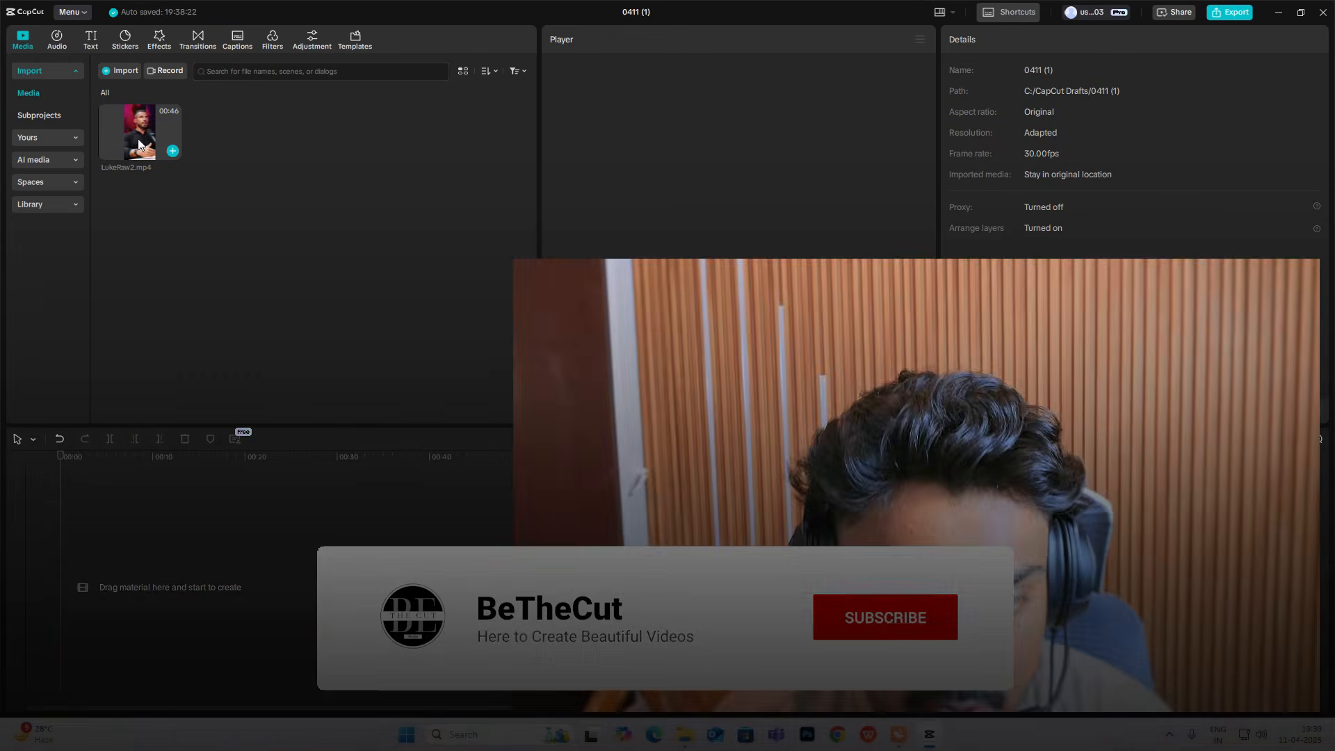
# Step: Add the LukeRaw2.mp4 clip to the start of the empty timeline
pyautogui.moveTo(139, 132); pyautogui.dragTo(132, 581)
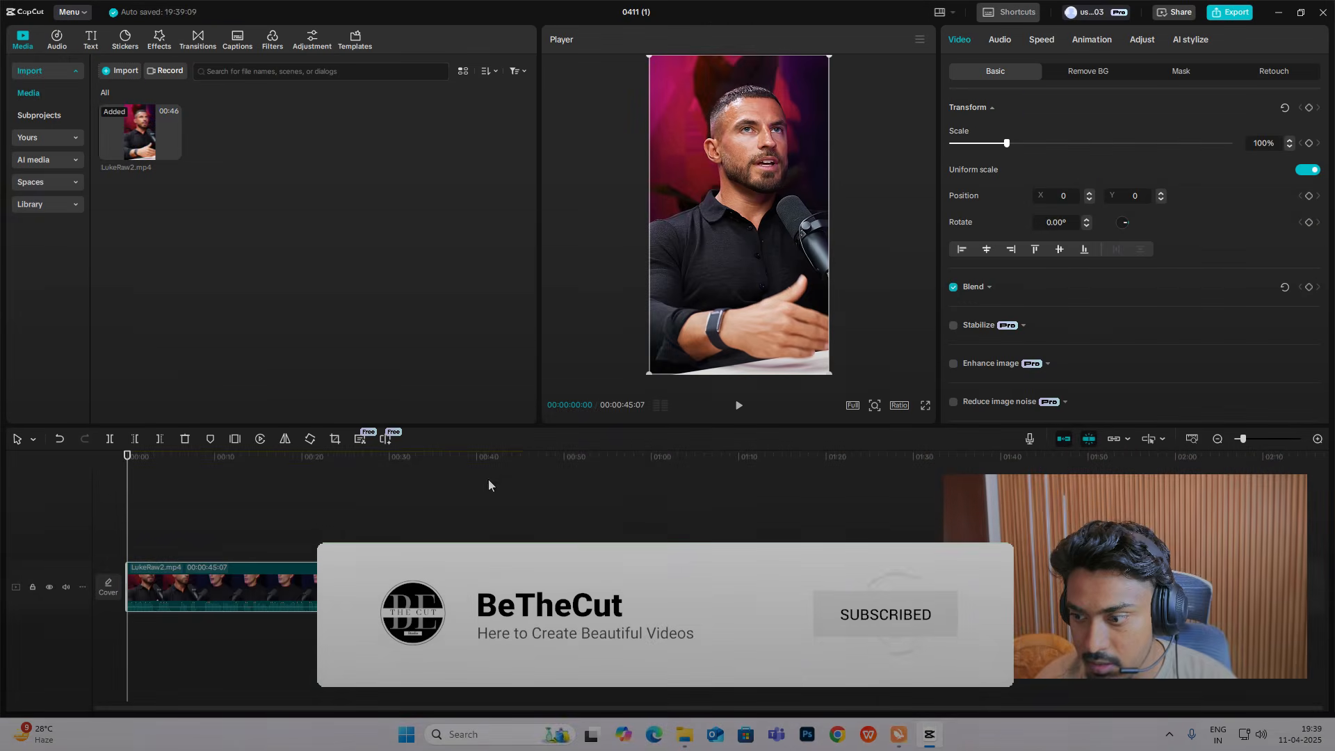
pyautogui.click(1318, 439)
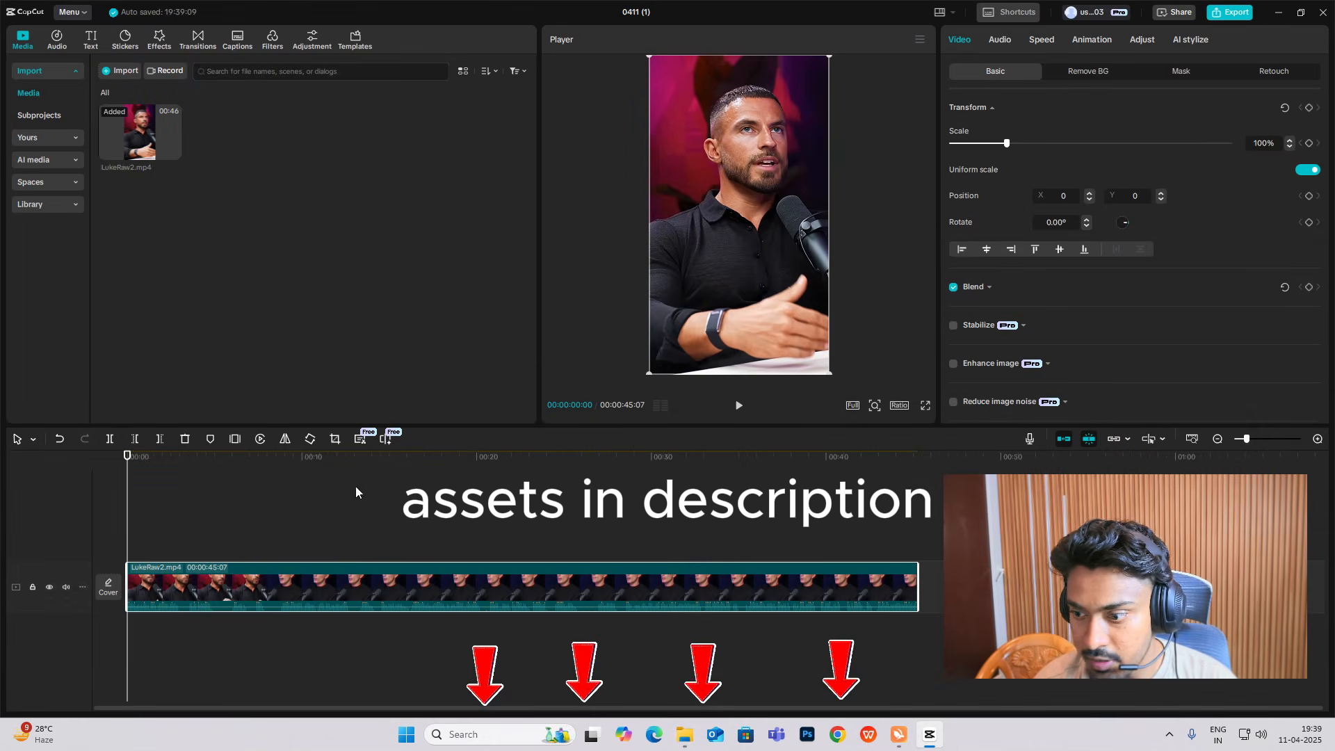
pyautogui.click(1218, 439)
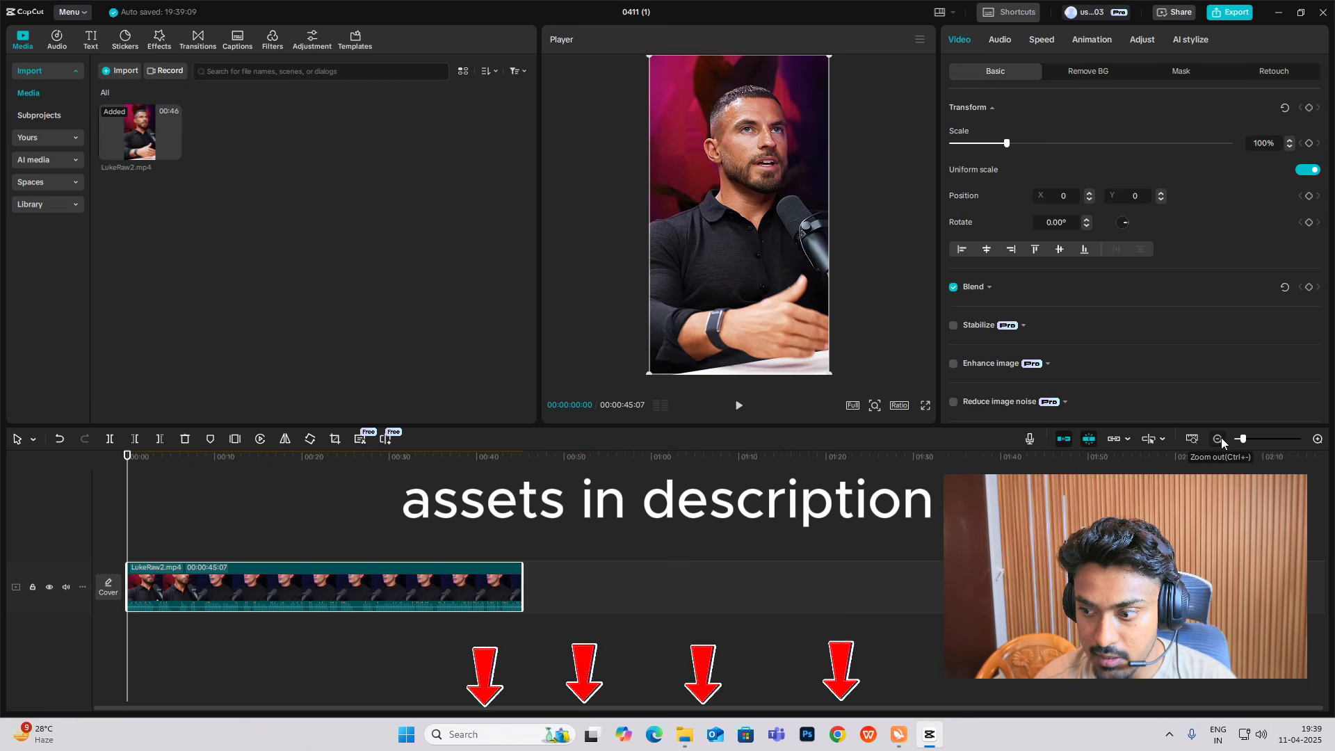
pyautogui.click(1317, 439)
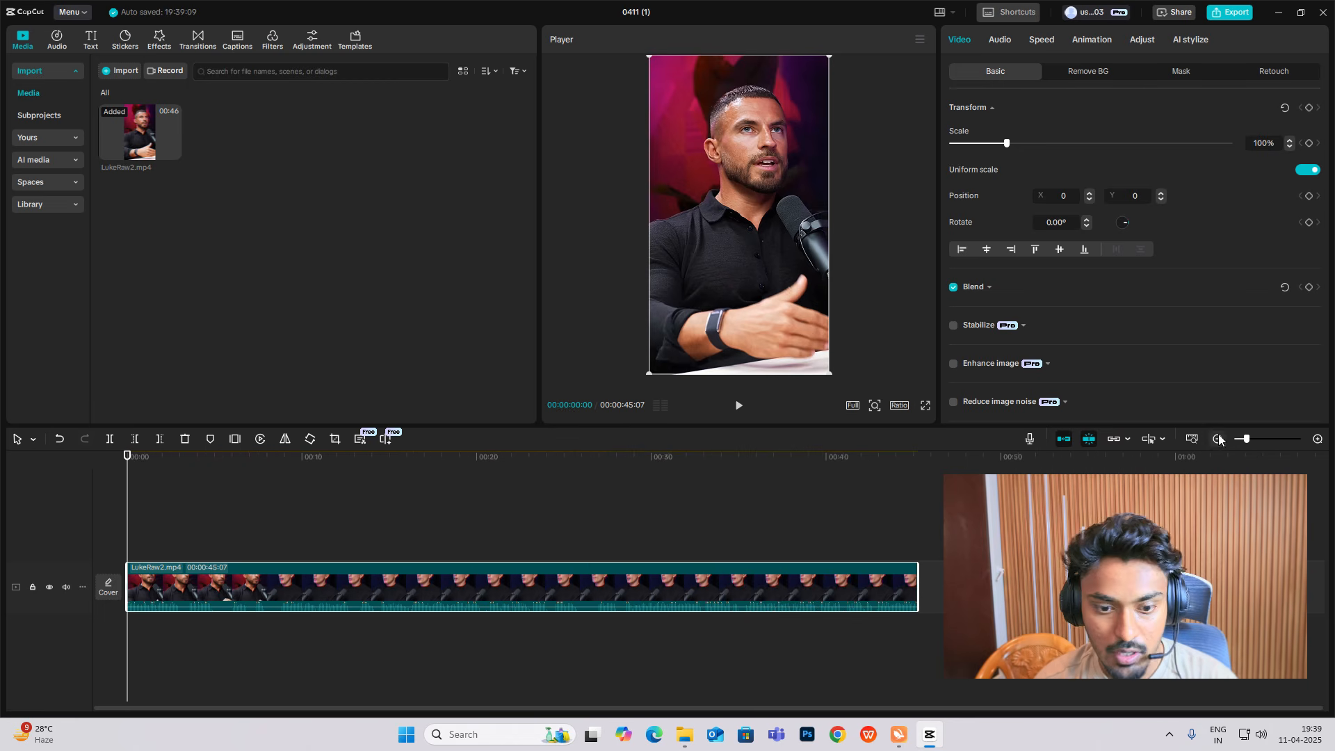
pyautogui.click(1317, 440)
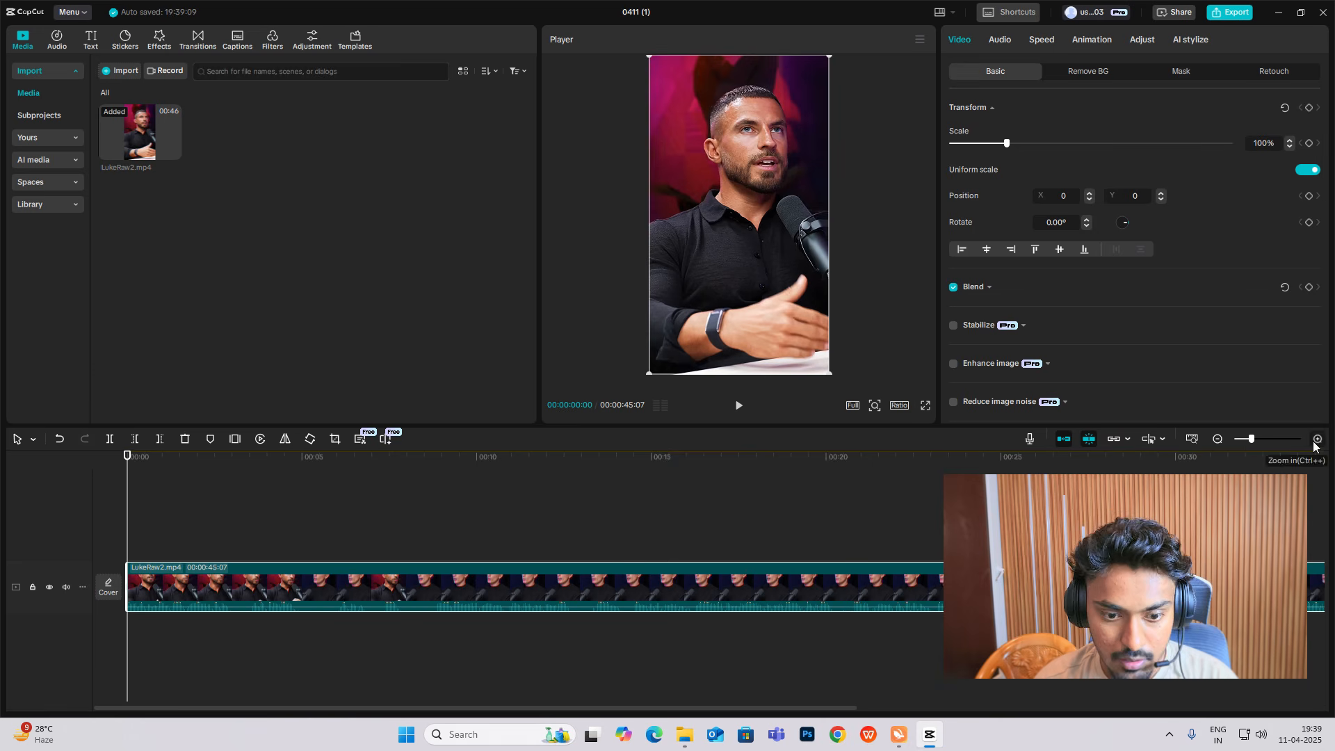
# Step: Cut out and delete the silent pause that starts at about 00:00:02:28 in the talking clip
pyautogui.moveTo(127, 532); pyautogui.dragTo(1, 572)
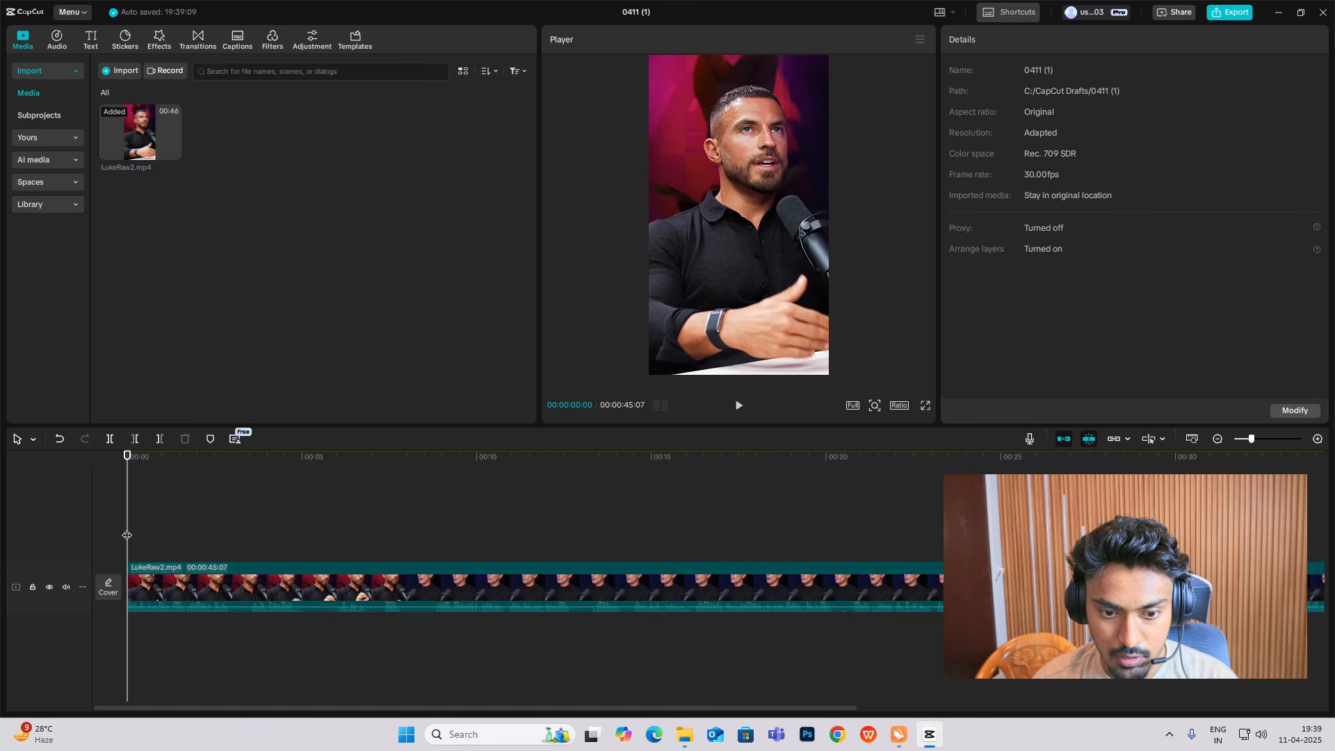
pyautogui.press('space')
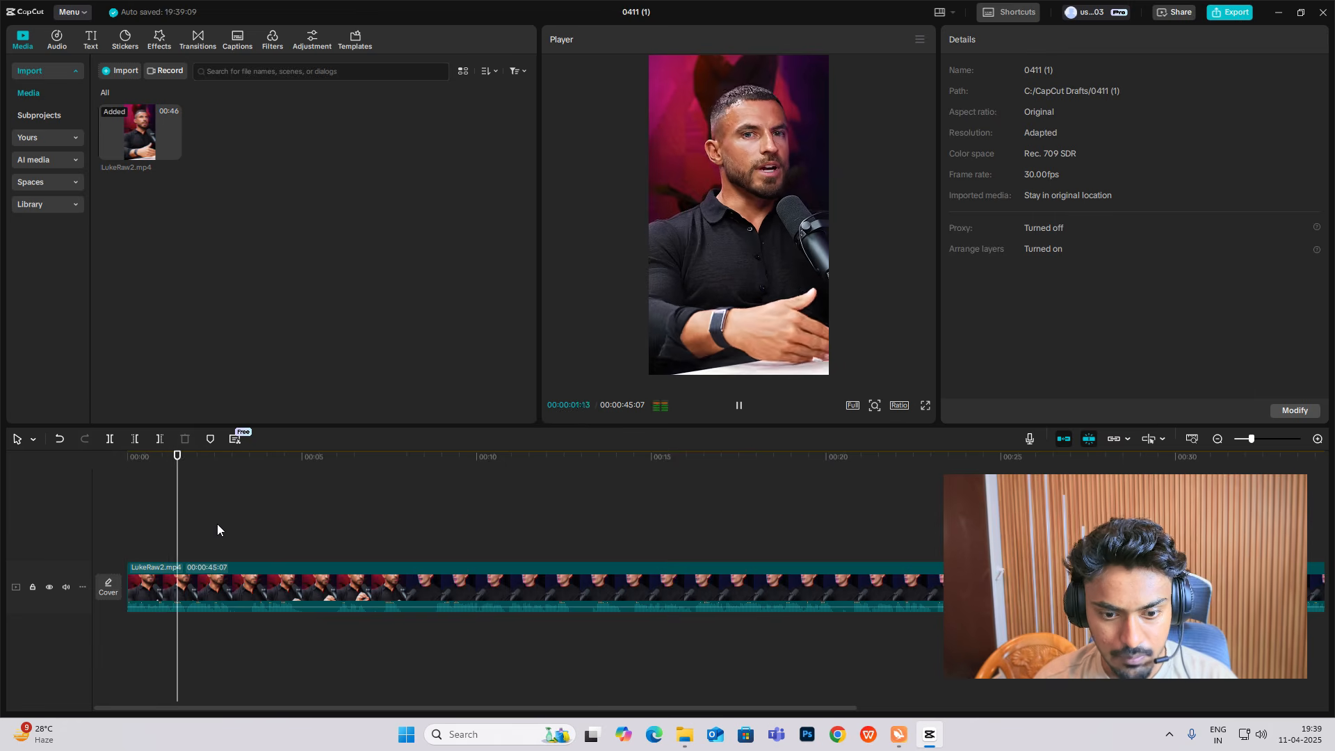
pyautogui.press('space')
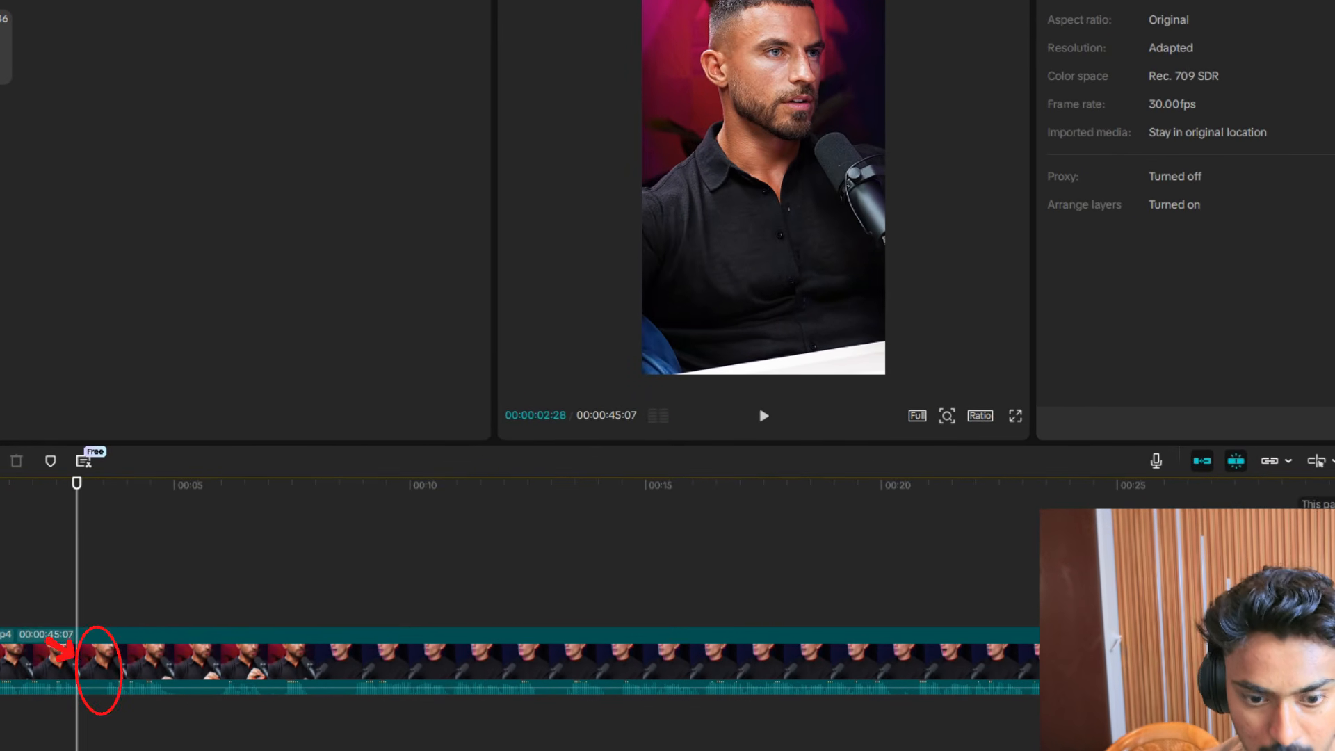
pyautogui.scroll(2, 911, 580)
pyautogui.click(125, 675)
pyautogui.hotkey('ctrl', 'b')
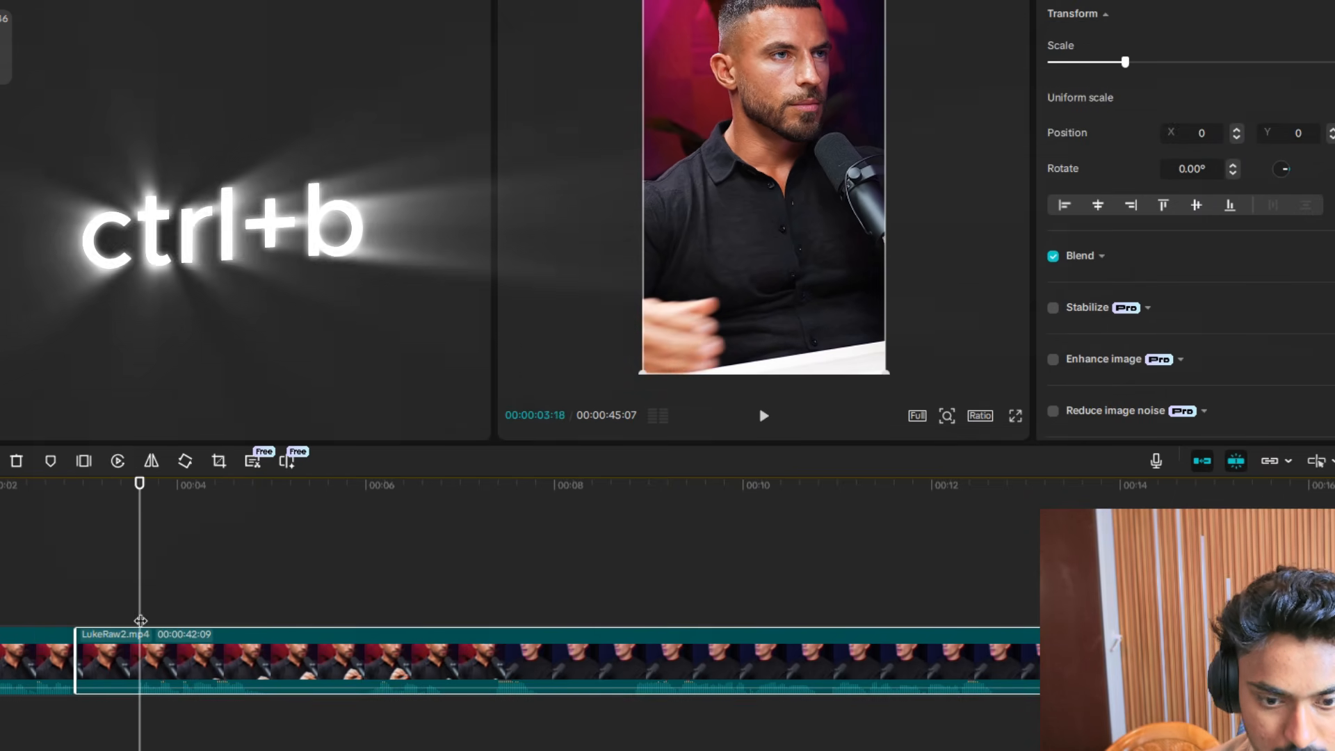
pyautogui.click(110, 650)
pyautogui.press('Delete')
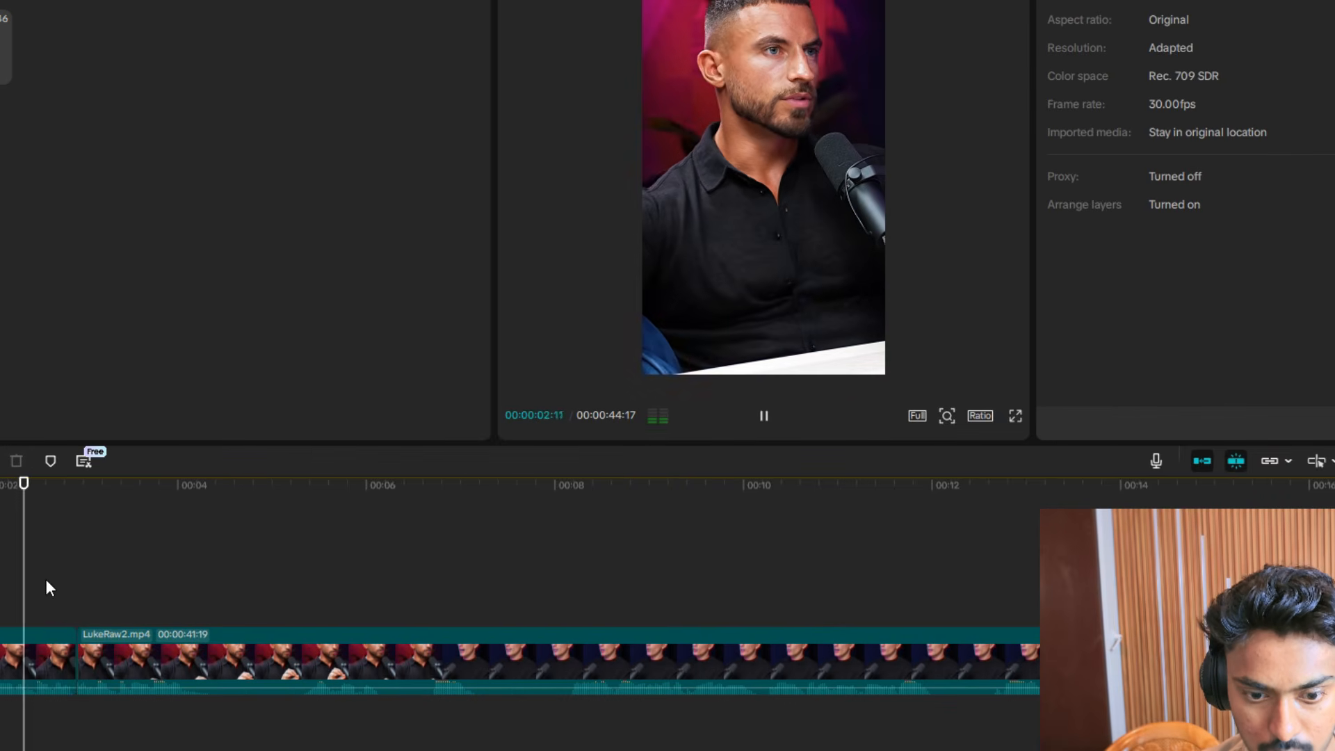
# Step: Split the remaining clip at about 00:00:04:18 and trim the pause from the start of the following piece
pyautogui.press('space')
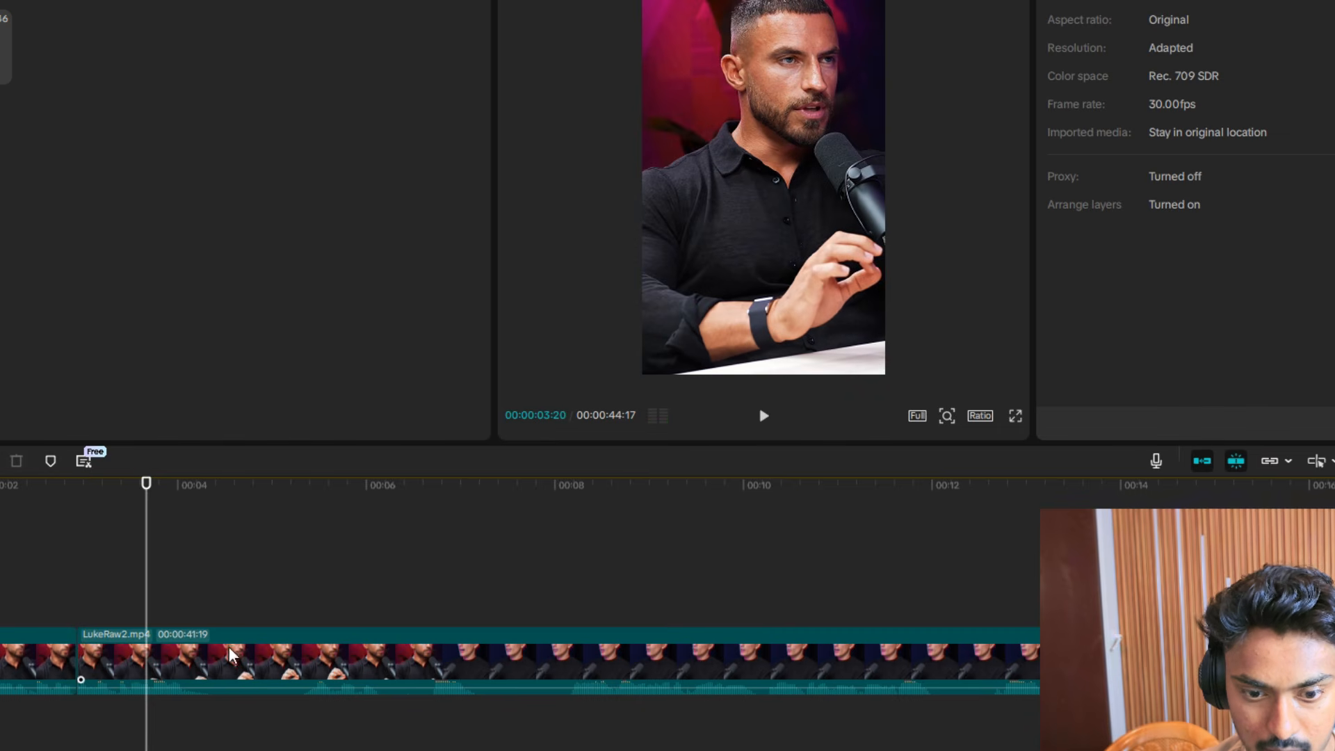
pyautogui.click(268, 638)
pyautogui.hotkey('ctrl', 'b')
pyautogui.hotkey('ctrl', 'b')
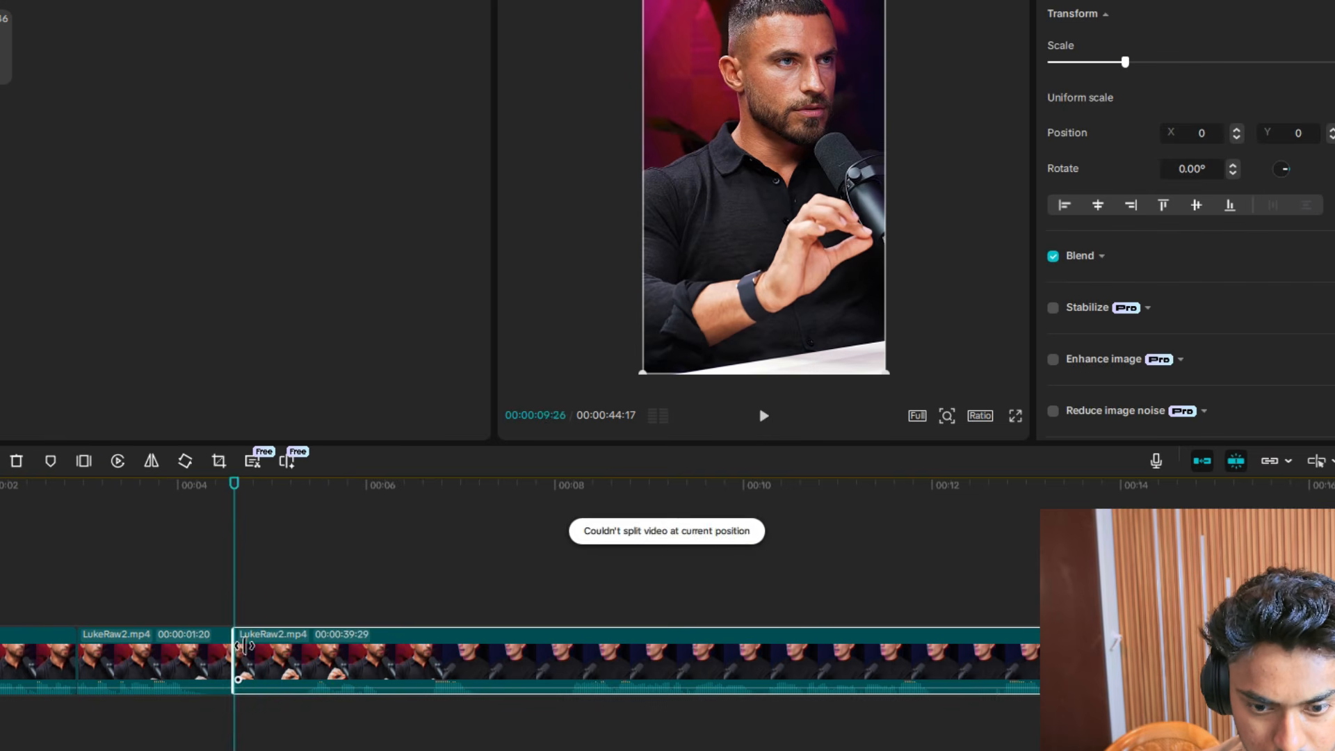
pyautogui.moveTo(241, 646); pyautogui.dragTo(311, 651)
pyautogui.click(171, 574)
pyautogui.press('space')
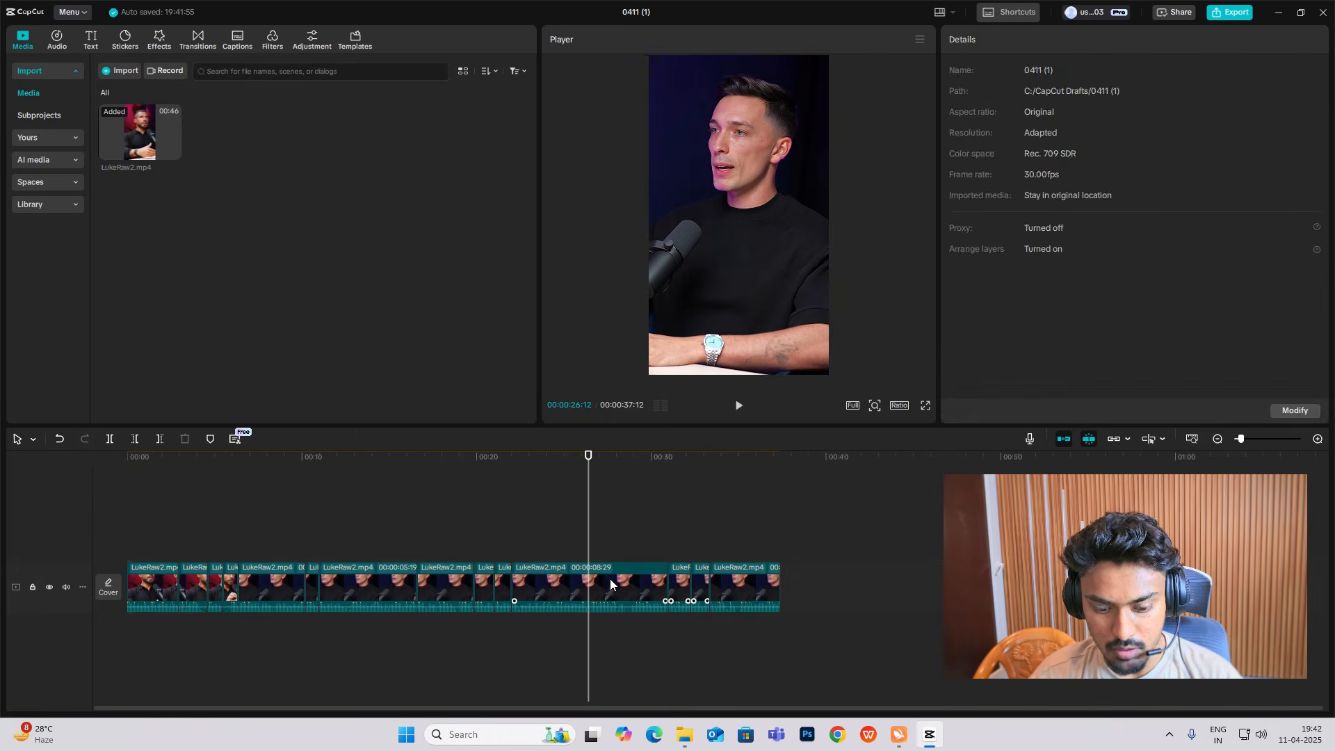
# Step: Split the clip at 00:00:26:12 and delete all the pieces after that point
pyautogui.click(607, 579)
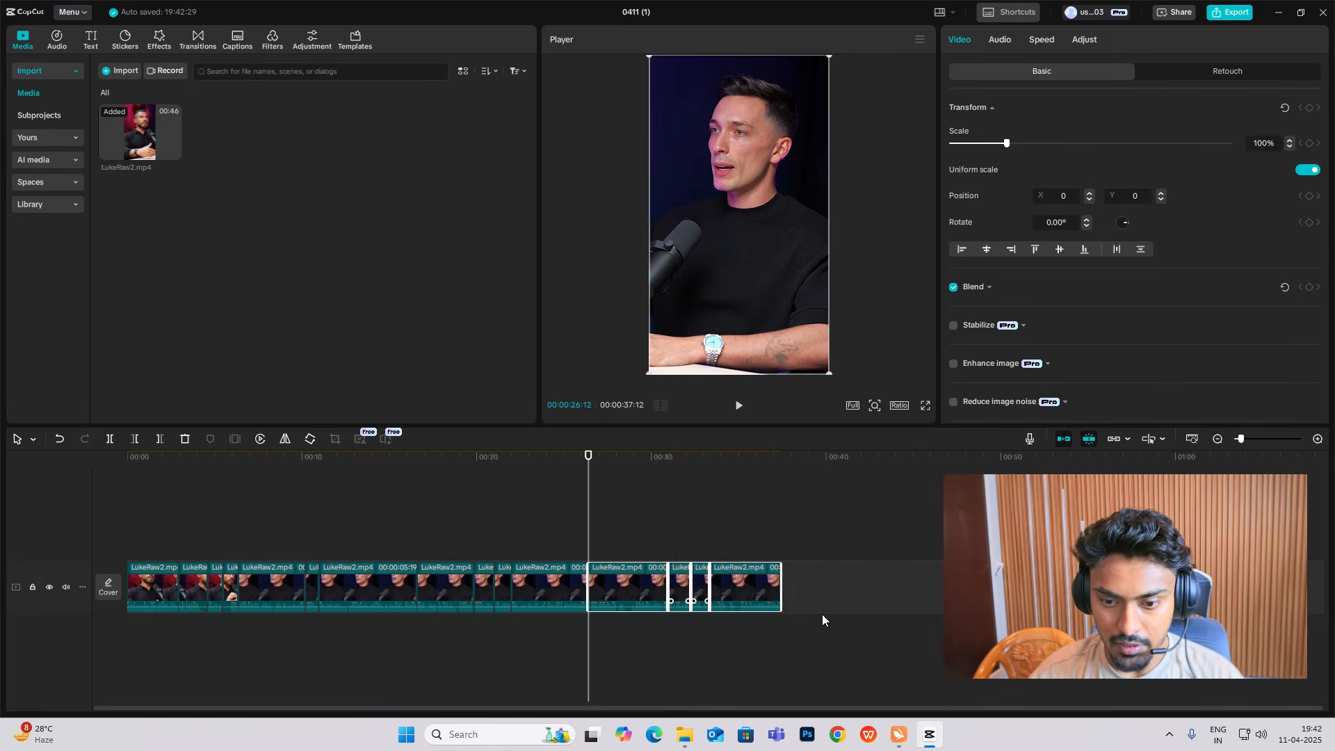
pyautogui.press('Delete')
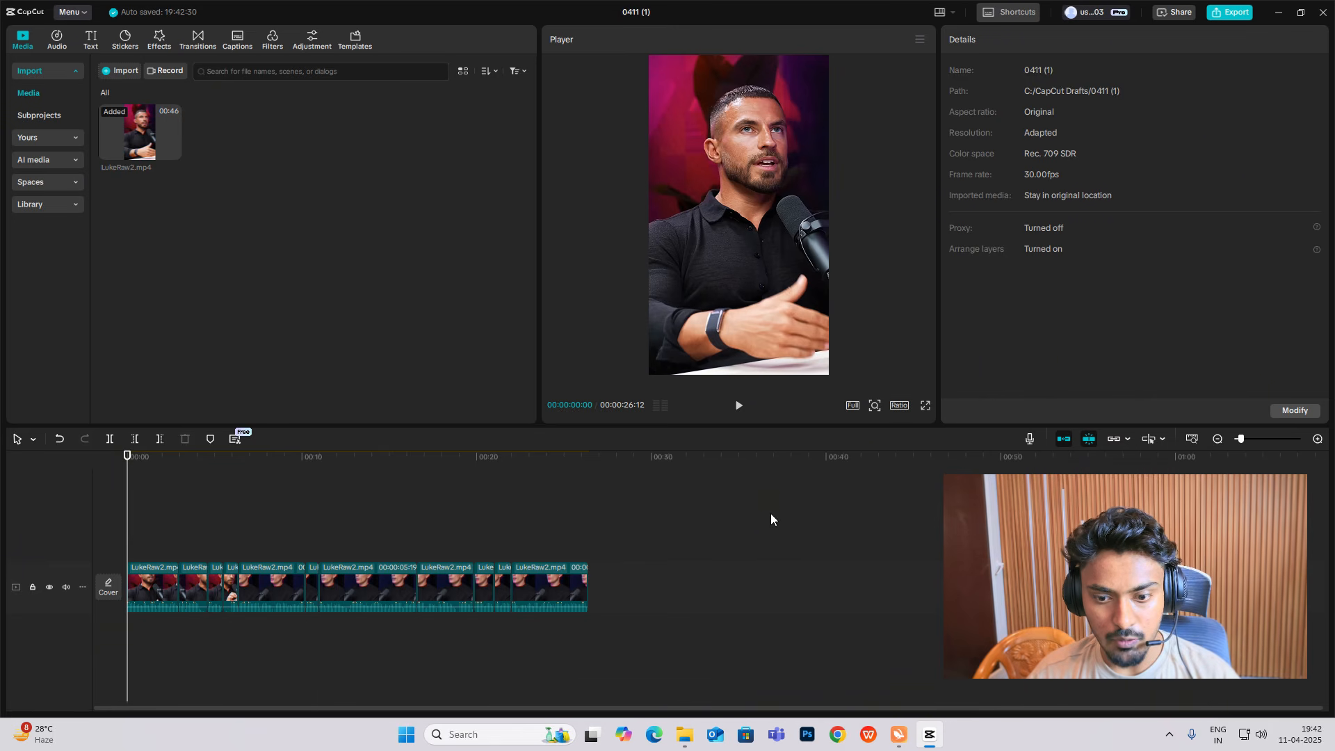
pyautogui.moveTo(770, 519); pyautogui.dragTo(64, 700)
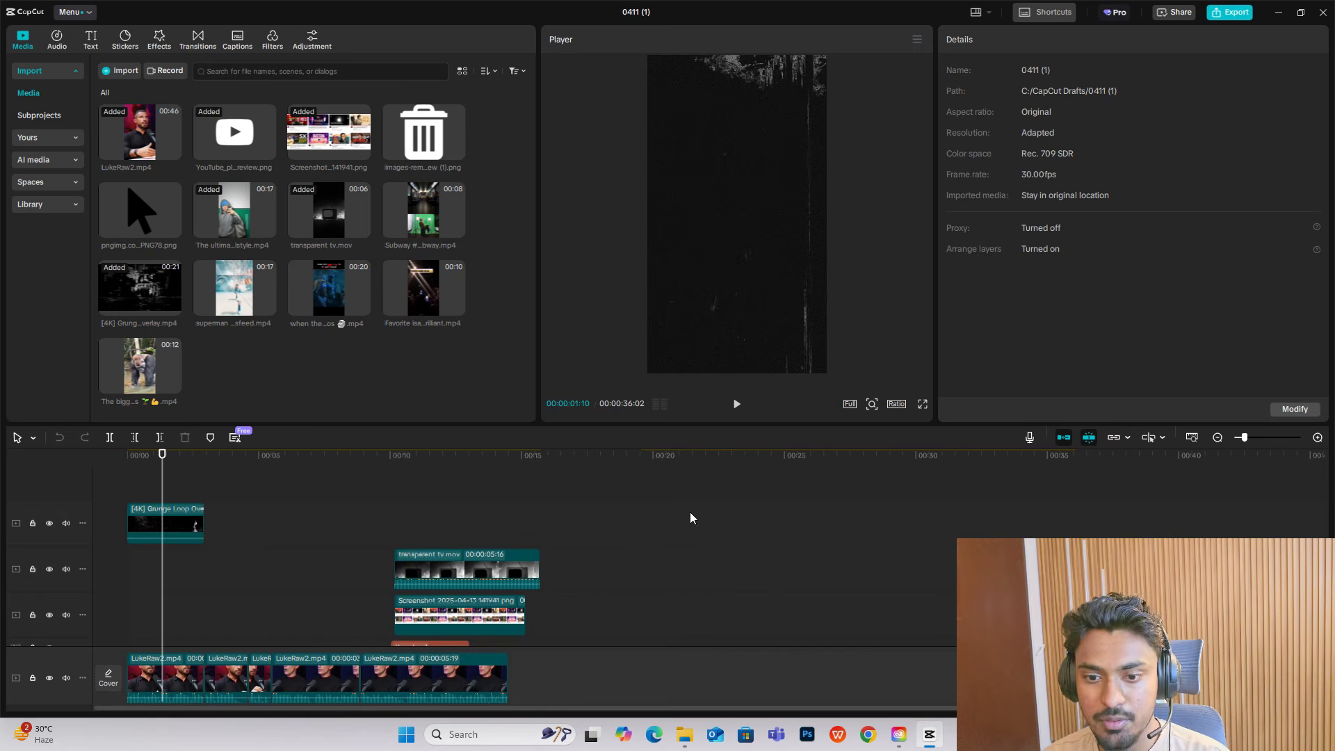
# Step: Look over the overlay and text layers on the timeline and preview the imported YouTube logo image
pyautogui.scroll(-4, 510, 530)
pyautogui.scroll(-1, 510, 531)
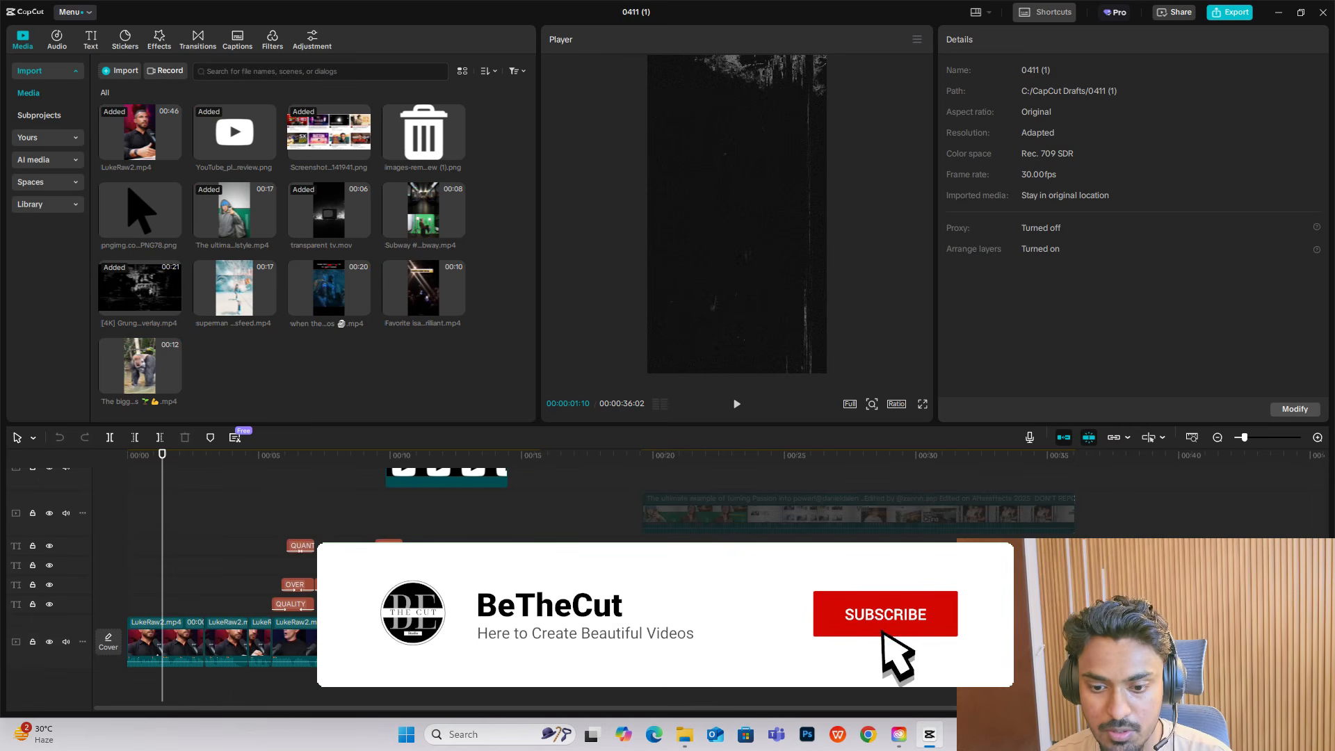
pyautogui.scroll(4, 266, 524)
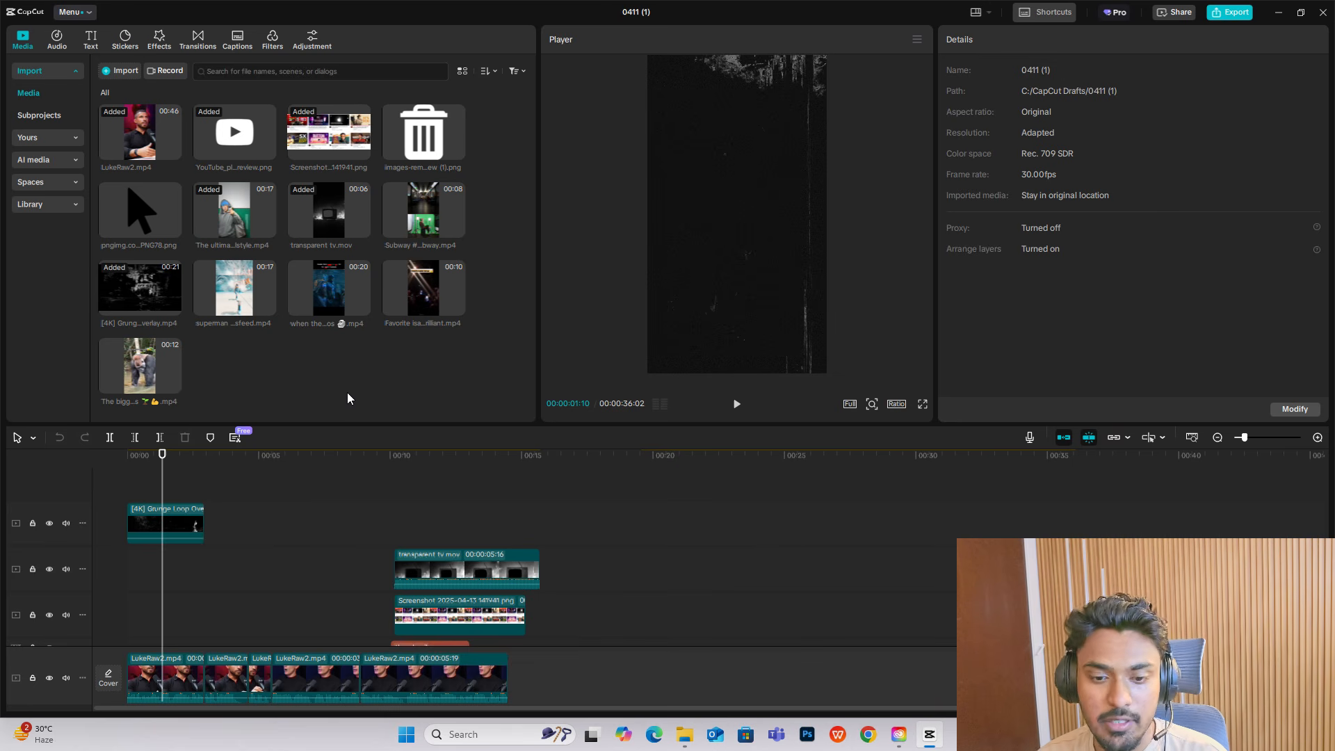
pyautogui.click(1315, 438)
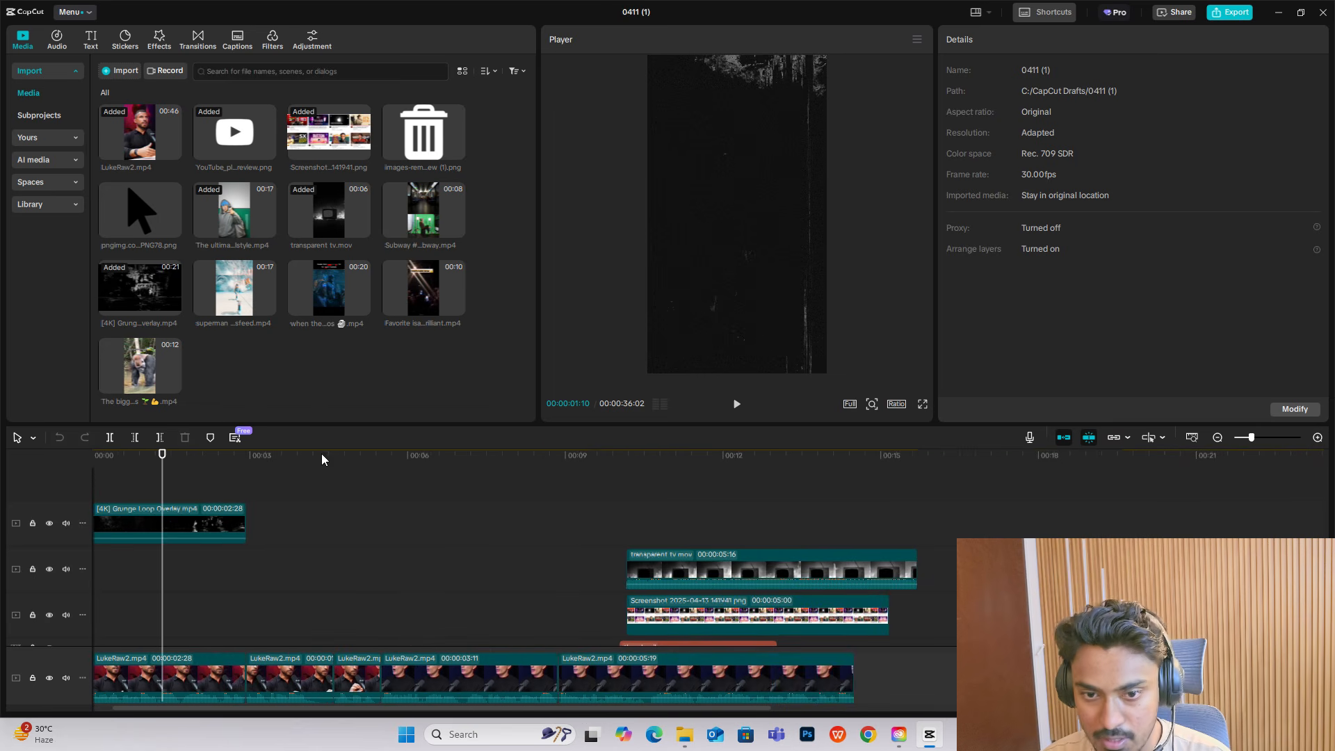
pyautogui.click(238, 137)
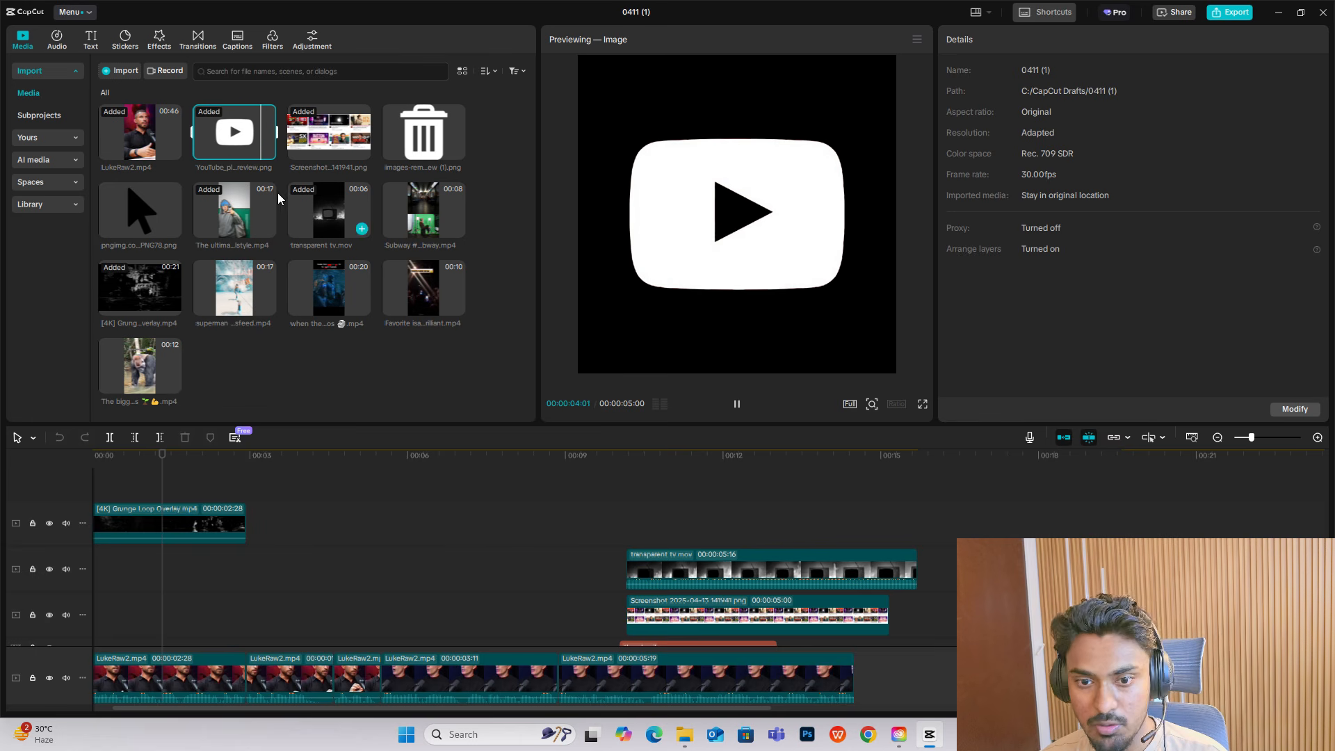
# Step: Switch to Chrome, search Google Images for "yt logo" and open the Wikimedia Commons square play button result
pyautogui.click(868, 735)
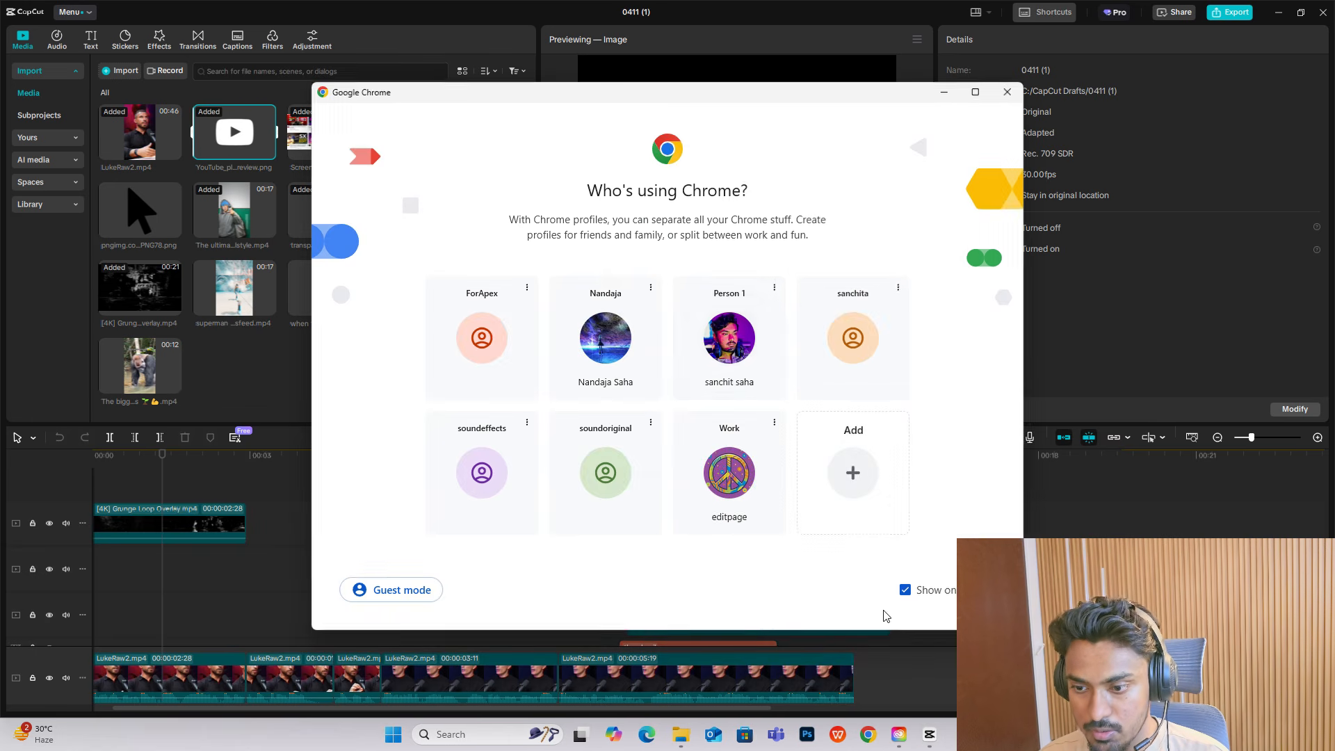
pyautogui.click(745, 382)
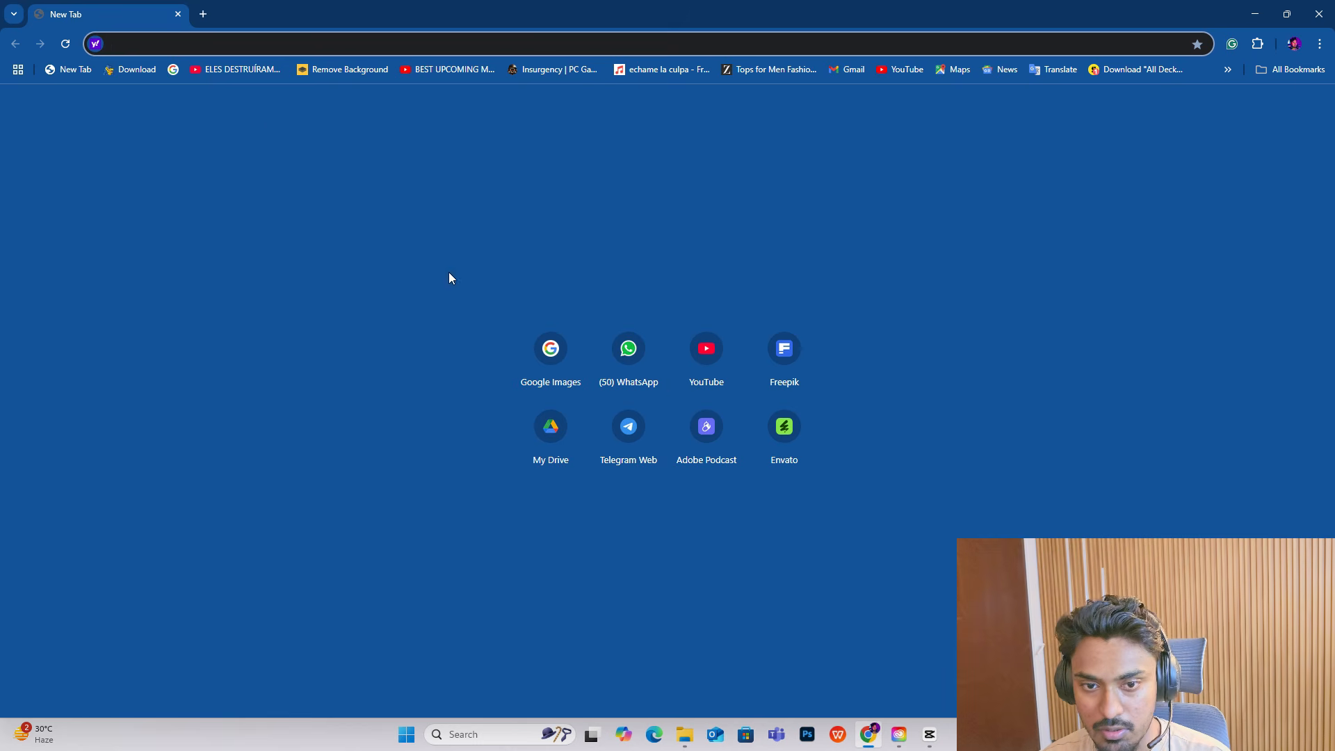
pyautogui.click(572, 384)
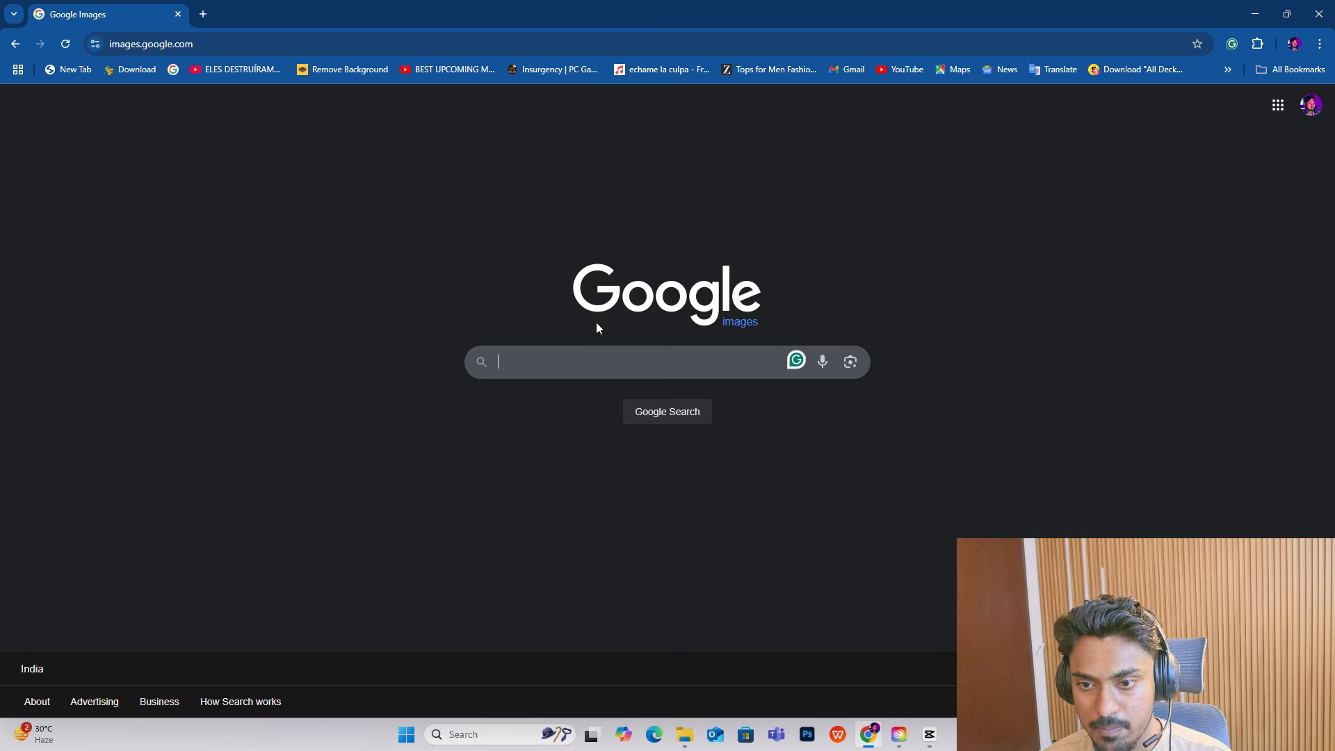
pyautogui.click(555, 360)
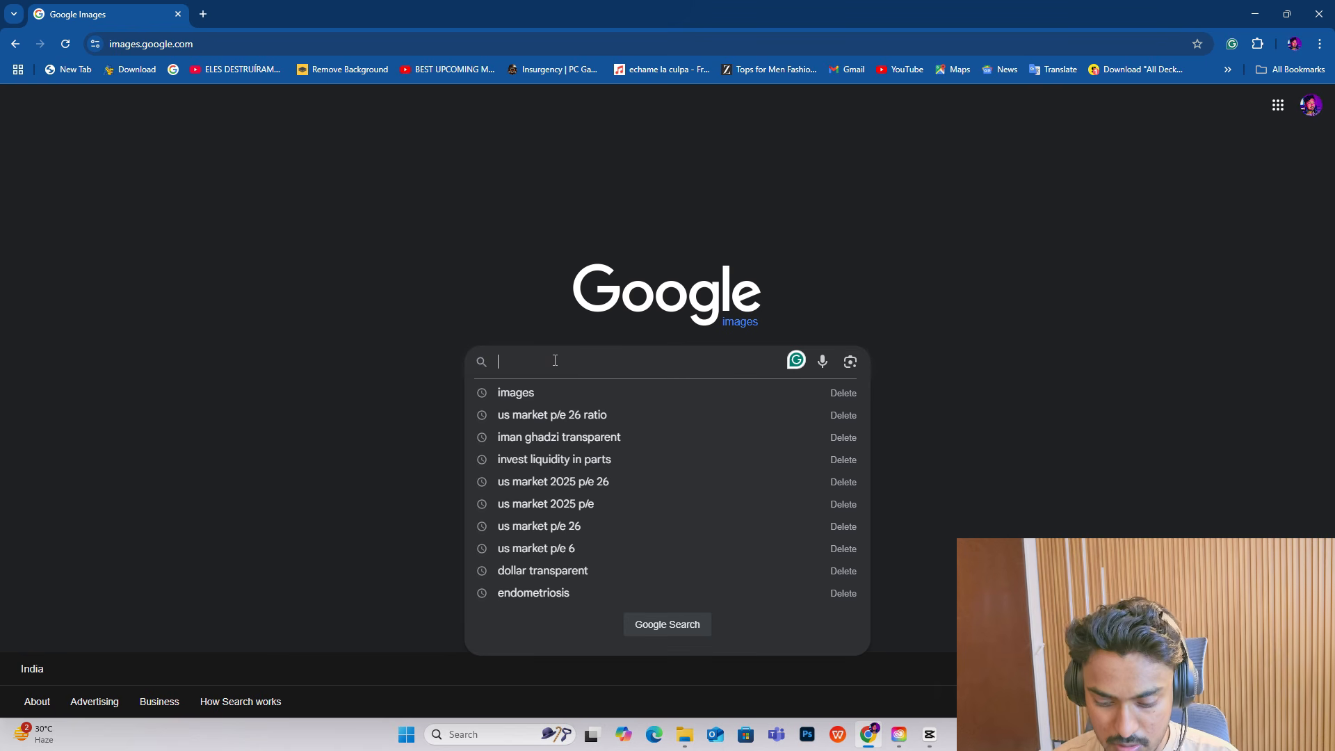
pyautogui.write('YT')
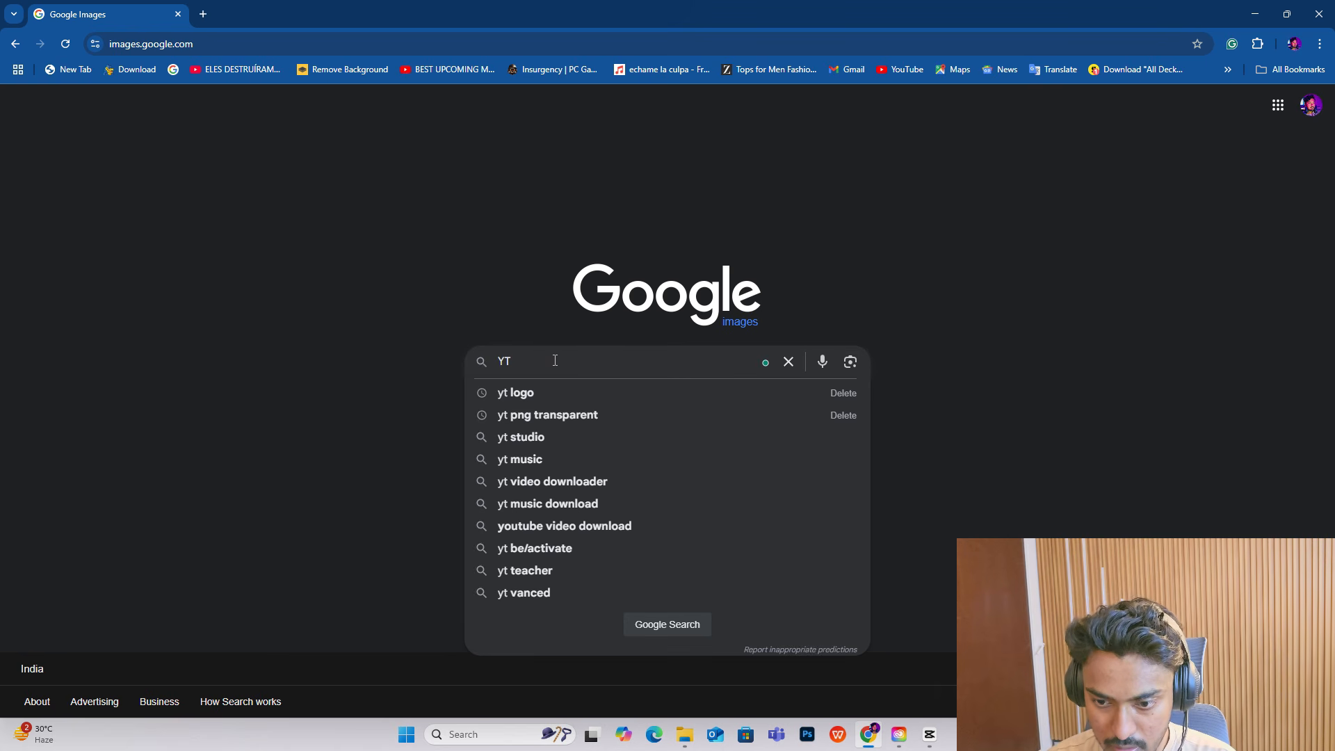
pyautogui.click(579, 394)
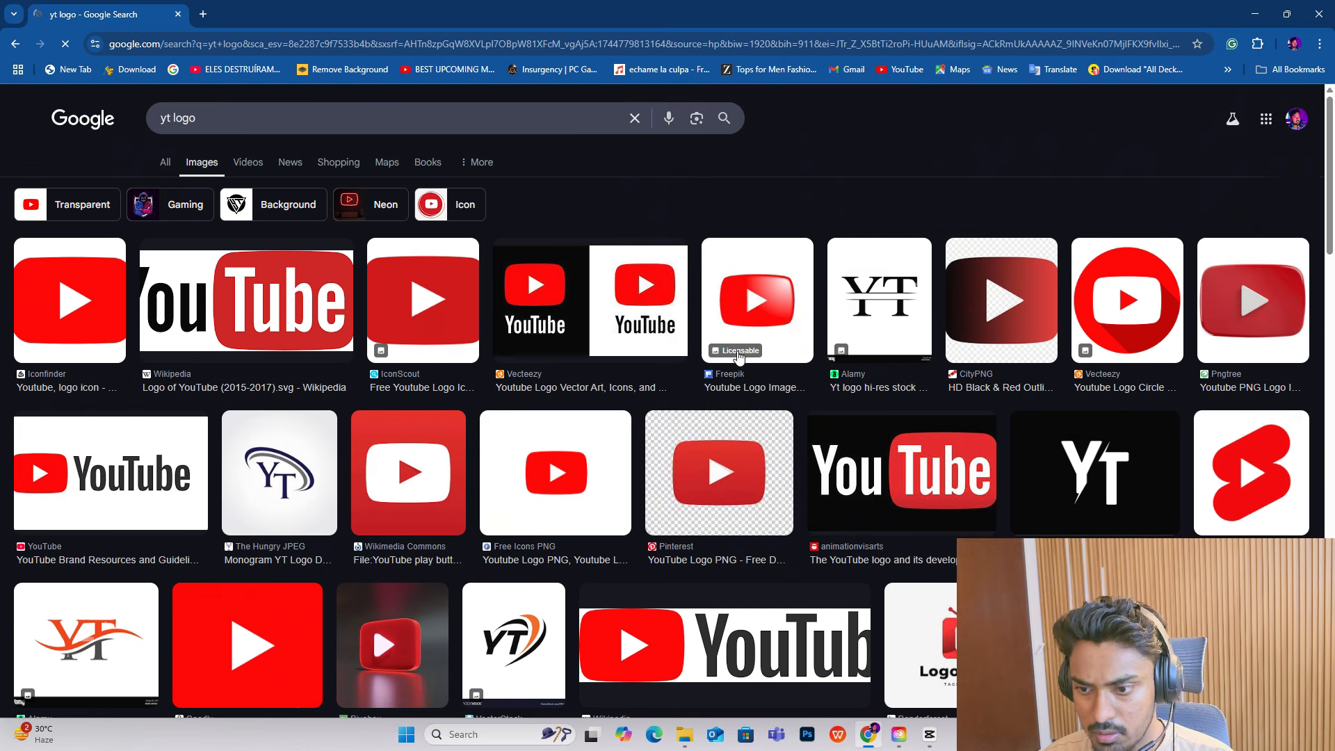
pyautogui.scroll(-1, 240, 355)
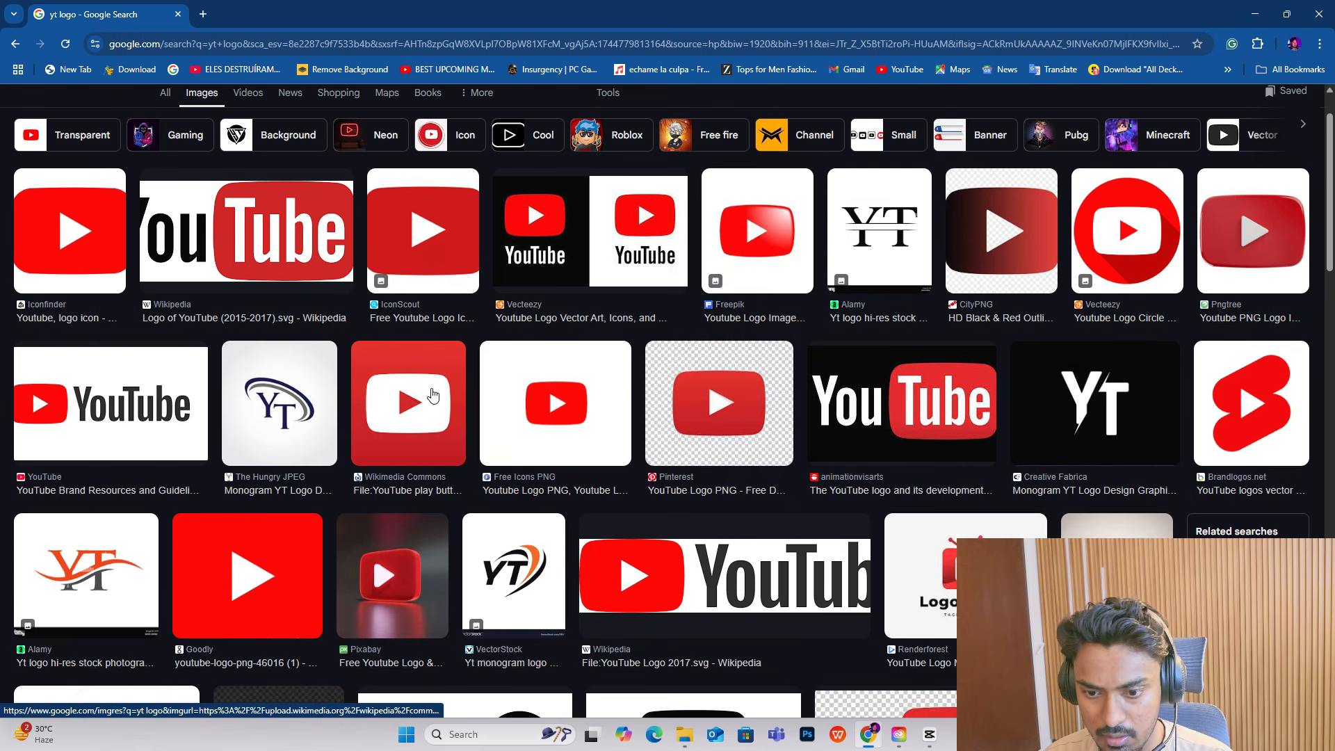
pyautogui.click(431, 395)
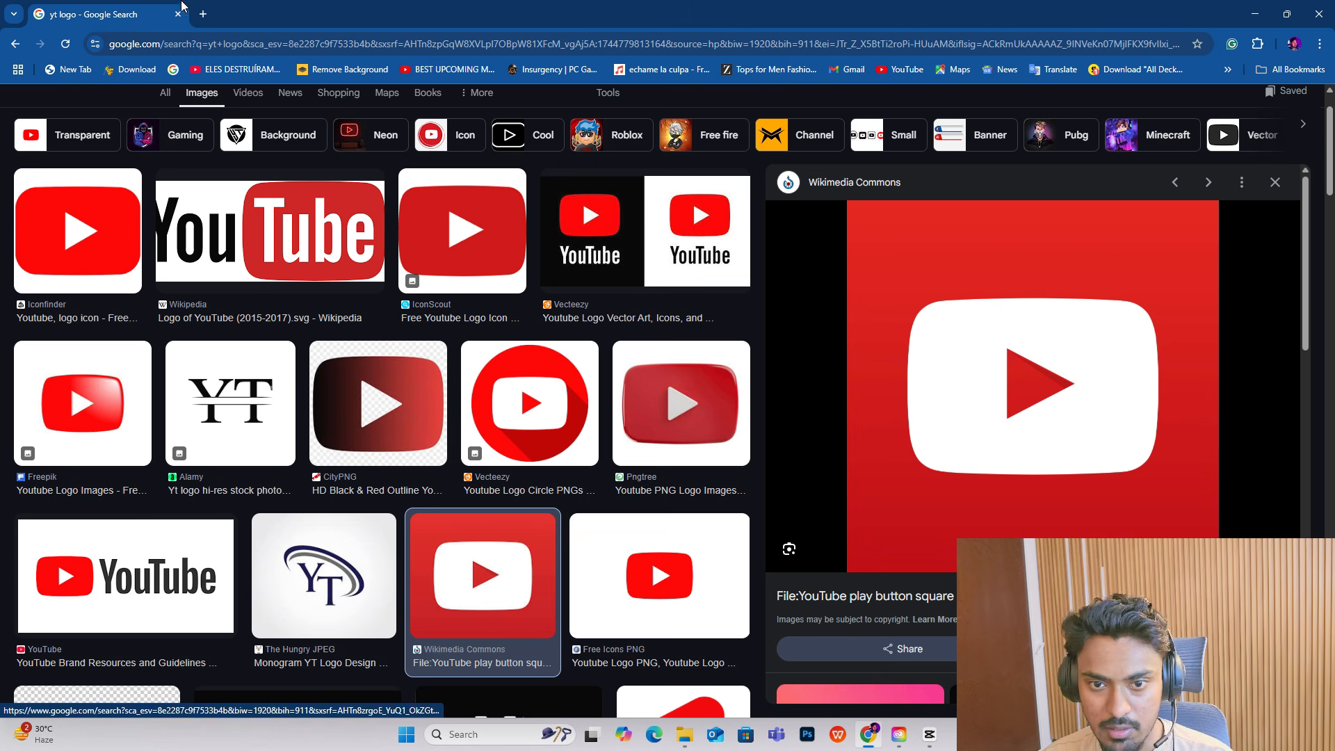
# Step: Open remove.bg in a new tab, review the play button image in the search results and switch back to CapCut
pyautogui.click(203, 14)
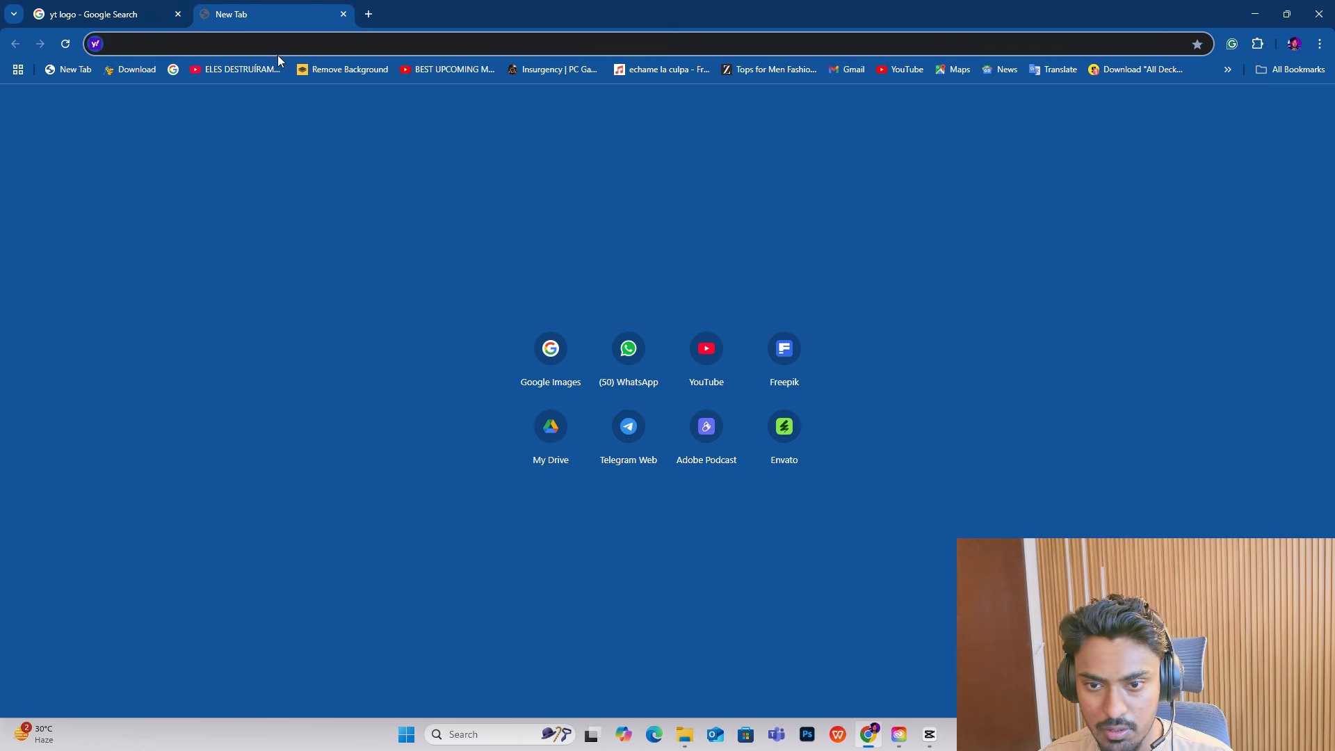
pyautogui.click(346, 70)
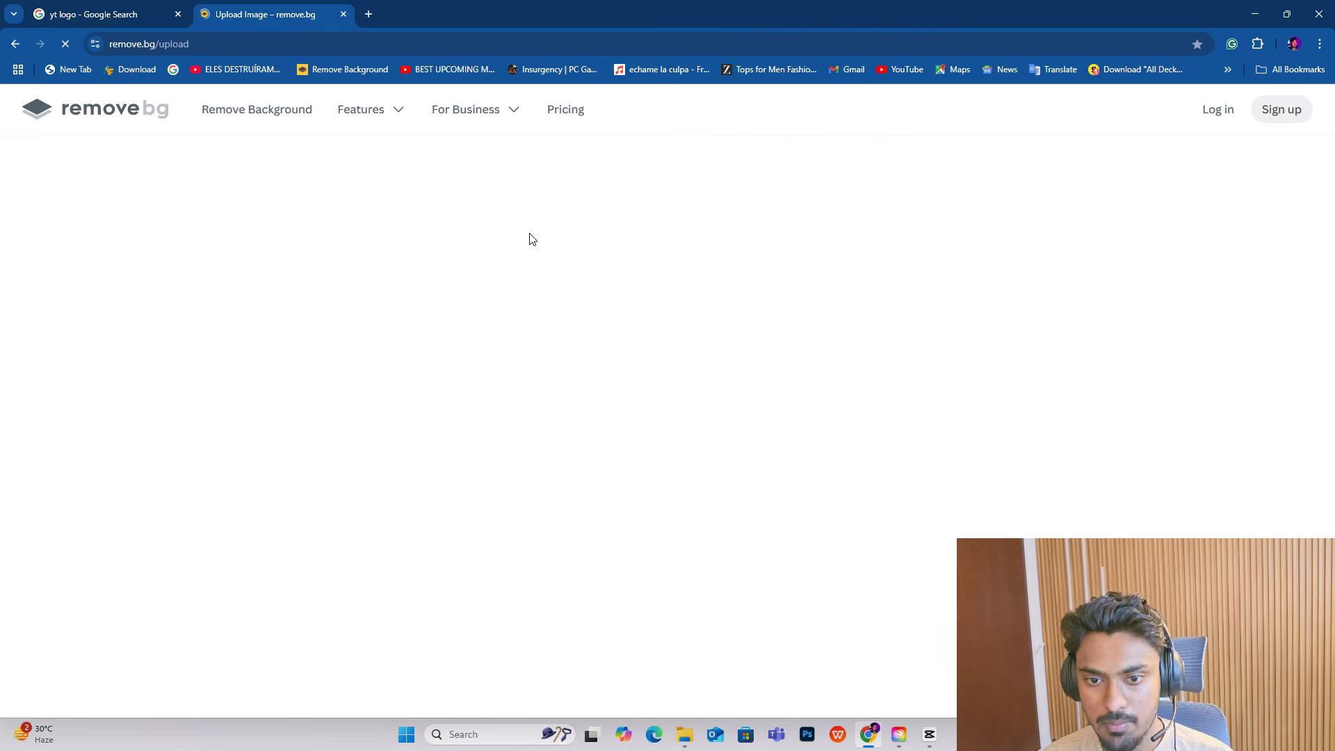
pyautogui.click(51, 5)
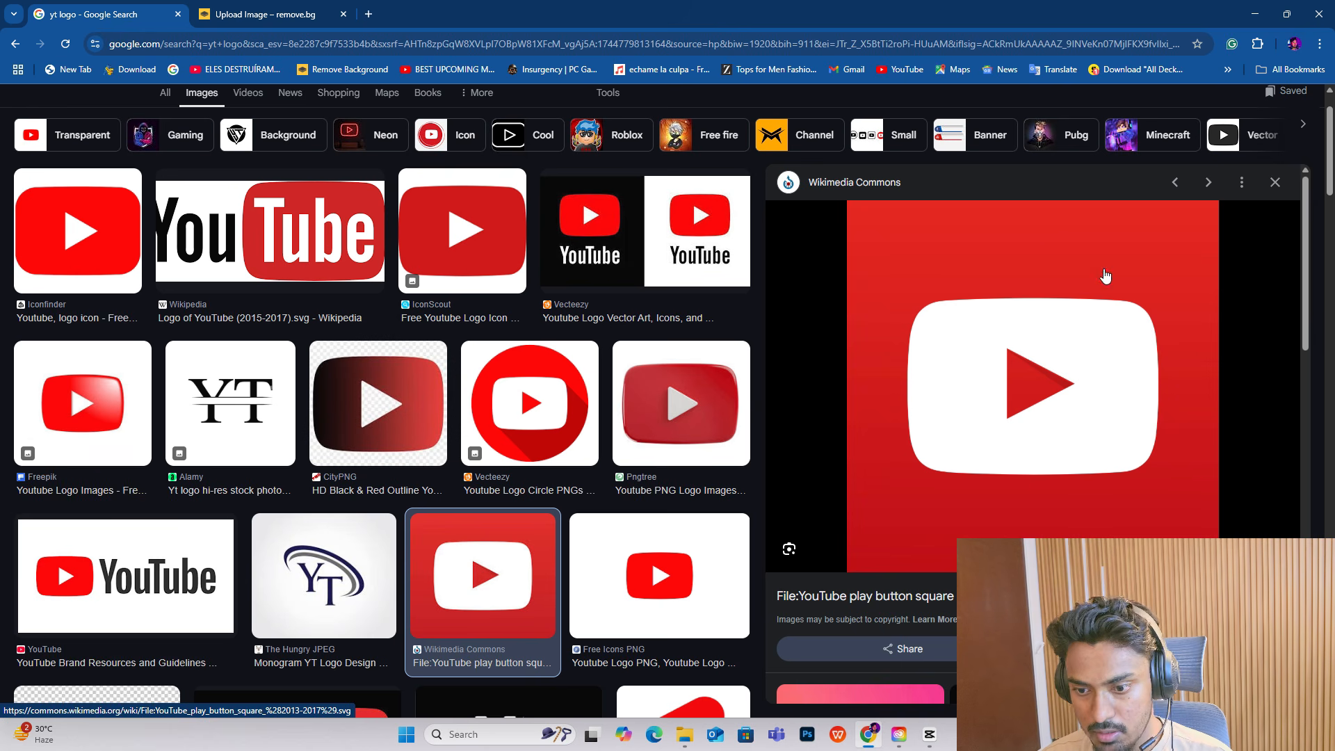
pyautogui.scroll(-1, 1064, 438)
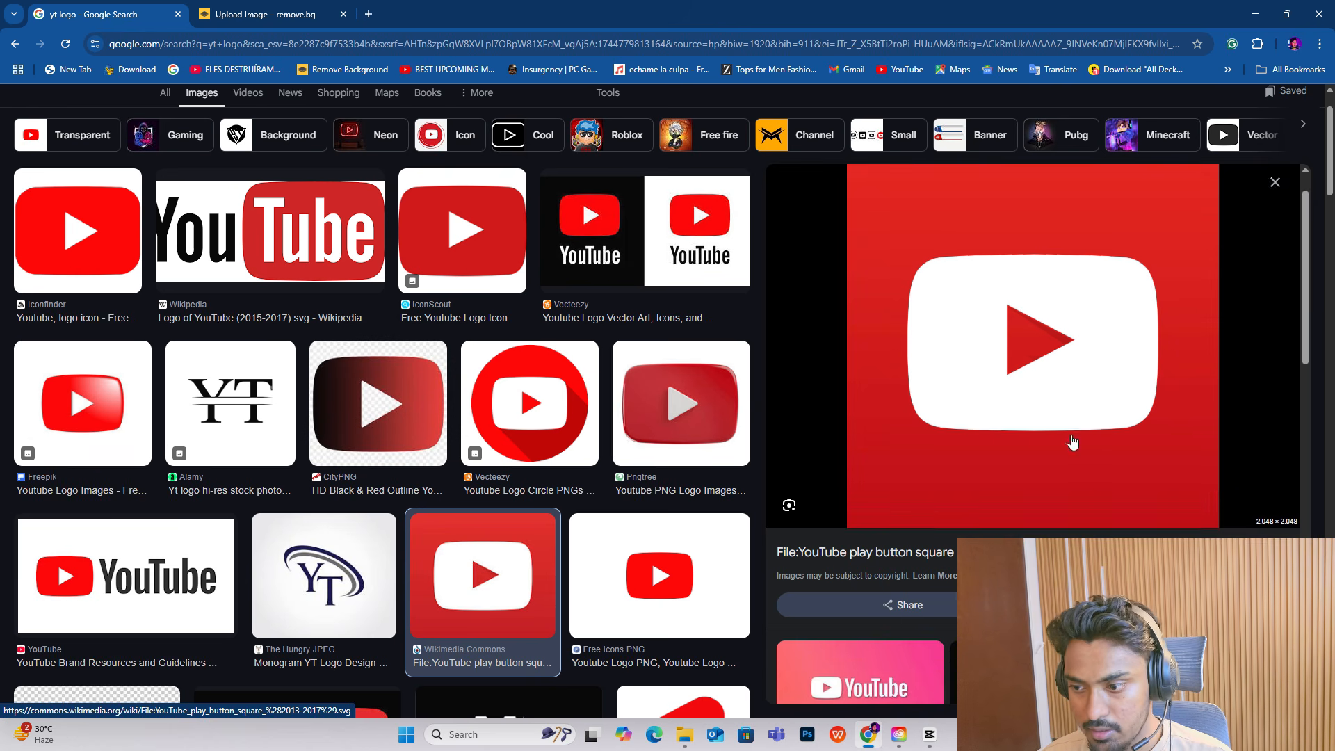
pyautogui.scroll(-2, 1175, 310)
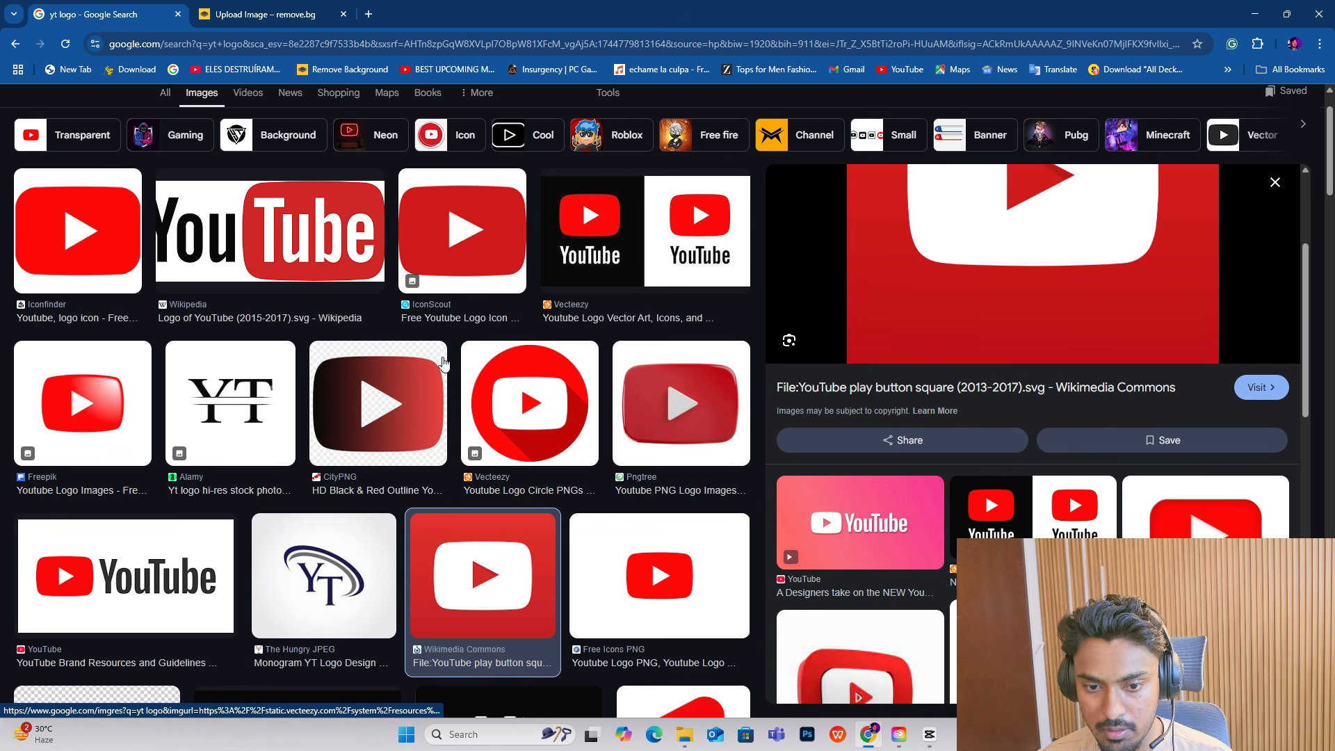
pyautogui.scroll(3, 968, 306)
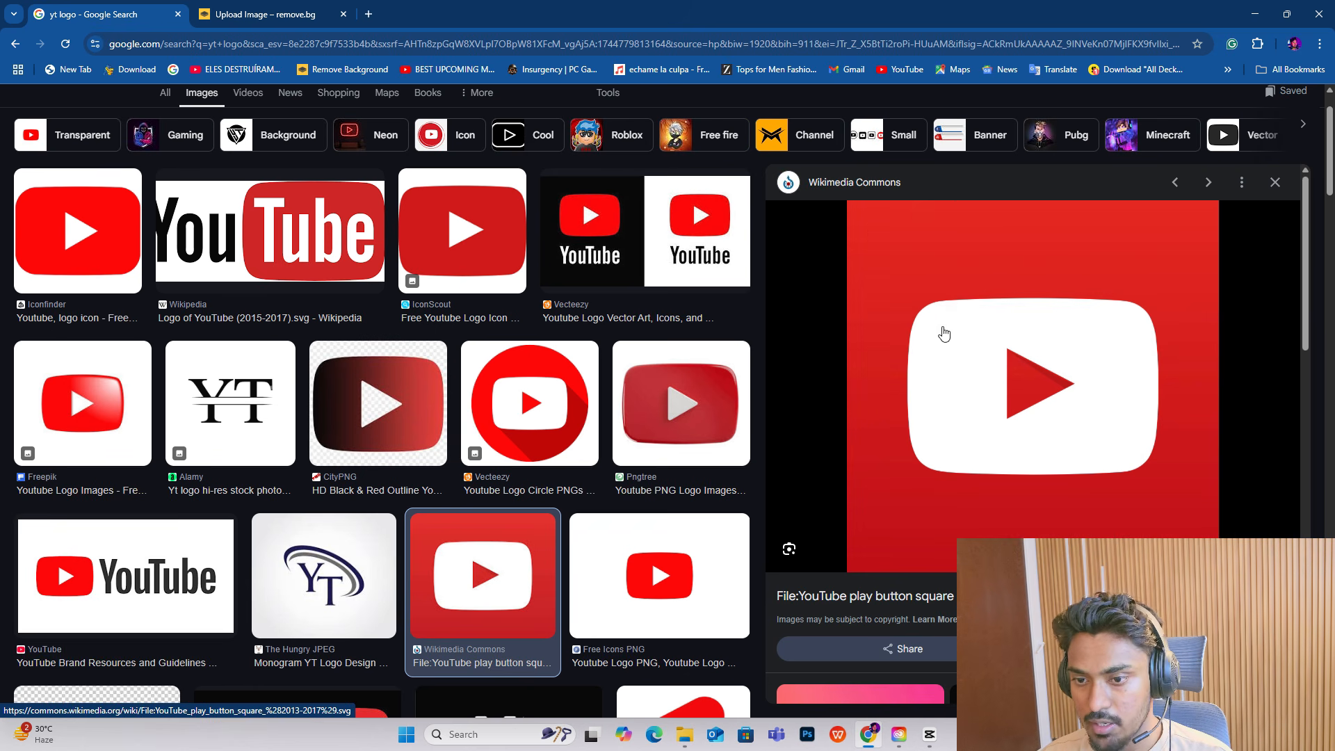
pyautogui.click(929, 735)
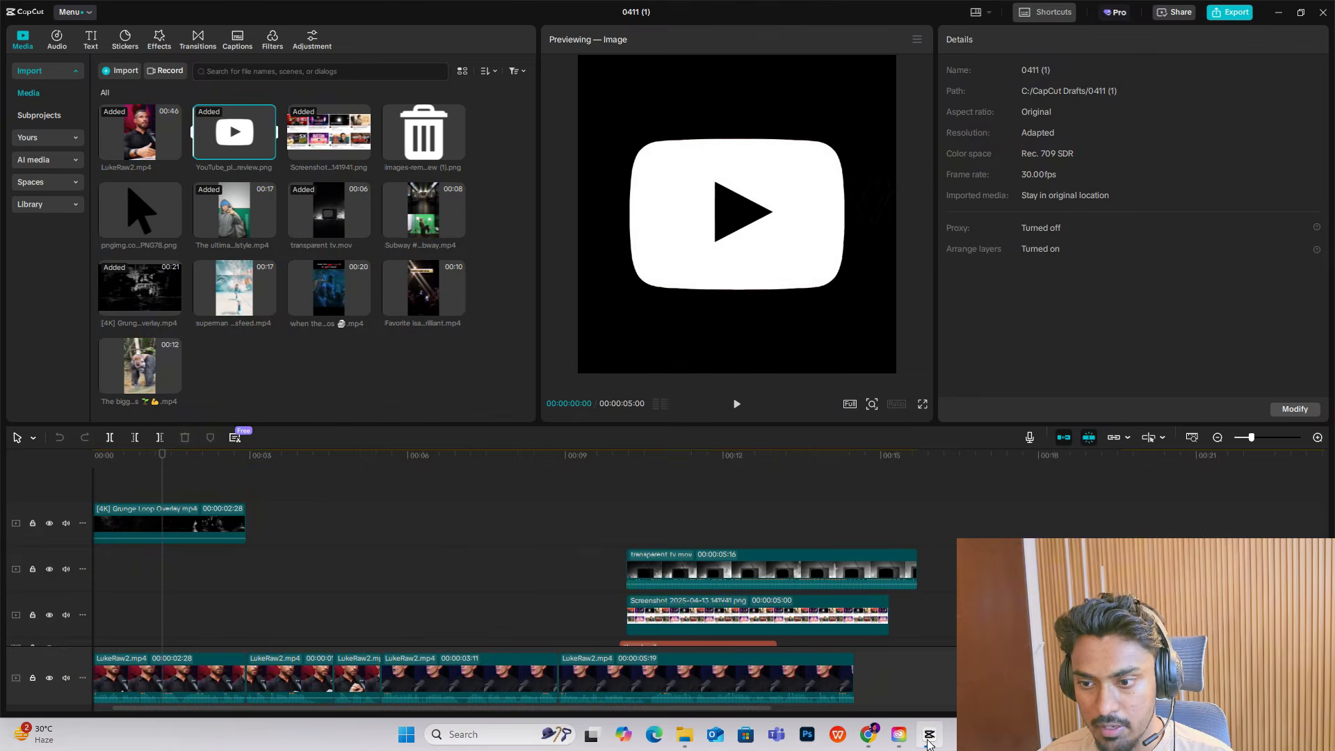
# Step: Switch to Chrome, search Google Images for "yt logo PNG WHITE" and open the CityPNG play button result
pyautogui.click(929, 736)
pyautogui.scroll(1, 235, 141)
pyautogui.scroll(1, 234, 141)
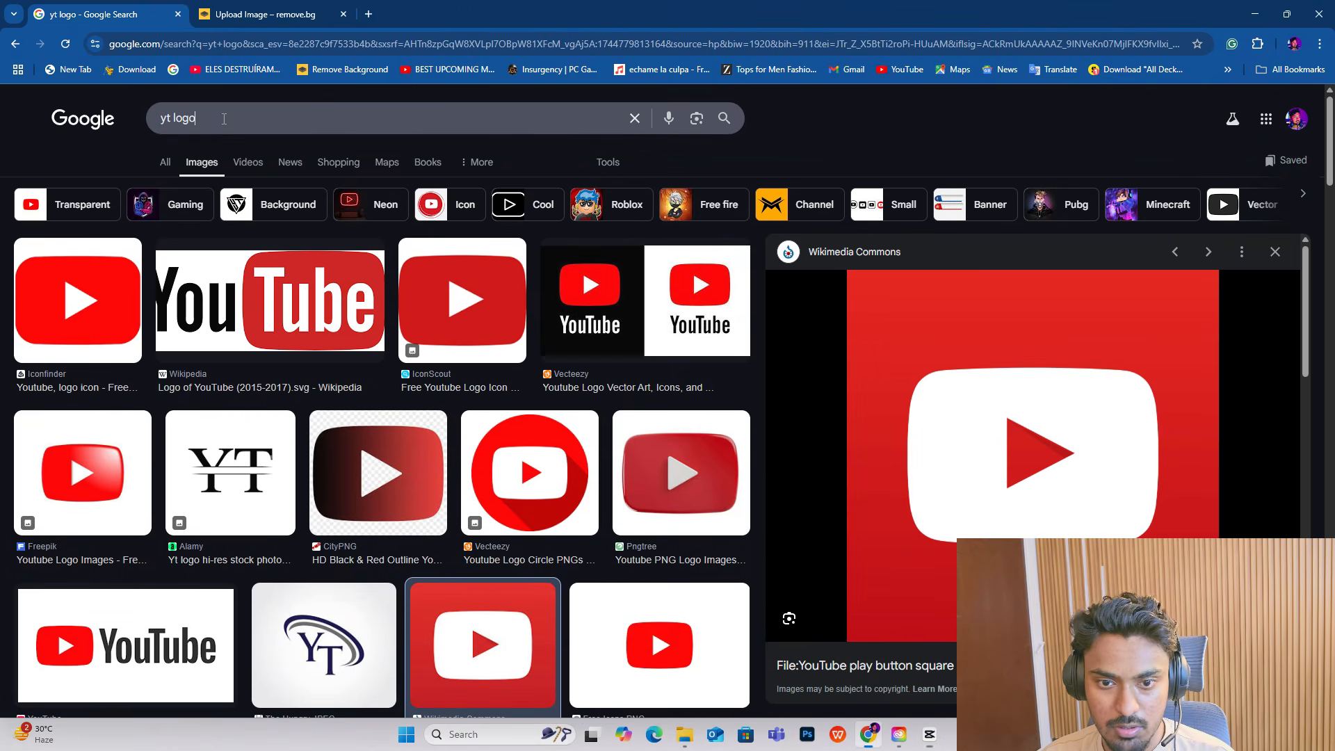
pyautogui.click(223, 119)
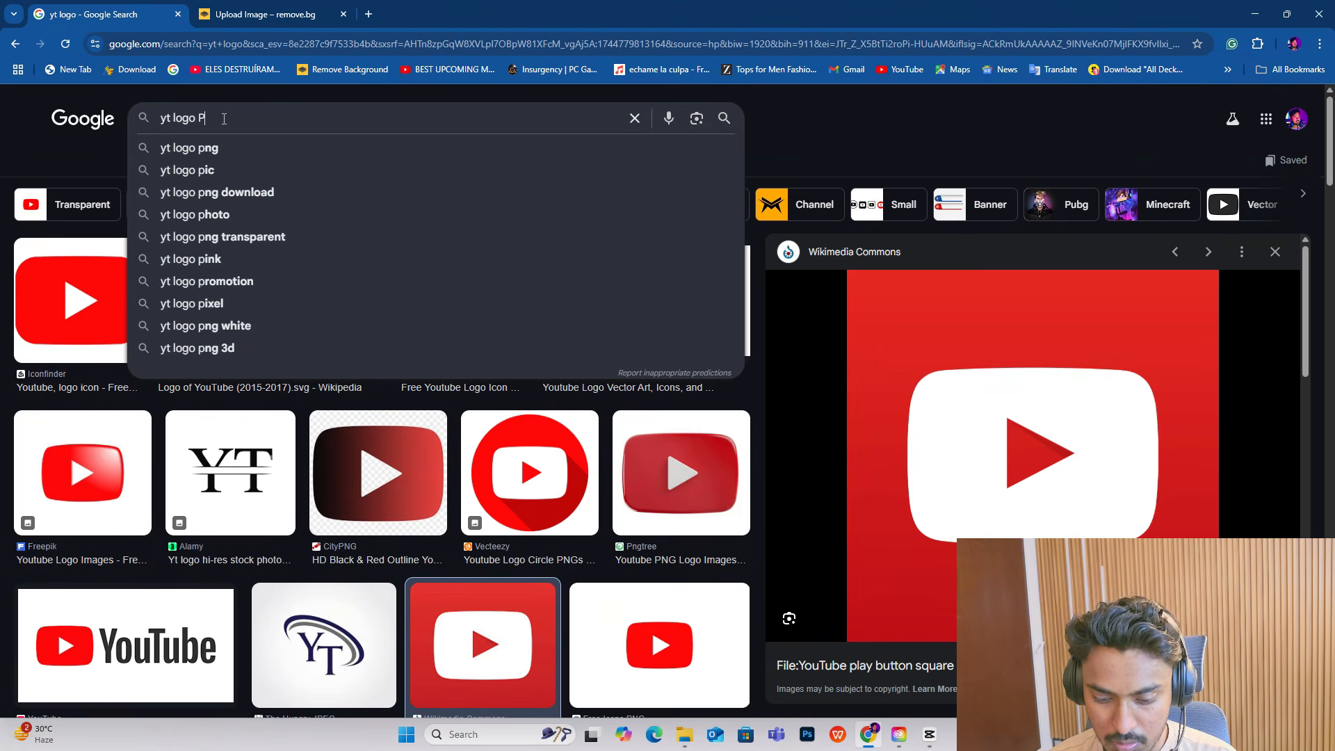
pyautogui.write('PNG WHITE')
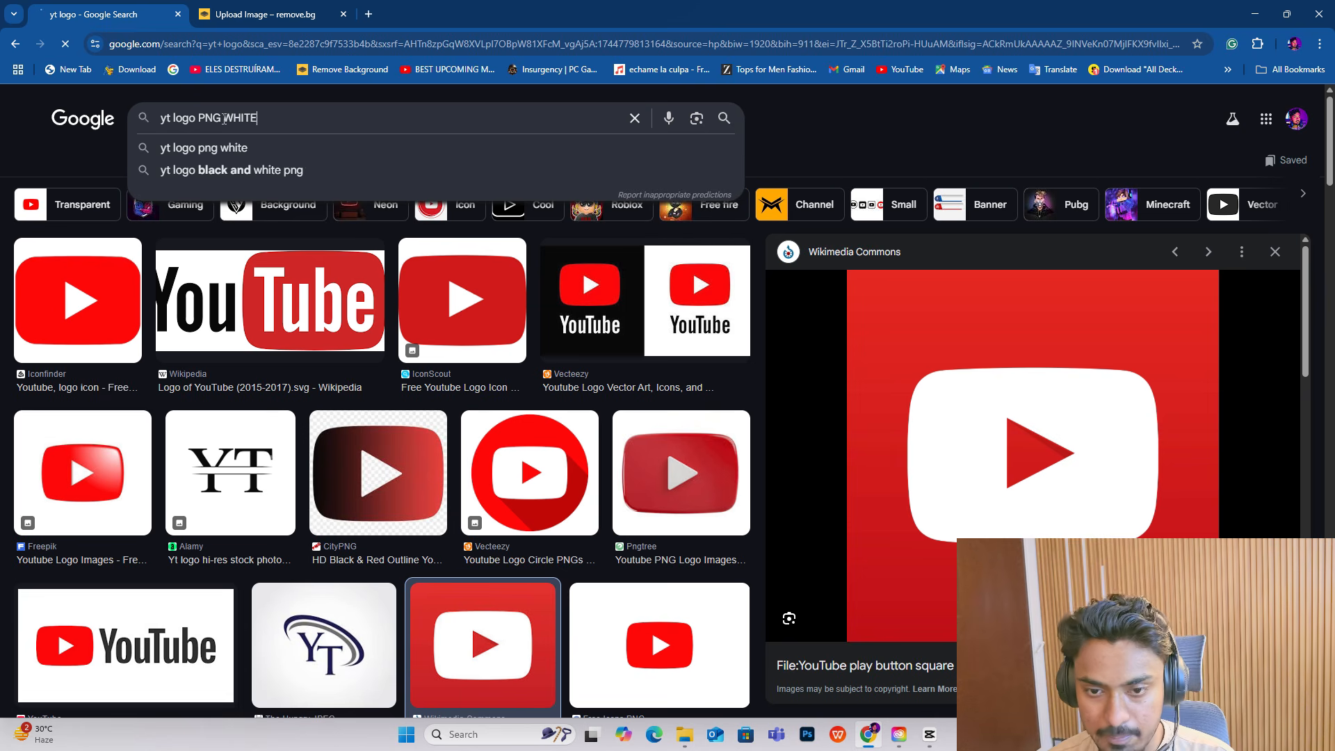
pyautogui.press('Return')
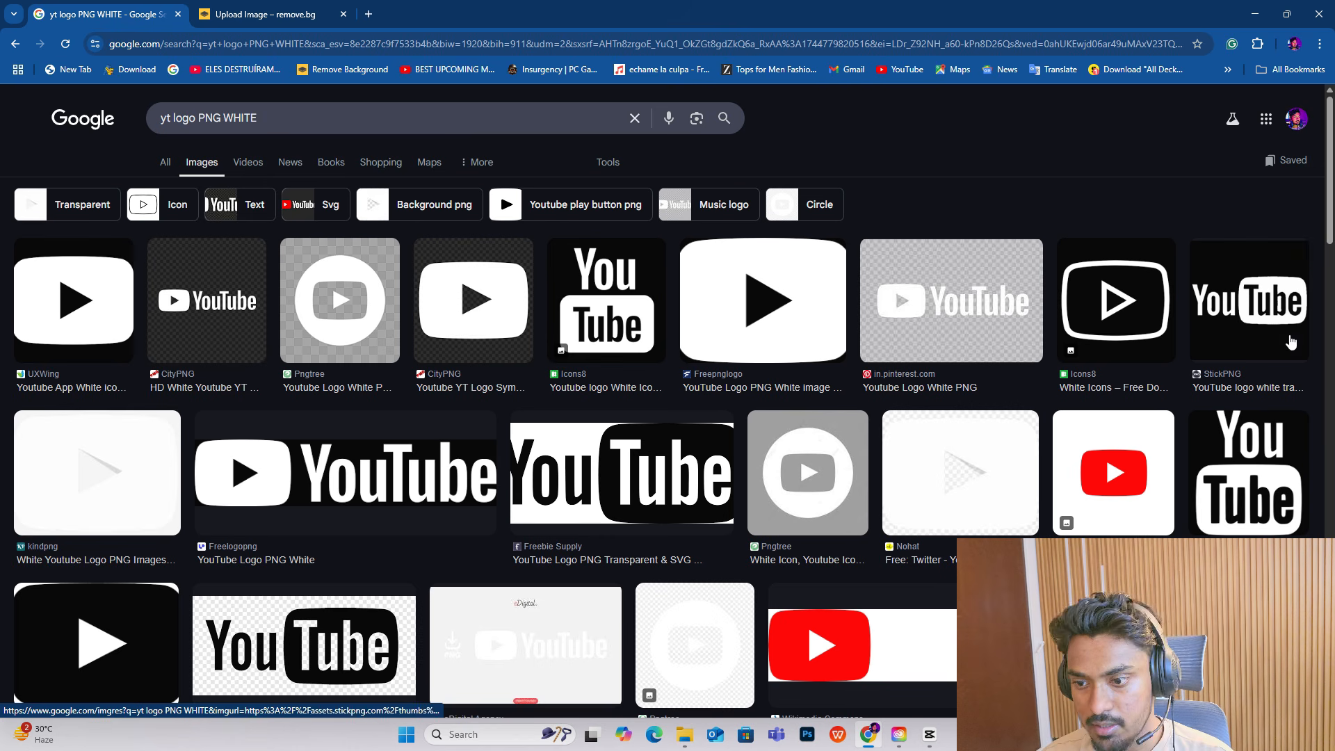
pyautogui.click(467, 310)
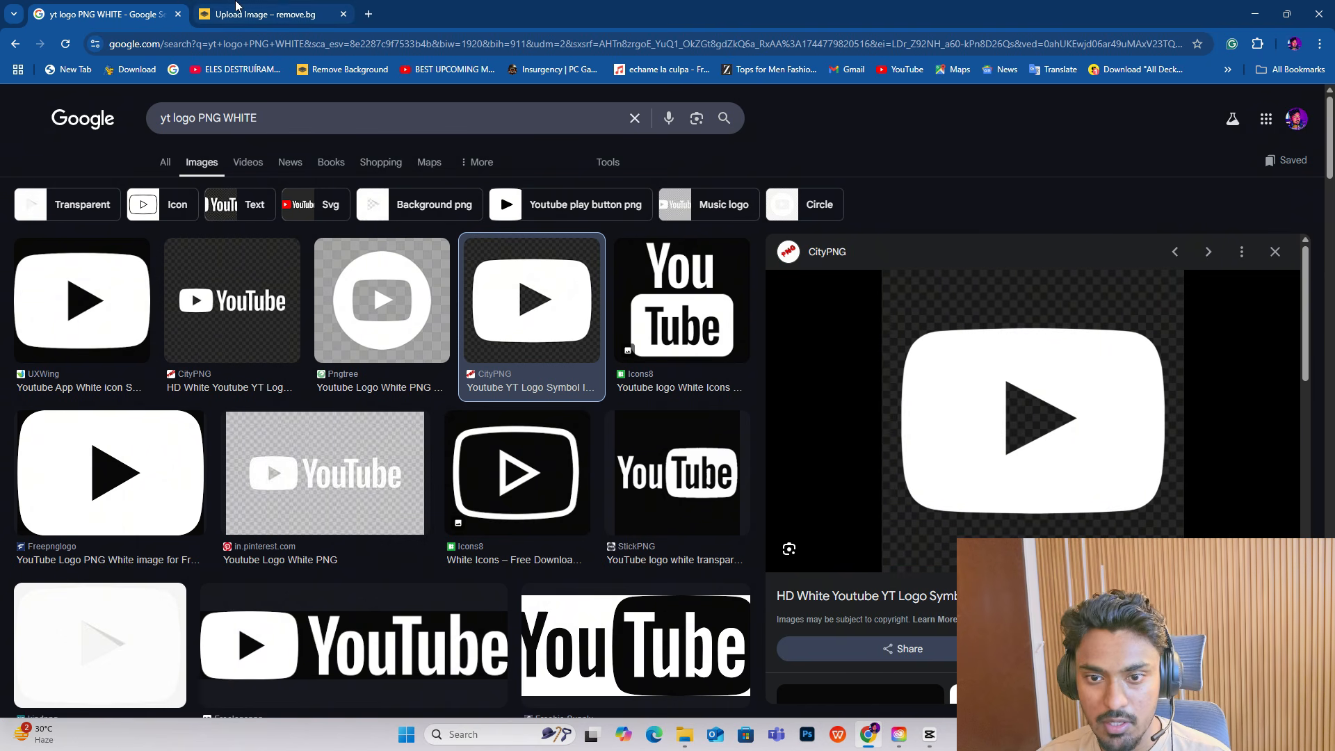
# Step: Switch to CapCut, place the 17-second "The ultima…lstyle.mp4" clip on the timeline, view its closing frames and delete it
pyautogui.click(929, 736)
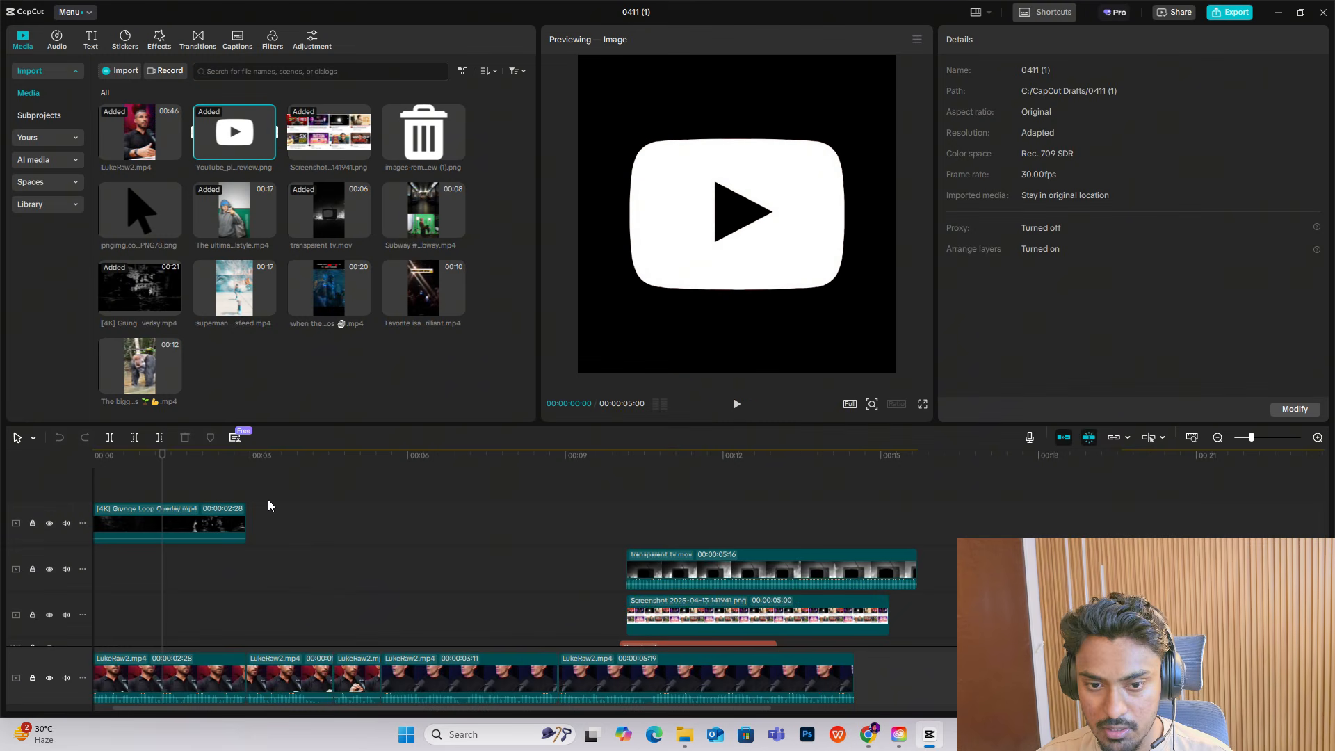
pyautogui.click(247, 212)
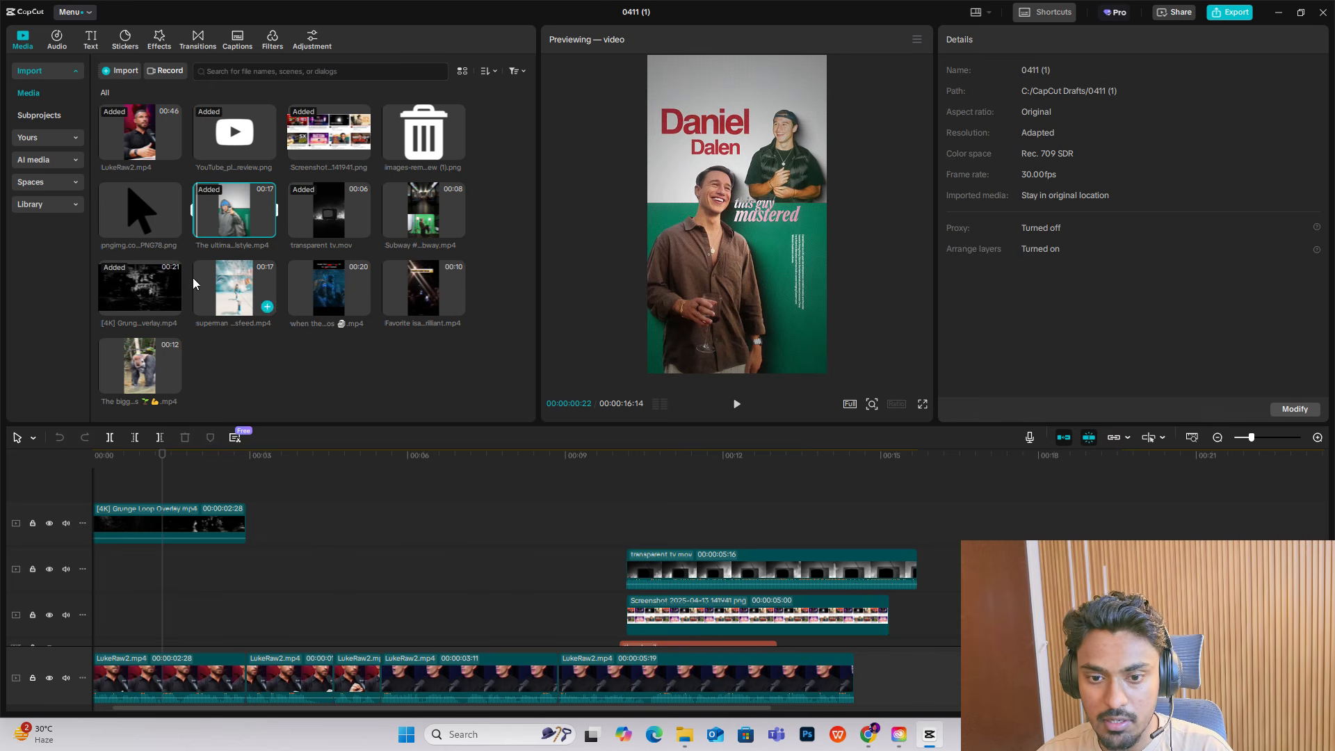
pyautogui.moveTo(213, 223); pyautogui.dragTo(347, 523)
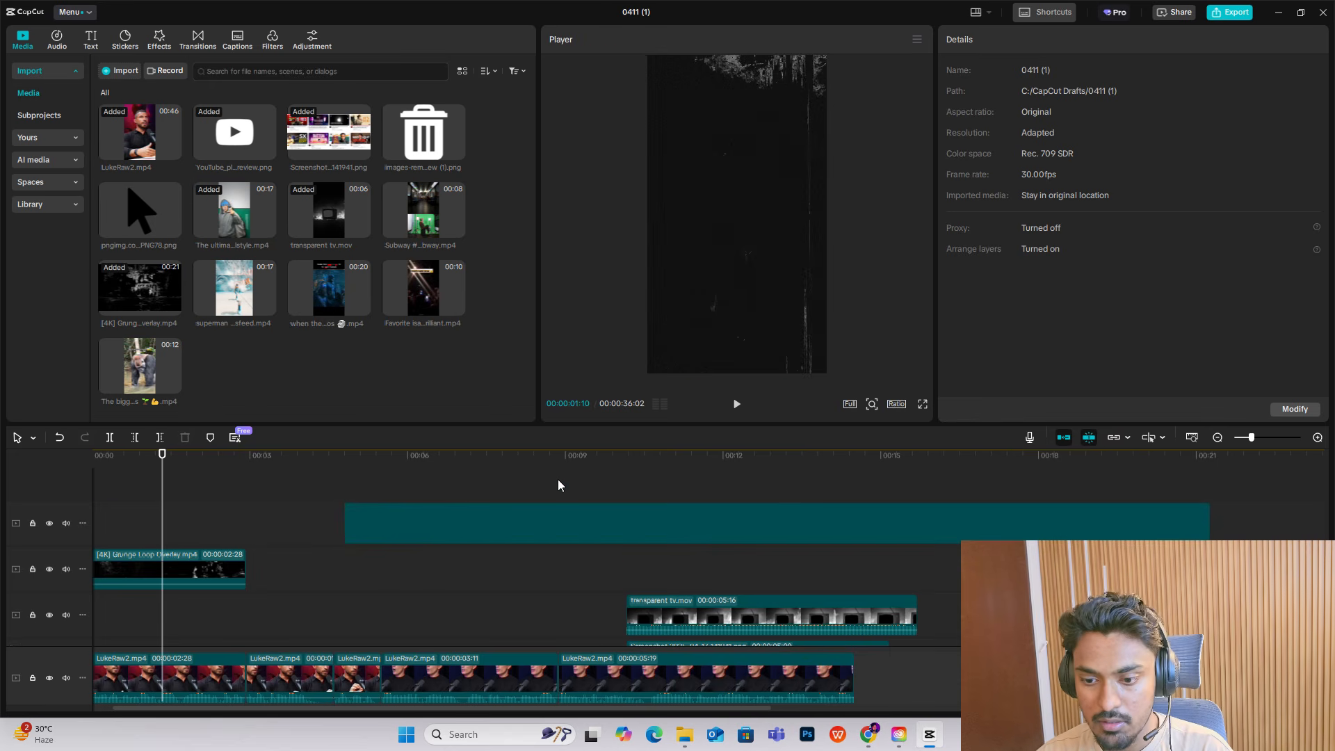
pyautogui.click(1193, 523)
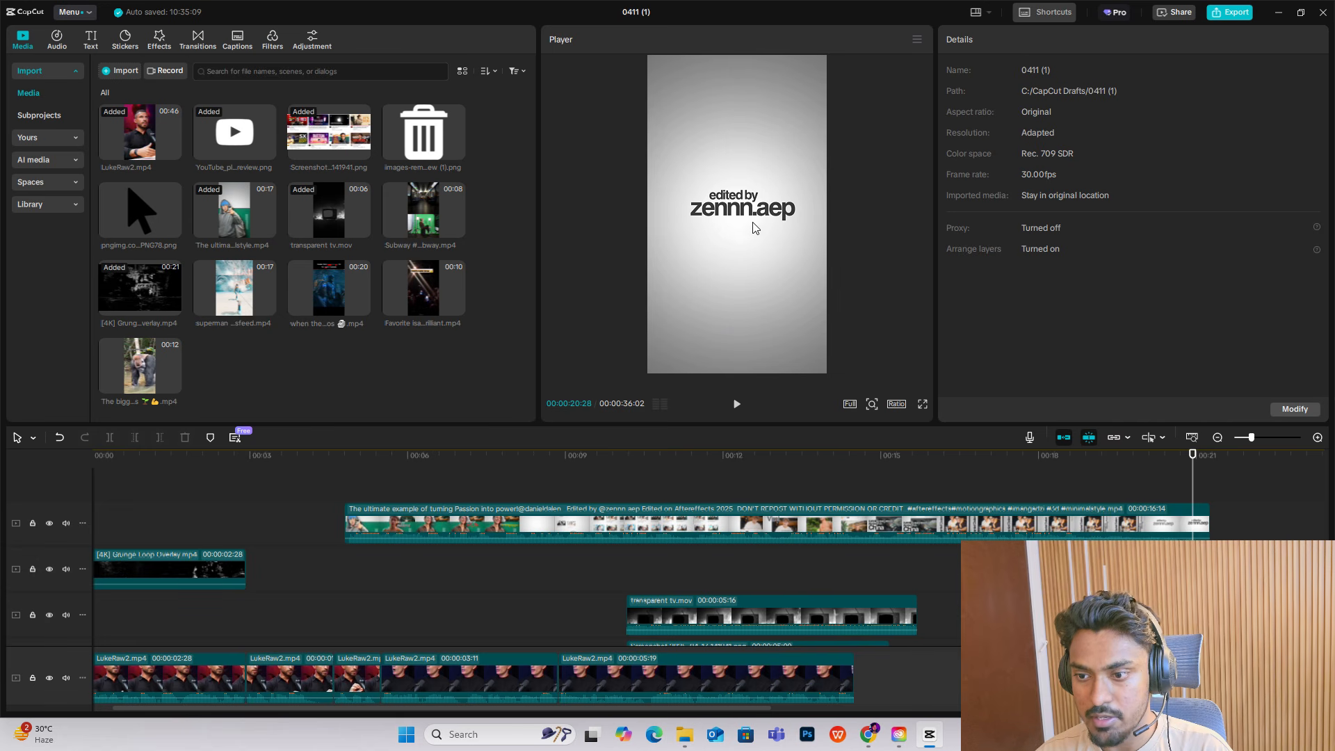
pyautogui.click(1089, 533)
pyautogui.press('Delete')
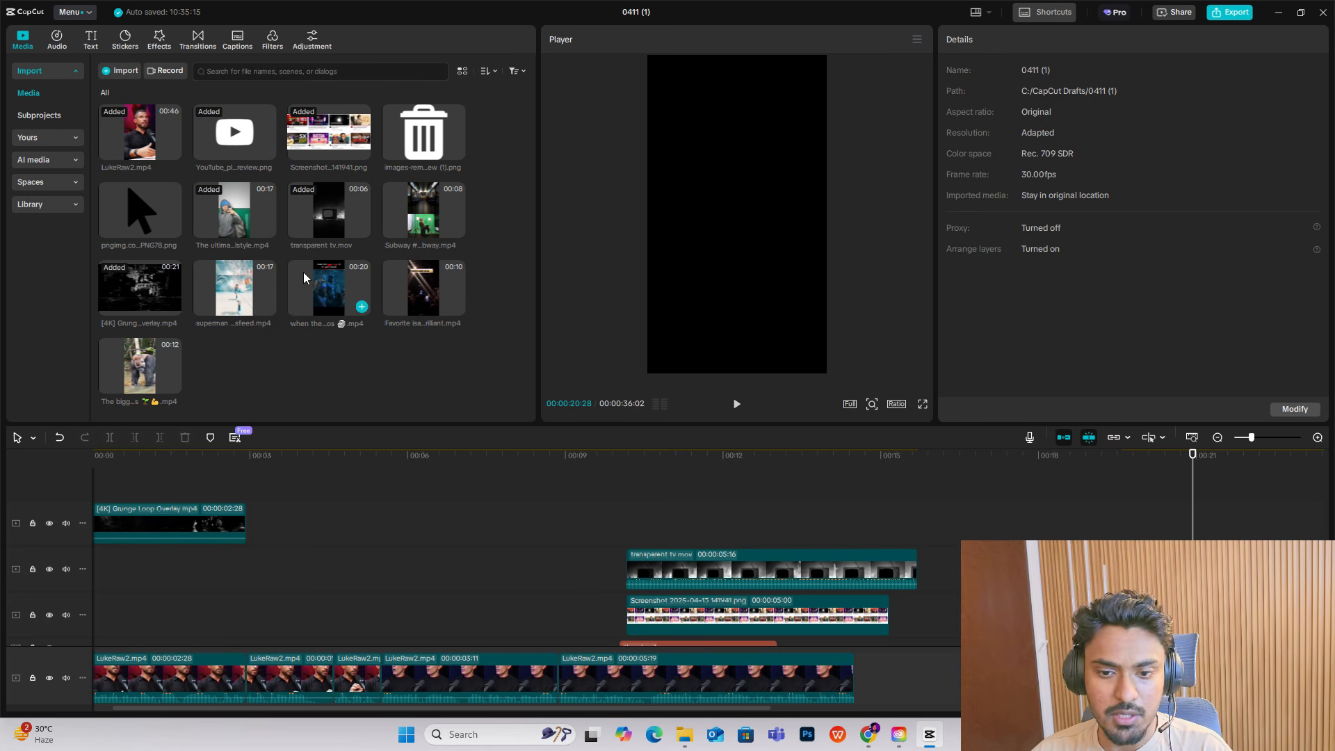
# Step: Place a copy of transparent tv.mov on an empty stretch of the timeline, view its transparent screen and delete the copy
pyautogui.moveTo(339, 193); pyautogui.dragTo(1158, 534)
pyautogui.click(979, 477)
pyautogui.click(1135, 539)
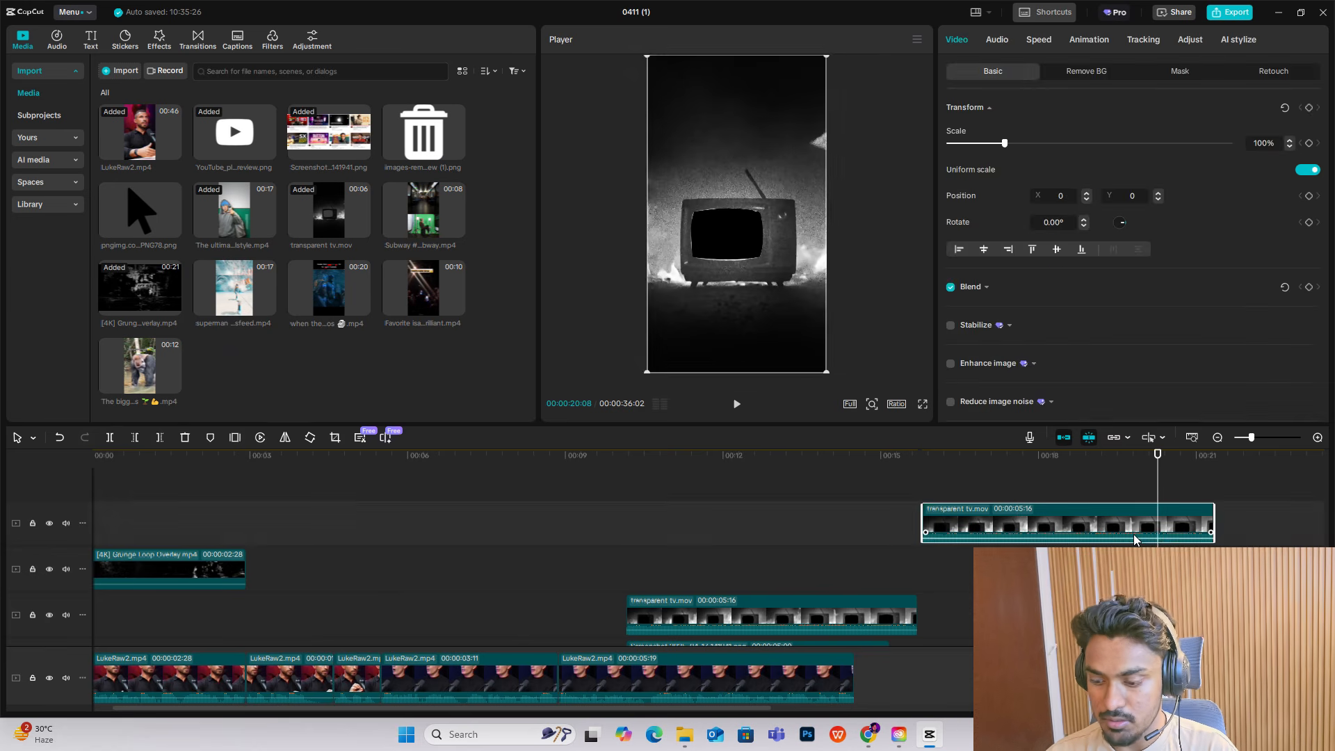
pyautogui.press('Delete')
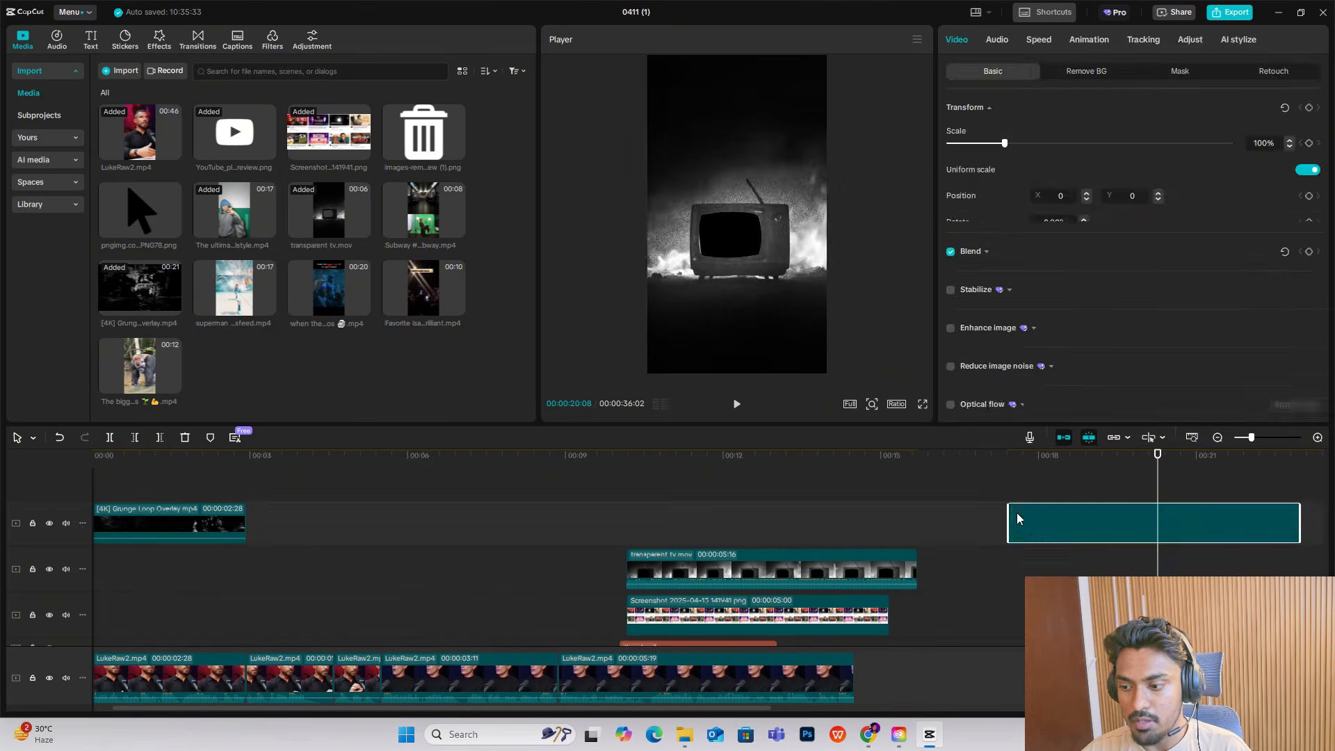
pyautogui.click(1088, 494)
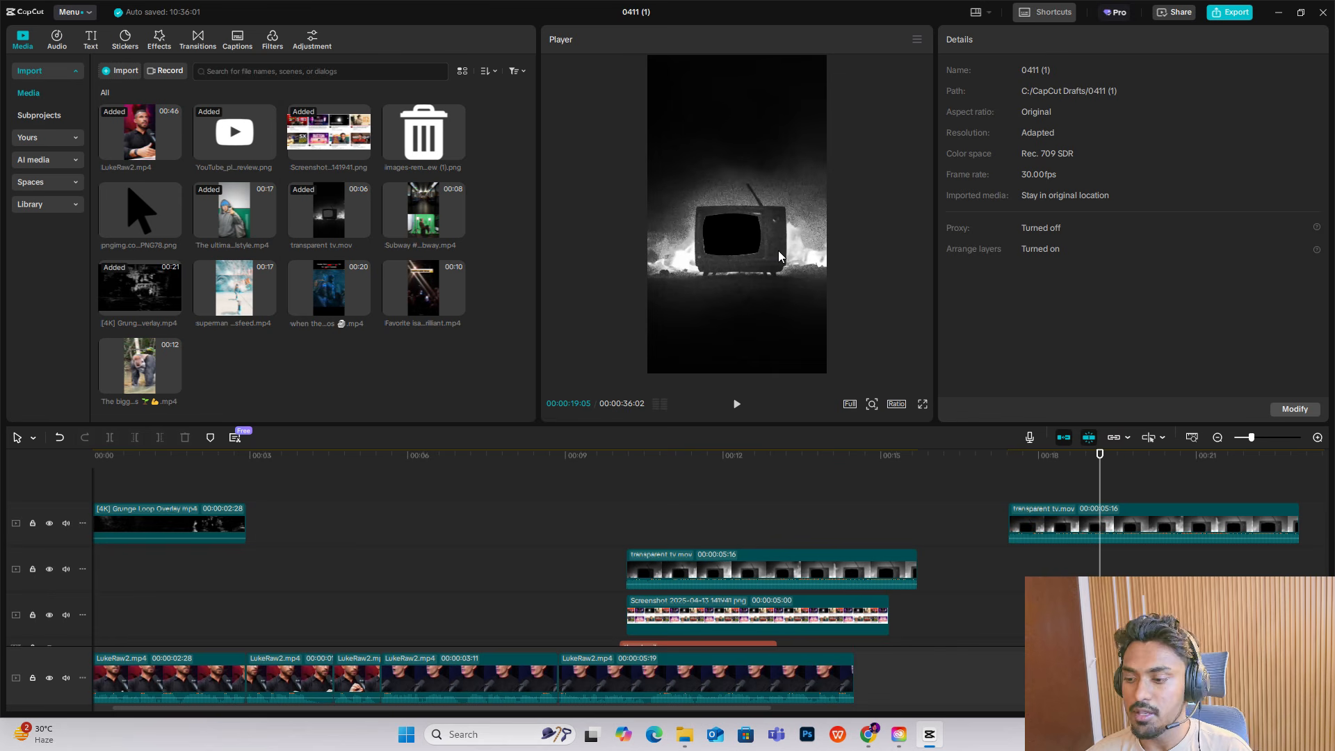
pyautogui.click(1150, 522)
pyautogui.press('Delete')
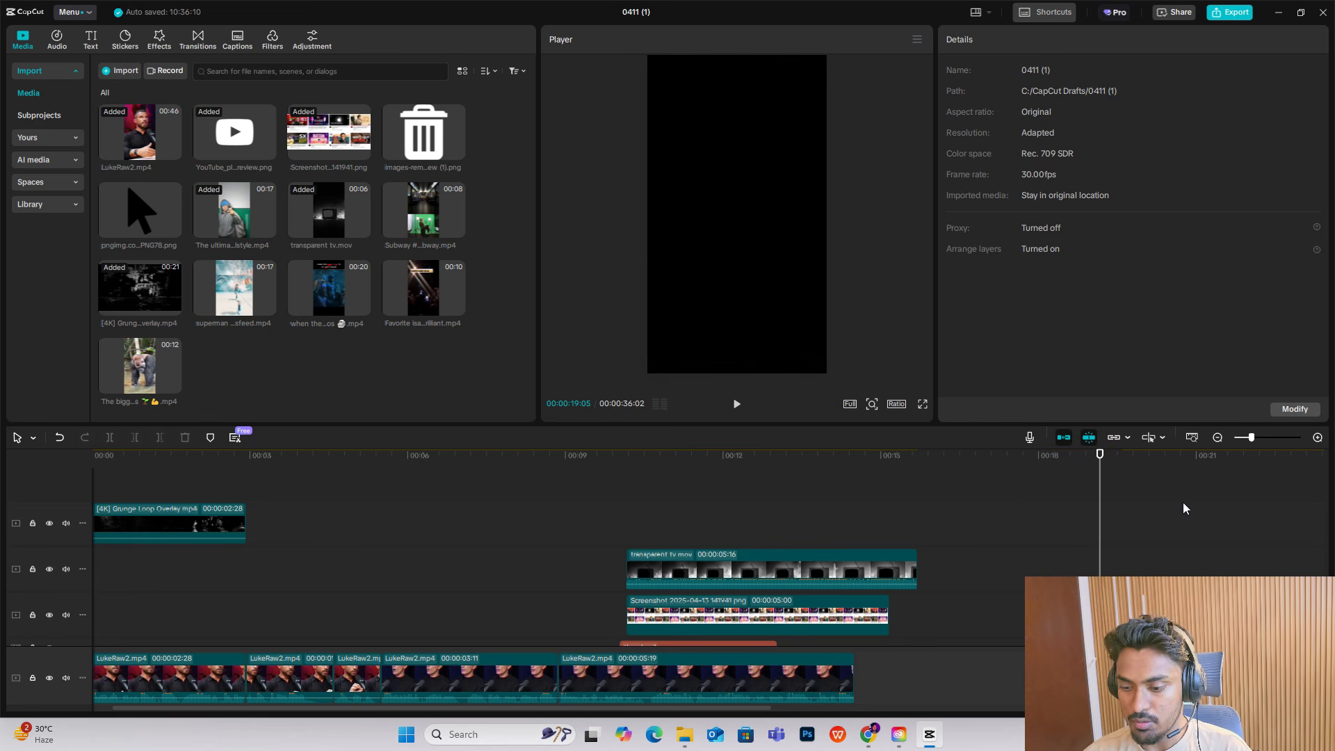
# Step: Switch to Chrome and open Pinterest in a new tab
pyautogui.click(870, 737)
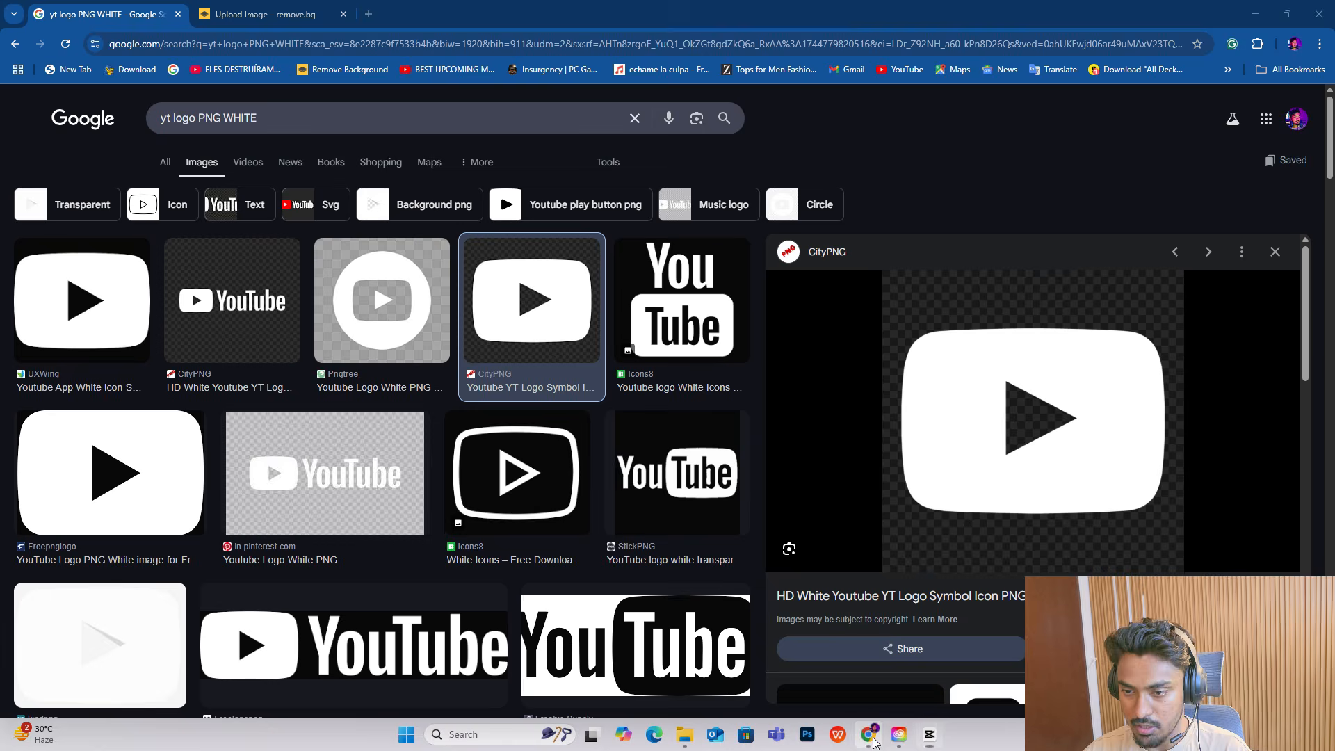
pyautogui.click(369, 14)
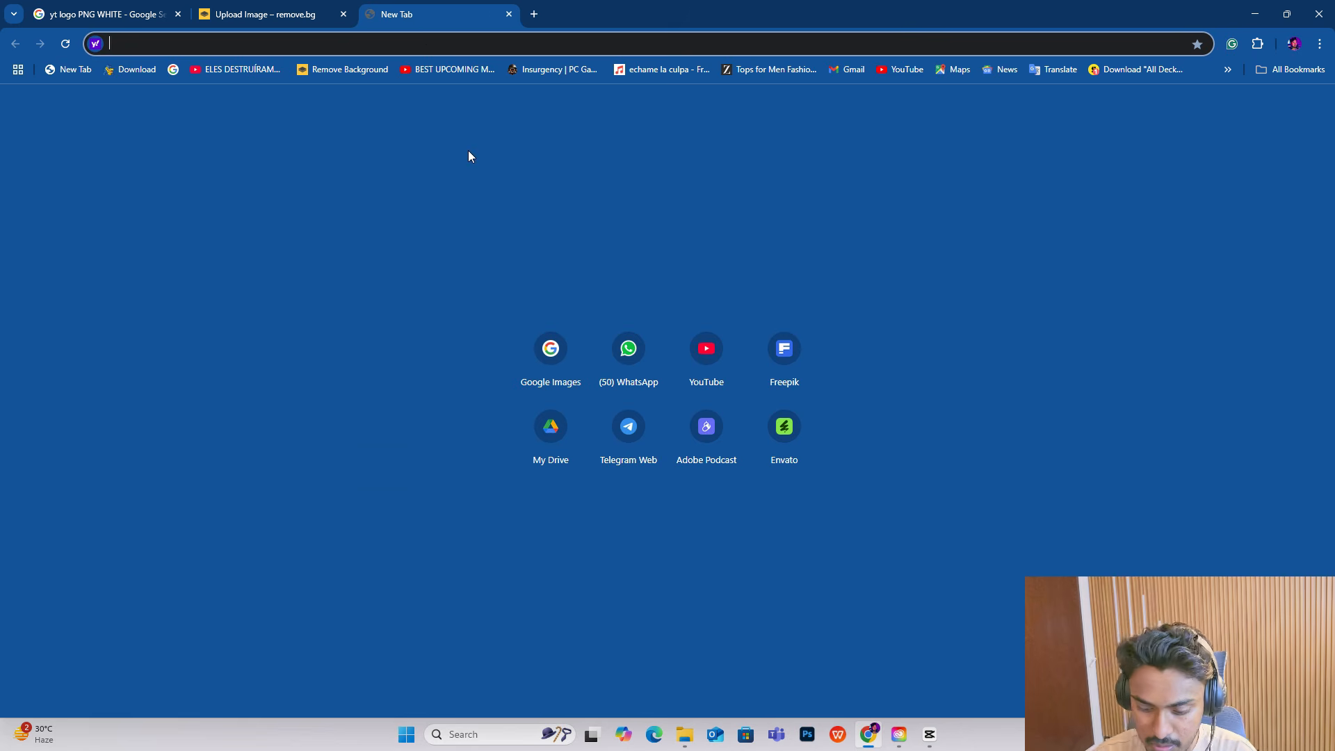
pyautogui.write('pi')
pyautogui.press('Return')
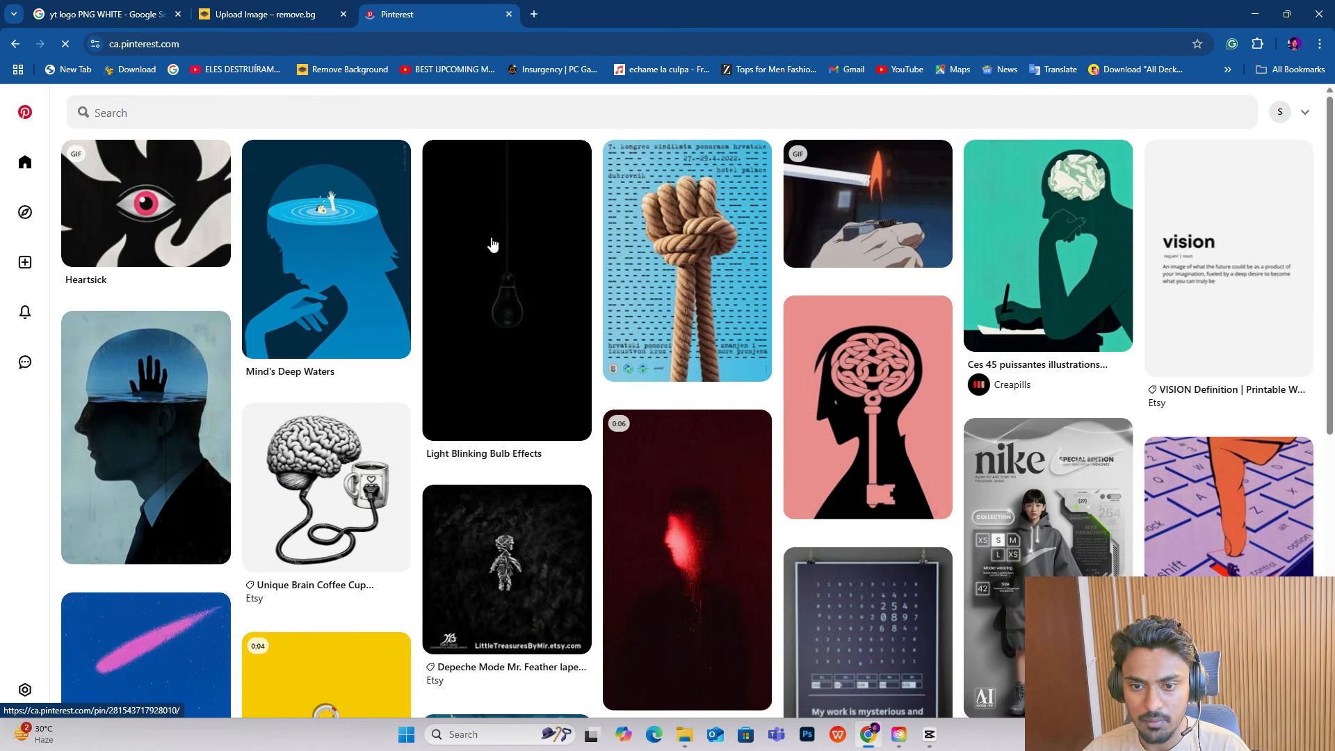
# Step: Look through the Pinterest home feed for images and short clips usable as visual inspiration for the video
pyautogui.scroll(-2, 948, 390)
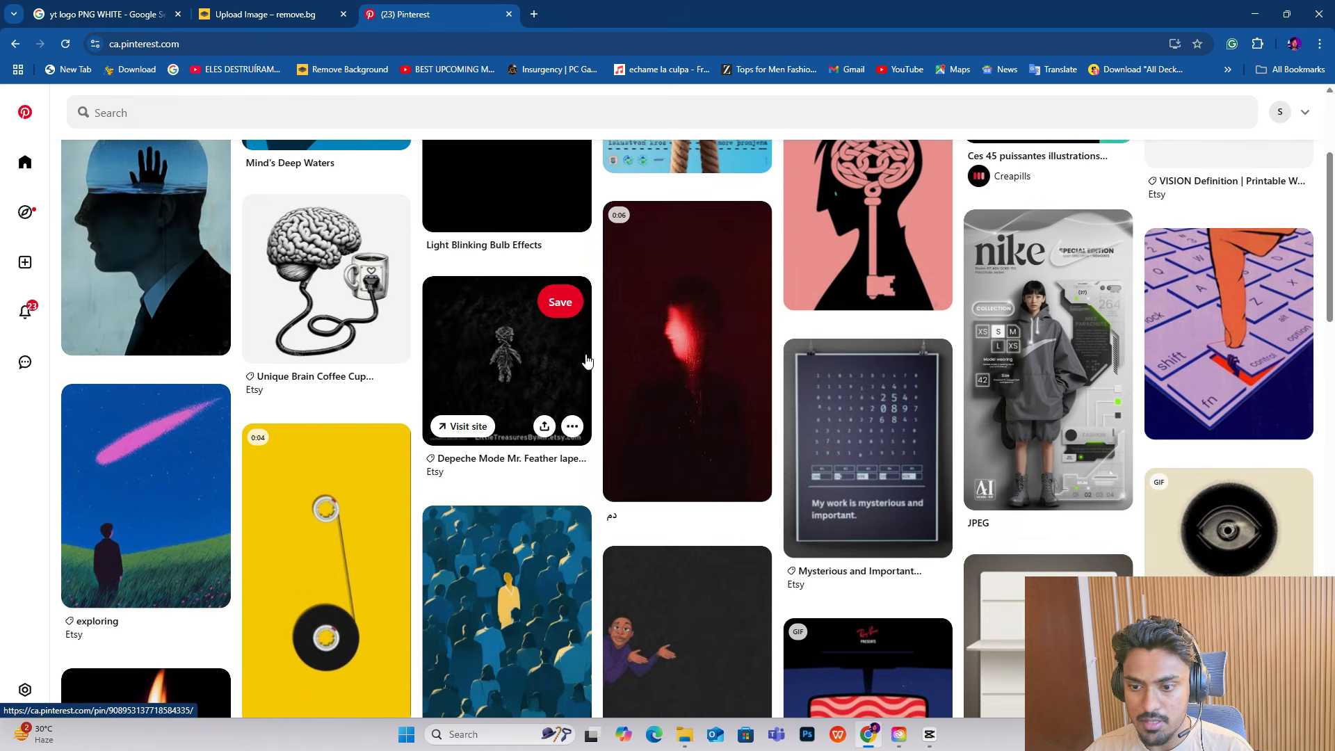
pyautogui.scroll(-3, 463, 321)
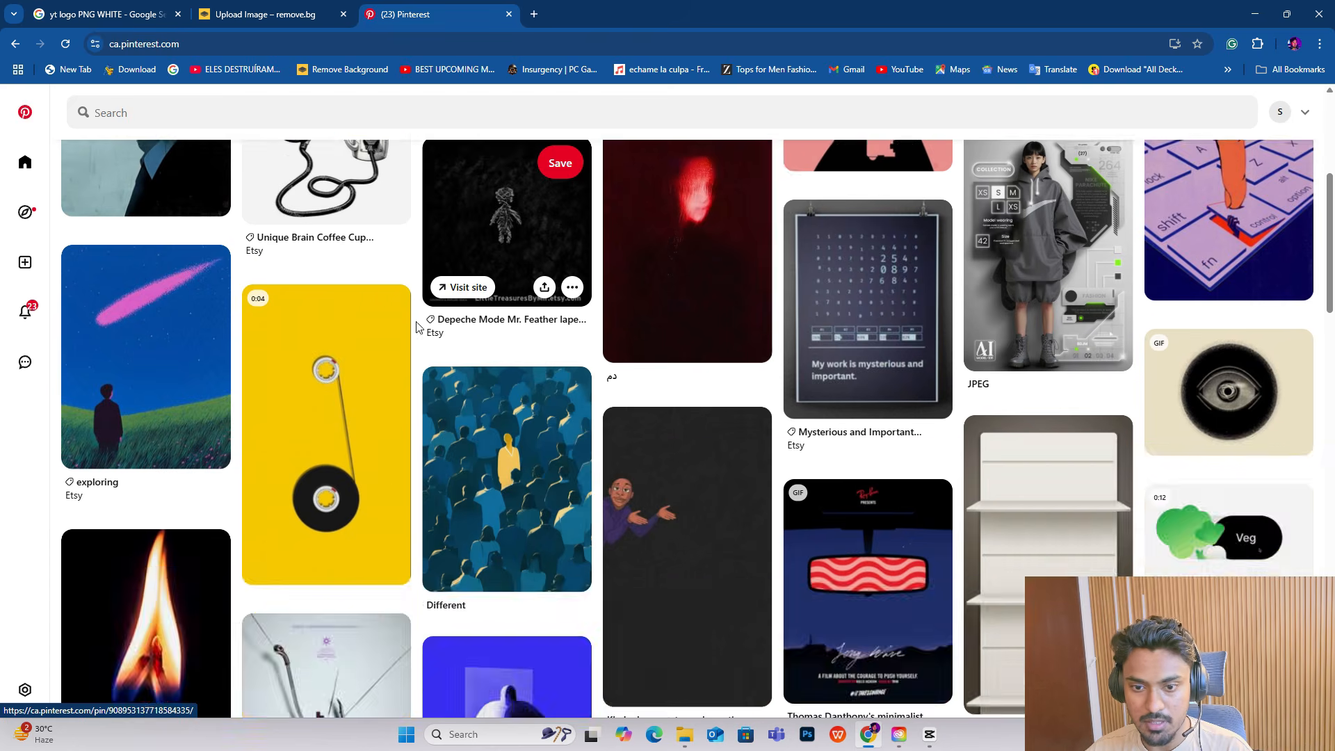
pyautogui.scroll(5, 431, 375)
pyautogui.scroll(-3, 406, 412)
pyautogui.scroll(-3, 407, 412)
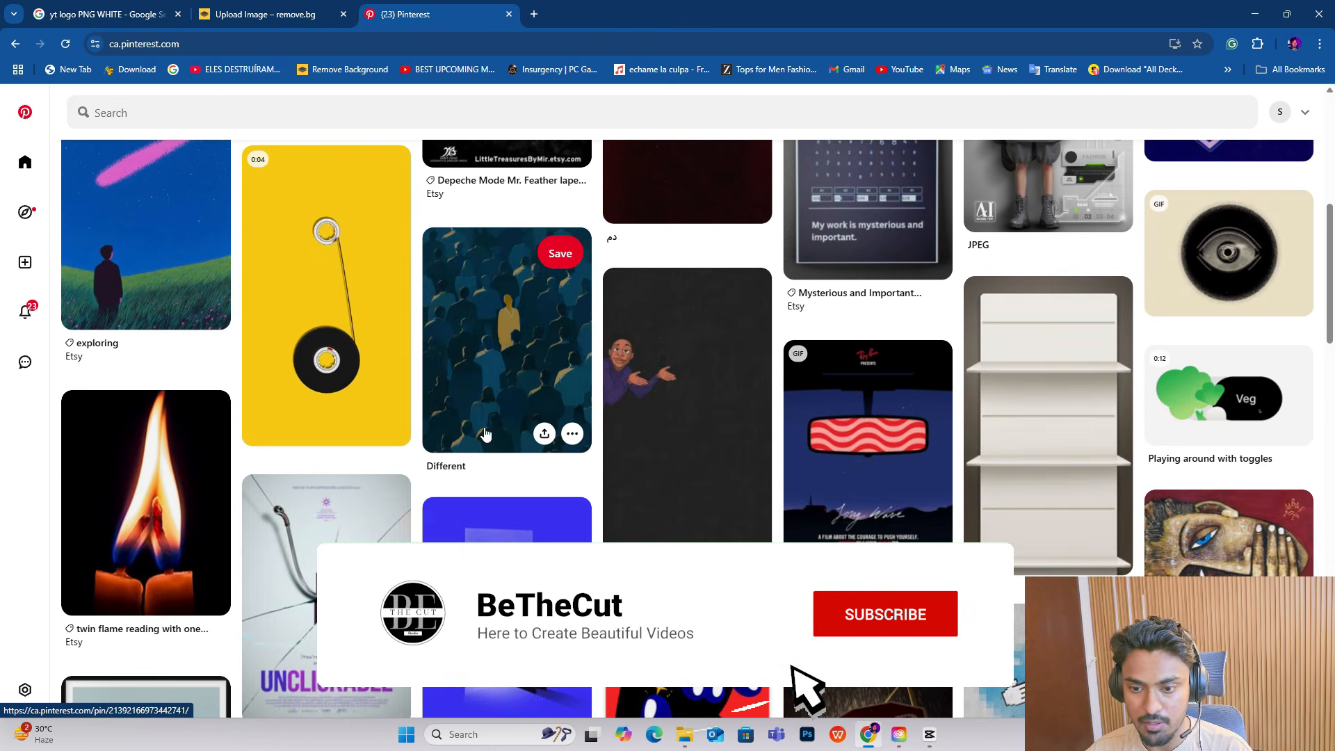
pyautogui.scroll(-2, 603, 376)
pyautogui.scroll(-4, 603, 377)
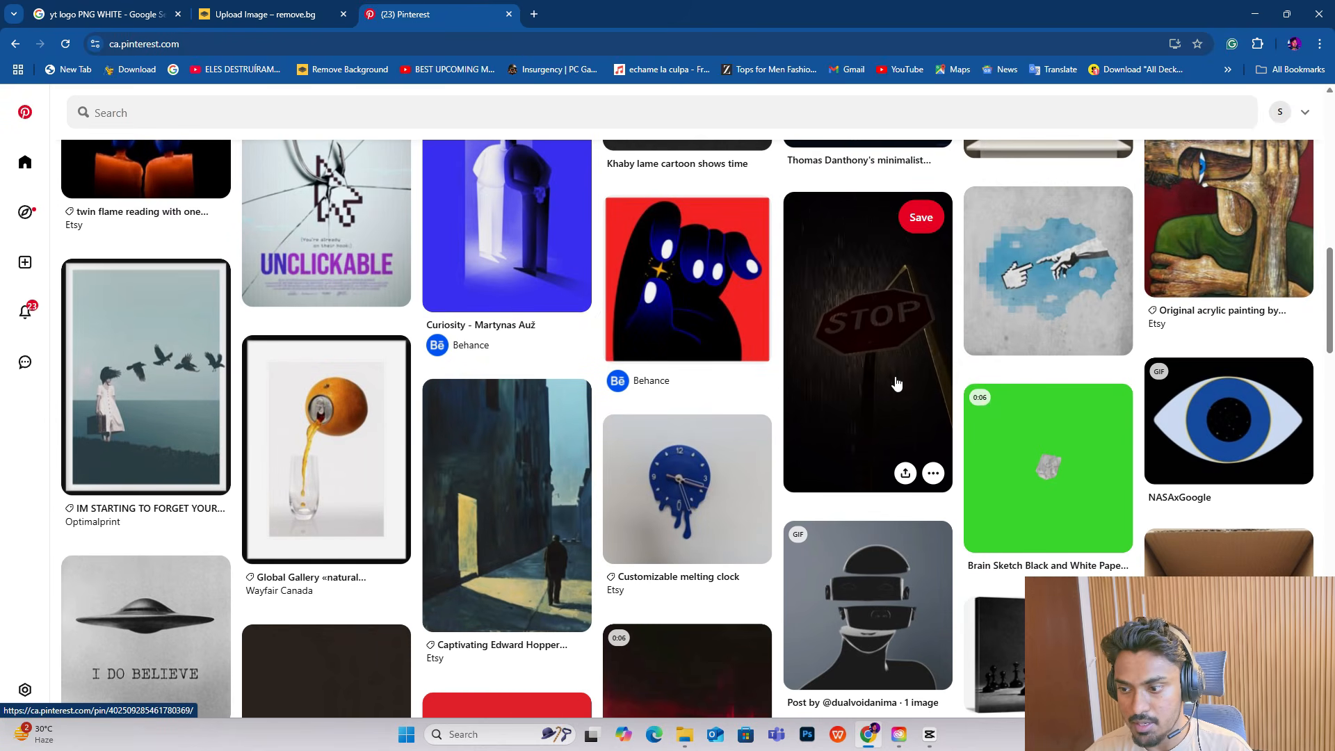
pyautogui.scroll(-3, 897, 384)
pyautogui.scroll(-5, 360, 410)
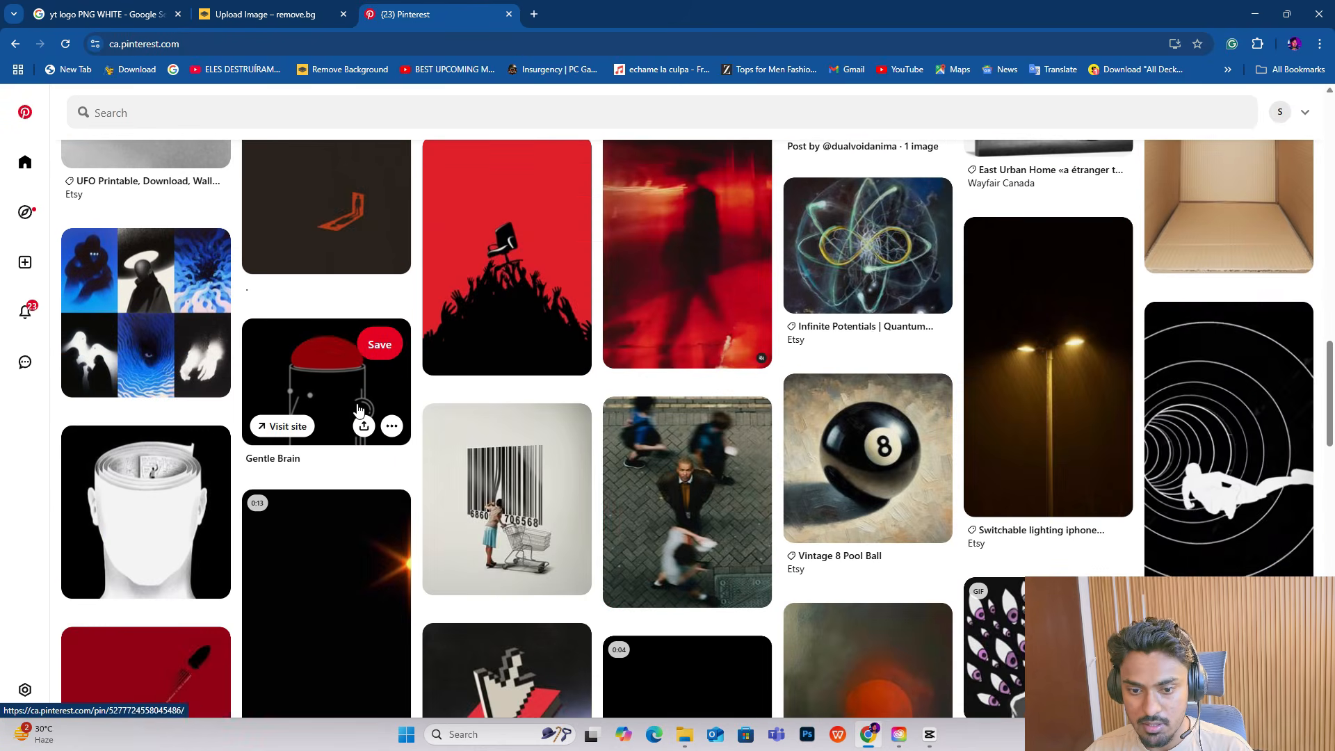
pyautogui.scroll(-8, 546, 433)
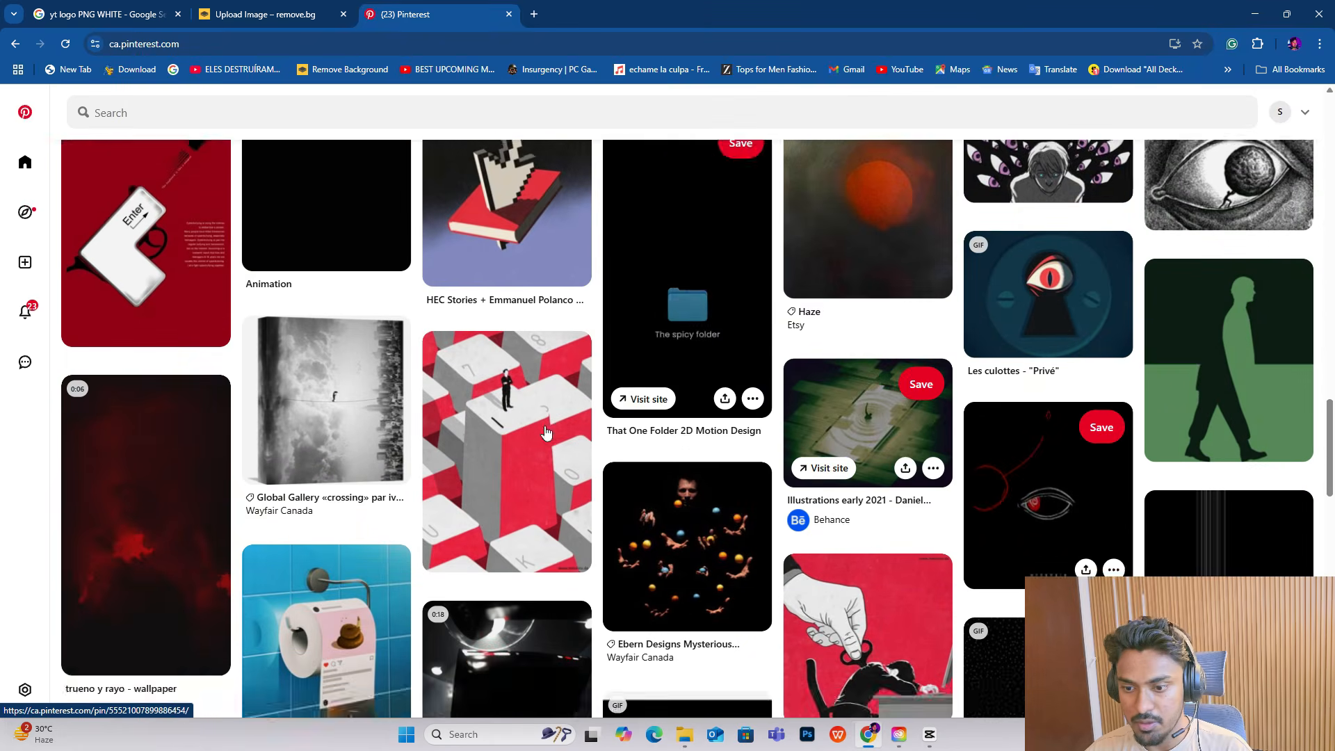
pyautogui.scroll(1, 546, 433)
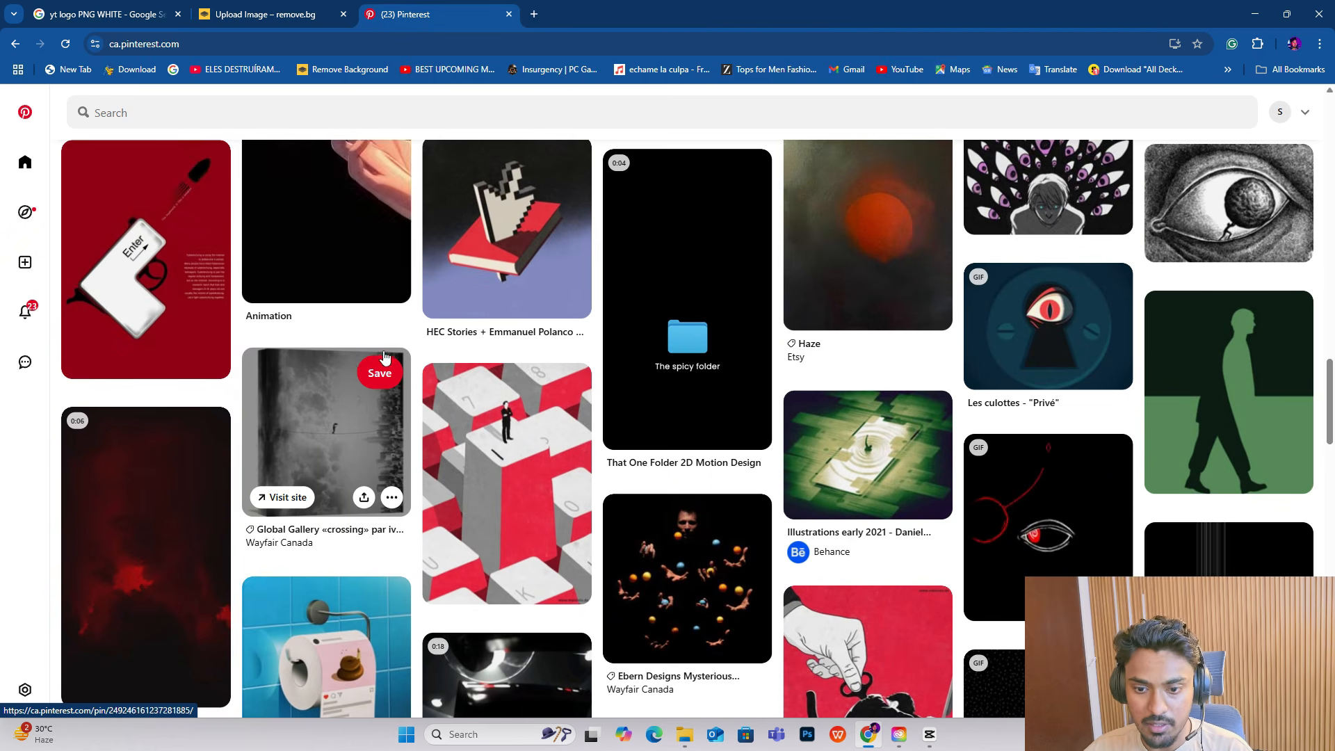
# Step: Open the red pin with the Enter-key gun and look at its options for downloading and sharing
pyautogui.click(116, 274)
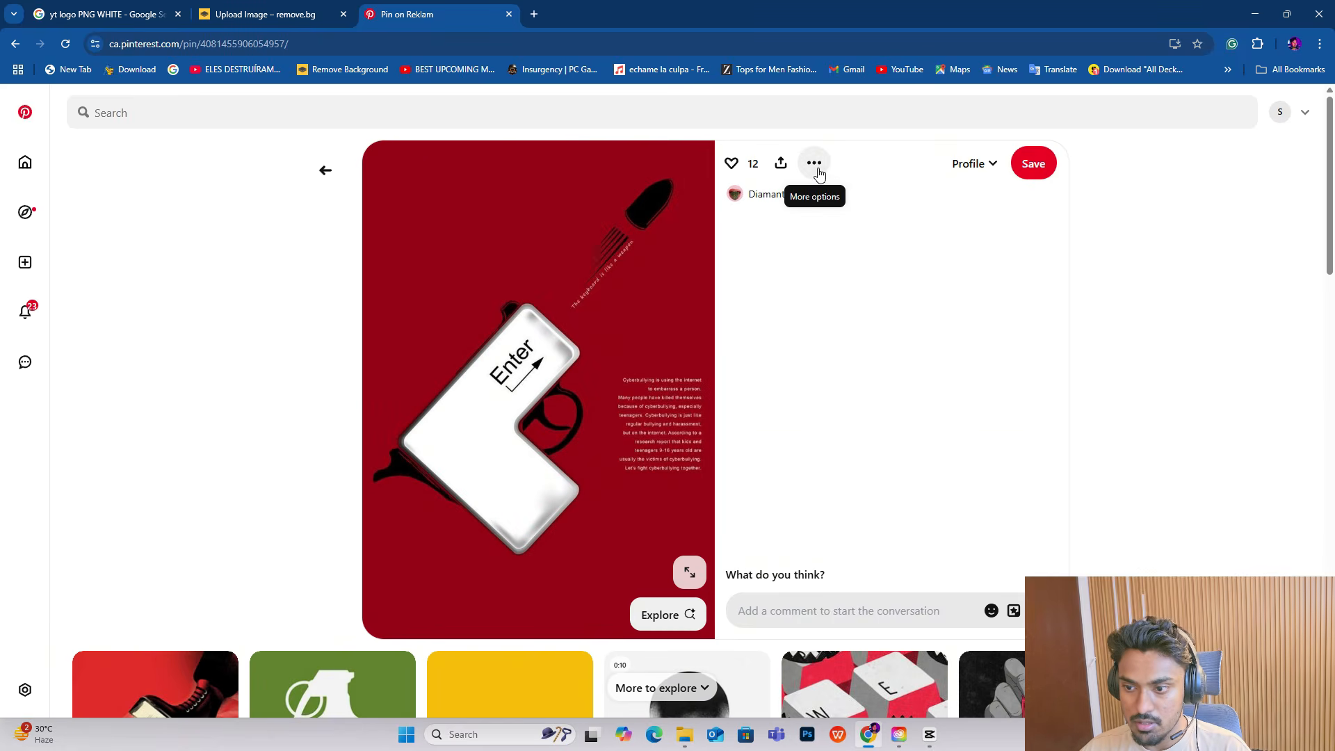
pyautogui.click(820, 168)
pyautogui.click(876, 164)
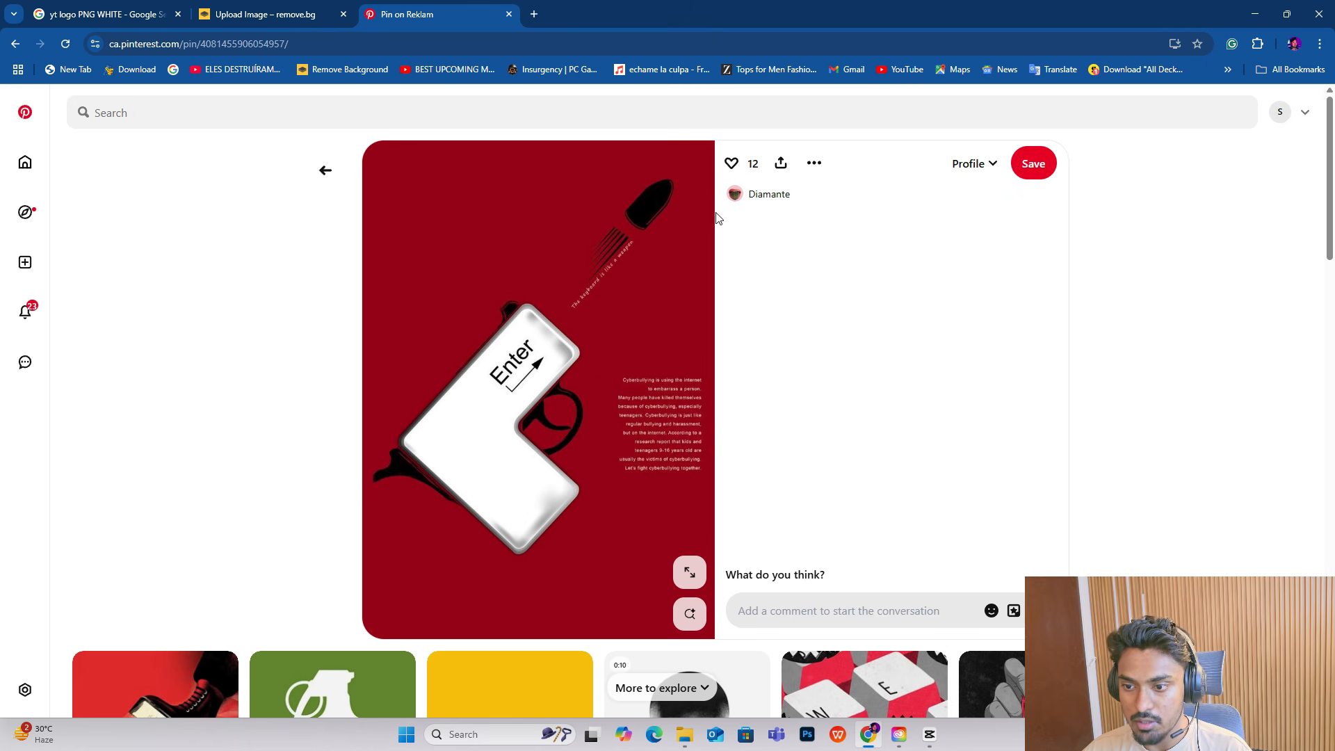
pyautogui.rightClick(605, 211)
pyautogui.click(780, 163)
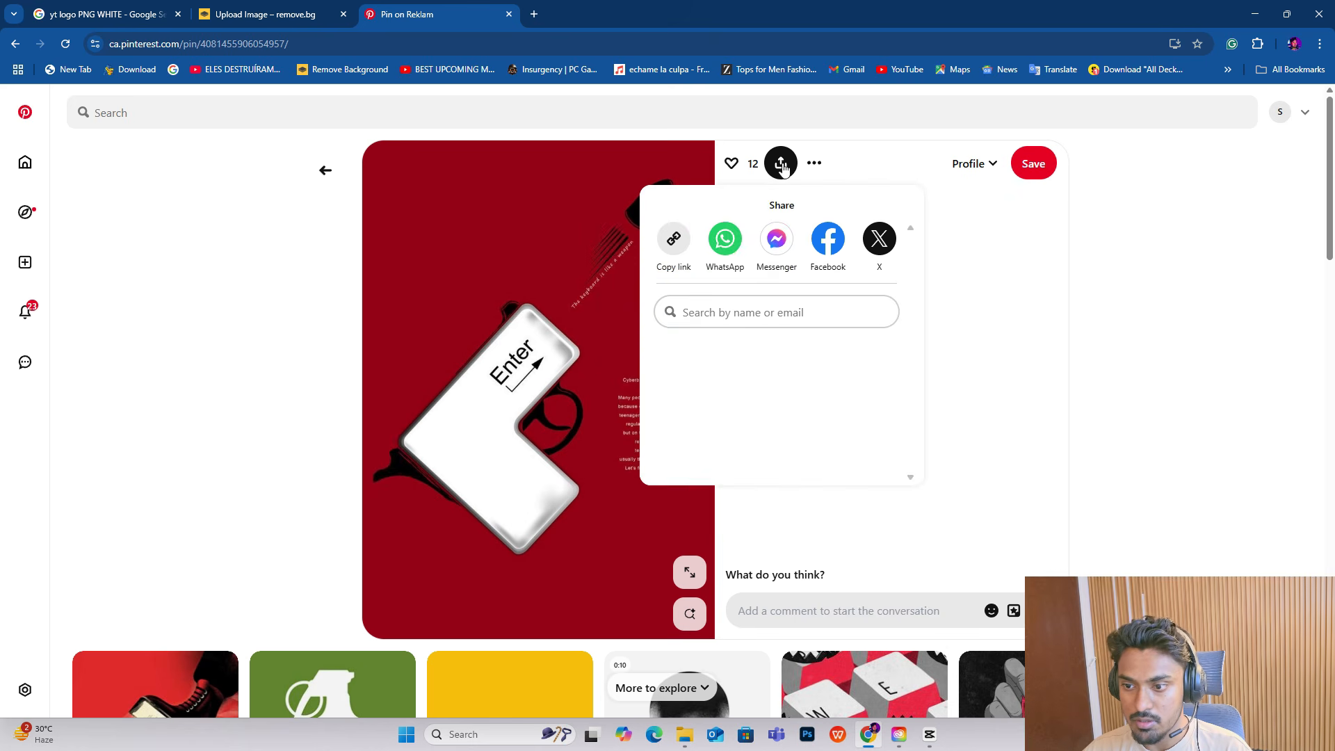
# Step: Search for "download pinterest video" in a new tab, view the pinterestvideo.com downloader page and close it
pyautogui.click(534, 15)
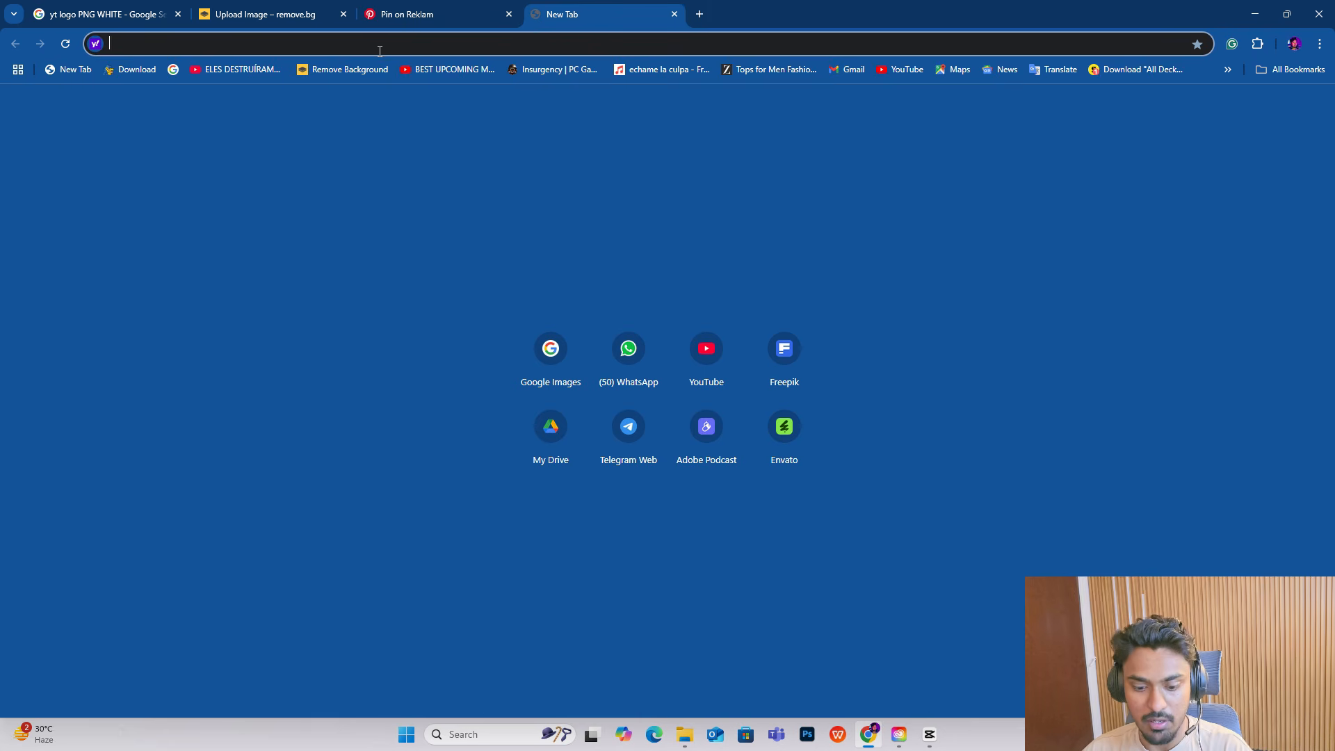
pyautogui.write('DOWNLOAD')
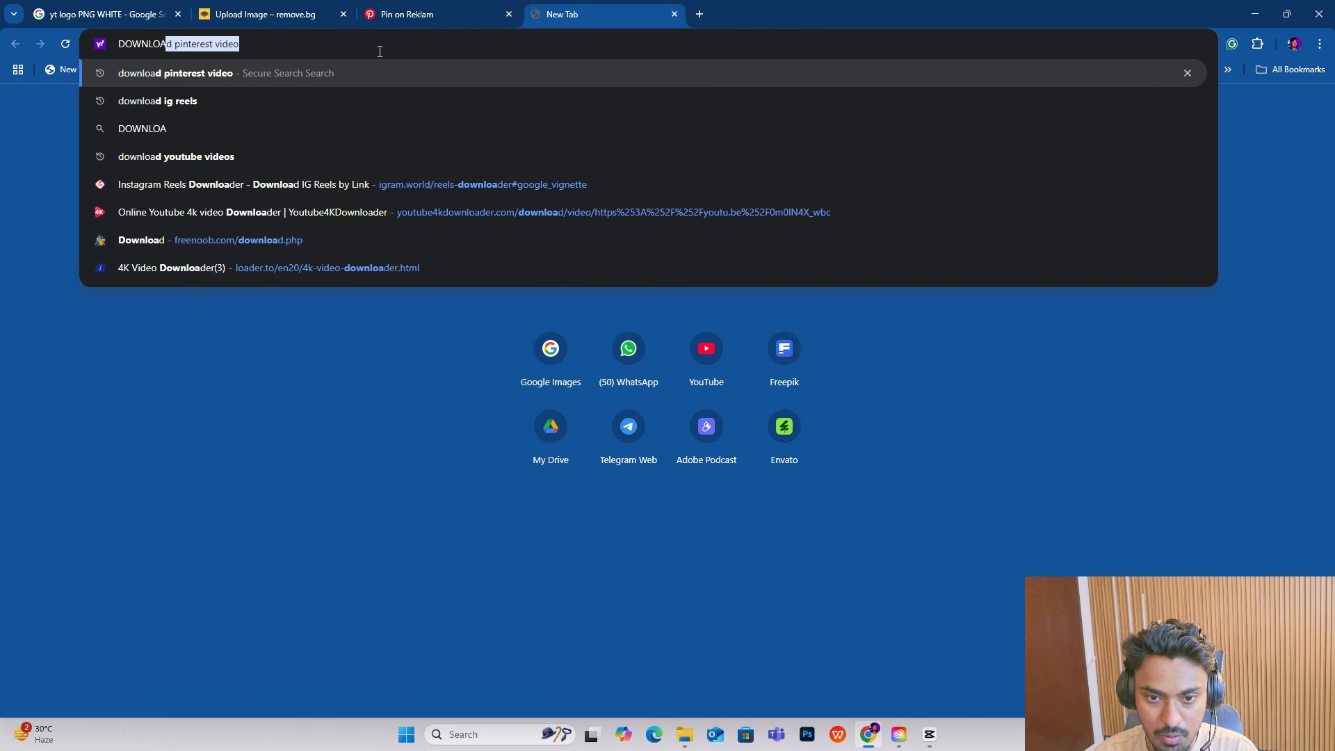
pyautogui.click(327, 81)
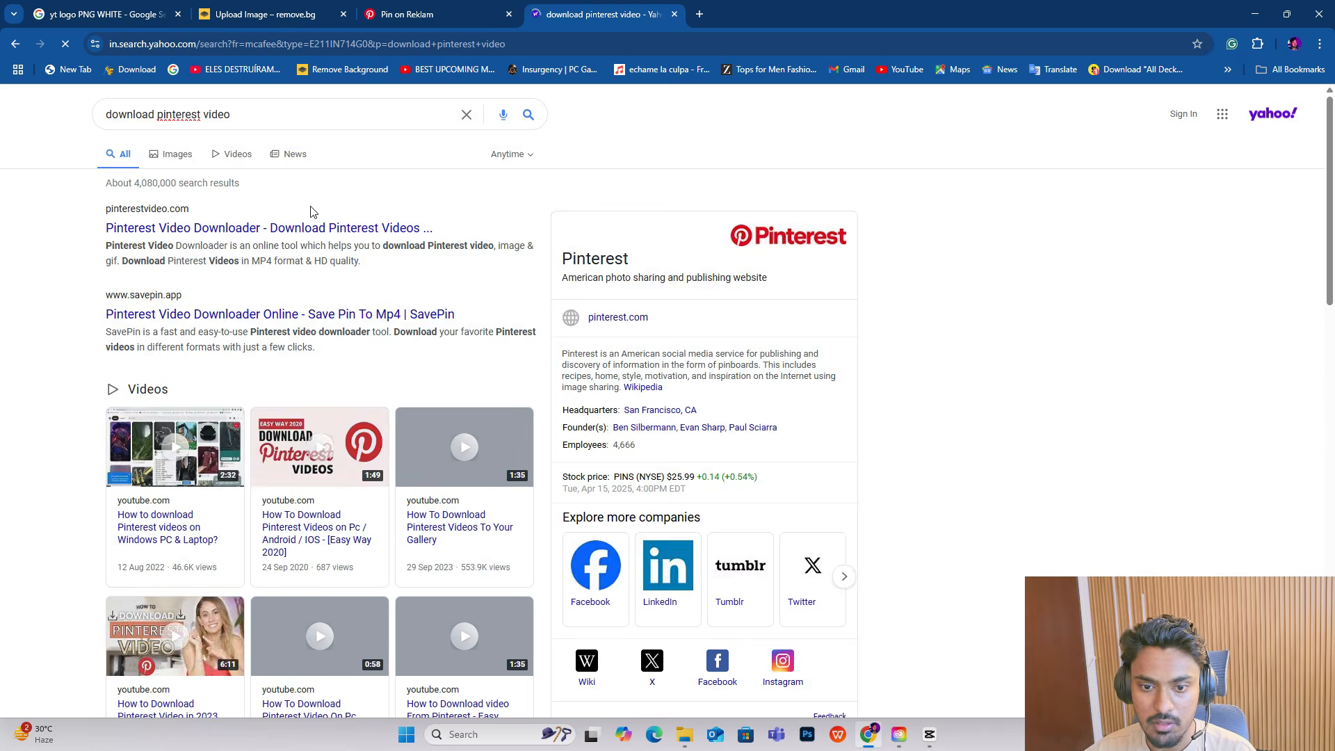
pyautogui.click(278, 226)
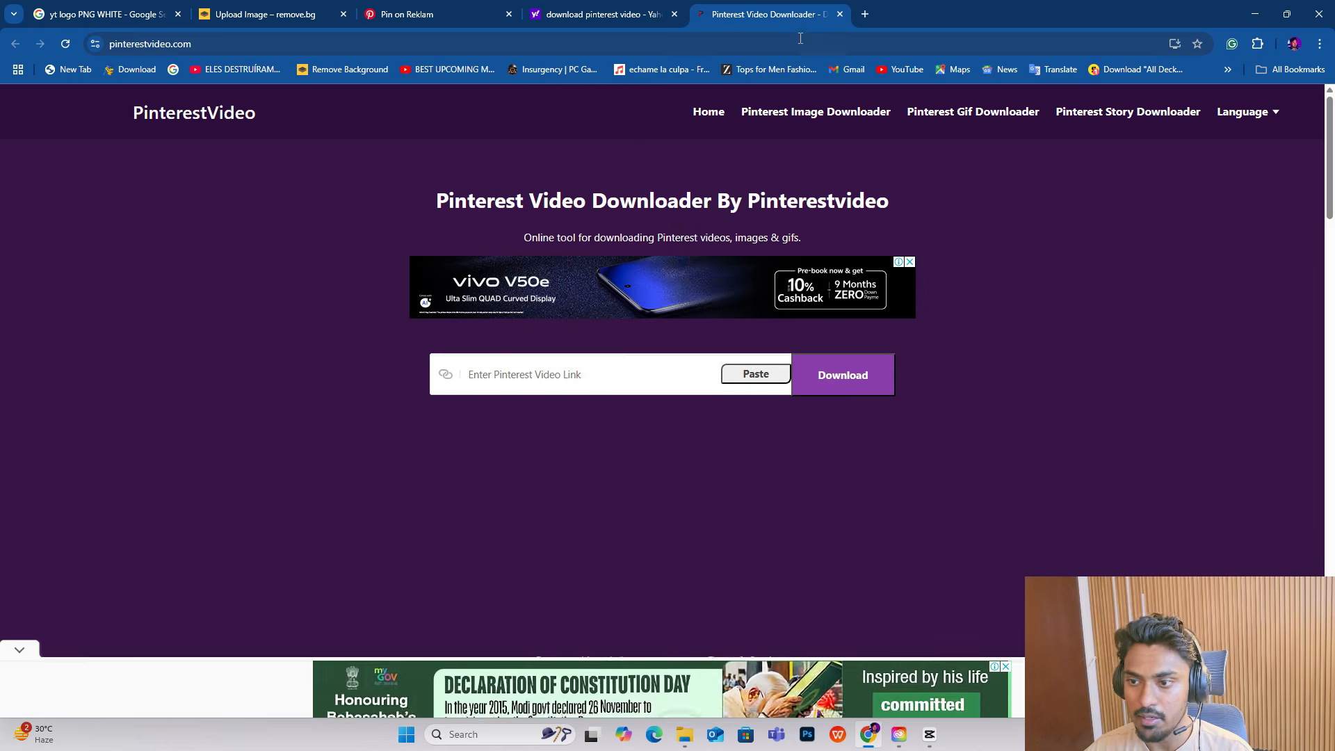
pyautogui.click(840, 14)
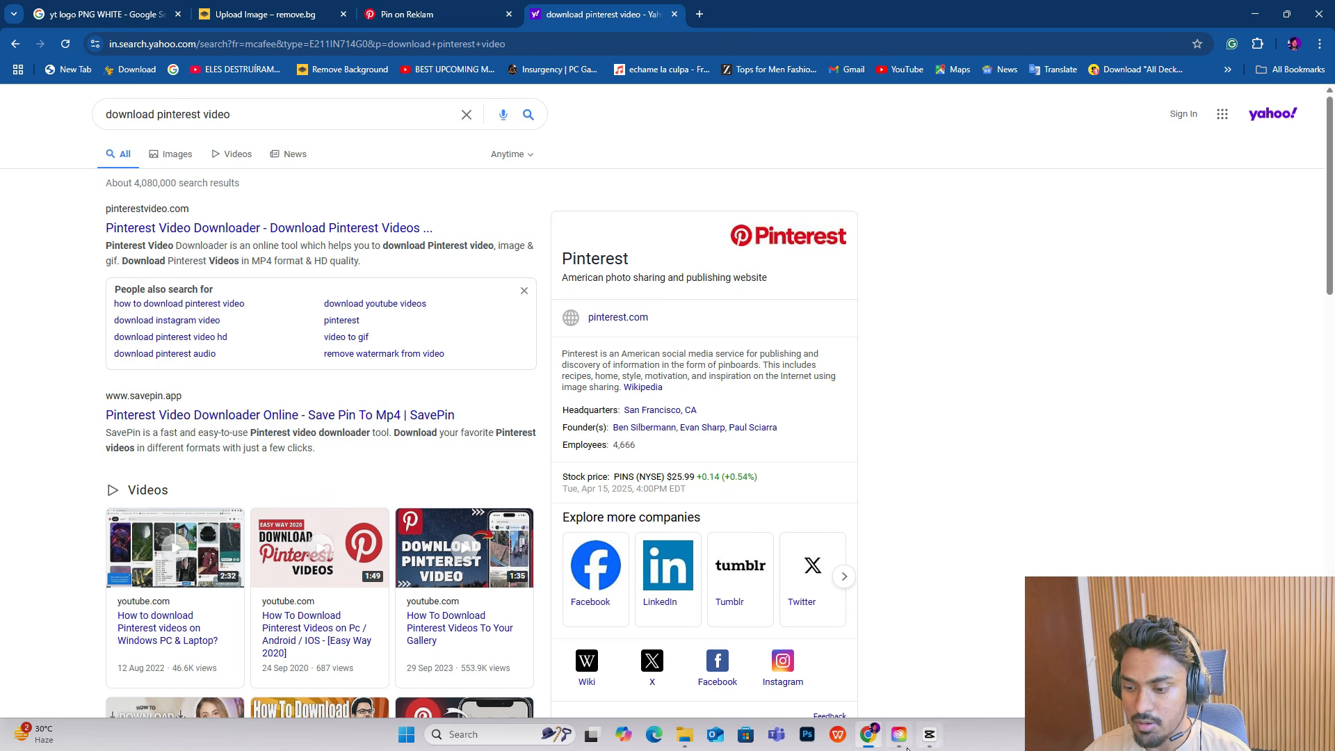
# Step: Switch to CapCut, return the playhead to the start and look over the text layers above the main footage
pyautogui.click(927, 738)
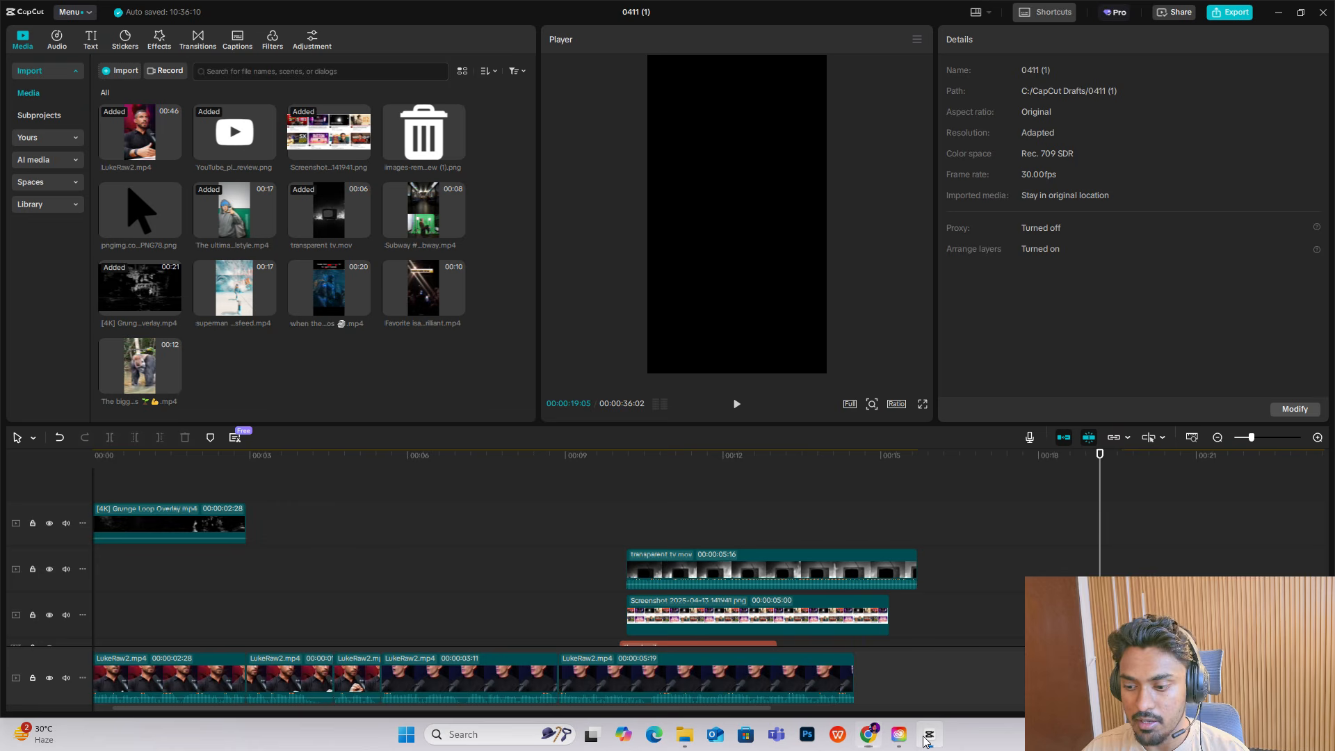
pyautogui.click(361, 570)
pyautogui.click(81, 569)
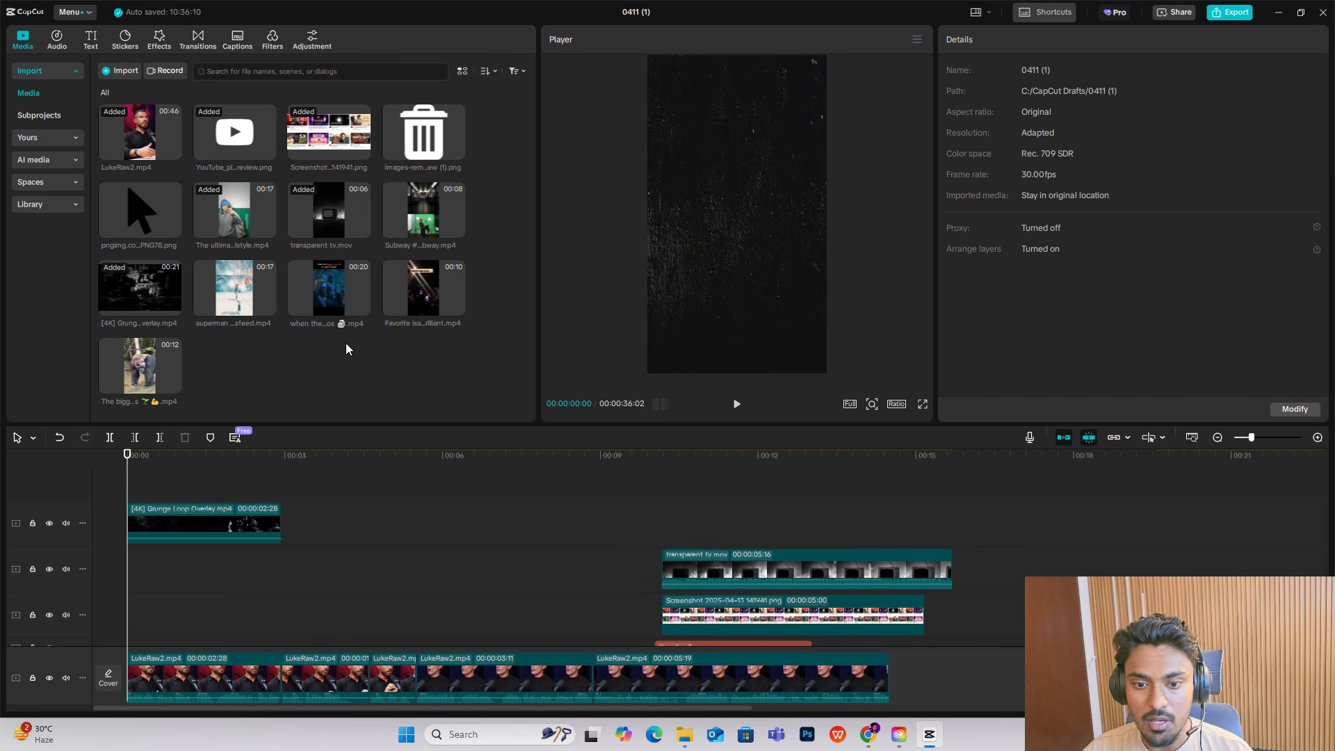
pyautogui.scroll(-5, 452, 512)
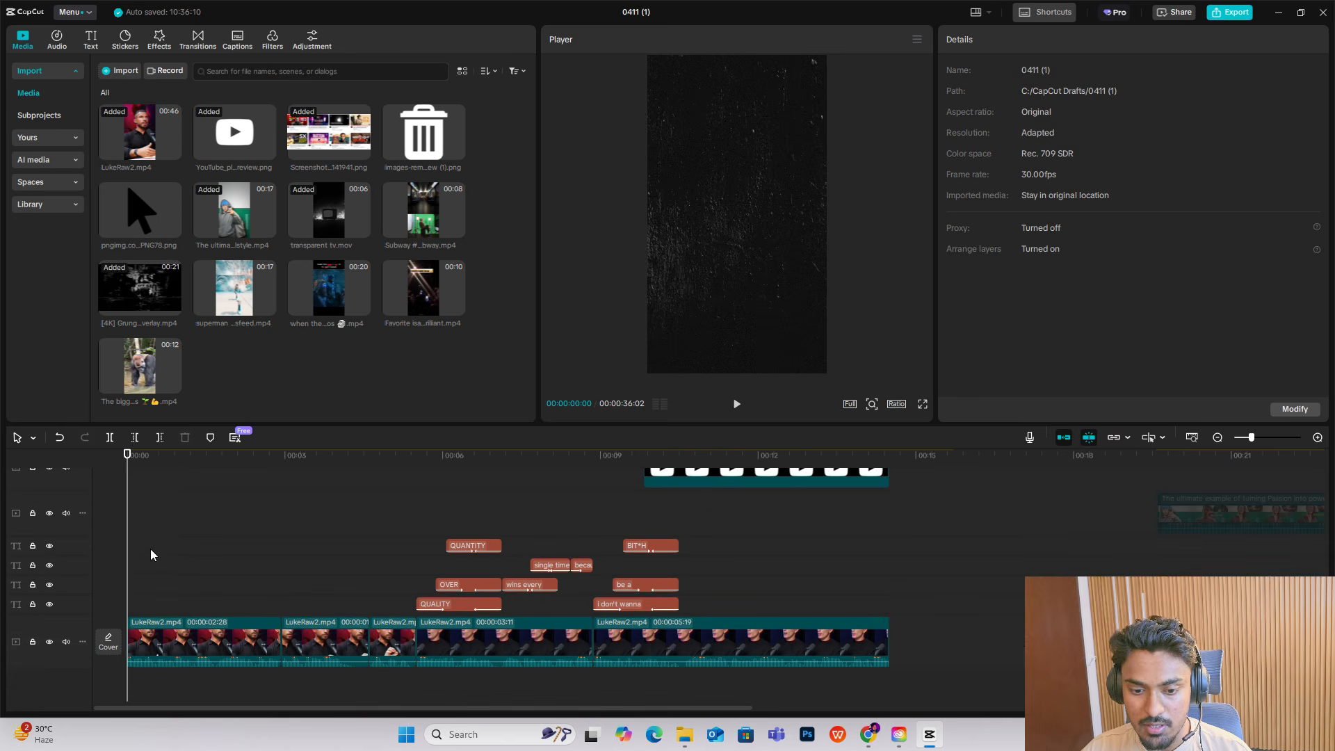
# Step: Scrub through the opening seconds of the timeline to examine the grunge overlay clip above the main footage
pyautogui.click(173, 560)
pyautogui.click(231, 575)
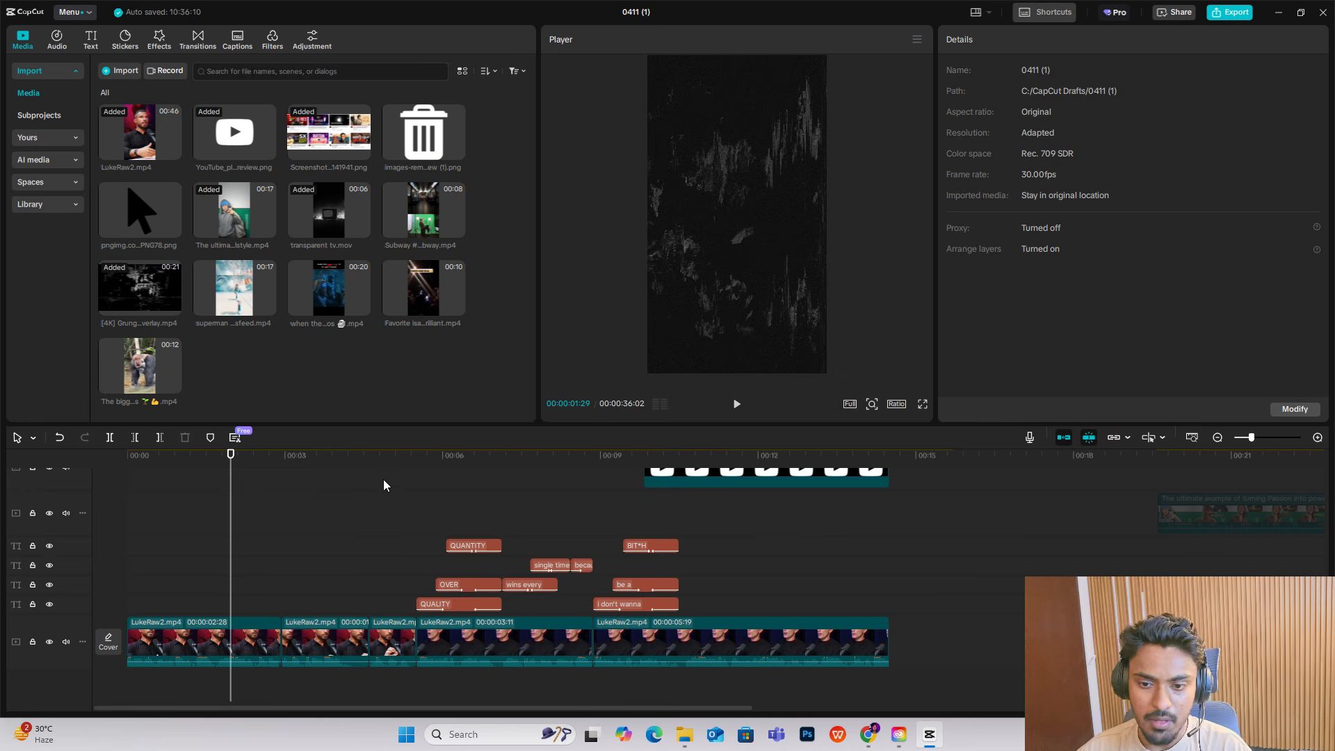
pyautogui.scroll(3, 287, 534)
pyautogui.scroll(3, 238, 528)
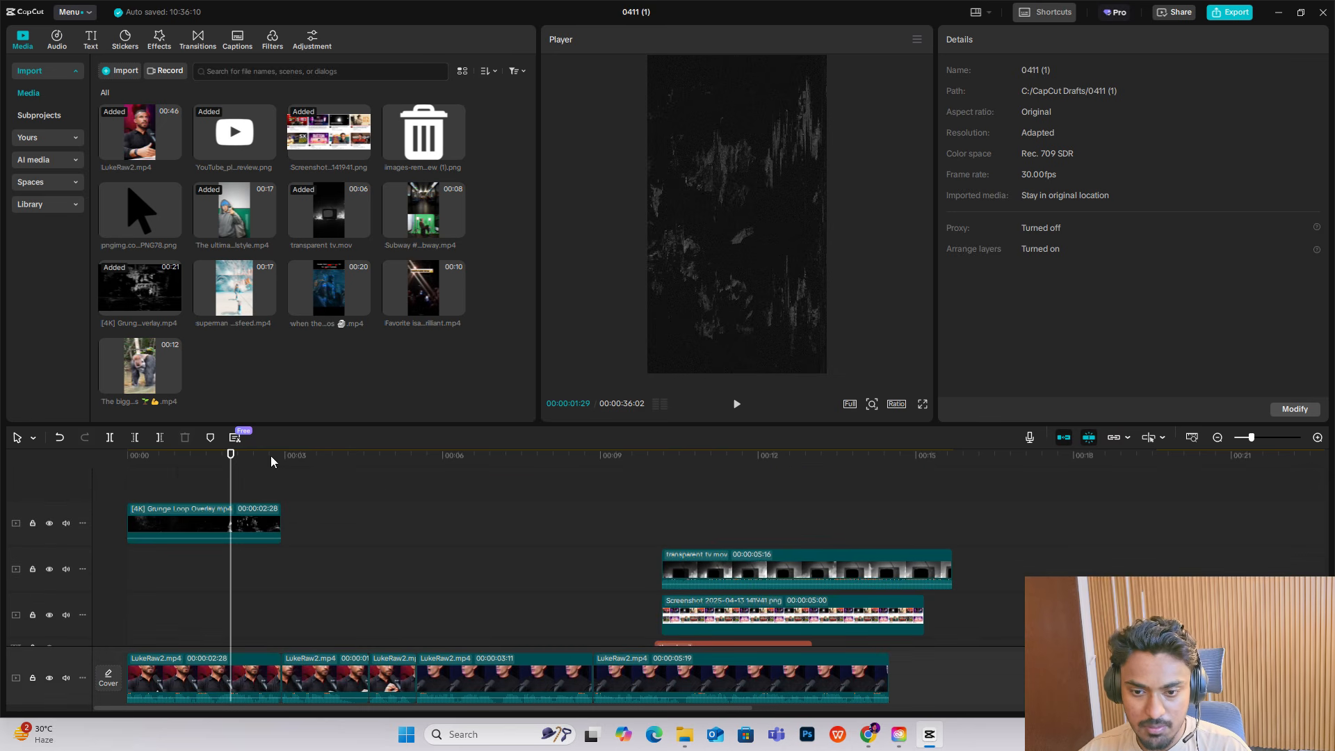
pyautogui.click(178, 485)
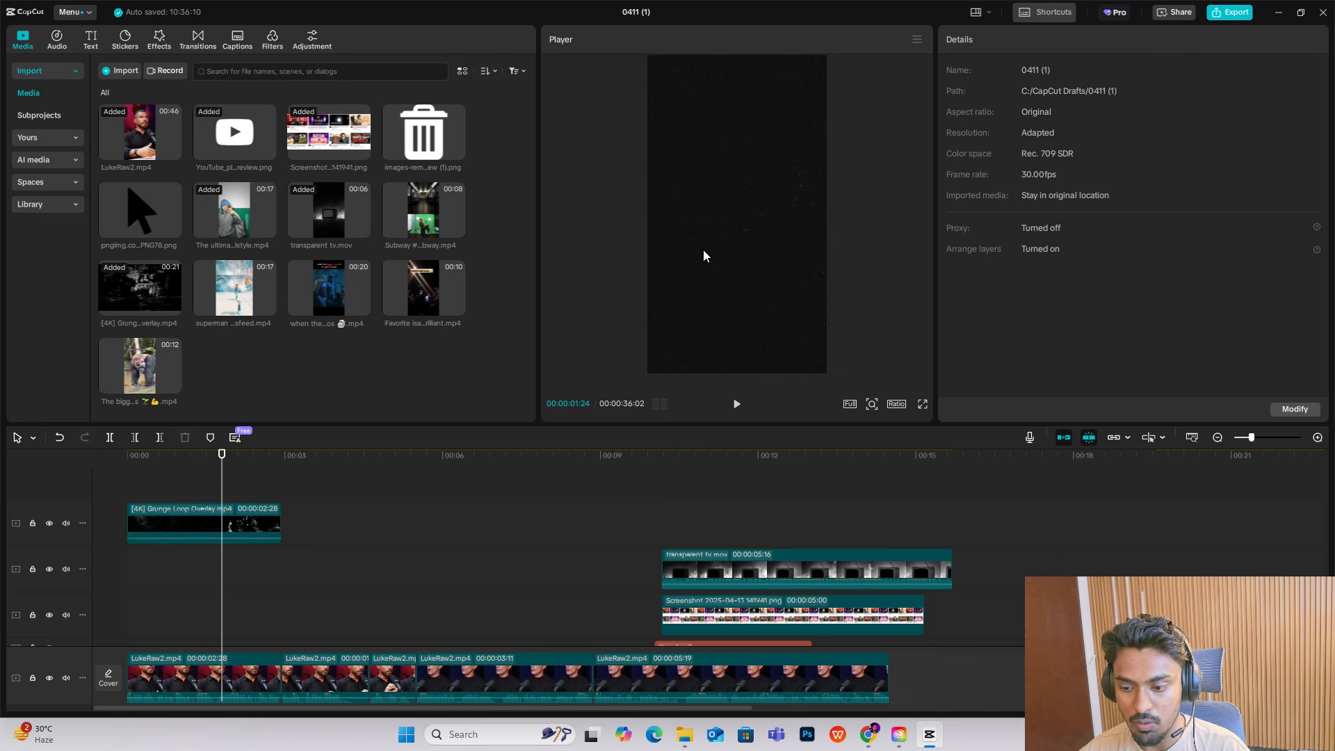
# Step: Switch to Chrome, open YouTube in a new tab, search for "grunge background" and look for the [4K] Grunge Loop Overlay video
pyautogui.click(869, 734)
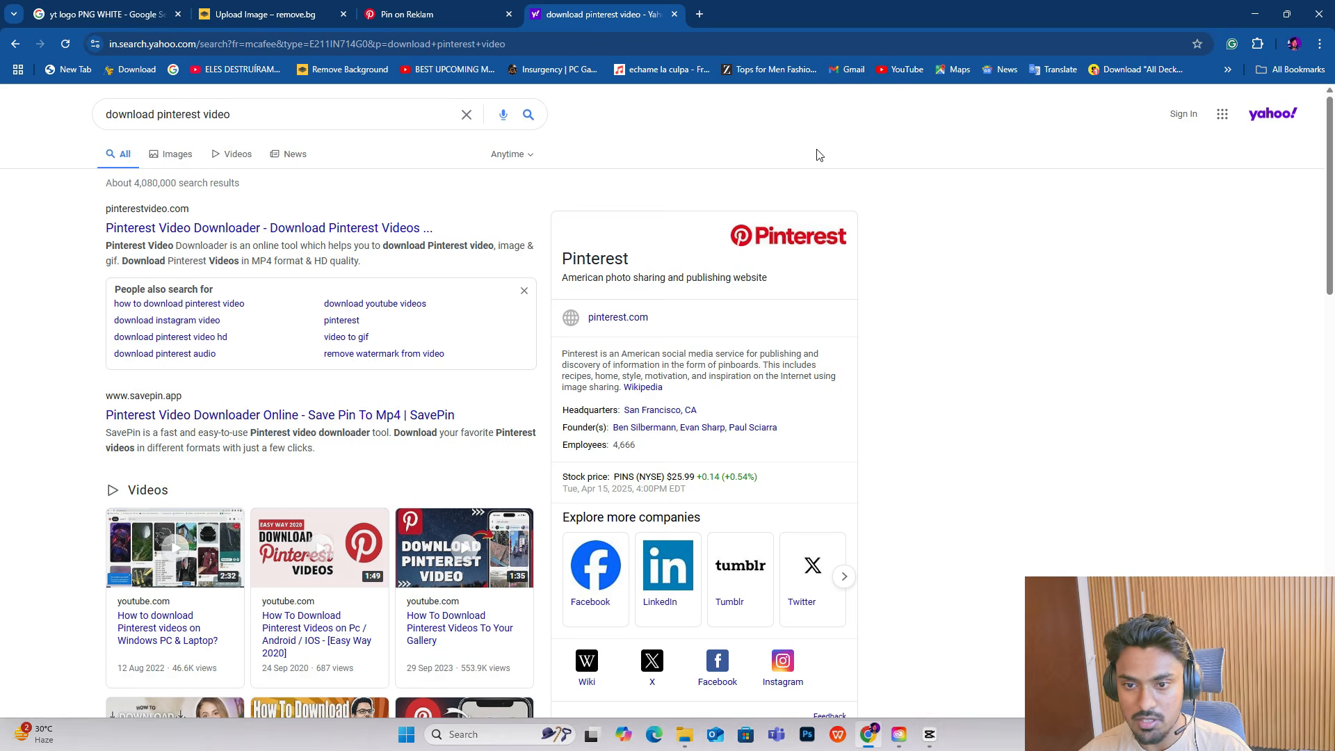
pyautogui.click(698, 20)
pyautogui.click(711, 358)
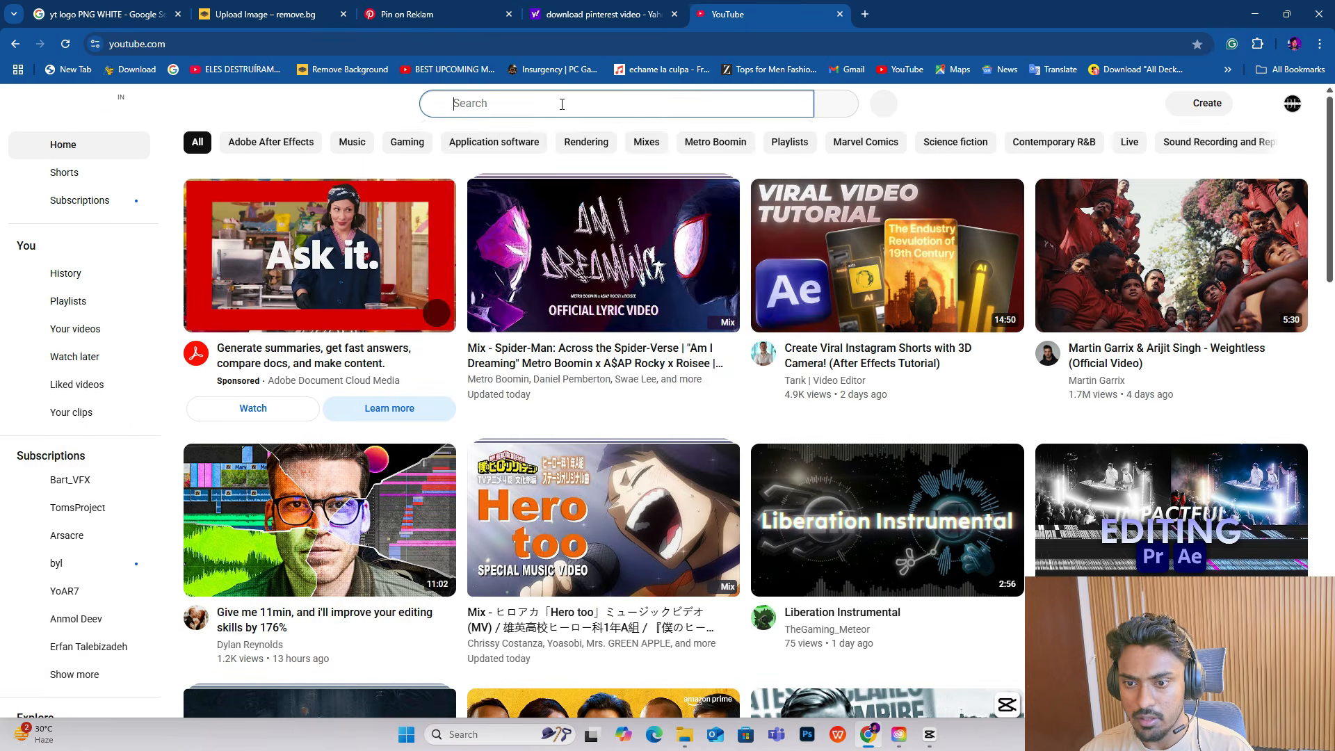
pyautogui.click(654, 106)
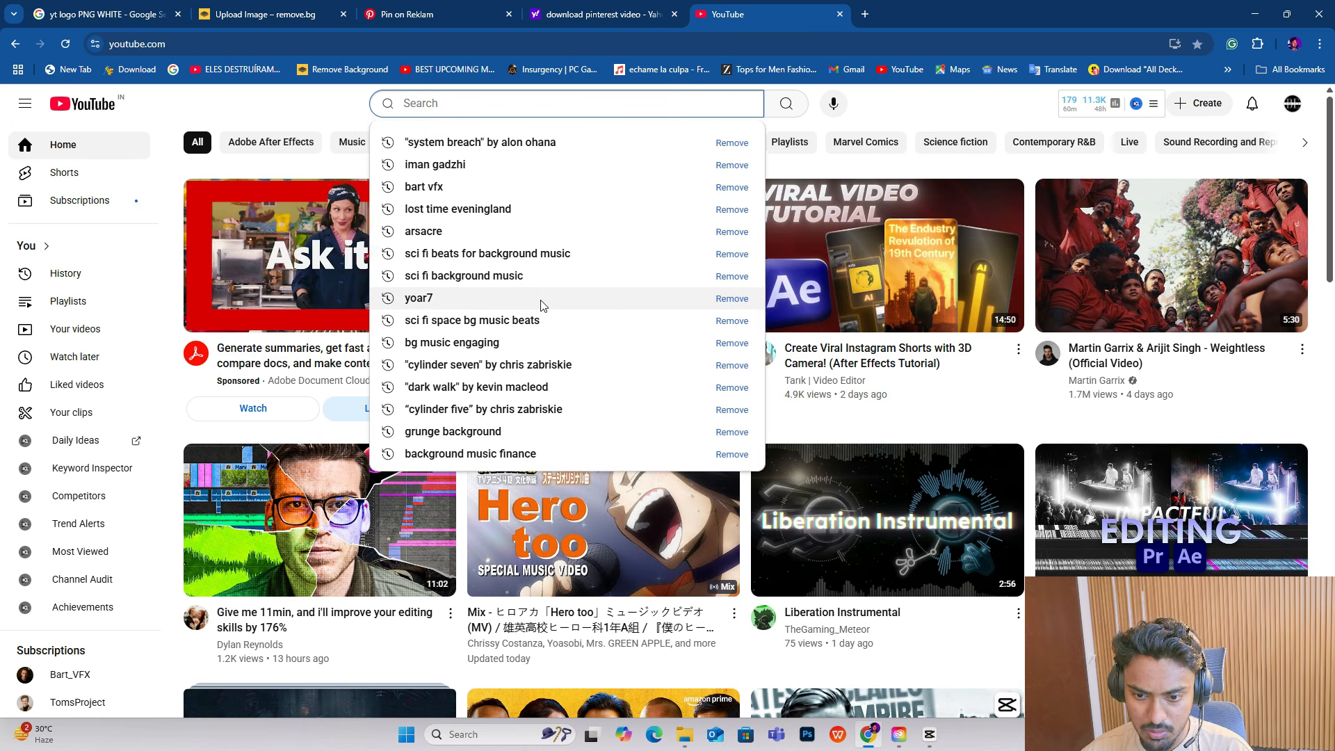
pyautogui.click(470, 432)
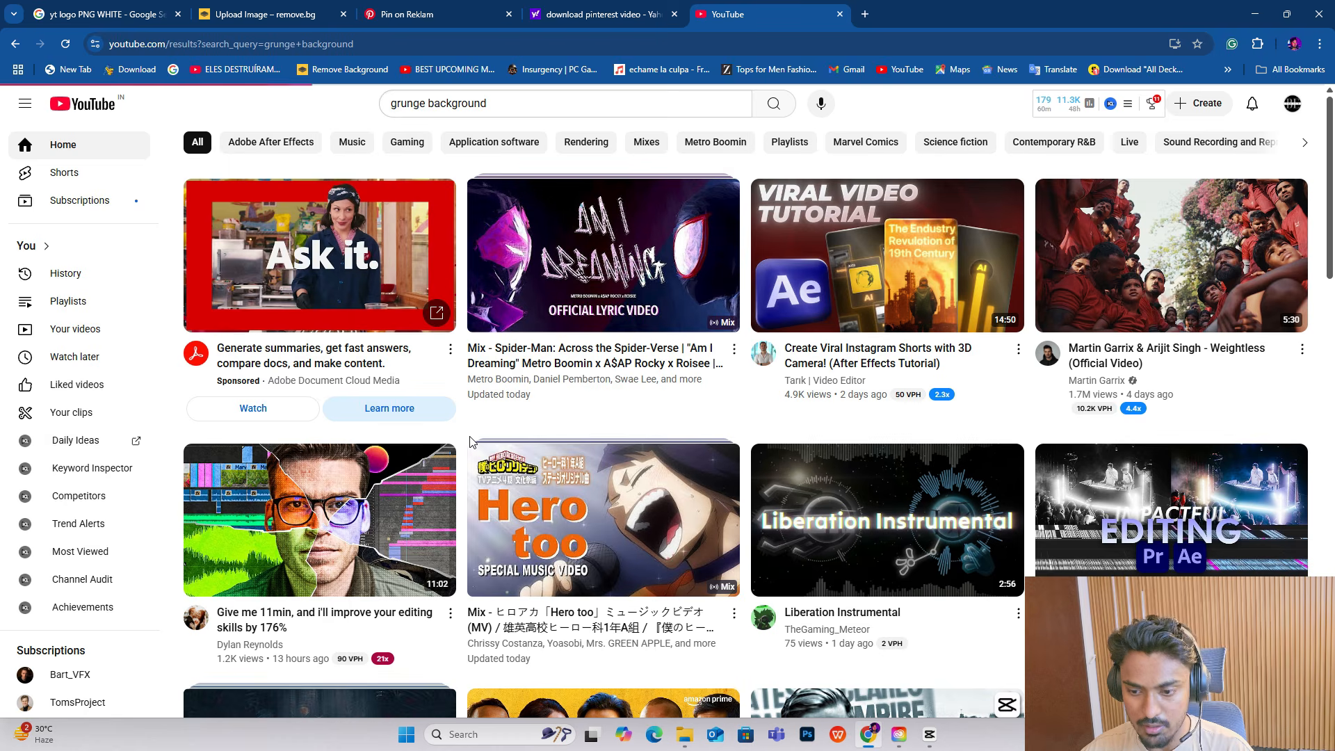
pyautogui.scroll(-3, 570, 428)
pyautogui.scroll(-2, 601, 410)
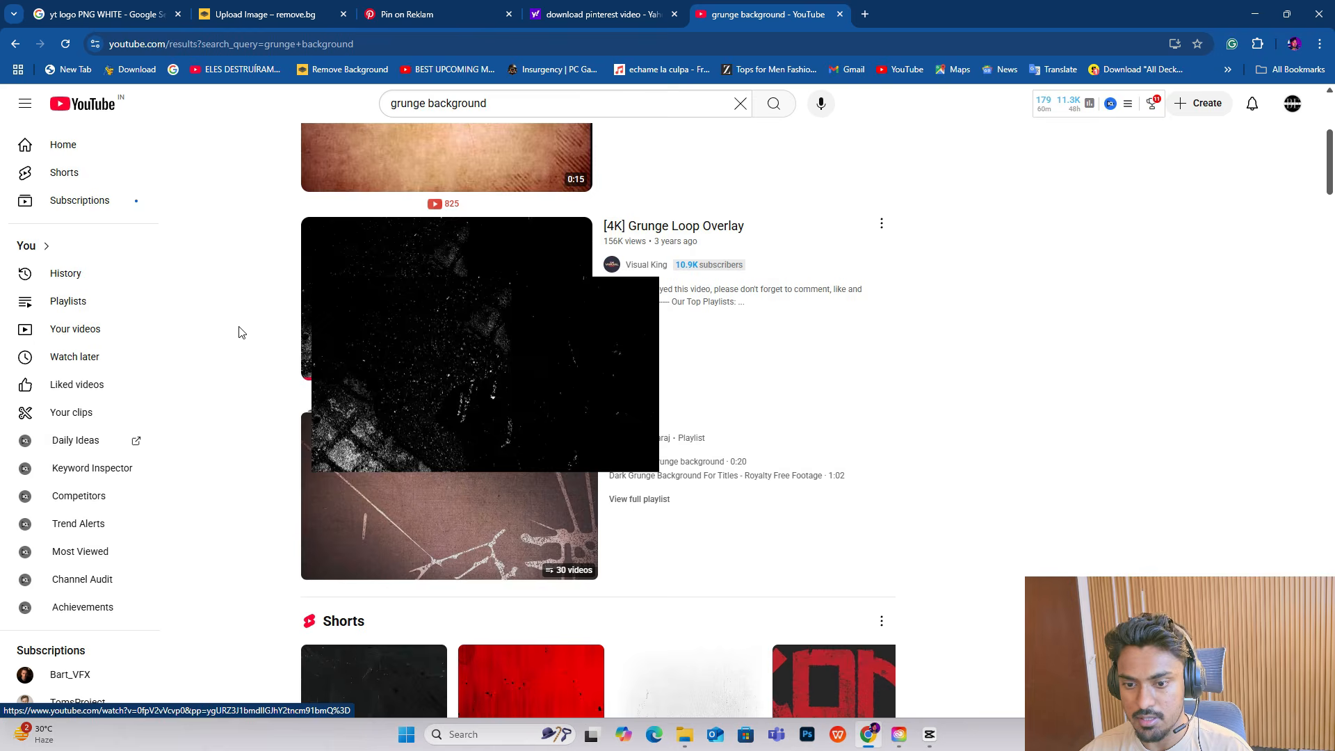
pyautogui.scroll(2, 468, 310)
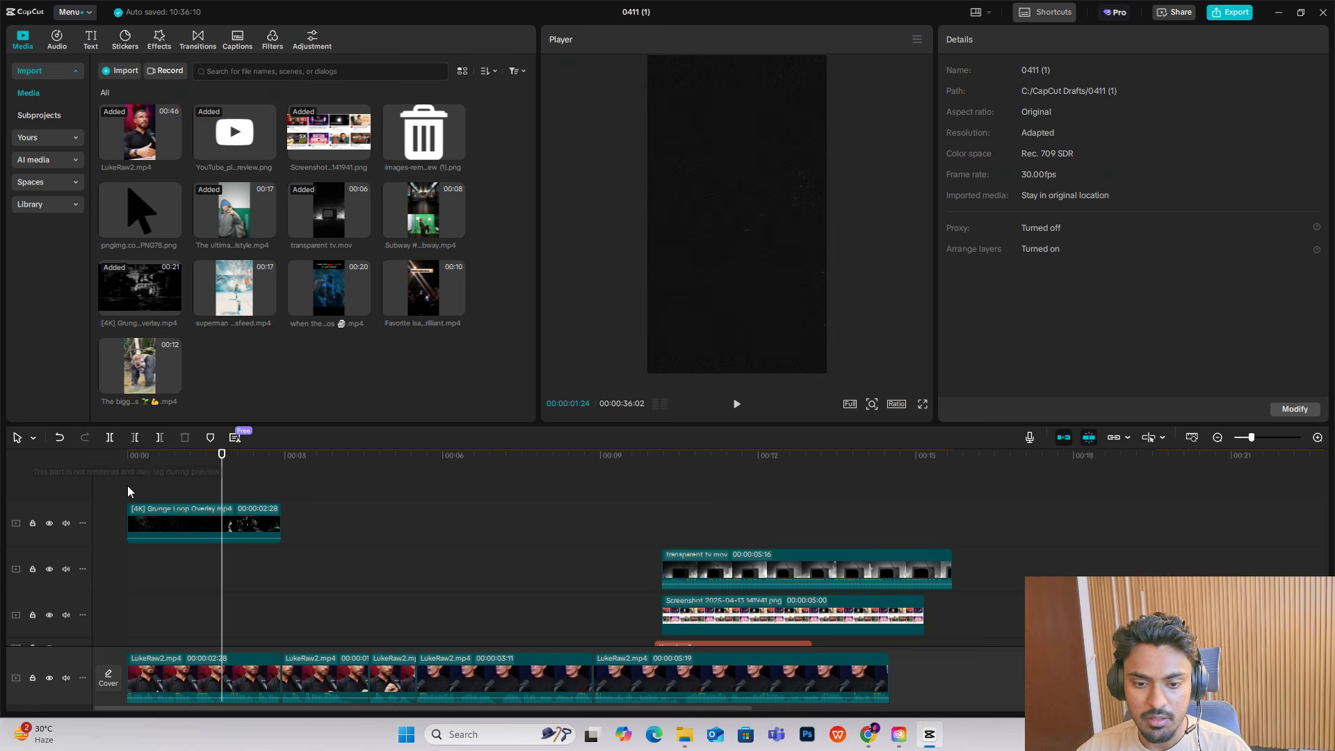
# Step: Switch back to CapCut, preview the grunge overlay from the start and review its saturation, lightness and effects adjustments
pyautogui.click(128, 487)
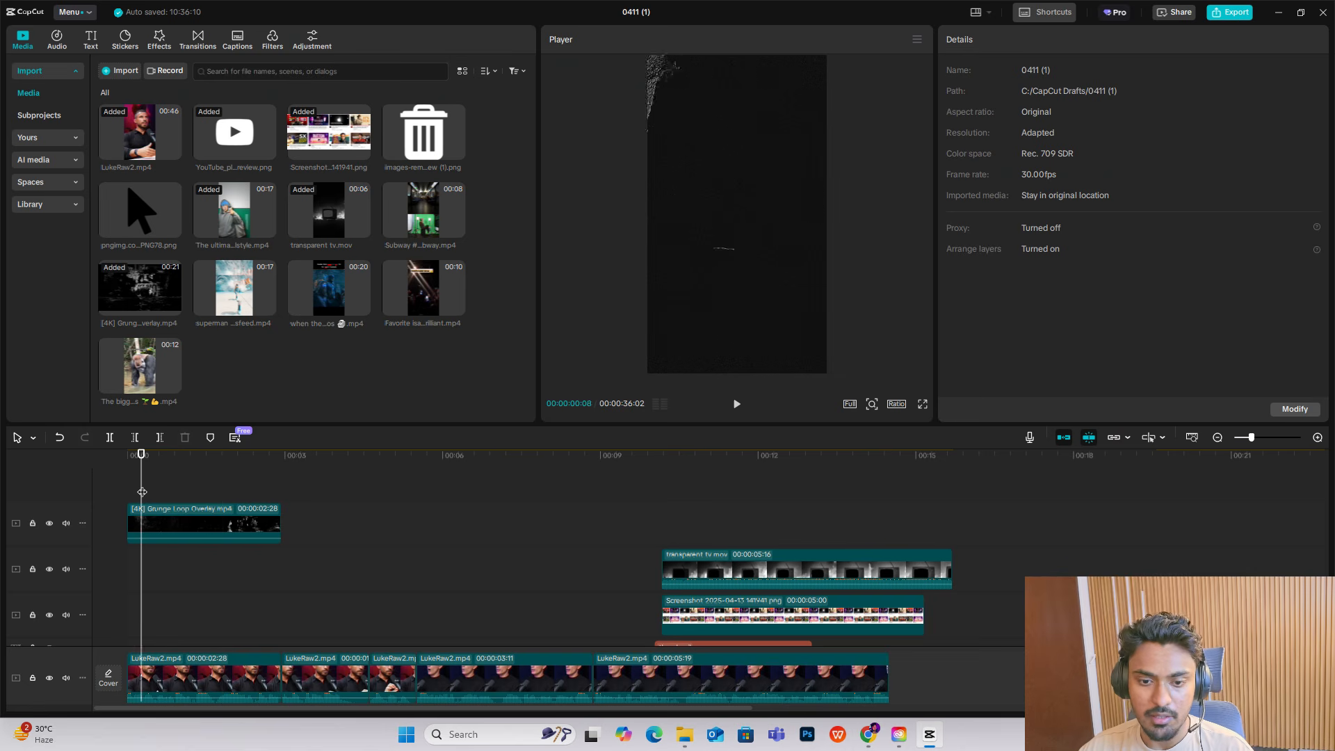
pyautogui.scroll(-2, 178, 468)
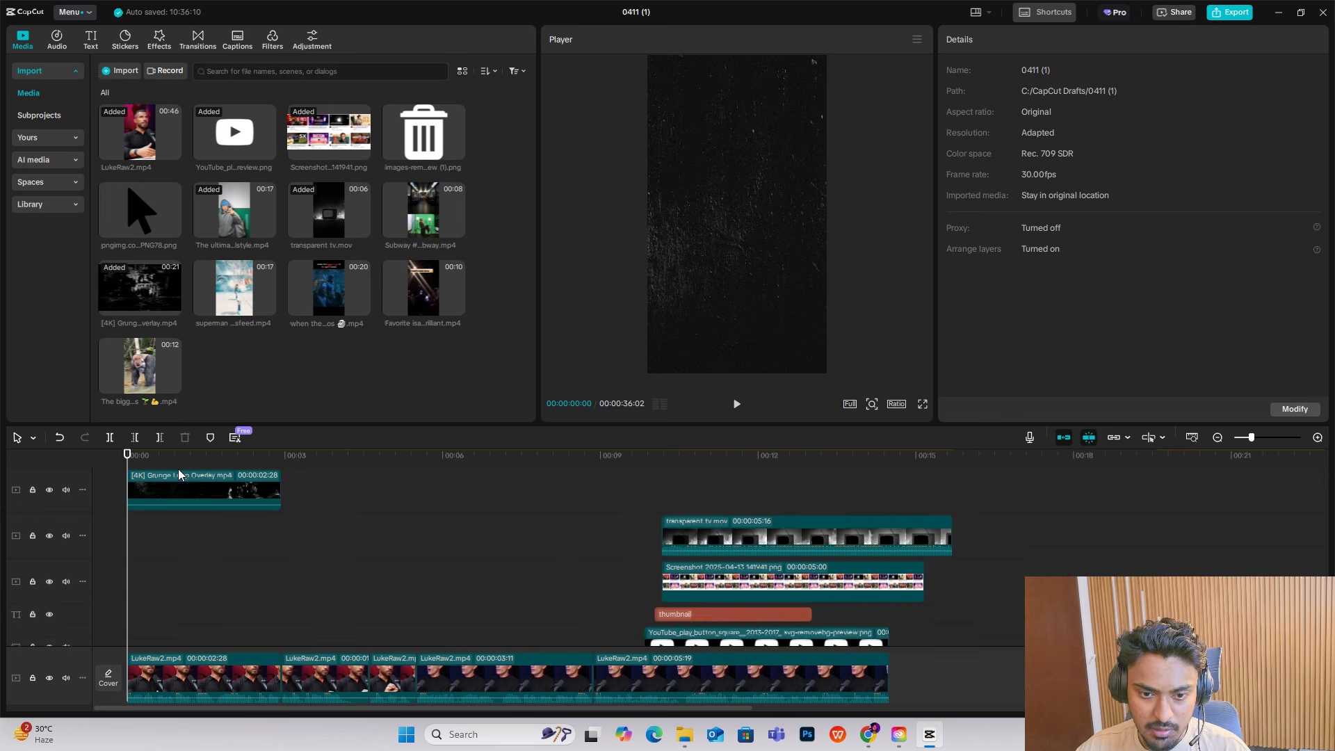
pyautogui.scroll(2, 278, 578)
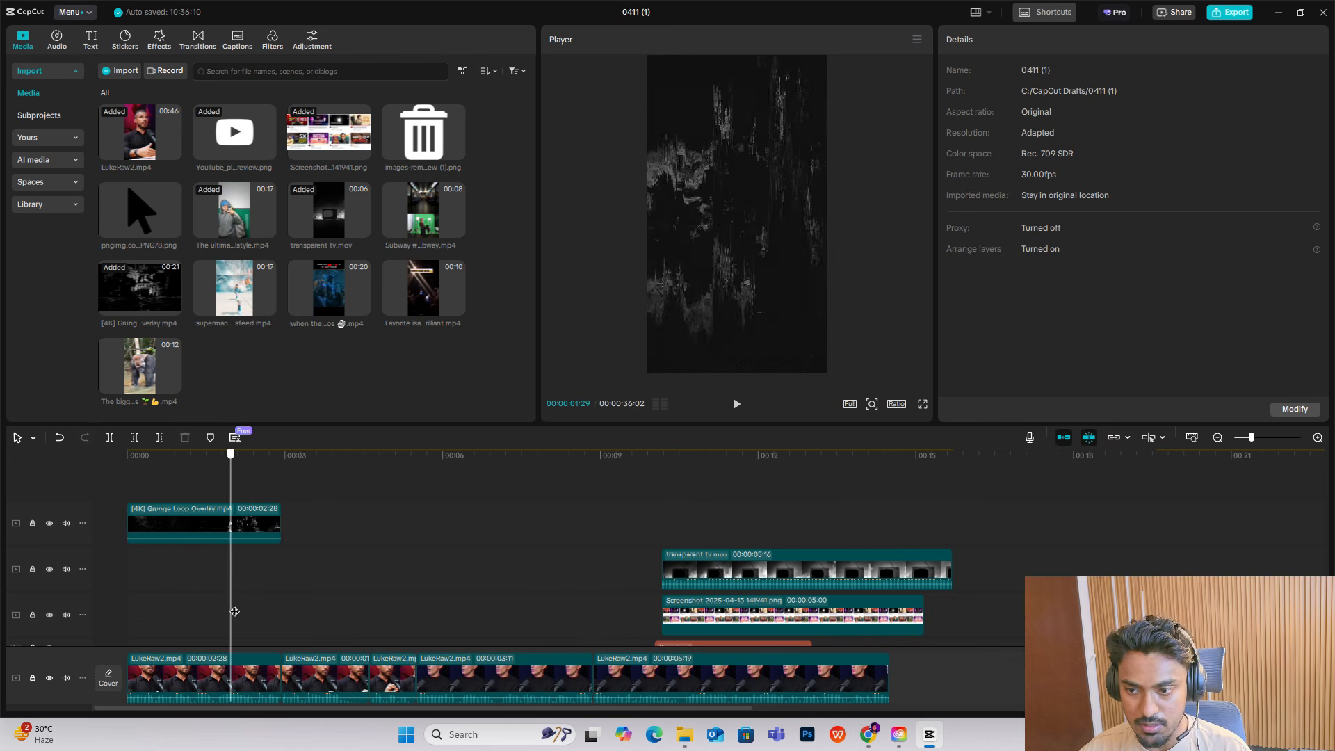
pyautogui.click(210, 501)
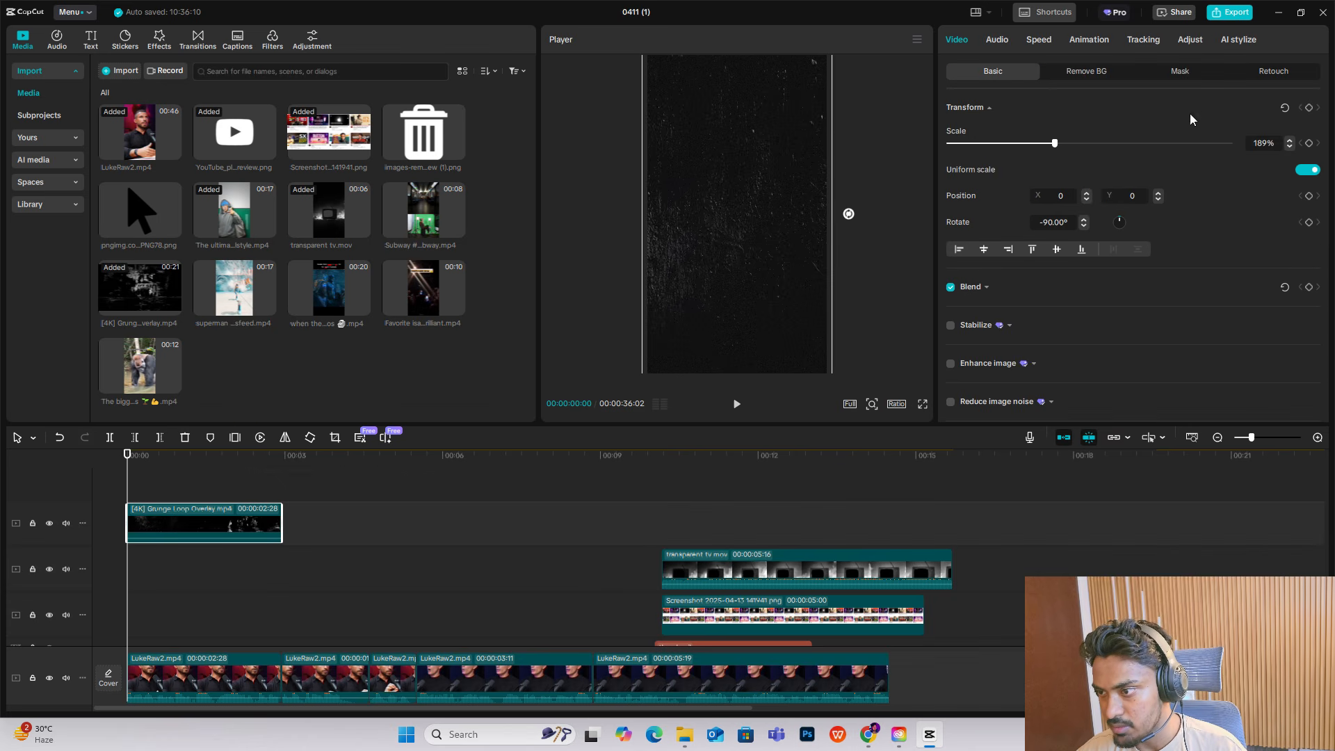
pyautogui.click(1190, 40)
pyautogui.scroll(-10, 1204, 223)
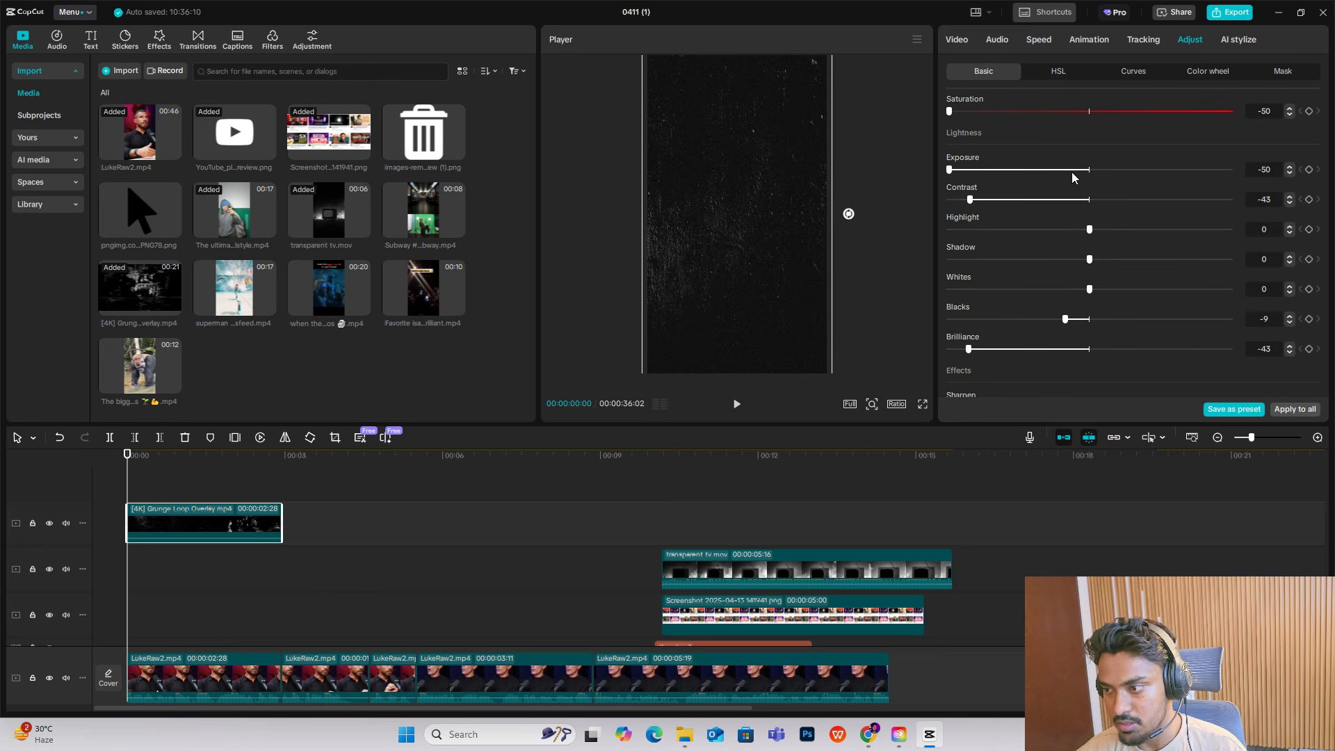
pyautogui.scroll(-4, 1043, 313)
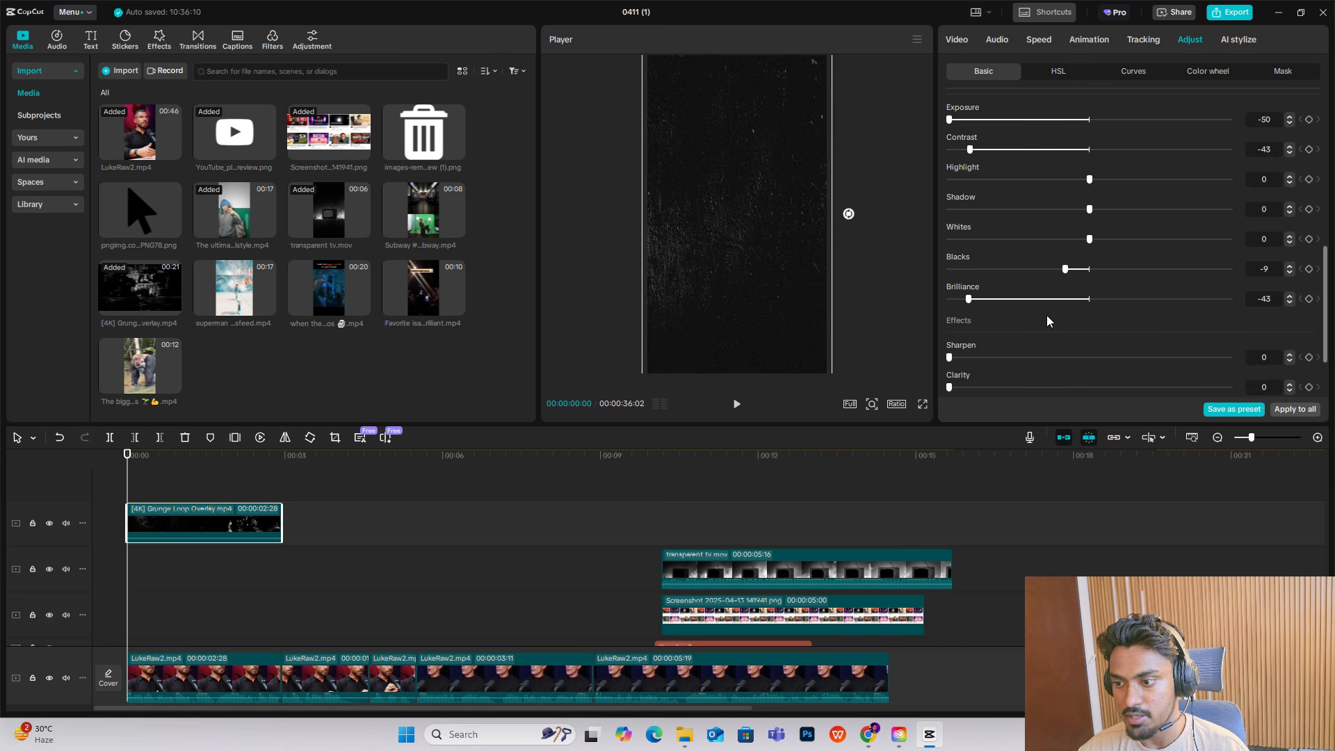
pyautogui.scroll(-2, 1055, 324)
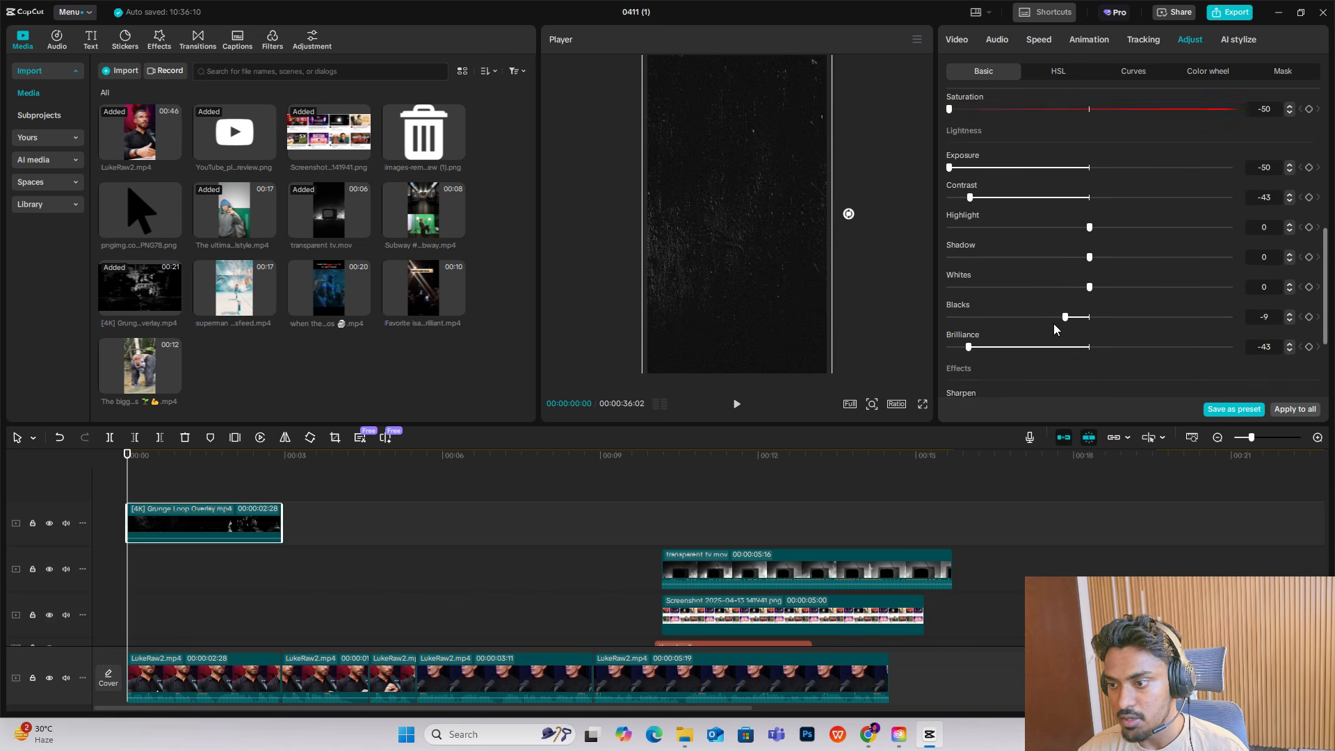
pyautogui.scroll(8, 1054, 329)
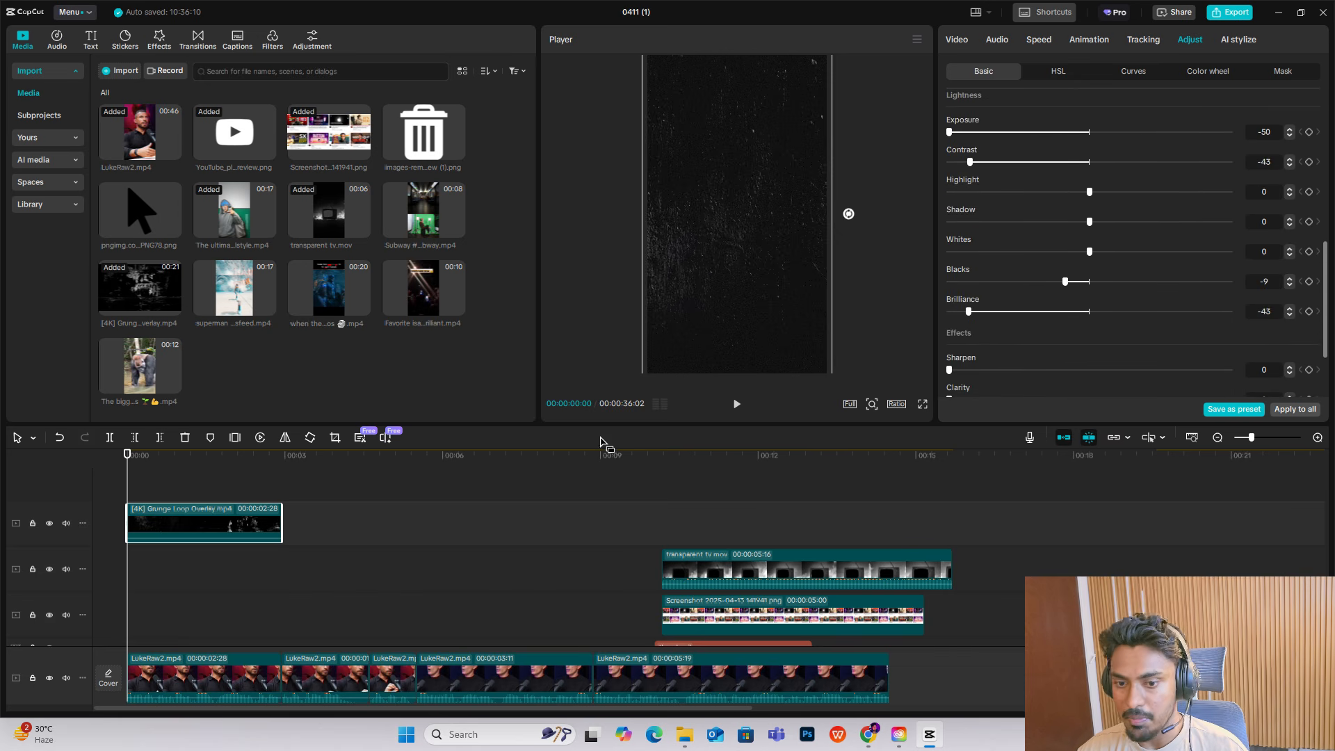
# Step: Place the superman trailer clip at the timeline start above the grunge overlay and trim its end to the overlay's end
pyautogui.click(138, 479)
pyautogui.moveTo(137, 478); pyautogui.dragTo(126, 478)
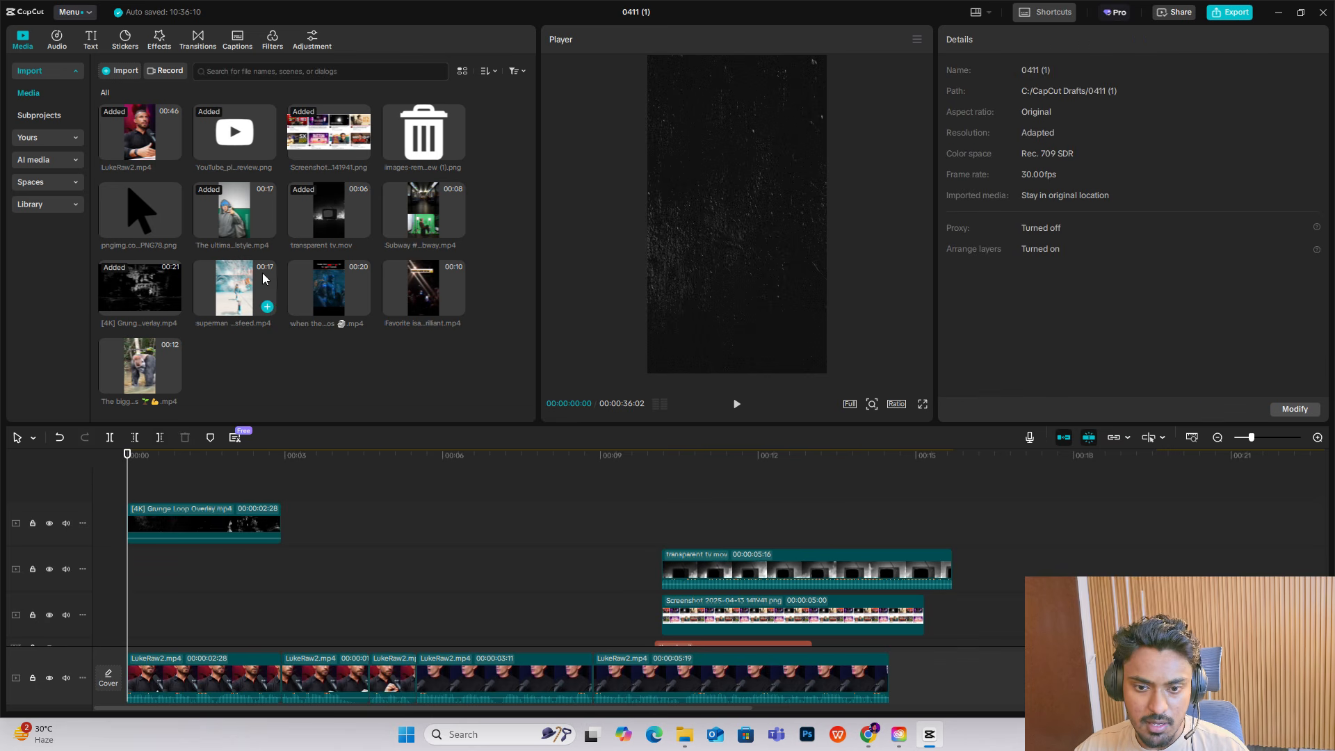
pyautogui.moveTo(240, 292); pyautogui.dragTo(127, 491)
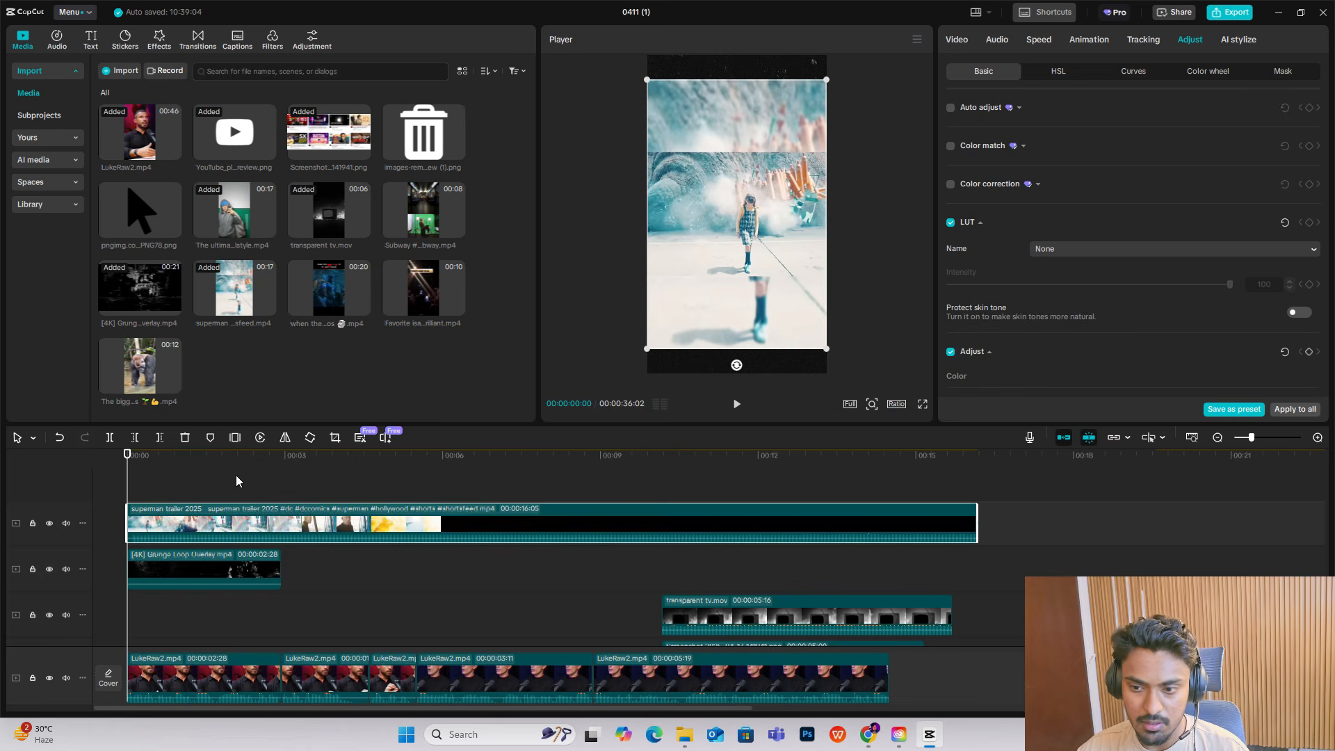
pyautogui.moveTo(977, 512); pyautogui.dragTo(298, 508)
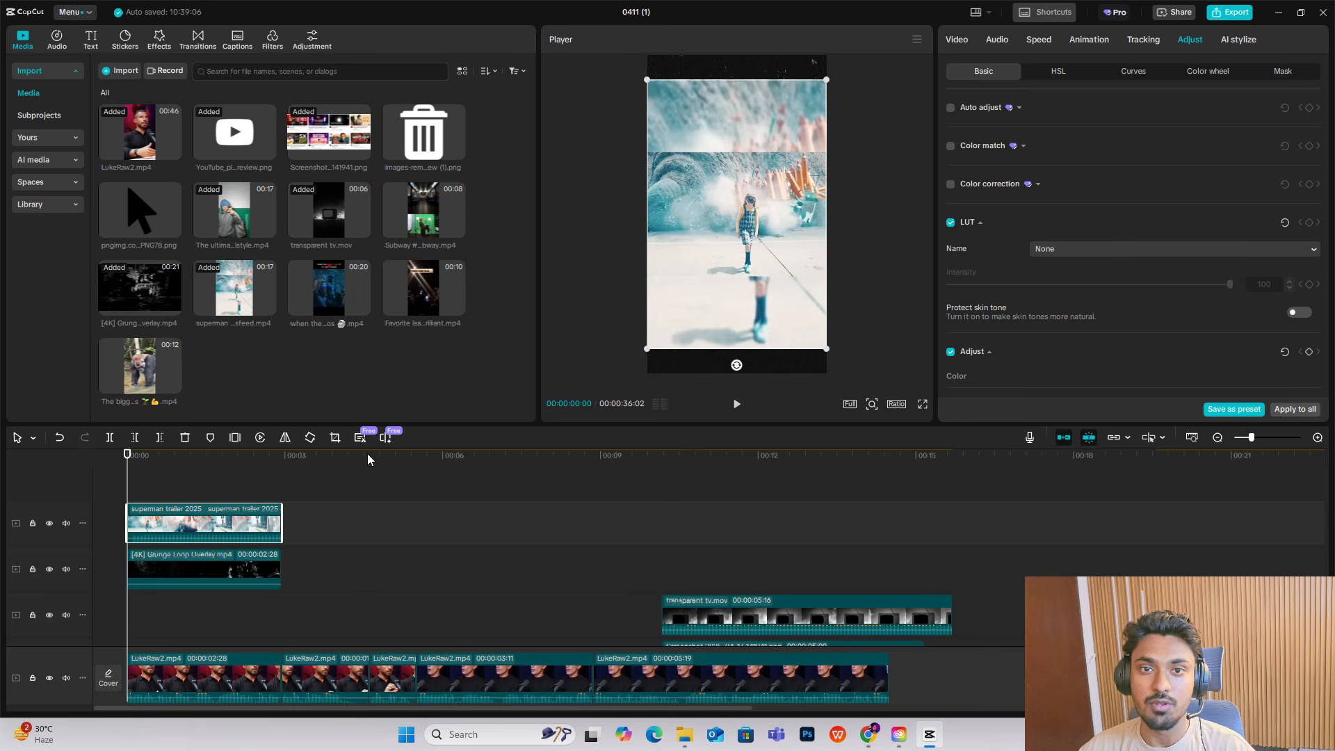
# Step: Extract the audio from the superman clip and delete the extracted audio track
pyautogui.rightClick(213, 518)
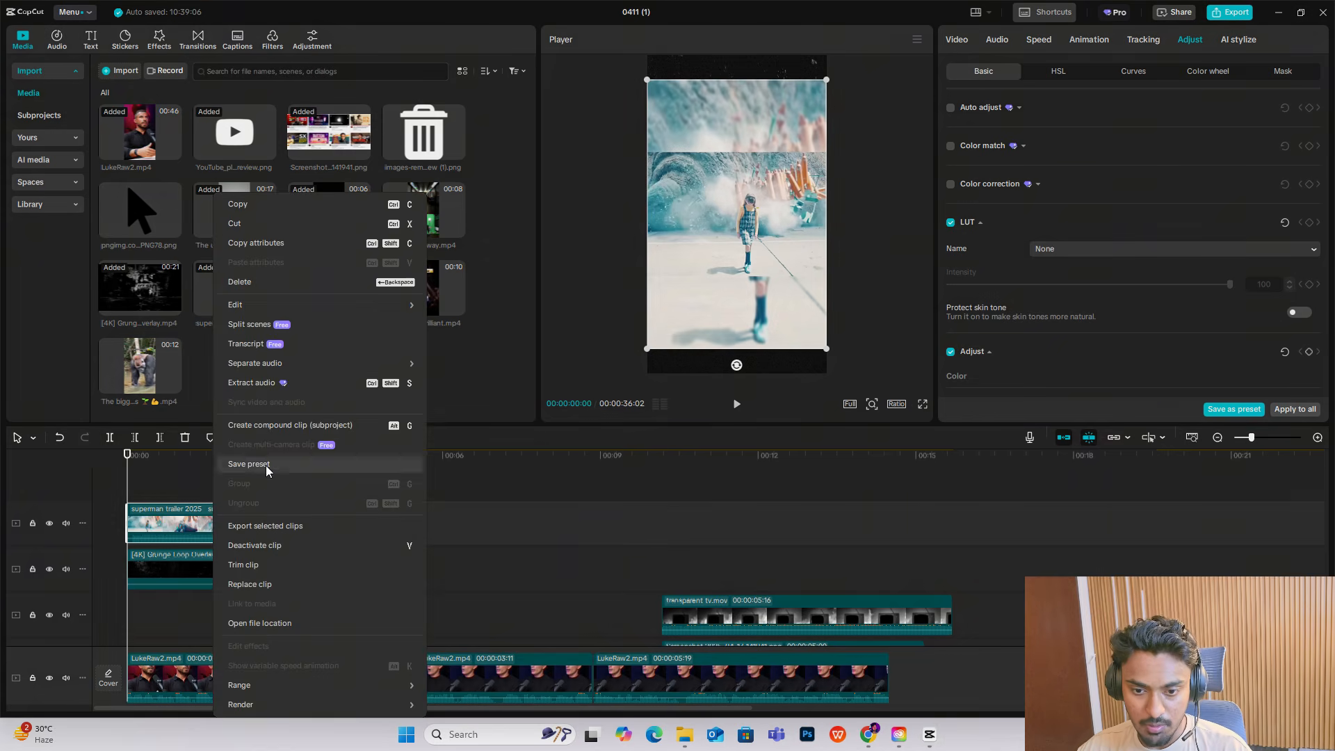
pyautogui.click(267, 382)
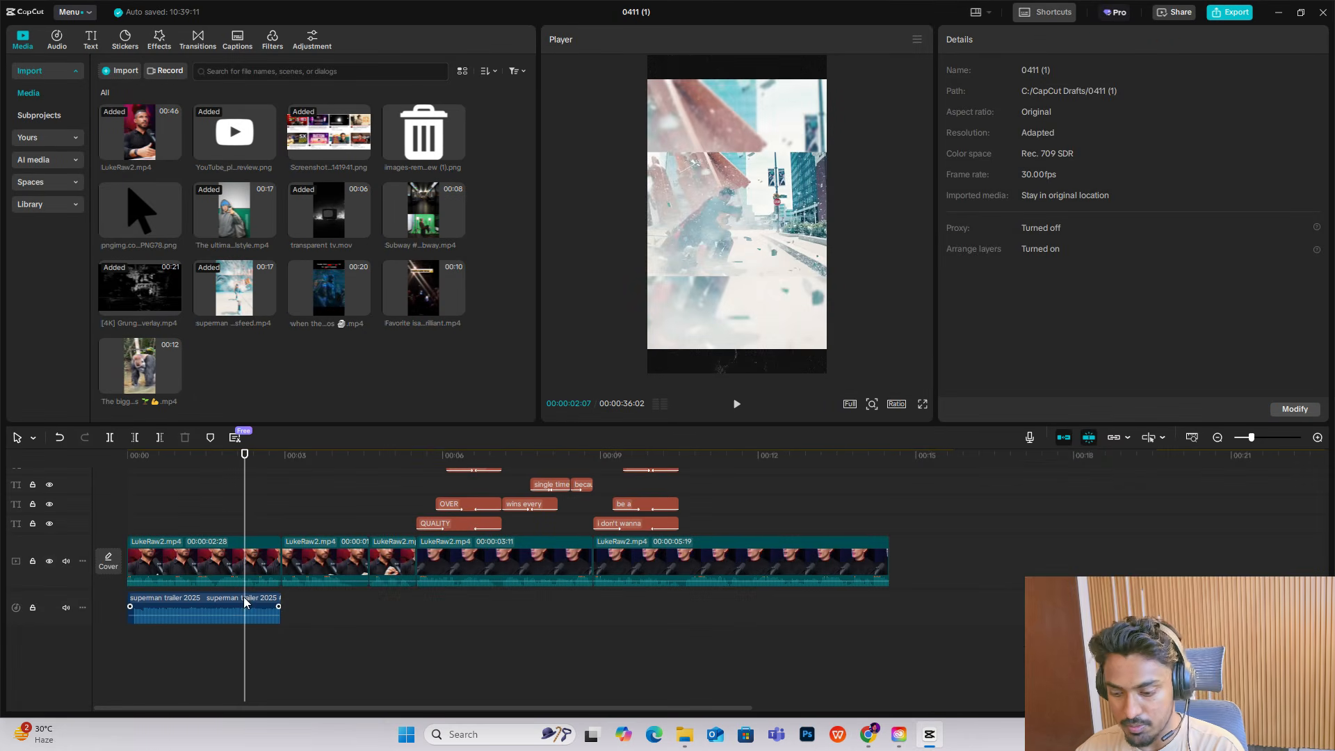
pyautogui.click(244, 600)
pyautogui.press('Delete')
# Step: Enlarge the superman clip to a scale of 118% so that it fills the frame
pyautogui.scroll(4, 240, 587)
pyautogui.click(179, 490)
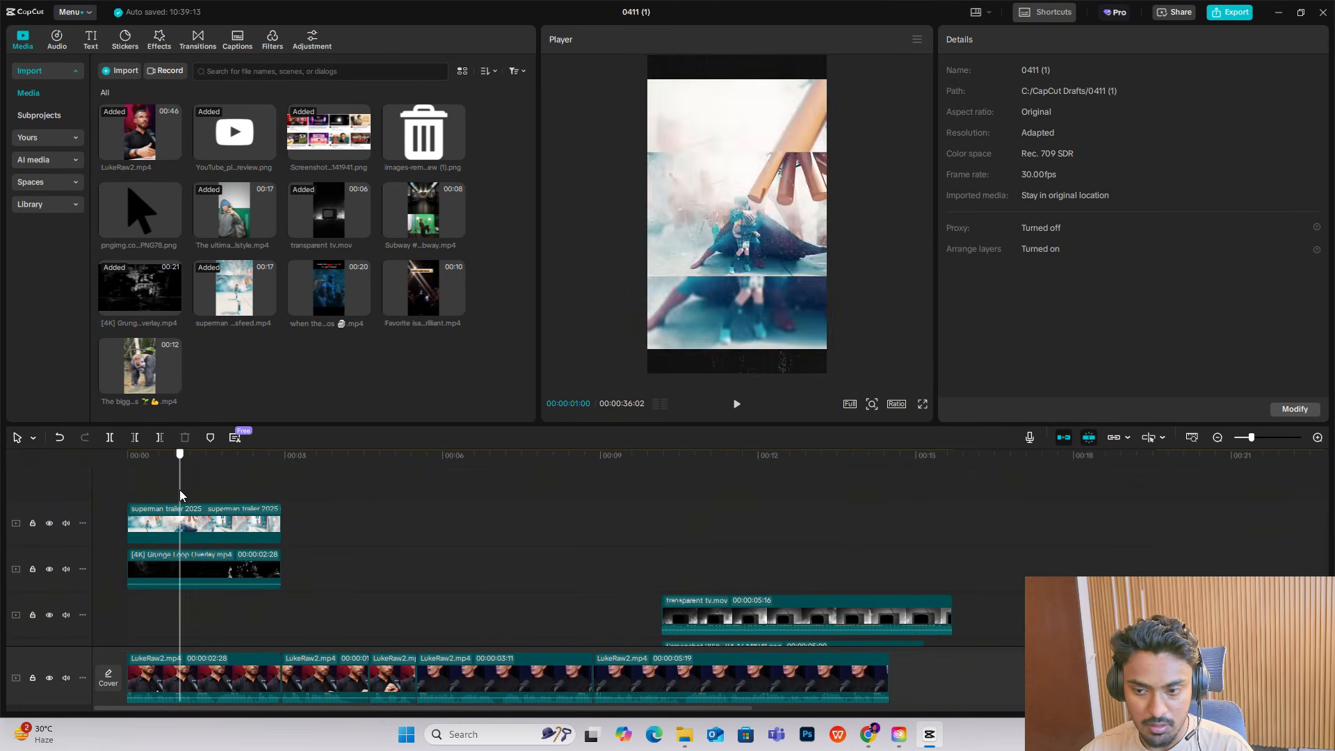
pyautogui.click(135, 522)
pyautogui.moveTo(832, 354); pyautogui.dragTo(845, 373)
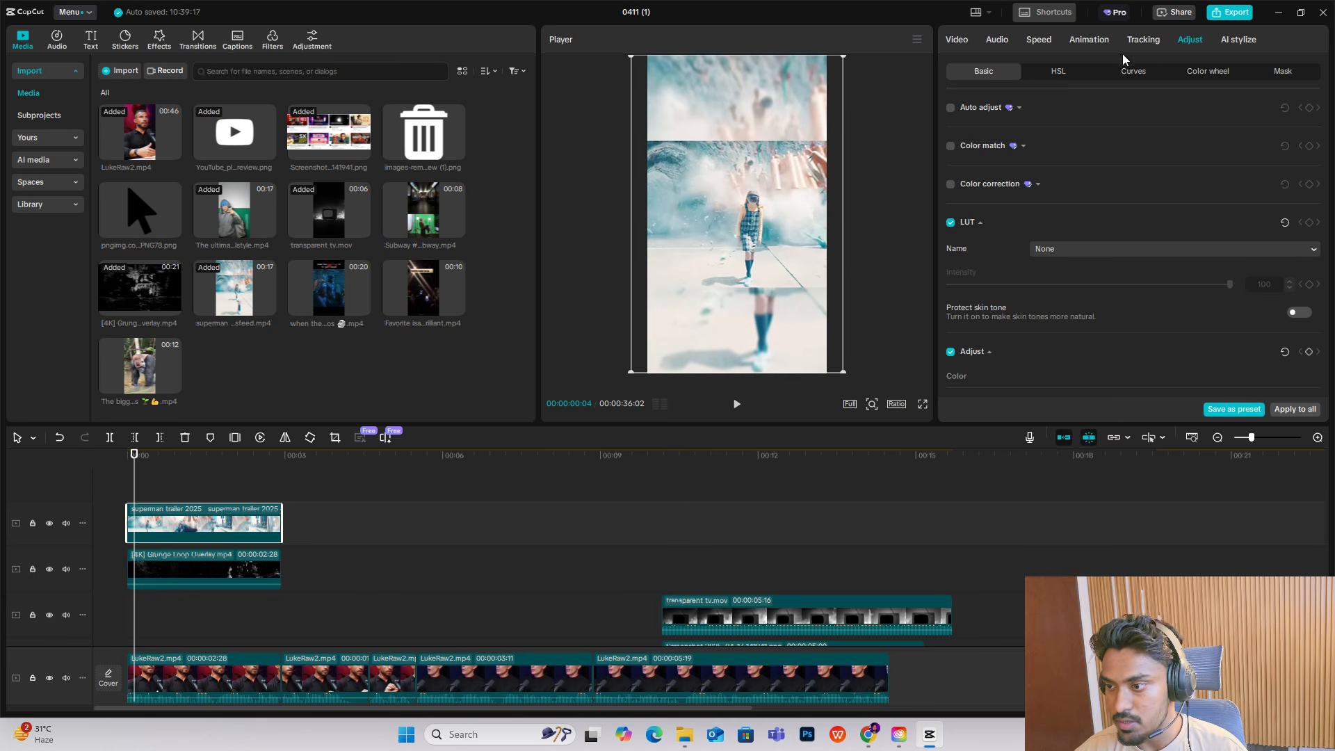
# Step: Add a rectangle mask to the superman clip and resize it to about 1207 by 2163 to match the frame
pyautogui.click(957, 39)
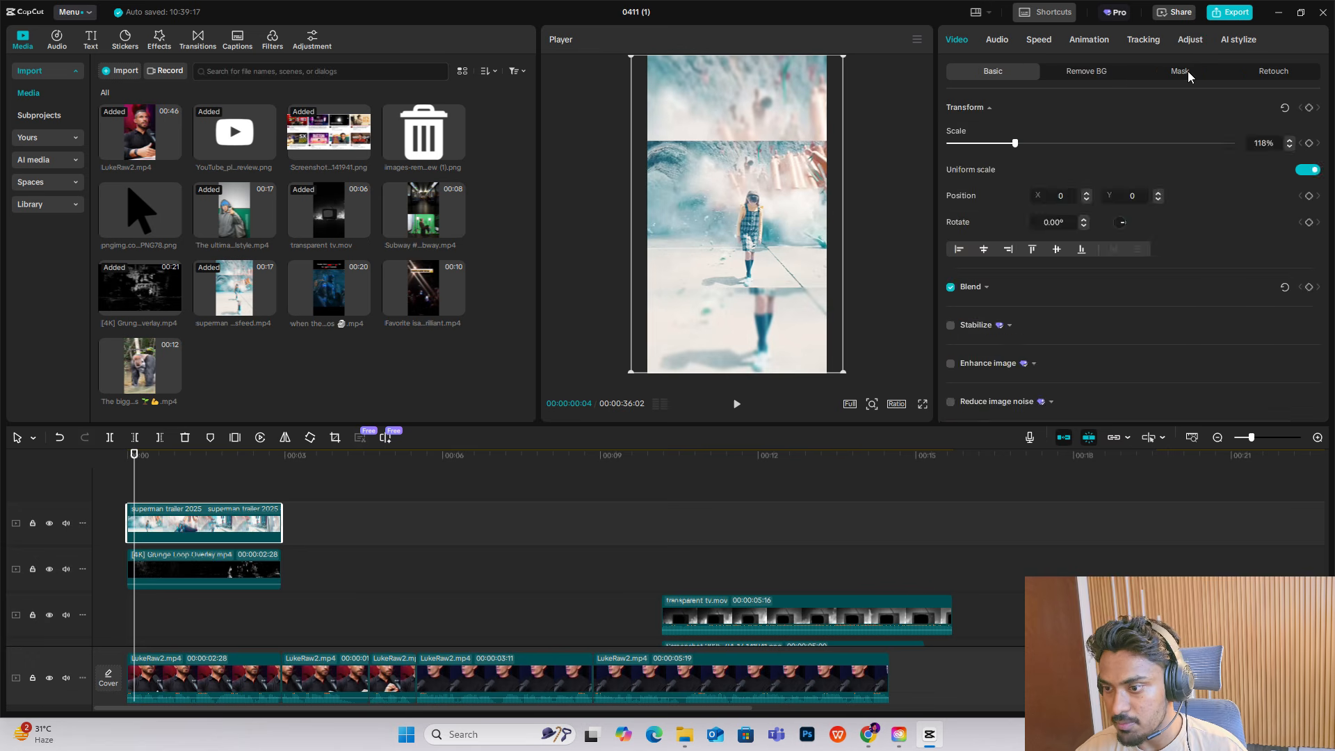
pyautogui.click(1180, 71)
pyautogui.click(1130, 169)
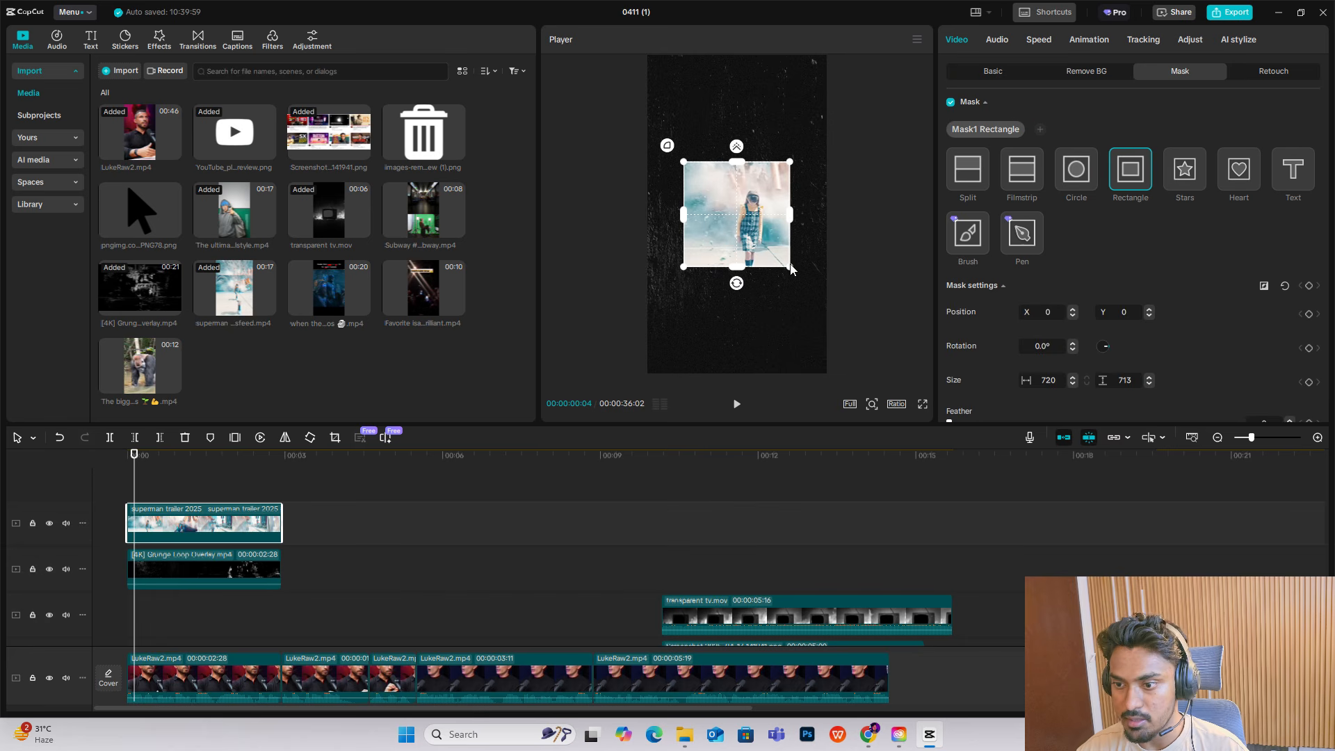
pyautogui.moveTo(791, 269); pyautogui.dragTo(848, 385)
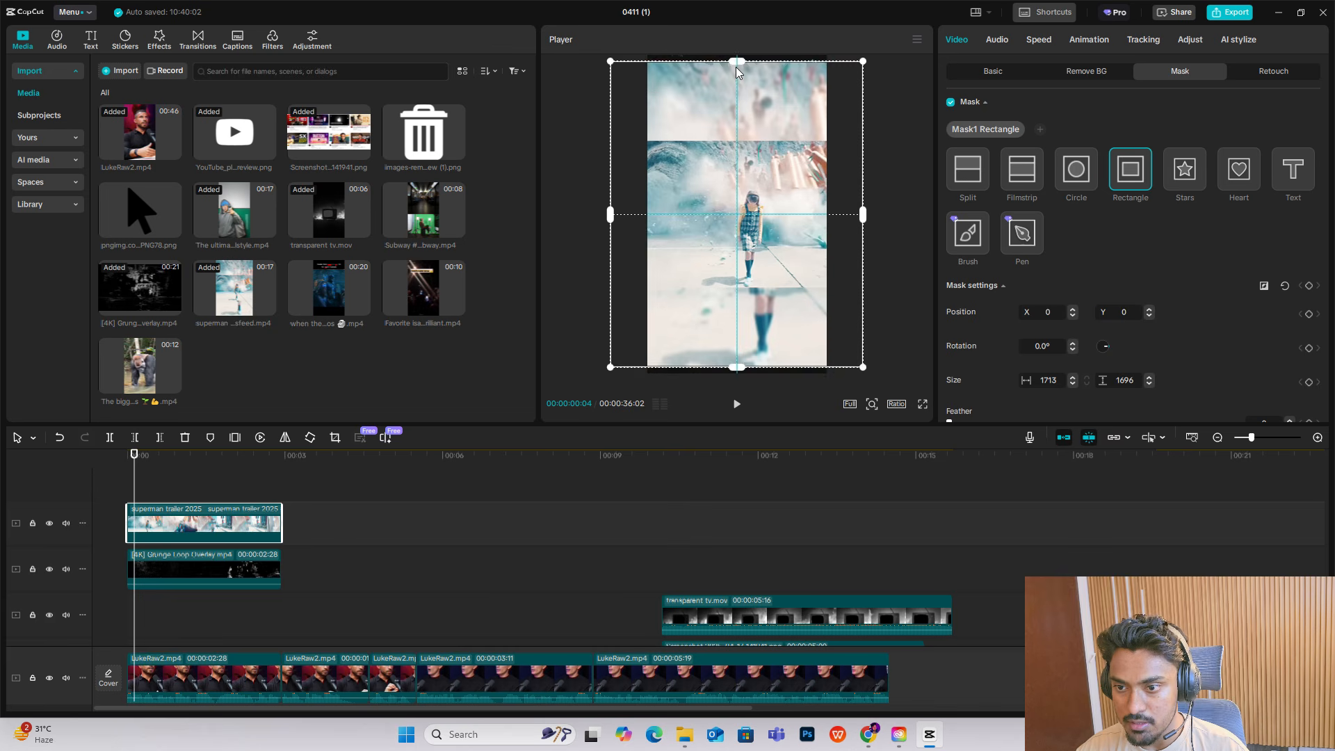
pyautogui.moveTo(736, 67); pyautogui.dragTo(737, 64)
pyautogui.moveTo(863, 214); pyautogui.dragTo(826, 215)
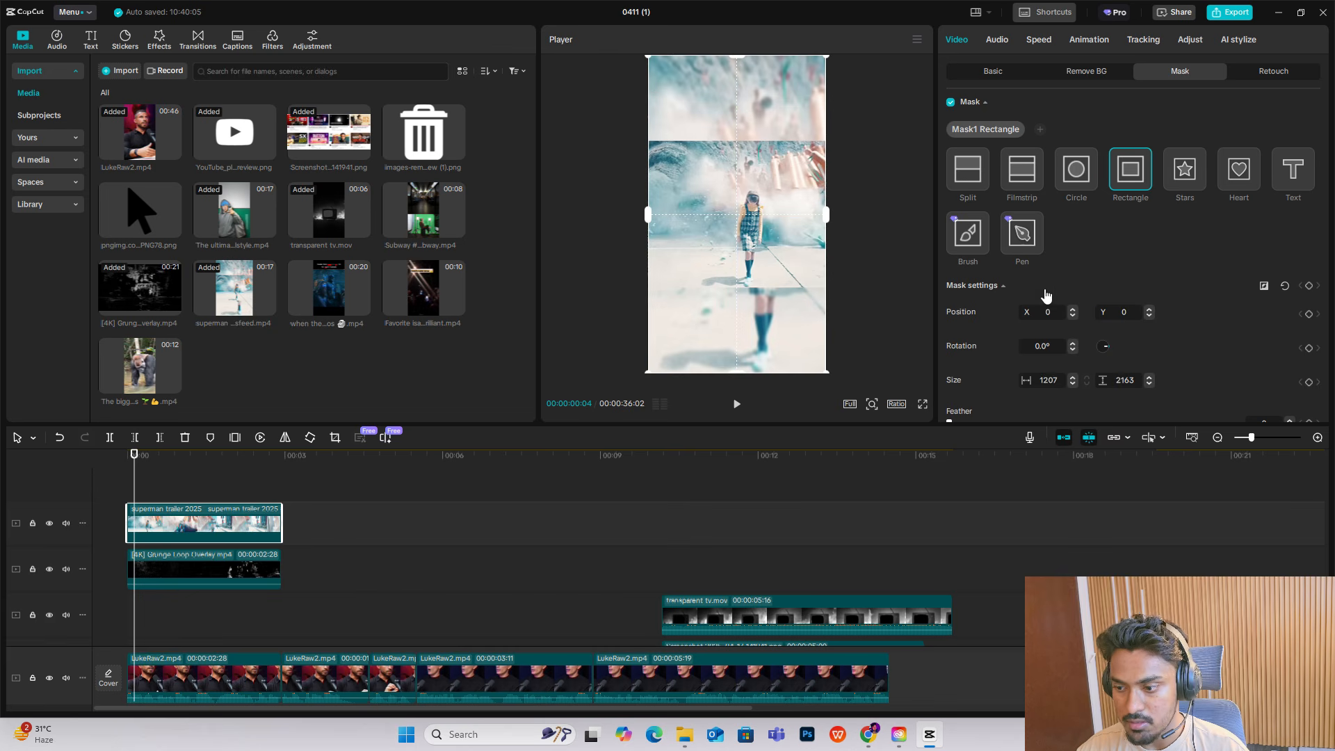
# Step: Set the rectangle mask's round corners to 28 and its feather to 27
pyautogui.scroll(-2, 1045, 295)
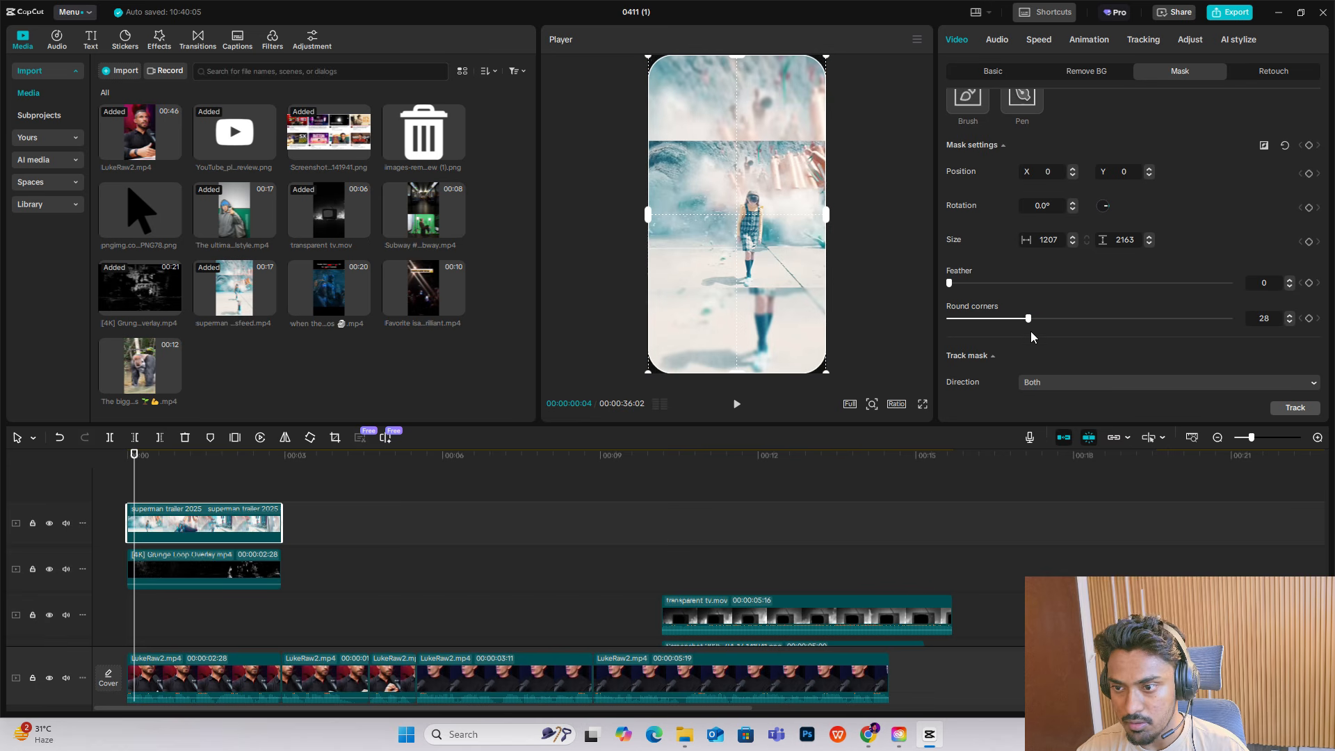
pyautogui.moveTo(950, 284); pyautogui.dragTo(1024, 284)
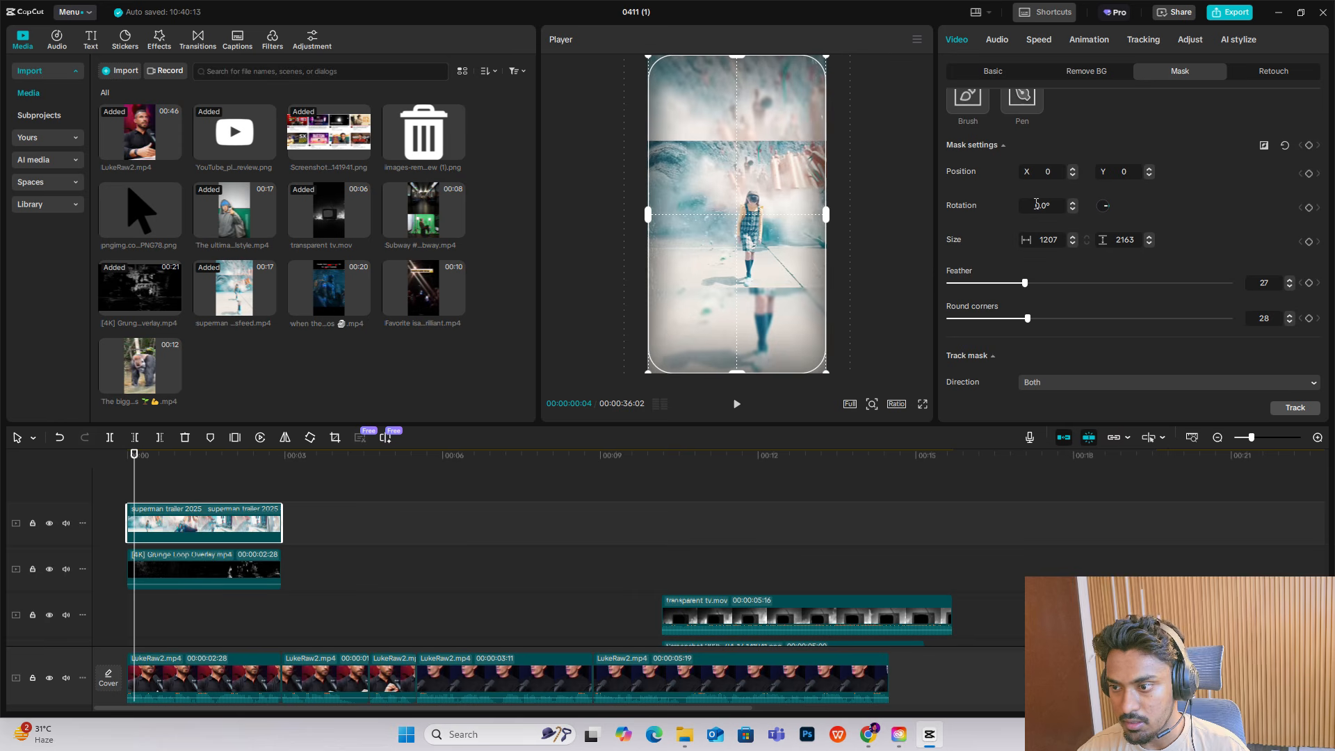
pyautogui.scroll(3, 1017, 210)
pyautogui.scroll(-3, 1077, 345)
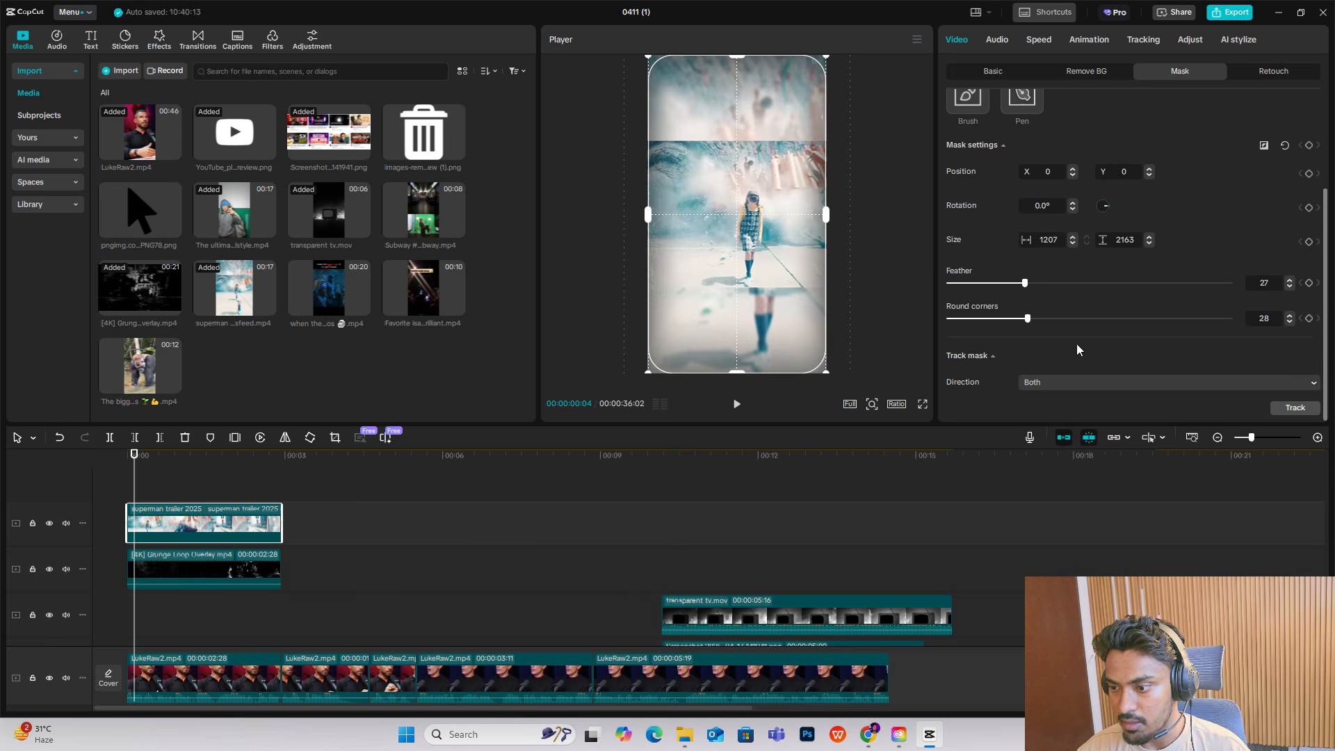
# Step: Adjust the superman clip's effects to vignette 8, fade 40 and particles 68
pyautogui.click(1187, 40)
pyautogui.scroll(-10, 1051, 364)
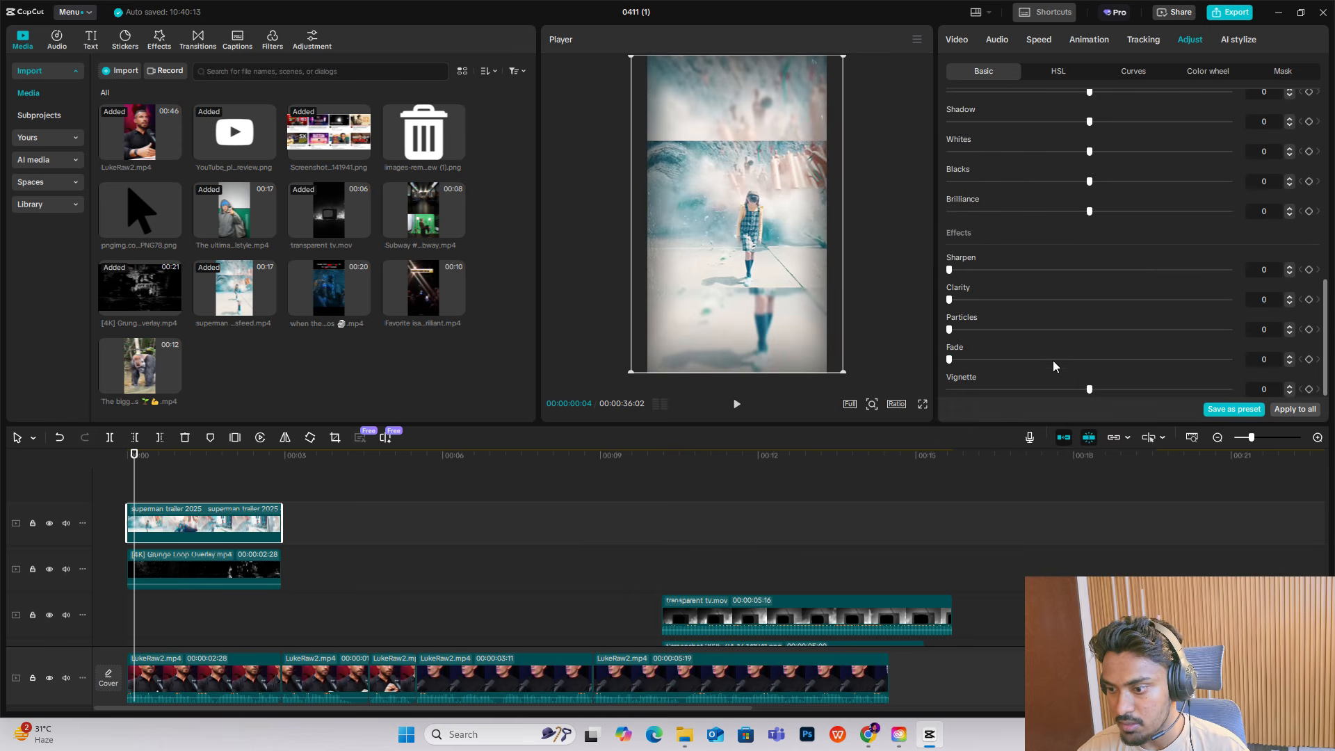
pyautogui.moveTo(1090, 390); pyautogui.dragTo(1105, 413)
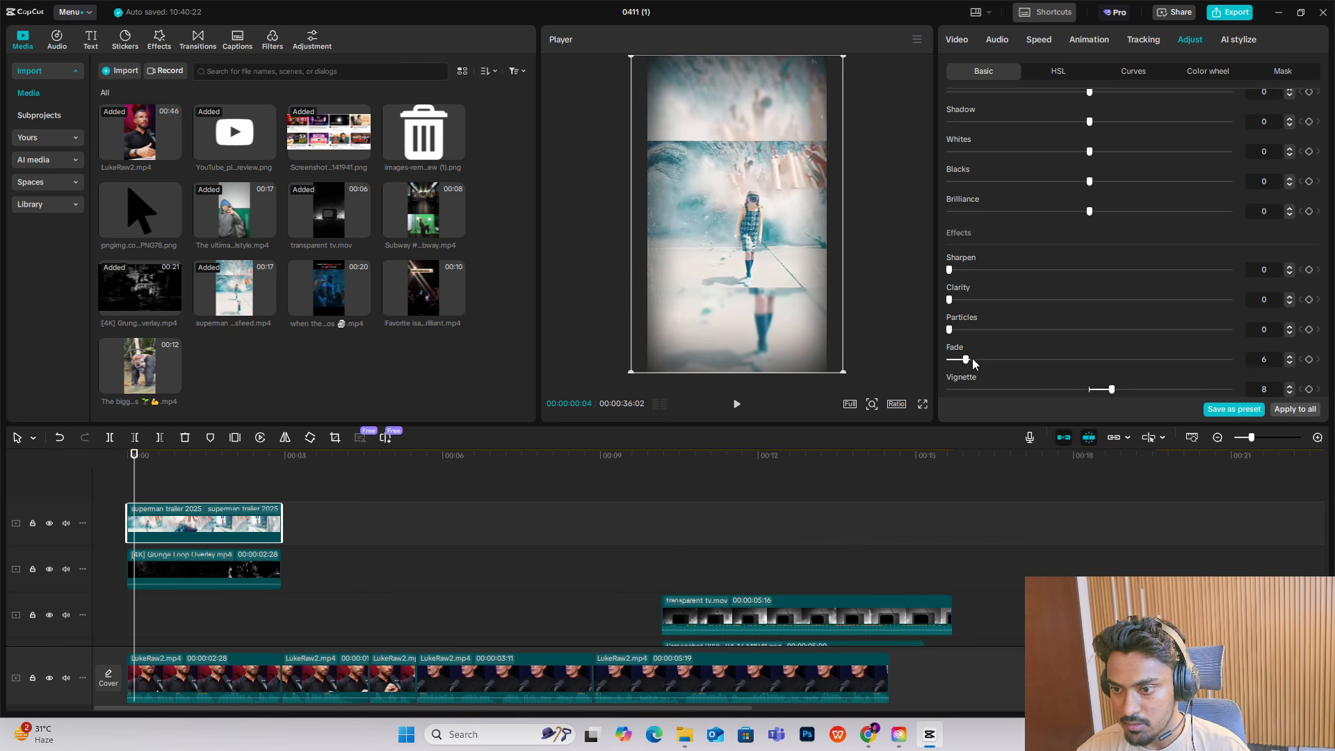
pyautogui.moveTo(970, 360); pyautogui.dragTo(1062, 375)
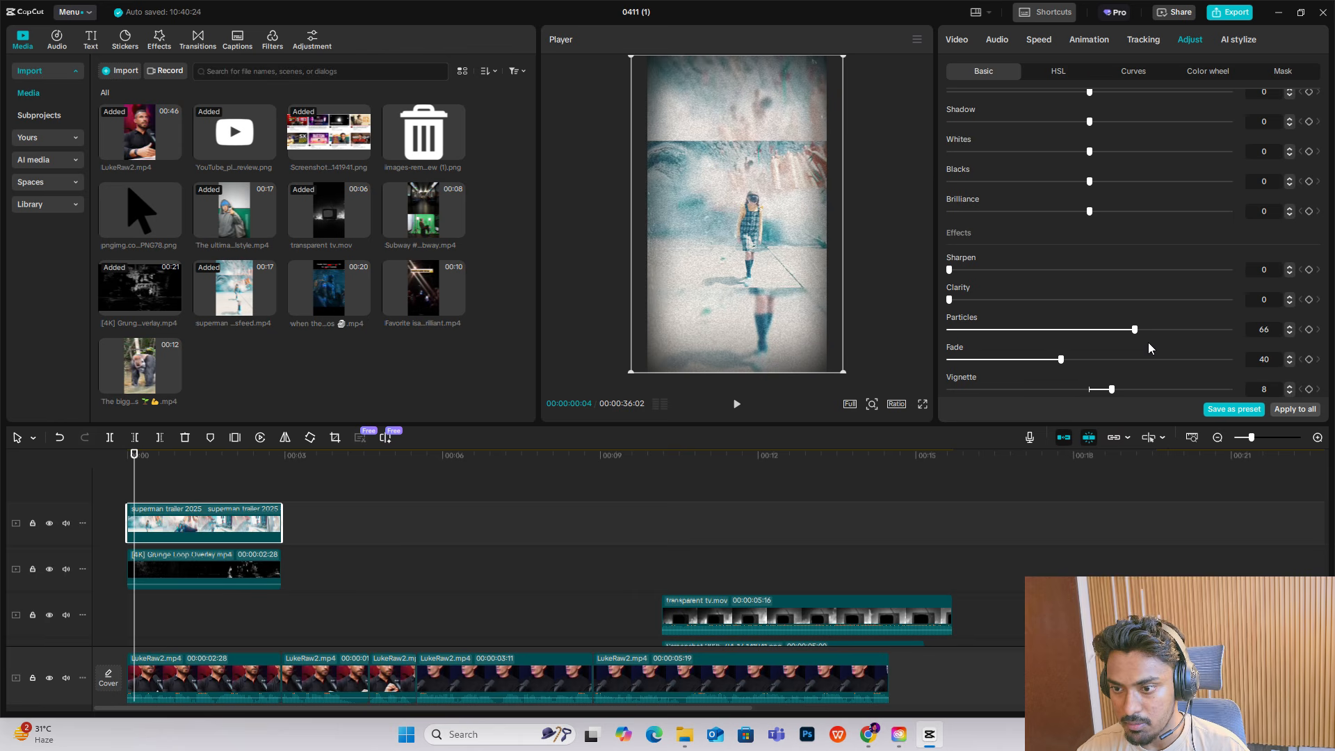
pyautogui.moveTo(1149, 344); pyautogui.dragTo(1140, 344)
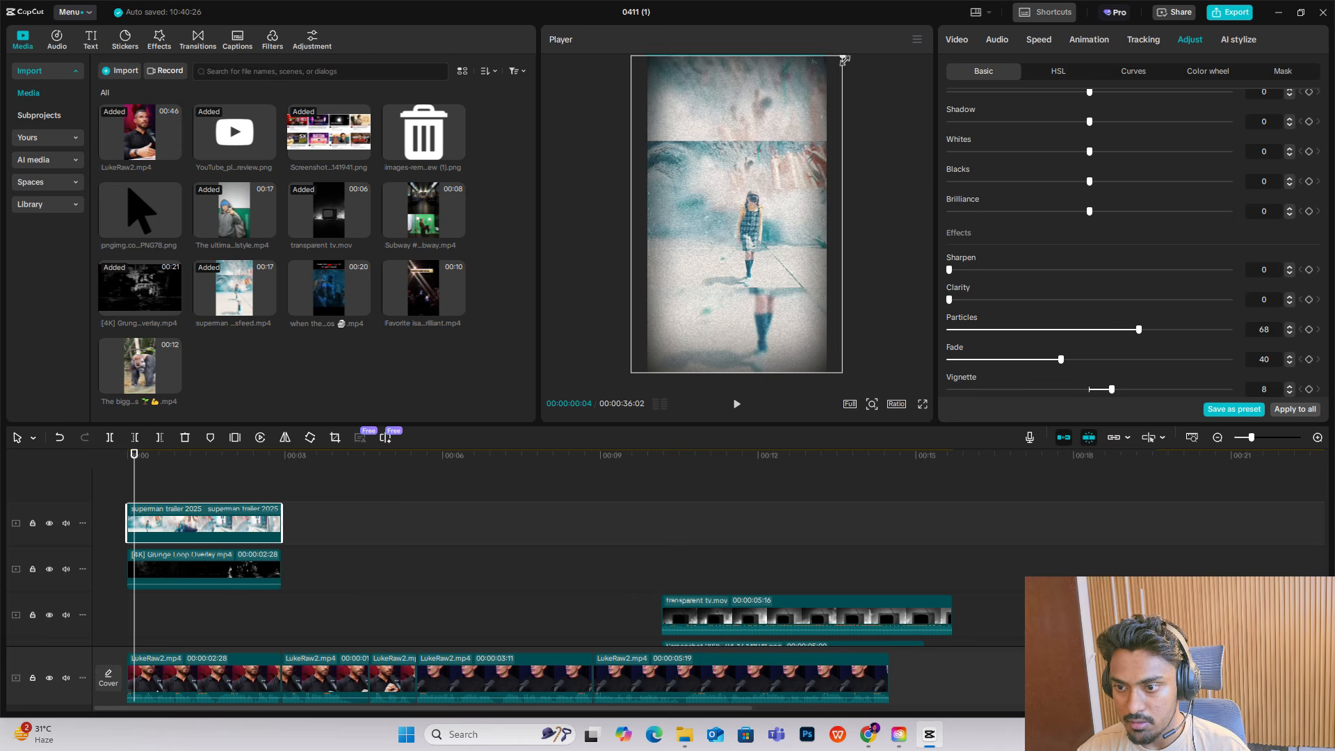
# Step: Set the superman clip's blend opacity to 56% and scrub through the opening to check the look
pyautogui.click(958, 39)
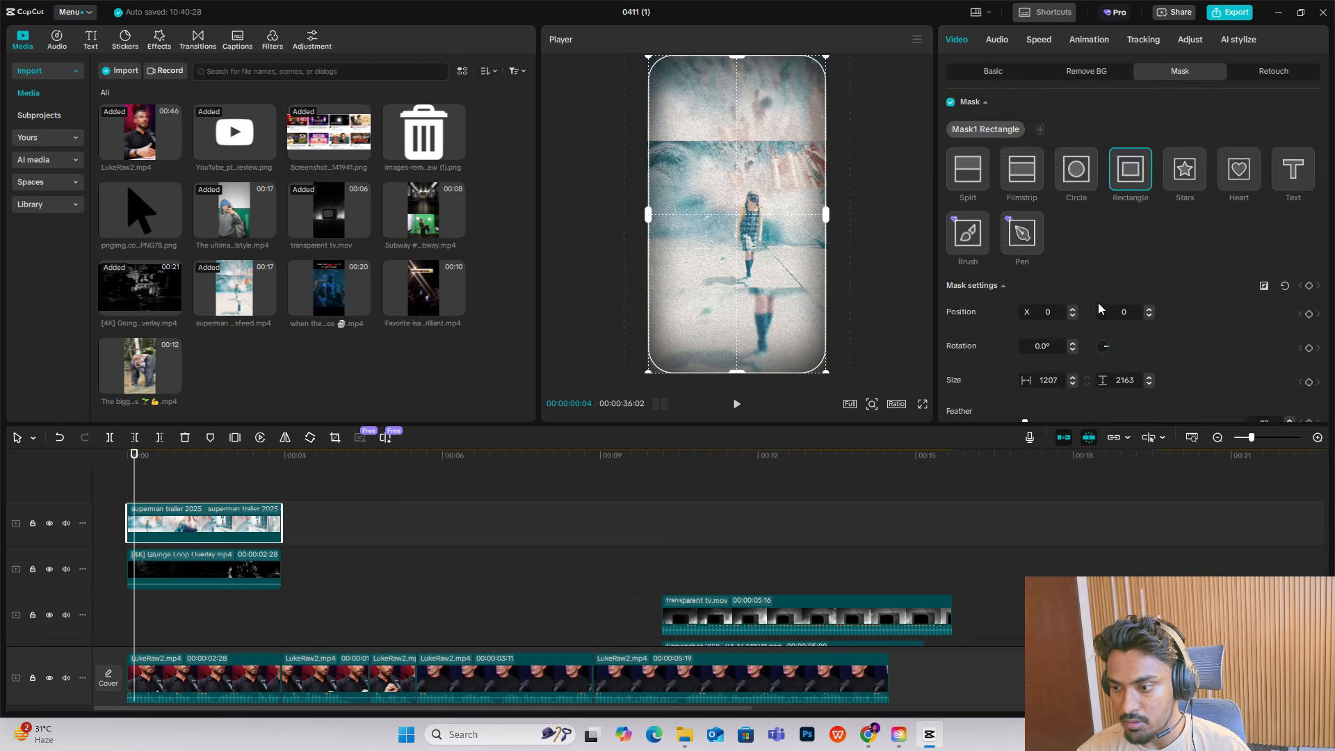
pyautogui.scroll(10, 1099, 303)
pyautogui.scroll(-1, 1011, 220)
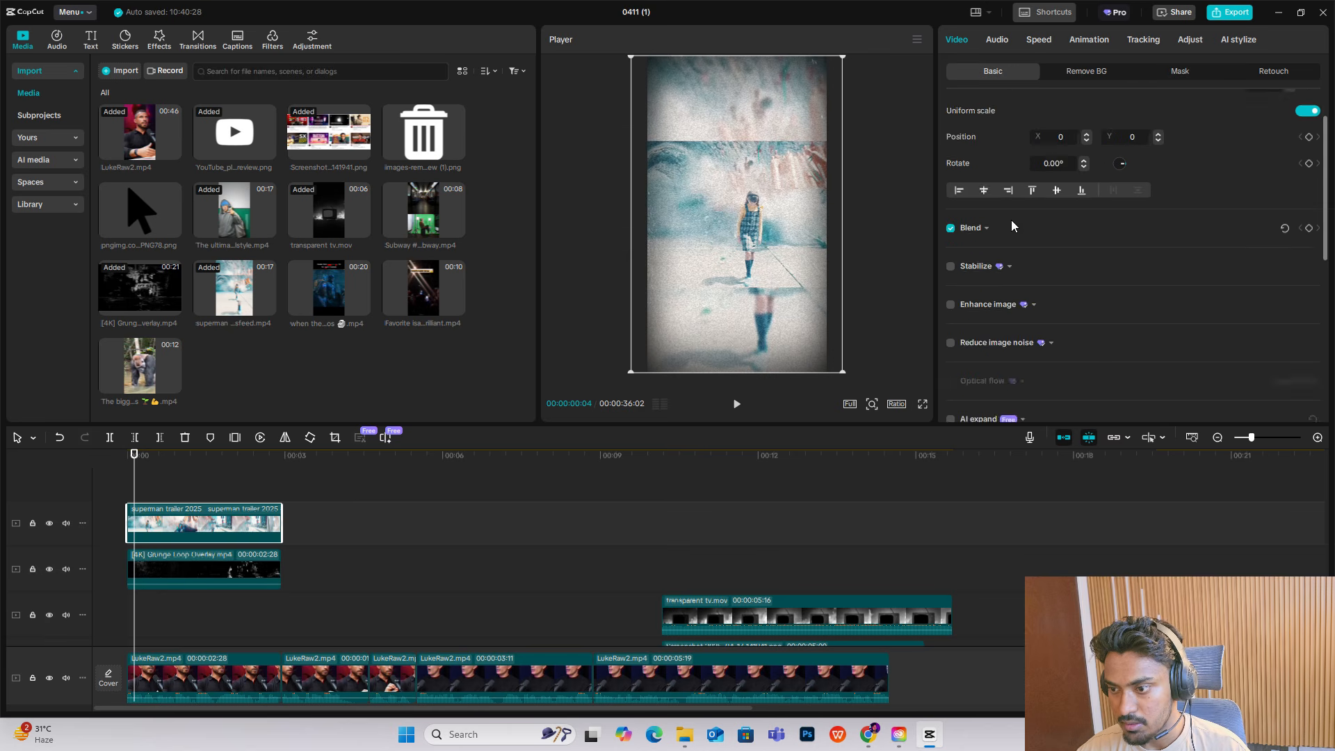
pyautogui.scroll(1, 987, 278)
pyautogui.click(973, 287)
pyautogui.click(1135, 349)
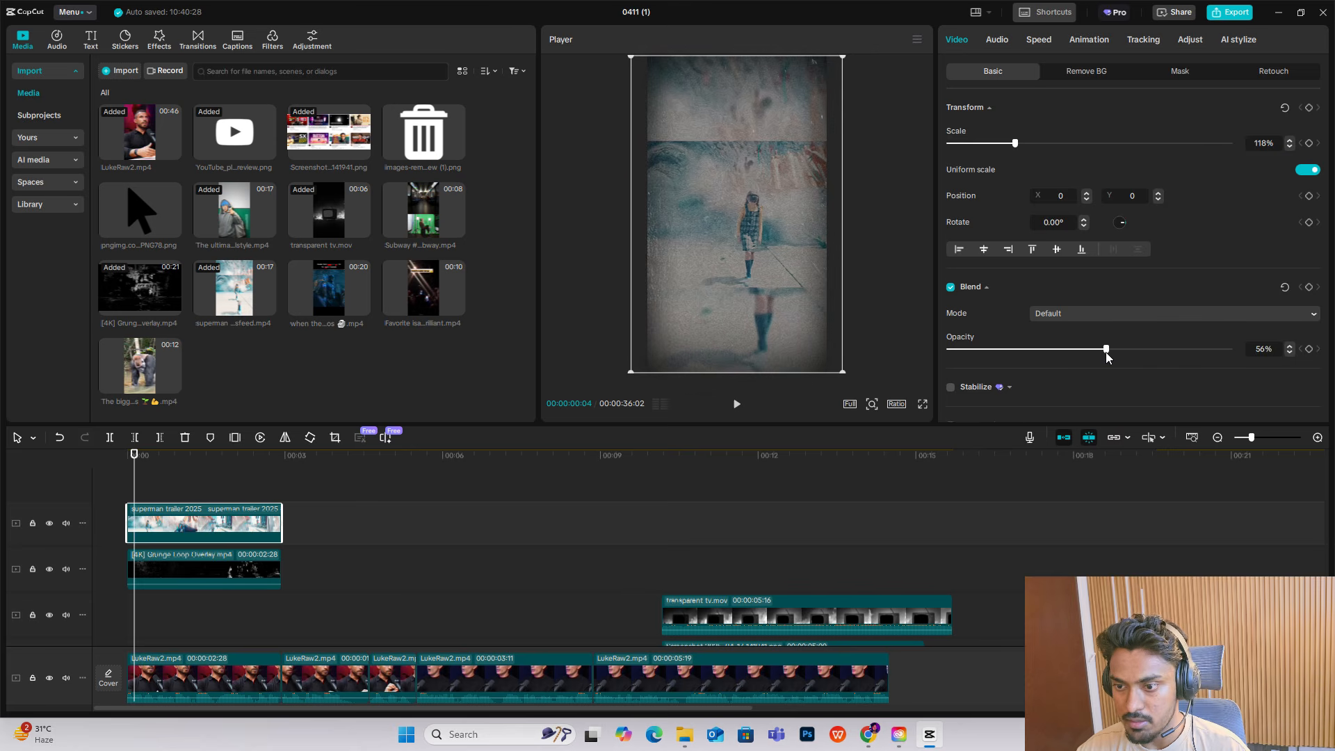
pyautogui.click(146, 493)
pyautogui.moveTo(149, 493); pyautogui.dragTo(186, 513)
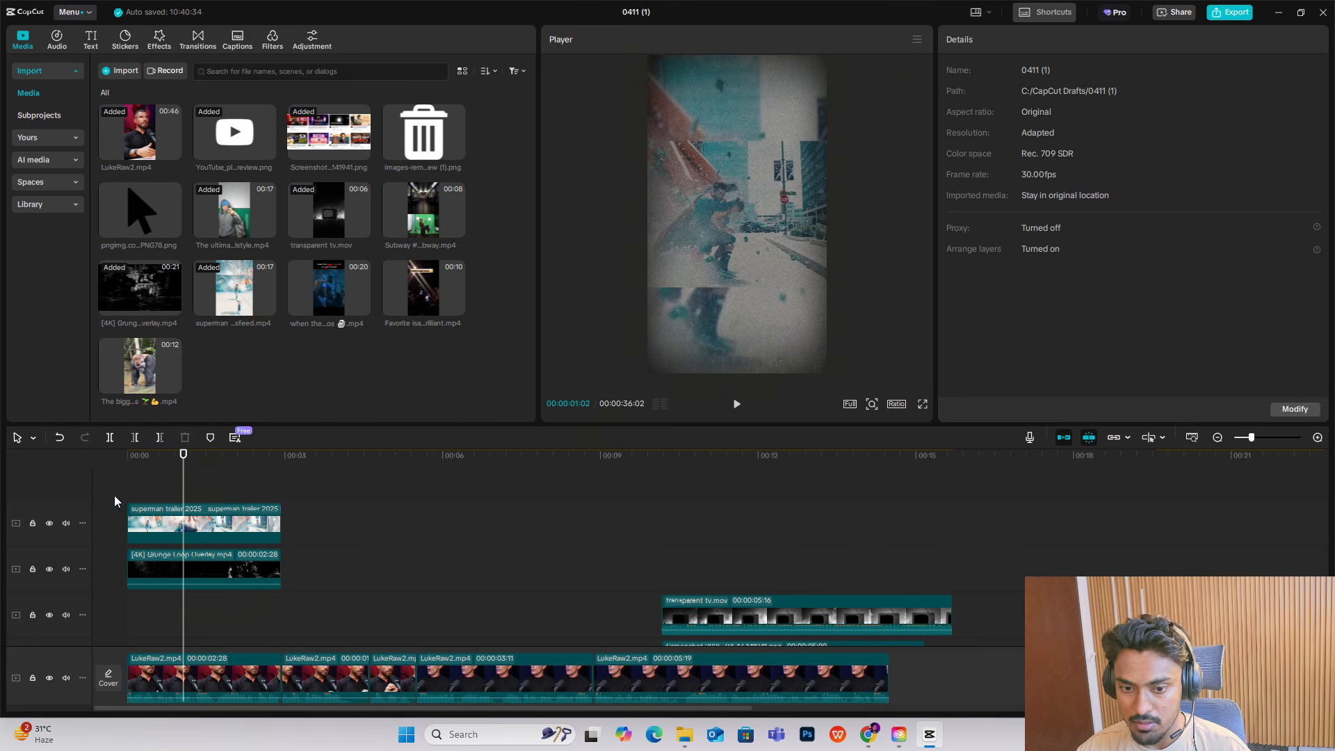
pyautogui.click(185, 495)
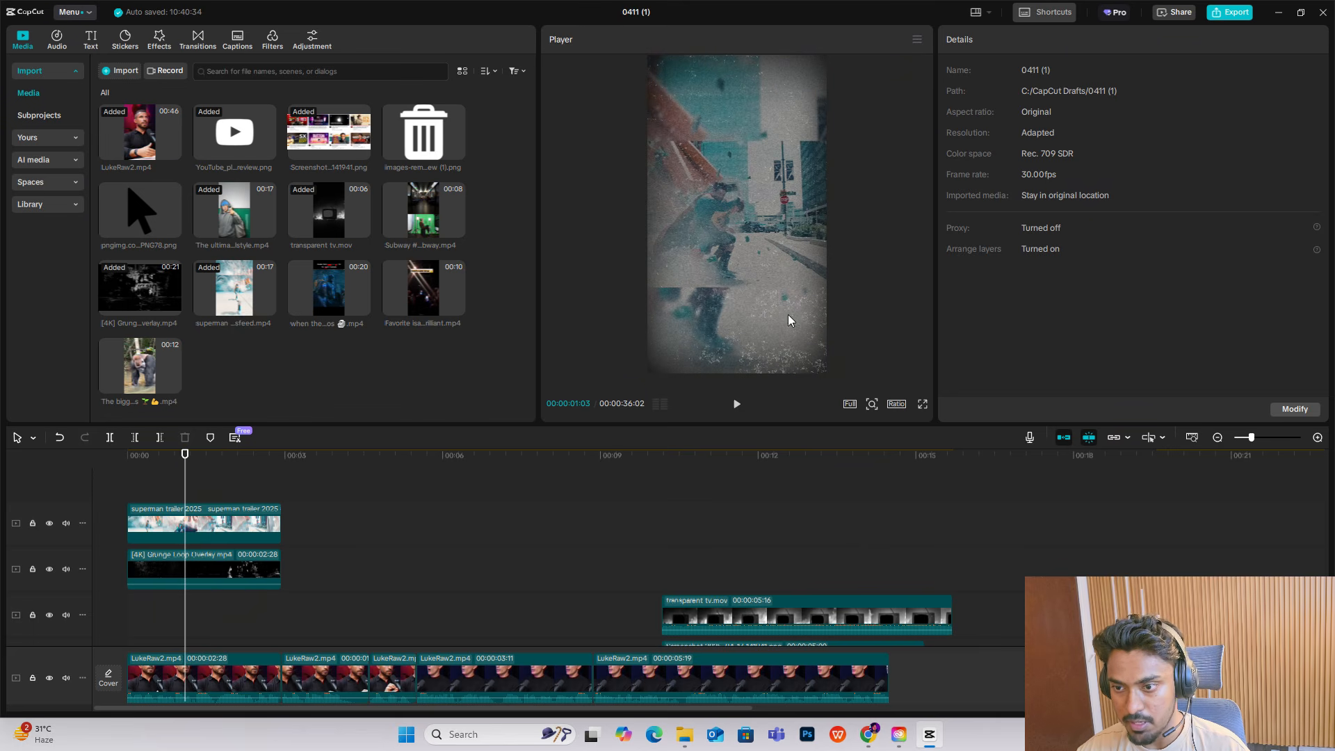
pyautogui.moveTo(185, 495)
pyautogui.mouseDown()
pyautogui.moveTo(161, 497)
pyautogui.moveTo(181, 501)
pyautogui.mouseUp()
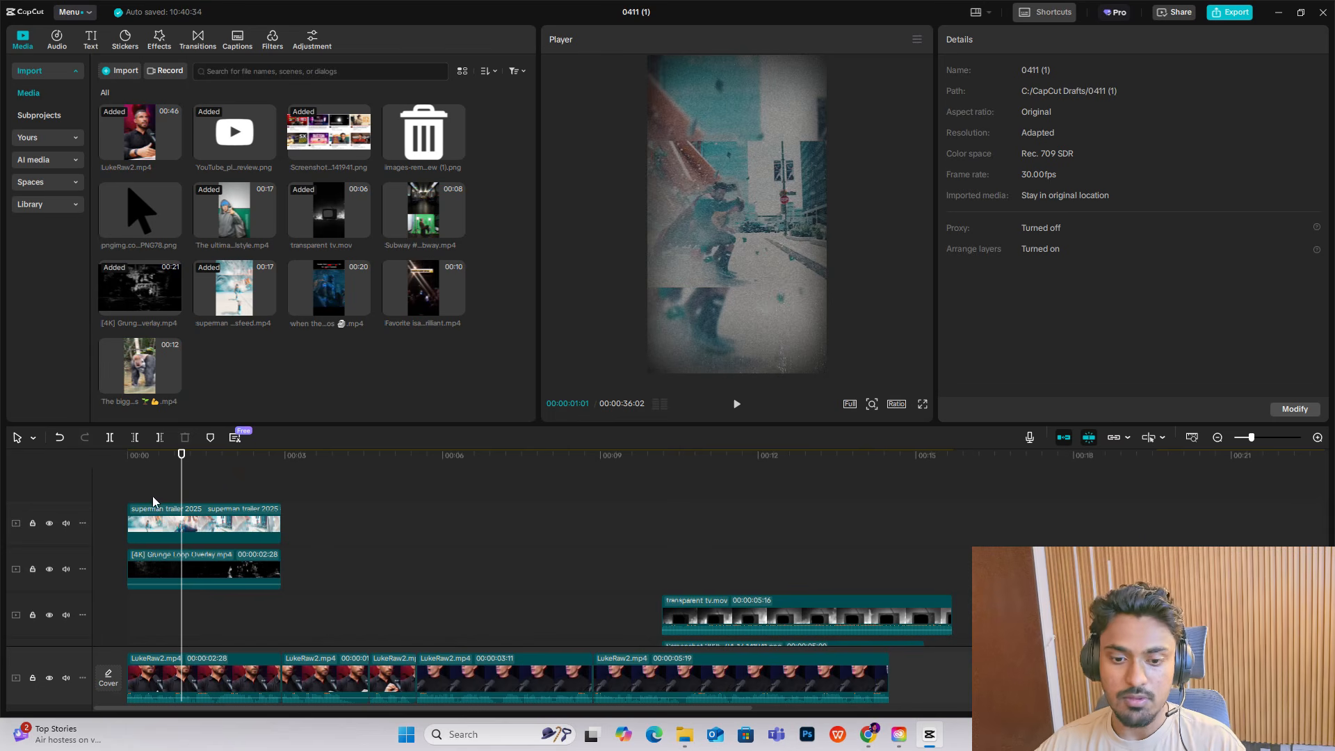
pyautogui.moveTo(153, 498); pyautogui.dragTo(95, 494)
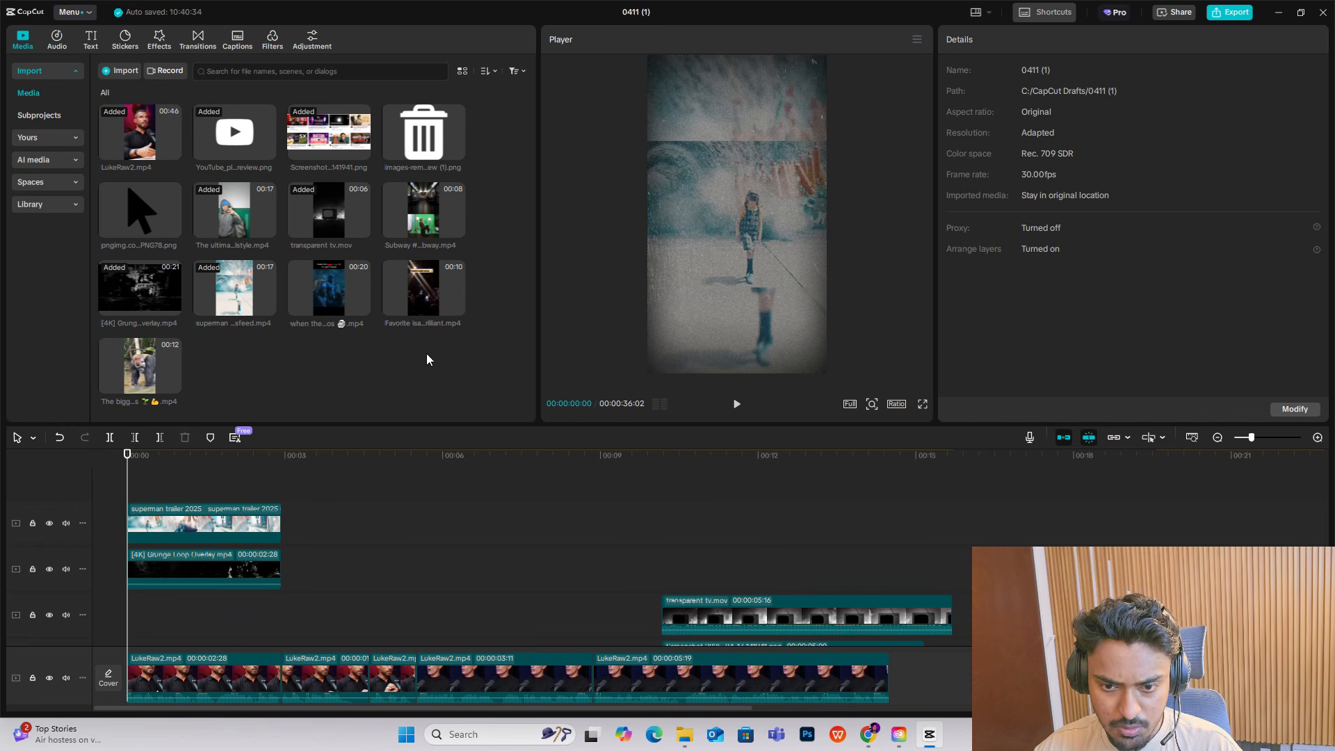
# Step: Duplicate the superman clip onto upper tracks and replace one copy with the Thanos clip, clearing its extracted audio track
pyautogui.click(192, 517)
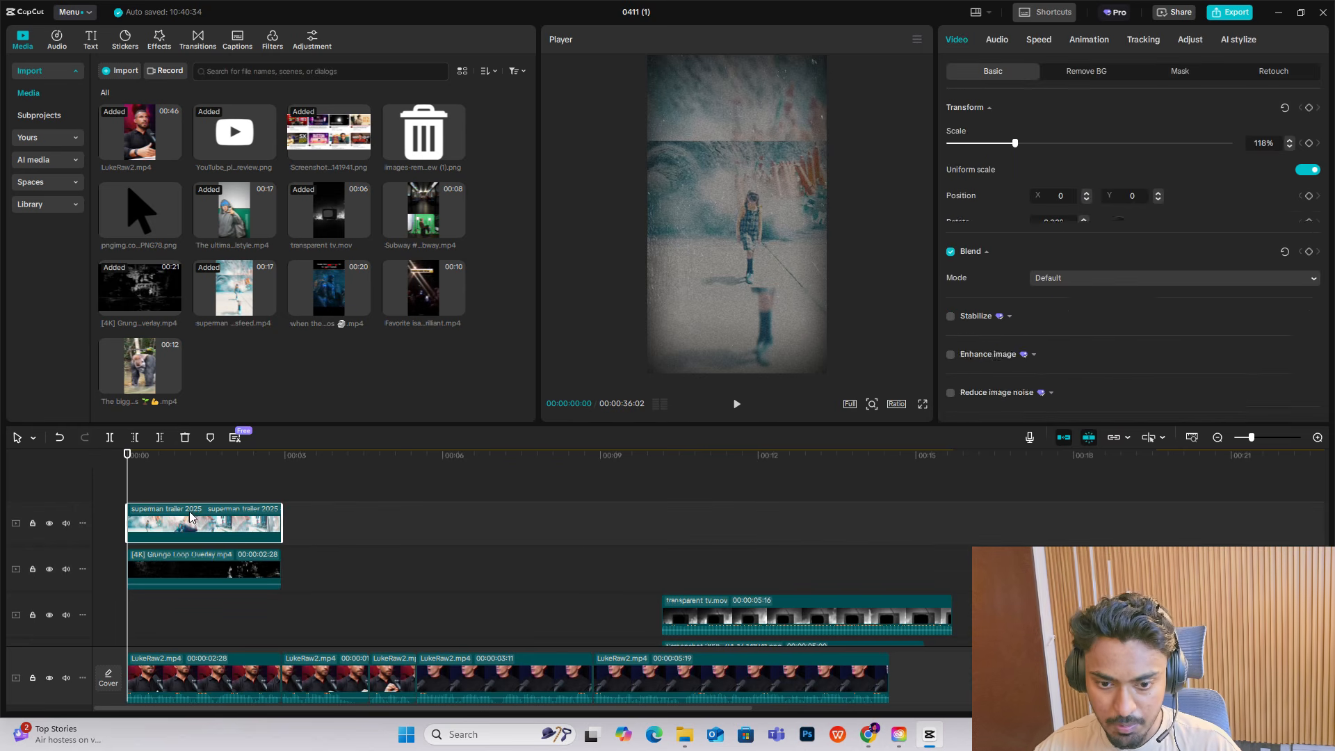
pyautogui.moveTo(199, 518); pyautogui.dragTo(216, 487)
pyautogui.scroll(-3, 228, 517)
pyautogui.scroll(1, 224, 531)
pyautogui.moveTo(321, 299); pyautogui.dragTo(230, 550)
pyautogui.click(711, 507)
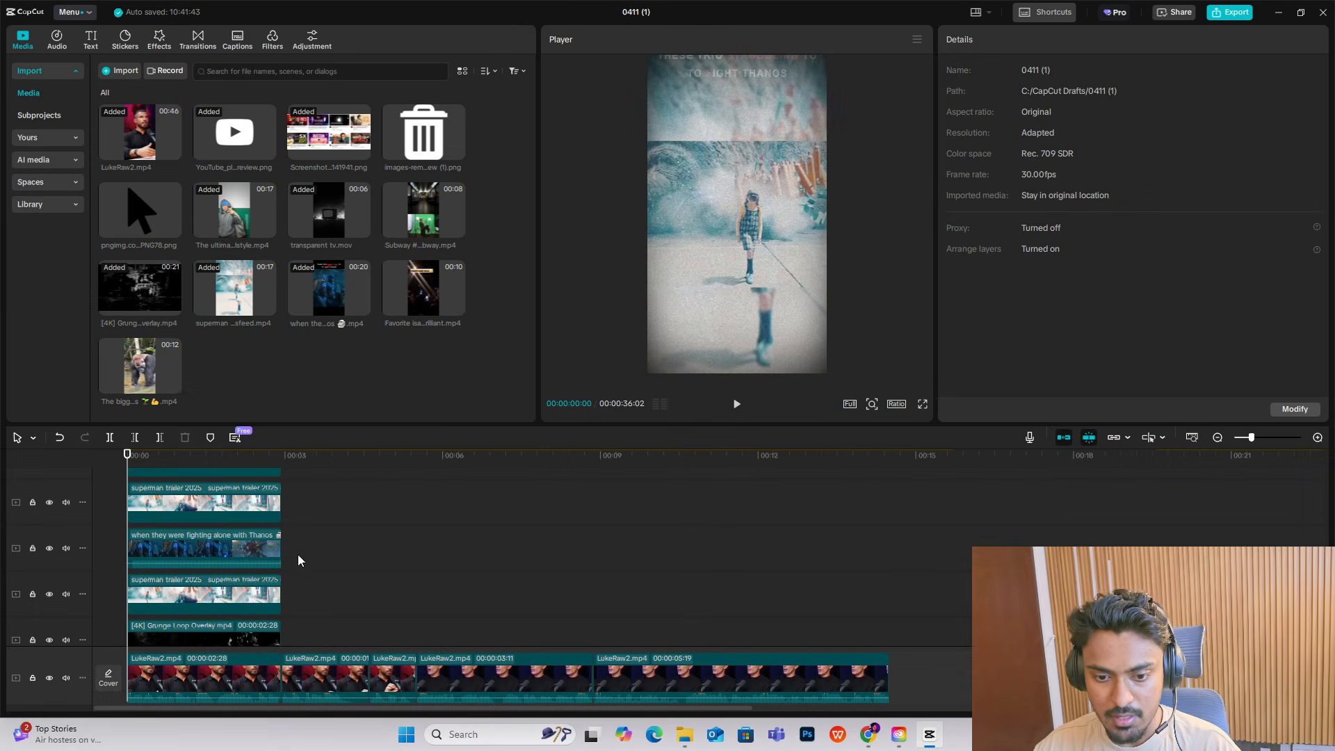
pyautogui.rightClick(200, 552)
pyautogui.click(258, 386)
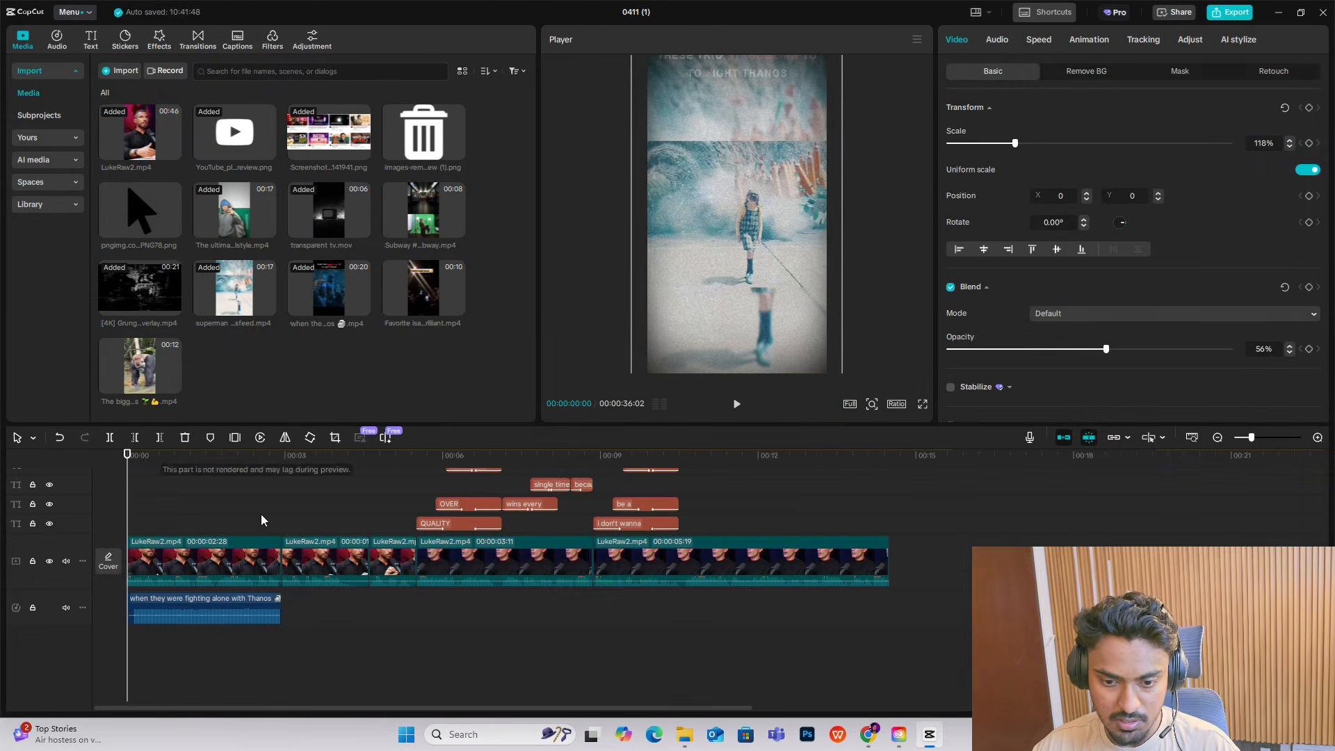
pyautogui.hotkey('ctrl', 'z')
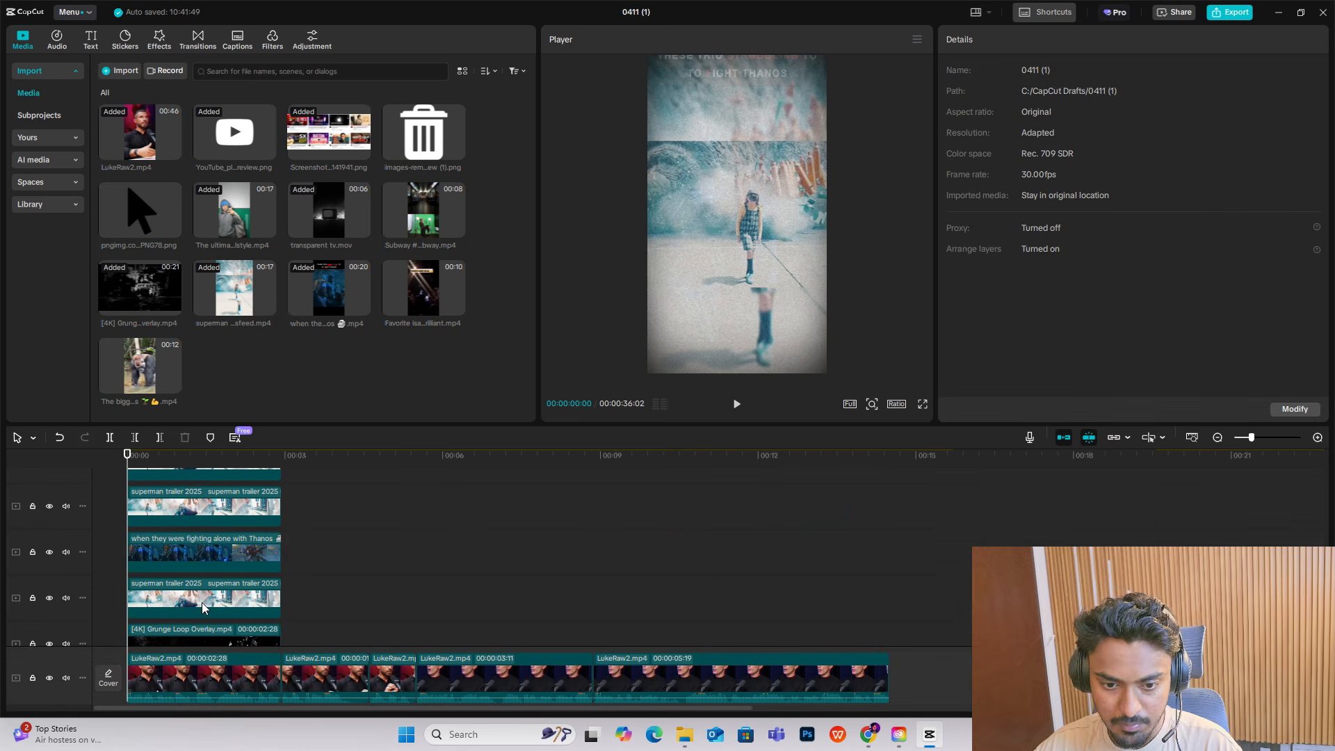
# Step: Replace the superman copy above the Thanos clip with the "The biggest land animals" clip and delete its extracted audio
pyautogui.click(204, 554)
pyautogui.scroll(2, 221, 544)
pyautogui.click(201, 558)
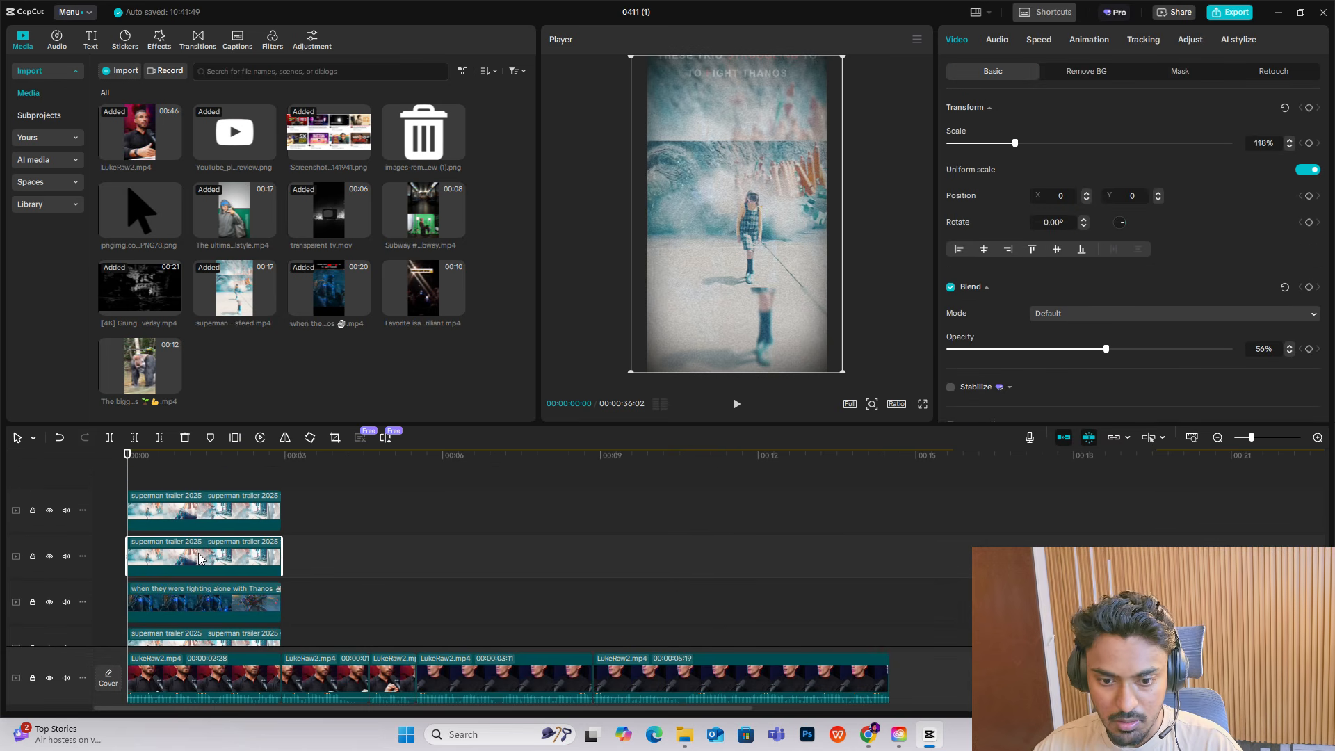
pyautogui.moveTo(169, 379); pyautogui.dragTo(224, 553)
pyautogui.click(758, 511)
pyautogui.rightClick(188, 560)
pyautogui.click(240, 382)
pyautogui.click(200, 610)
pyautogui.press('Delete')
pyautogui.scroll(5, 215, 573)
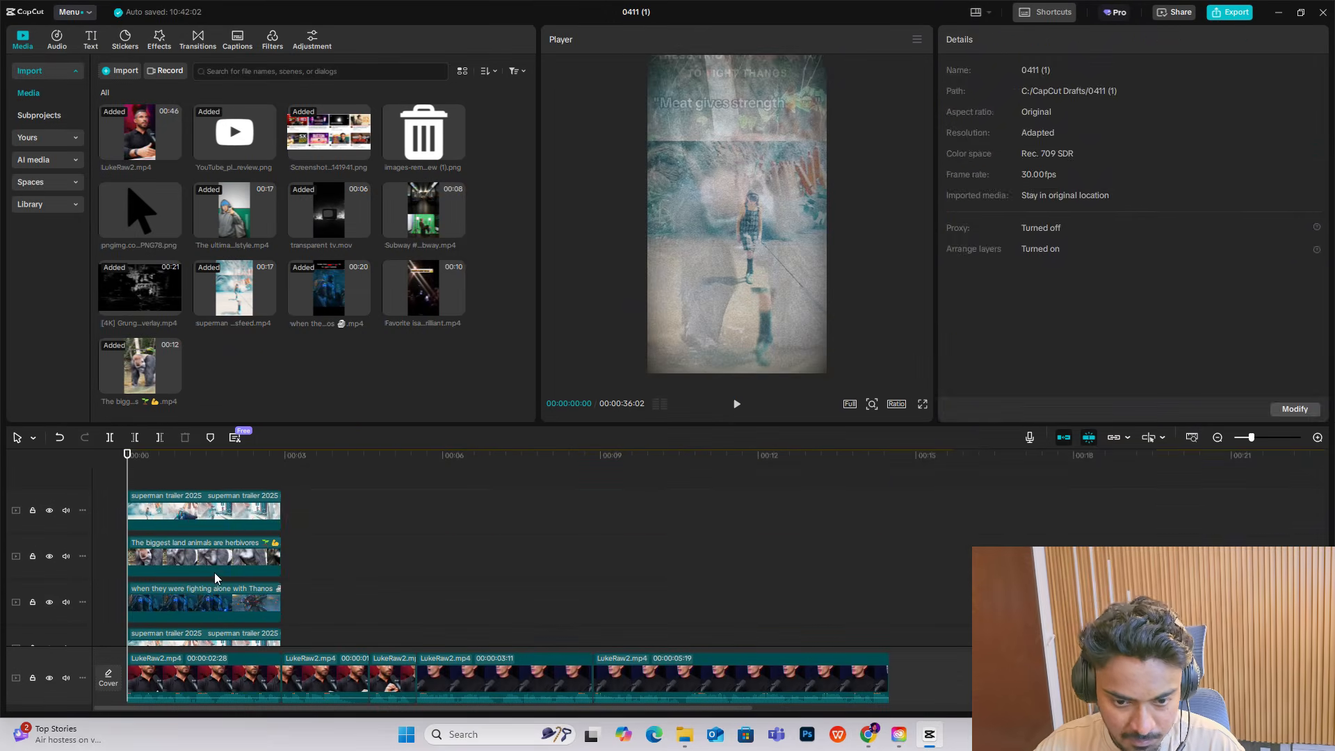
# Step: Replace the topmost superman copy with the "Favorite isabel larosa" clip and delete its extracted audio
pyautogui.moveTo(424, 292); pyautogui.dragTo(216, 518)
pyautogui.click(723, 510)
pyautogui.rightClick(171, 519)
pyautogui.click(227, 382)
pyautogui.click(241, 615)
pyautogui.press('Delete')
pyautogui.scroll(5, 167, 501)
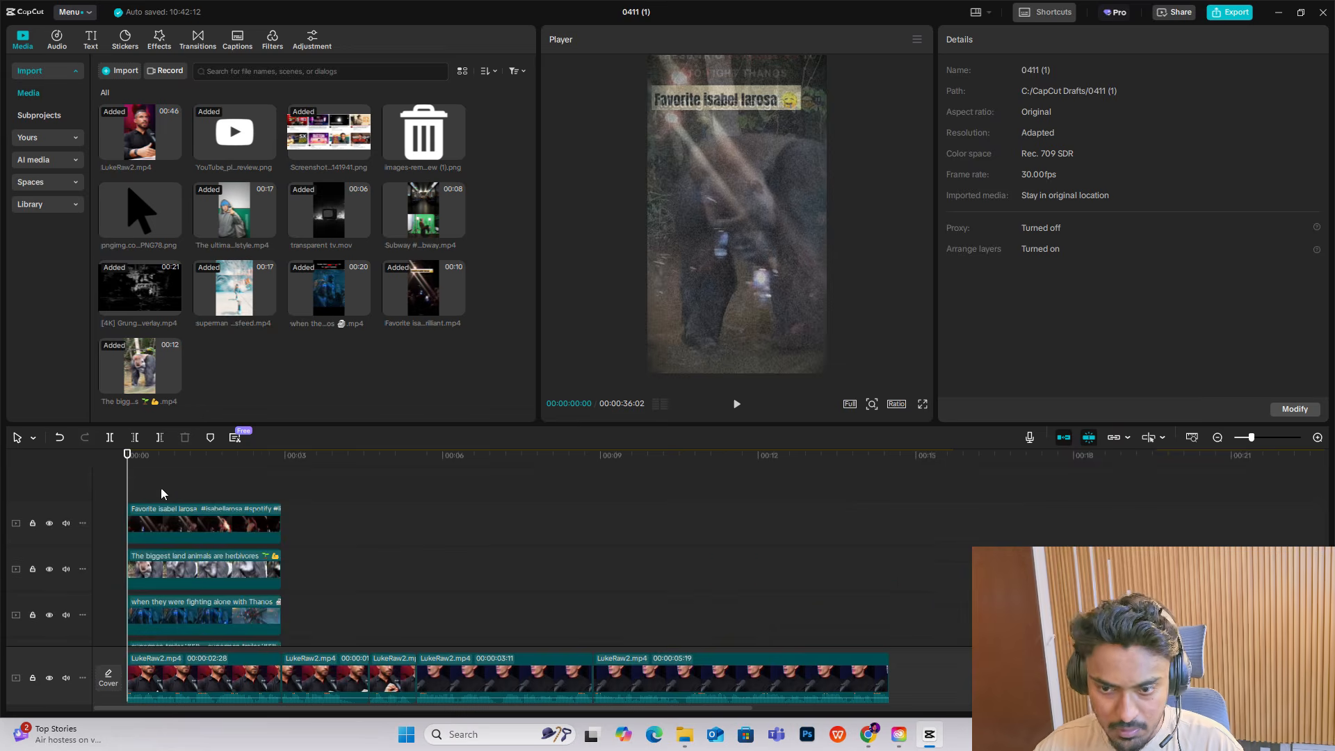
# Step: Trim the superman and Thanos clips short and place them back to back on the track above the grunge overlay
pyautogui.scroll(-3, 159, 507)
pyautogui.click(161, 534)
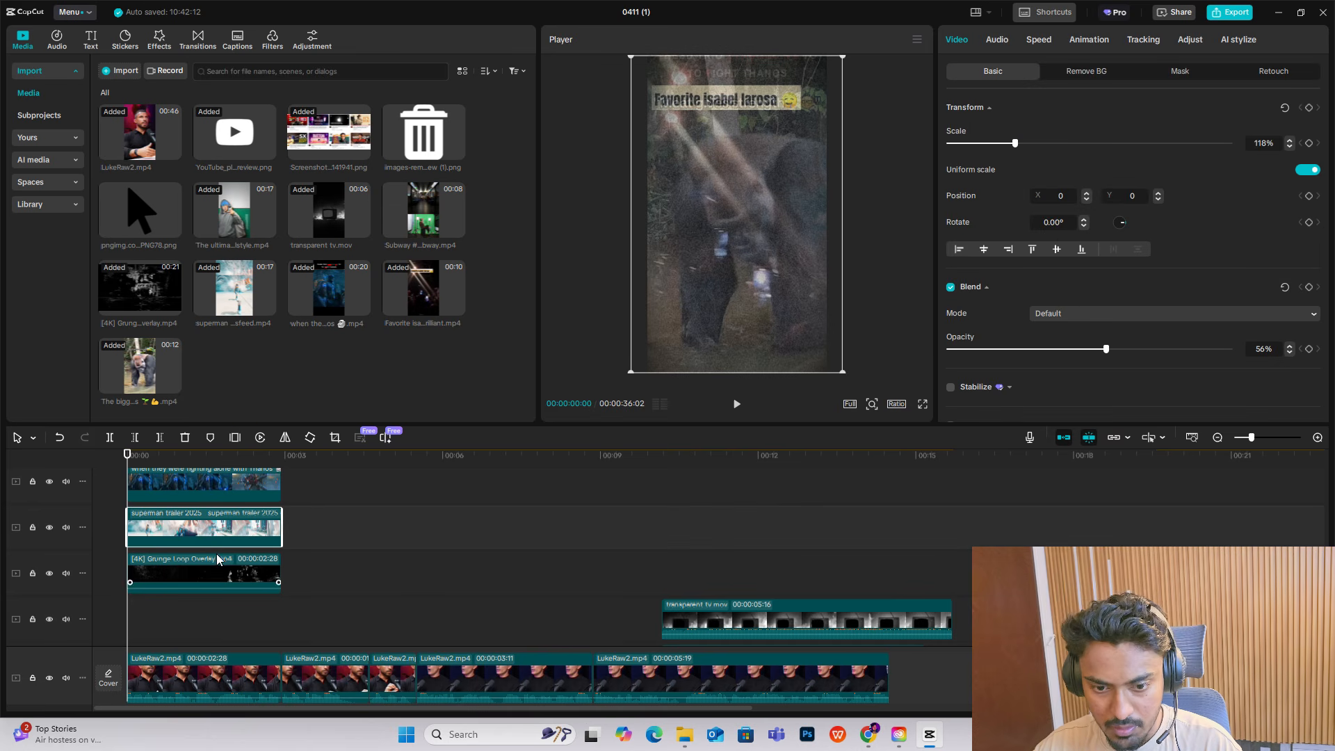
pyautogui.scroll(2, 218, 560)
pyautogui.moveTo(282, 589); pyautogui.dragTo(197, 593)
pyautogui.moveTo(320, 552); pyautogui.dragTo(196, 549)
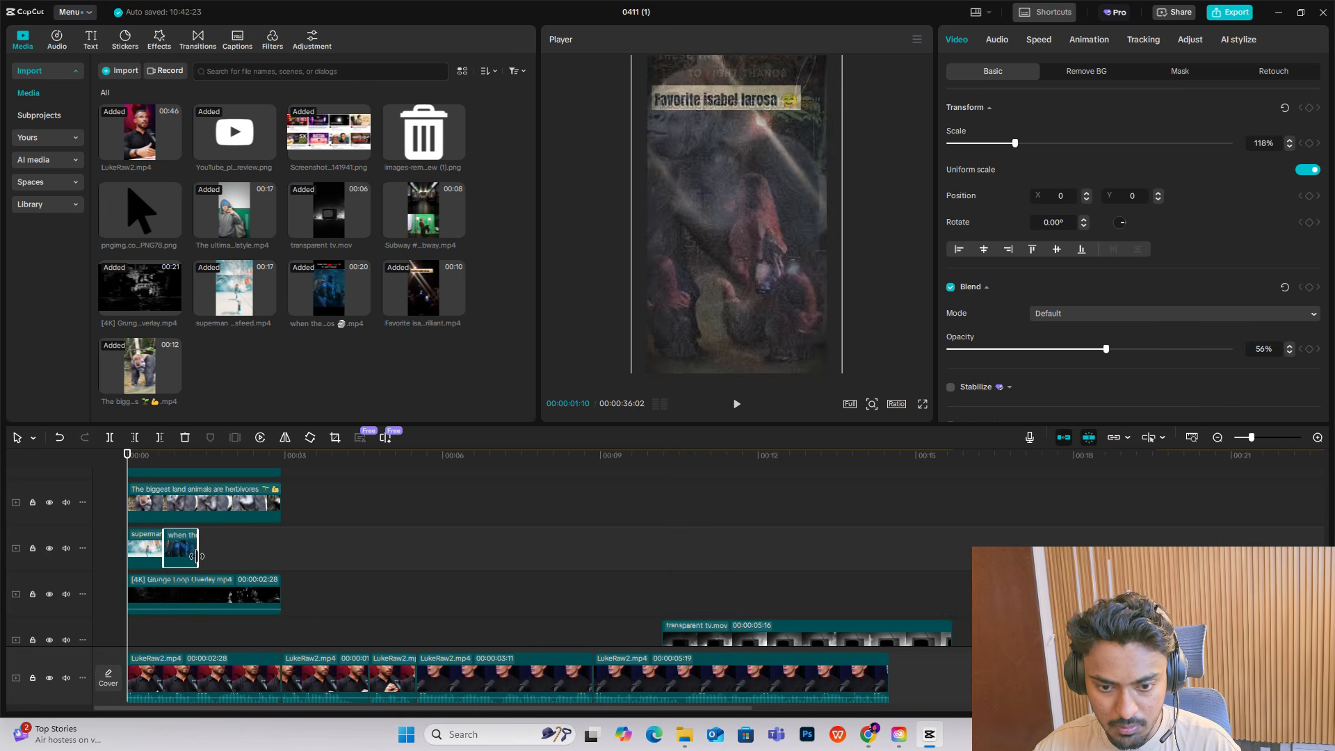
# Step: Trim the land animals and Favorite clips and line them up behind the Thanos clip on the same track
pyautogui.moveTo(275, 502); pyautogui.dragTo(233, 501)
pyautogui.scroll(2, 234, 502)
pyautogui.moveTo(215, 525); pyautogui.dragTo(322, 572)
pyautogui.moveTo(390, 526); pyautogui.dragTo(260, 526)
pyautogui.press('space')
pyautogui.click(128, 486)
# Step: Add the Subway clip after the Favorite clip, trimmed short, and paste the copied clip attributes onto it
pyautogui.moveTo(424, 212); pyautogui.dragTo(262, 523)
pyautogui.moveTo(681, 525); pyautogui.dragTo(288, 525)
pyautogui.hotkey('ctrl', 'shift', 'v')
pyautogui.press('Return')
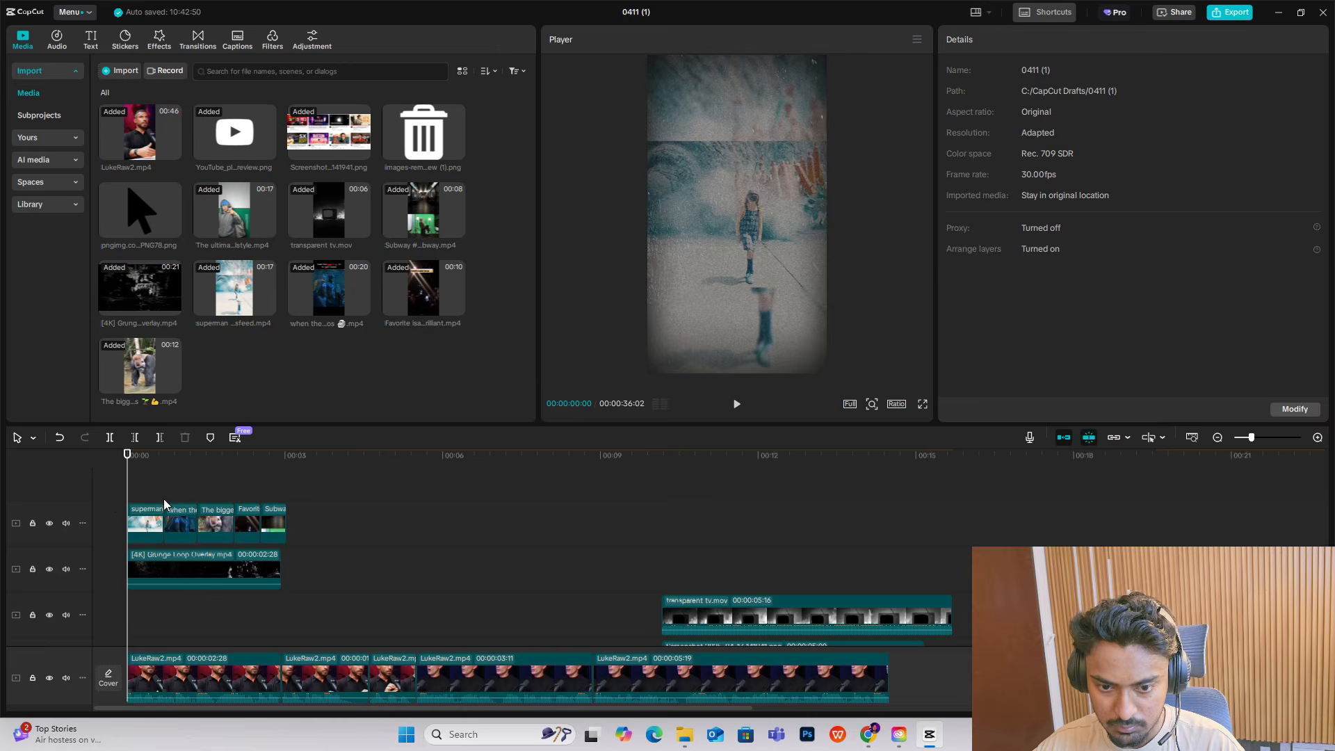
# Step: Shorten the clips in the opening montage for faster cuts and play it back from the start
pyautogui.click(174, 523)
pyautogui.moveTo(174, 523); pyautogui.dragTo(186, 525)
pyautogui.moveTo(248, 525); pyautogui.dragTo(208, 525)
pyautogui.moveTo(275, 524); pyautogui.dragTo(231, 524)
pyautogui.click(170, 489)
pyautogui.click(127, 489)
pyautogui.press('space')
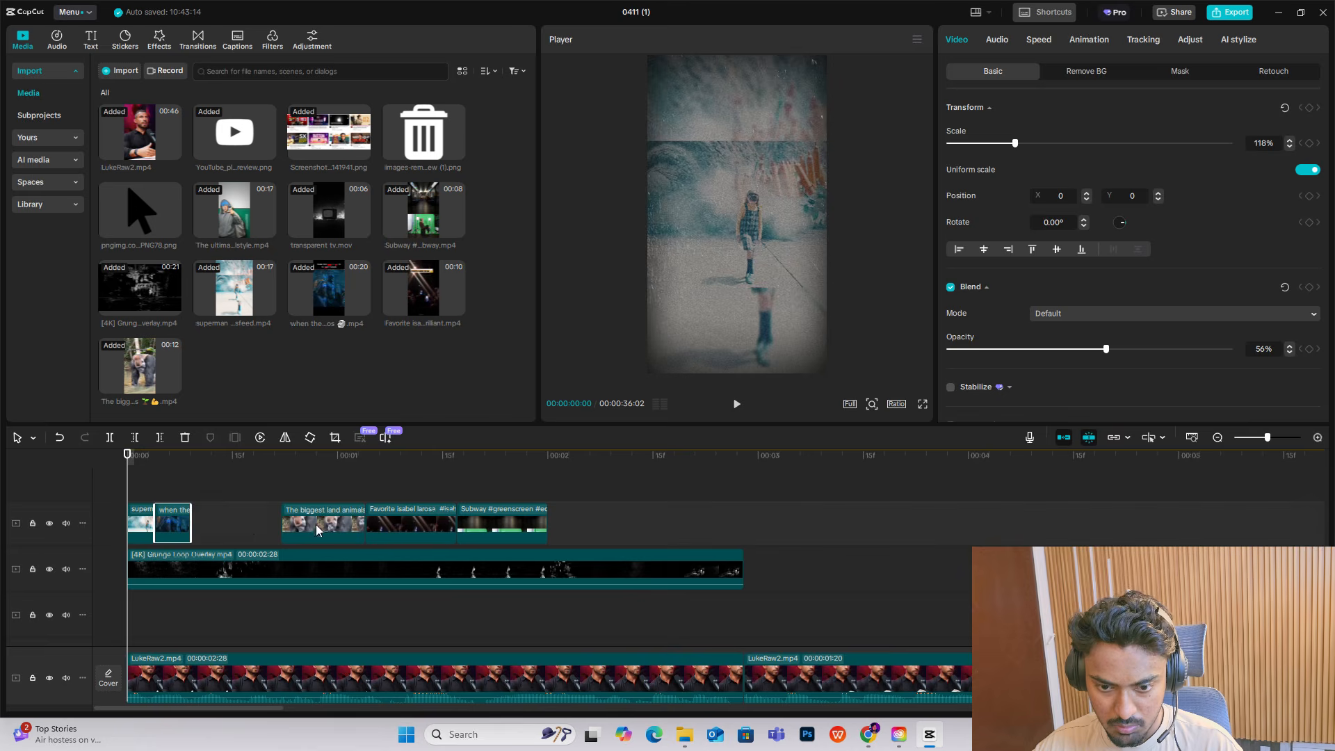
# Step: Trim the land animals, Favorite and Subway clips further and close the gaps behind the Thanos clip
pyautogui.moveTo(319, 529); pyautogui.dragTo(208, 525)
pyautogui.moveTo(397, 533); pyautogui.dragTo(259, 532)
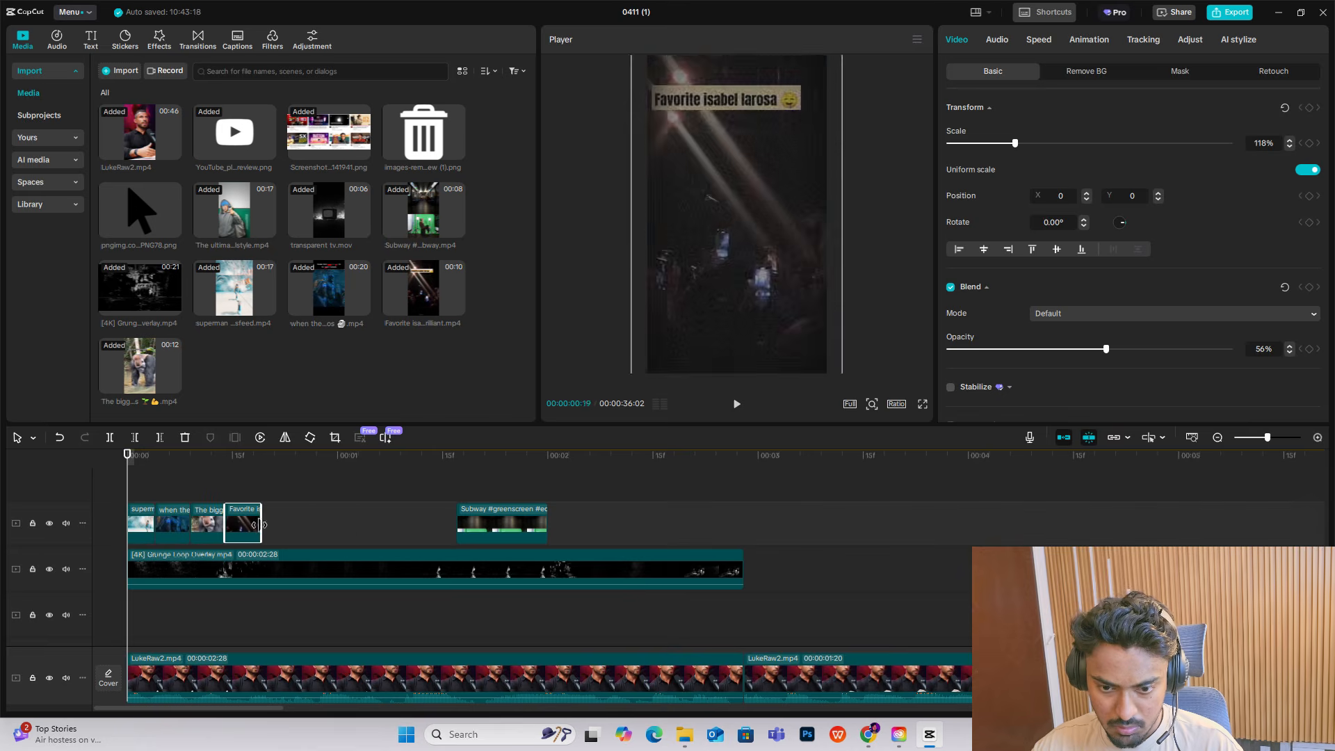
pyautogui.moveTo(501, 533); pyautogui.dragTo(362, 532)
pyautogui.click(319, 456)
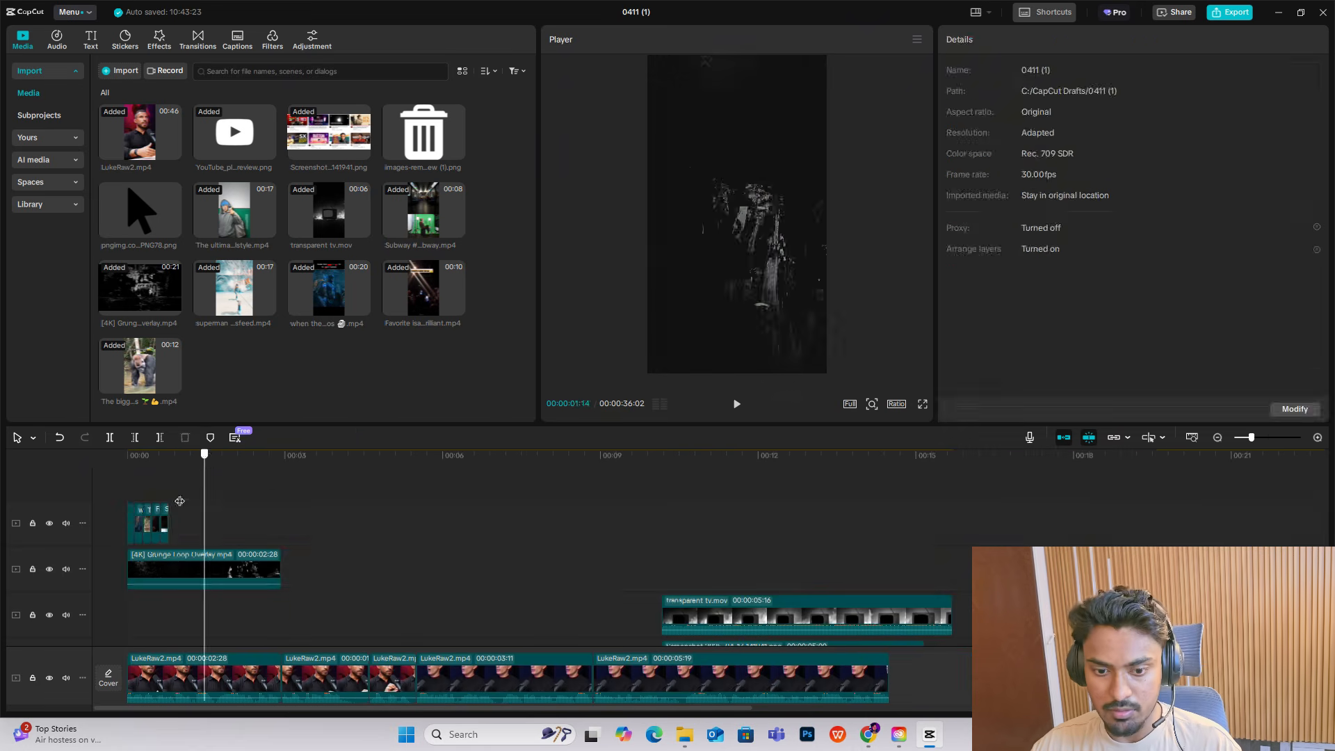
# Step: Copy the five short montage clips and paste them twice end to end on the same track, previewing the playback
pyautogui.moveTo(182, 497); pyautogui.dragTo(125, 530)
pyautogui.scroll(3, 474, 537)
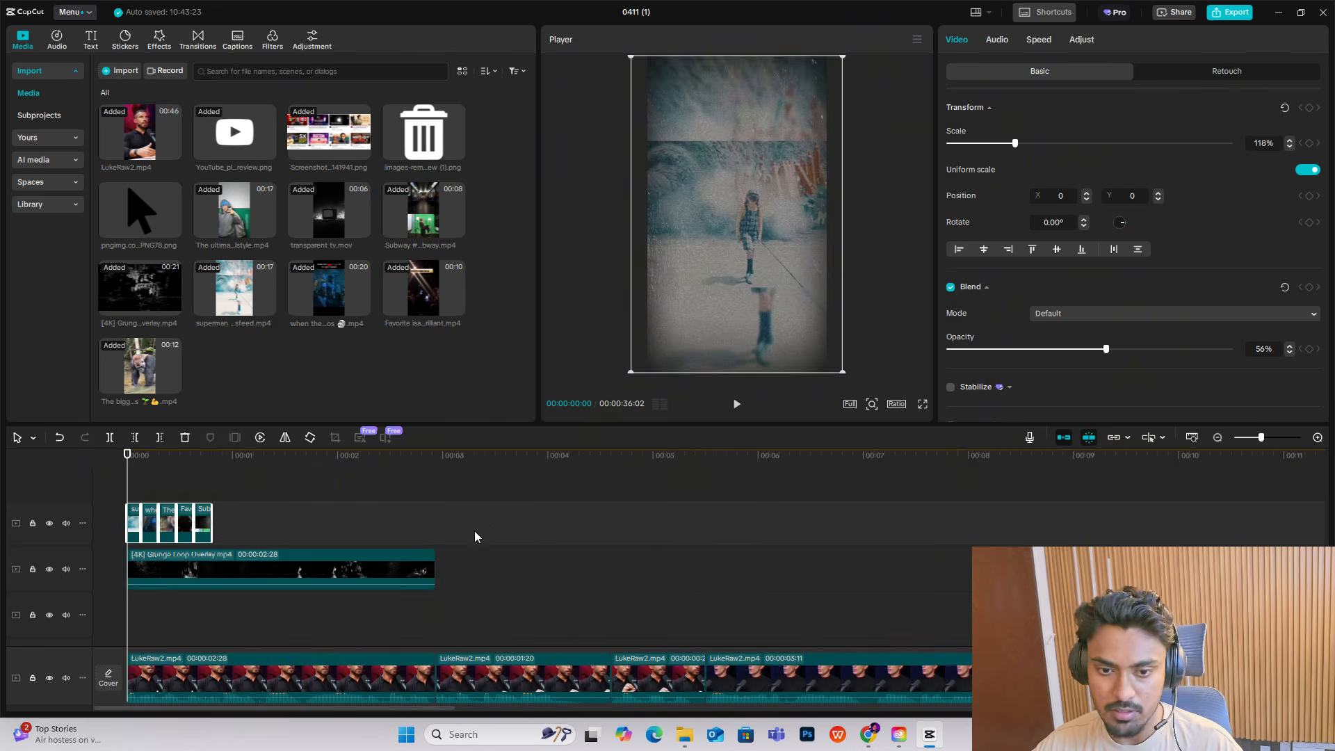
pyautogui.moveTo(311, 472); pyautogui.dragTo(290, 539)
pyautogui.hotkey('ctrl', 'c')
pyautogui.hotkey('ctrl', 'v')
pyautogui.moveTo(128, 484); pyautogui.dragTo(48, 501)
pyautogui.hotkey('ctrl', 'v')
pyautogui.press('space')
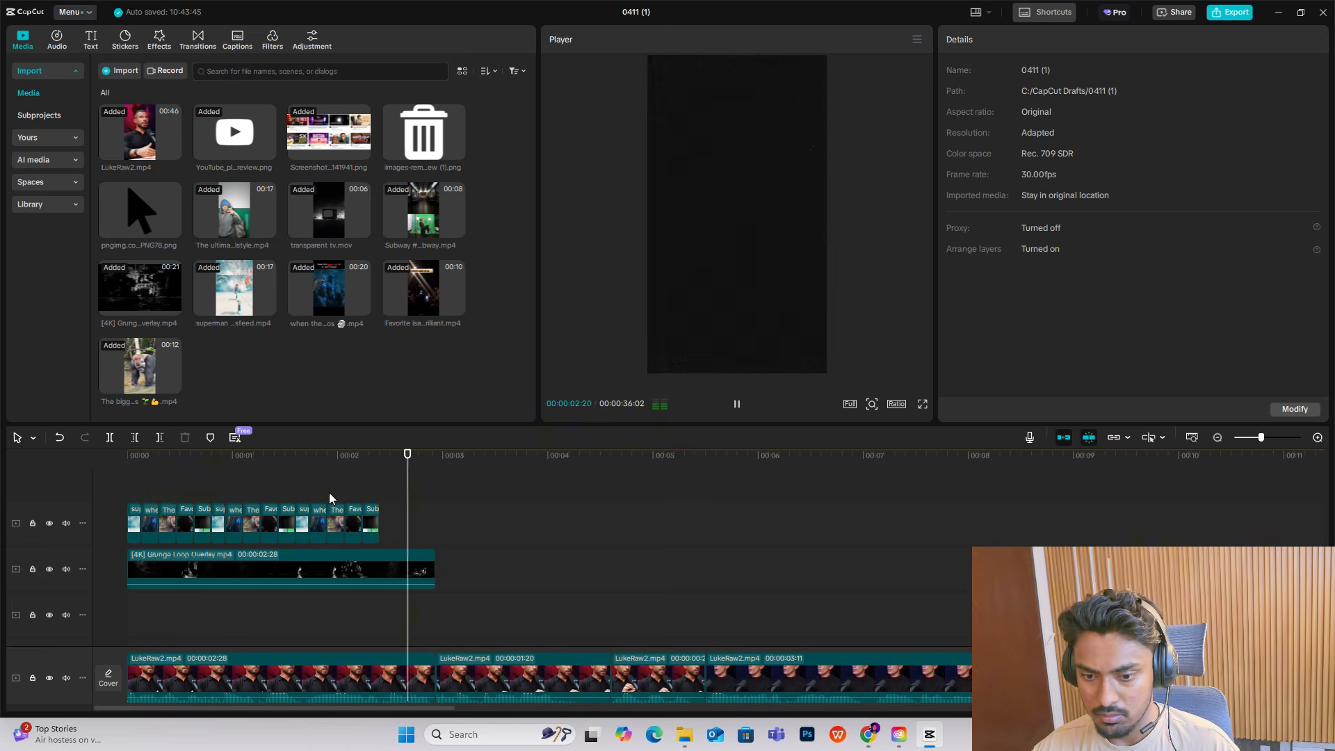
# Step: Shift the whole repeated montage along the timeline so it ends together with the grunge overlay, and play it
pyautogui.moveTo(327, 498); pyautogui.dragTo(113, 492)
pyautogui.moveTo(397, 489); pyautogui.dragTo(135, 533)
pyautogui.moveTo(290, 530); pyautogui.dragTo(346, 531)
pyautogui.click(197, 492)
pyautogui.press('space')
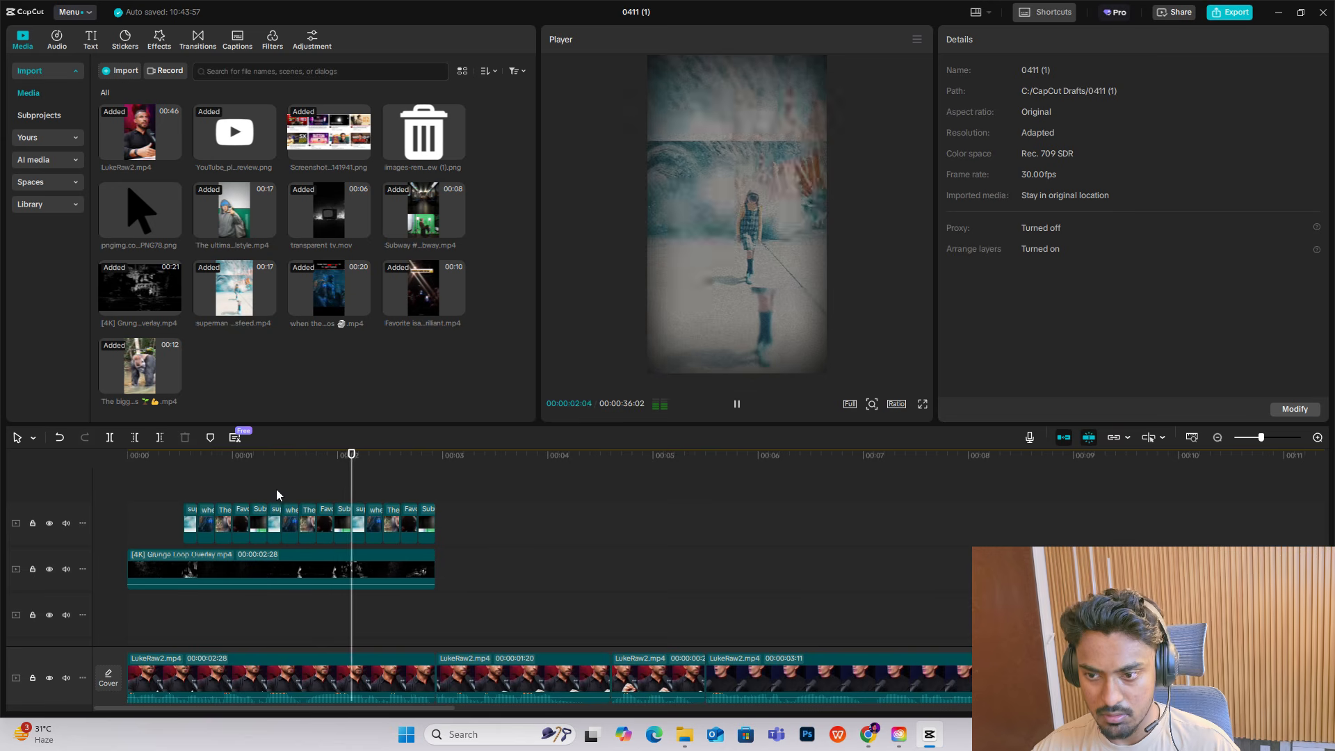
# Step: Delete the first seven clips of the repeated montage, keeping the last eight up to the end of the opening
pyautogui.click(157, 499)
pyautogui.press('space')
pyautogui.moveTo(166, 501); pyautogui.dragTo(432, 501)
pyautogui.press('Delete')
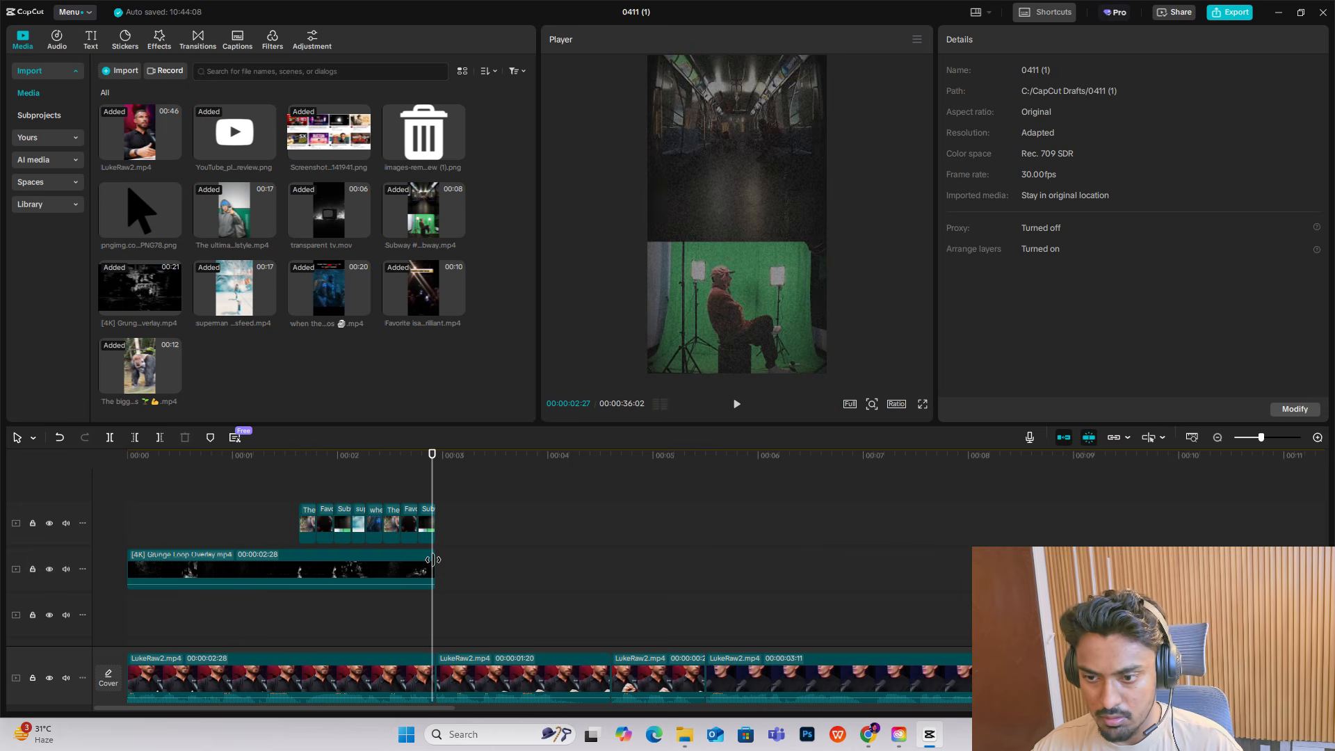
# Step: Trim the start of the grunge overlay so it lasts 00:00:01:15 and begins just before the montage
pyautogui.click(192, 511)
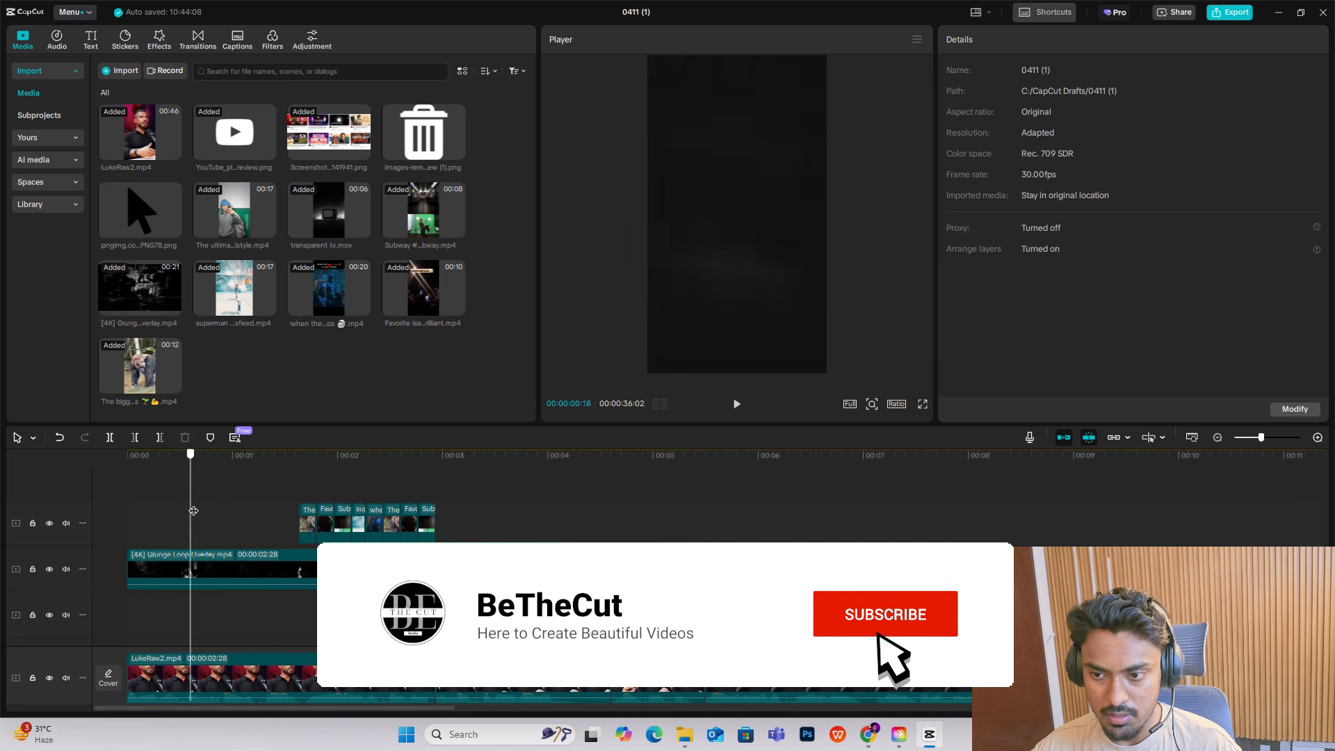
pyautogui.moveTo(193, 511); pyautogui.dragTo(277, 502)
pyautogui.click(185, 564)
pyautogui.scroll(-1, 185, 565)
pyautogui.scroll(1, 327, 505)
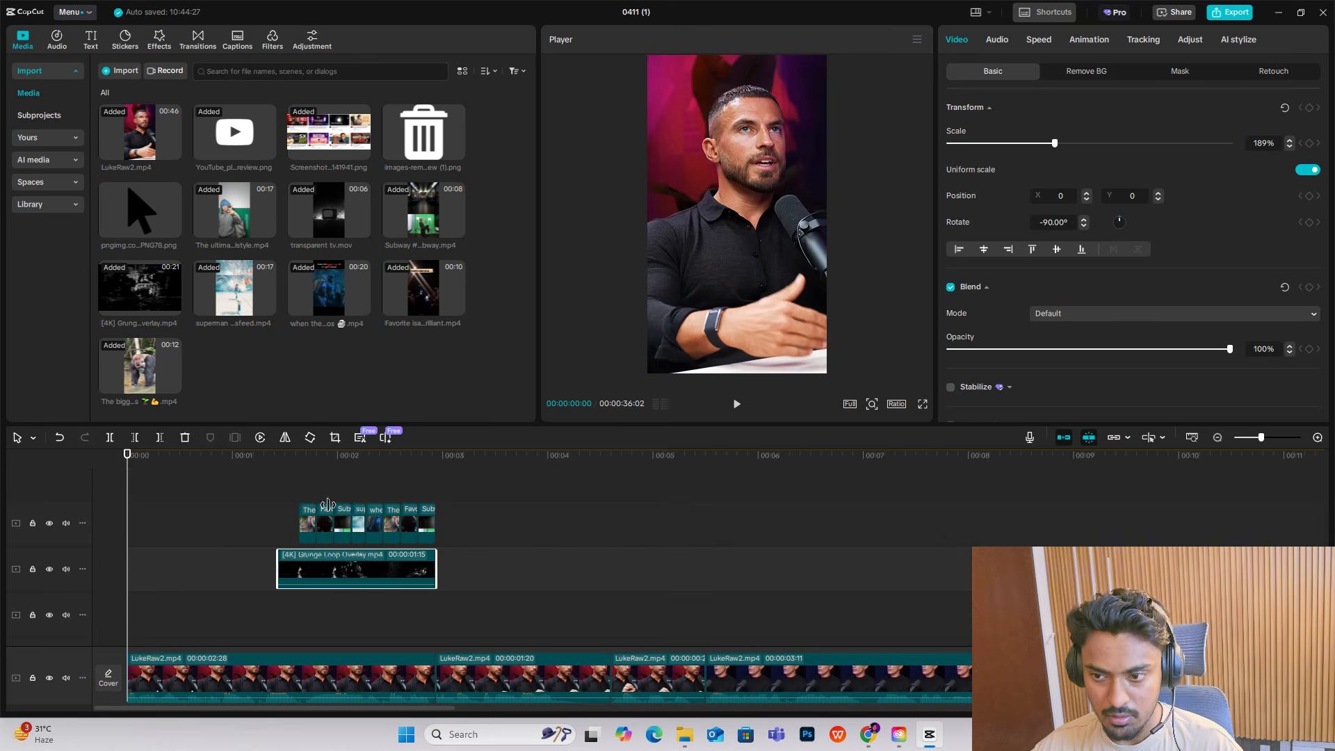
# Step: Search the effects for hazy and add the Hazy video effect over the first talking-head clip
pyautogui.scroll(-3, 185, 566)
pyautogui.click(163, 634)
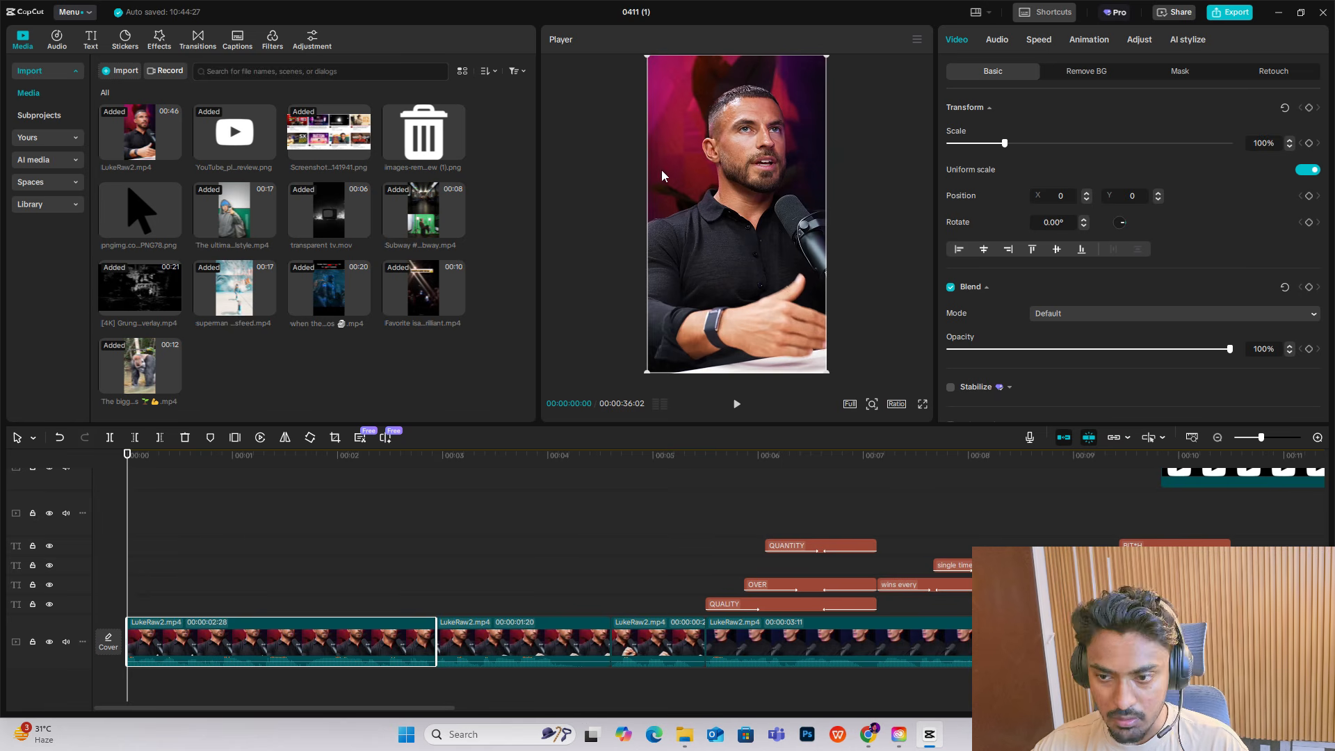
pyautogui.click(159, 43)
pyautogui.click(229, 71)
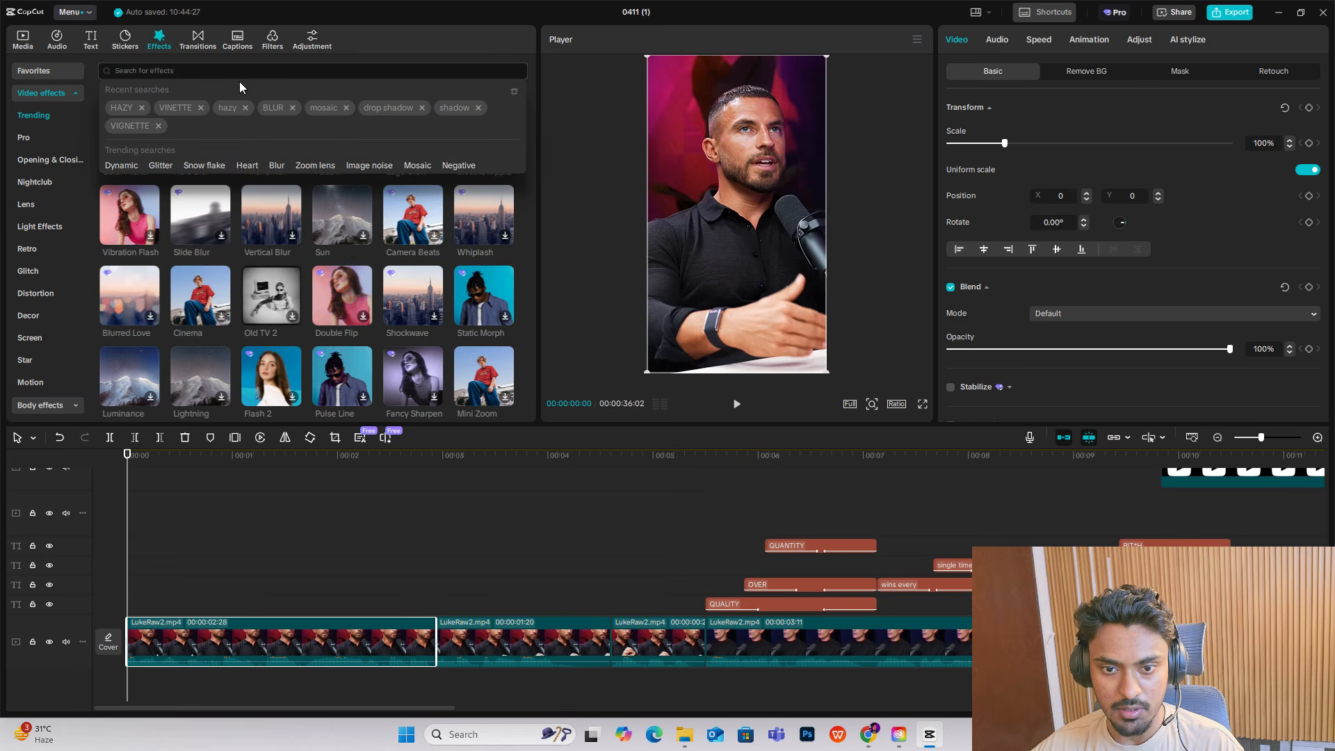
pyautogui.click(227, 107)
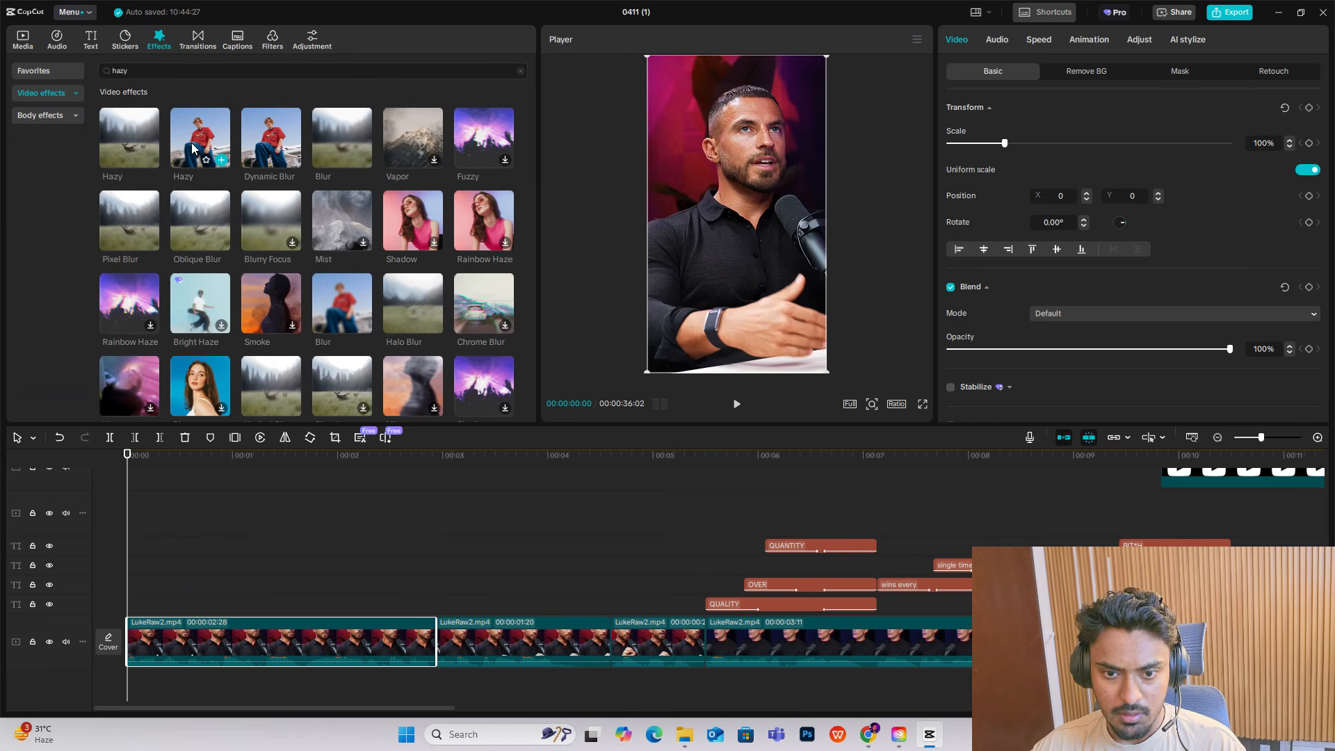
pyautogui.moveTo(237, 478); pyautogui.dragTo(237, 480)
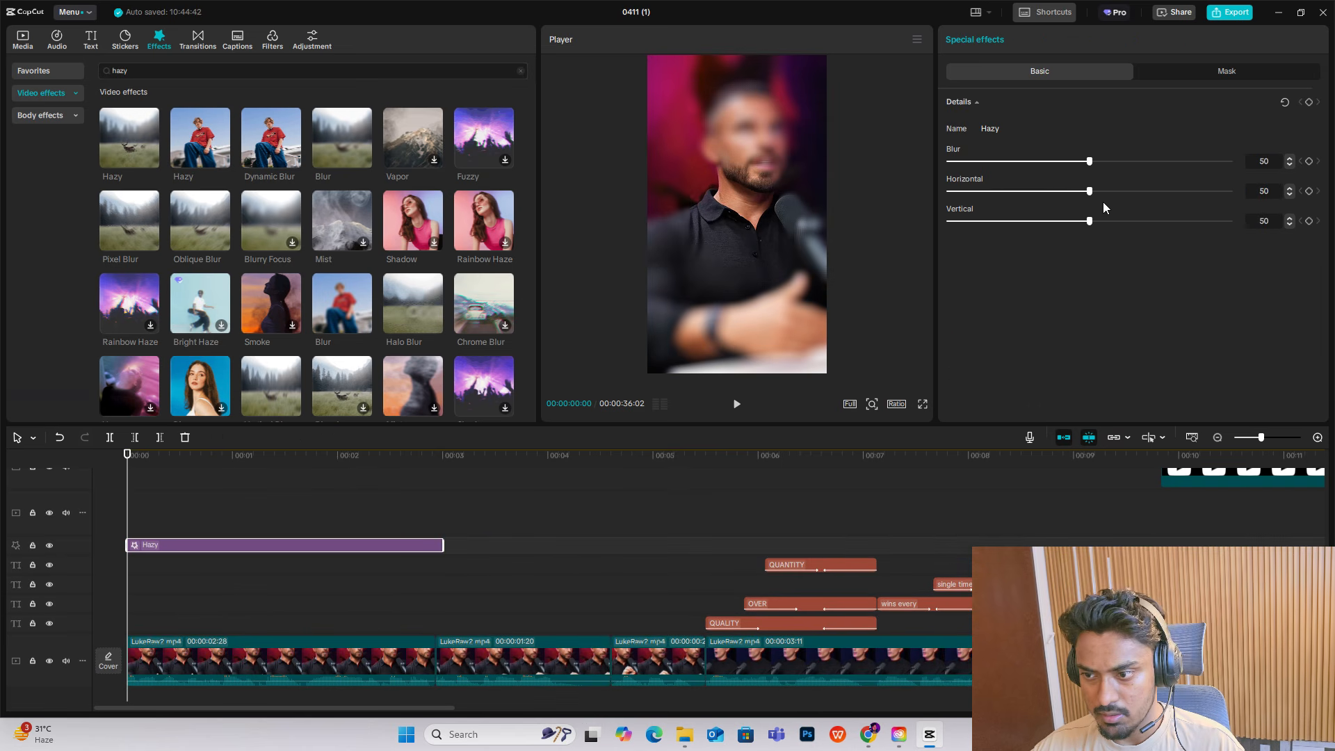
# Step: Set the Hazy effect's blur to 11, horizontal to 45 and vertical to 73
pyautogui.moveTo(1081, 161); pyautogui.dragTo(1006, 171)
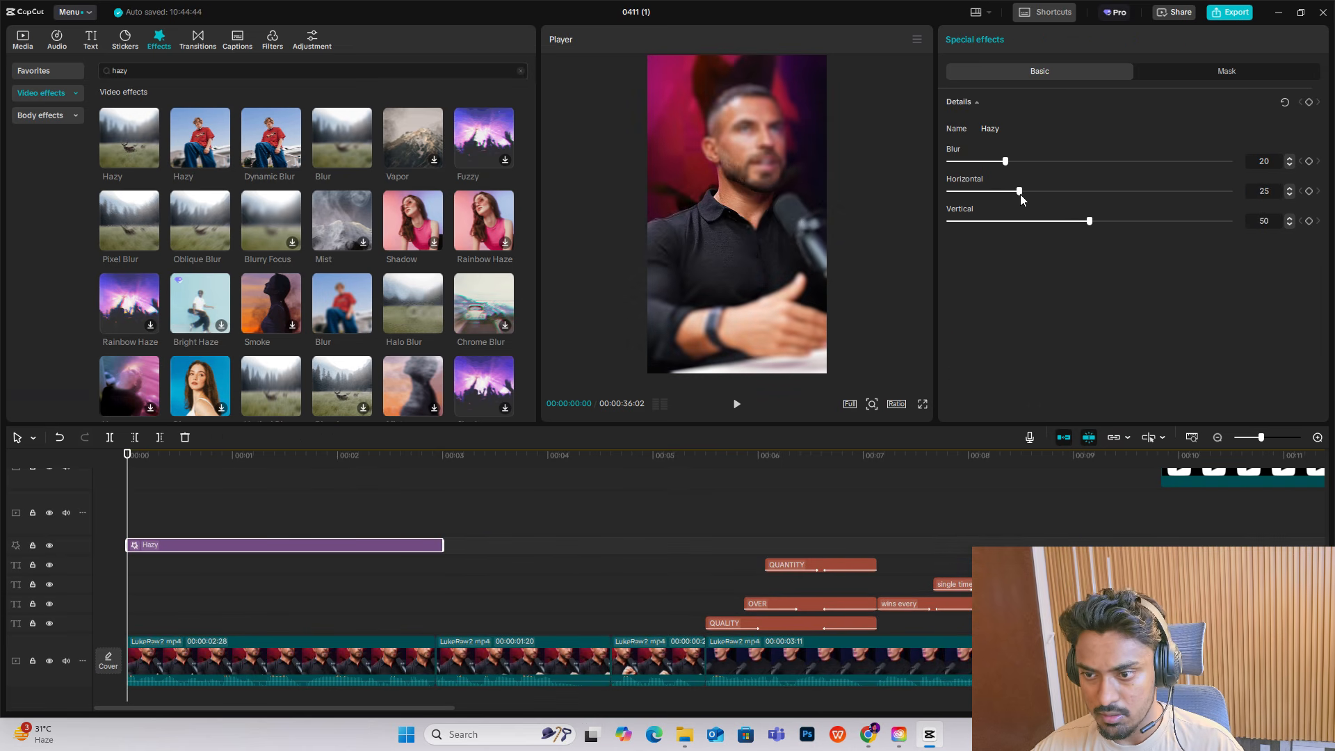
pyautogui.moveTo(1089, 220); pyautogui.dragTo(1155, 236)
pyautogui.moveTo(1006, 162); pyautogui.dragTo(970, 167)
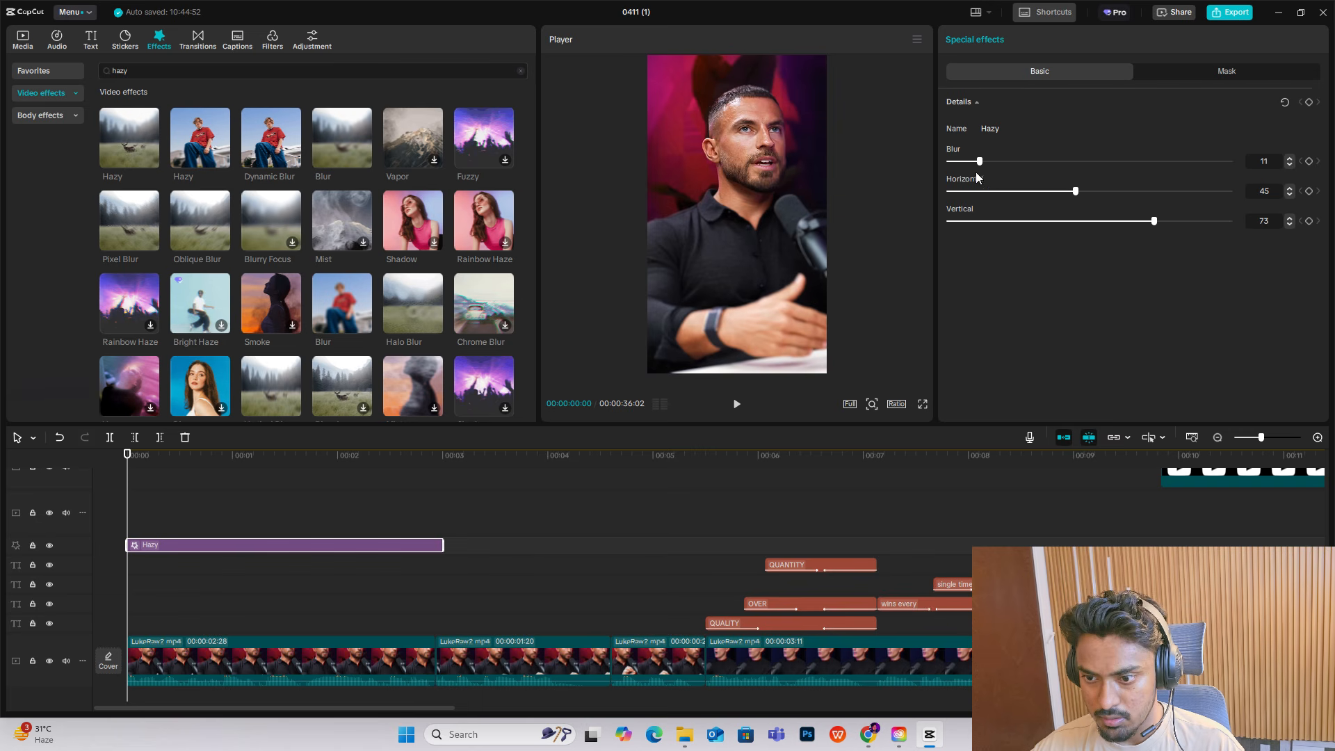
# Step: Add the Blur video effect over the first talking-head clip and keyframe its blur from 50 at the start to 0 at 00:00:00:23
pyautogui.scroll(-1, 164, 528)
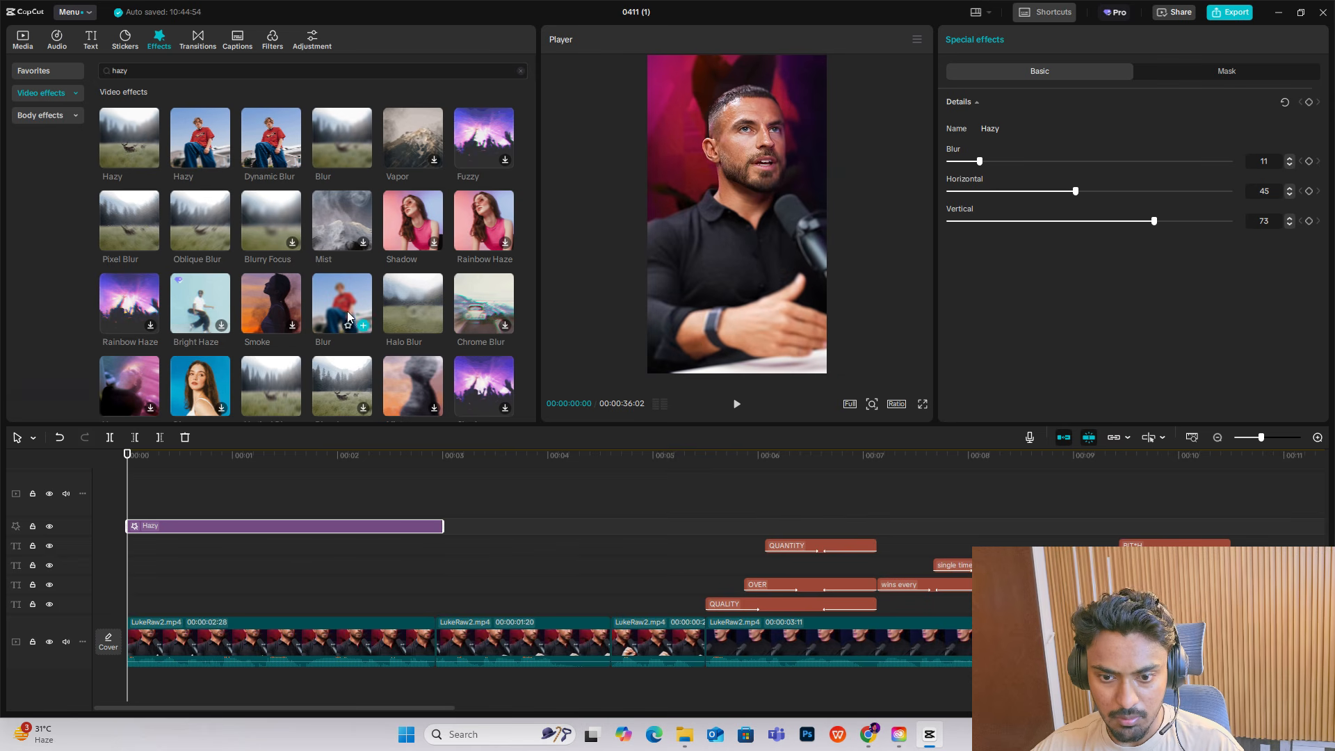
pyautogui.moveTo(348, 317); pyautogui.dragTo(139, 480)
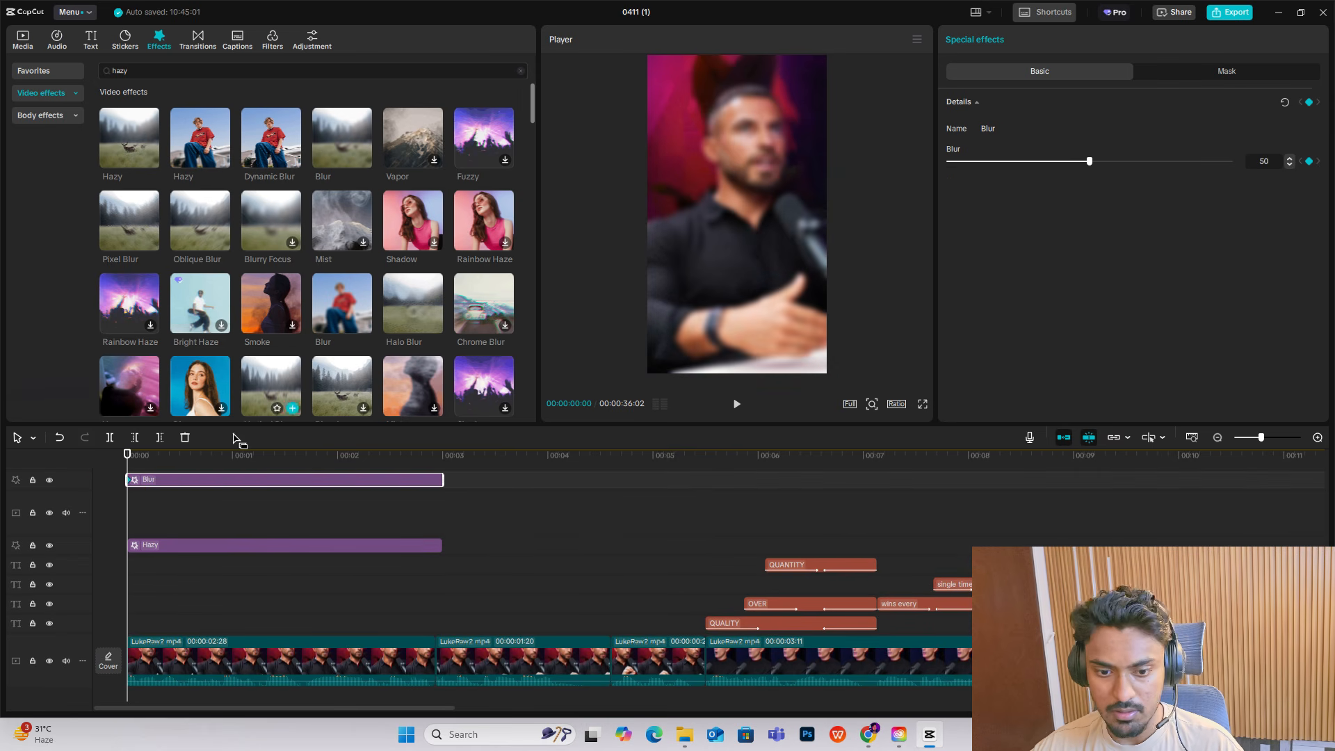
pyautogui.moveTo(128, 463); pyautogui.dragTo(208, 481)
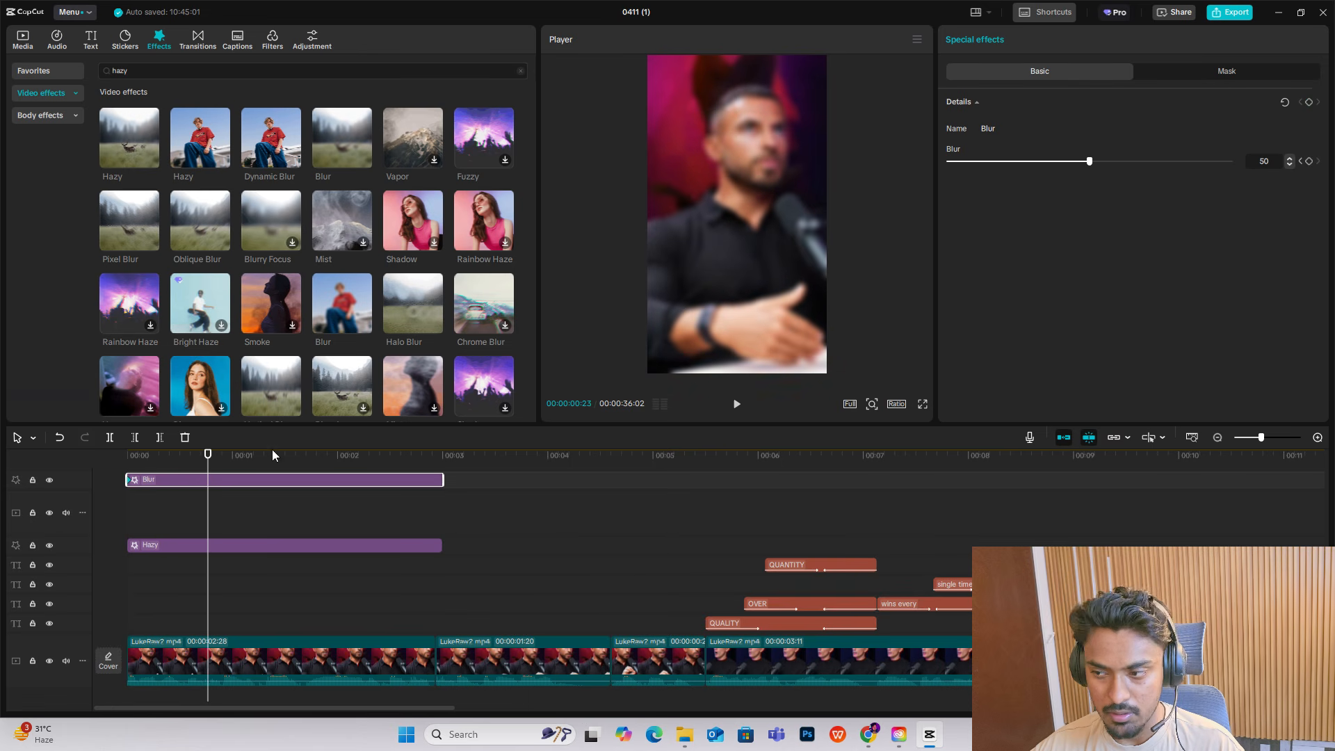
pyautogui.moveTo(1064, 161); pyautogui.dragTo(947, 161)
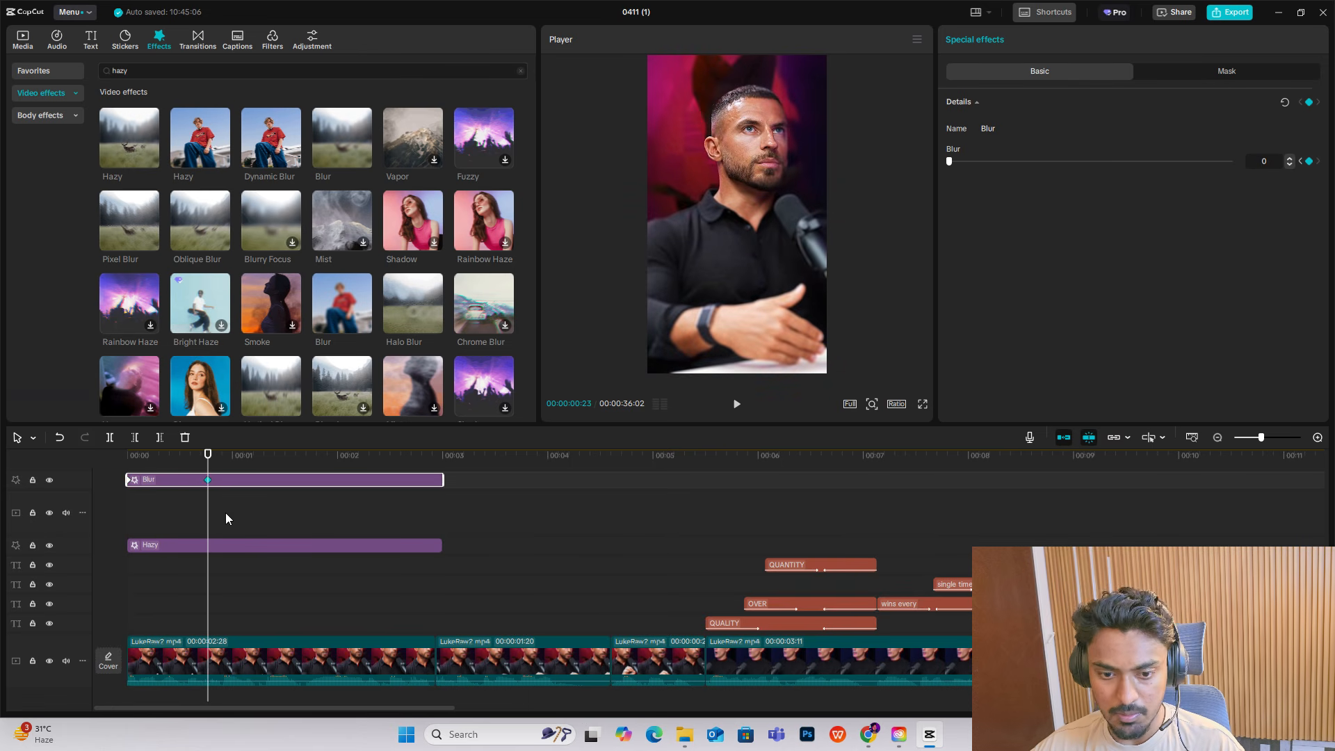
# Step: Apply a decelerating ease-out preset curve to the Blur effect's keyframes
pyautogui.hotkey('alt', 'k')
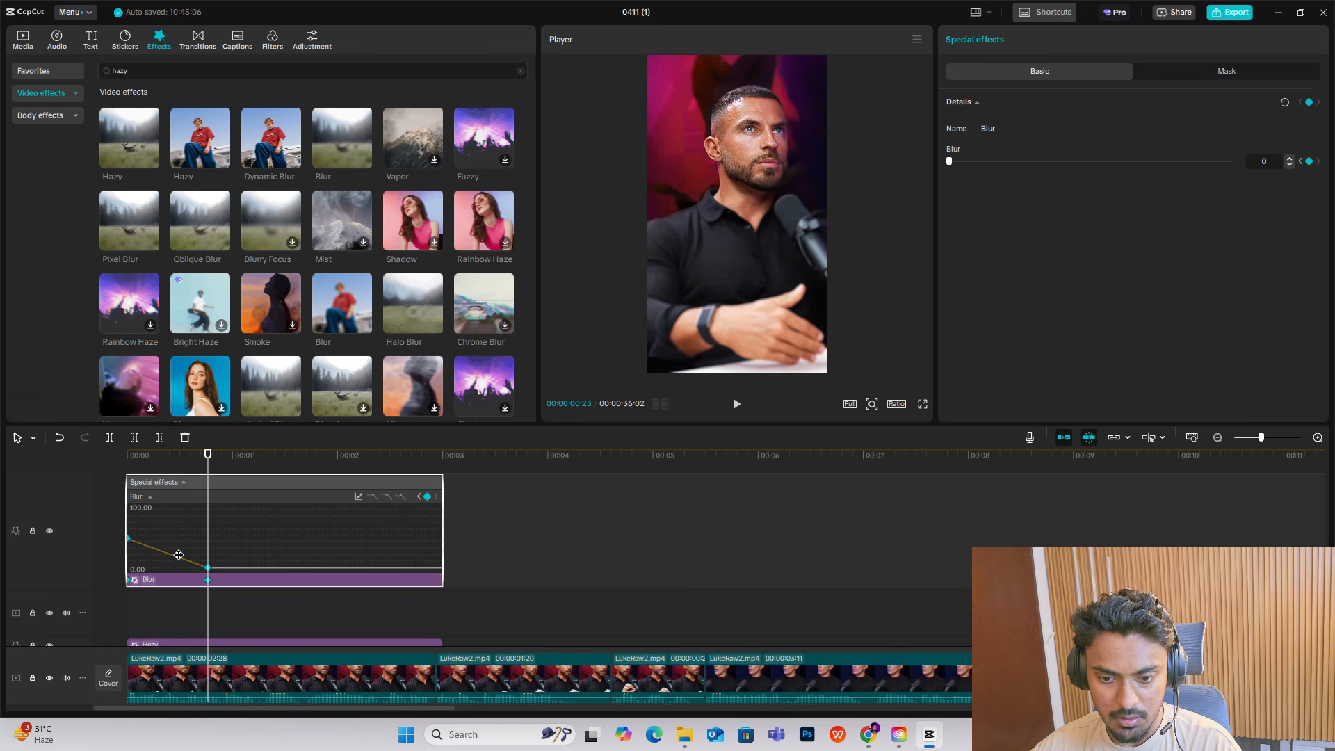
pyautogui.click(357, 498)
pyautogui.click(463, 604)
pyautogui.click(633, 497)
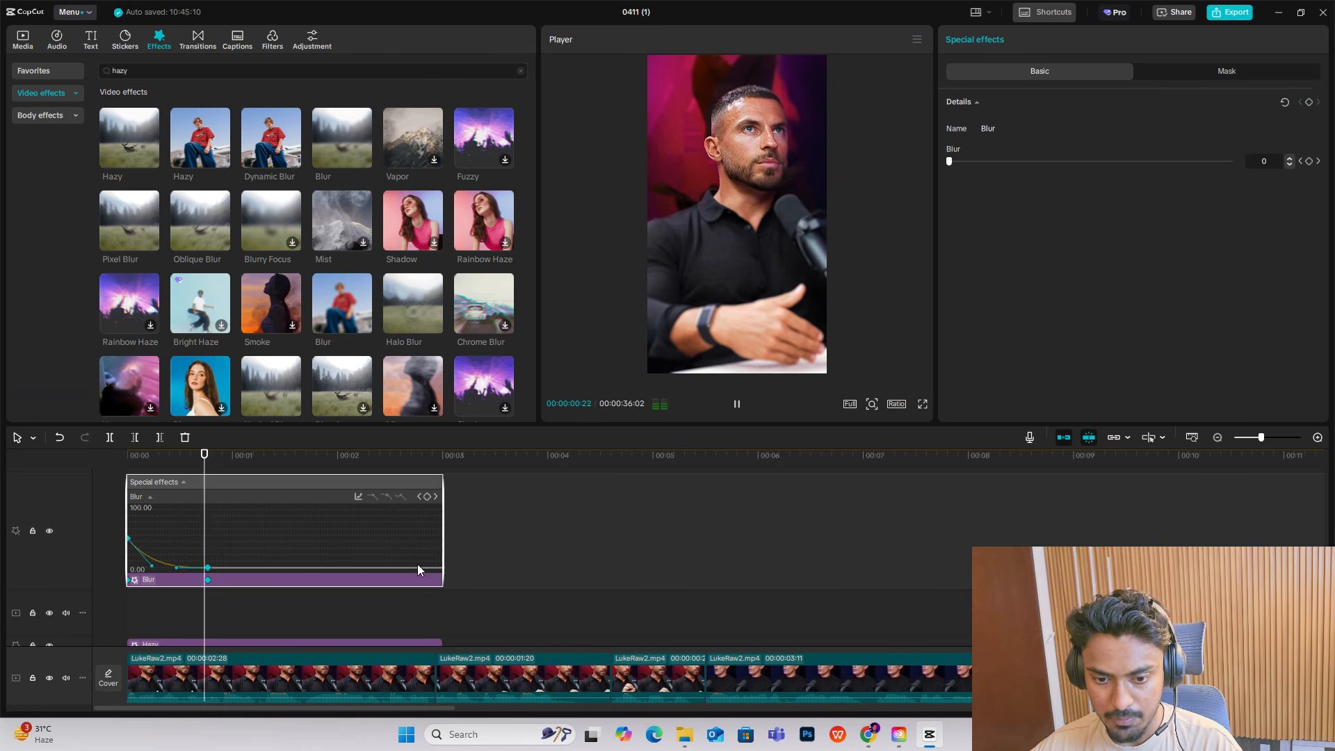
pyautogui.hotkey('alt', 'k')
# Step: Keyframe the first talking-head clip's transform so its scale goes from 141% at the start to 100% at 00:00:00:23
pyautogui.scroll(-5, 313, 547)
pyautogui.moveTo(208, 558); pyautogui.dragTo(49, 566)
pyautogui.click(205, 640)
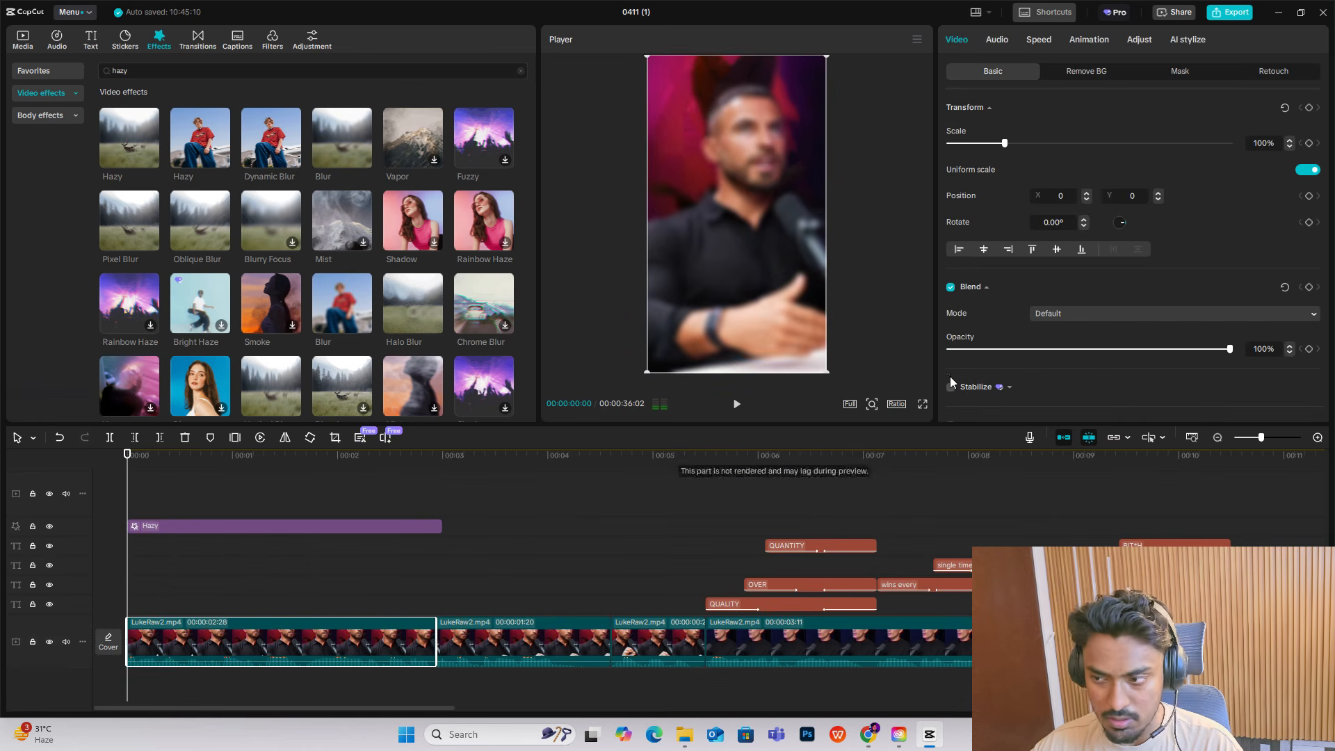
pyautogui.moveTo(128, 549); pyautogui.dragTo(187, 581)
pyautogui.scroll(2, 200, 573)
pyautogui.click(201, 554)
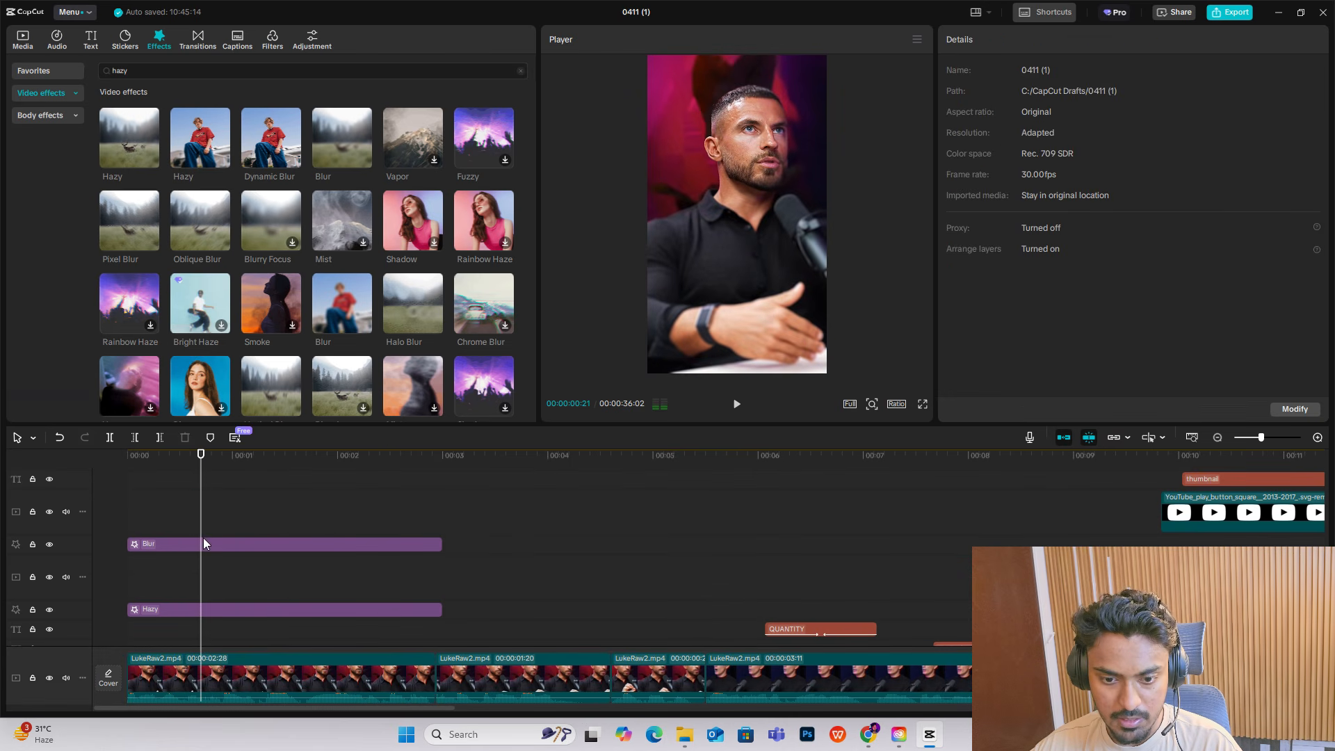
pyautogui.click(195, 540)
pyautogui.moveTo(202, 527); pyautogui.dragTo(207, 527)
pyautogui.scroll(-2, 214, 546)
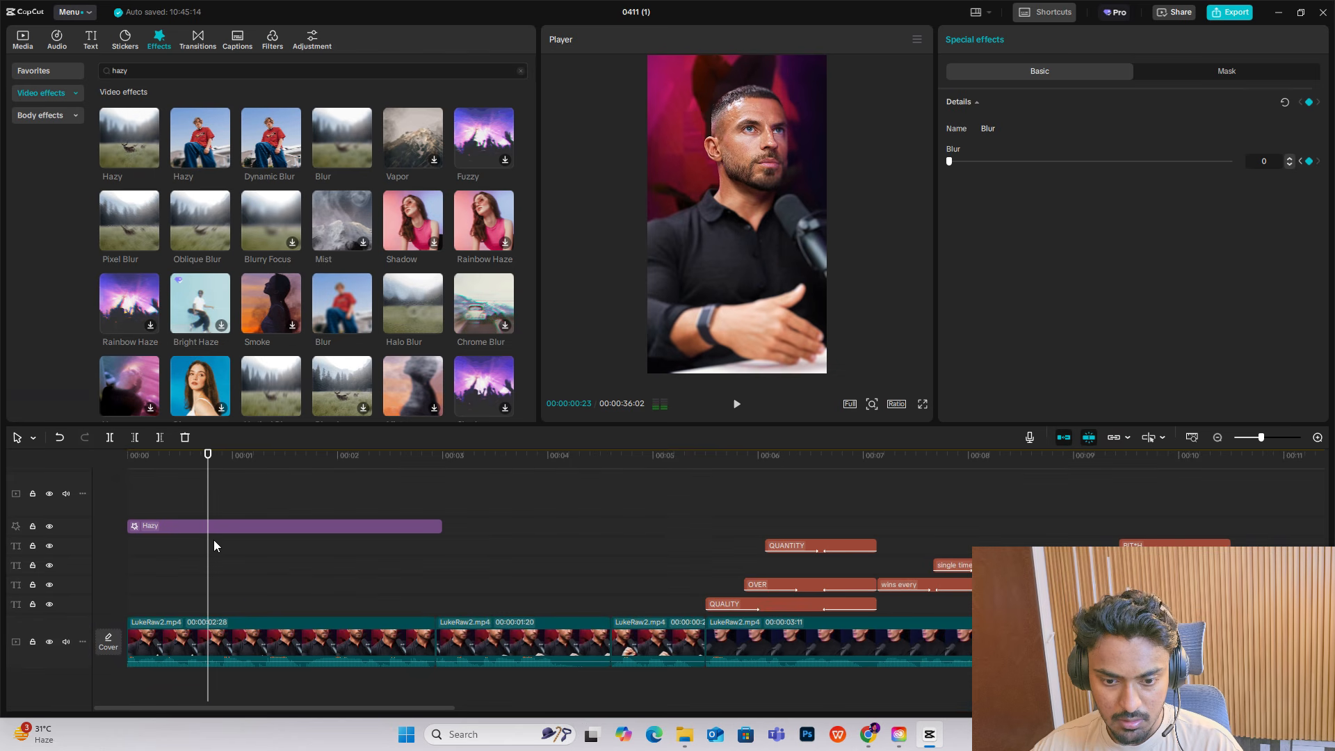
pyautogui.click(230, 634)
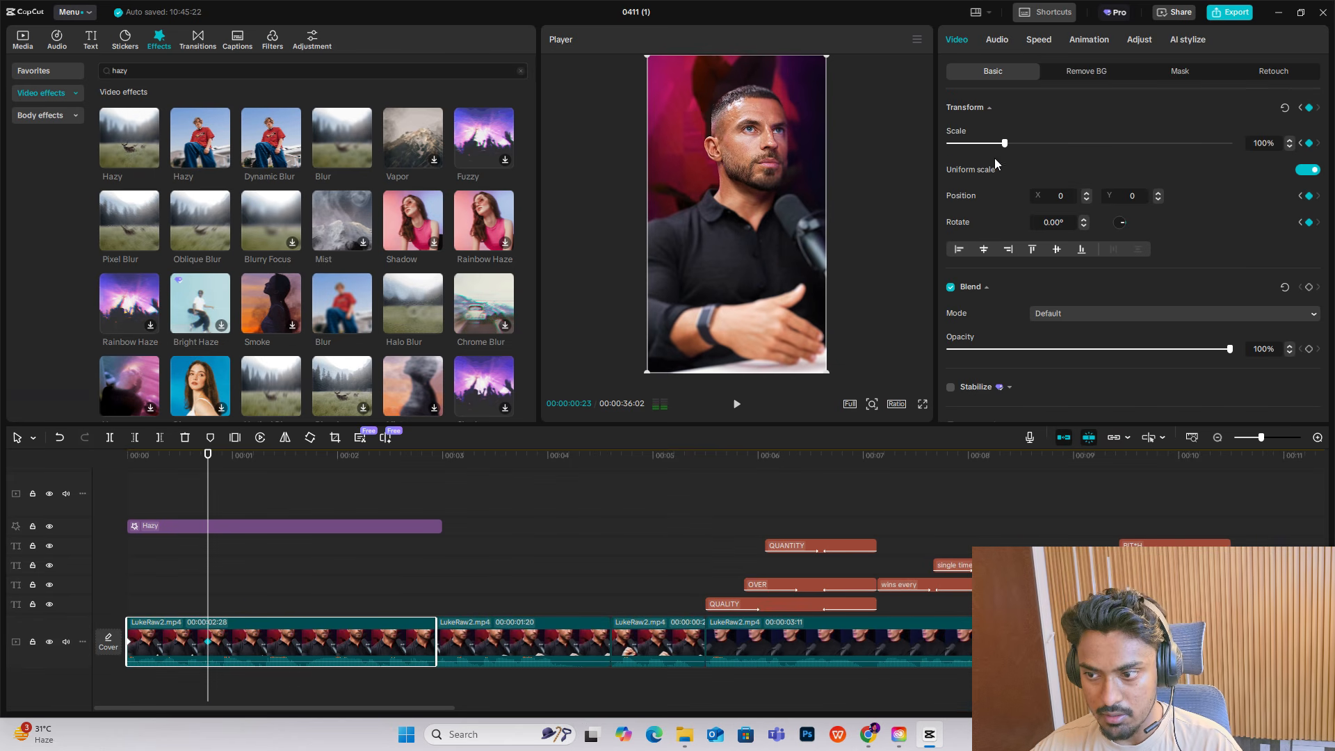
pyautogui.moveTo(207, 548); pyautogui.dragTo(92, 543)
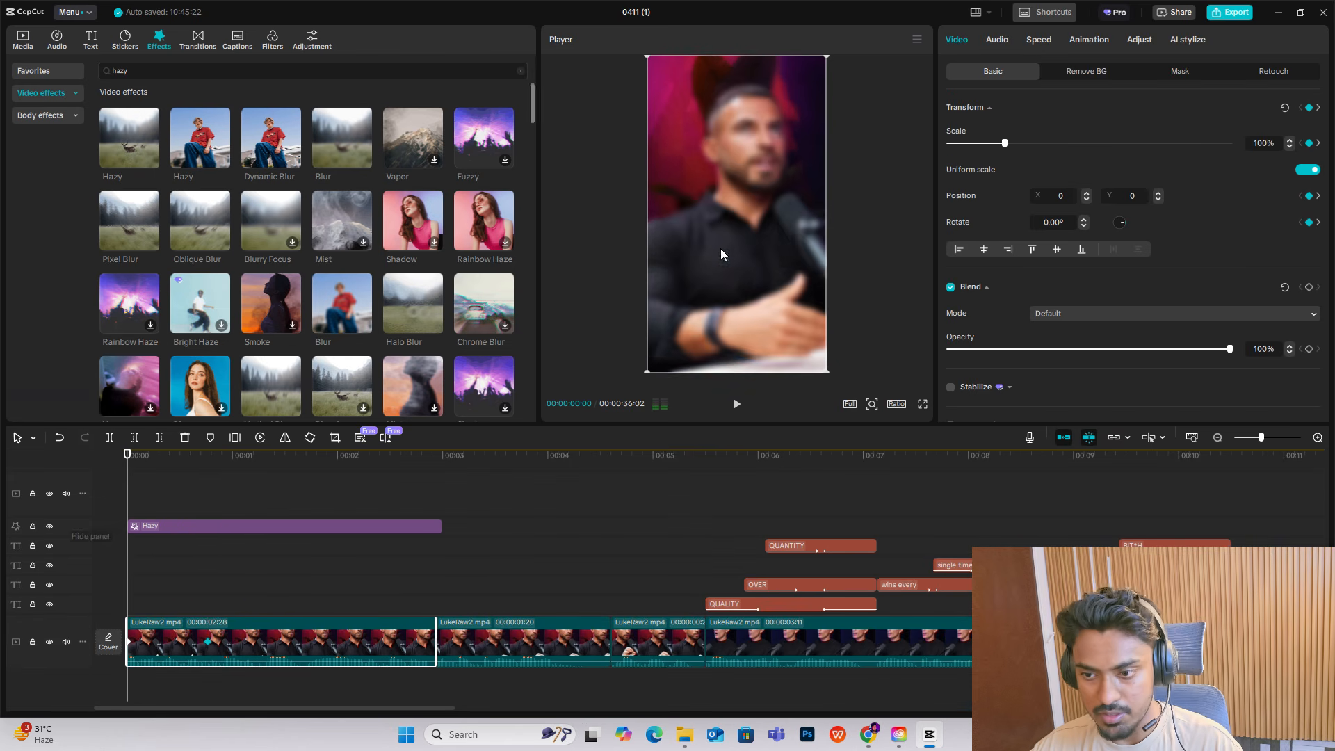
pyautogui.moveTo(827, 372); pyautogui.dragTo(915, 448)
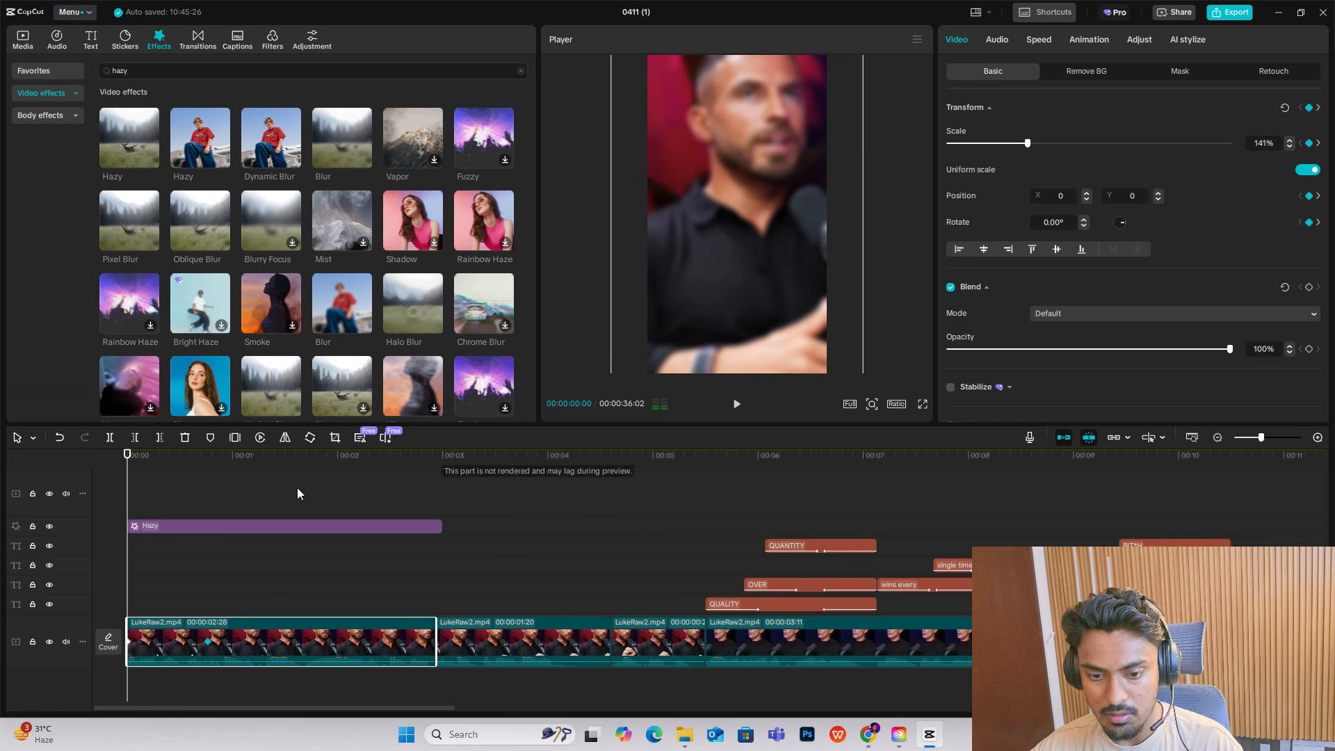
# Step: Apply the Cubic Out preset curve to the first talking-head clip's scale keyframes
pyautogui.hotkey('alt', 'k')
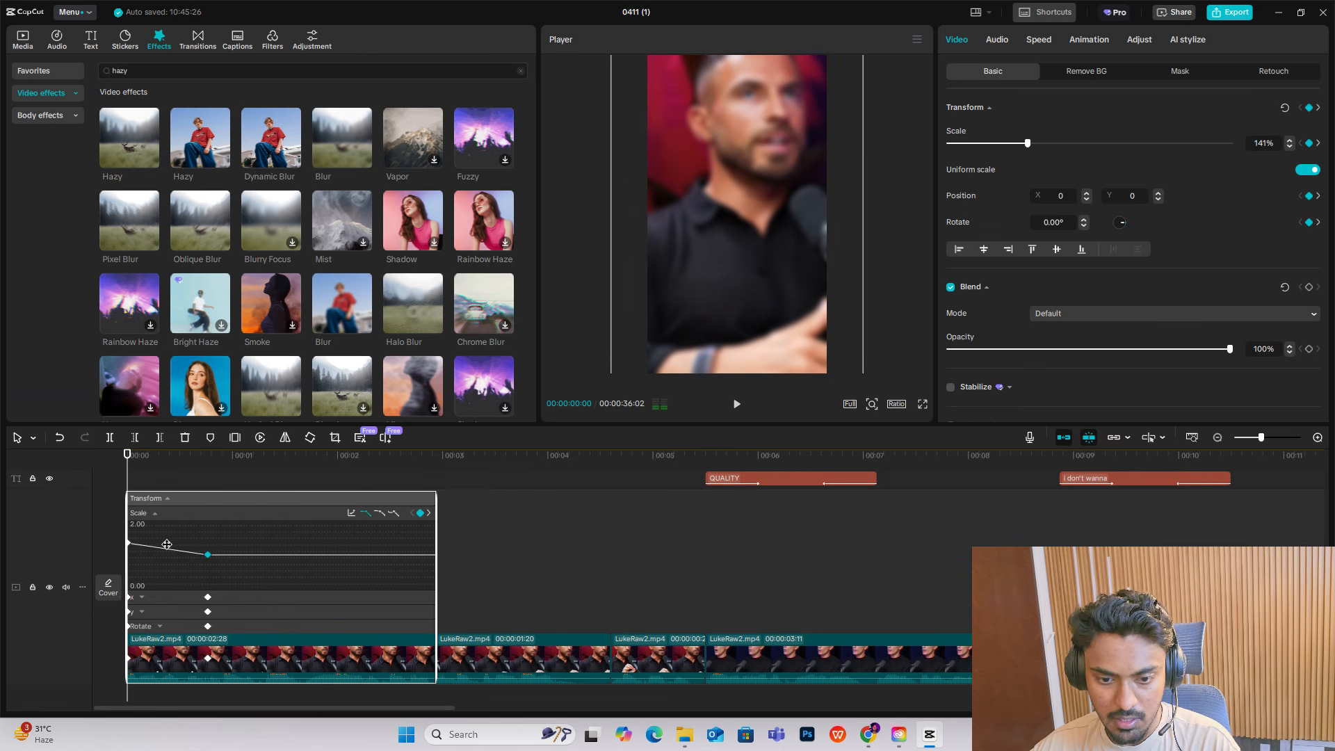
pyautogui.click(347, 513)
pyautogui.click(182, 582)
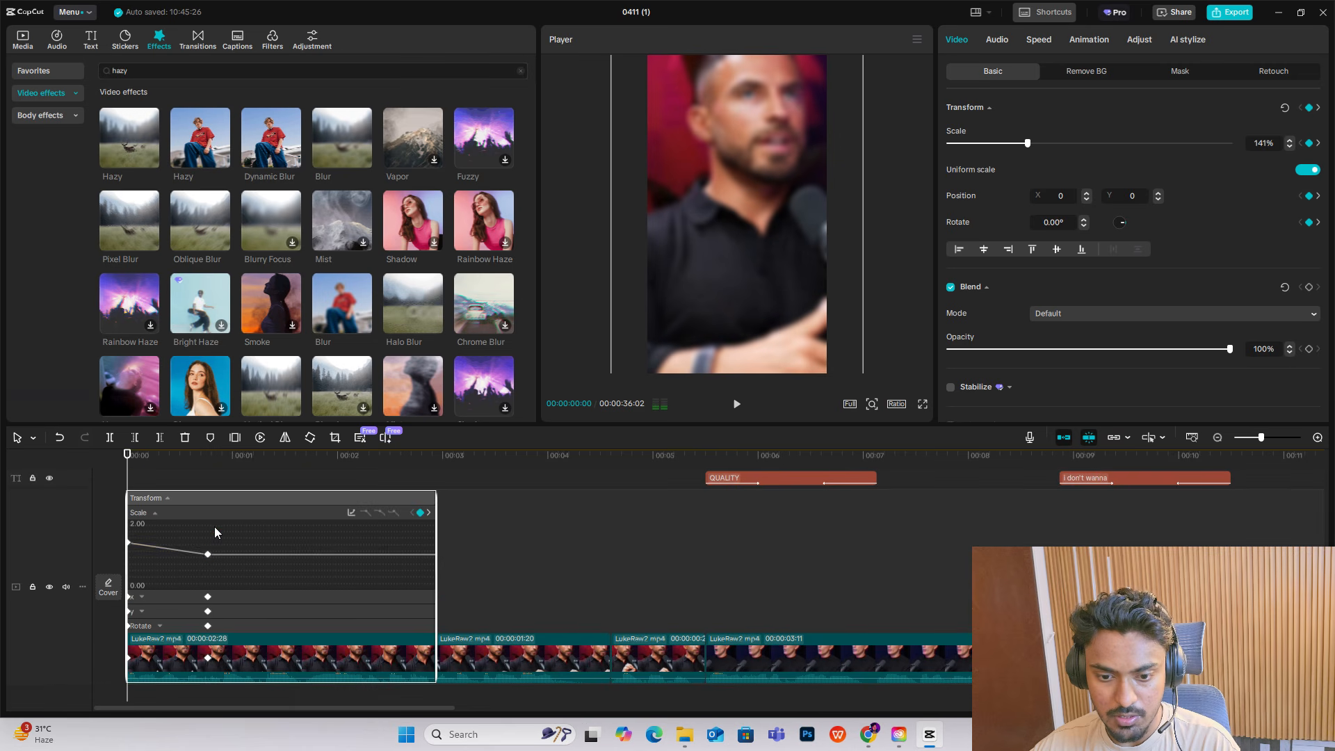
pyautogui.click(351, 513)
pyautogui.click(443, 602)
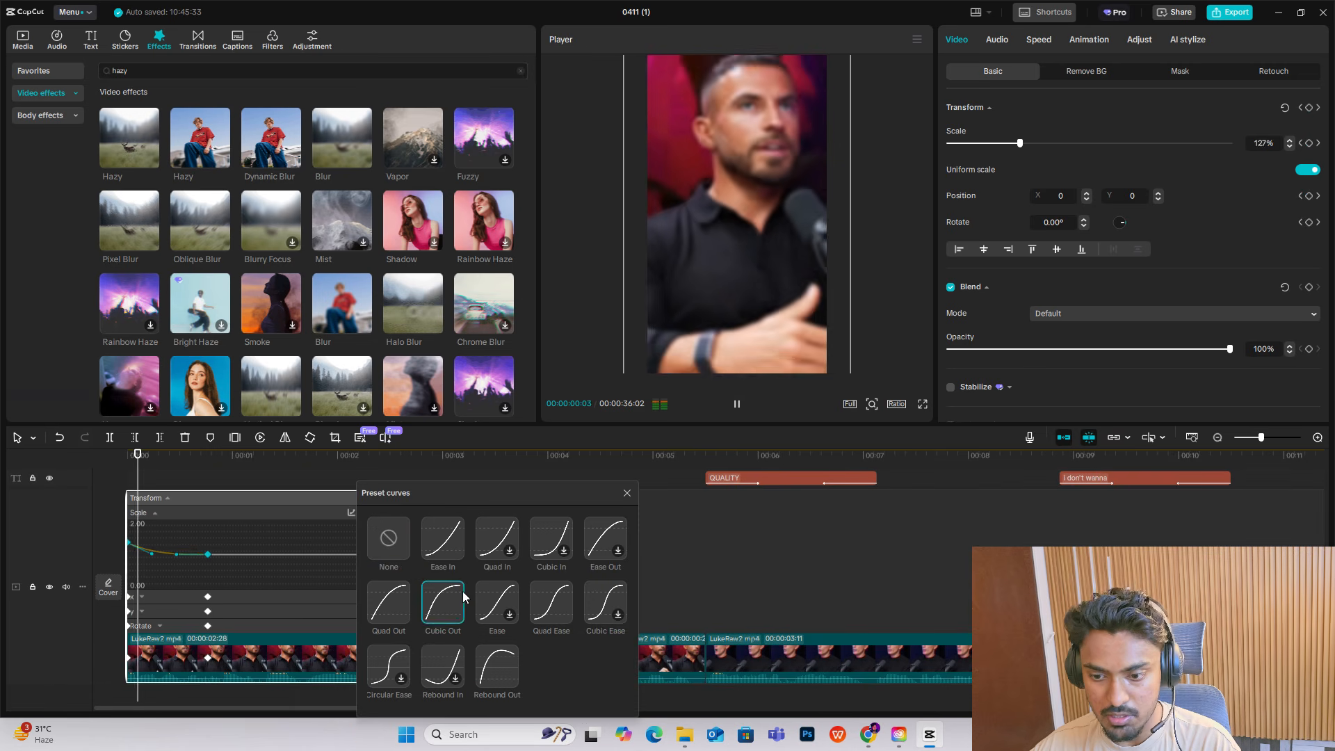
pyautogui.click(624, 493)
pyautogui.click(169, 597)
pyautogui.click(164, 611)
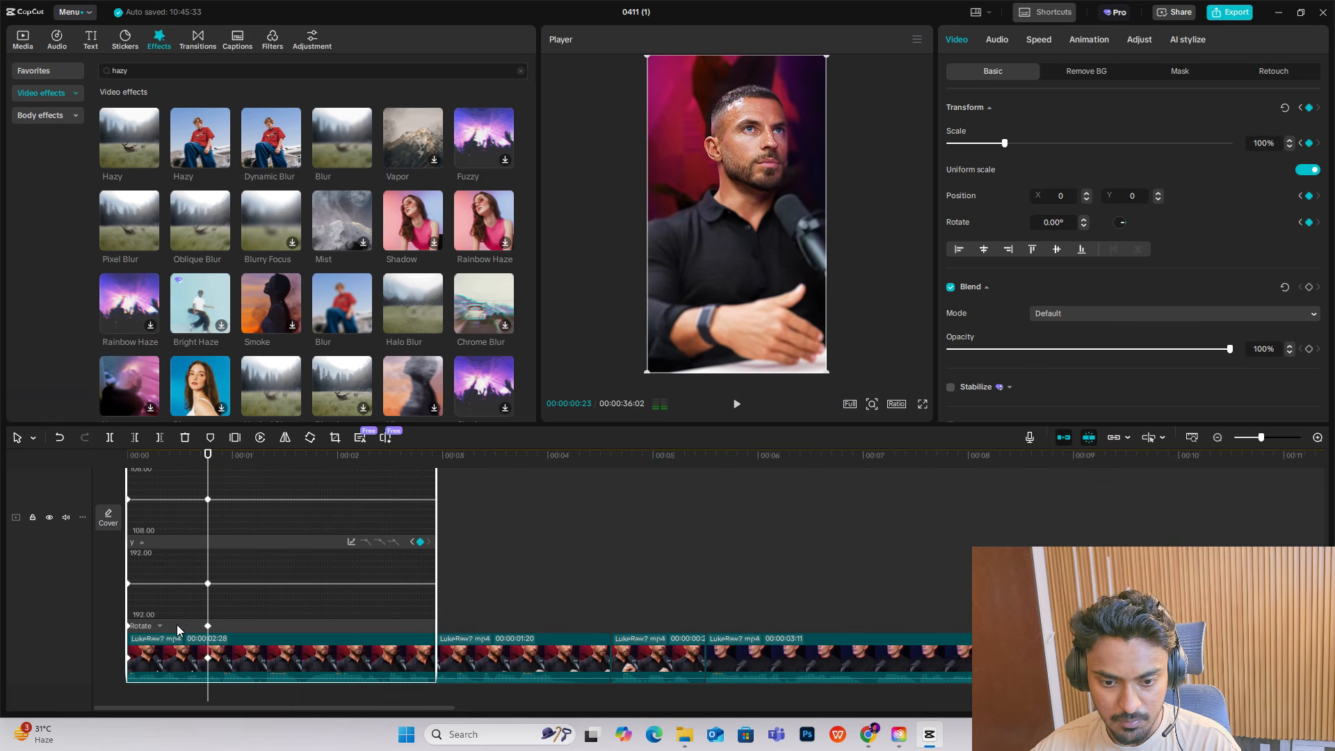
pyautogui.click(177, 626)
pyautogui.hotkey('alt', 'k')
# Step: Play back the opening to check the animated blur and zoom-out leading into the masked clip montage
pyautogui.click(106, 516)
pyautogui.press('space')
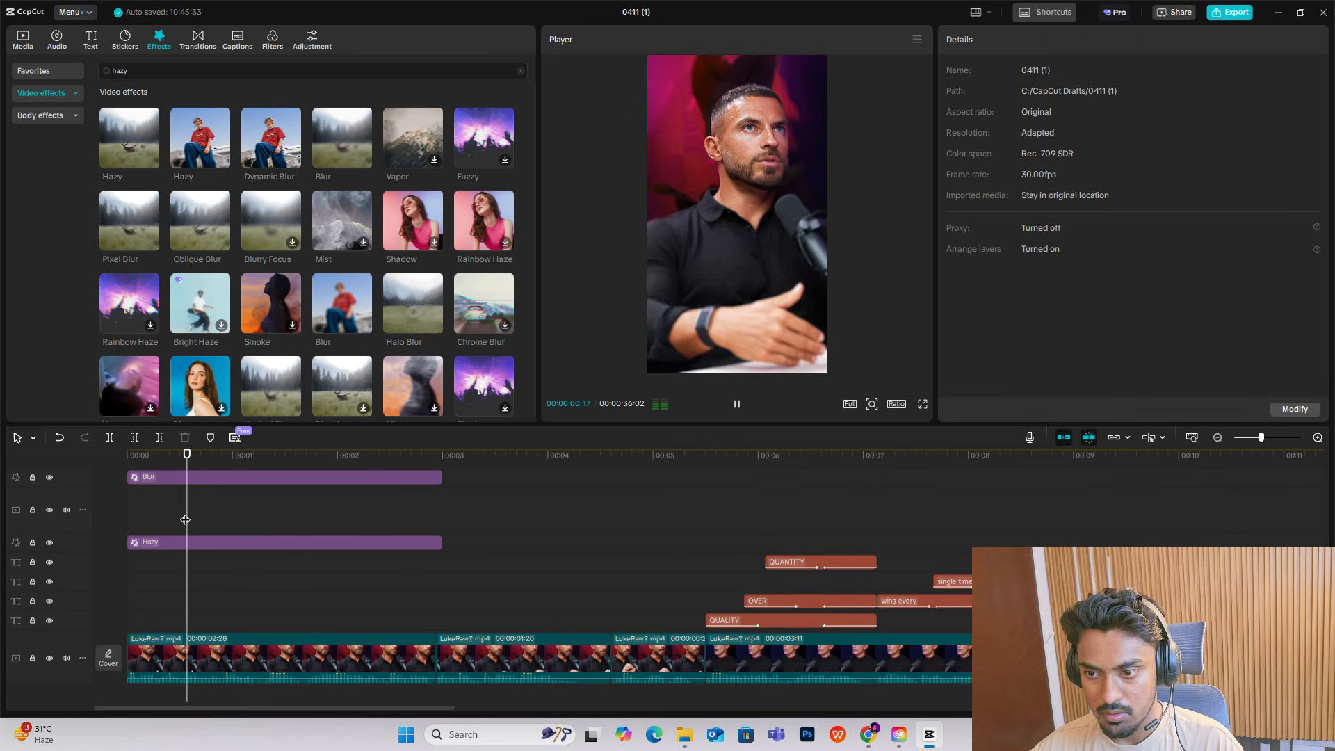
pyautogui.press('space')
pyautogui.scroll(2, 255, 530)
pyautogui.press('space')
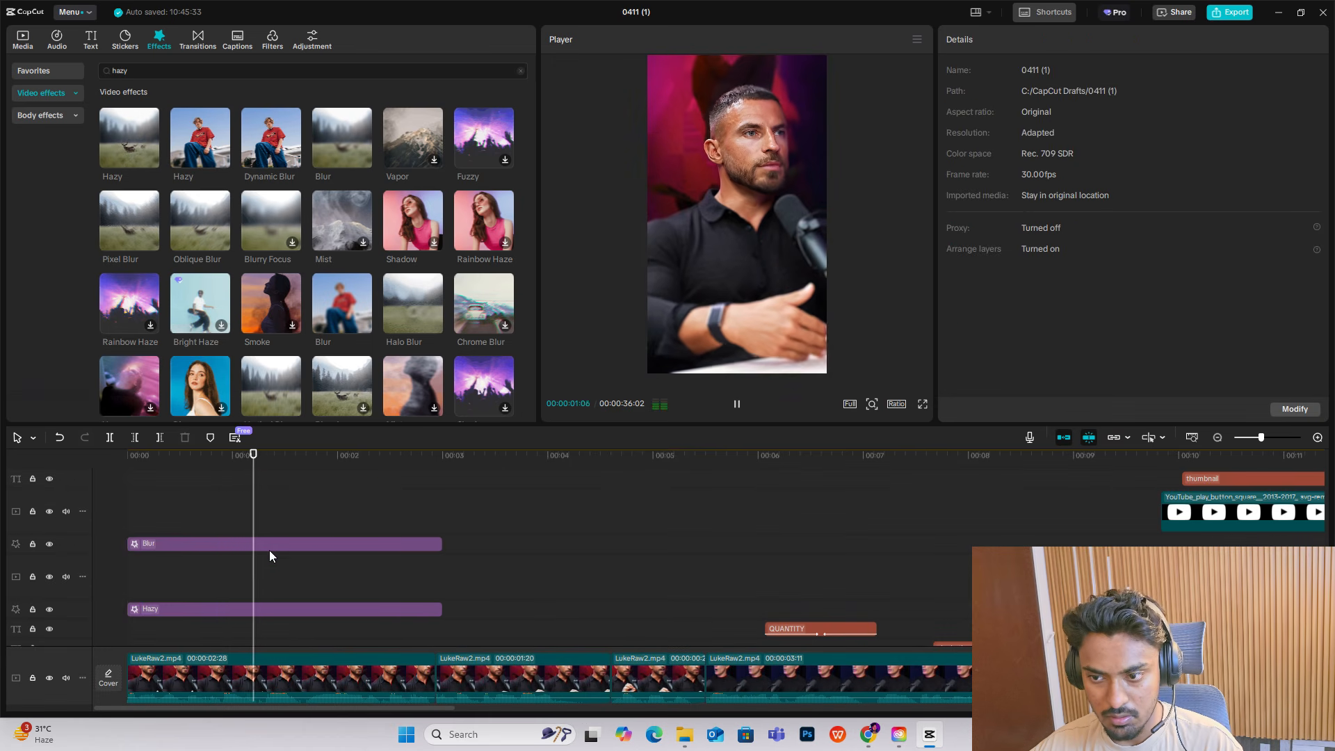
pyautogui.press('space')
pyautogui.scroll(2, 306, 543)
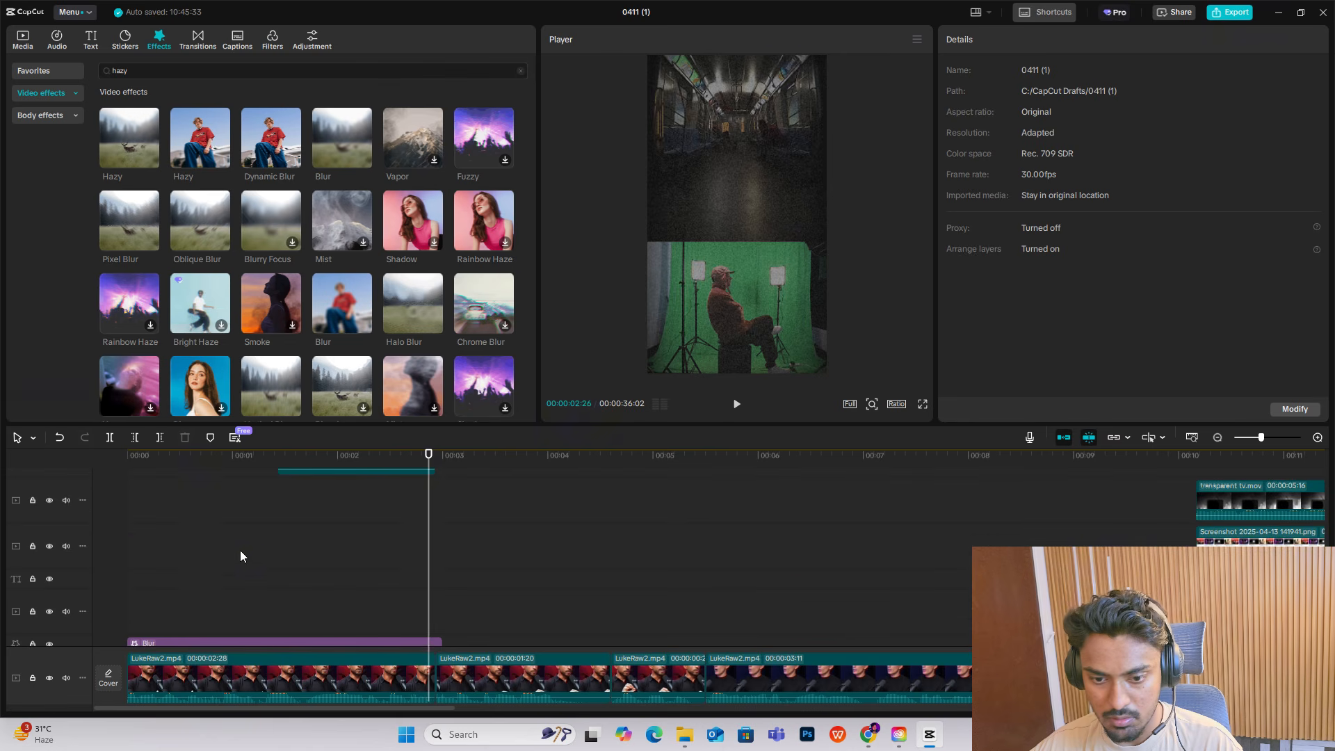
pyautogui.moveTo(226, 551); pyautogui.dragTo(15, 556)
pyautogui.press('space')
pyautogui.scroll(-2, 273, 549)
pyautogui.press('space')
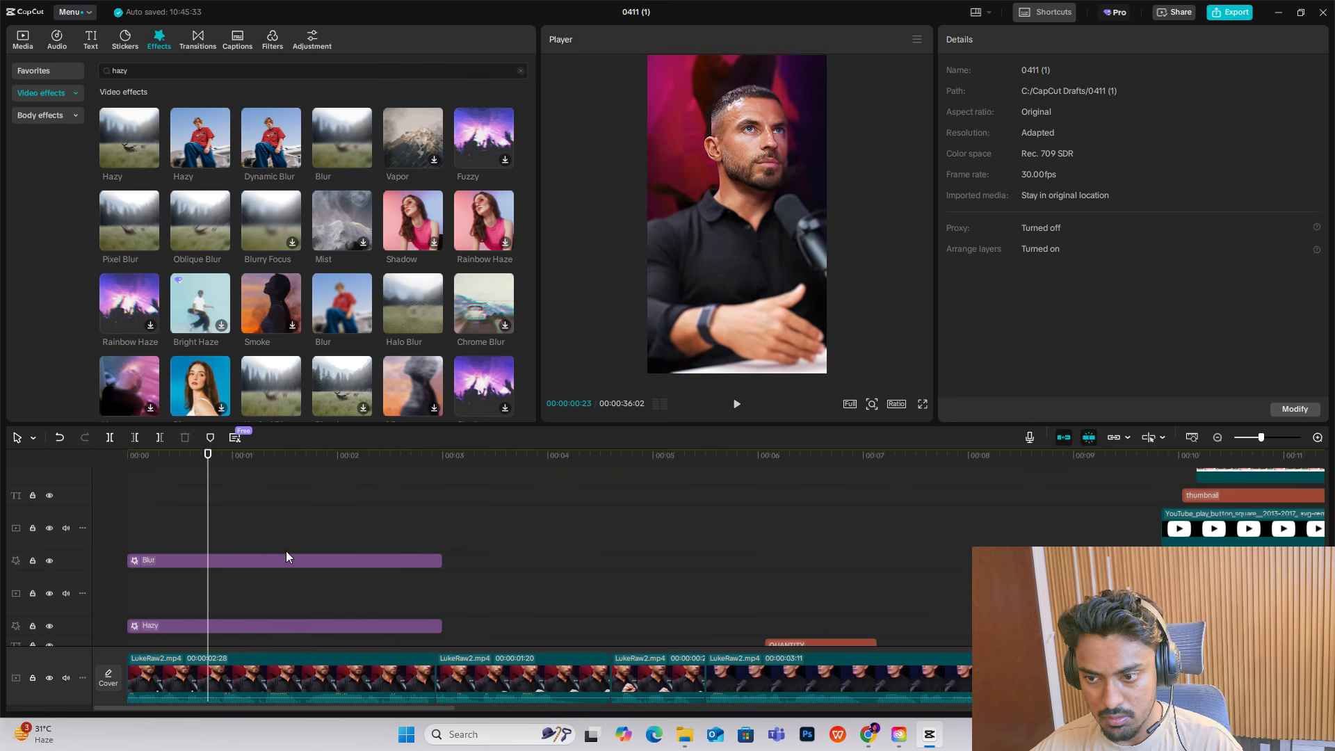
# Step: Add the YouTube play button image at the start, move it down to Y -407, and trim it to end at 00:00:00:23
pyautogui.scroll(-5, 290, 549)
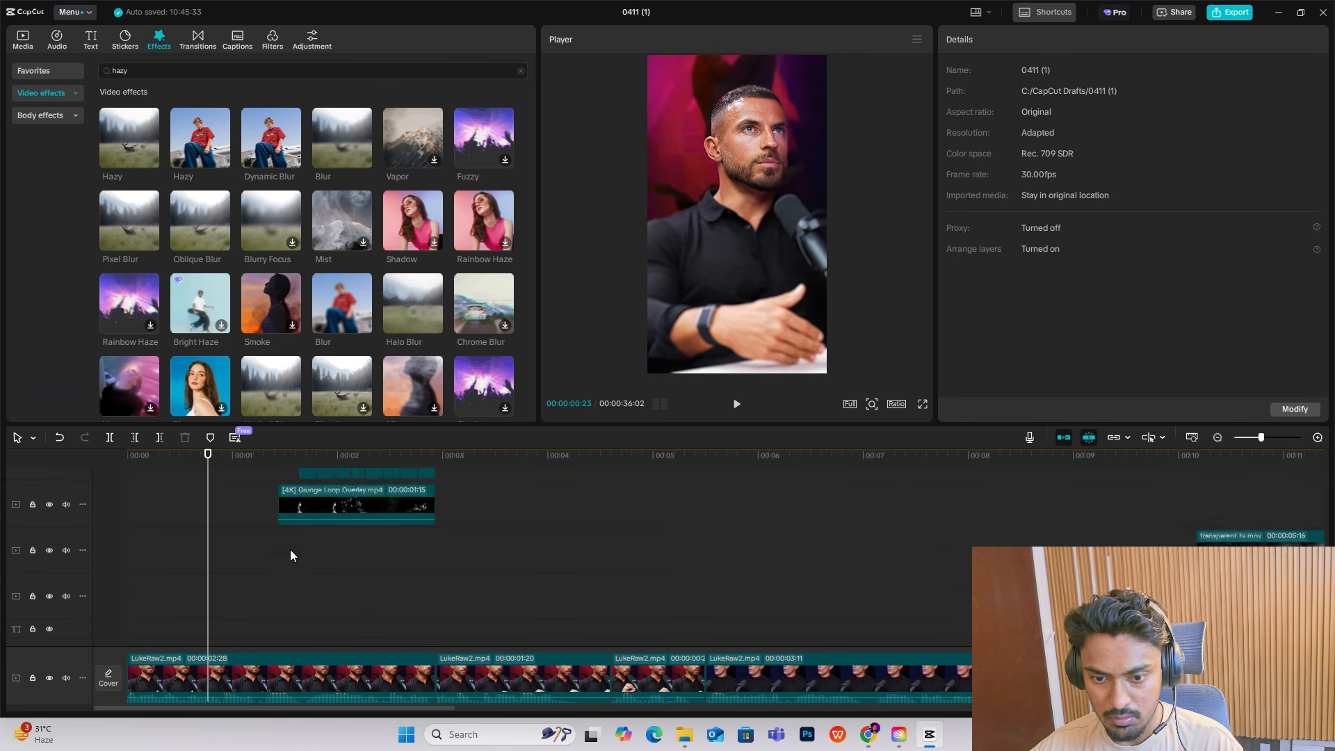
pyautogui.click(19, 46)
pyautogui.moveTo(234, 135); pyautogui.dragTo(123, 509)
pyautogui.moveTo(736, 235); pyautogui.dragTo(737, 269)
pyautogui.moveTo(653, 525); pyautogui.dragTo(208, 526)
pyautogui.click(174, 491)
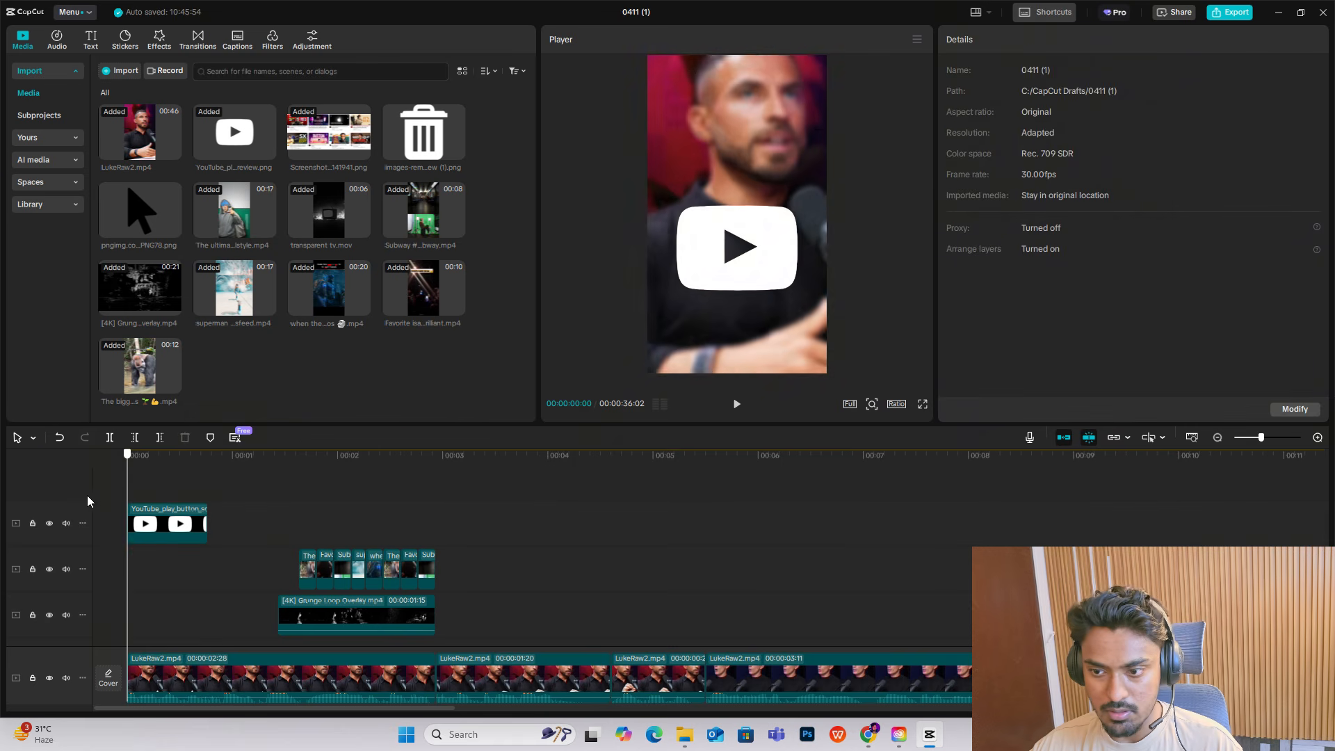
# Step: Duplicate the play button image beneath the original and offset the lower copy slightly right and down
pyautogui.click(187, 535)
pyautogui.hotkey('ctrl', 'c')
pyautogui.hotkey('ctrl', 'v')
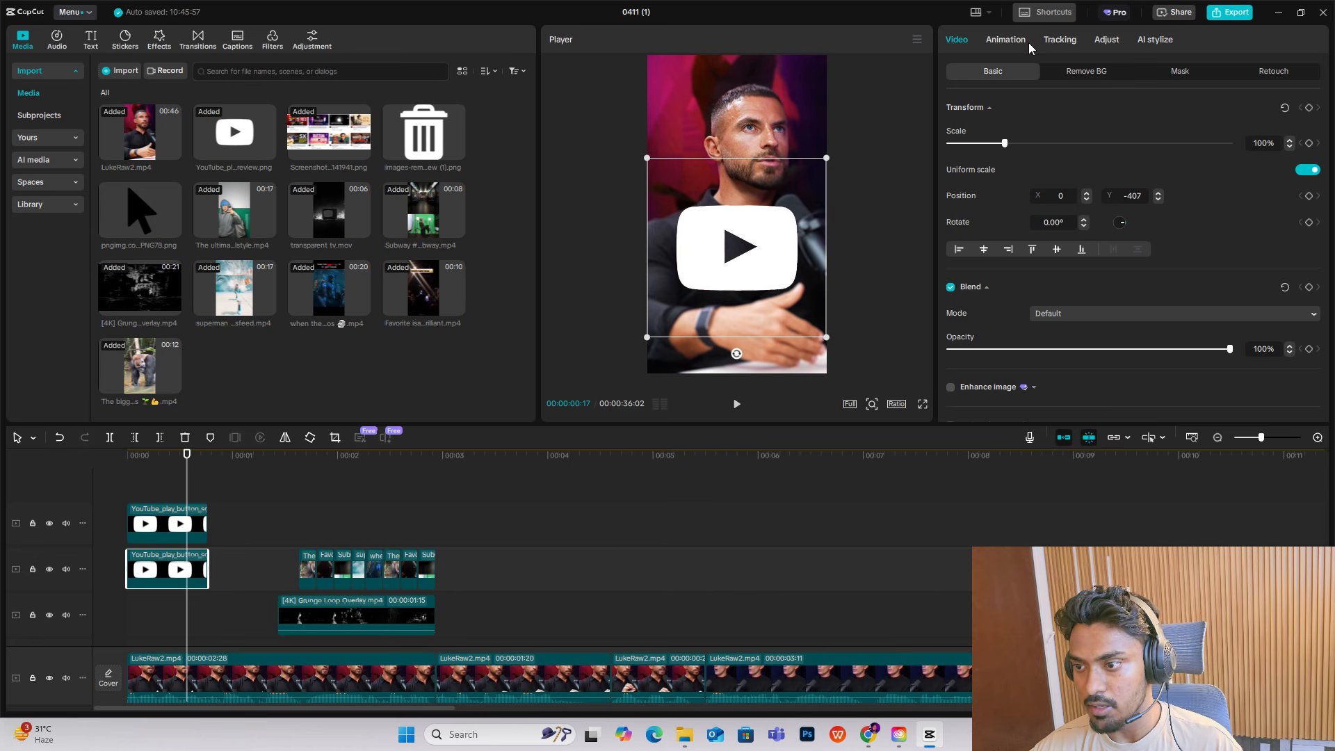
pyautogui.click(1111, 40)
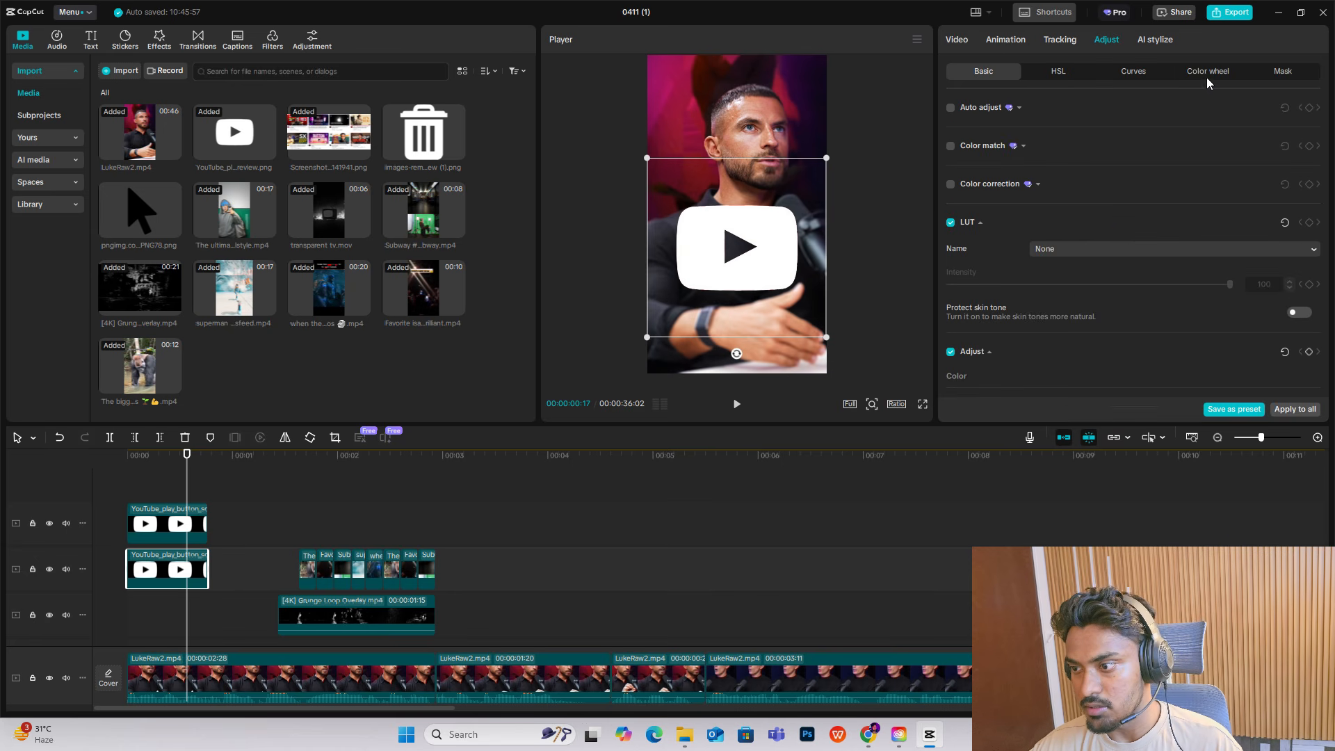
pyautogui.click(1125, 74)
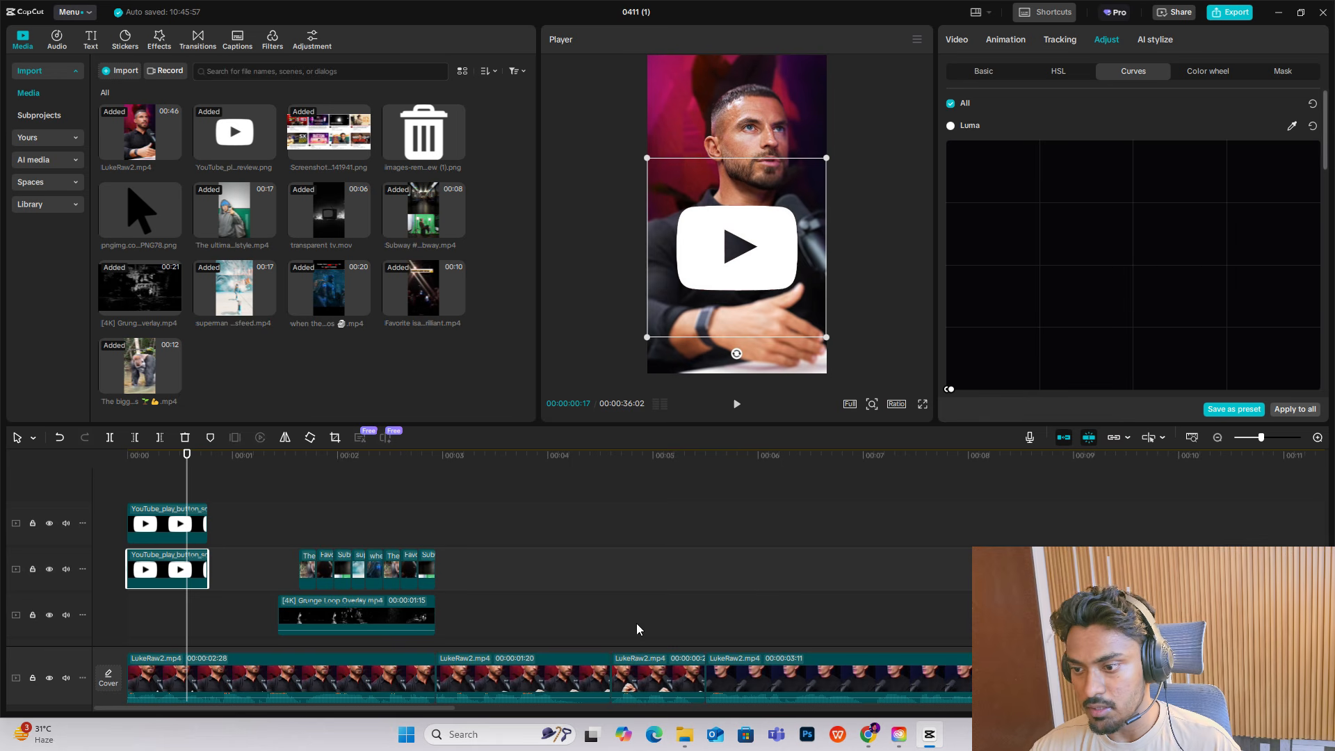
pyautogui.moveTo(786, 268); pyautogui.dragTo(789, 269)
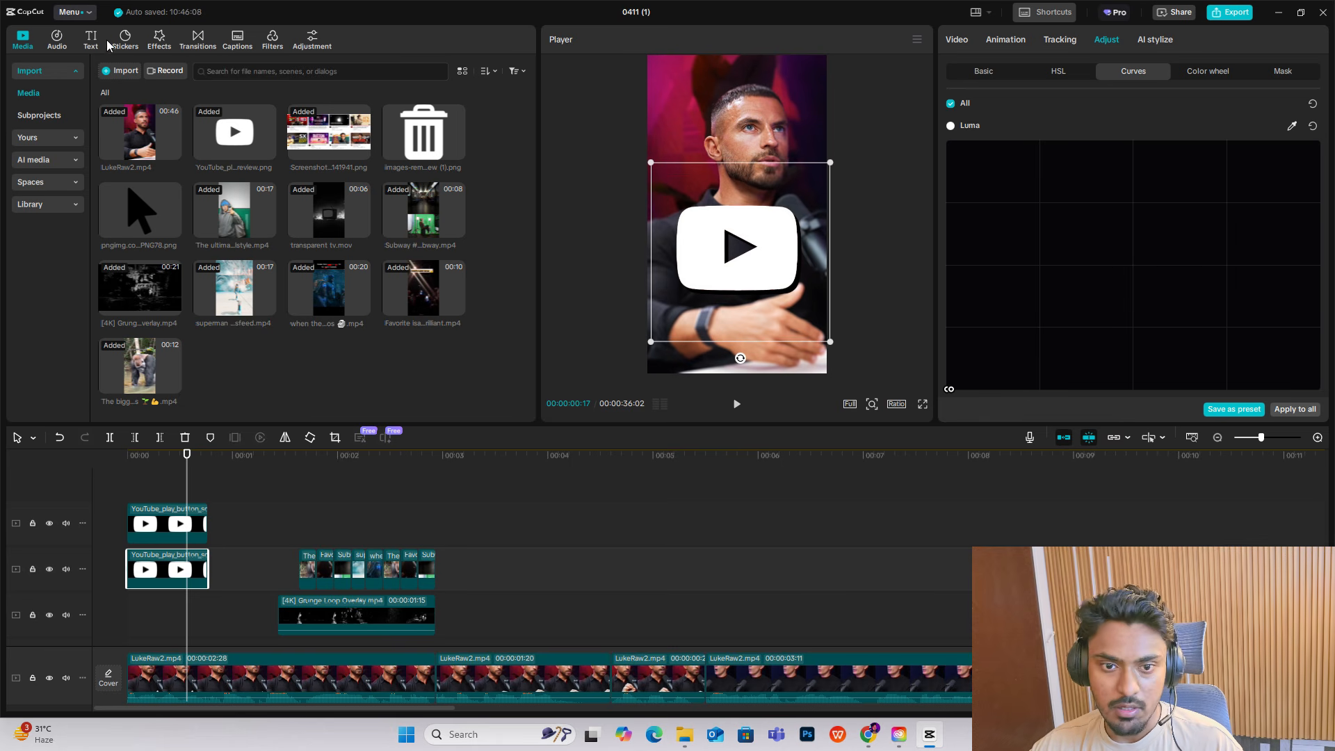
# Step: Apply the Blur effect to the lower play button copy and raise its blur to the maximum
pyautogui.click(159, 39)
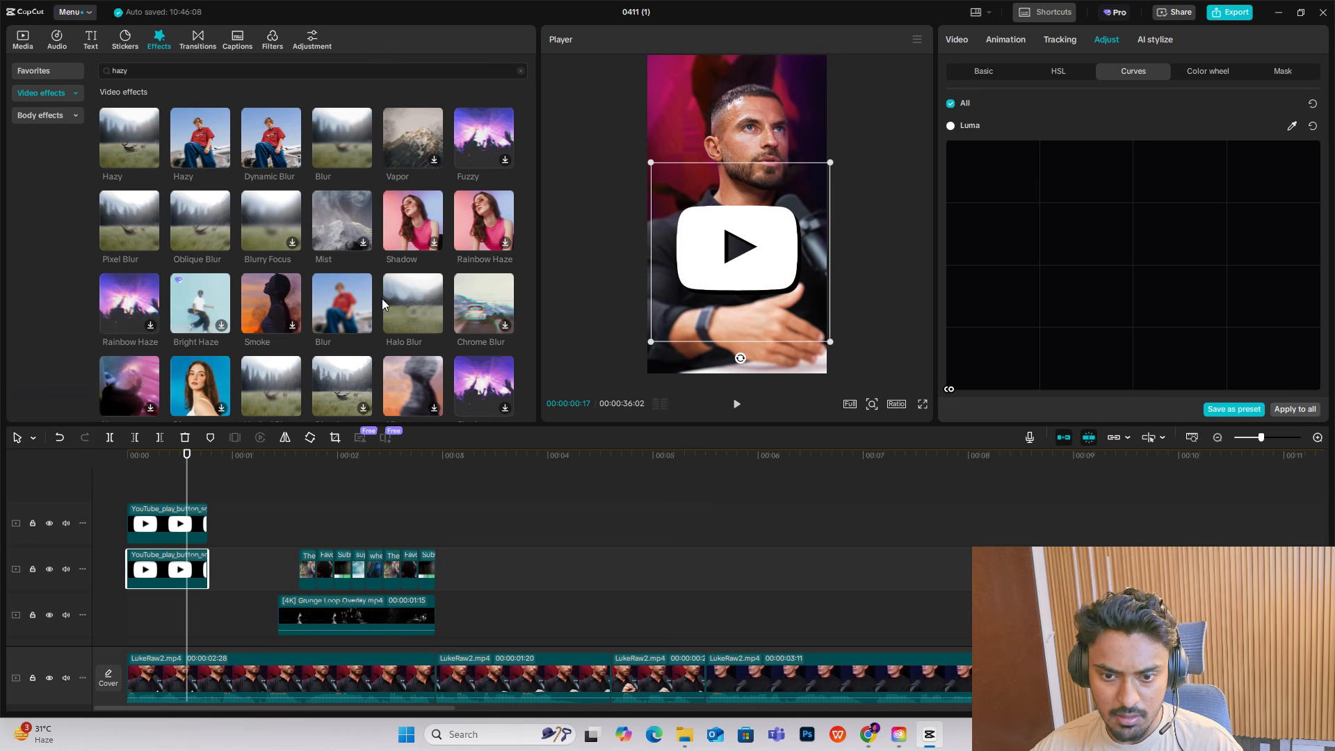
pyautogui.moveTo(327, 306)
pyautogui.moveTo(326, 306); pyautogui.dragTo(182, 575)
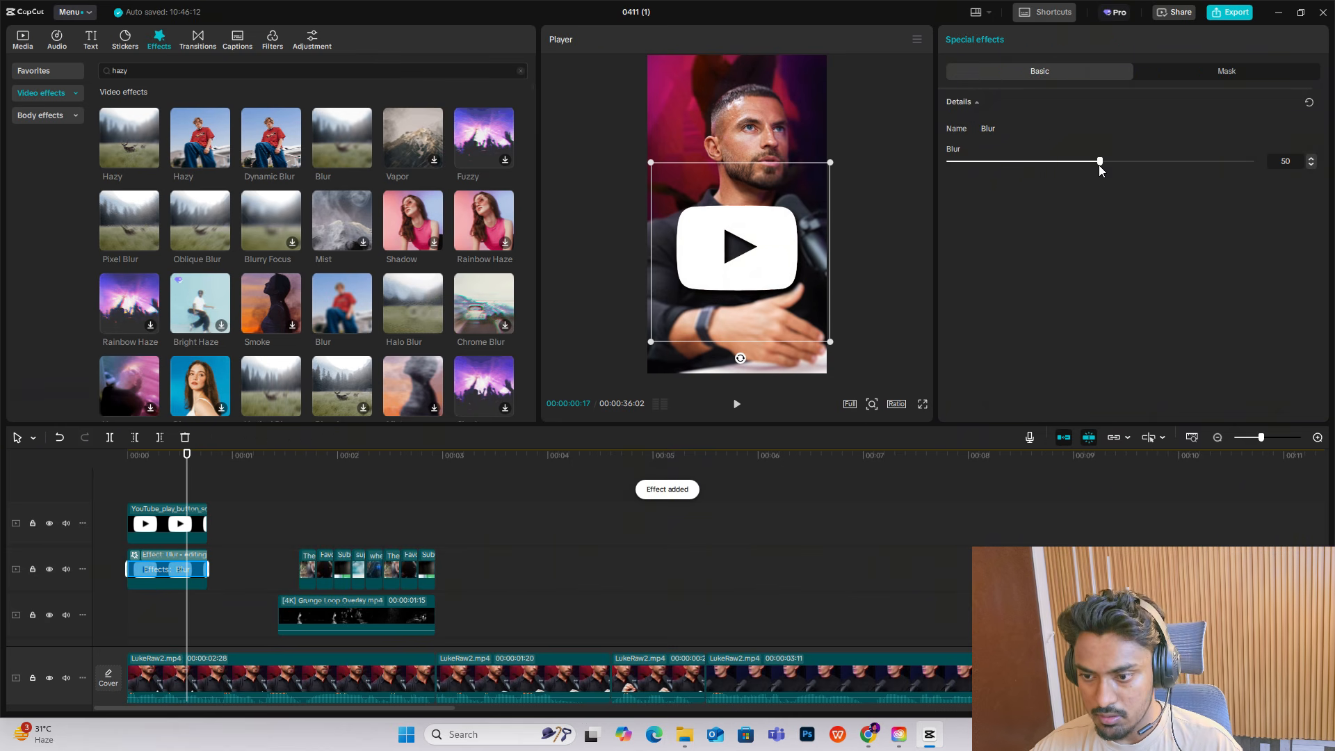
pyautogui.moveTo(1098, 161); pyautogui.dragTo(1322, 176)
# Step: Extend both play button images to 00:00:01:19, meeting the montage, and combine them into one compound clip
pyautogui.moveTo(267, 491); pyautogui.dragTo(153, 581)
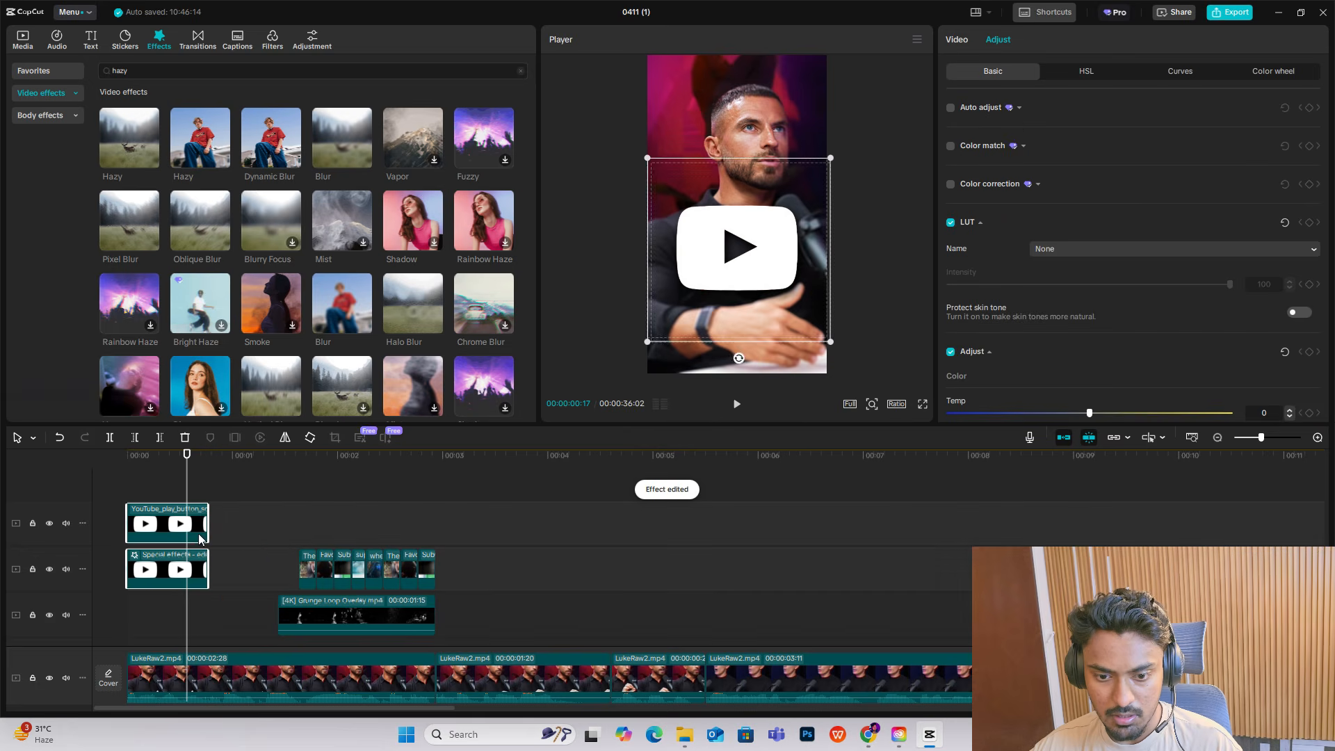
pyautogui.moveTo(207, 516); pyautogui.dragTo(351, 530)
pyautogui.hotkey('alt', 'g')
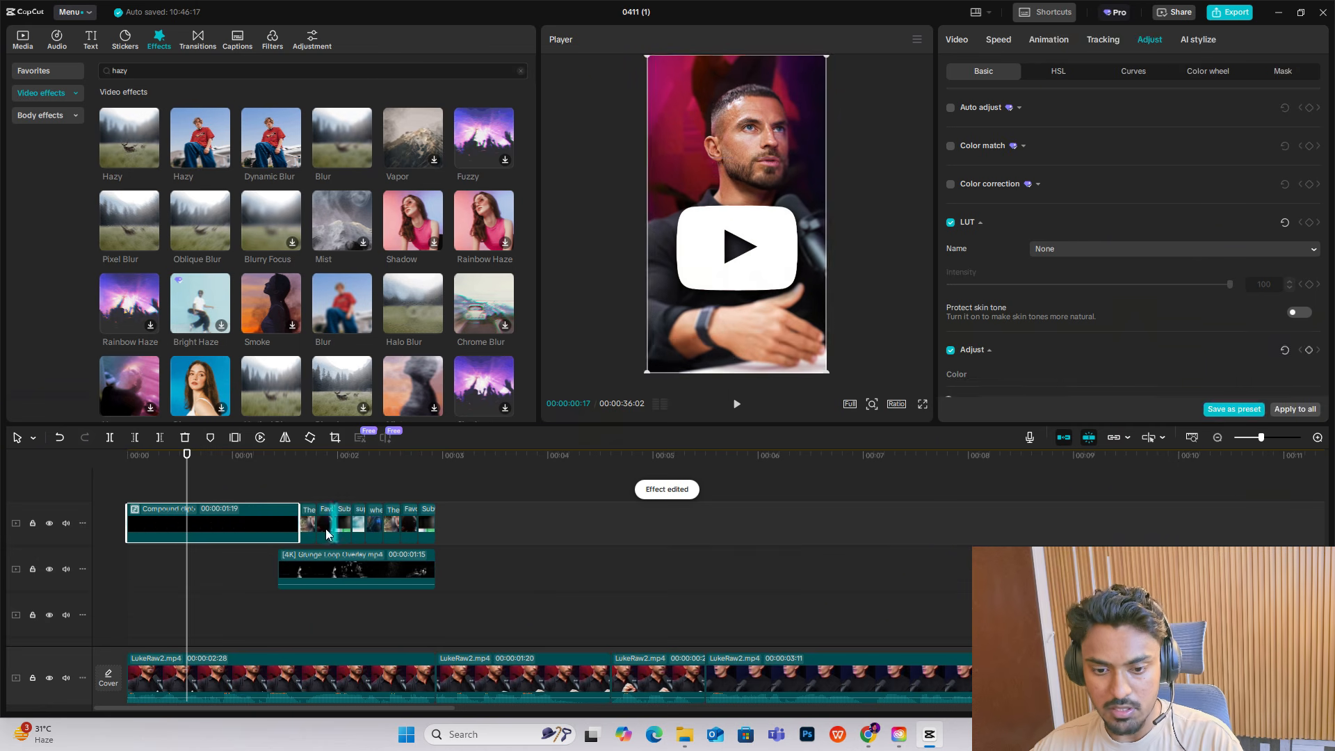
# Step: Add Transform and Blend keyframes to the play button compound clip at its start and at 00:00:00:23
pyautogui.click(152, 484)
pyautogui.moveTo(158, 511); pyautogui.dragTo(128, 518)
pyautogui.click(171, 526)
pyautogui.click(956, 40)
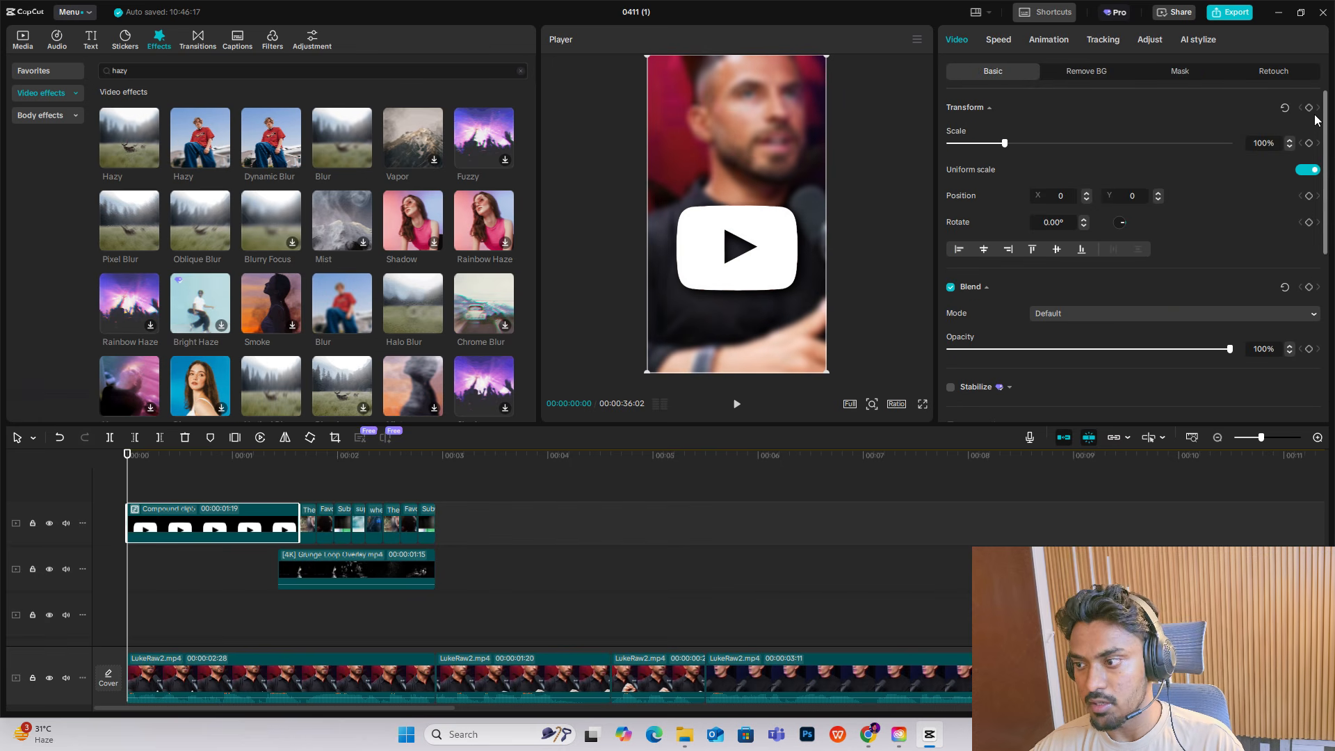
pyautogui.click(1309, 107)
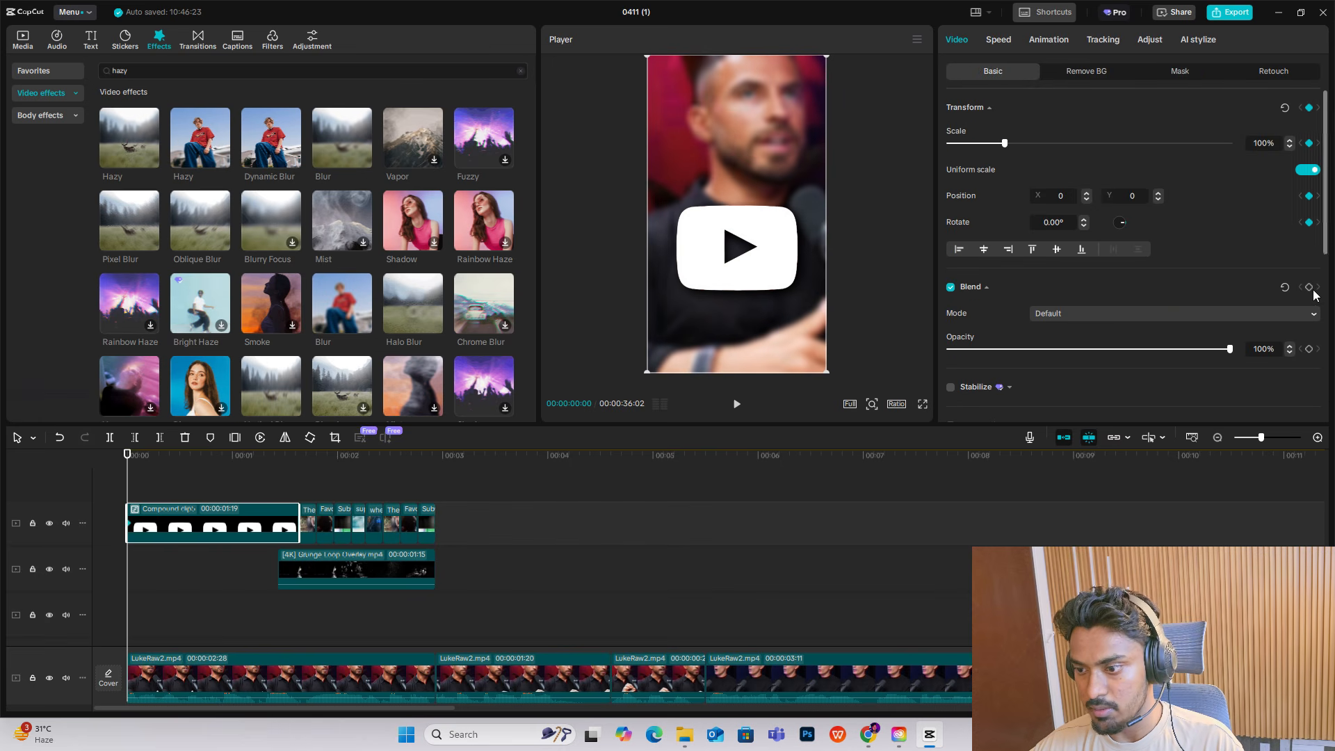
pyautogui.press('space')
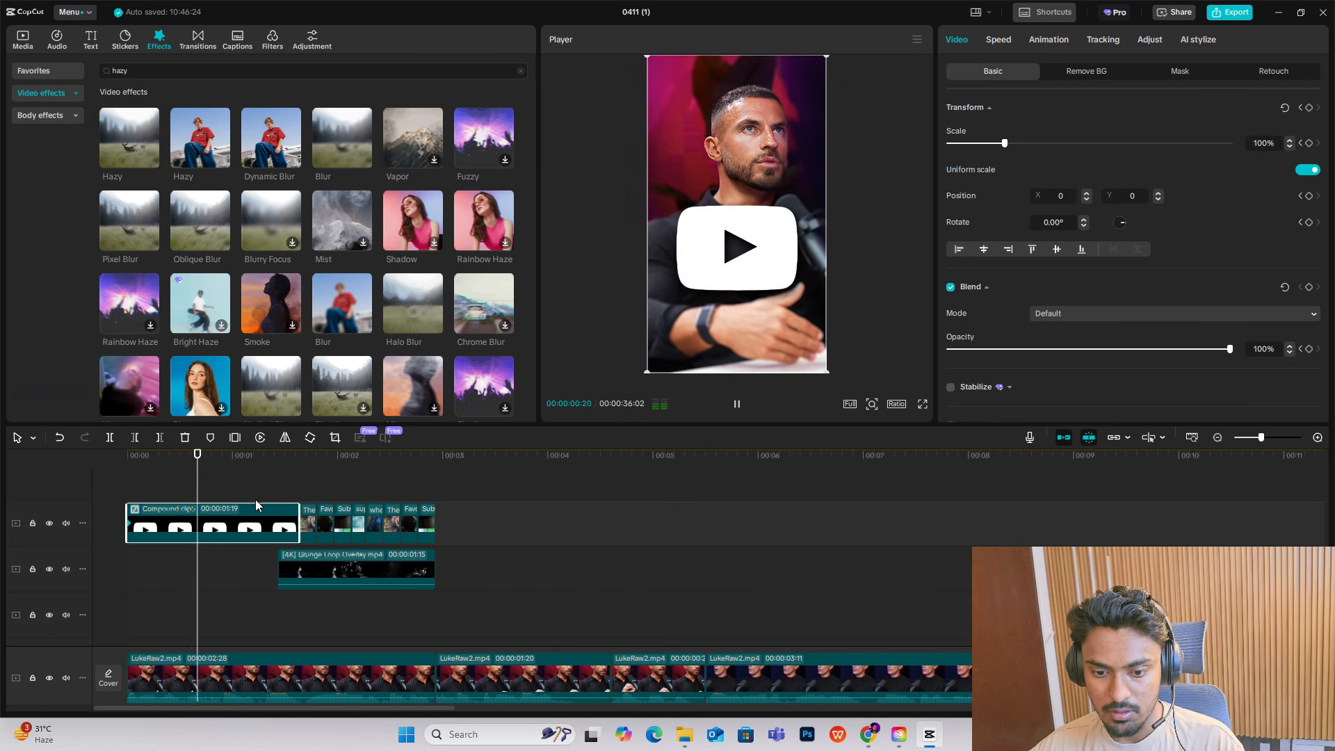
pyautogui.press('space')
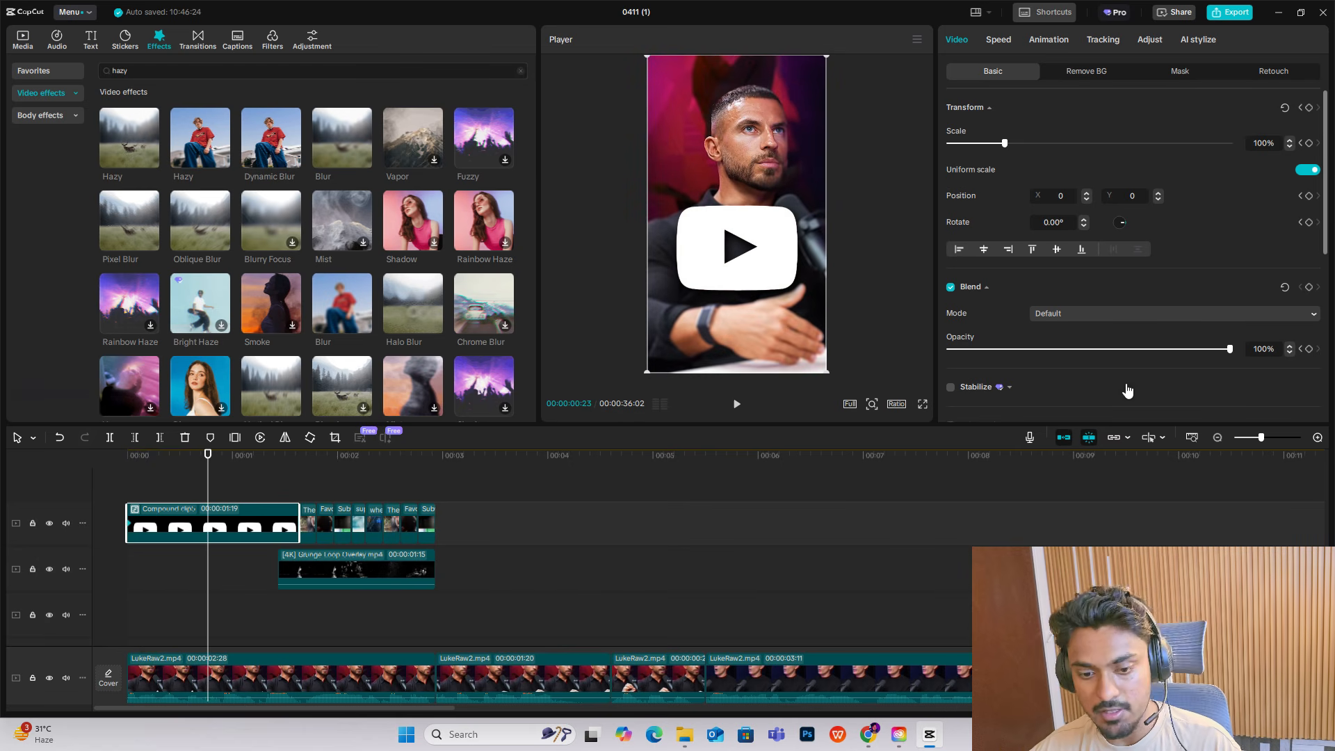
pyautogui.click(1308, 107)
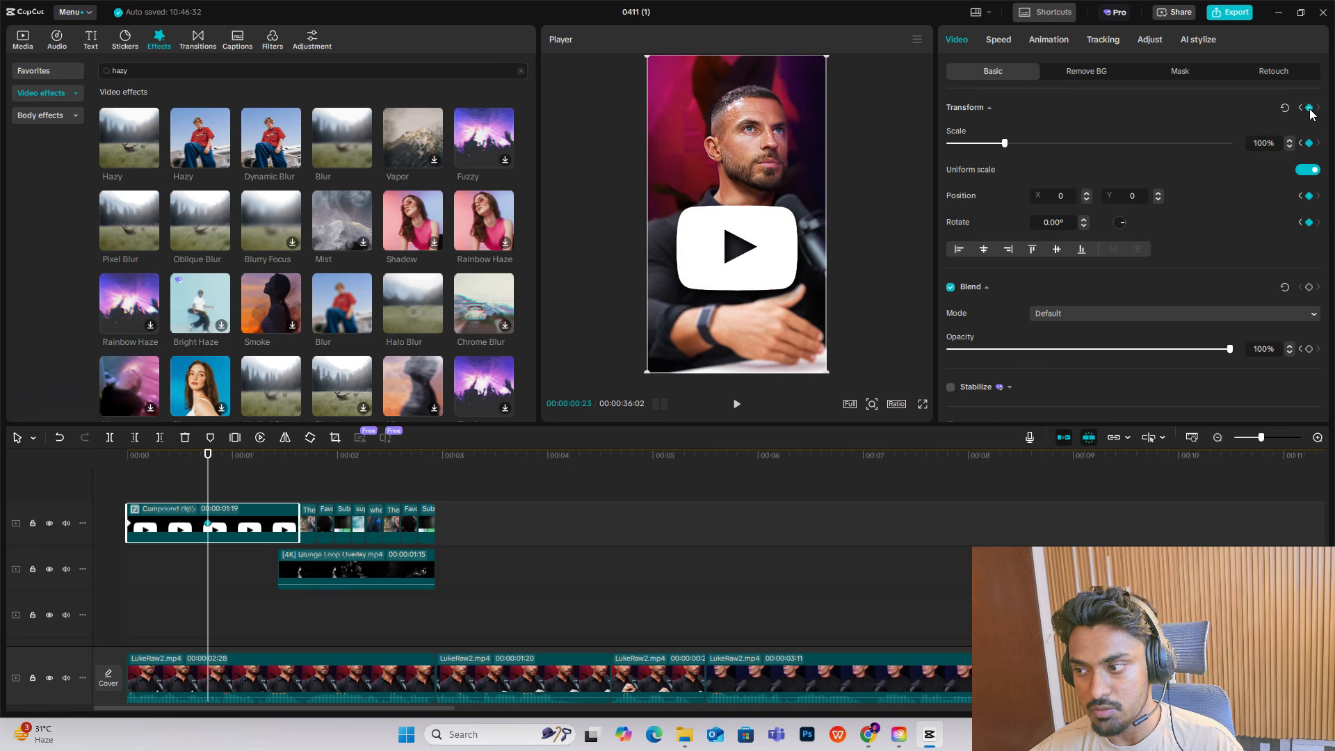
pyautogui.click(1308, 286)
# Step: At the start keyframe, move the play button compound clip down to Y -2184 and rotate it to 186.34°
pyautogui.moveTo(211, 481); pyautogui.dragTo(45, 475)
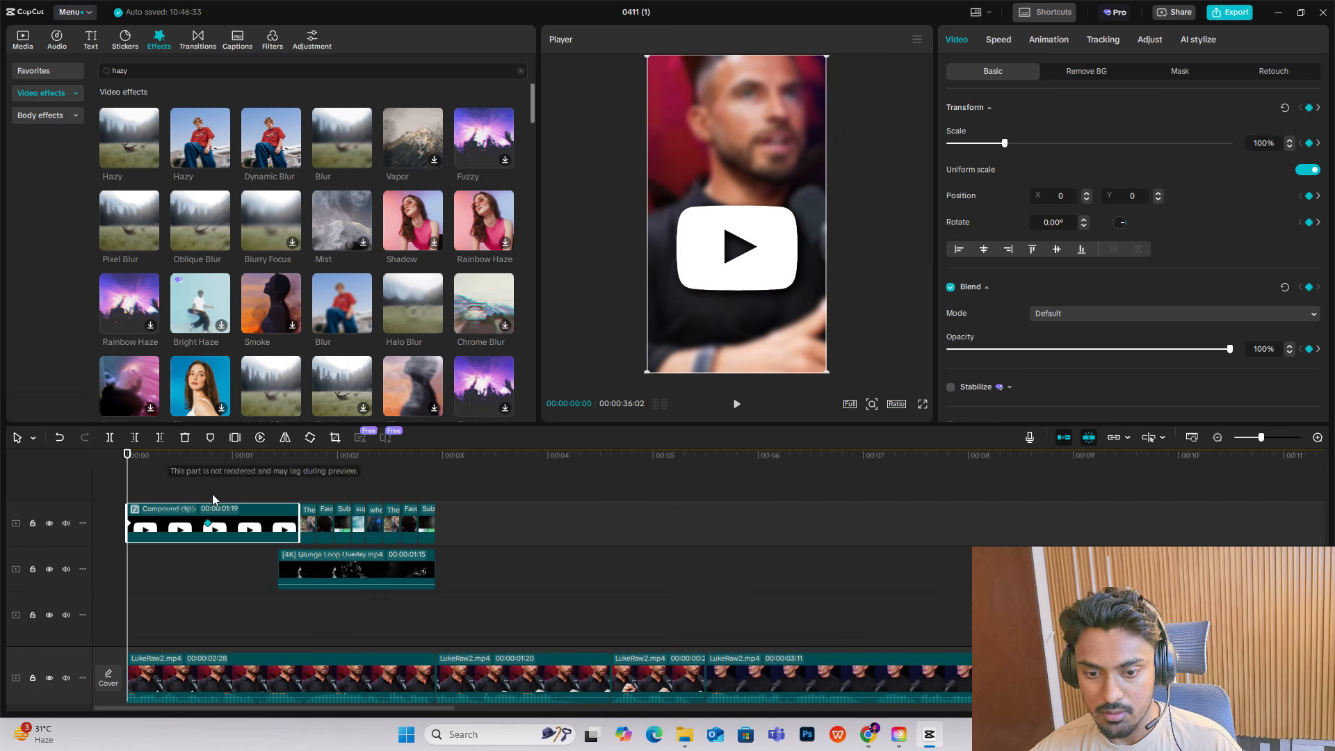
pyautogui.moveTo(755, 265); pyautogui.dragTo(740, 438)
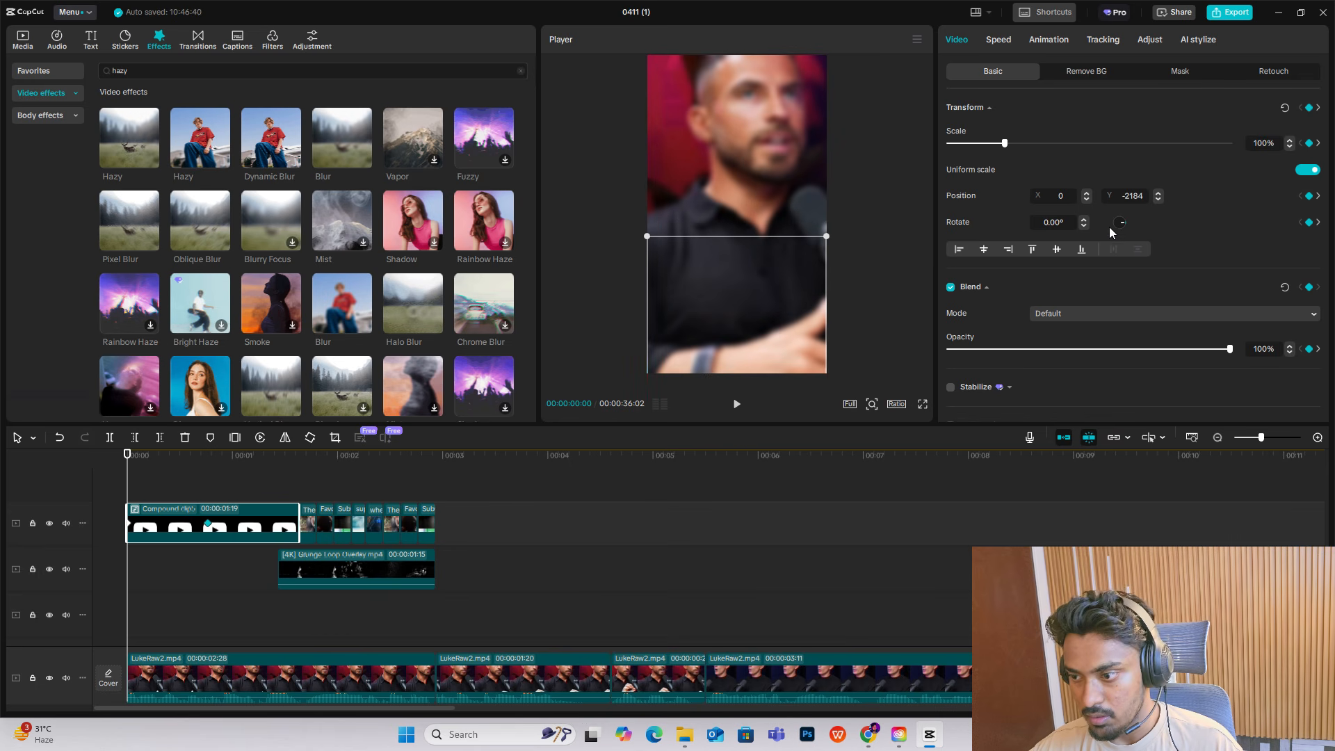
pyautogui.moveTo(1124, 223); pyautogui.dragTo(1116, 222)
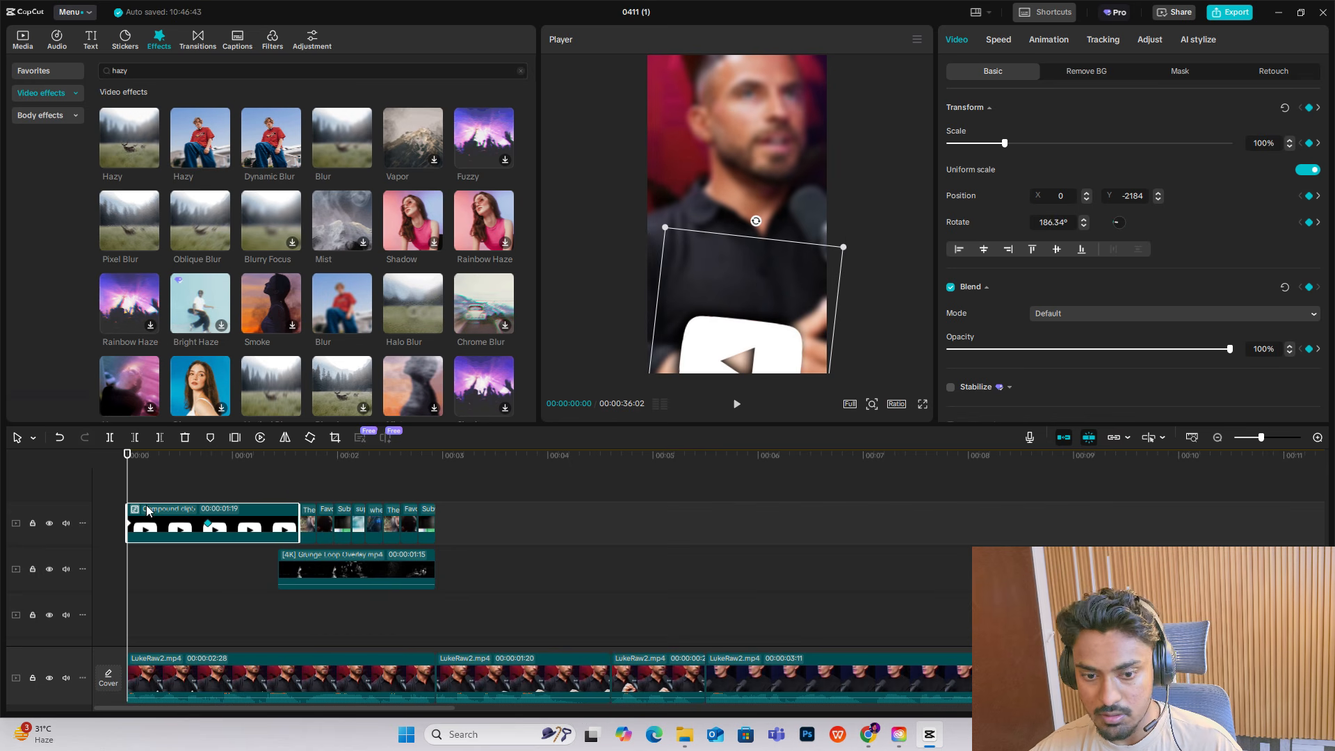
# Step: Apply the Cubic Out curve to the compound clip's vertical position keyframes
pyautogui.moveTo(128, 493); pyautogui.dragTo(120, 600)
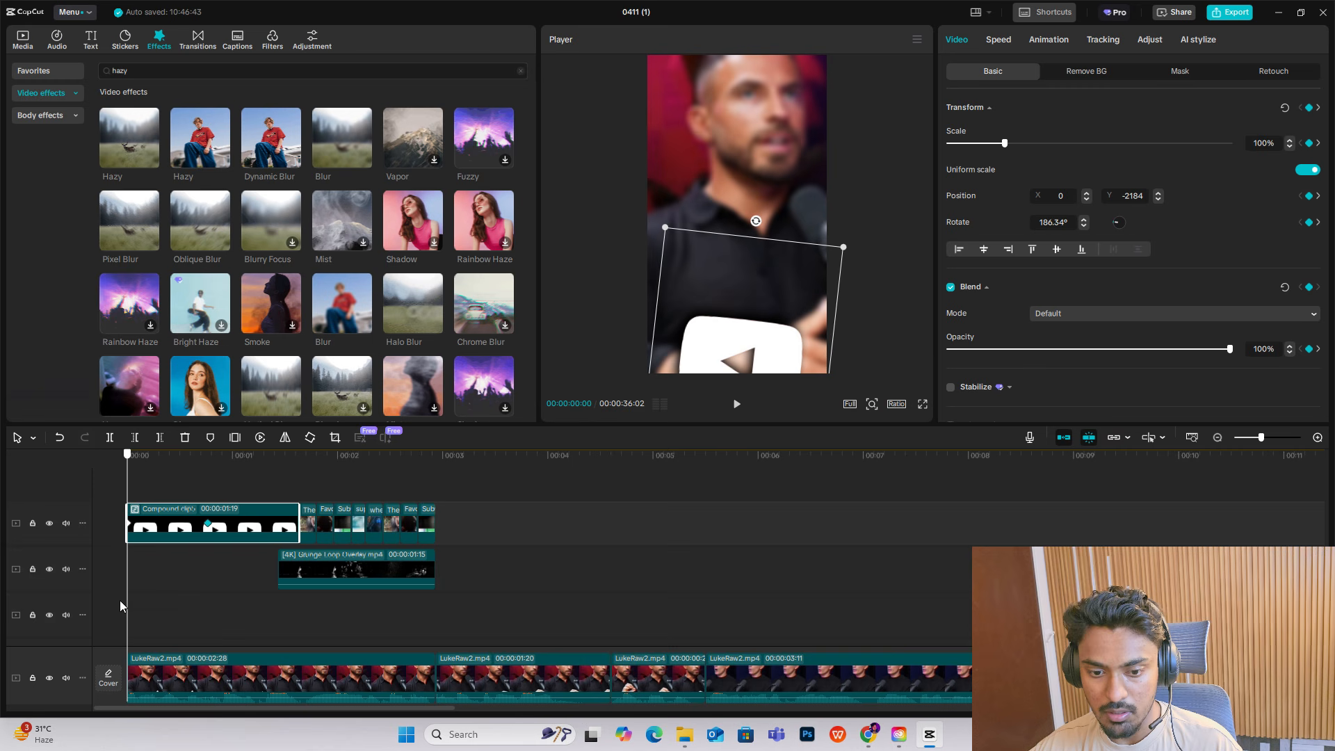
pyautogui.hotkey('alt', 'k')
pyautogui.scroll(3, 197, 548)
pyautogui.click(187, 554)
pyautogui.click(171, 574)
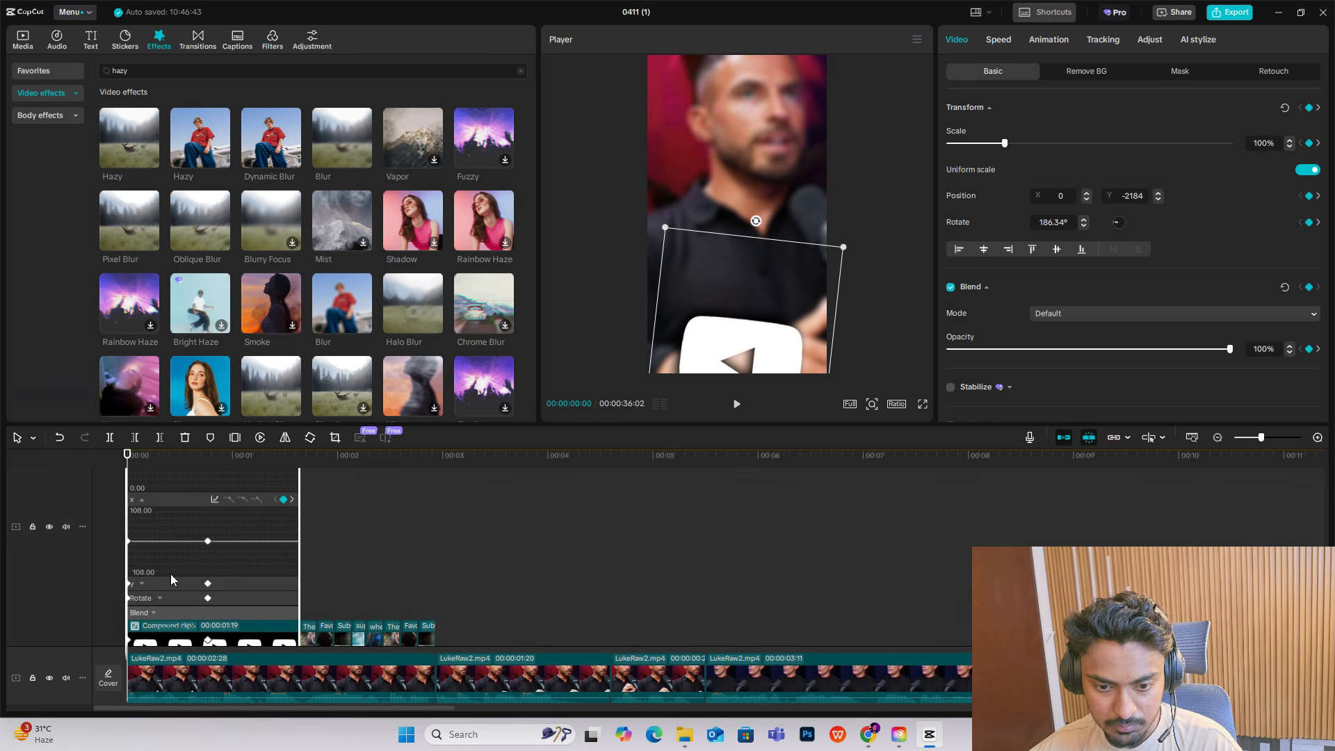
pyautogui.click(214, 514)
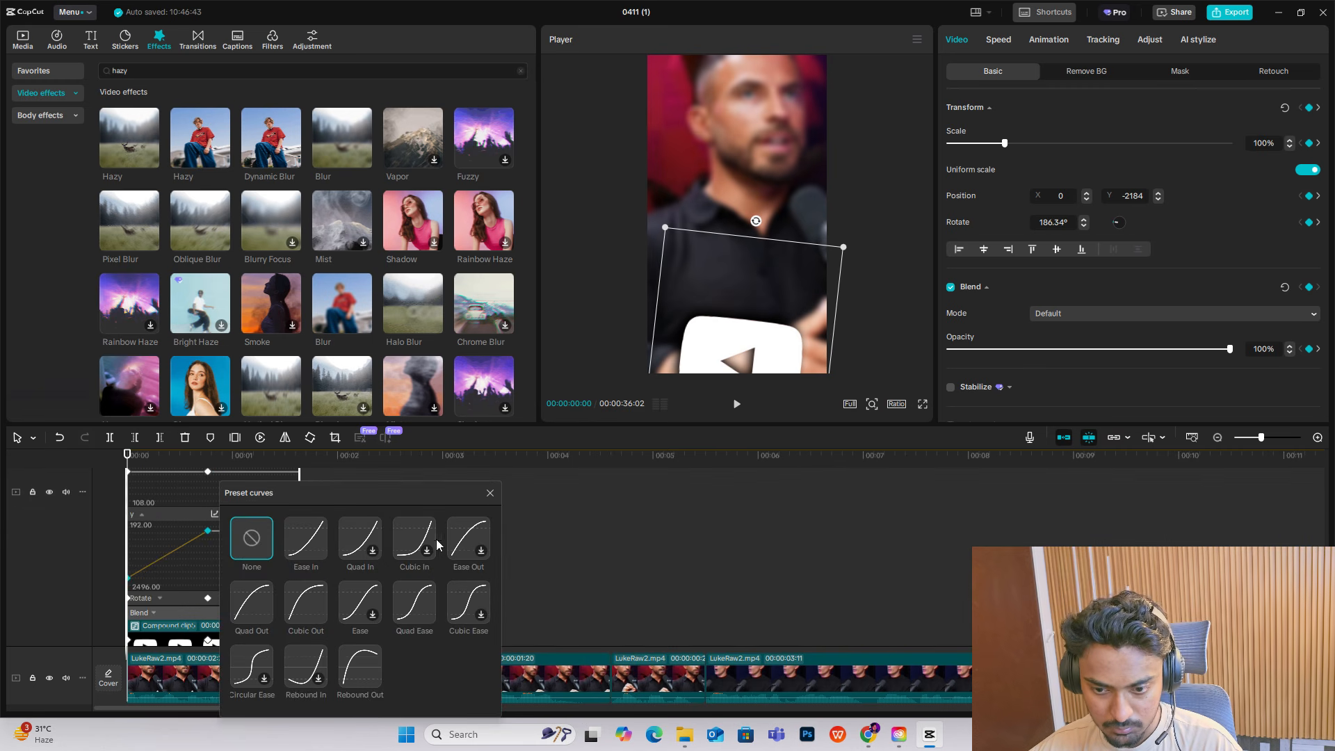
pyautogui.click(306, 602)
pyautogui.click(490, 493)
# Step: Apply the Cubic Out curve to the compound clip's rotation keyframes and close the keyframe graph
pyautogui.click(160, 598)
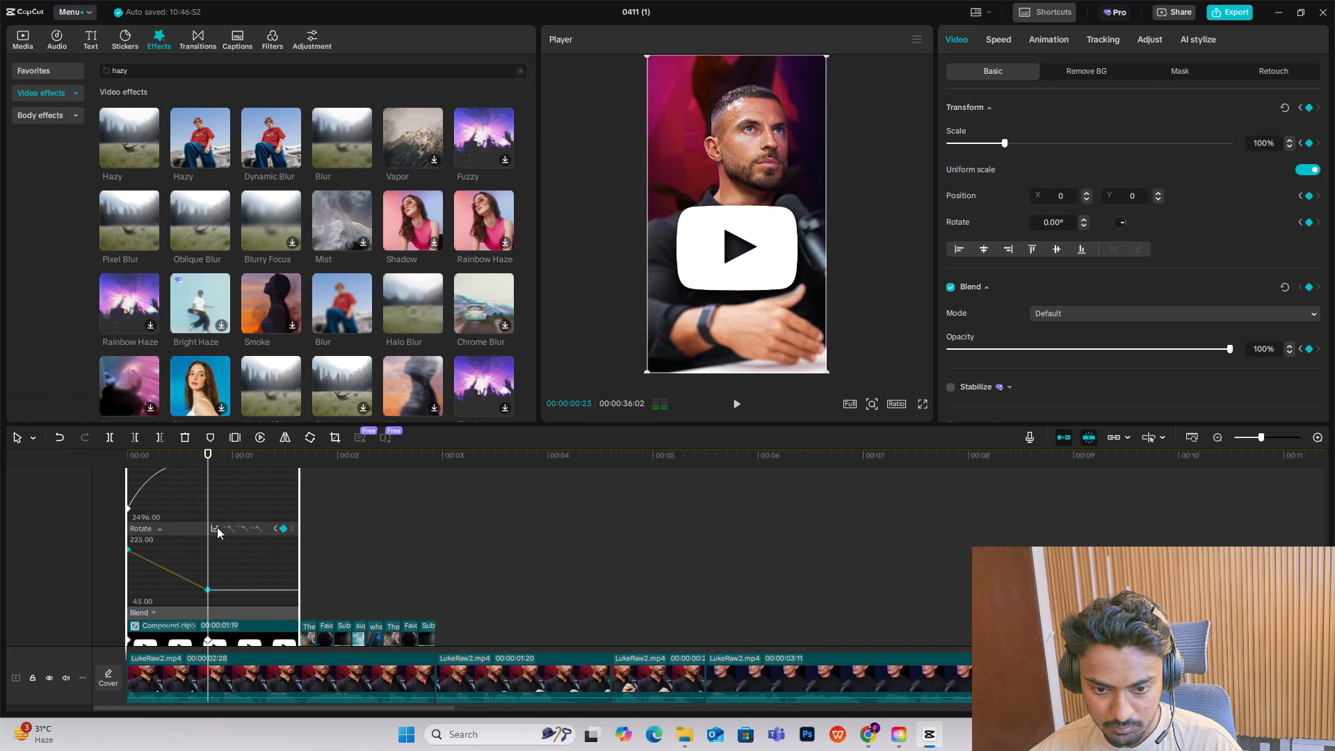
pyautogui.click(217, 528)
pyautogui.click(318, 601)
pyautogui.click(489, 494)
pyautogui.click(154, 613)
pyautogui.click(163, 611)
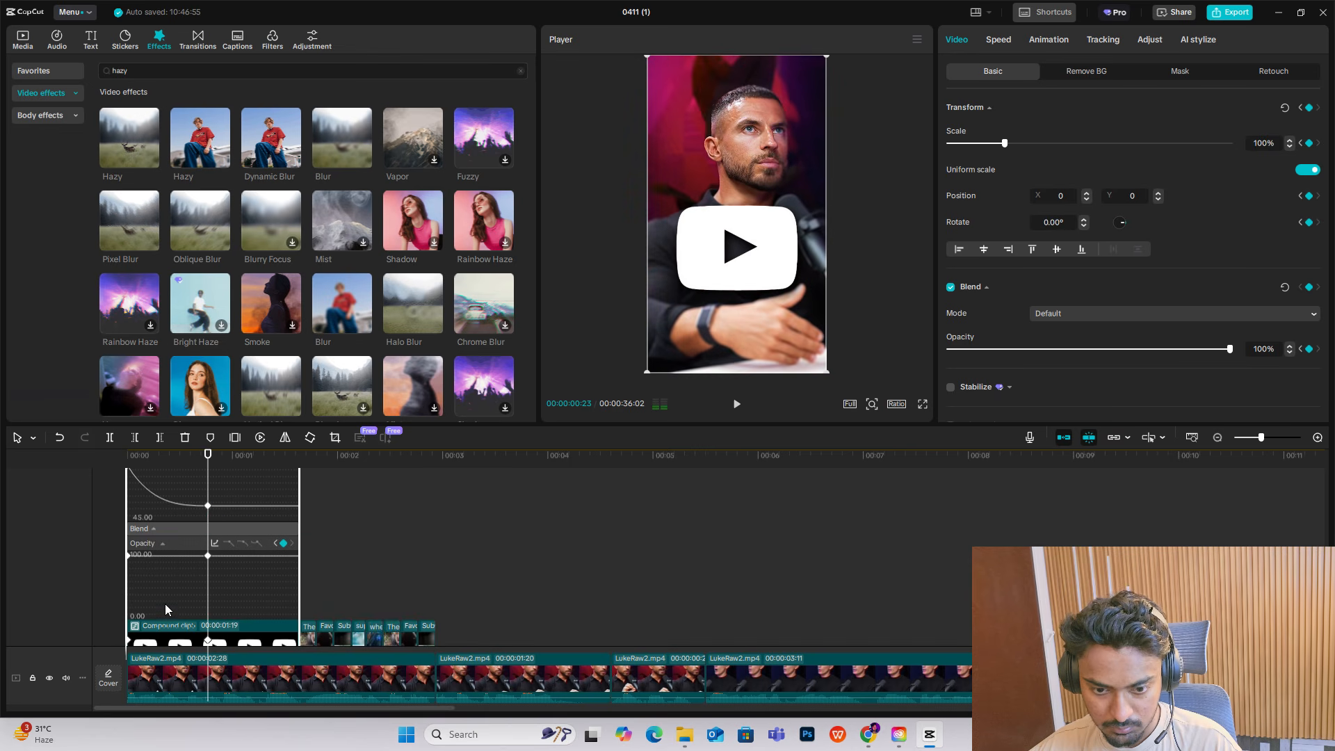
pyautogui.hotkey('alt', 'k')
pyautogui.click(97, 491)
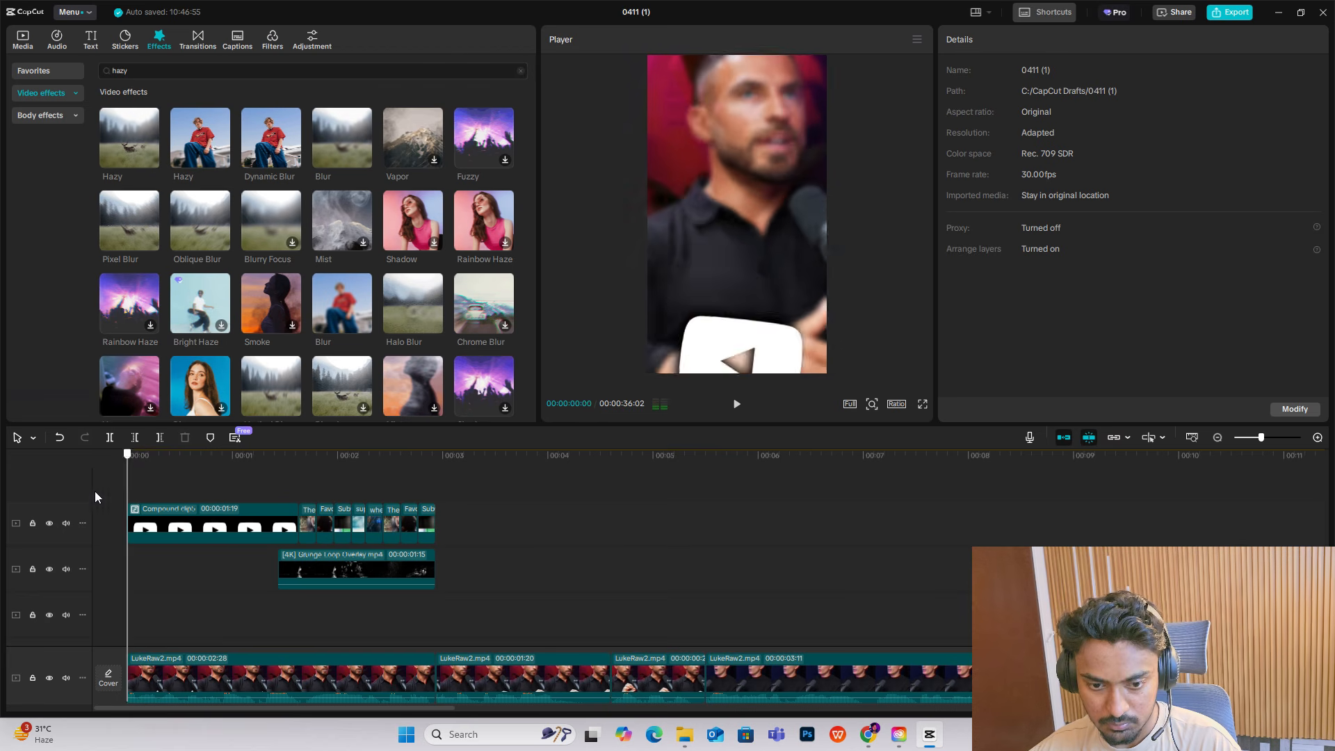
# Step: Preview the play button's entrance animation from the beginning of the video
pyautogui.press('space')
pyautogui.press('space')
pyautogui.click(205, 484)
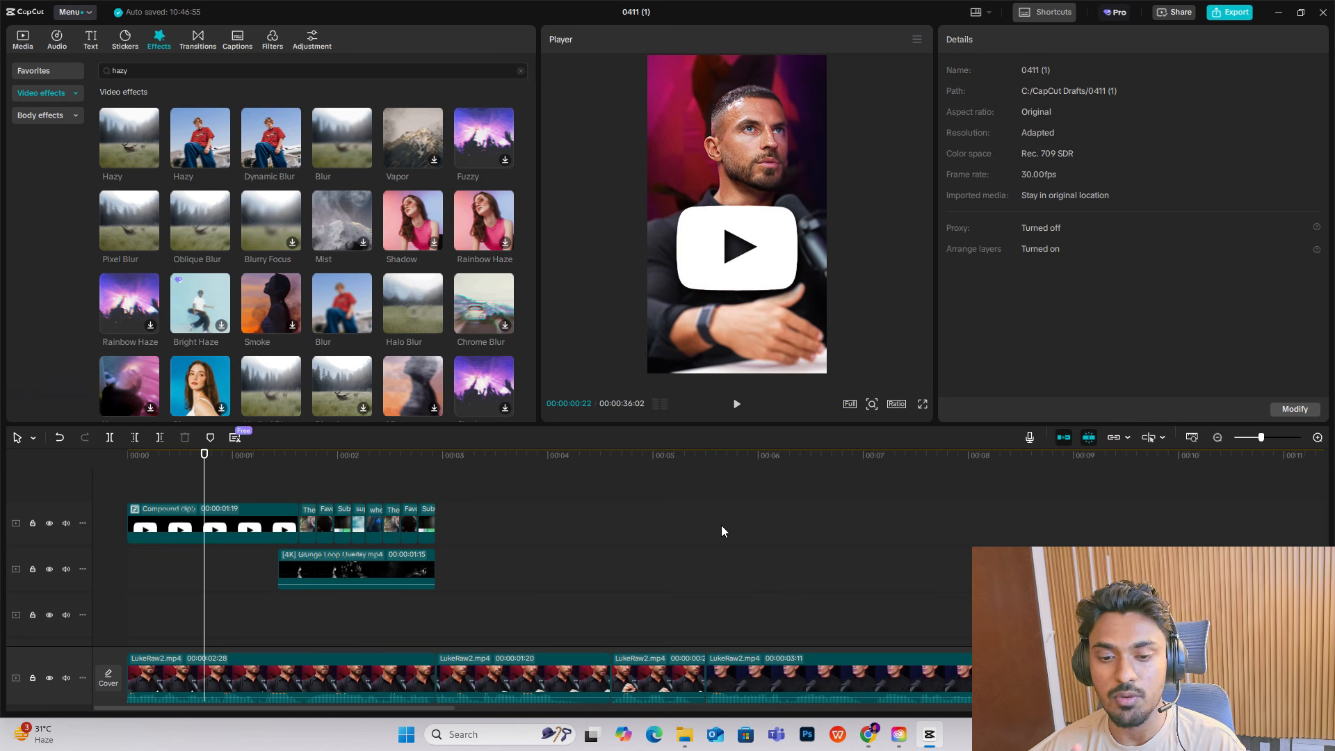
# Step: Import the DEVIN-ZONE image from the Downloads folder and place it at the start of the timeline, above the Blur effect
pyautogui.click(685, 735)
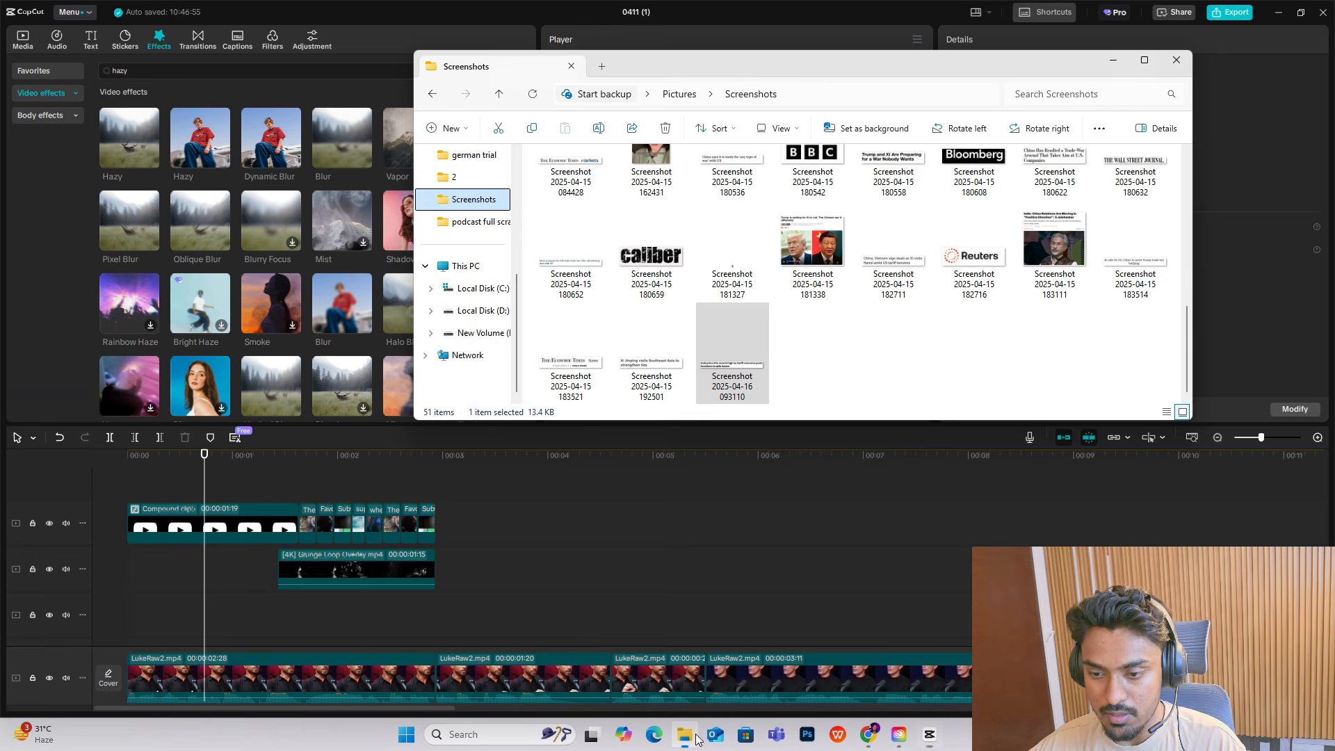
pyautogui.scroll(3, 495, 310)
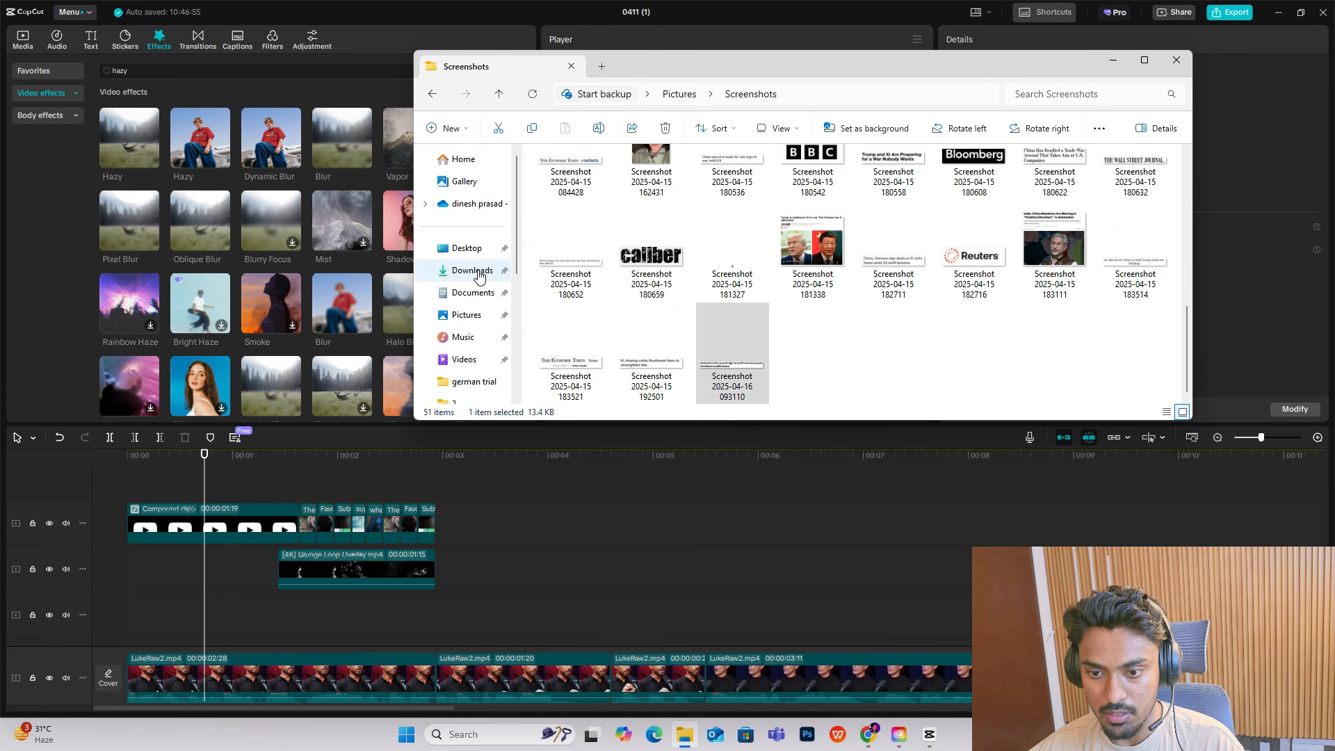
pyautogui.click(478, 272)
pyautogui.click(607, 234)
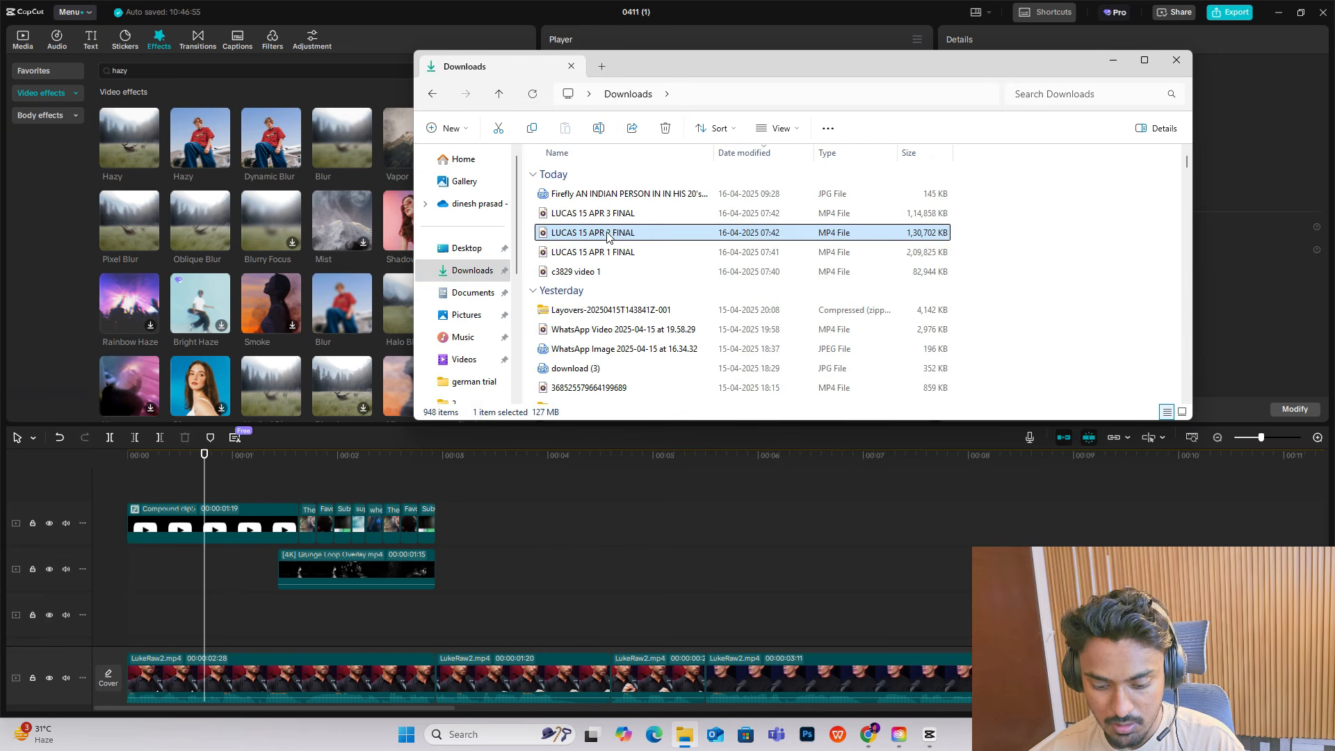
pyautogui.write('devin')
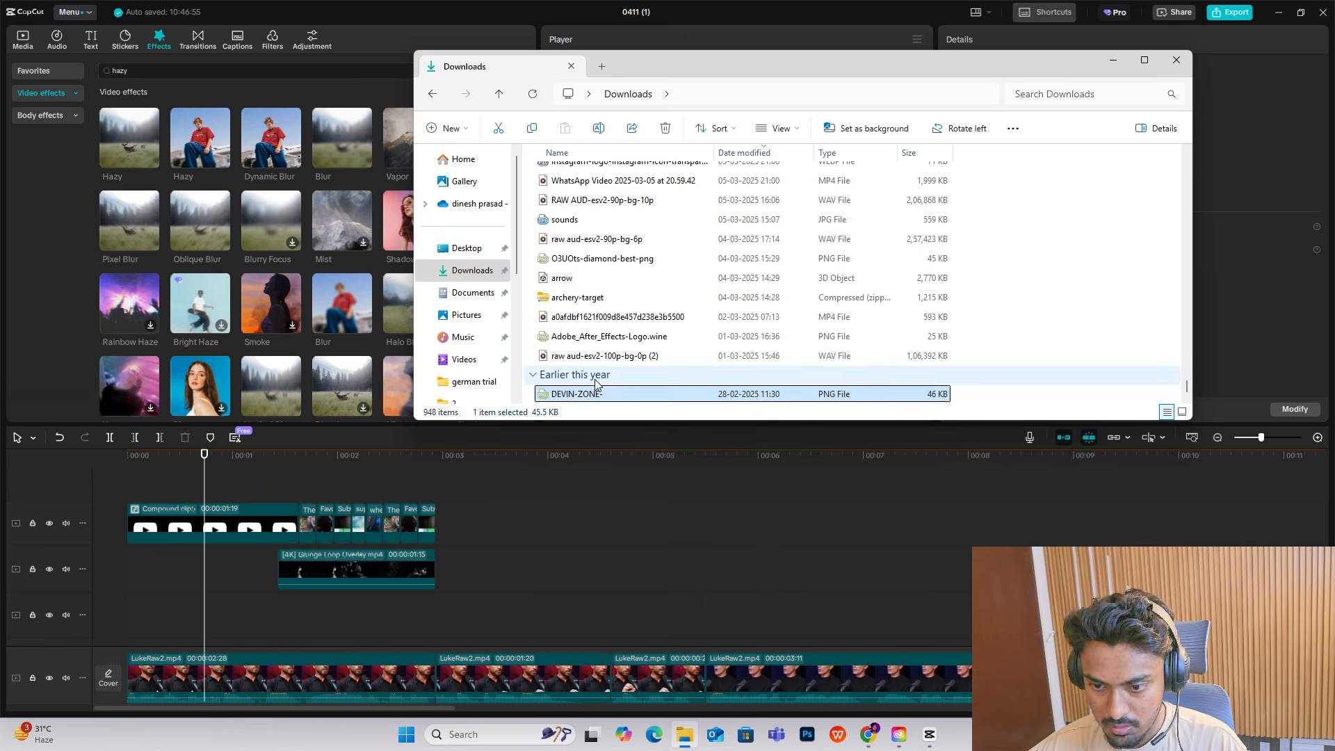
pyautogui.moveTo(596, 383); pyautogui.dragTo(171, 464)
pyautogui.moveTo(357, 623); pyautogui.dragTo(153, 538)
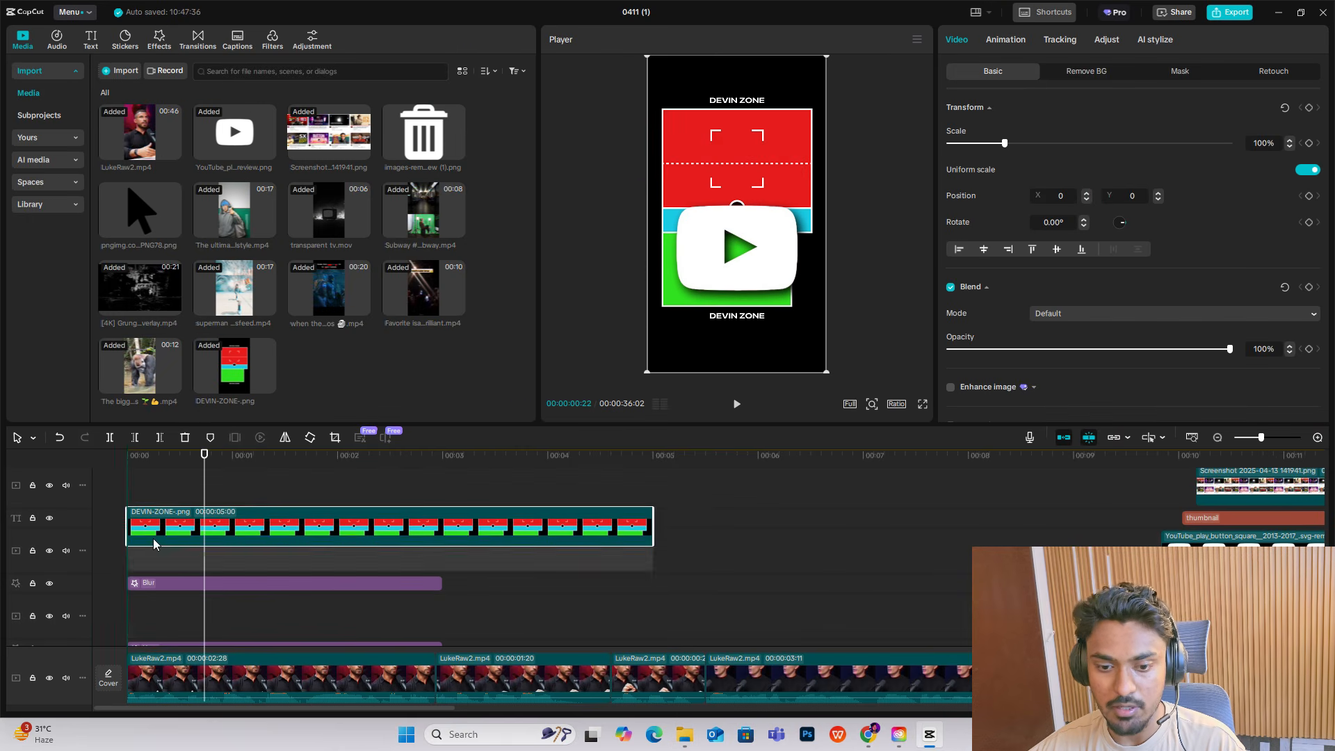
pyautogui.scroll(-1, 1046, 298)
pyautogui.moveTo(1089, 299); pyautogui.dragTo(1230, 299)
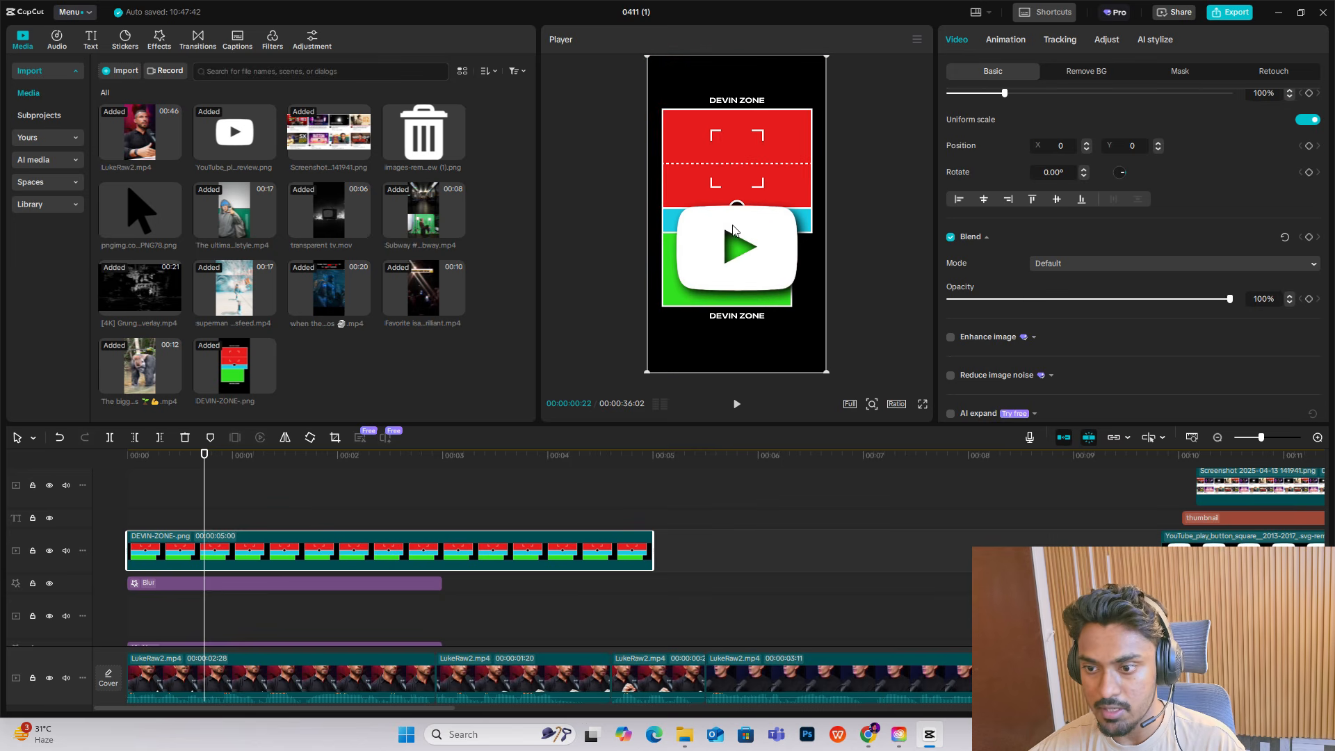
pyautogui.scroll(-5, 167, 563)
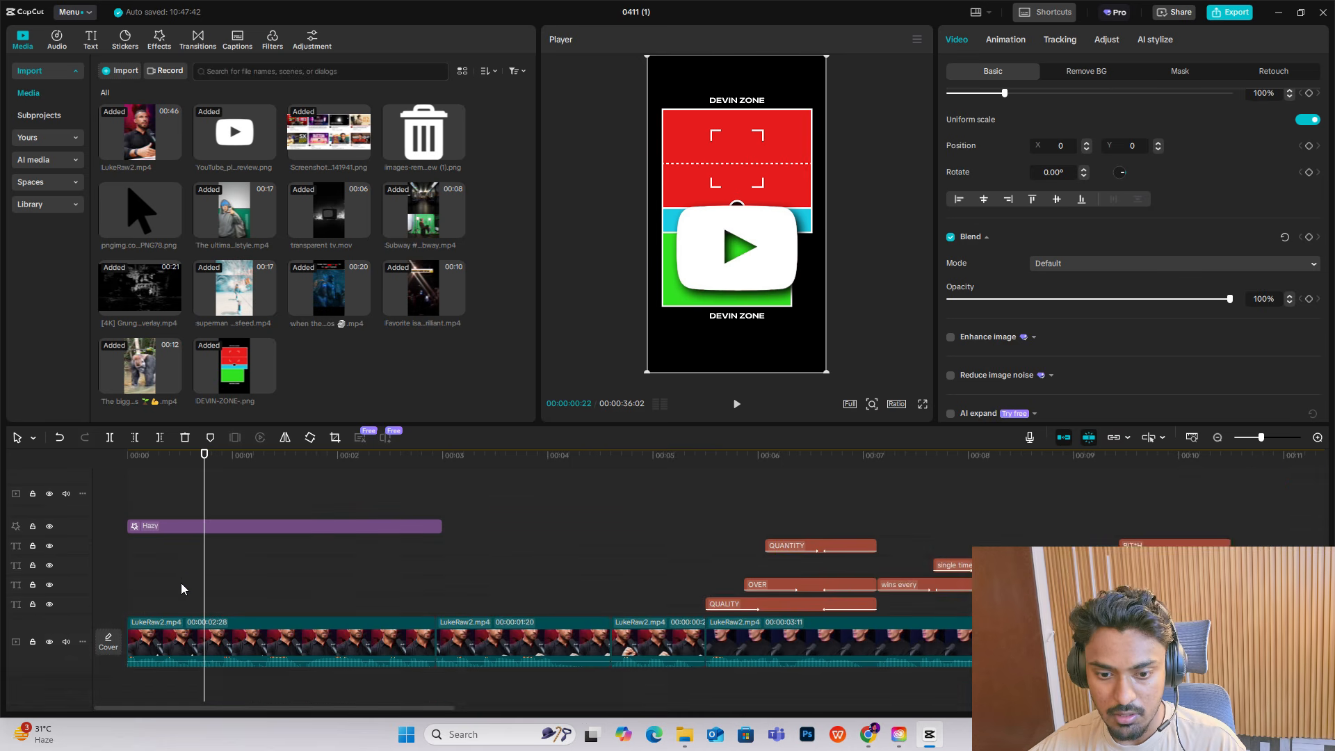
pyautogui.click(206, 551)
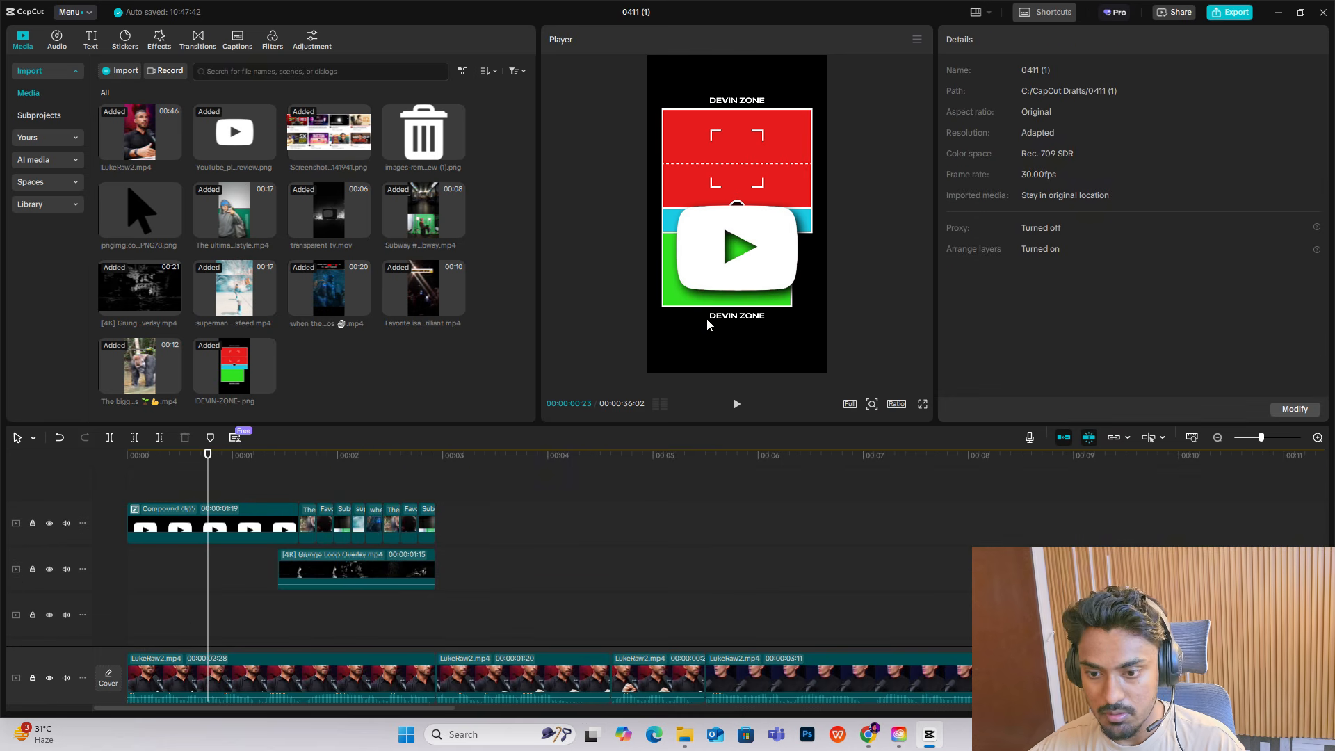
pyautogui.click(221, 535)
pyautogui.press('v')
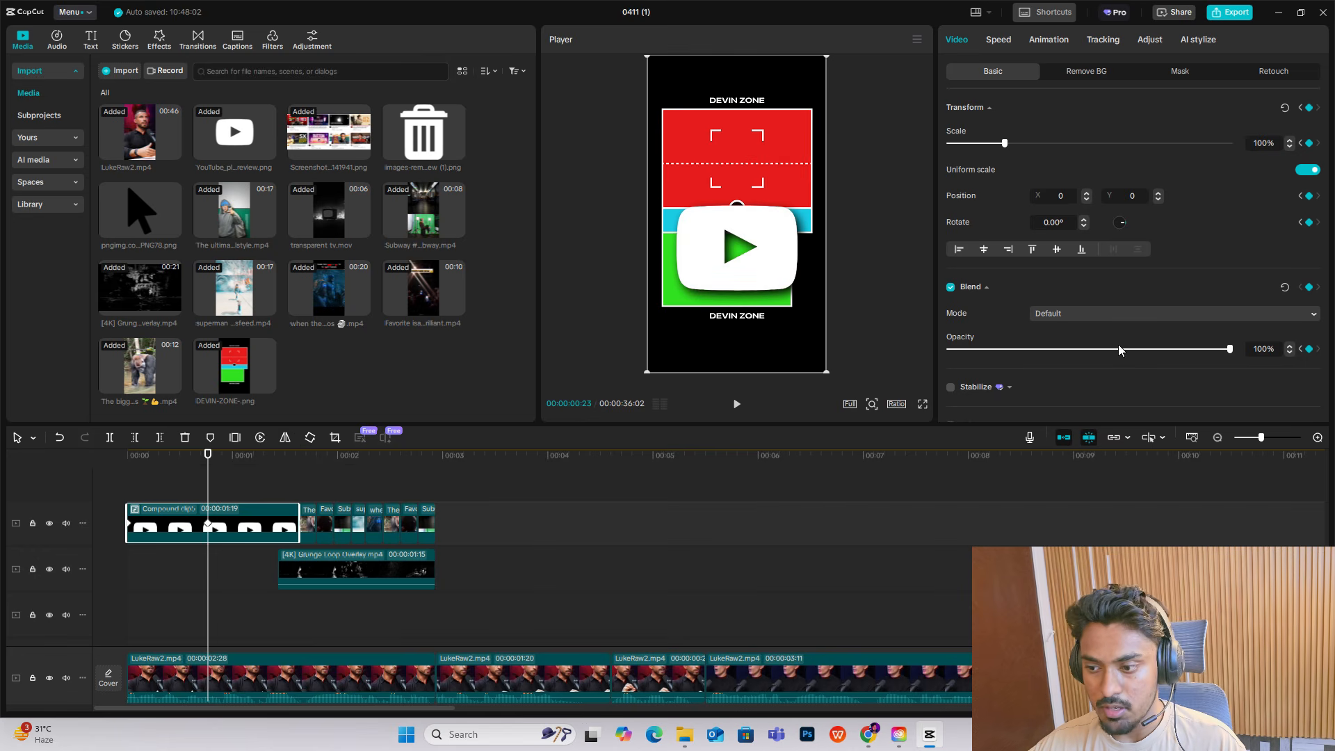
pyautogui.moveTo(1119, 350); pyautogui.dragTo(933, 353)
pyautogui.hotkey('ctrl', 'z')
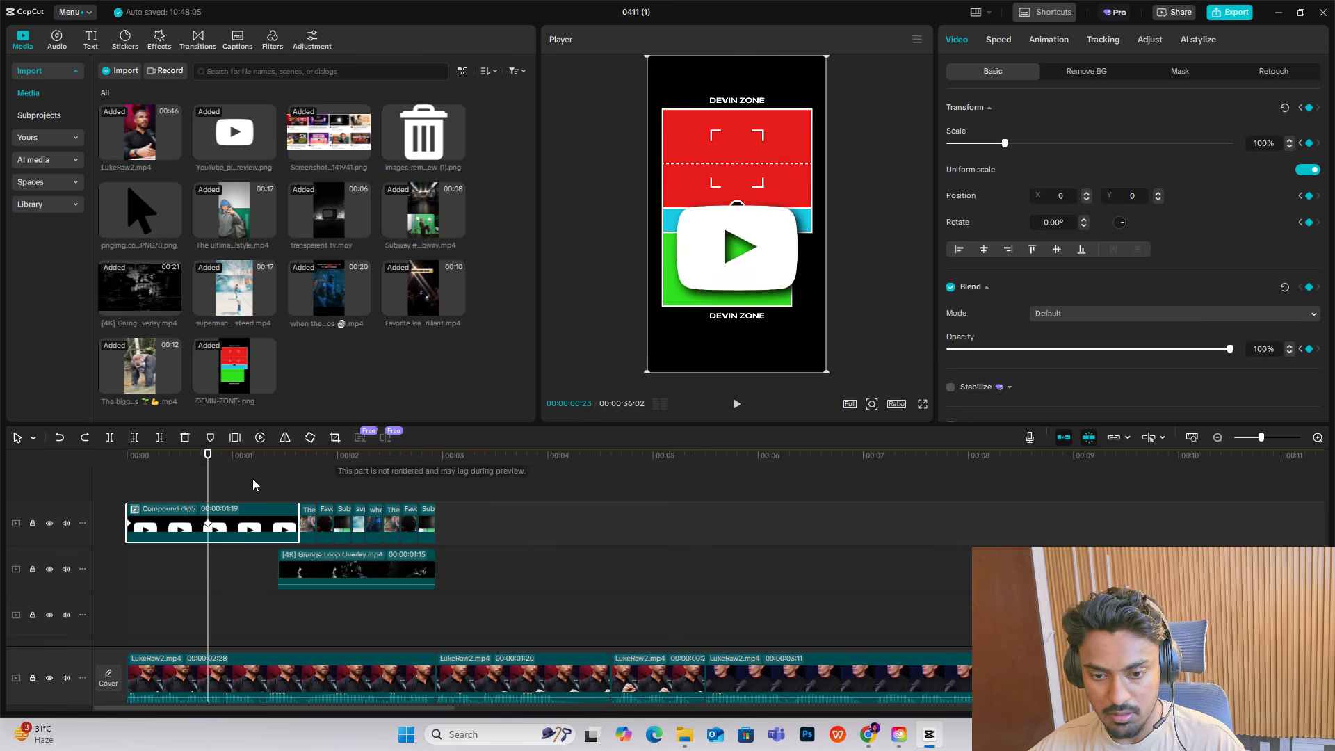
pyautogui.hotkey('ctrl', 'z')
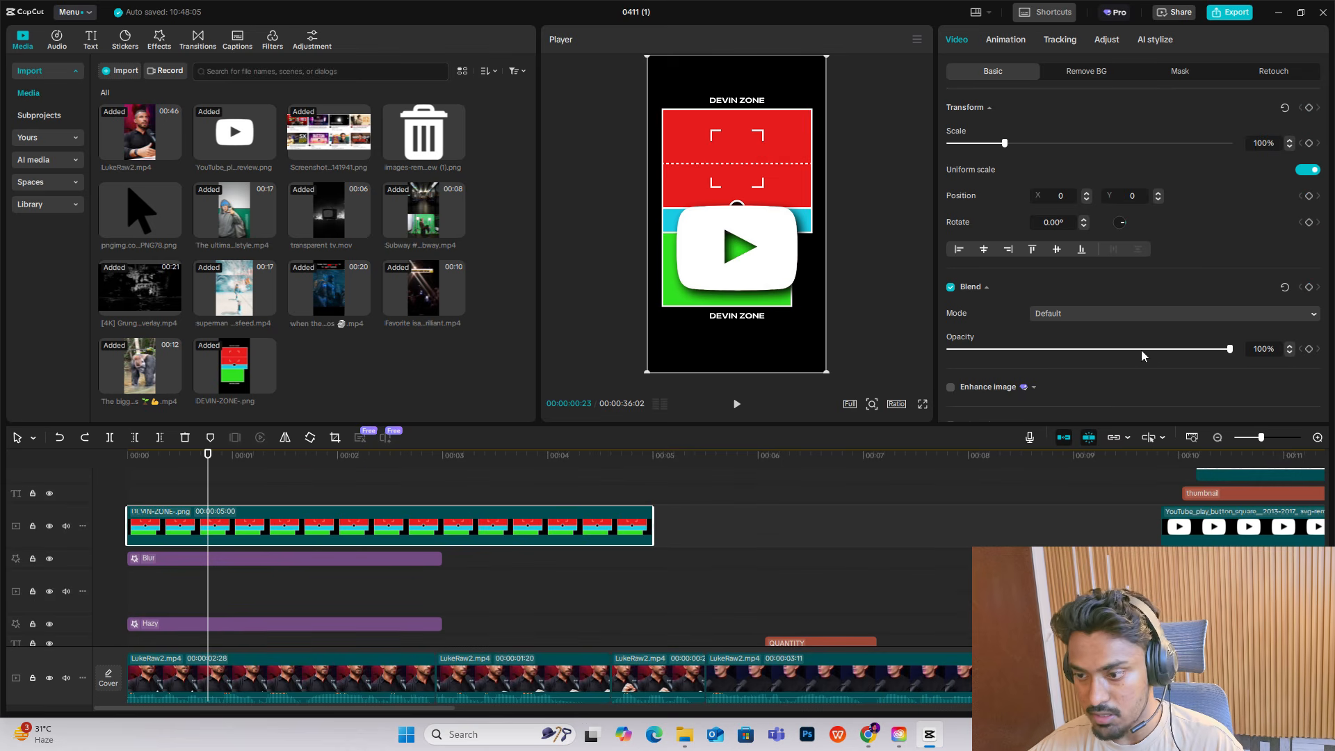
# Step: Lower the DEVIN-ZONE image's opacity to 18% and disable the image in the preview
pyautogui.moveTo(1141, 349); pyautogui.dragTo(977, 364)
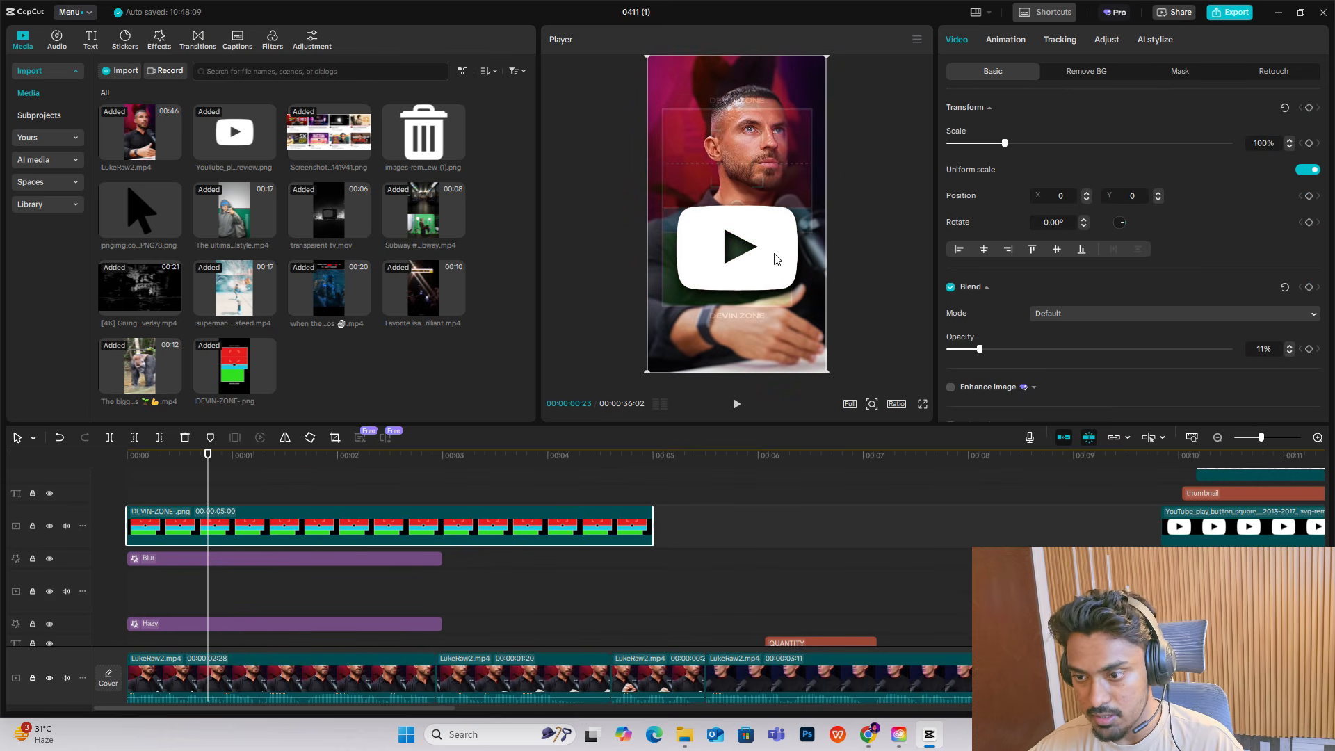
pyautogui.scroll(-3, 284, 574)
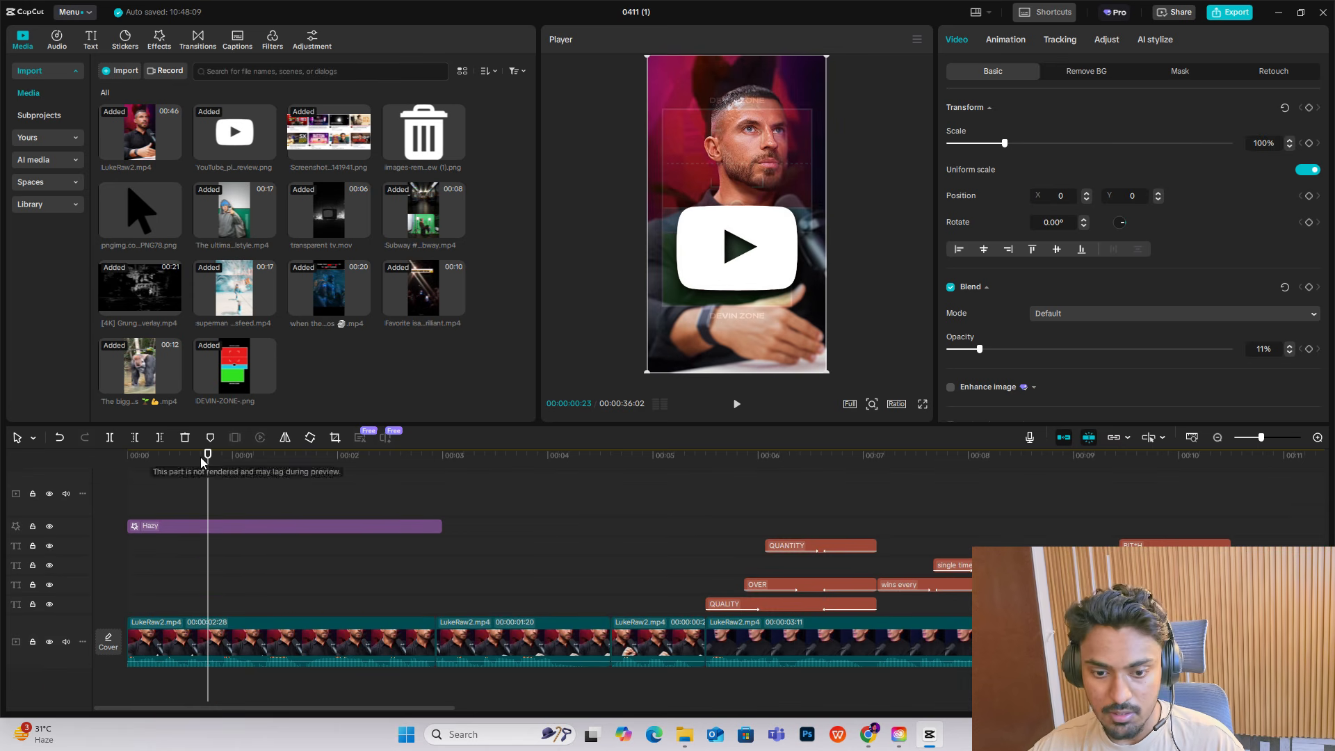
pyautogui.scroll(3, 217, 584)
pyautogui.moveTo(979, 348); pyautogui.dragTo(1230, 349)
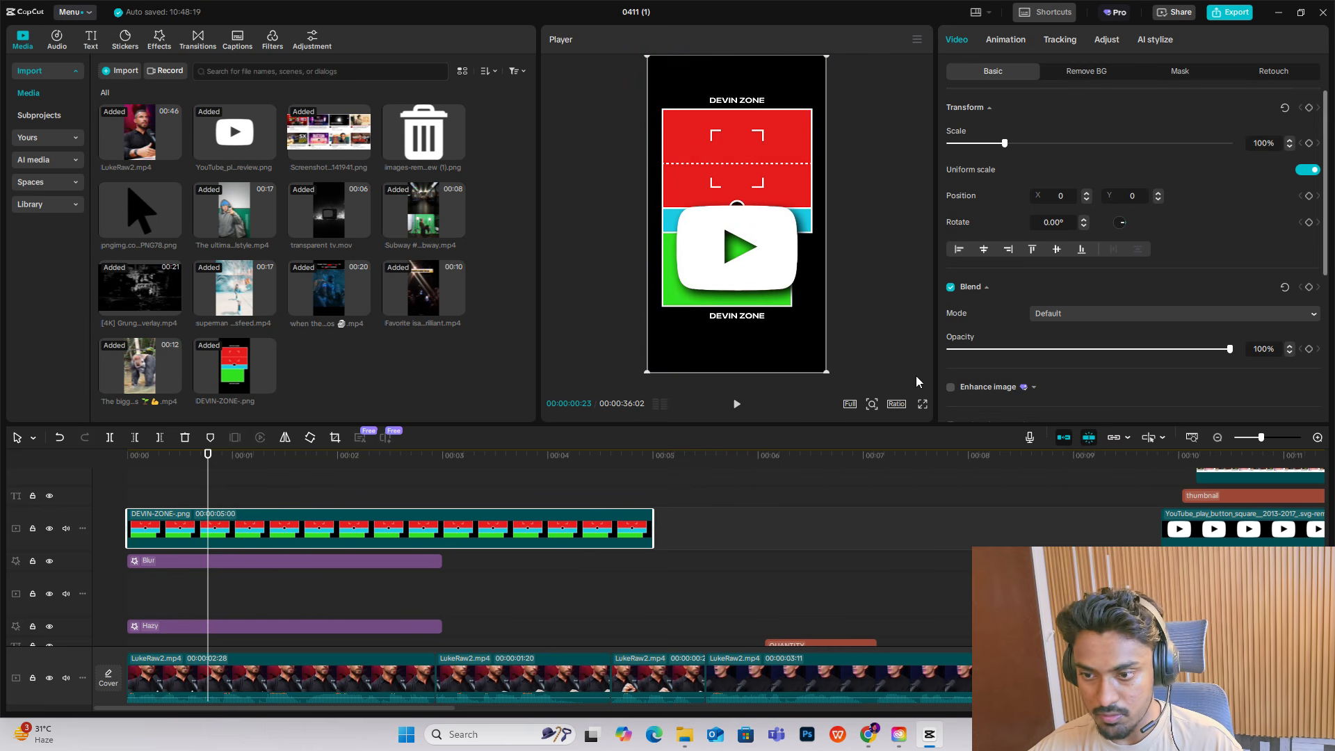
pyautogui.moveTo(1045, 349); pyautogui.dragTo(1000, 349)
pyautogui.press('v')
# Step: Play back the opening to check the play button animation without the DEVIN-ZONE guide
pyautogui.scroll(-3, 183, 538)
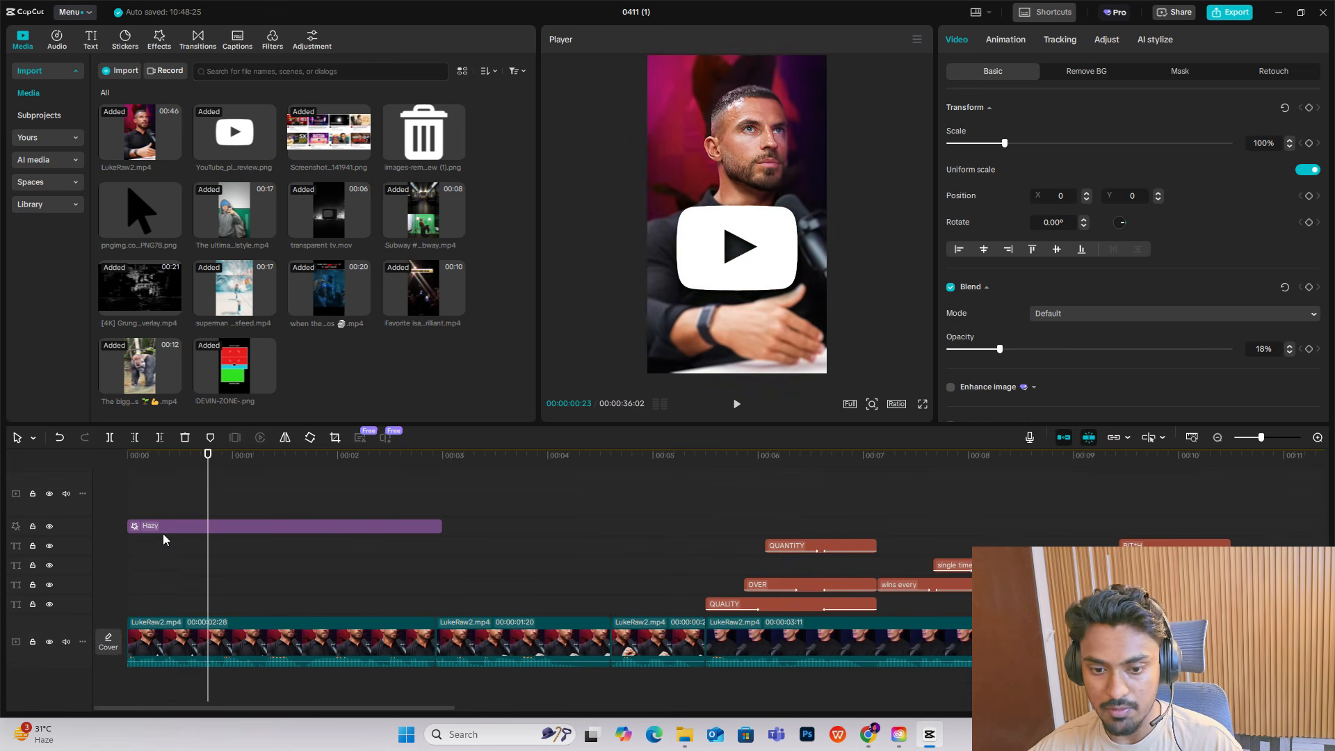
pyautogui.click(158, 572)
pyautogui.click(103, 565)
pyautogui.press('space')
pyautogui.scroll(3, 266, 571)
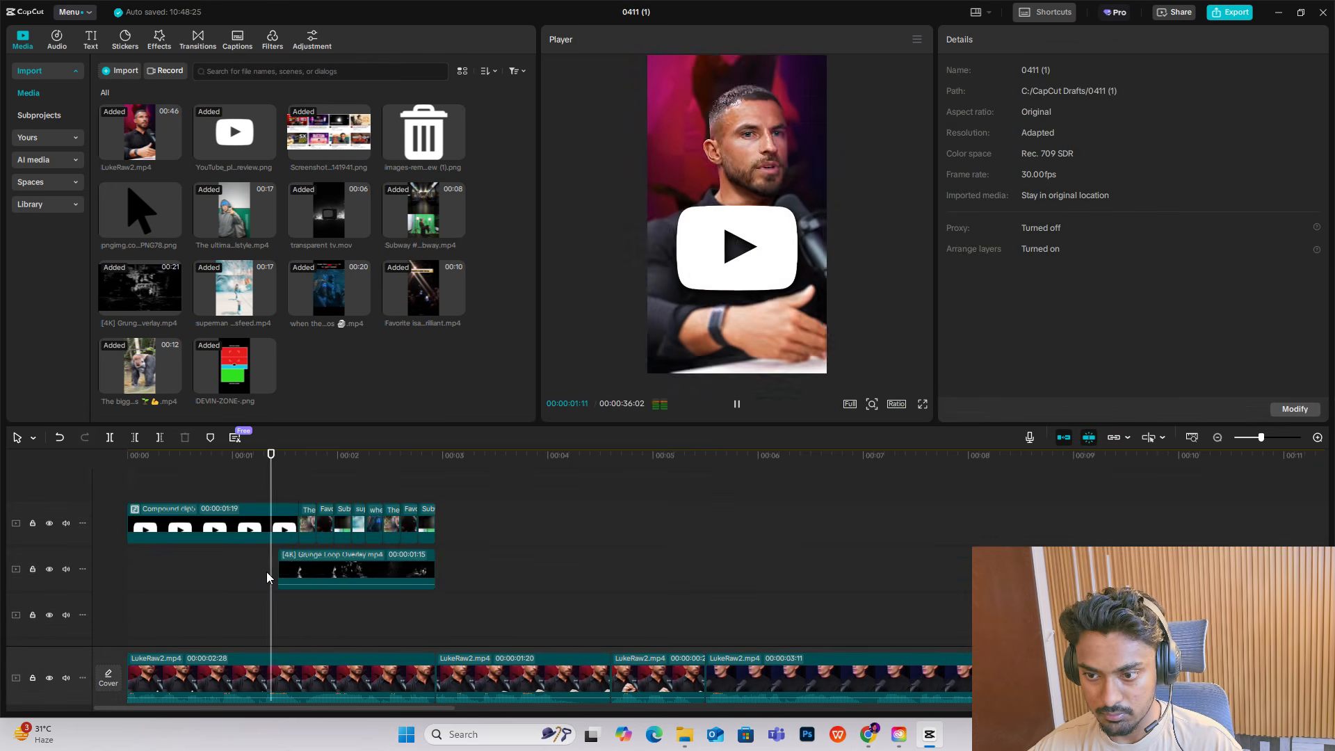
pyautogui.press('space')
# Step: Add a Transform keyframe to the play button compound clip at 00:00:00:28
pyautogui.click(216, 493)
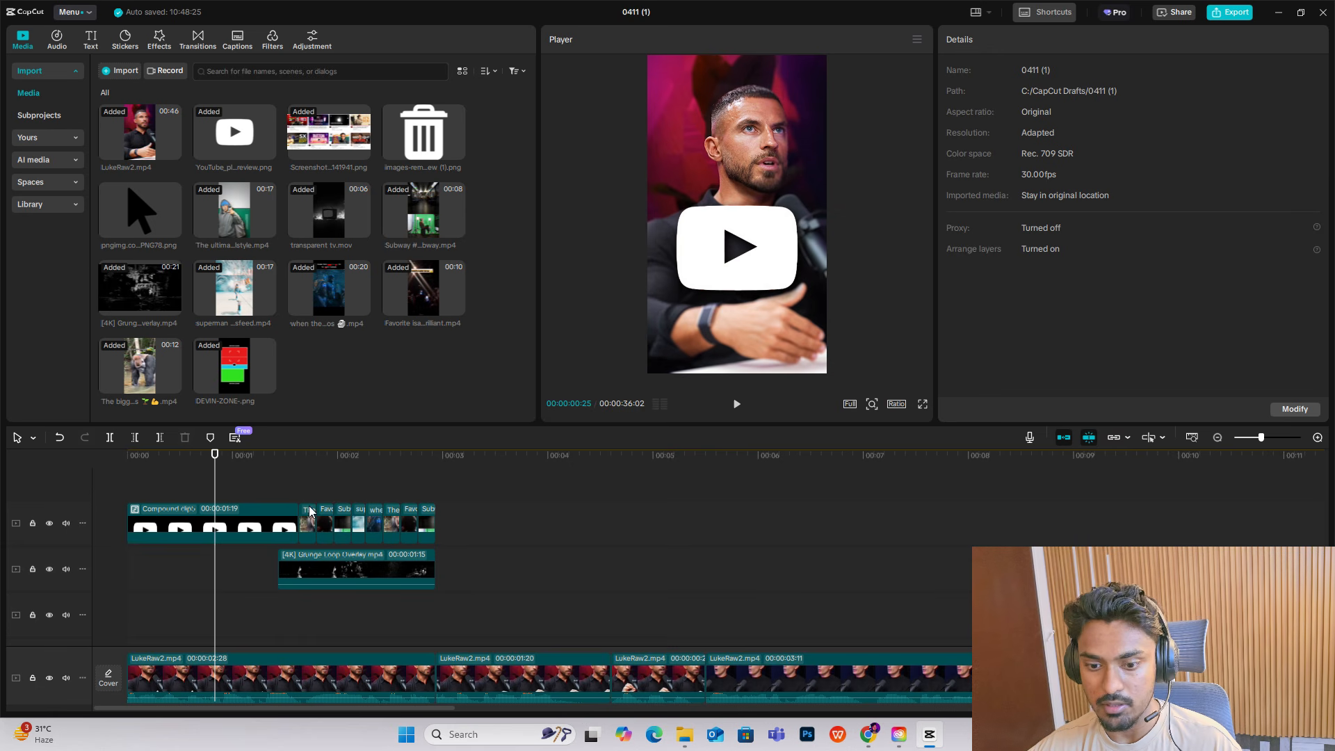
pyautogui.click(231, 532)
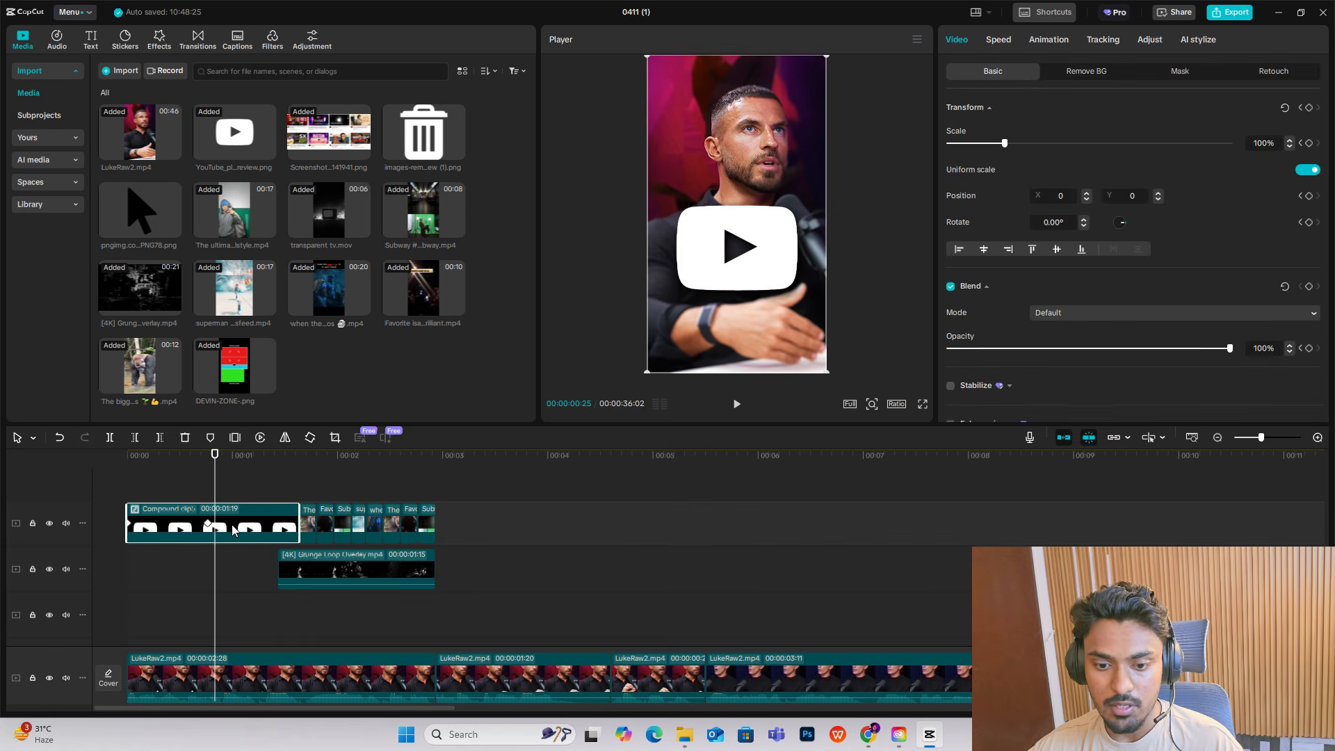
pyautogui.press('Right')
pyautogui.press('Right')
pyautogui.press('Right')
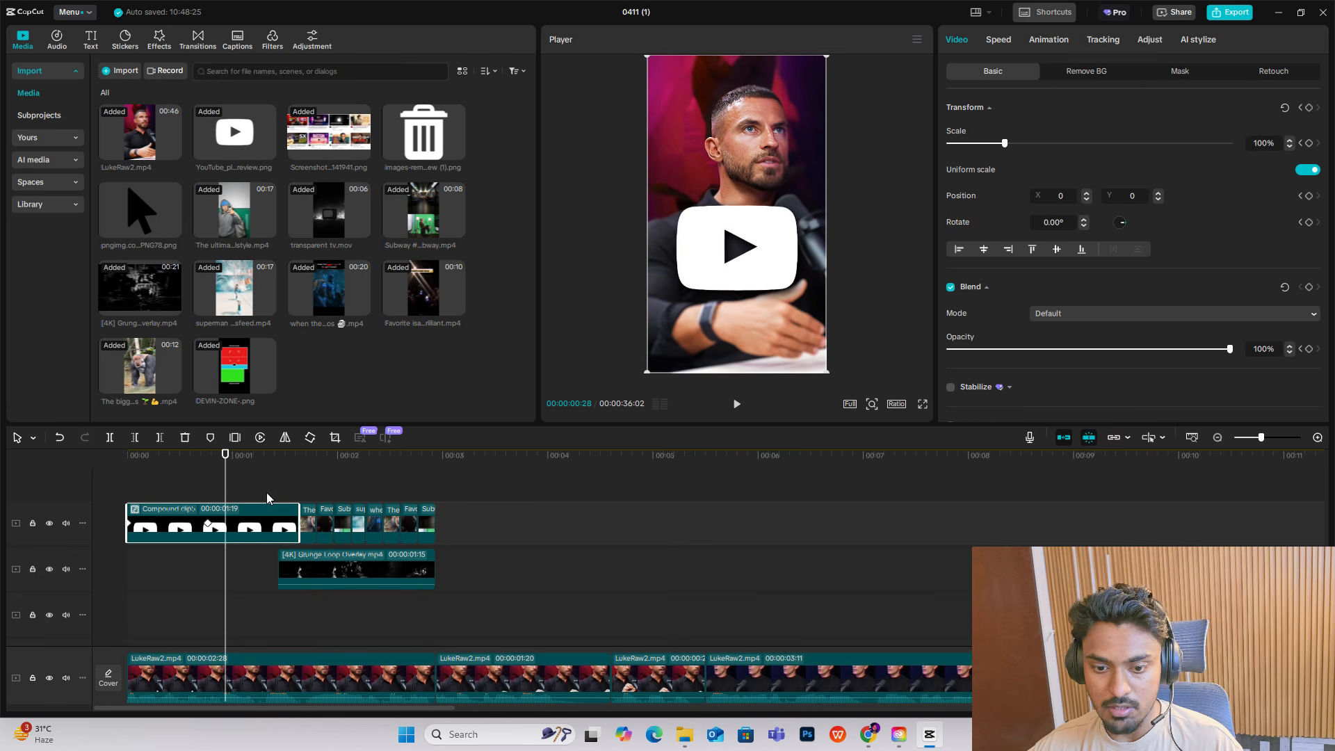
pyautogui.click(1309, 107)
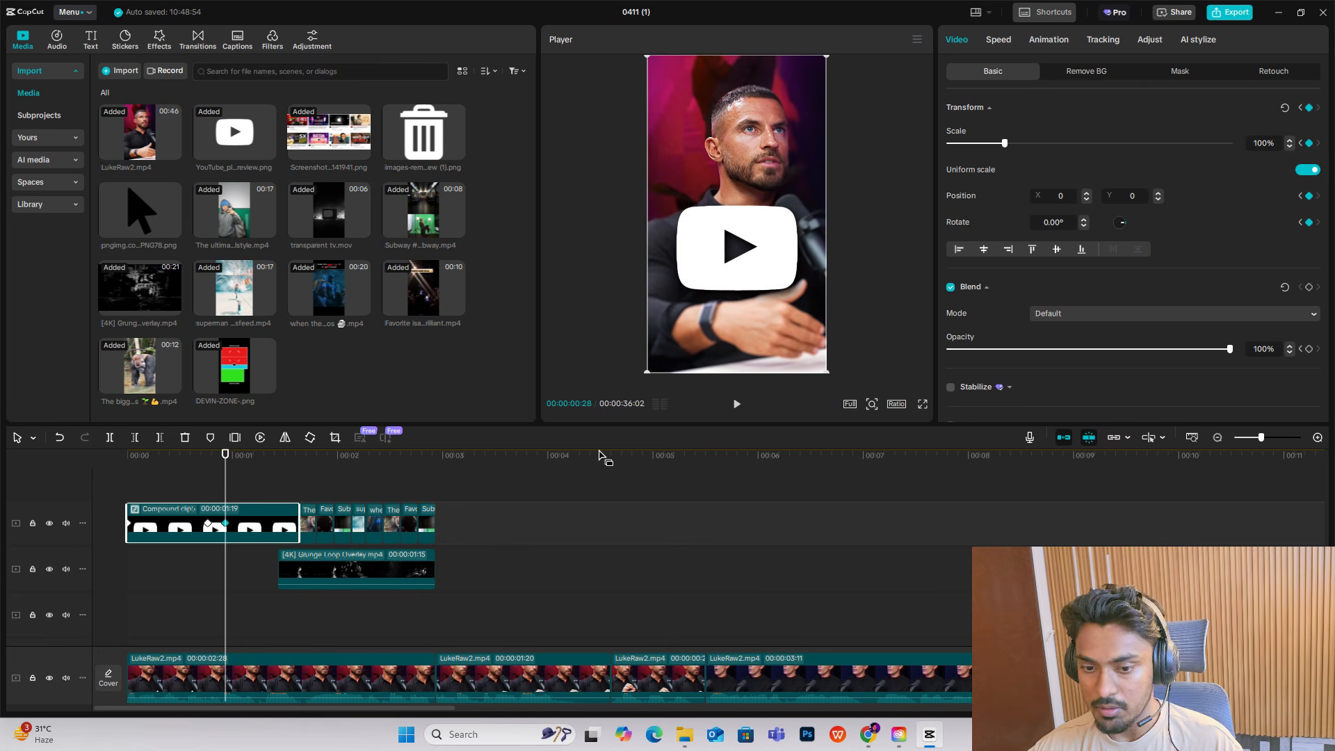
# Step: Slide the play button clip out of frame to X 1923 at 00:00:01:13 and apply the Quad Ease curve to its X movement
pyautogui.moveTo(227, 479); pyautogui.dragTo(279, 479)
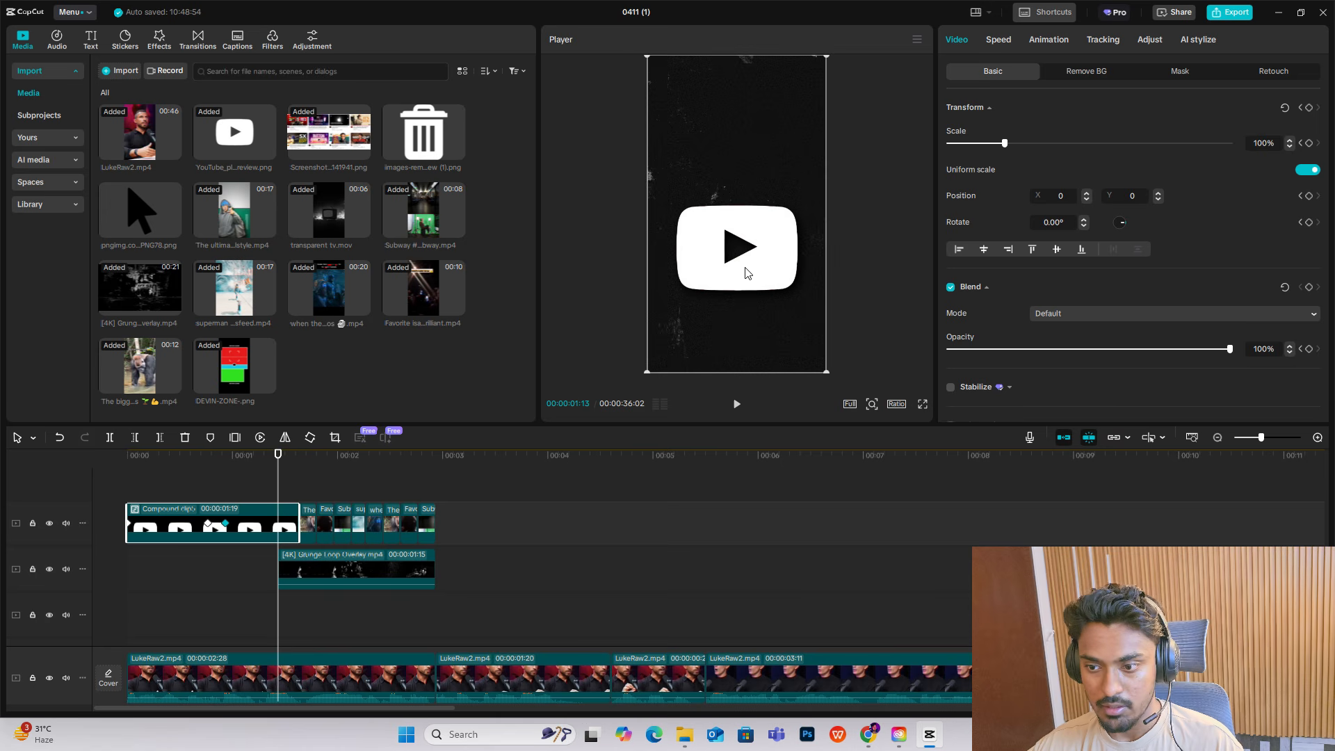
pyautogui.moveTo(747, 271); pyautogui.dragTo(905, 269)
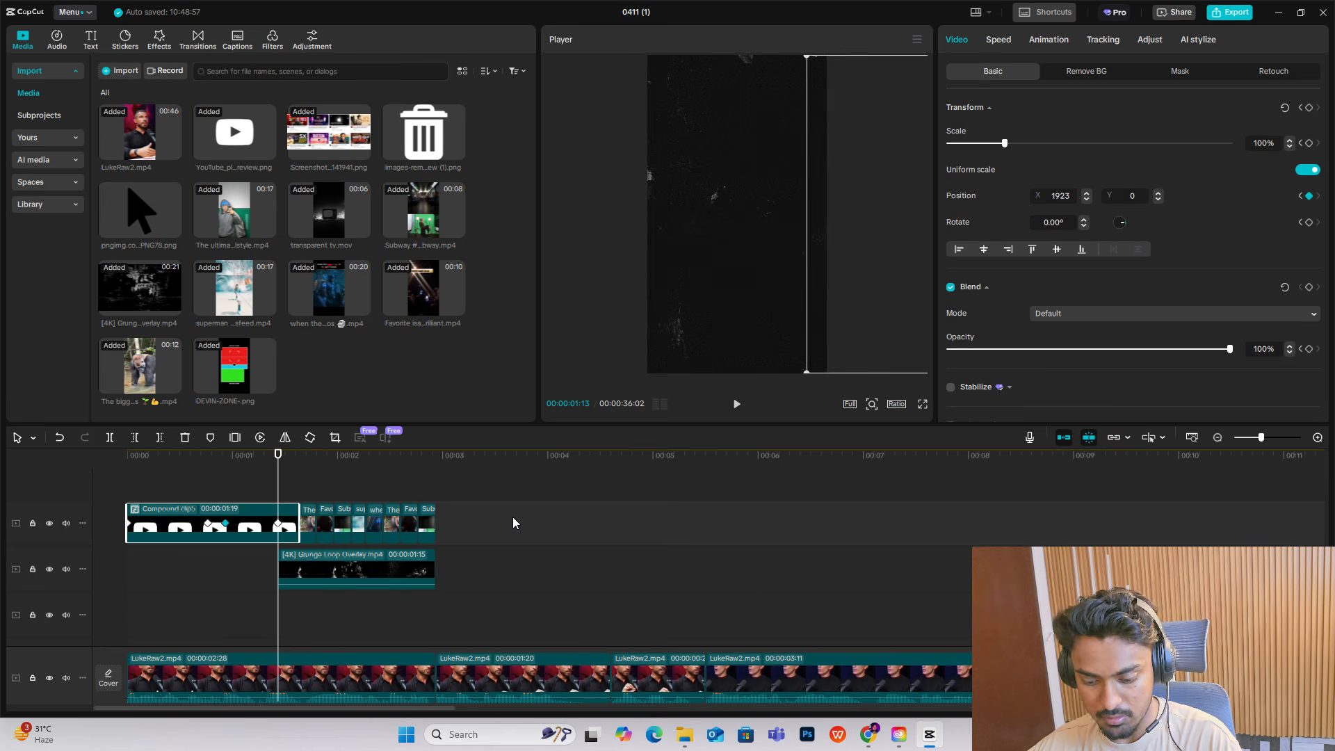
pyautogui.hotkey('alt', 'k')
pyautogui.scroll(1, 240, 560)
pyautogui.scroll(3, 242, 559)
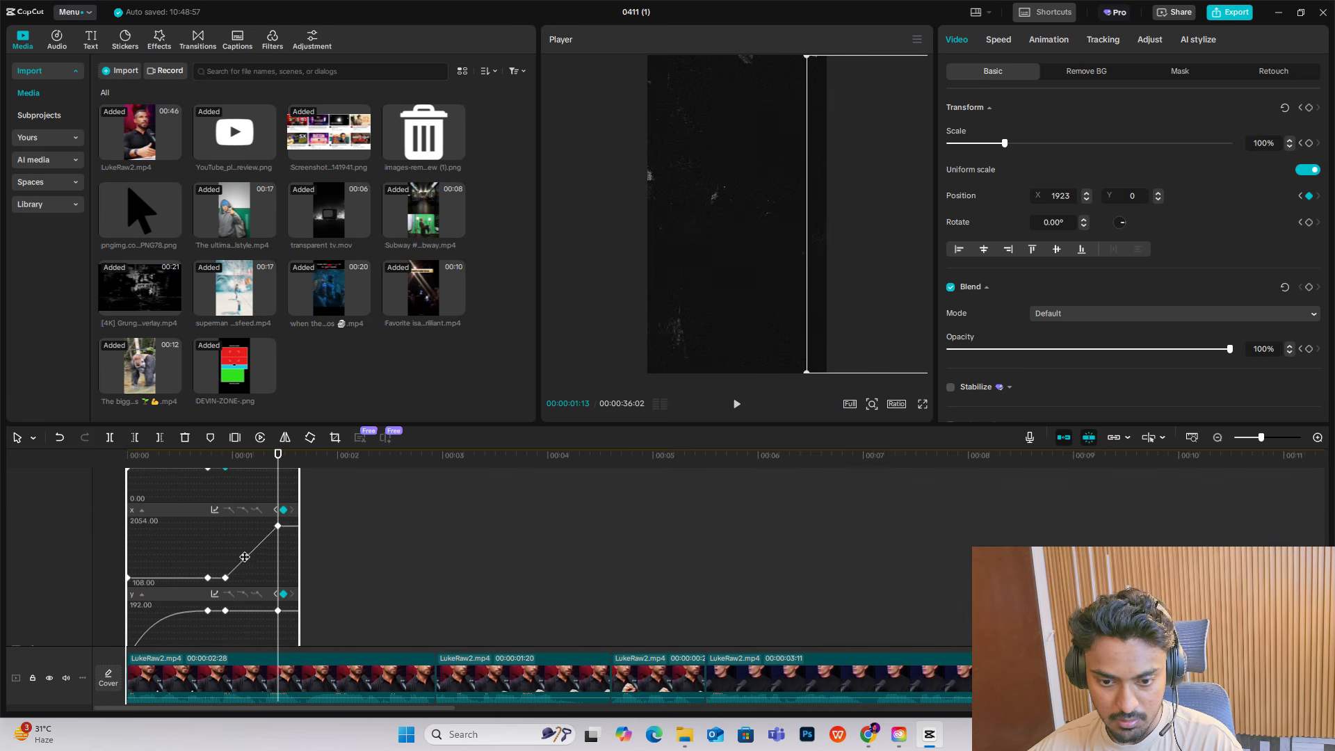
pyautogui.click(213, 511)
pyautogui.click(417, 609)
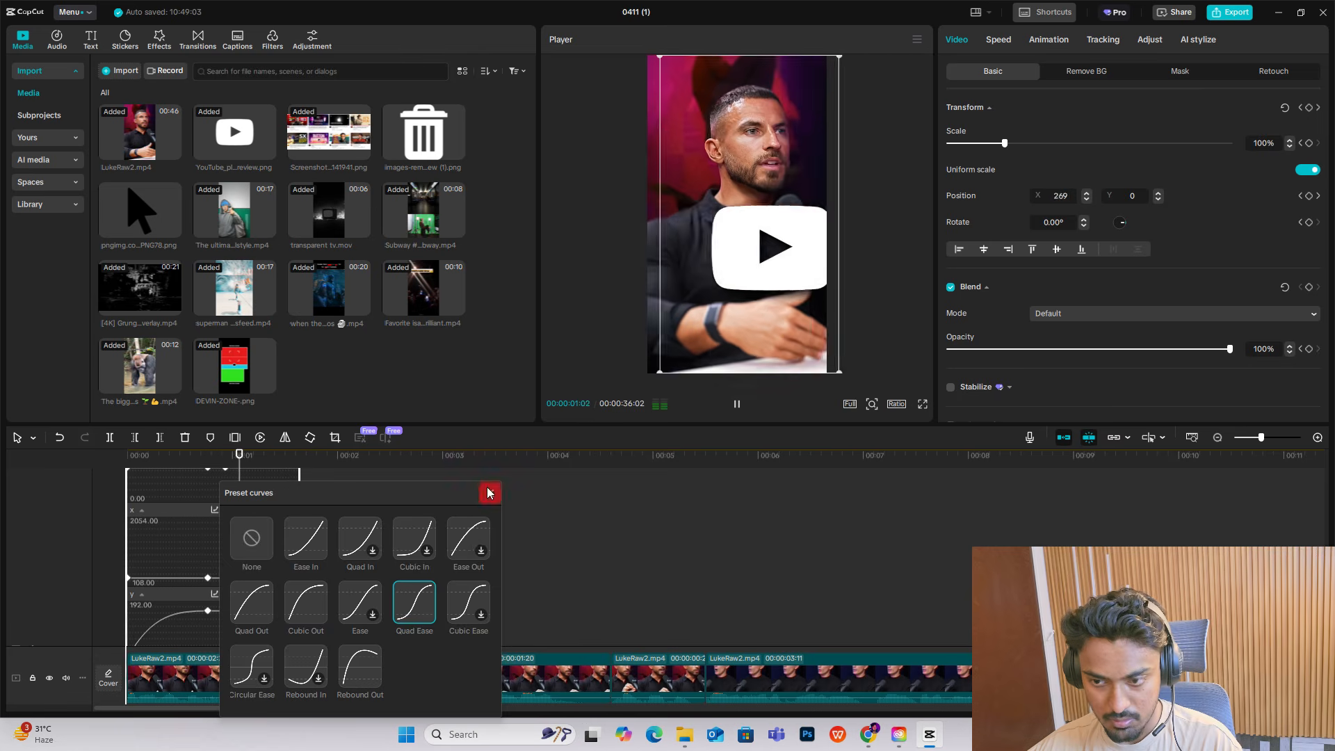
pyautogui.click(488, 492)
pyautogui.hotkey('alt', 'k')
# Step: Play back and scrub the opening to check the play button's slide out of frame
pyautogui.click(203, 491)
pyautogui.press('space')
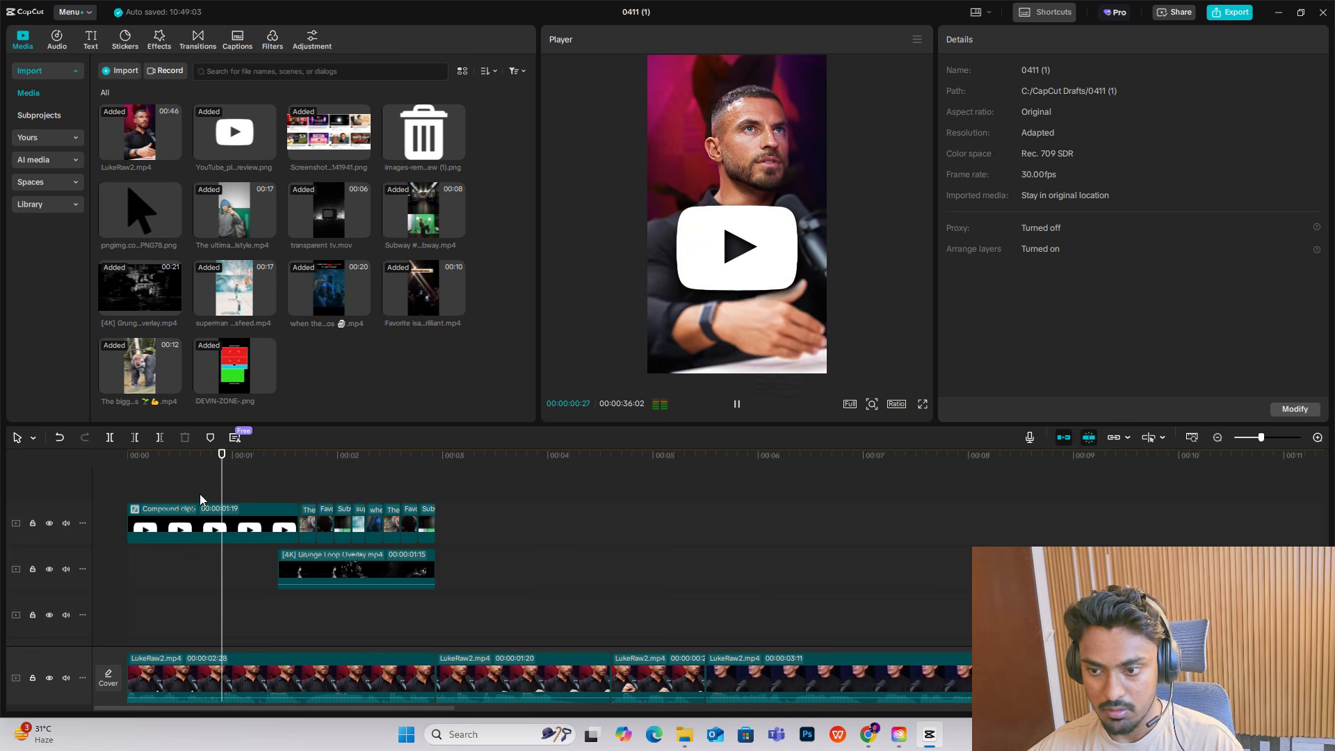
pyautogui.press('space')
pyautogui.click(186, 495)
pyautogui.moveTo(186, 495); pyautogui.dragTo(264, 521)
# Step: Align the grunge overlay's start with the first montage clip and trim its end to match the montage's end
pyautogui.click(317, 569)
pyautogui.click(277, 546)
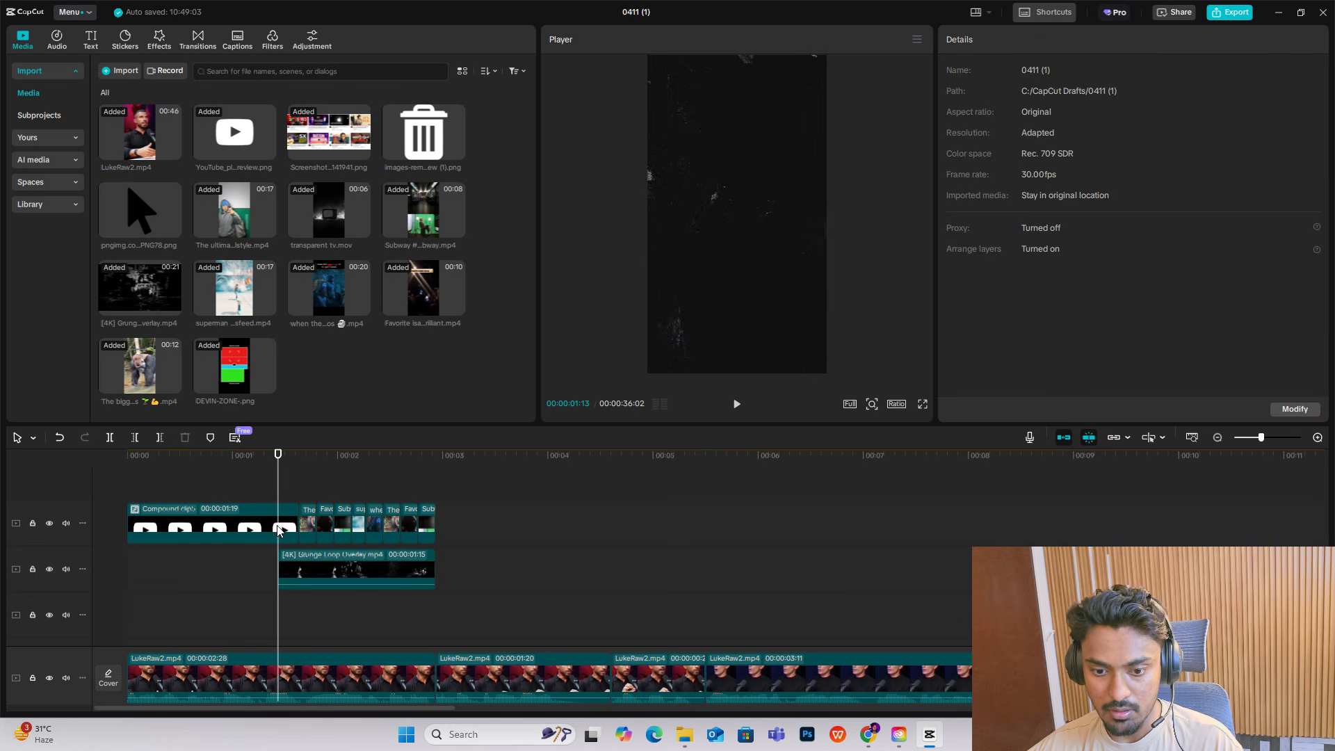
pyautogui.click(257, 517)
pyautogui.click(309, 568)
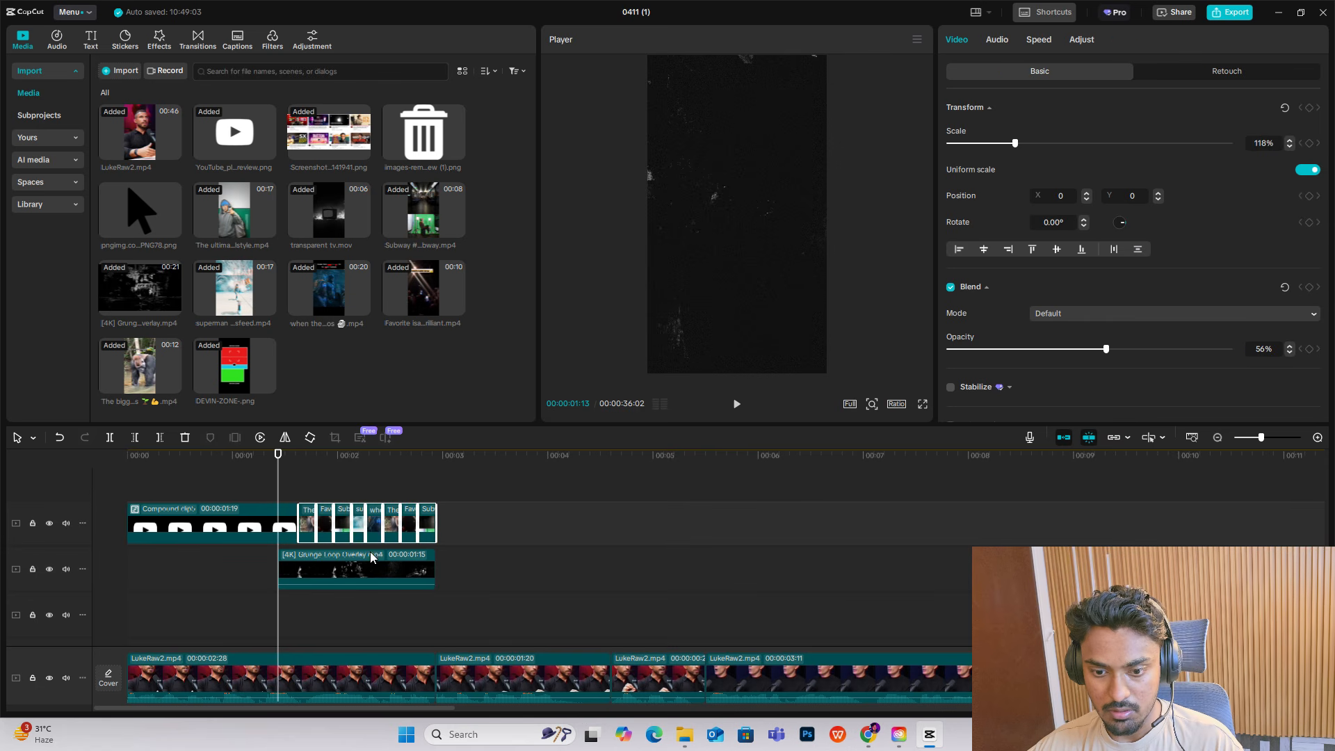
pyautogui.moveTo(310, 579); pyautogui.dragTo(329, 581)
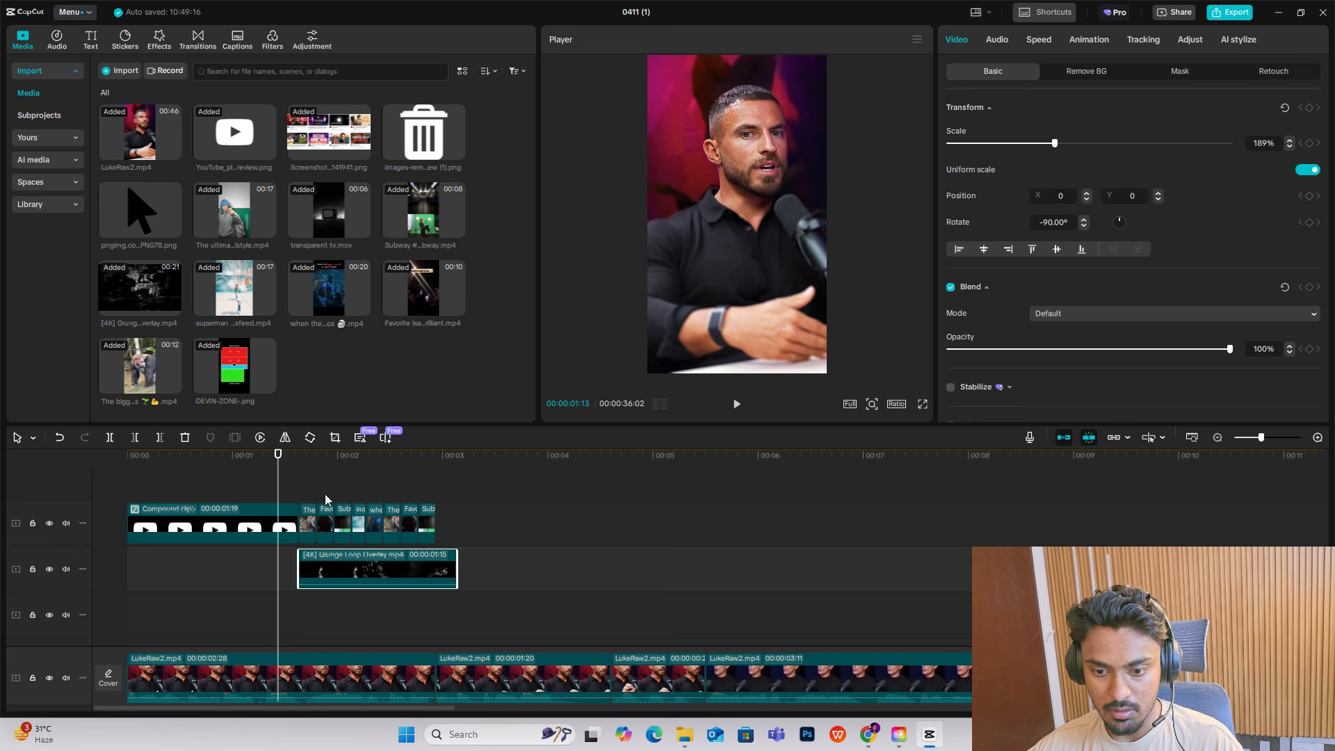
pyautogui.moveTo(456, 567); pyautogui.dragTo(432, 565)
# Step: Combine the montage clips and the grunge overlay into one compound clip
pyautogui.moveTo(297, 490); pyautogui.dragTo(449, 567)
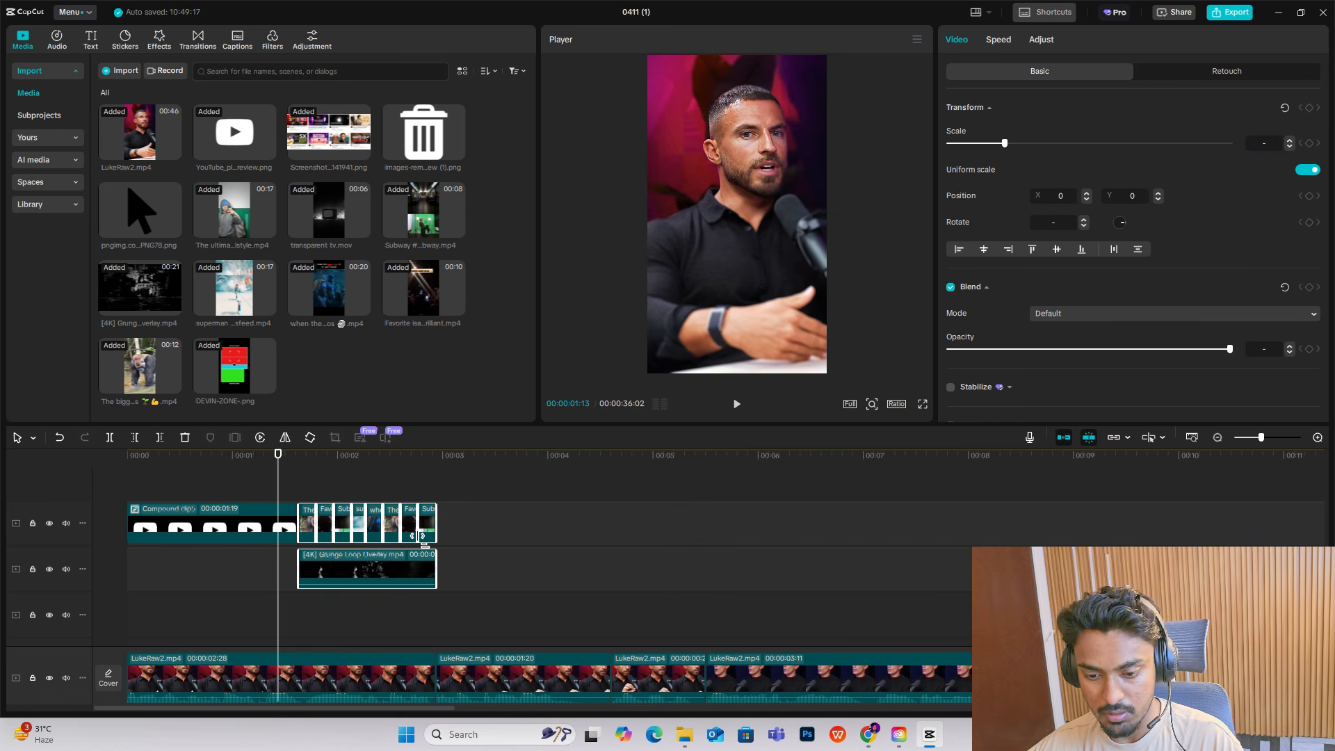
pyautogui.hotkey('alt', 'g')
pyautogui.click(186, 478)
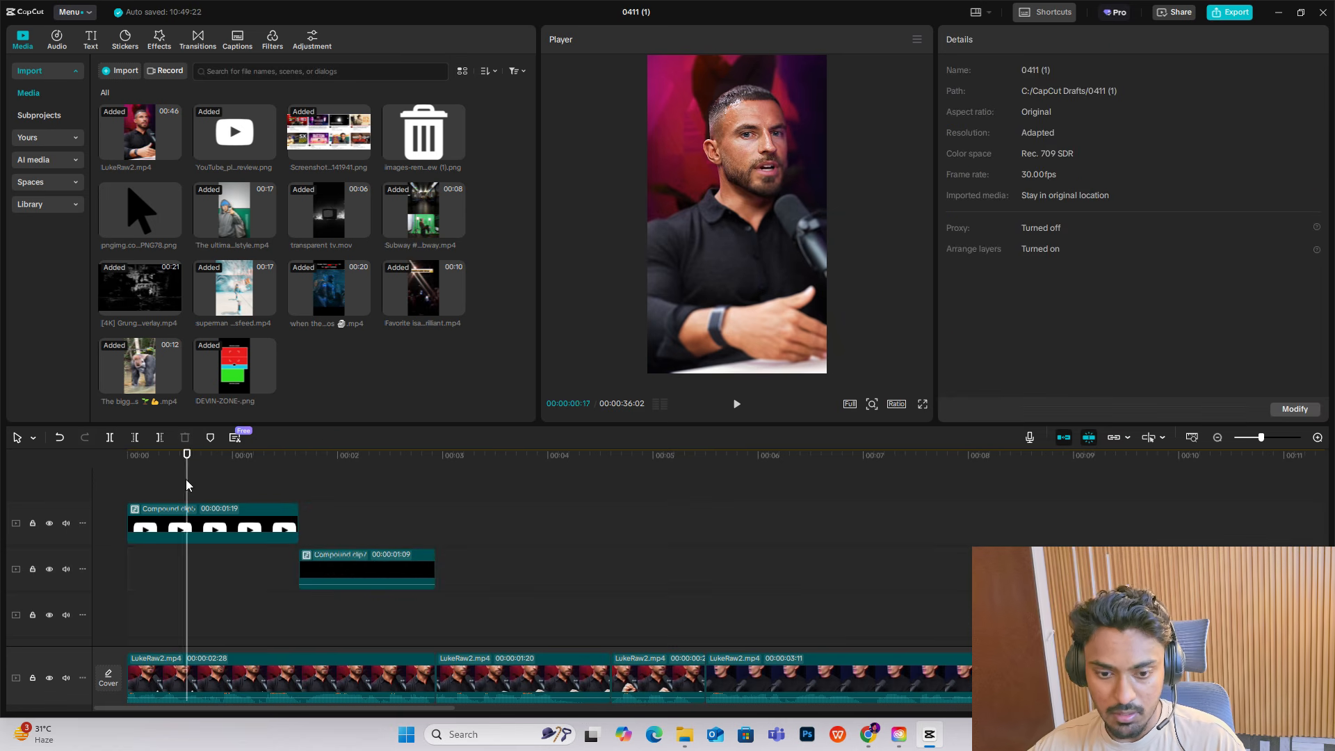
# Step: Move the montage compound clip to start at 00:00:00:28, at the keyframe where the play button begins sliding out
pyautogui.moveTo(185, 478); pyautogui.dragTo(234, 542)
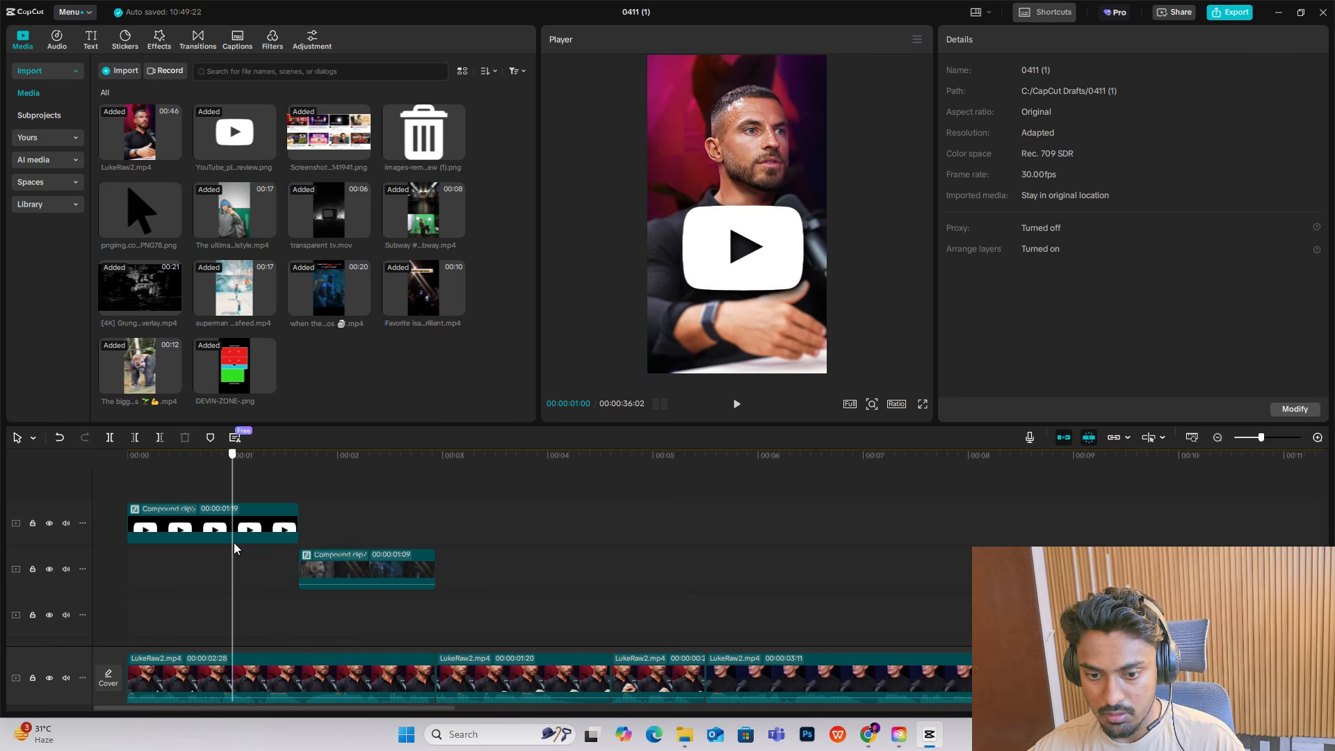
pyautogui.click(324, 577)
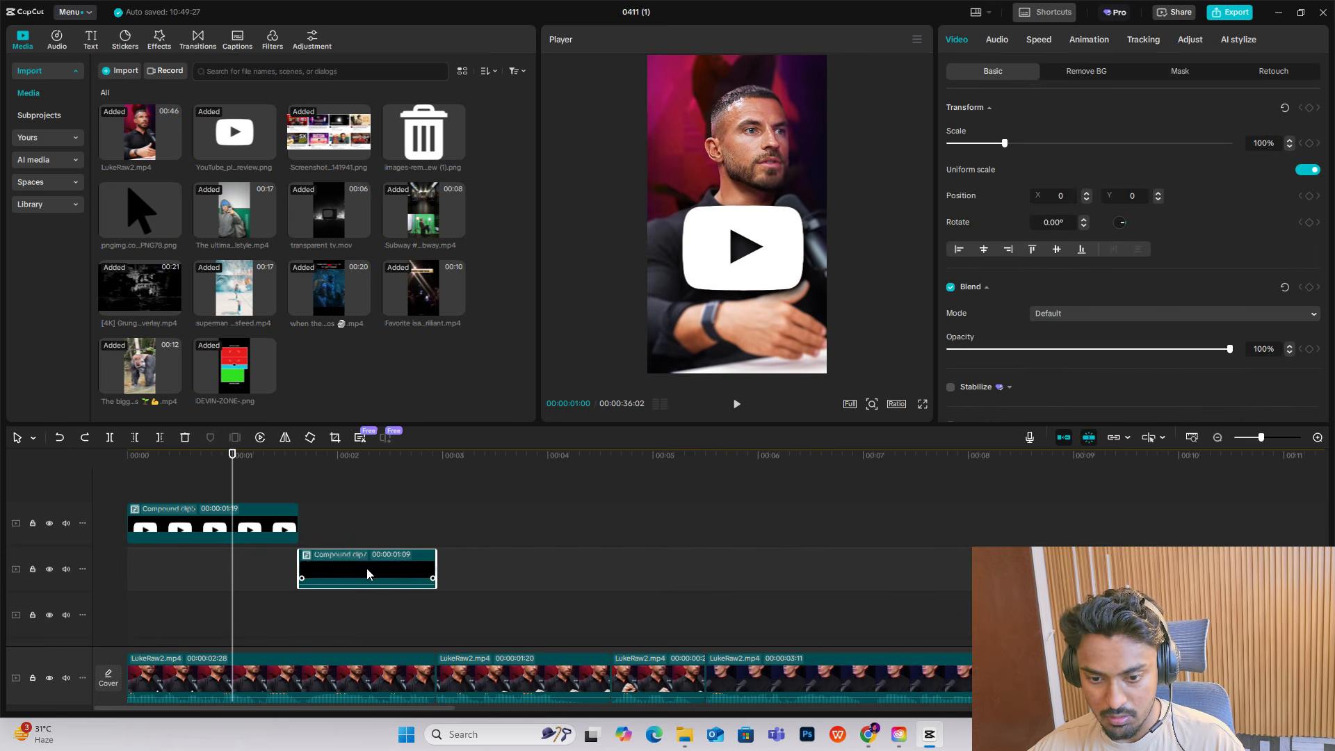
pyautogui.moveTo(366, 569); pyautogui.dragTo(317, 570)
pyautogui.click(236, 489)
pyautogui.moveTo(246, 492); pyautogui.dragTo(237, 493)
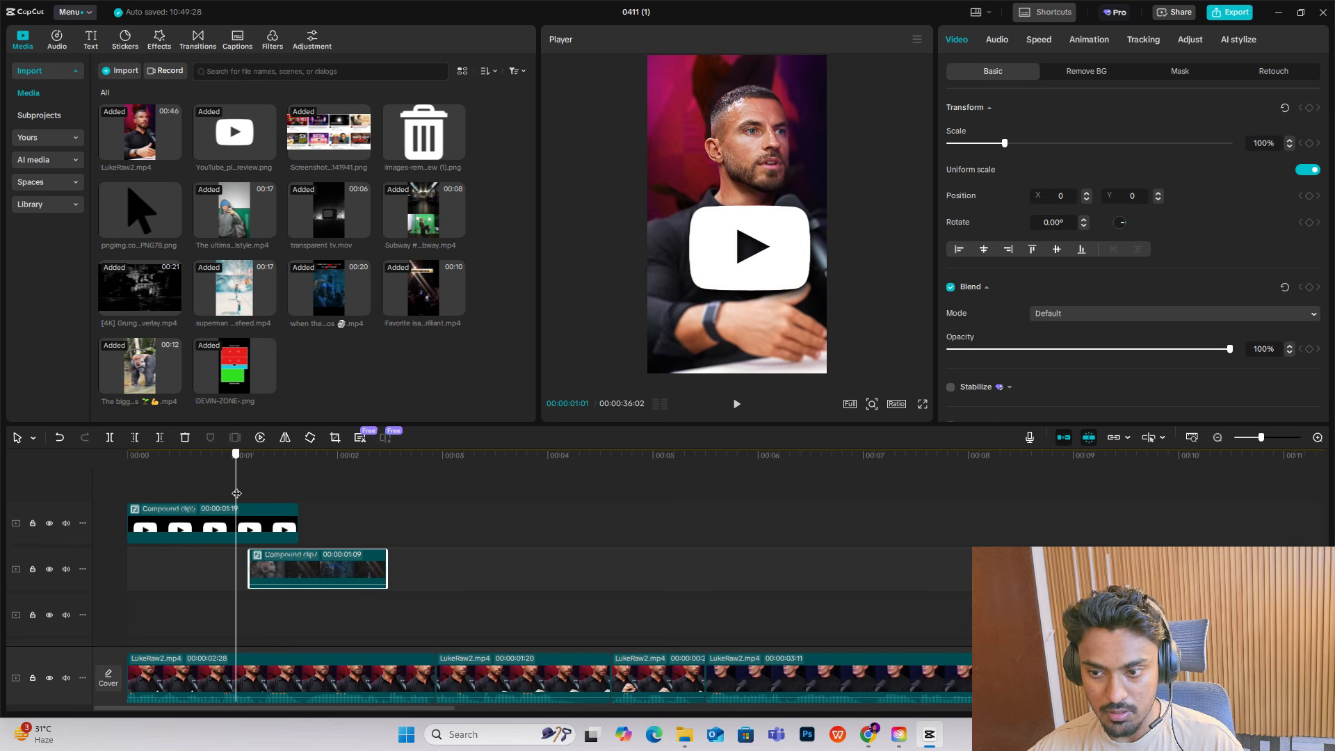
pyautogui.moveTo(275, 553); pyautogui.dragTo(263, 562)
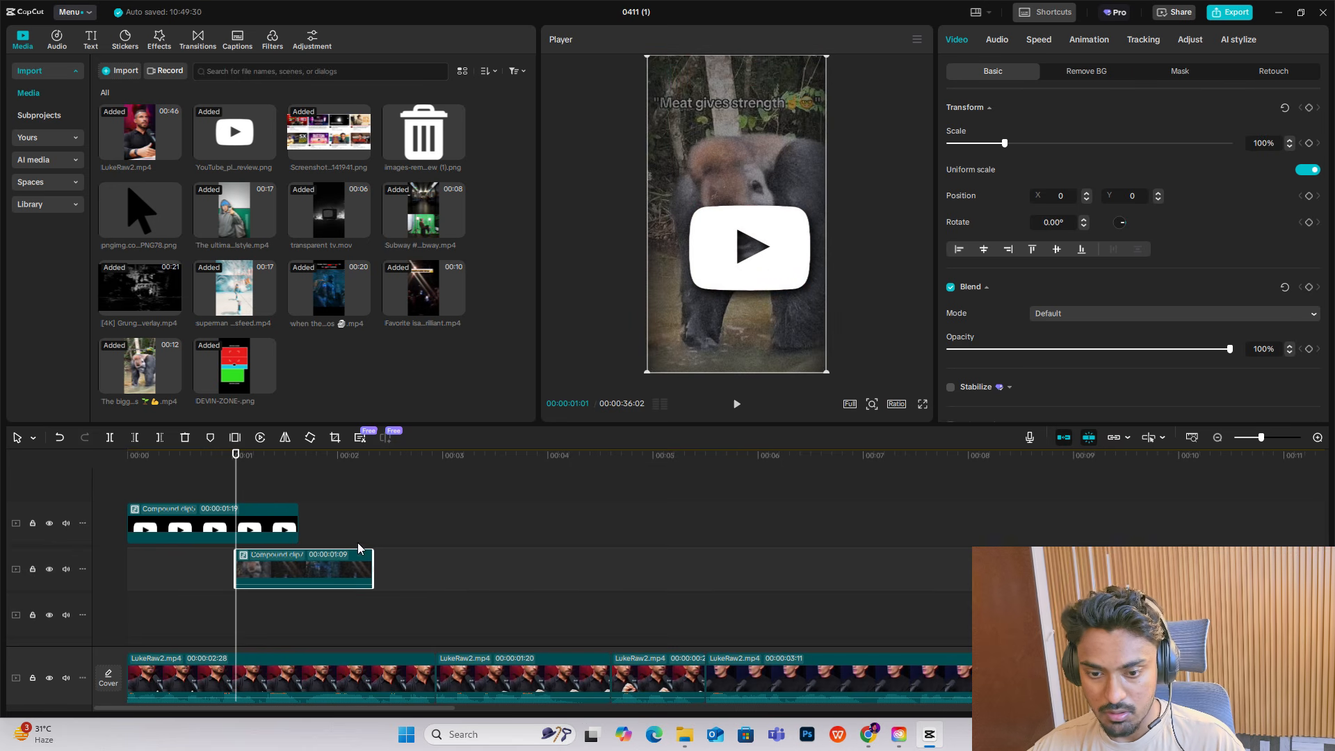
pyautogui.click(251, 520)
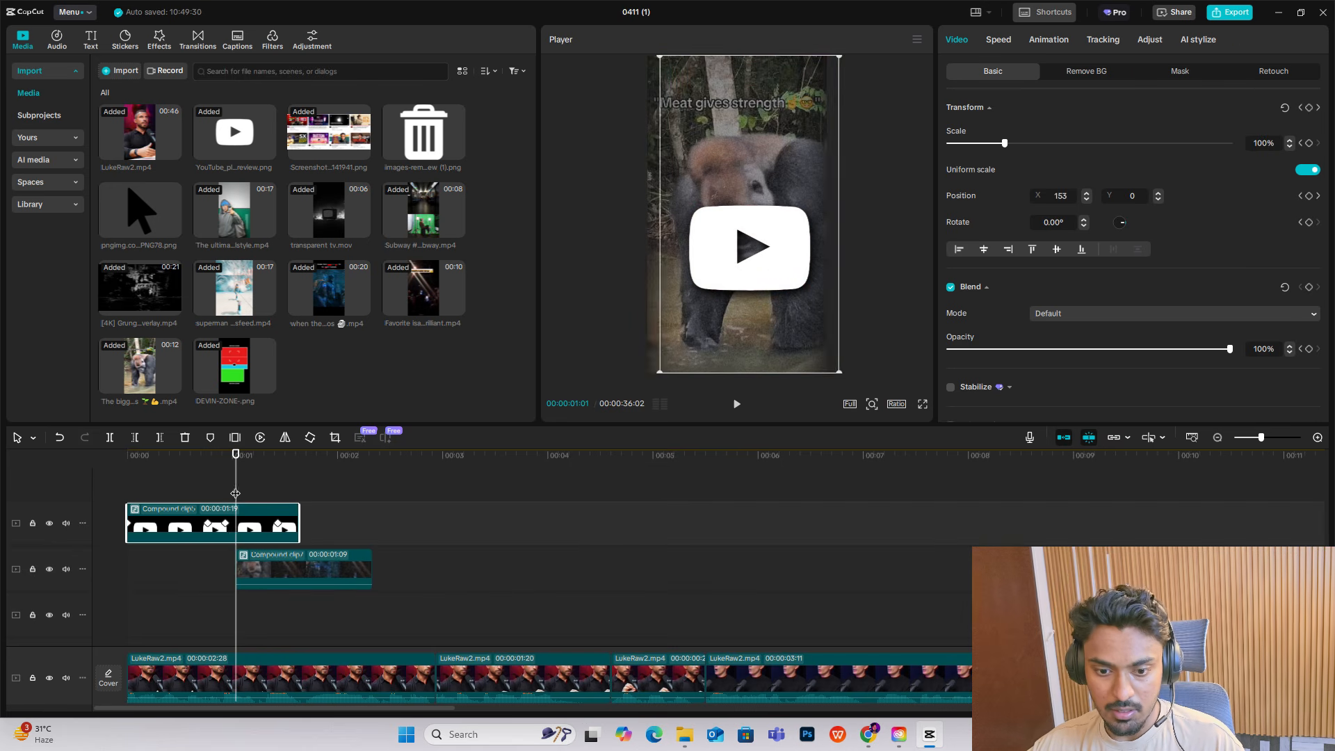
pyautogui.moveTo(235, 490); pyautogui.dragTo(225, 490)
pyautogui.moveTo(269, 566); pyautogui.dragTo(258, 567)
# Step: Add Transform keyframes to the montage compound clip at 00:00:00:28 and 00:00:01:13
pyautogui.click(267, 537)
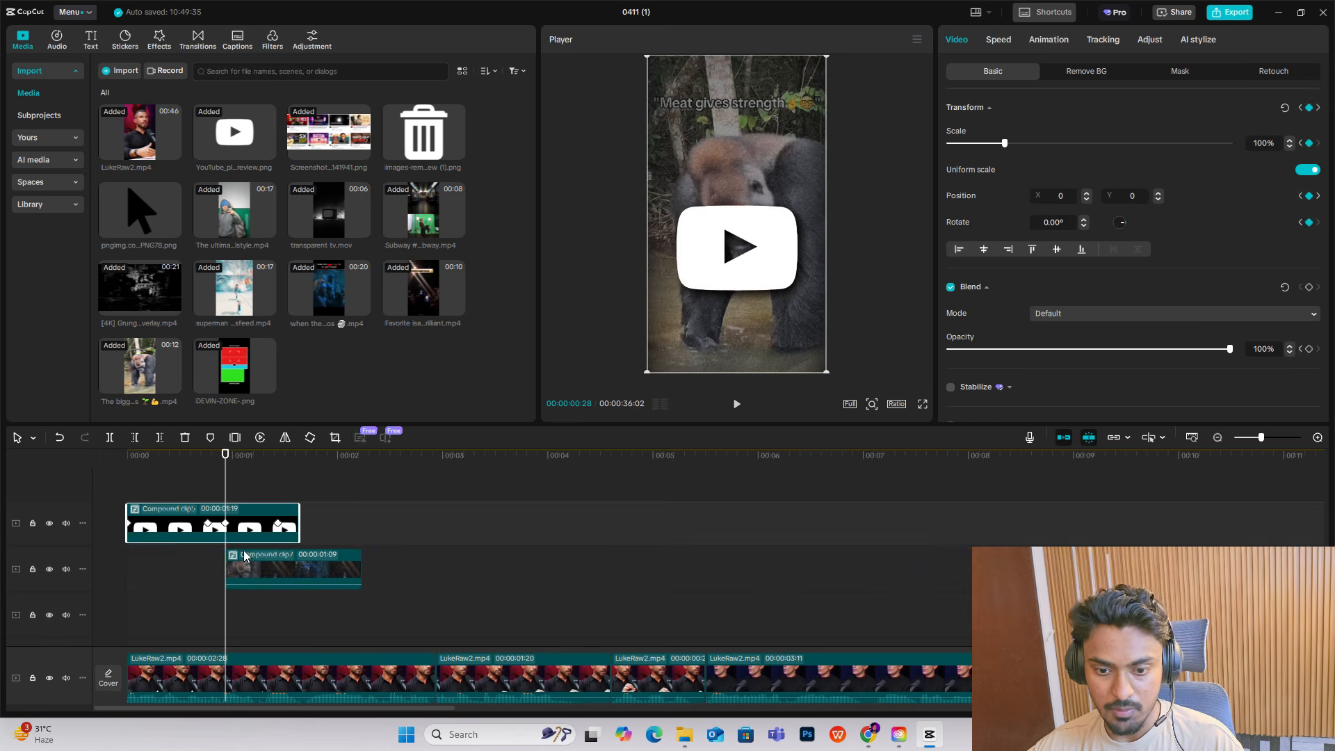
pyautogui.click(246, 559)
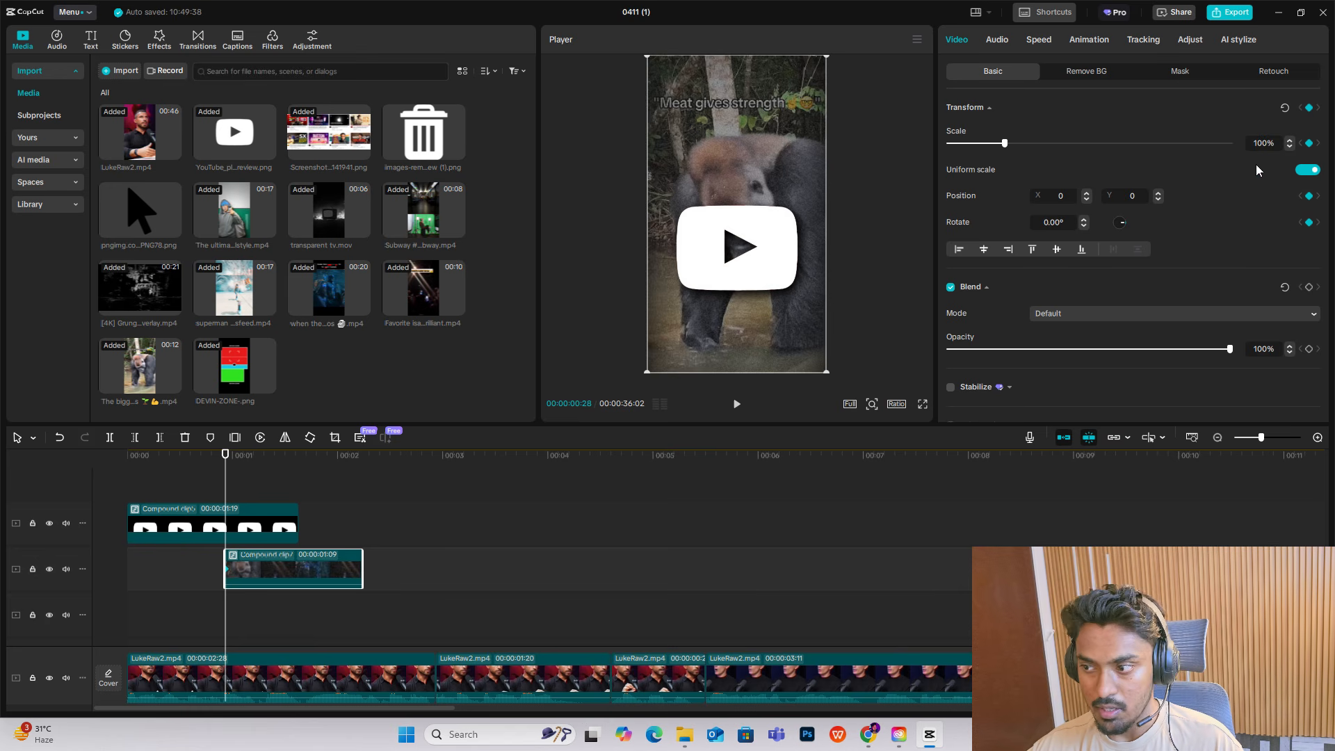
pyautogui.click(248, 529)
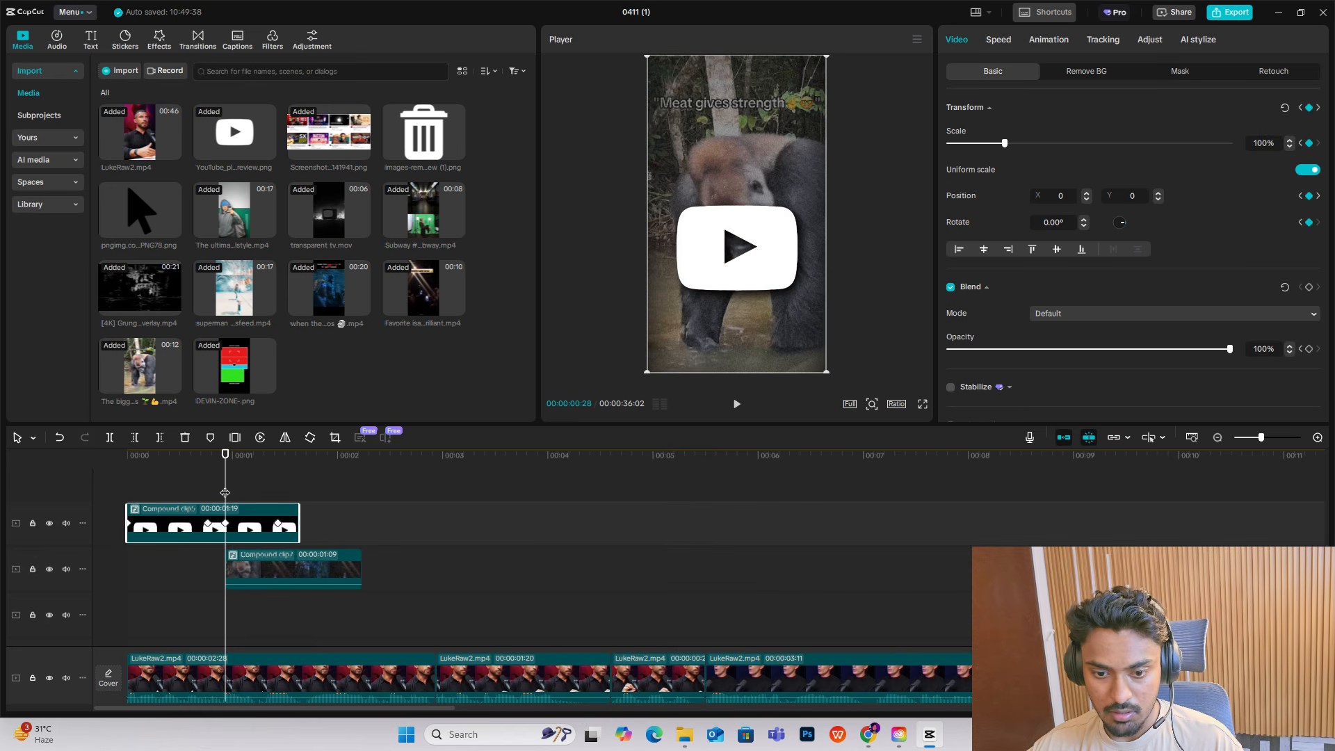
pyautogui.moveTo(225, 493); pyautogui.dragTo(278, 492)
pyautogui.click(287, 566)
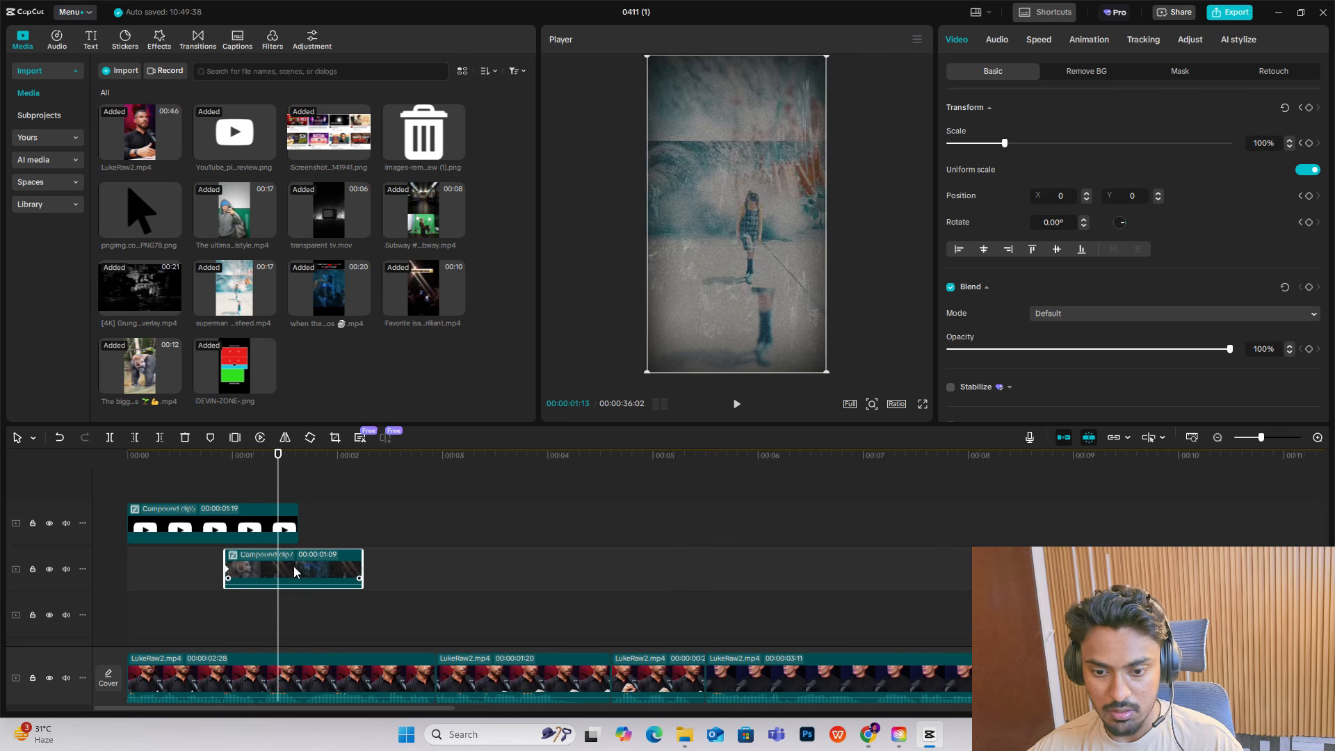
pyautogui.click(1309, 108)
# Step: Shift the montage compound clip out of frame to X -2162 at its 00:00:00:28 keyframe
pyautogui.moveTo(278, 491); pyautogui.dragTo(225, 493)
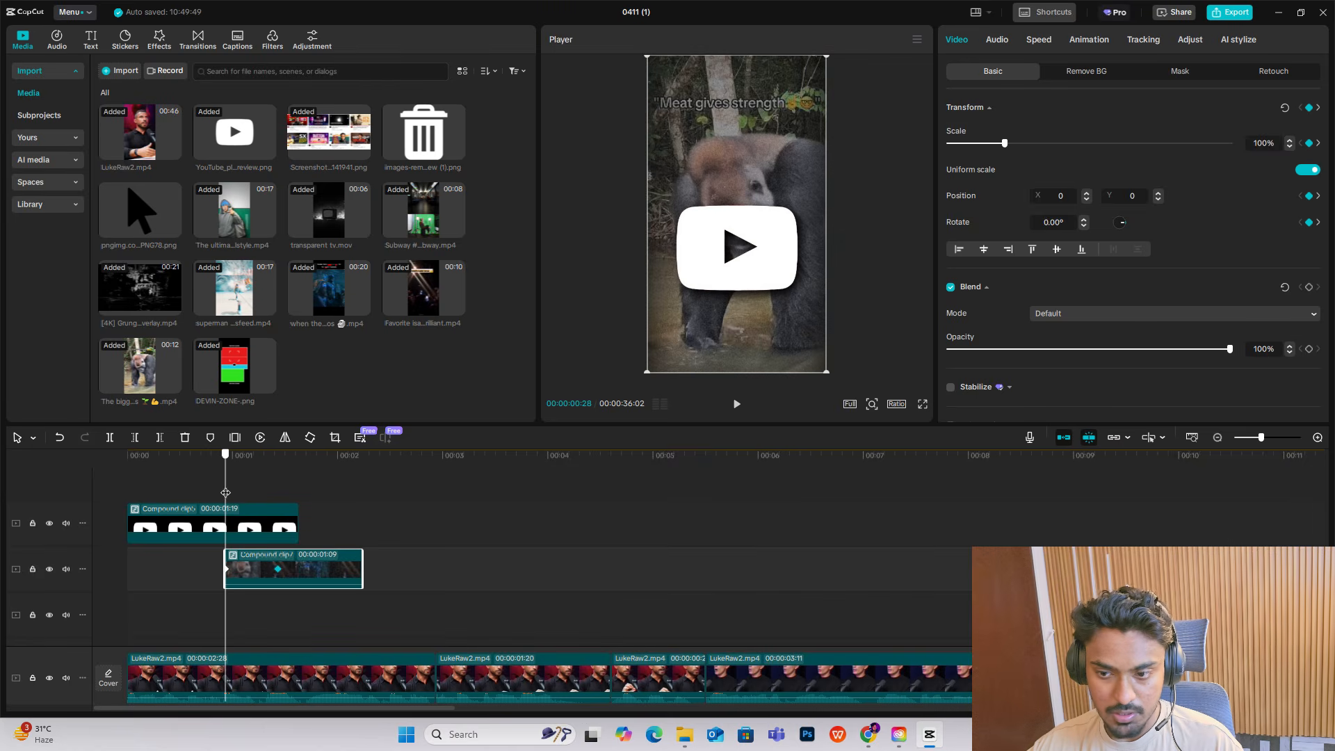
pyautogui.moveTo(728, 324); pyautogui.dragTo(552, 331)
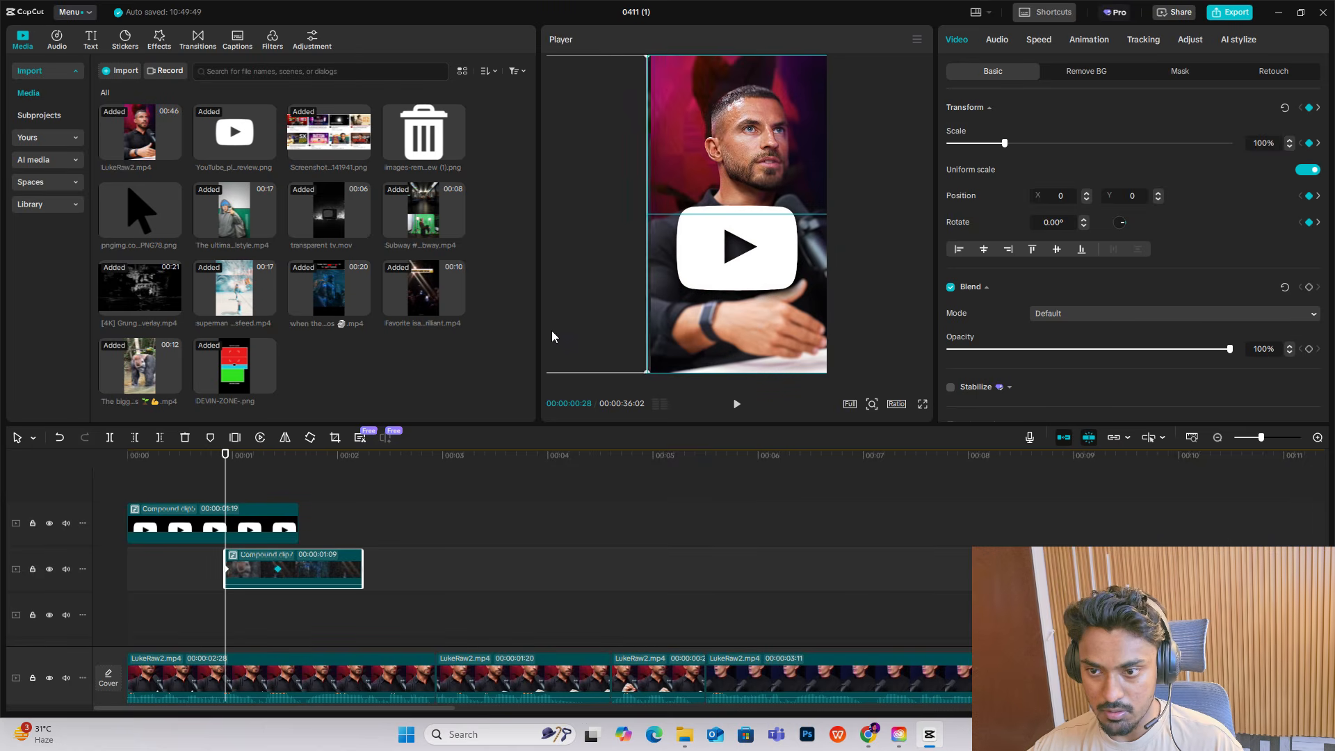
pyautogui.click(267, 524)
pyautogui.click(255, 578)
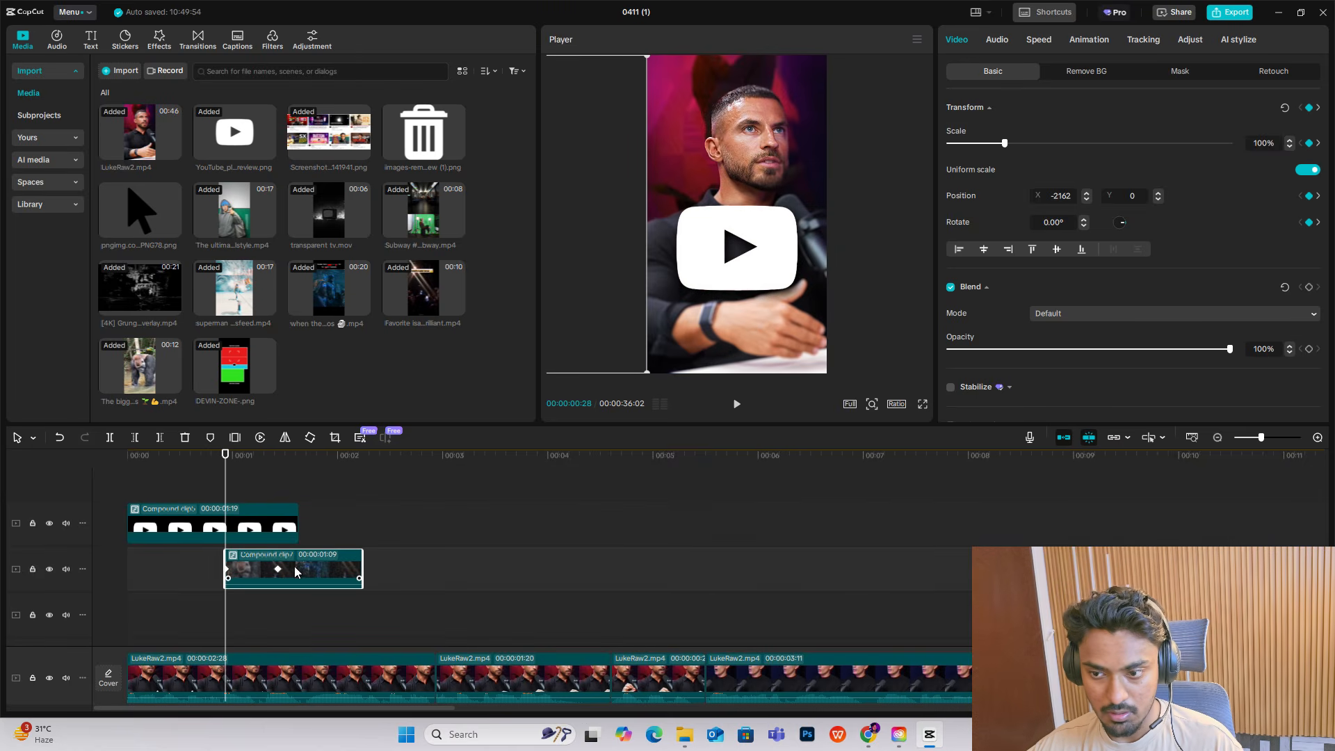
# Step: Apply the Cubic Out curve to the montage compound clip's X position keyframes
pyautogui.click(301, 560)
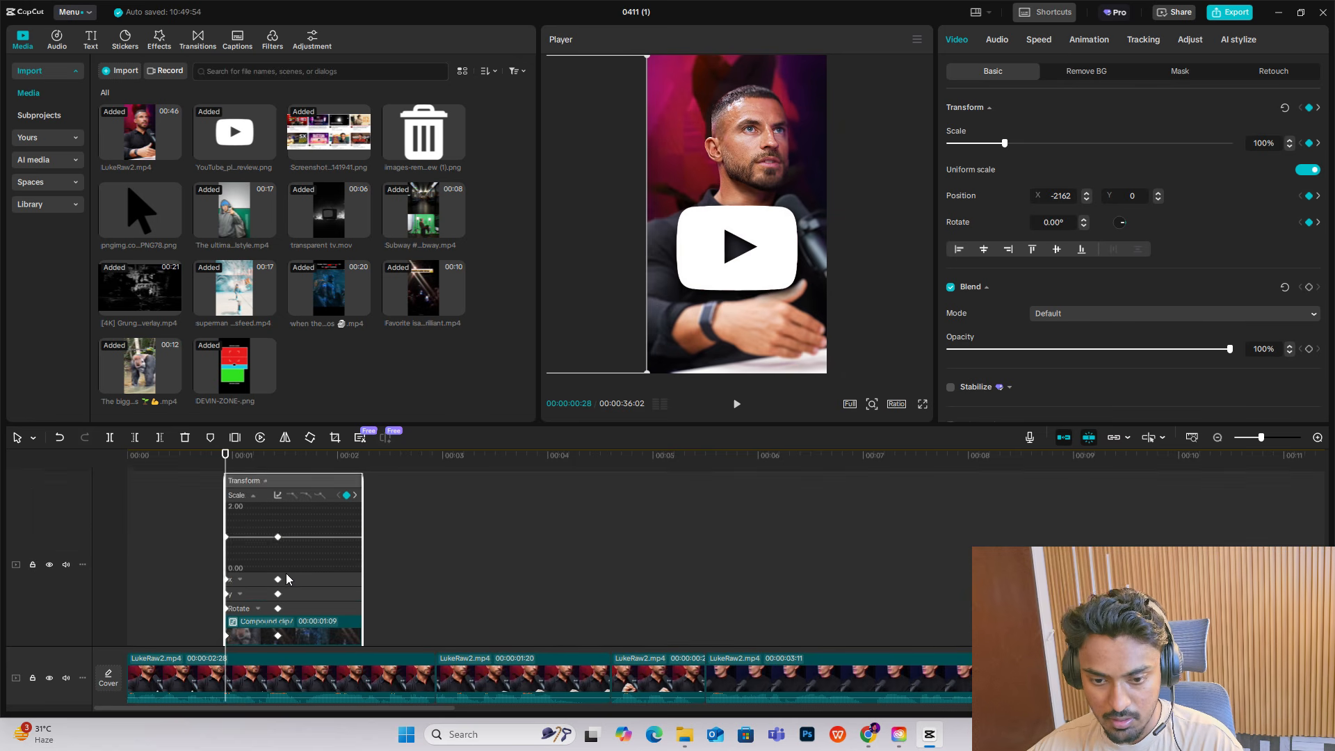
pyautogui.click(279, 524)
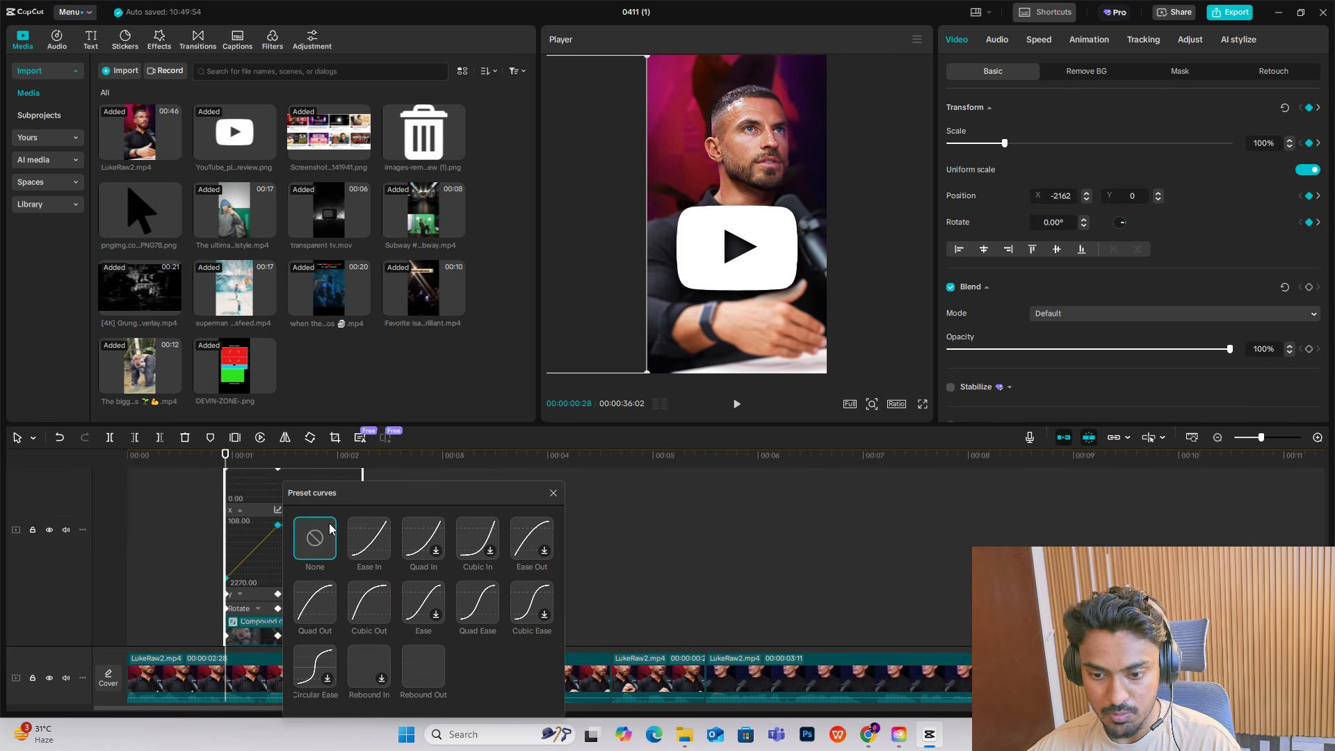
pyautogui.click(372, 608)
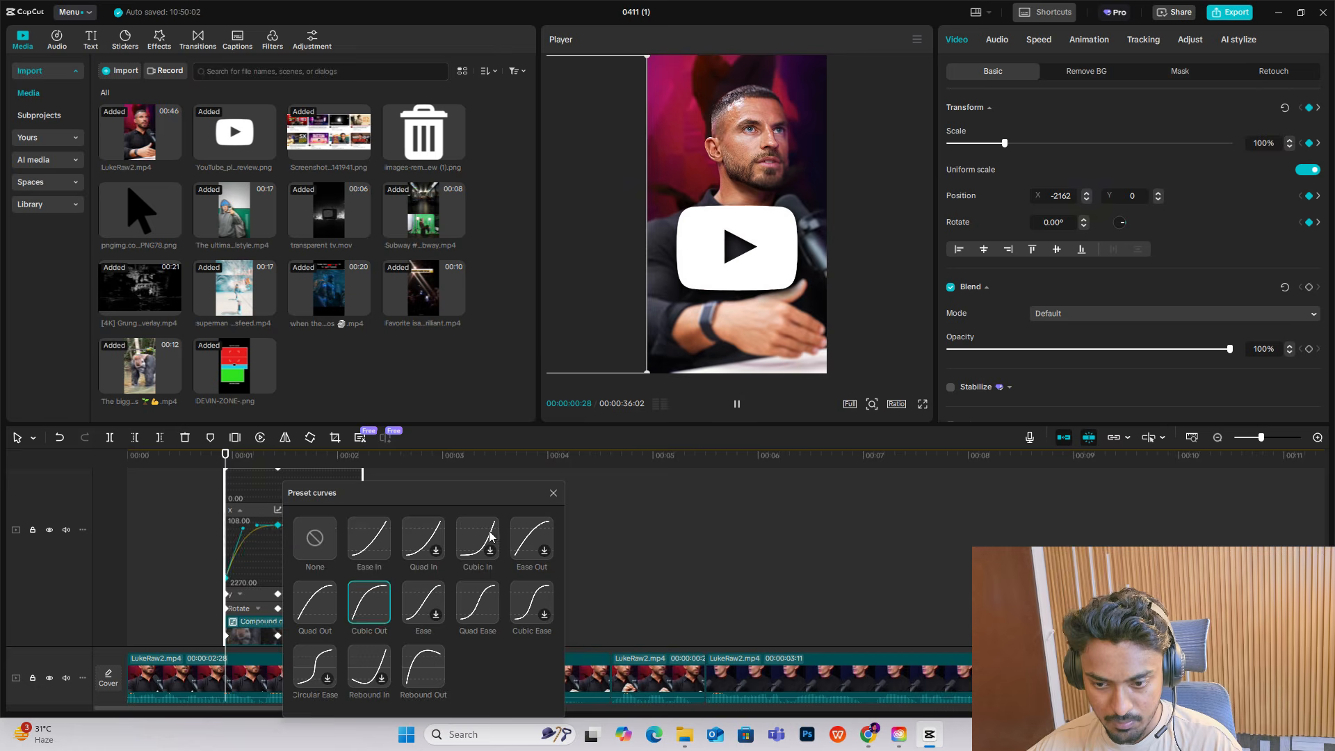
pyautogui.click(553, 493)
# Step: Play back the opening to check the montage sliding in with the Cubic Out curve
pyautogui.click(173, 550)
pyautogui.press('space')
pyautogui.click(149, 612)
pyautogui.press('space')
# Step: Change the montage compound clip's X position curve to Quad Ease
pyautogui.click(226, 524)
pyautogui.click(251, 567)
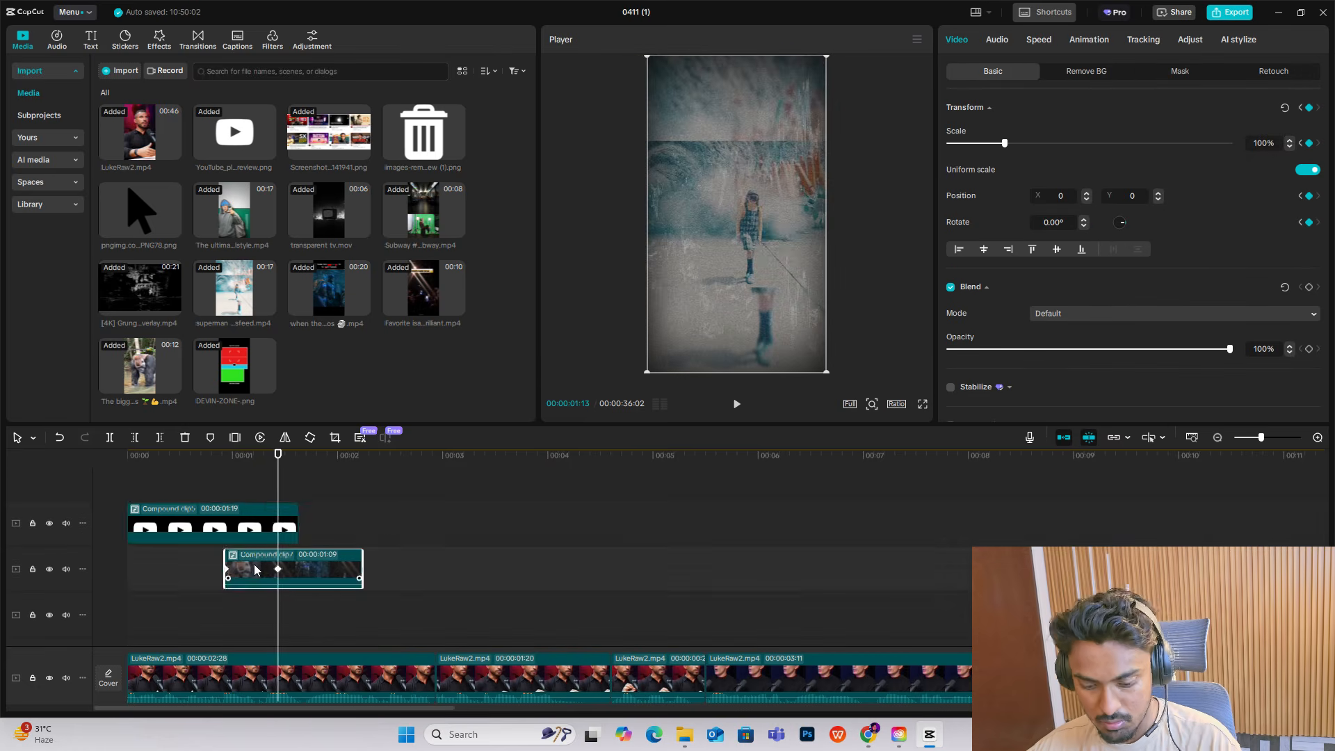
pyautogui.rightClick(254, 566)
pyautogui.click(278, 524)
pyautogui.click(468, 606)
pyautogui.click(552, 493)
# Step: Play back the opening twice to check the play button and montage transition, then place the playhead at 00:00:02:28
pyautogui.click(245, 488)
pyautogui.click(126, 553)
pyautogui.press('space')
pyautogui.scroll(-3, 590, 611)
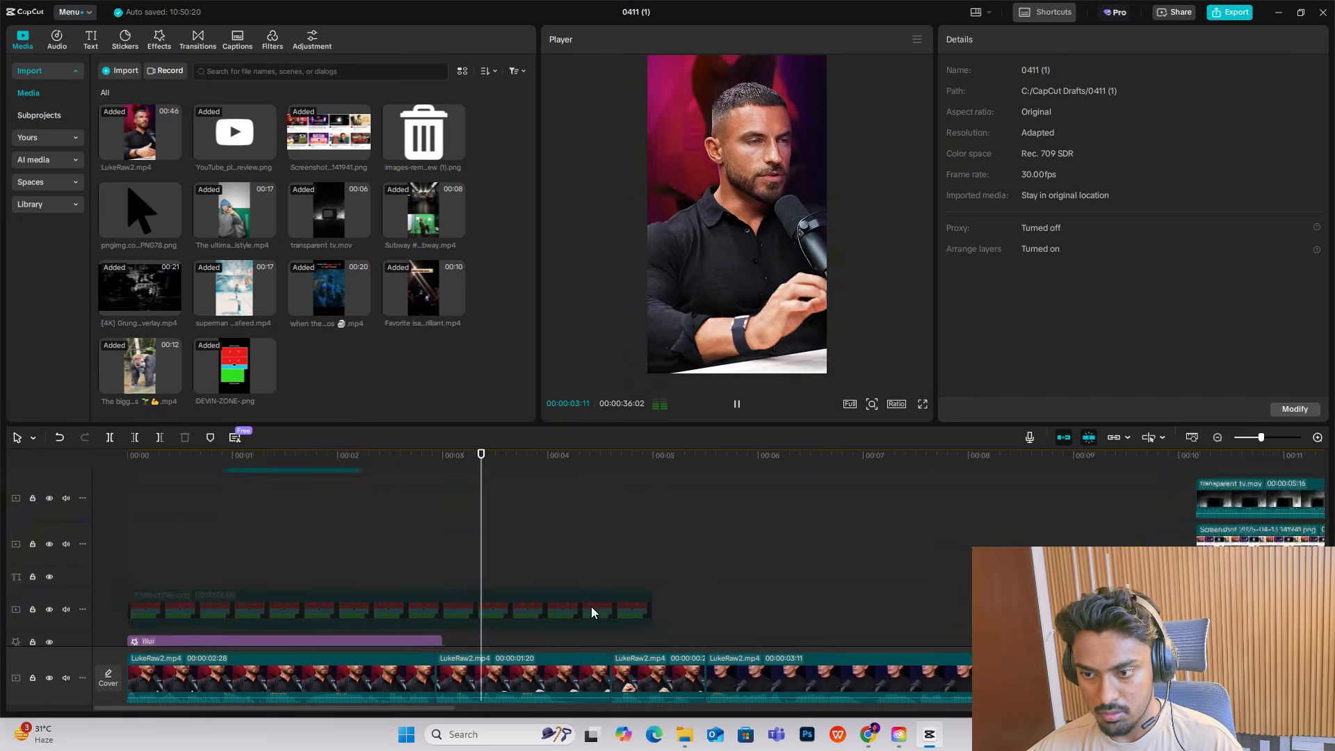
pyautogui.press('space')
pyautogui.scroll(3, 480, 569)
pyautogui.click(127, 556)
pyautogui.press('space')
pyautogui.scroll(-4, 369, 534)
pyautogui.click(432, 544)
pyautogui.scroll(4, 434, 551)
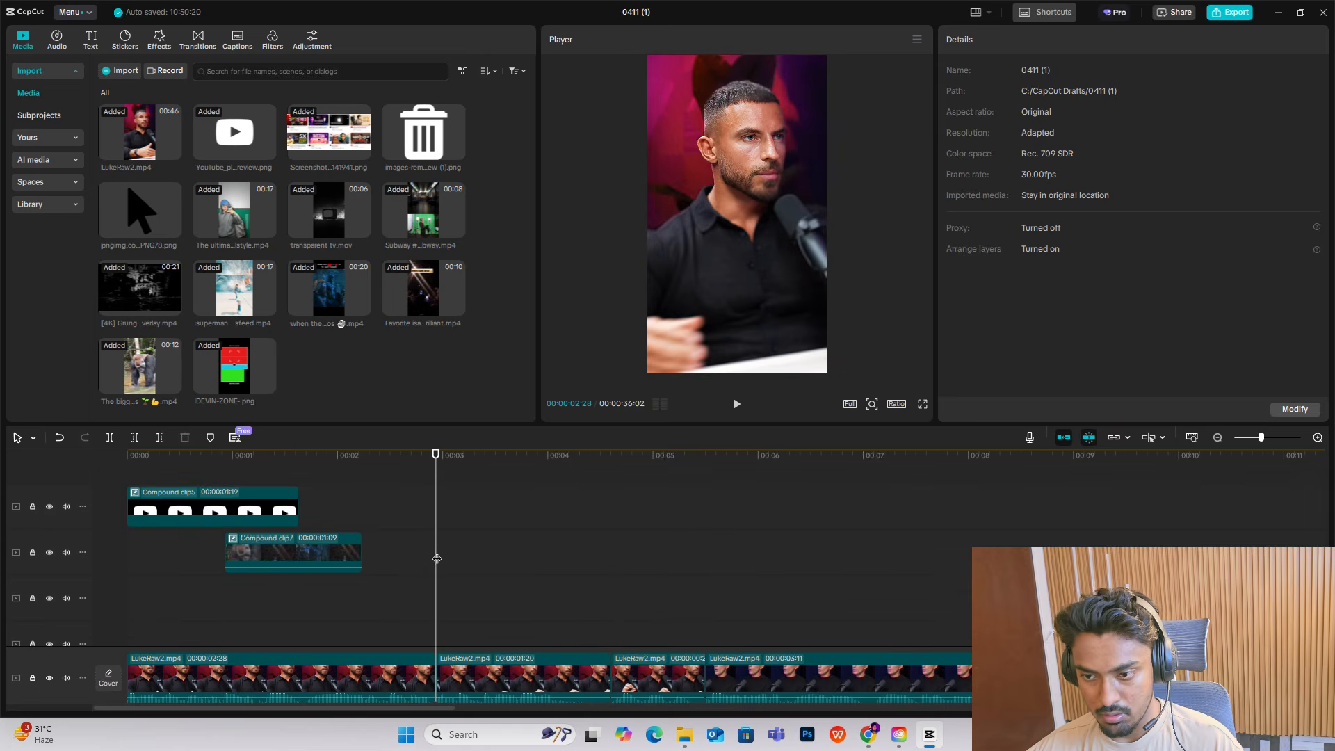
# Step: Play the opening and add a default text clip at 00:00:01:24
pyautogui.click(127, 557)
pyautogui.press('space')
pyautogui.press('space')
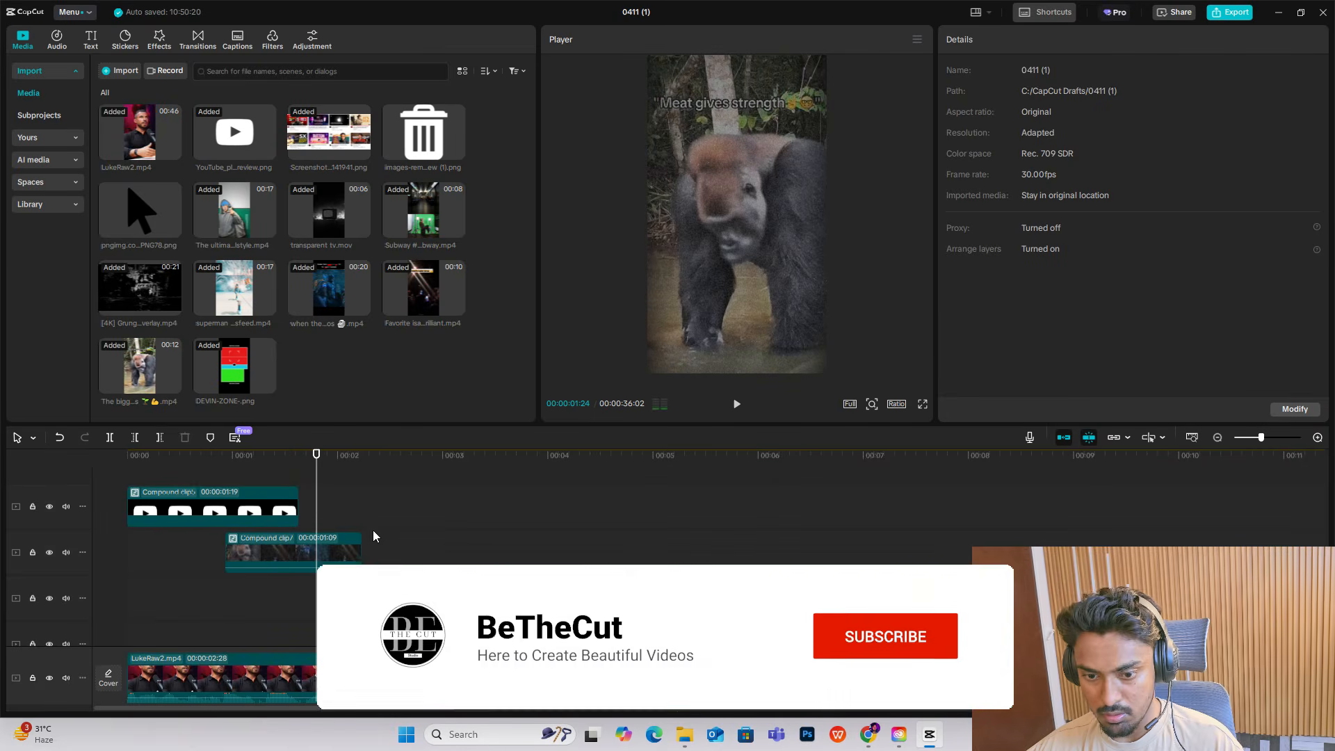
pyautogui.click(90, 40)
pyautogui.moveTo(128, 110); pyautogui.dragTo(317, 493)
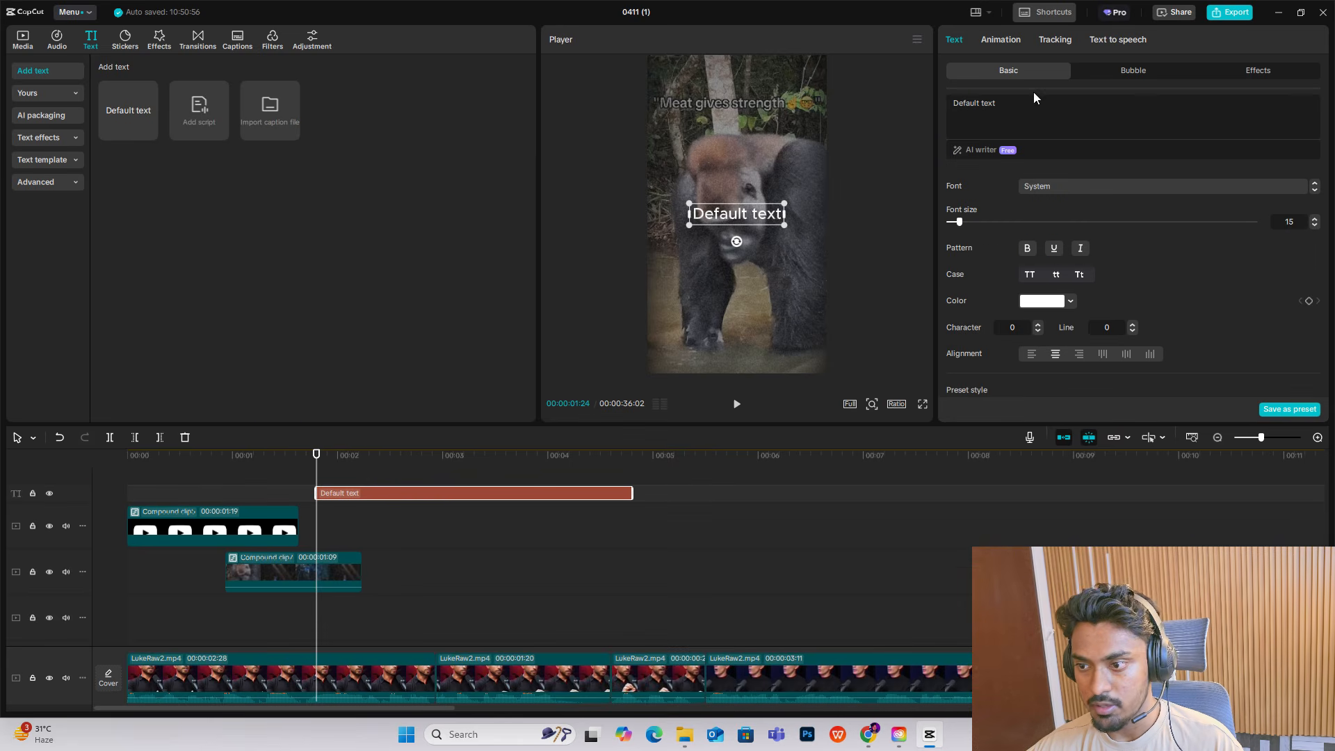
# Step: Darken the edges of the second compound clip by setting its vignette to 19
pyautogui.click(338, 515)
pyautogui.click(327, 566)
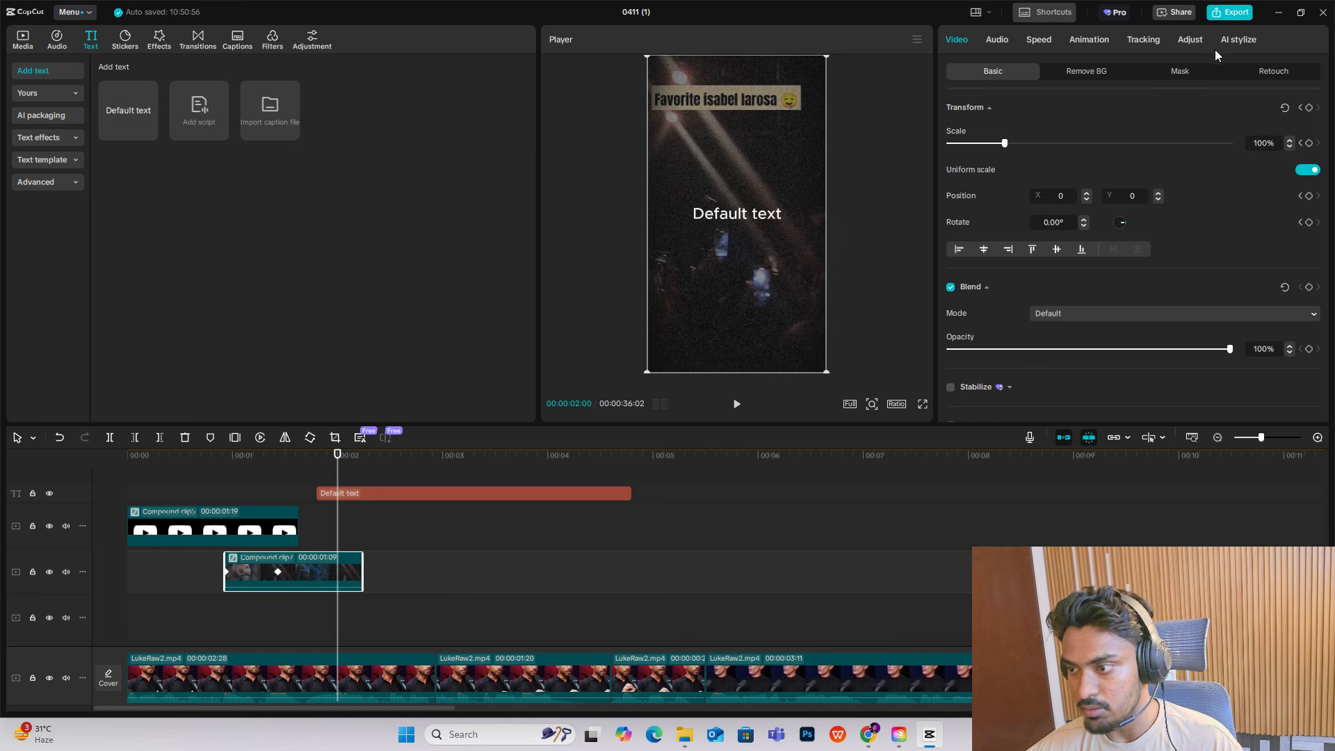
pyautogui.click(1190, 40)
pyautogui.scroll(-5, 1142, 314)
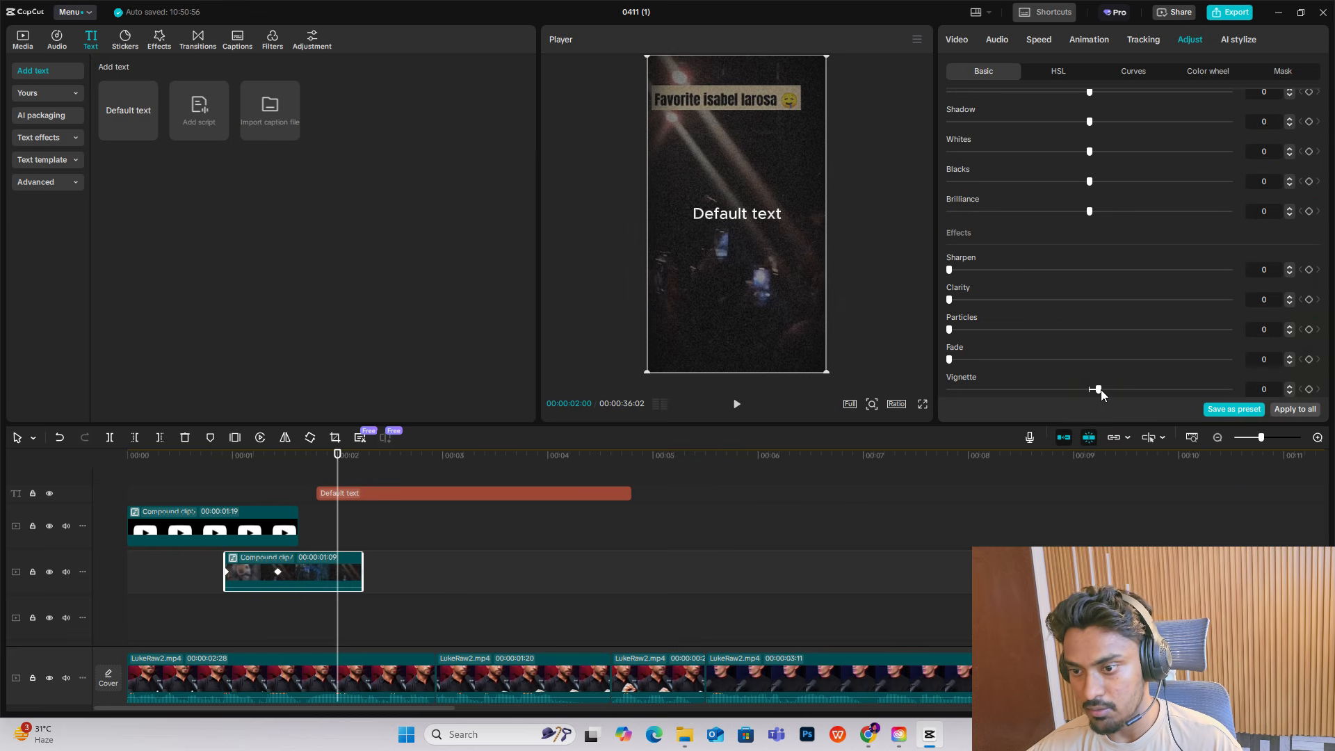
pyautogui.moveTo(1098, 390); pyautogui.dragTo(1141, 389)
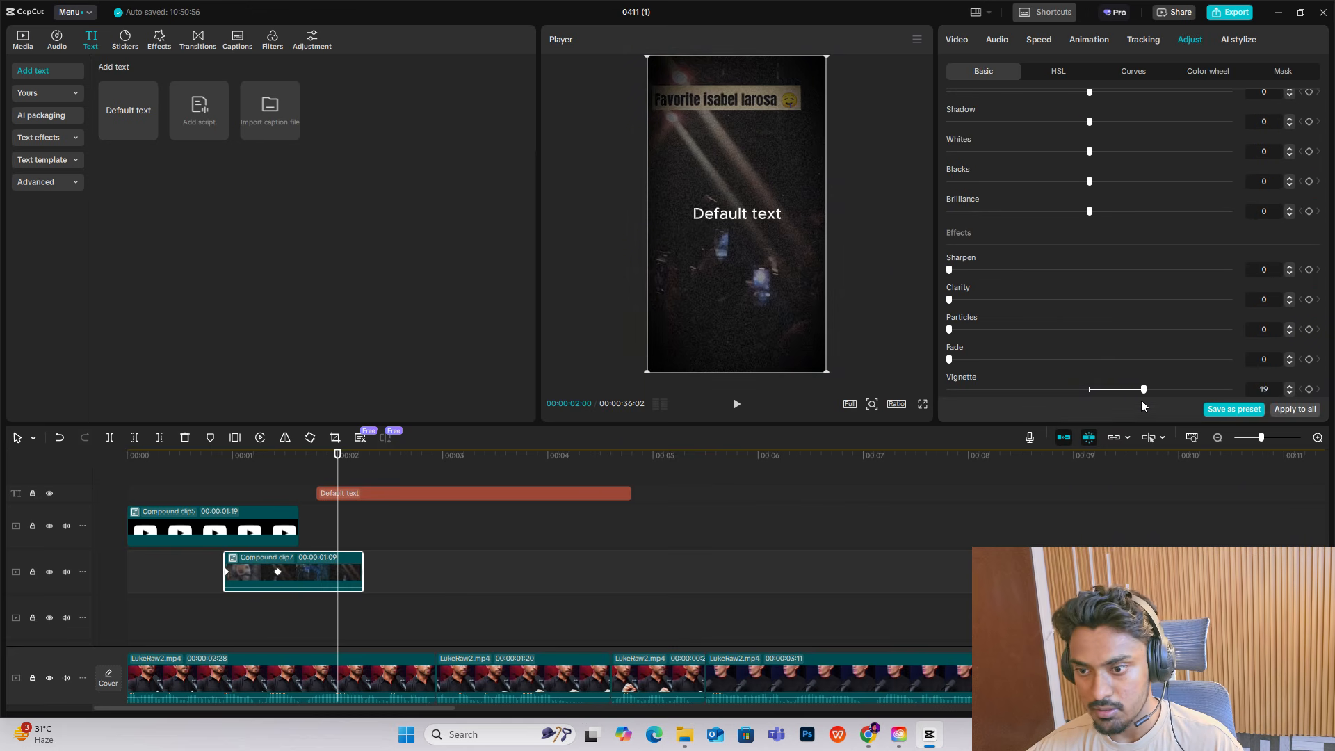
# Step: Change the default text to LOADS and delete that text clip
pyautogui.click(359, 498)
pyautogui.hotkey('ctrl', 'a')
pyautogui.write('LO')
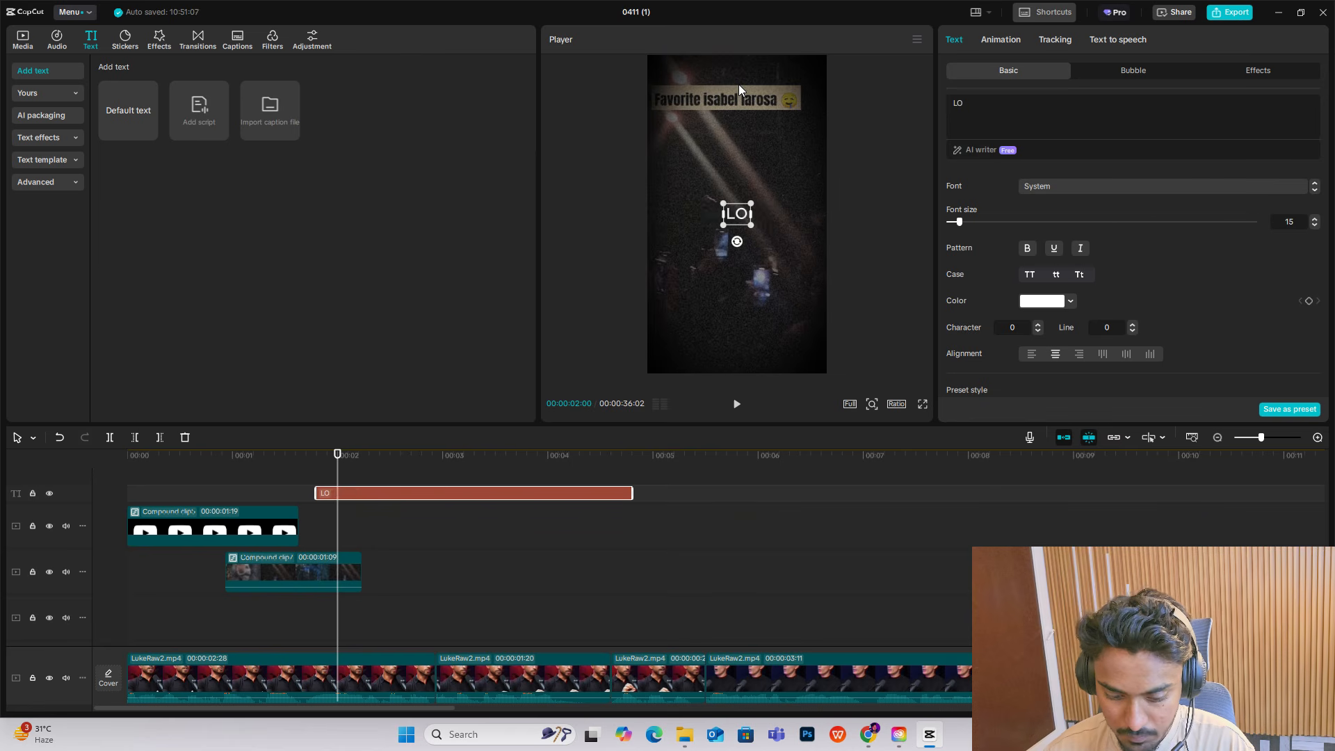
pyautogui.write('ADS')
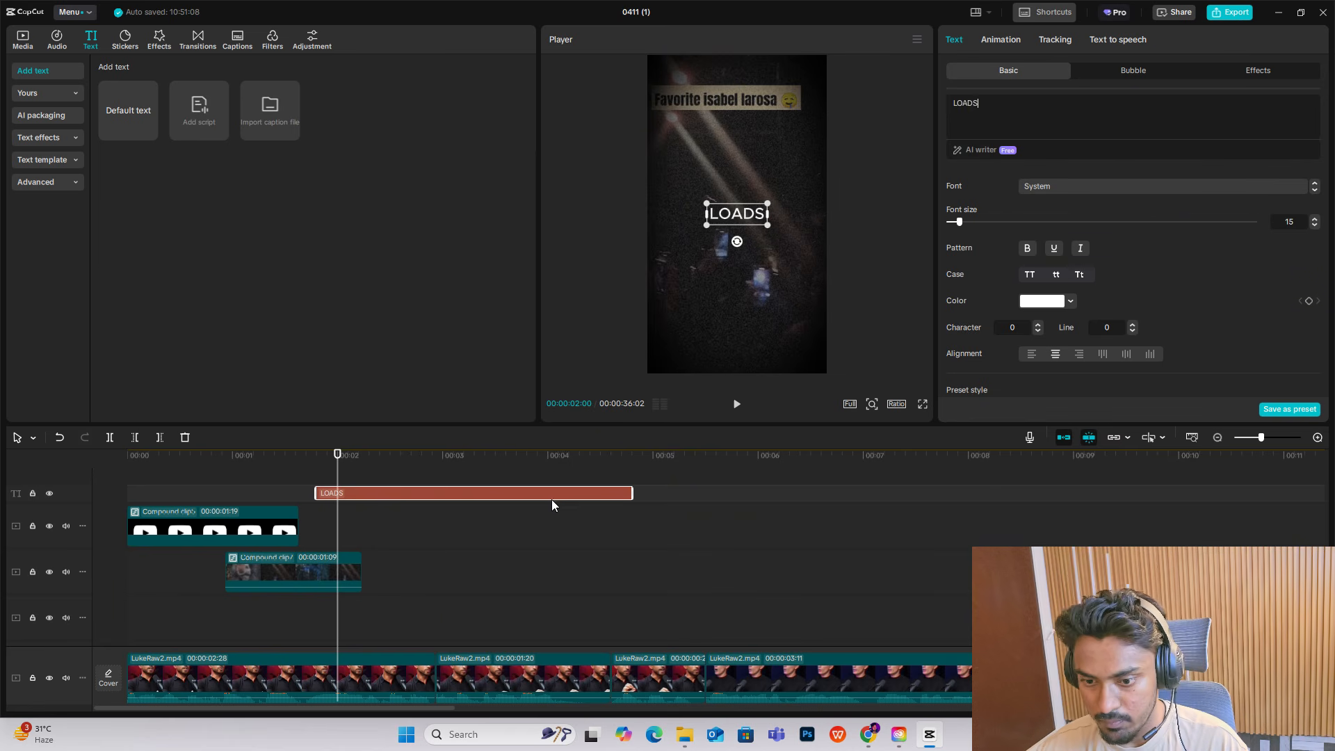
pyautogui.press('Delete')
# Step: Paste copies of the QUALITY and OVER captions at the two-second mark and move them to higher tracks
pyautogui.scroll(-4, 749, 543)
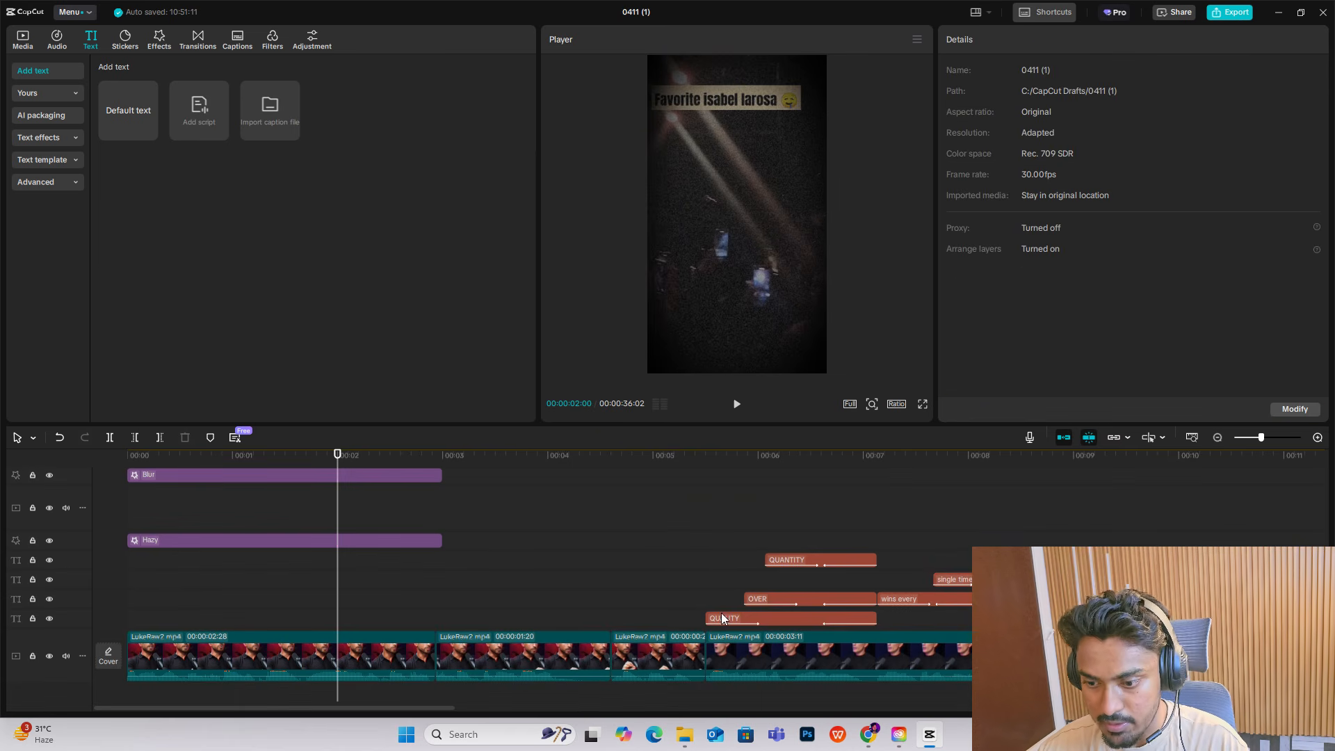
pyautogui.moveTo(747, 595); pyautogui.dragTo(750, 623)
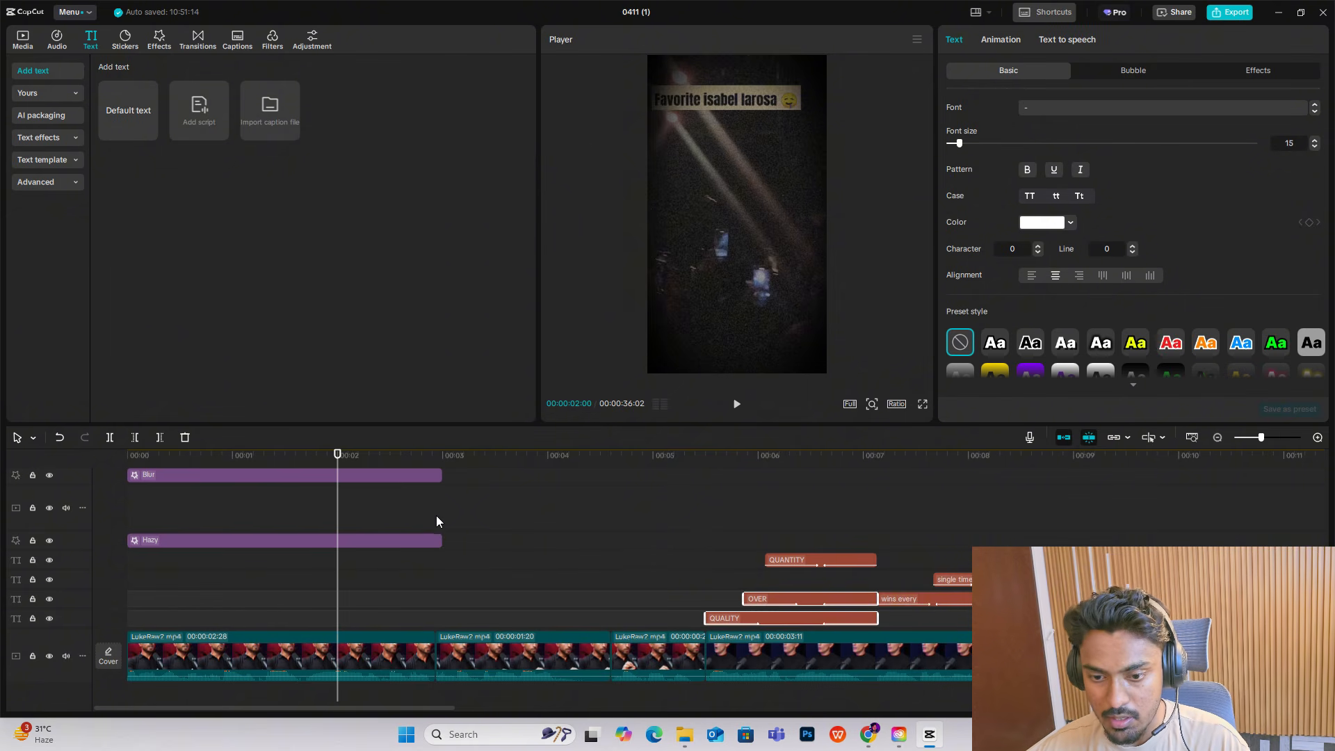
pyautogui.hotkey('ctrl', 'v')
pyautogui.scroll(2, 382, 548)
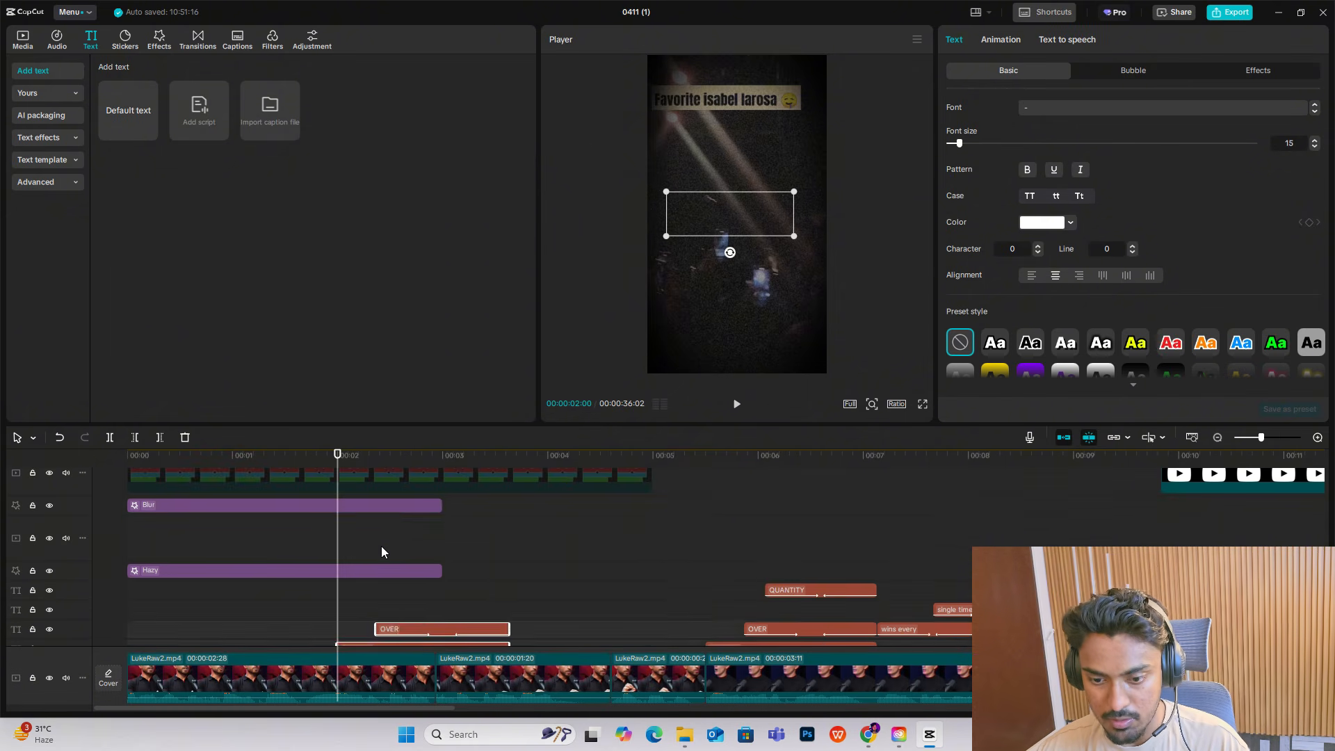
pyautogui.moveTo(425, 628); pyautogui.dragTo(424, 595)
pyautogui.click(381, 556)
# Step: Change the wording of the copied QUALITY caption to LOADS and the copied OVER caption to OF
pyautogui.click(393, 612)
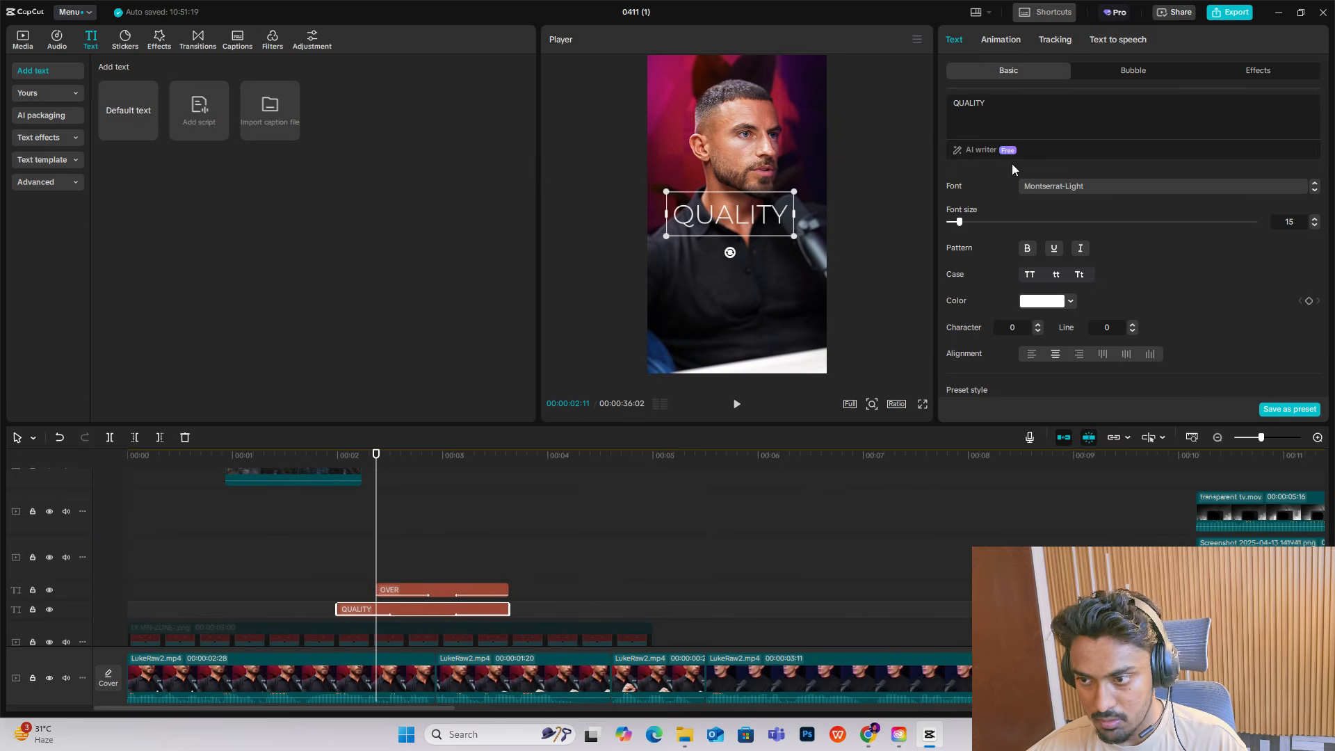
pyautogui.hotkey('ctrl', 'a')
pyautogui.write('LOADS')
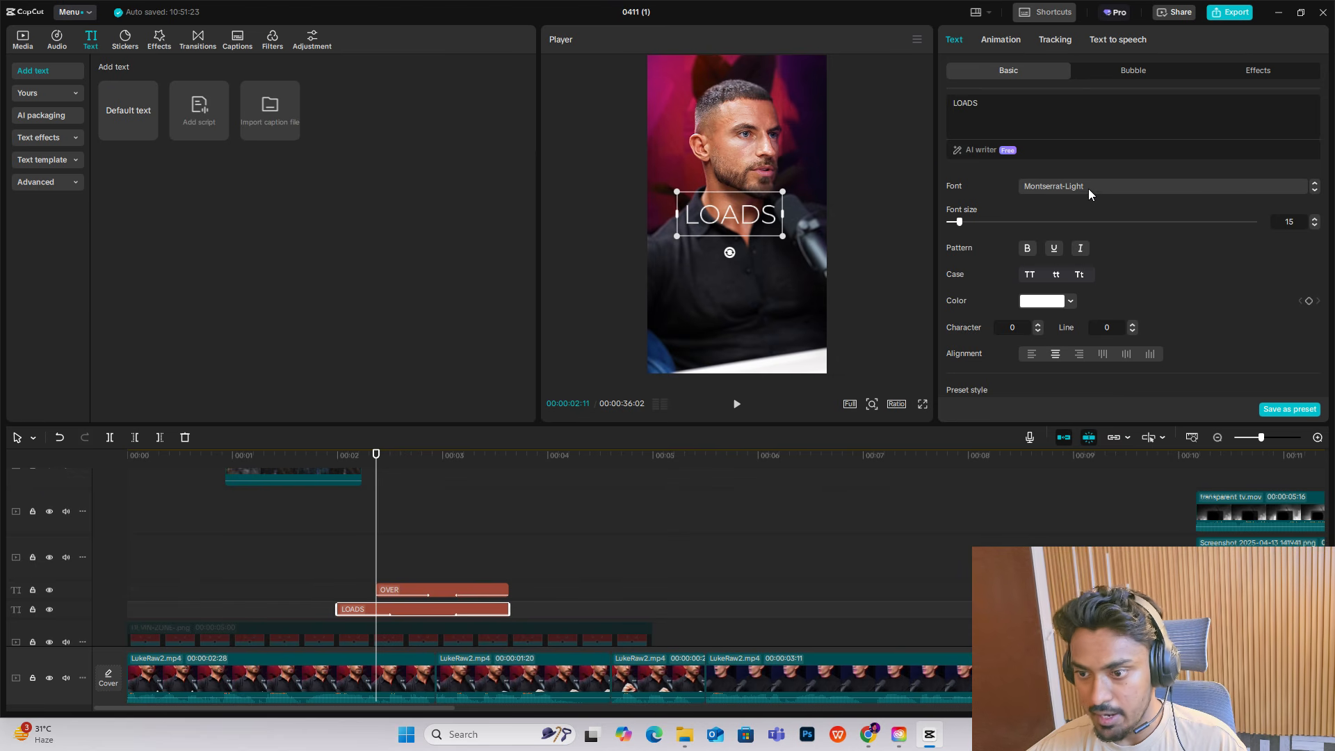
pyautogui.click(426, 593)
pyautogui.hotkey('ctrl', 'a')
pyautogui.write('OF')
# Step: Duplicate the LOADS caption to start shortly after OF, change it to CONTENT and place it below the other words in the frame
pyautogui.moveTo(409, 612); pyautogui.dragTo(482, 548)
pyautogui.hotkey('ctrl', 'a')
pyautogui.write('CONTENT')
pyautogui.moveTo(761, 220); pyautogui.dragTo(768, 258)
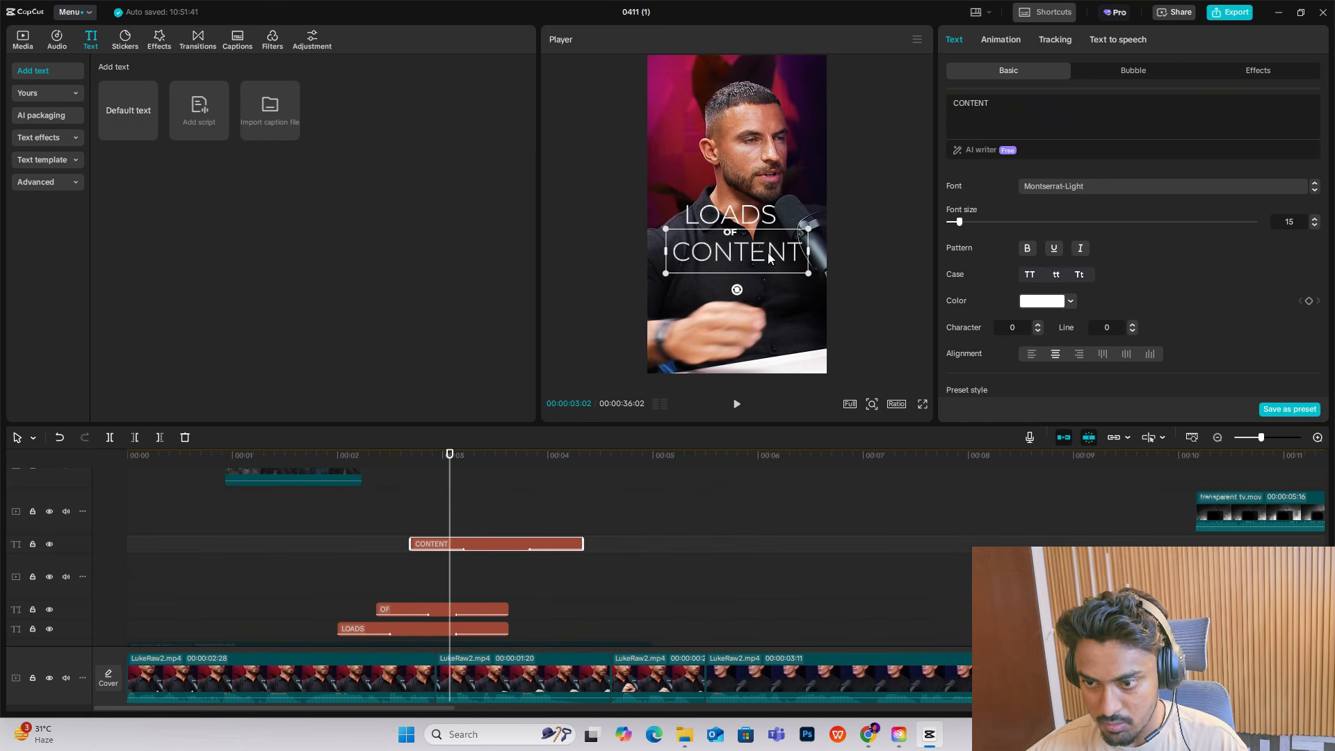
# Step: Trim the CONTENT caption to end with LOADS and OF, and move all three captions above the compound clips
pyautogui.moveTo(583, 544); pyautogui.dragTo(510, 543)
pyautogui.moveTo(549, 525); pyautogui.dragTo(431, 631)
pyautogui.moveTo(428, 629); pyautogui.dragTo(463, 546)
pyautogui.click(336, 456)
pyautogui.press('space')
pyautogui.press('space')
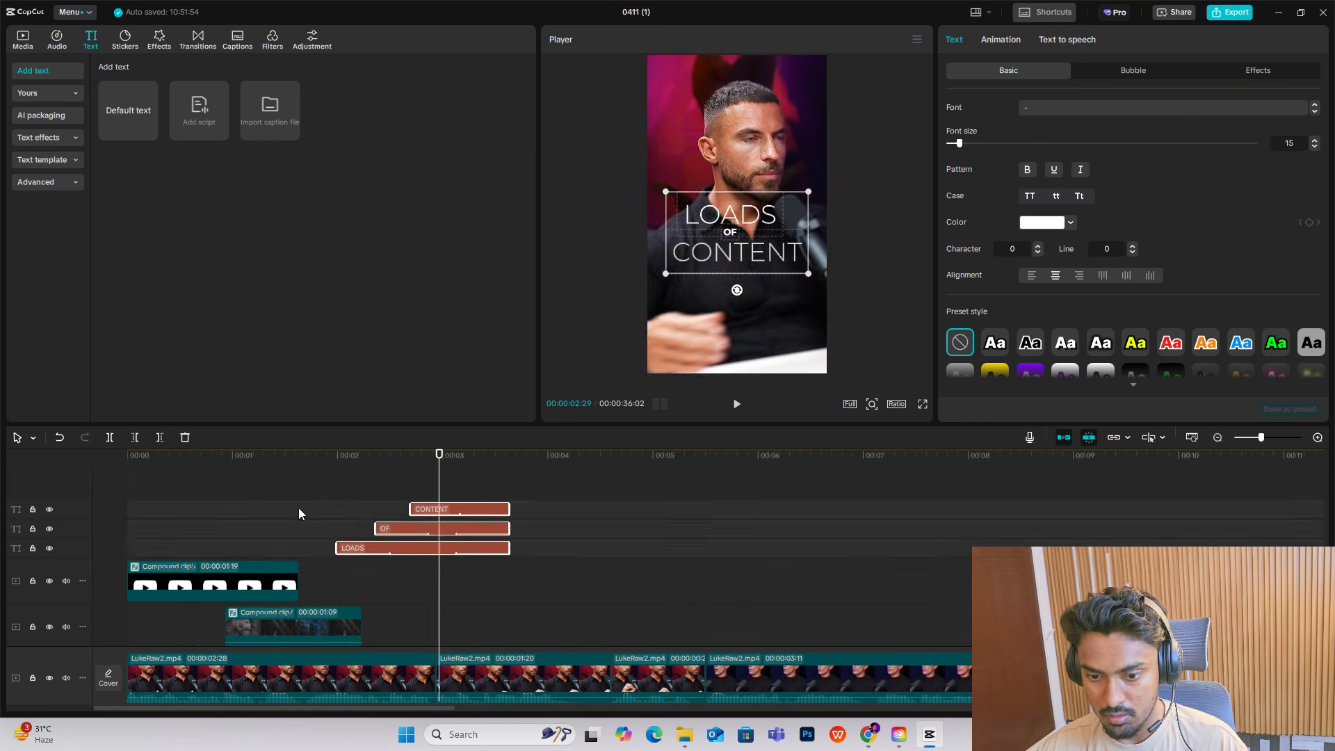
# Step: Play back the opening seconds to check the compound clips and the timing of the new captions
pyautogui.click(298, 507)
pyautogui.press('space')
pyautogui.click(139, 529)
pyautogui.press('space')
pyautogui.press('space')
pyautogui.scroll(-2, 524, 557)
pyautogui.click(285, 575)
pyautogui.press('space')
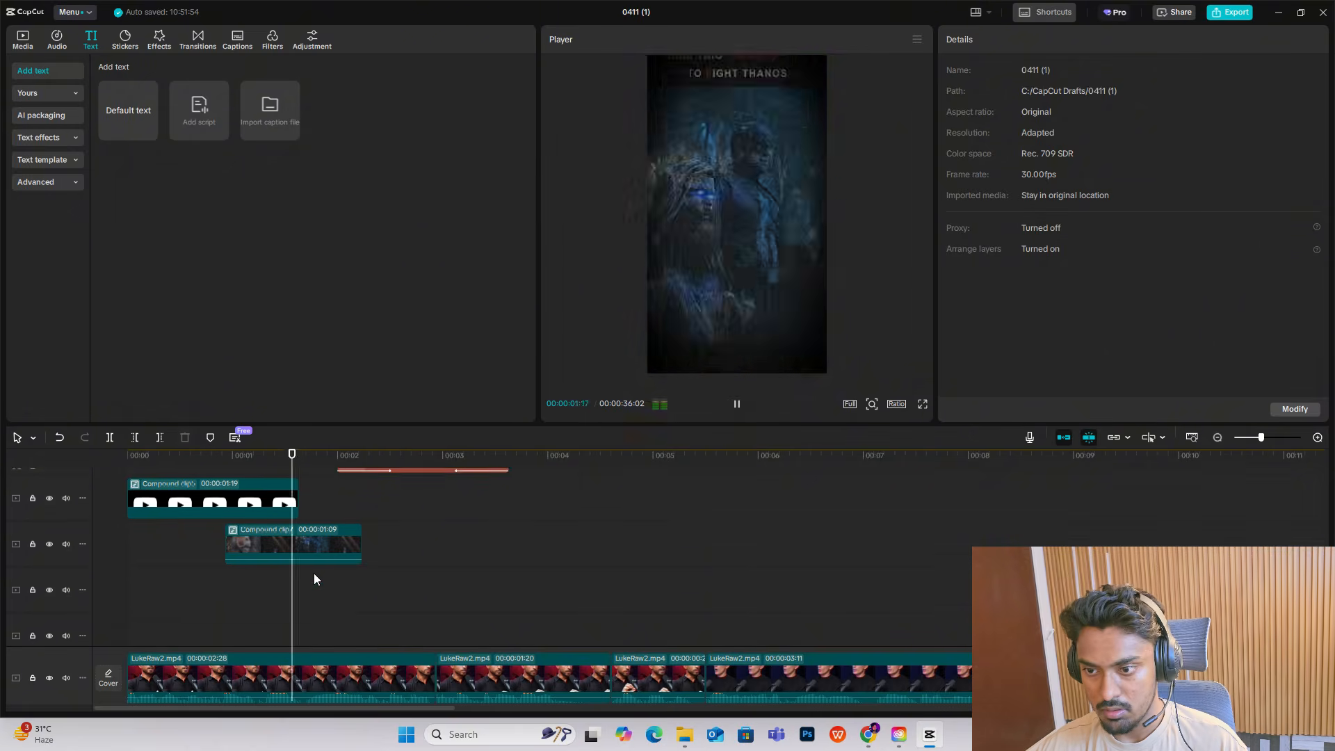
pyautogui.press('space')
# Step: Split the LOADS, OF and CONTENT captions at about 00:00:03:03 and delete the parts after the cut
pyautogui.scroll(2, 417, 556)
pyautogui.moveTo(532, 488); pyautogui.dragTo(414, 548)
pyautogui.hotkey('ctrl', 'b')
pyautogui.press('Delete')
pyautogui.press('space')
pyautogui.scroll(-2, 712, 569)
pyautogui.scroll(2, 460, 569)
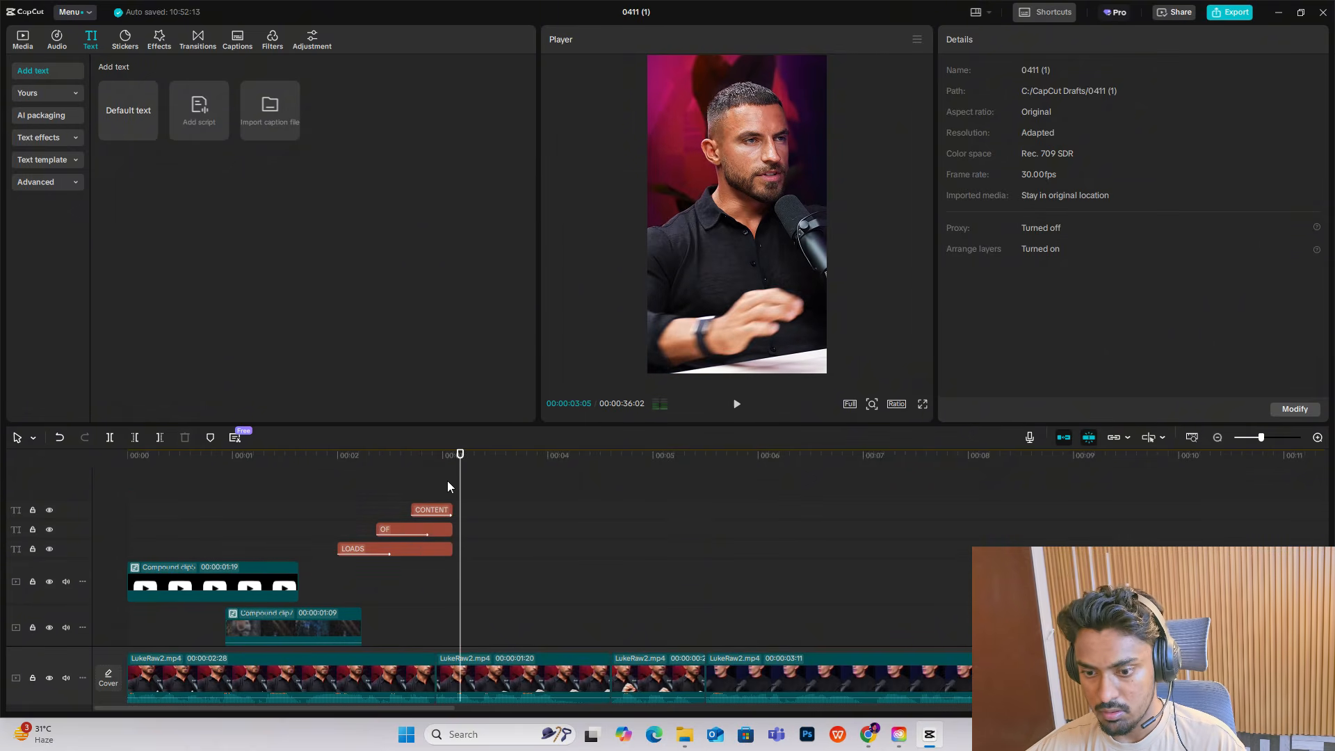
# Step: Add a transform keyframe at 00:00:03:03 on the second LukeRaw2.mp4 clip of the main track
pyautogui.click(23, 40)
pyautogui.click(247, 491)
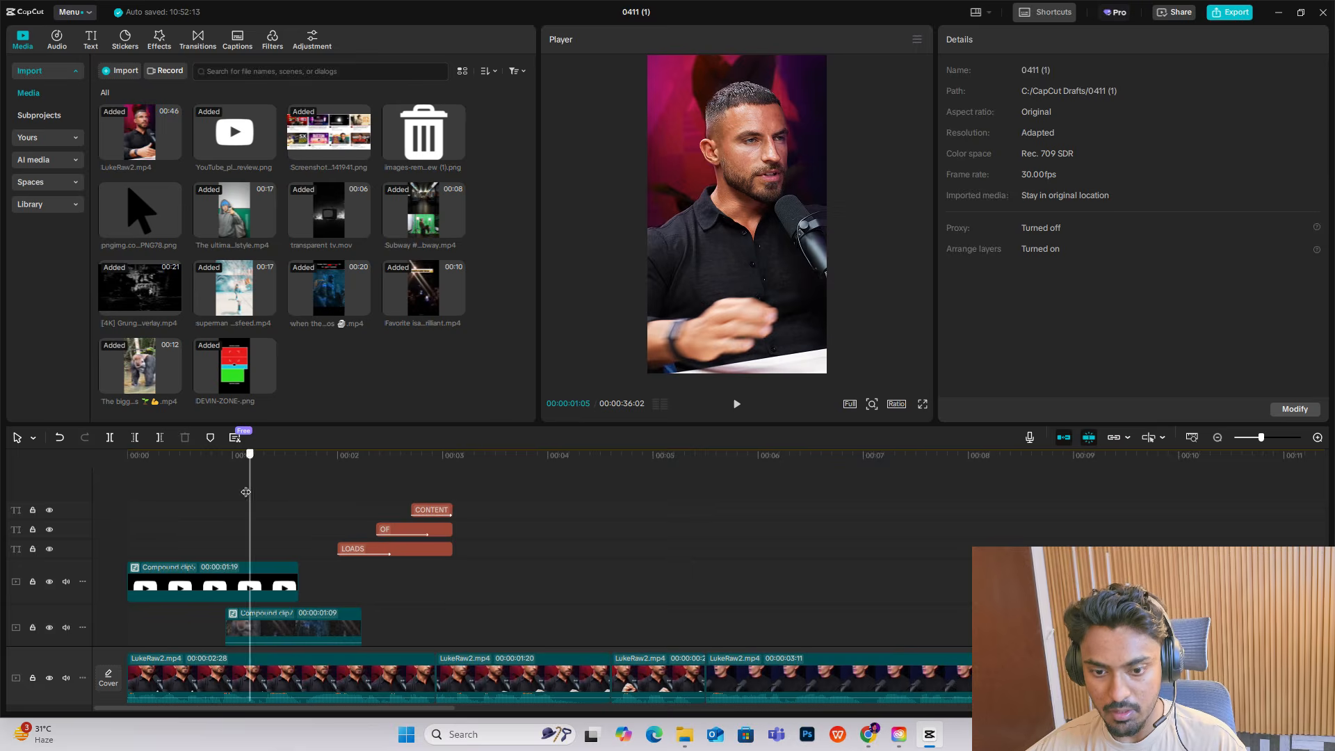
pyautogui.moveTo(245, 492); pyautogui.dragTo(451, 525)
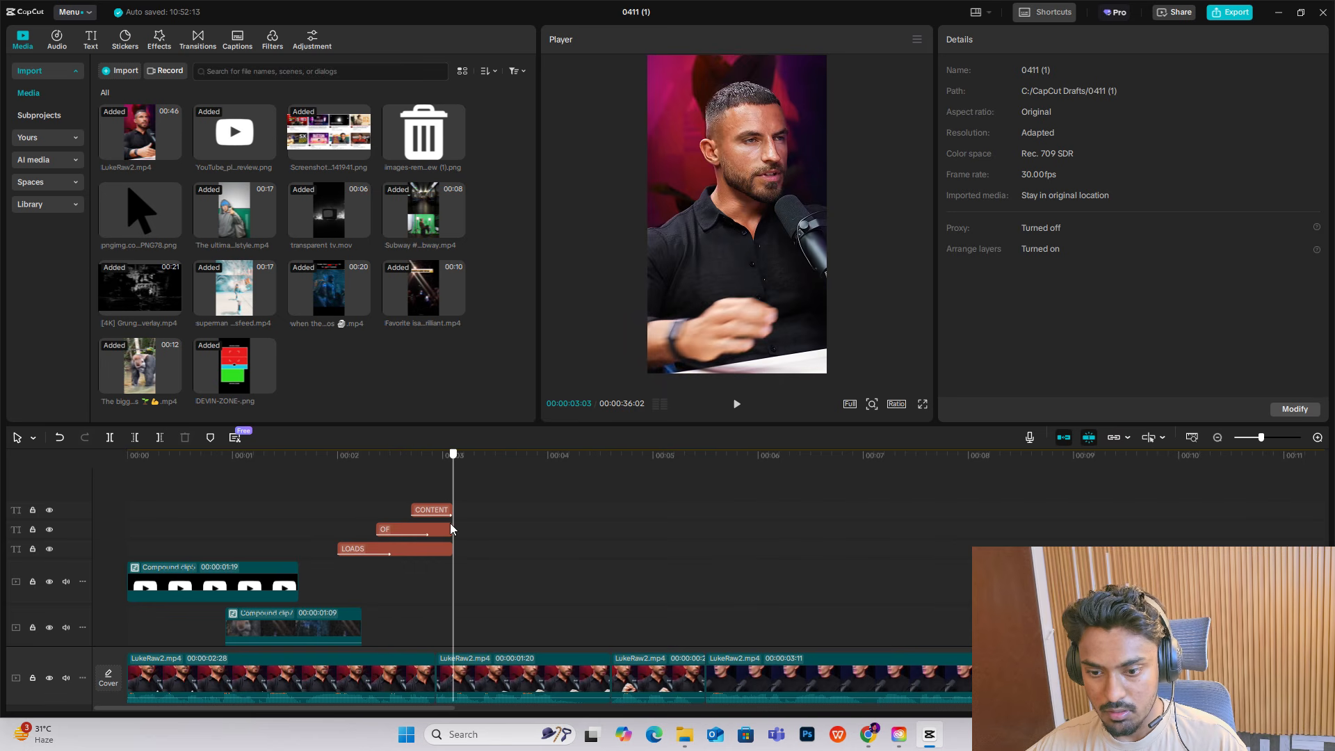
pyautogui.click(473, 664)
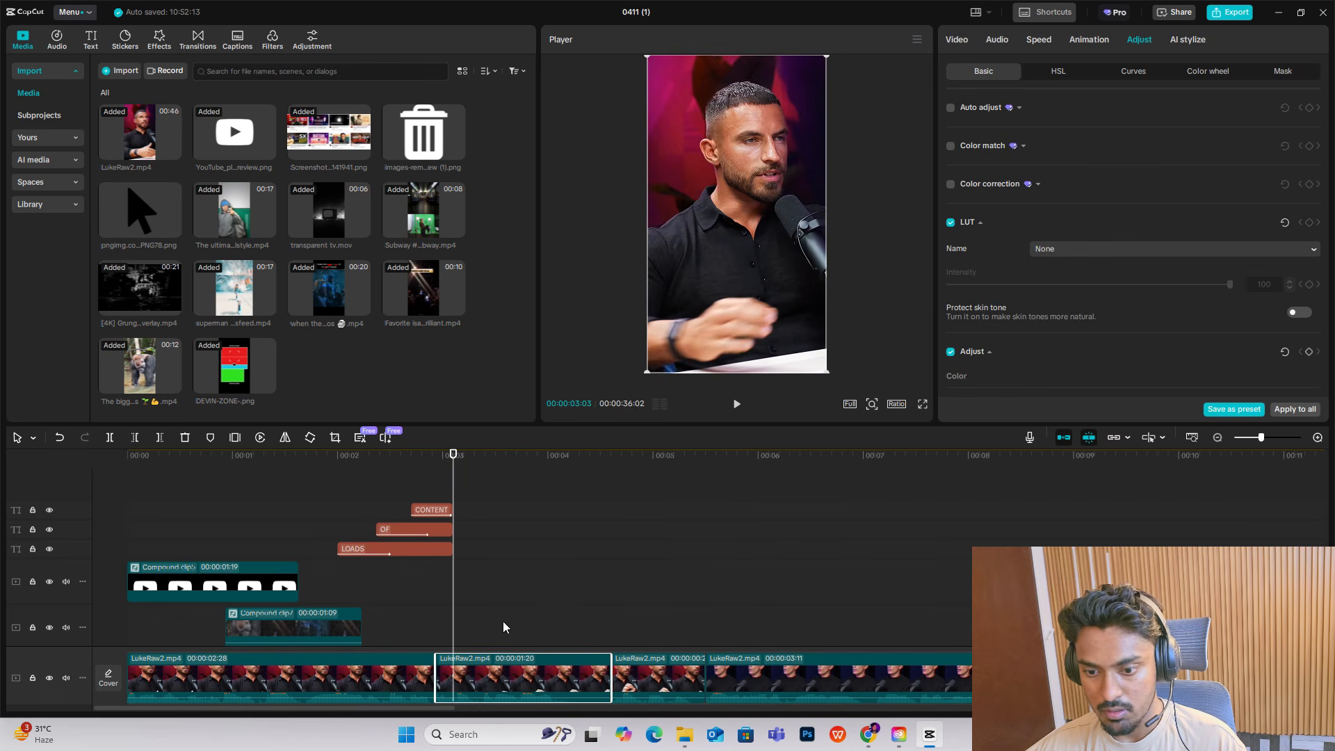
pyautogui.click(424, 607)
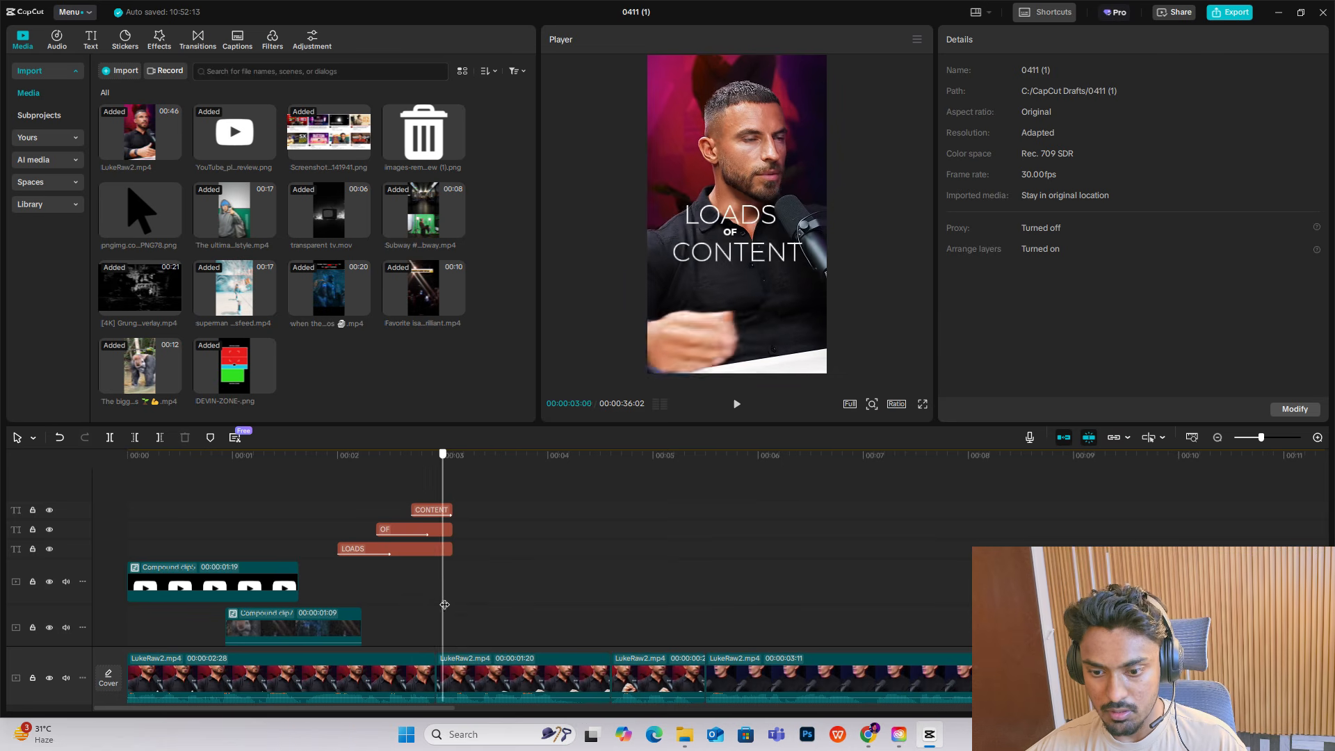
pyautogui.scroll(-10, 487, 615)
pyautogui.click(502, 643)
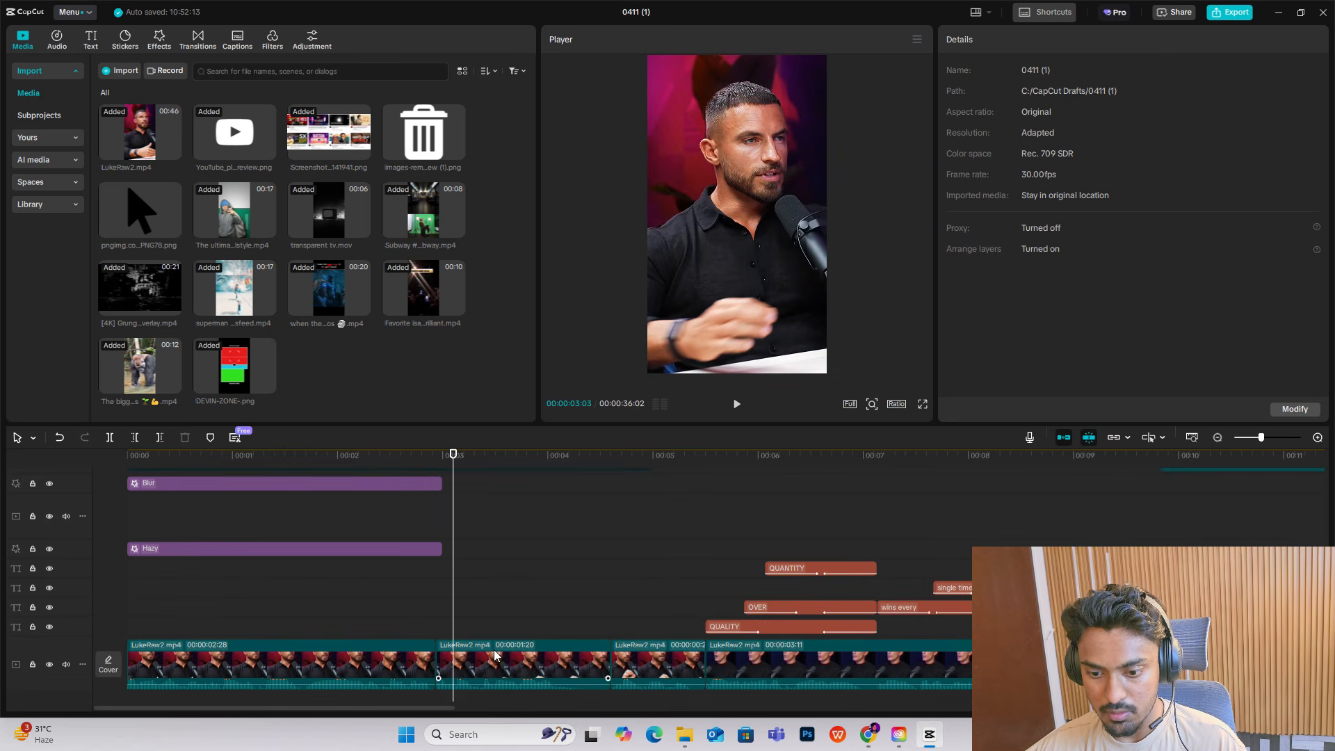
pyautogui.click(959, 40)
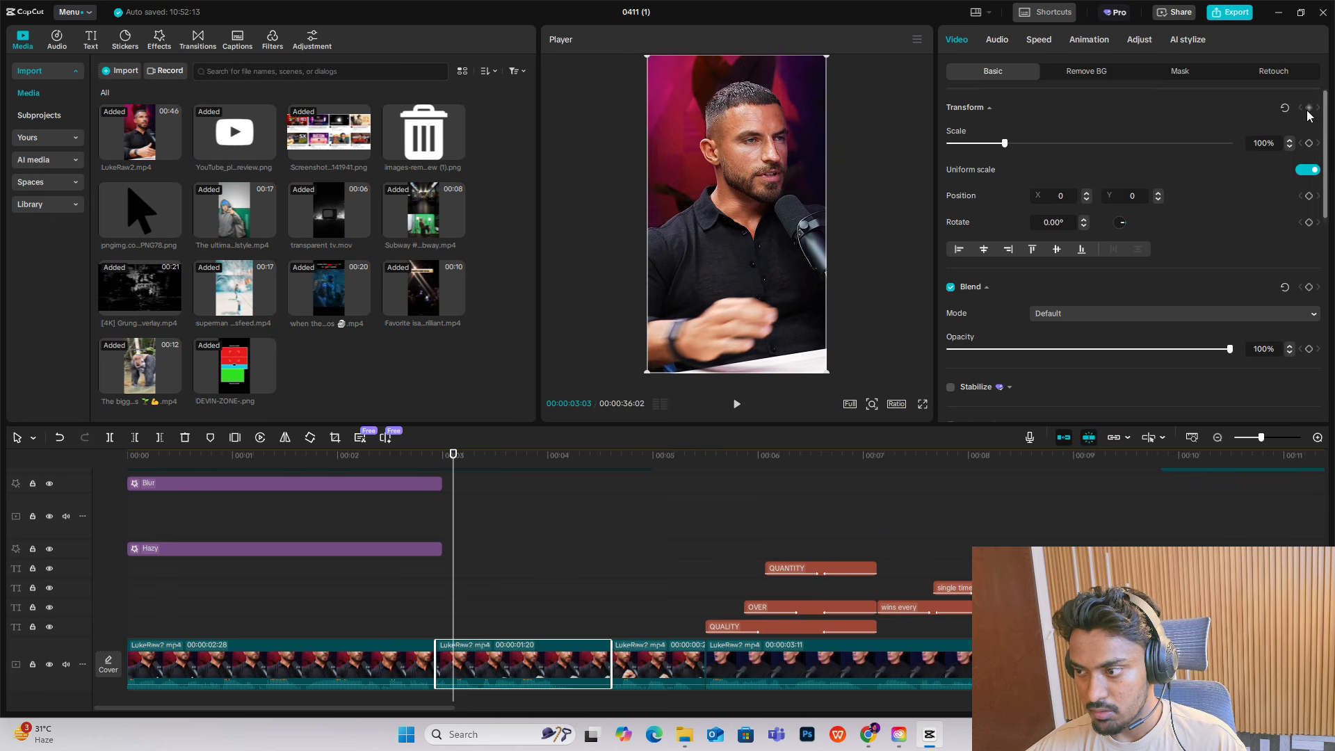
# Step: Enlarge the clip to about 134% at 00:00:04:09 and reframe the speaker by setting position Y to about -411
pyautogui.press('space')
pyautogui.press('space')
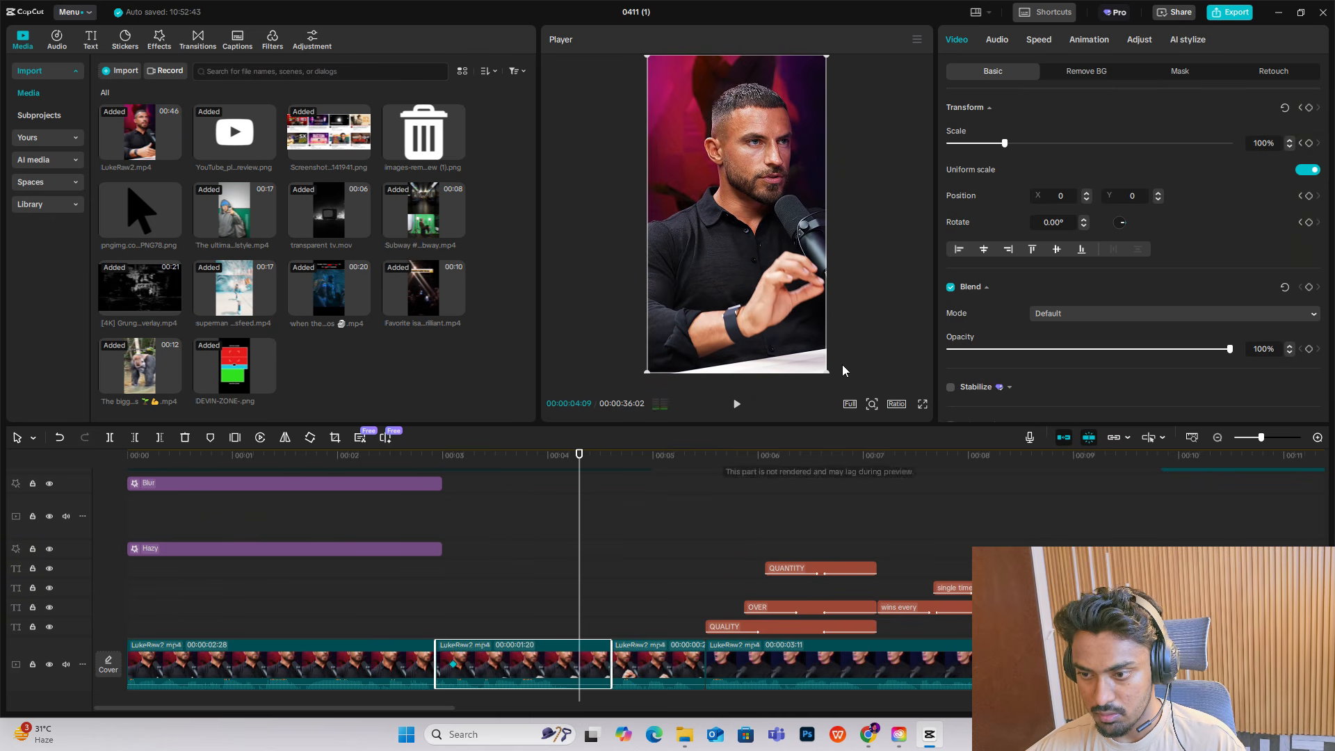
pyautogui.moveTo(828, 371); pyautogui.dragTo(891, 441)
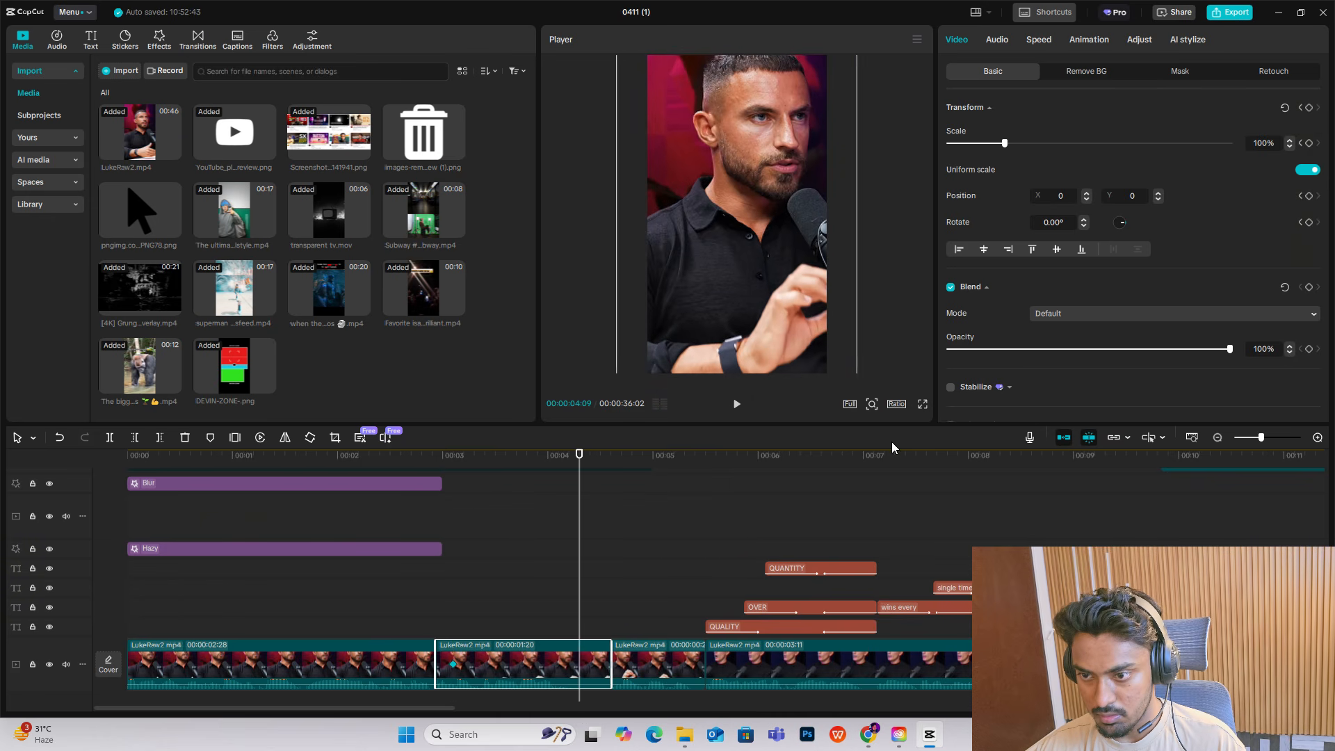
pyautogui.moveTo(775, 246); pyautogui.dragTo(770, 286)
# Step: Show the clip's keyframe graphs and apply the Cubic Out preset curve to the scale animation
pyautogui.click(463, 573)
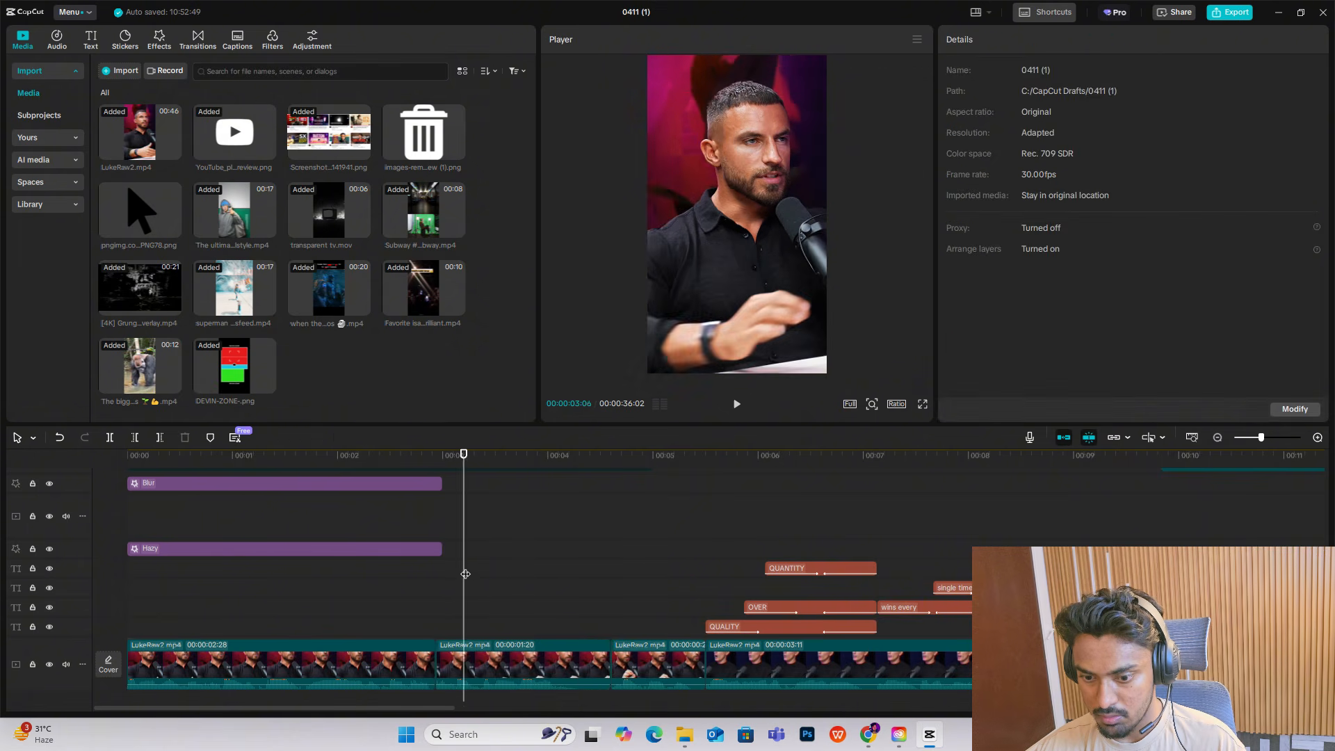
pyautogui.press('Left')
pyautogui.press('Left')
pyautogui.press('Left')
pyautogui.click(513, 646)
pyautogui.click(523, 644)
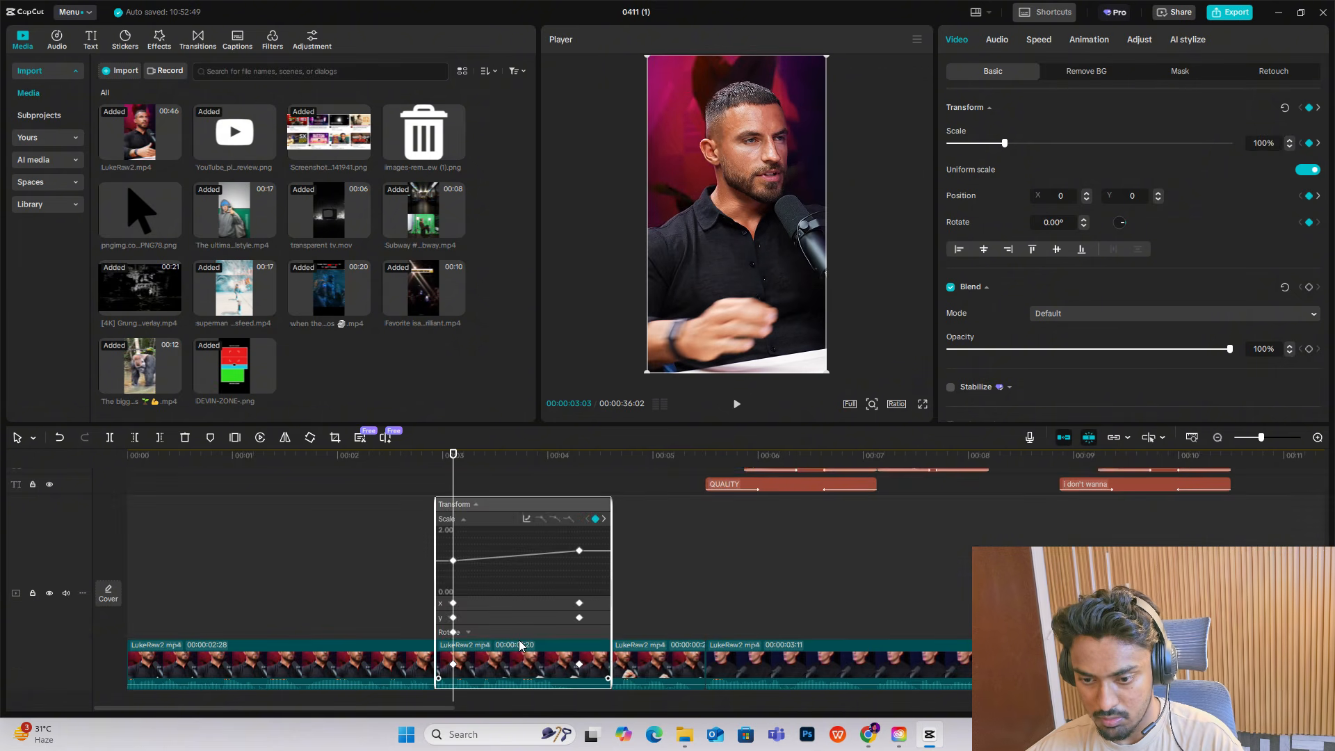
pyautogui.click(526, 534)
pyautogui.click(611, 598)
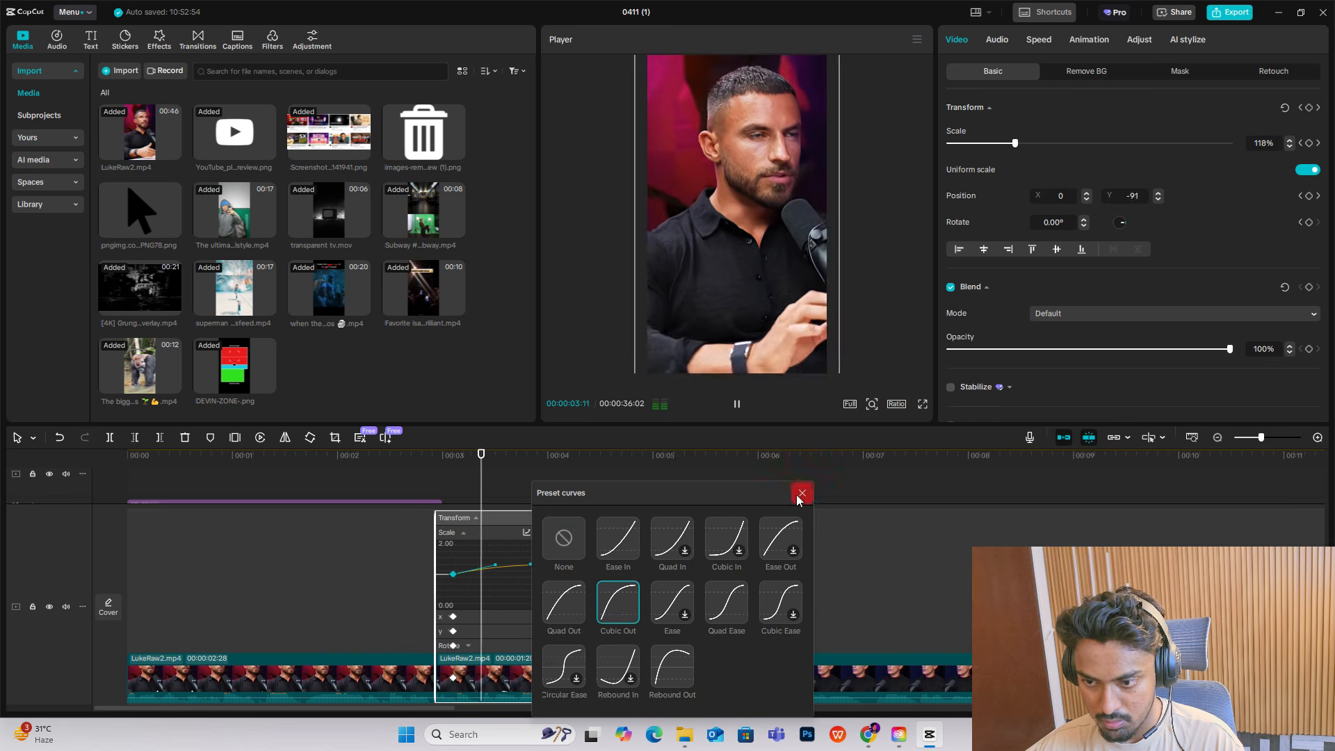
pyautogui.click(800, 493)
# Step: Apply the Cubic Out preset curve to the clip's Y position animation
pyautogui.click(505, 618)
pyautogui.click(493, 631)
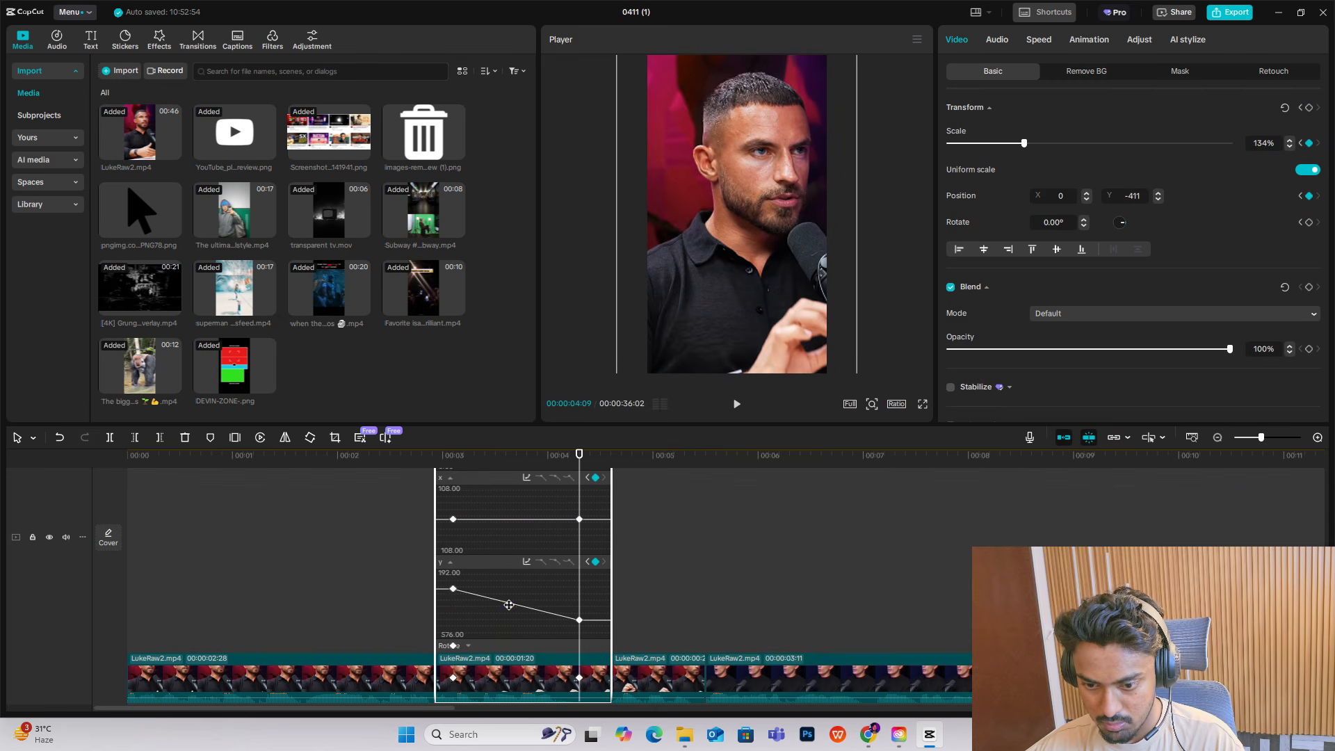
pyautogui.click(526, 561)
pyautogui.click(637, 612)
pyautogui.click(802, 493)
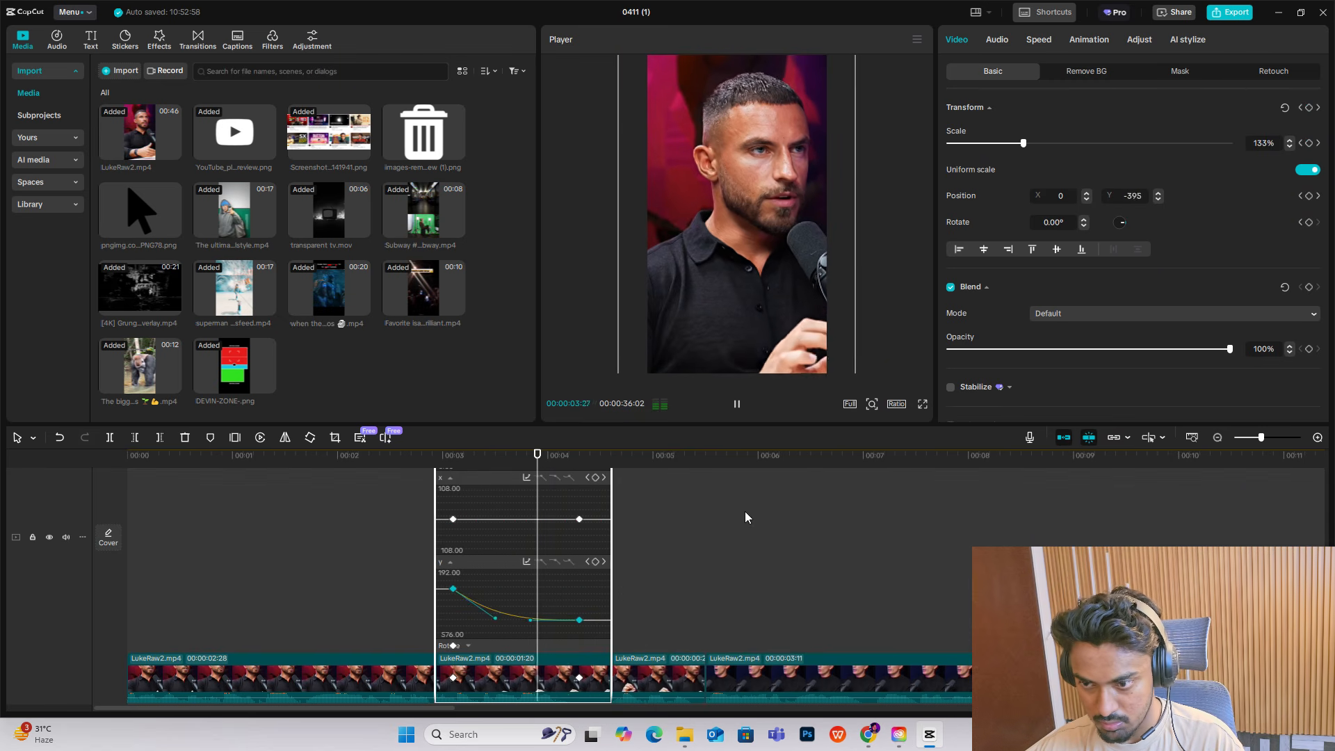
# Step: Extend the Hazy effect to the end of the second LukeRaw2.mp4 clip and play the zoom
pyautogui.click(465, 561)
pyautogui.moveTo(465, 561); pyautogui.dragTo(610, 555)
pyautogui.click(432, 554)
pyautogui.press('space')
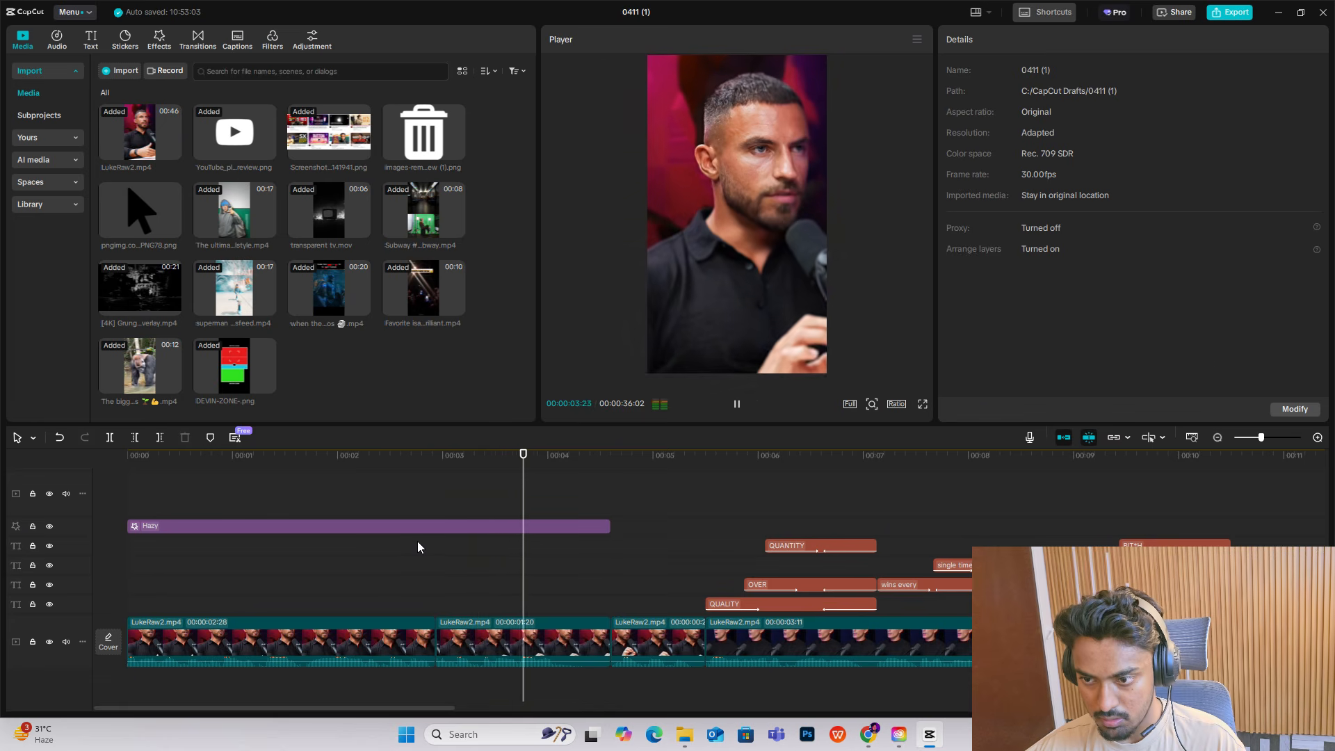
# Step: Add a default text clip at 00:00:04:01 over the zoomed-in speaker shot
pyautogui.click(611, 578)
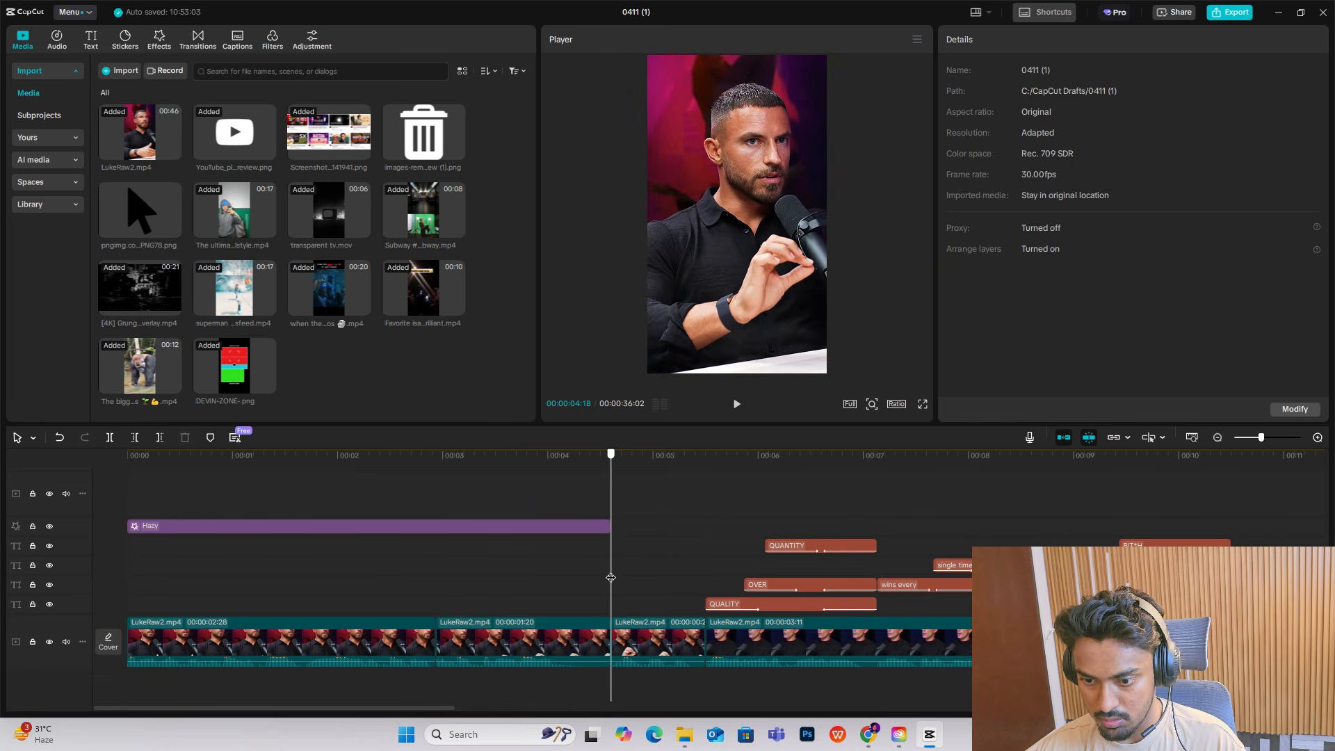
pyautogui.moveTo(612, 574); pyautogui.dragTo(553, 573)
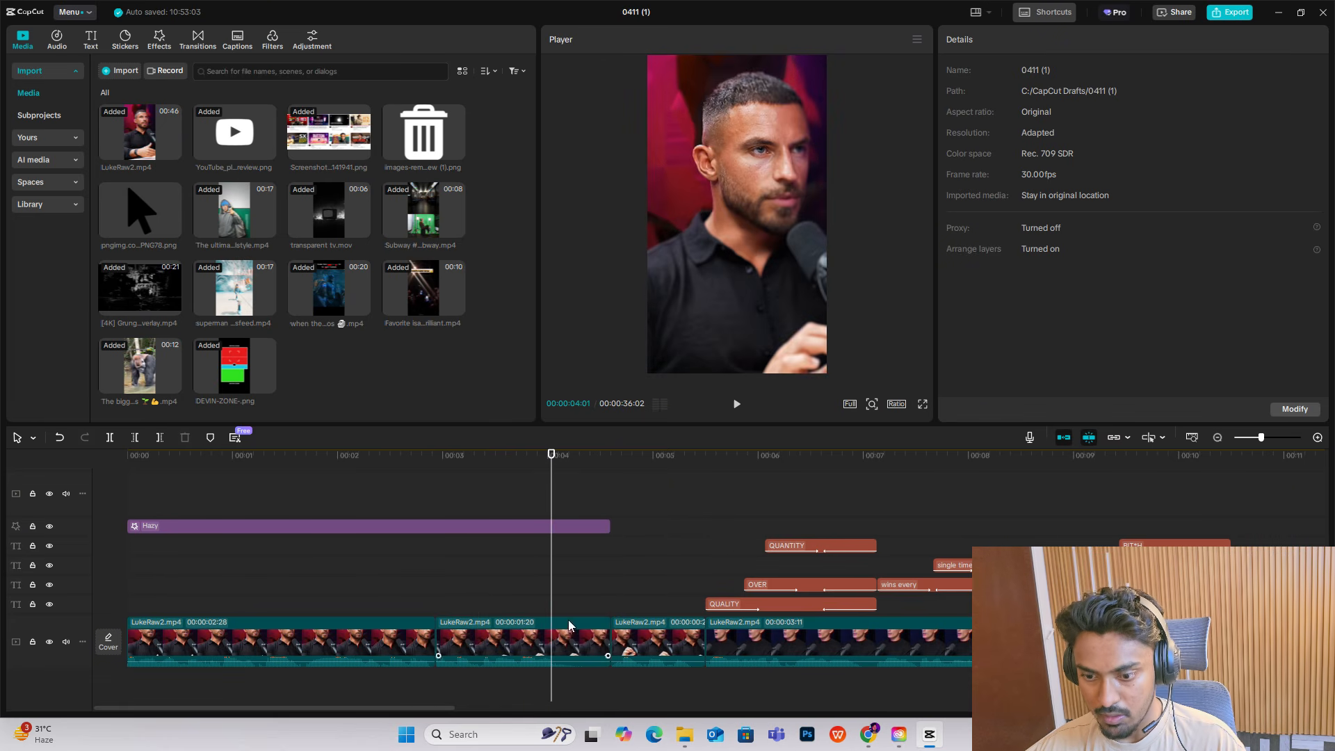
pyautogui.click(90, 40)
pyautogui.moveTo(127, 111); pyautogui.dragTo(549, 512)
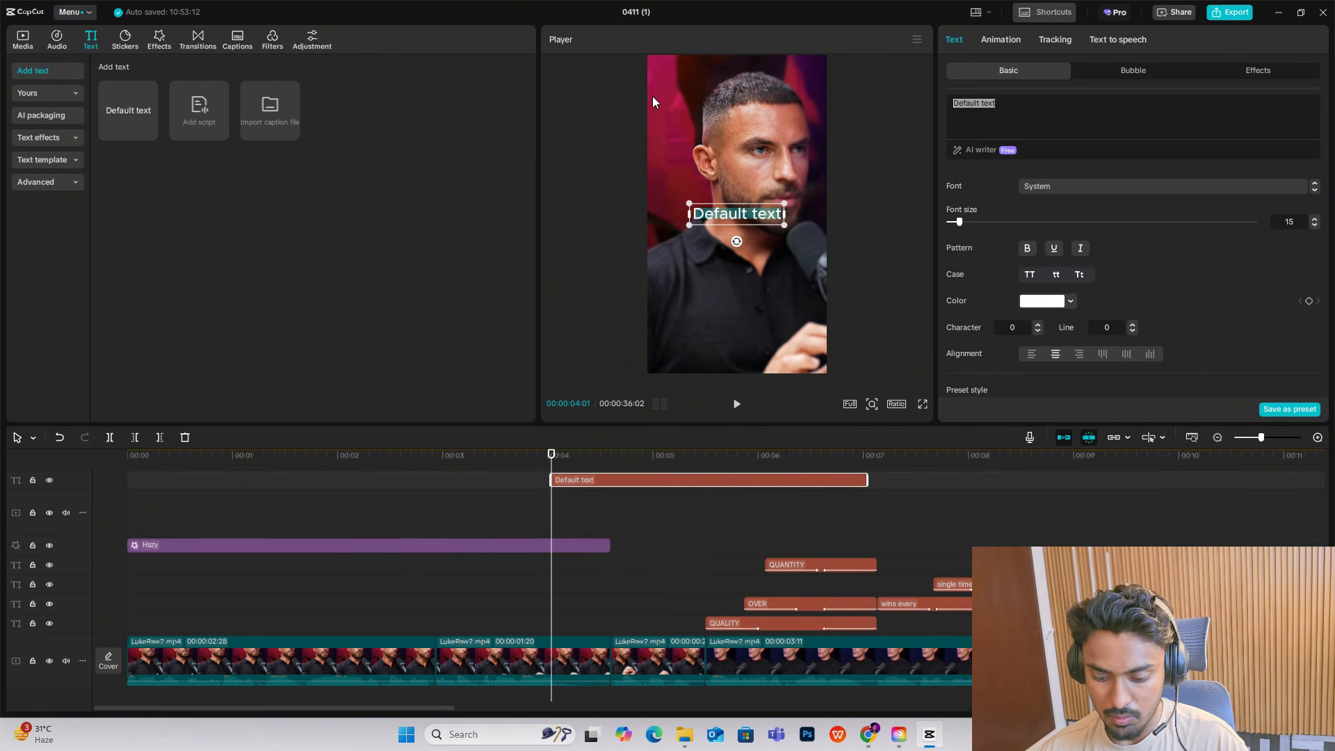
# Step: Replace the default text with a white circle emoji
pyautogui.press('super+period')
pyautogui.click(1099, 156)
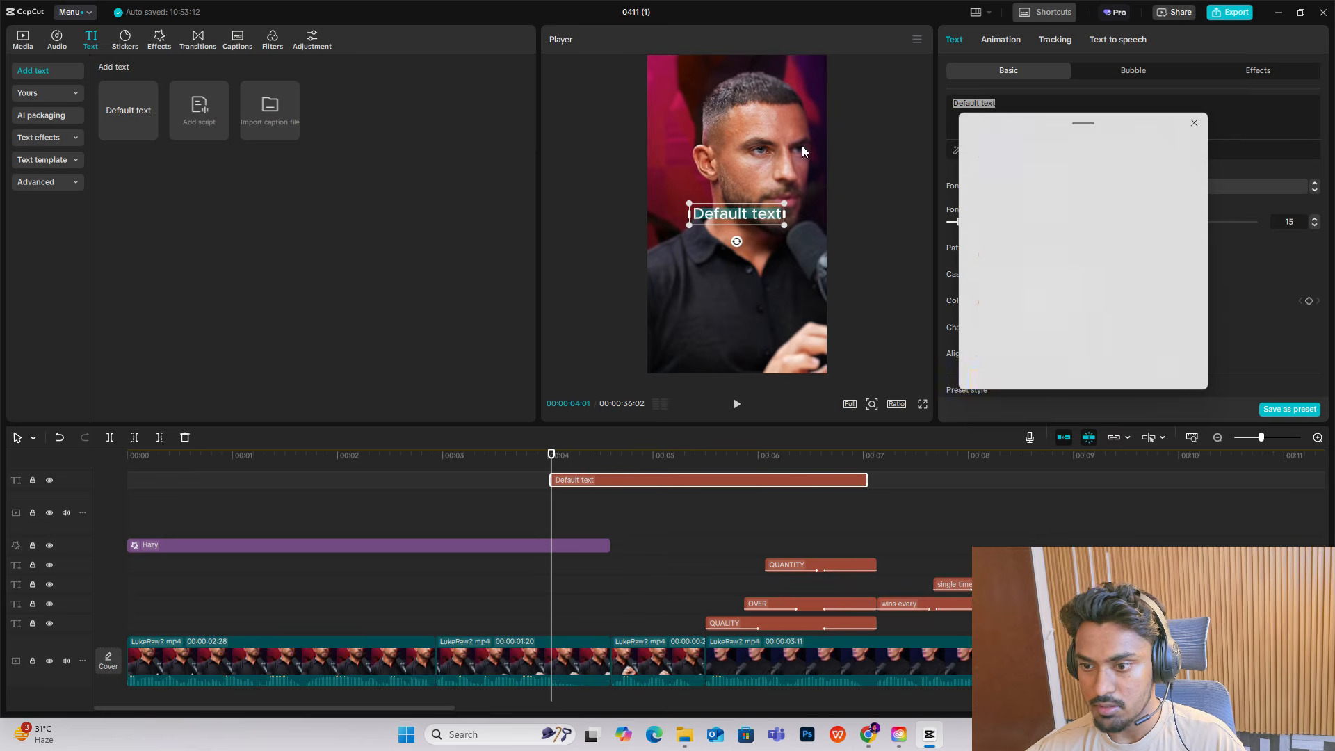
pyautogui.click(1064, 224)
pyautogui.press('Escape')
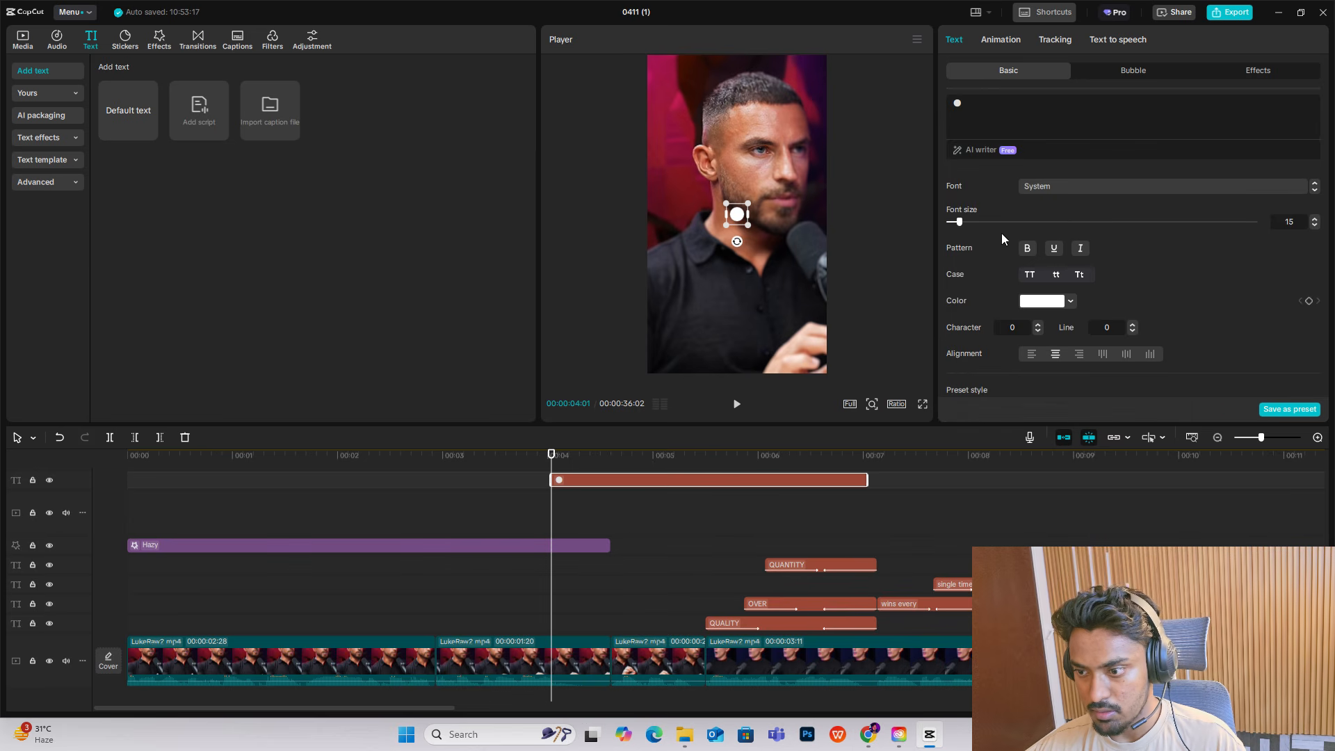
# Step: Change the circle emoji's color to black (000000)
pyautogui.click(1060, 302)
pyautogui.click(1072, 498)
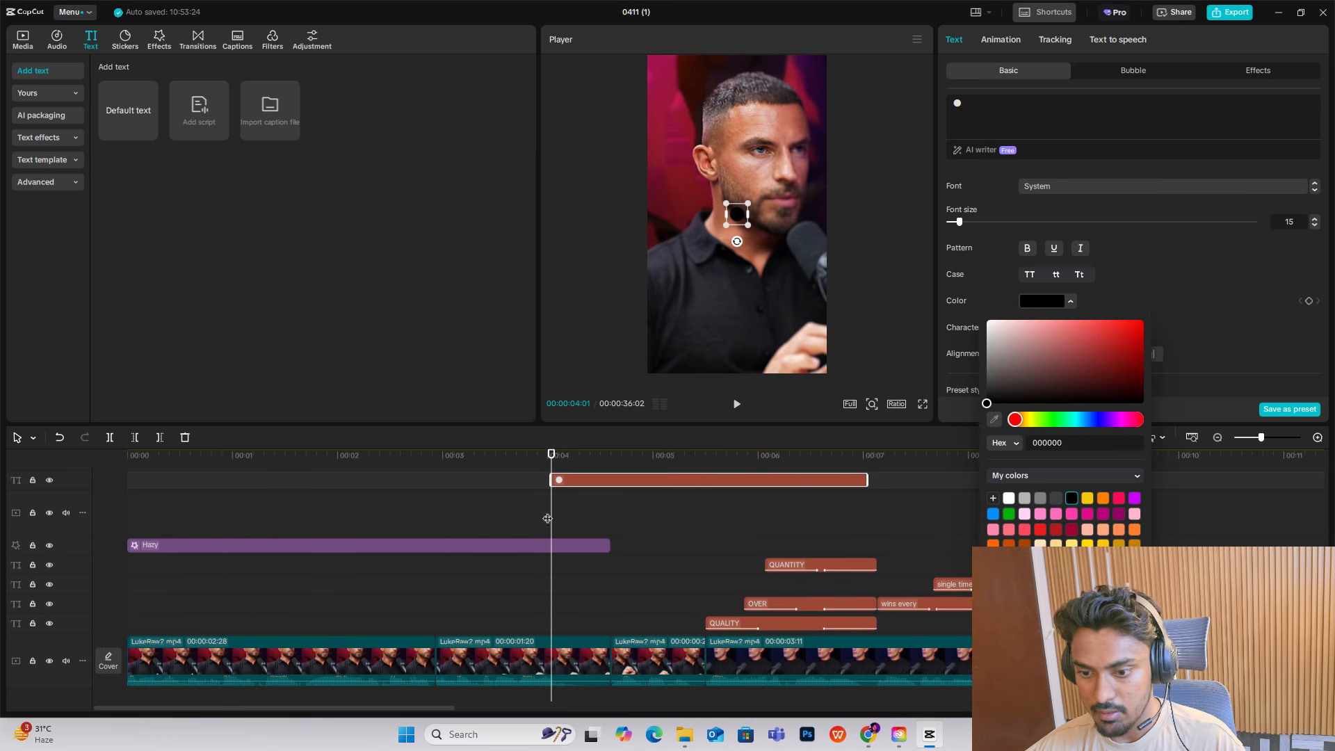
pyautogui.click(1215, 219)
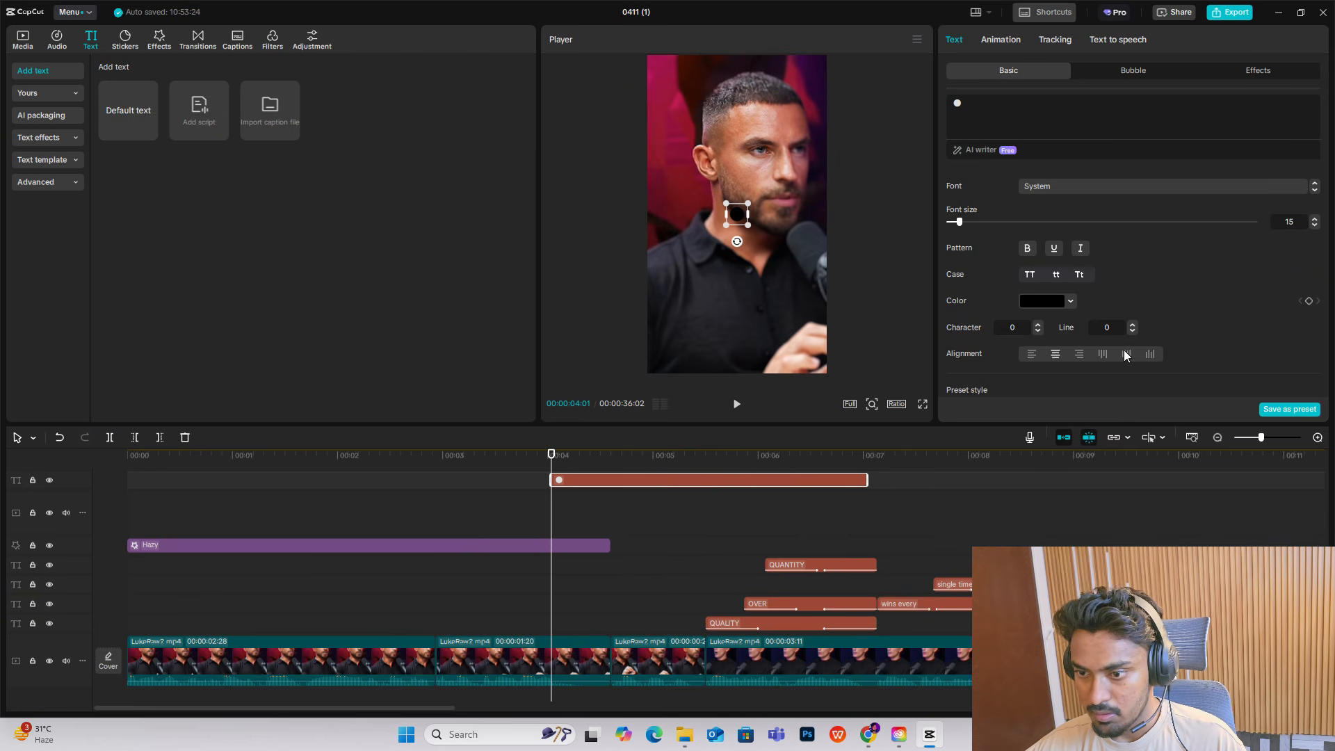
# Step: Try enlarging the circle with a font size of 300 and undo that change
pyautogui.scroll(-3, 1124, 349)
pyautogui.scroll(3, 1123, 345)
pyautogui.moveTo(960, 222); pyautogui.dragTo(1255, 222)
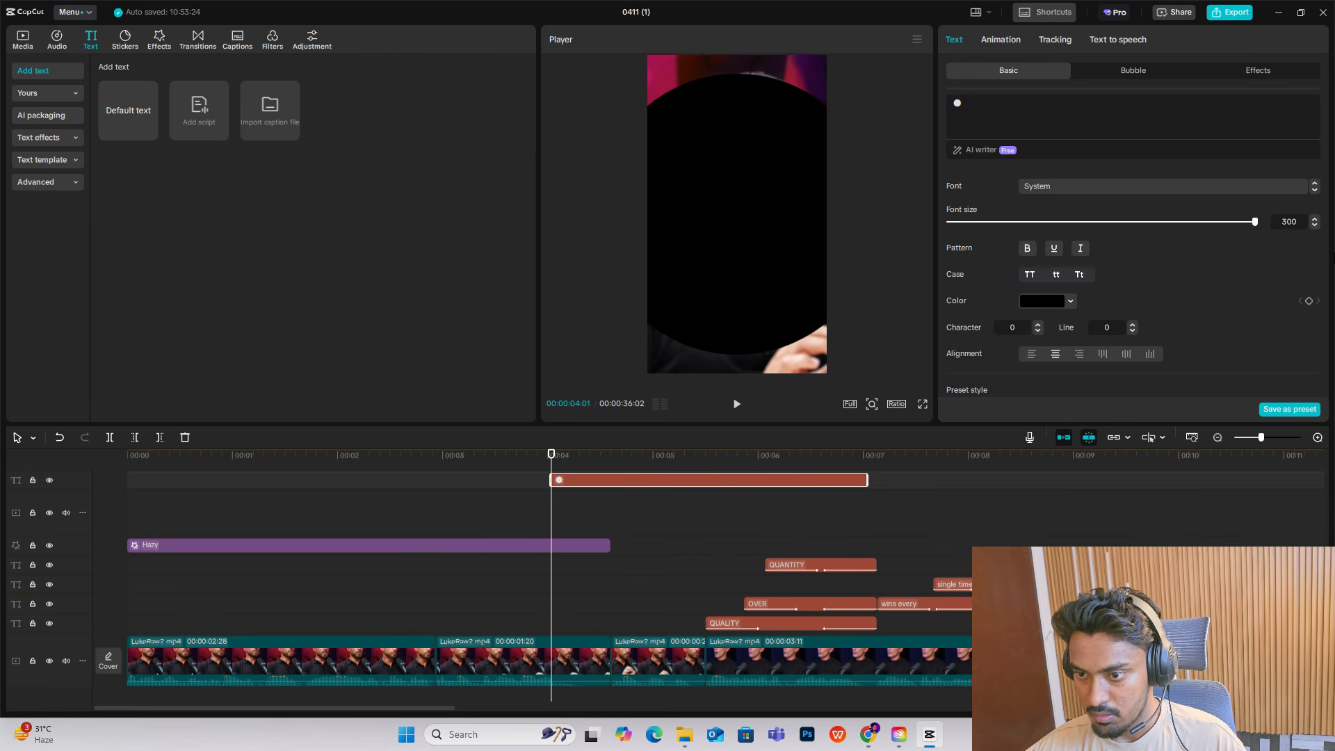
pyautogui.hotkey('ctrl', 'z')
# Step: Try a 500% scale for the circle combined with a font size of 5
pyautogui.scroll(-3, 1116, 287)
pyautogui.moveTo(1096, 270); pyautogui.dragTo(1229, 271)
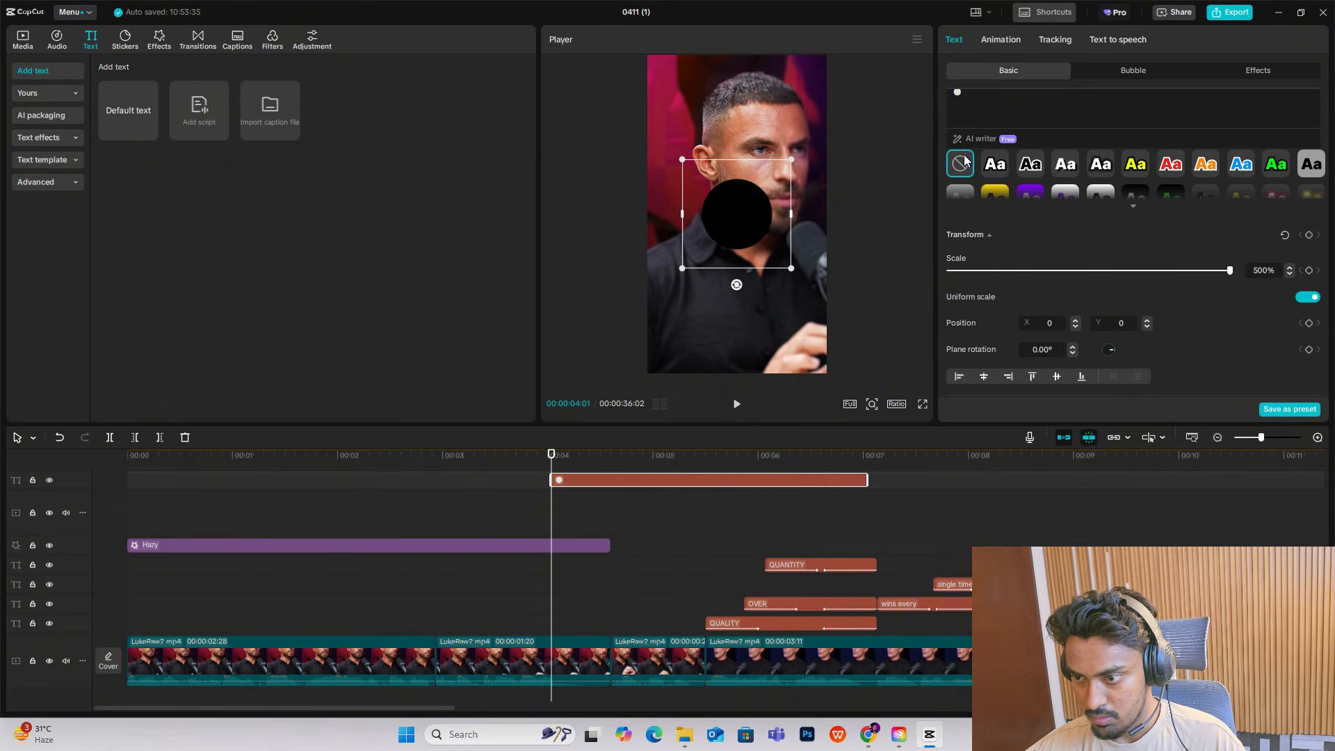
pyautogui.scroll(5, 1033, 177)
pyautogui.moveTo(960, 222)
pyautogui.mouseDown()
pyautogui.moveTo(949, 226)
pyautogui.moveTo(1151, 237)
pyautogui.moveTo(947, 242)
pyautogui.mouseUp()
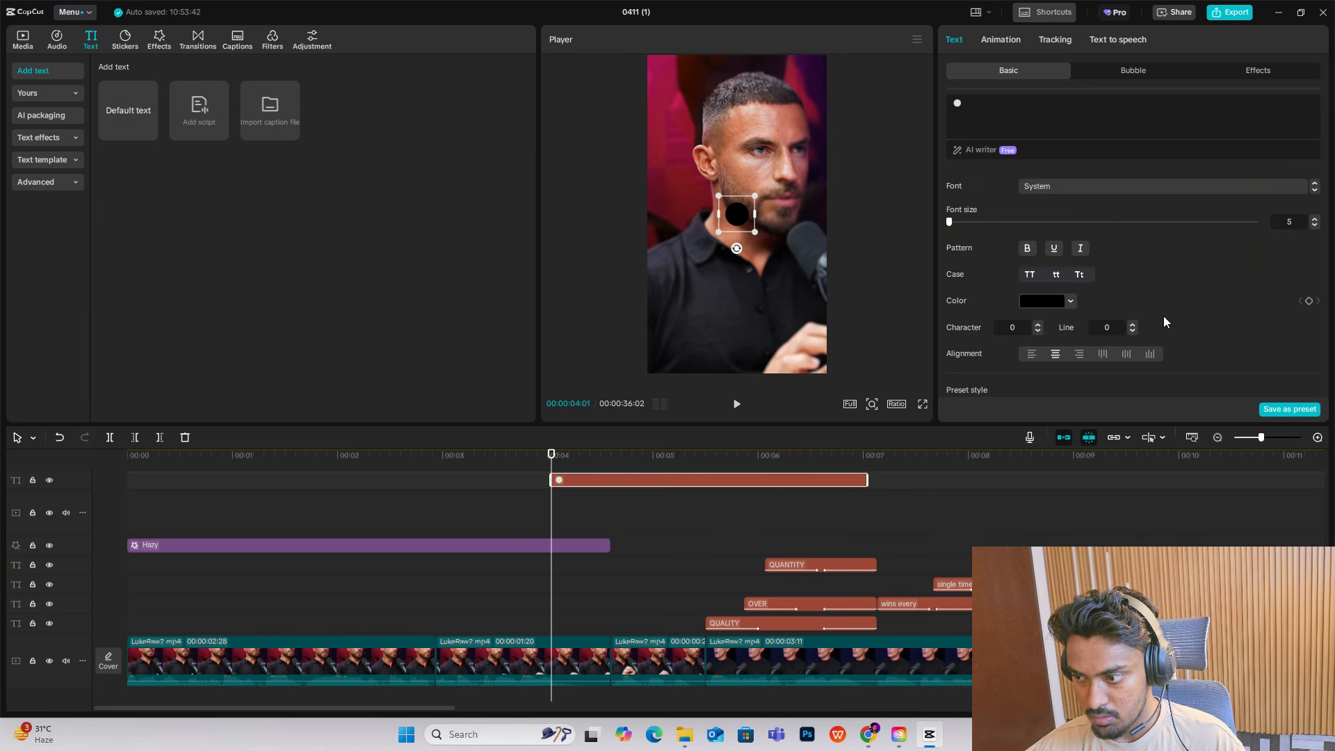
# Step: Set the circle's font size to 100
pyautogui.scroll(-4, 1187, 313)
pyautogui.scroll(2, 1187, 313)
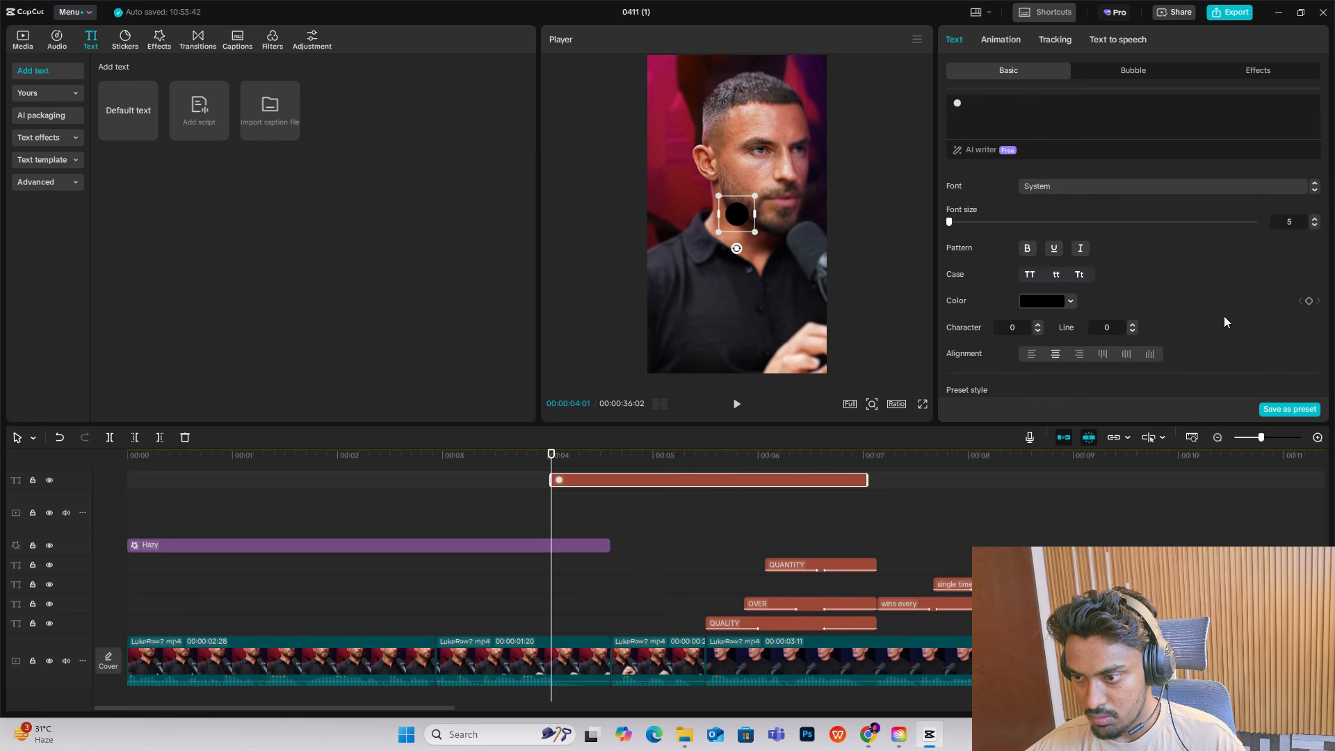
pyautogui.scroll(2, 1193, 308)
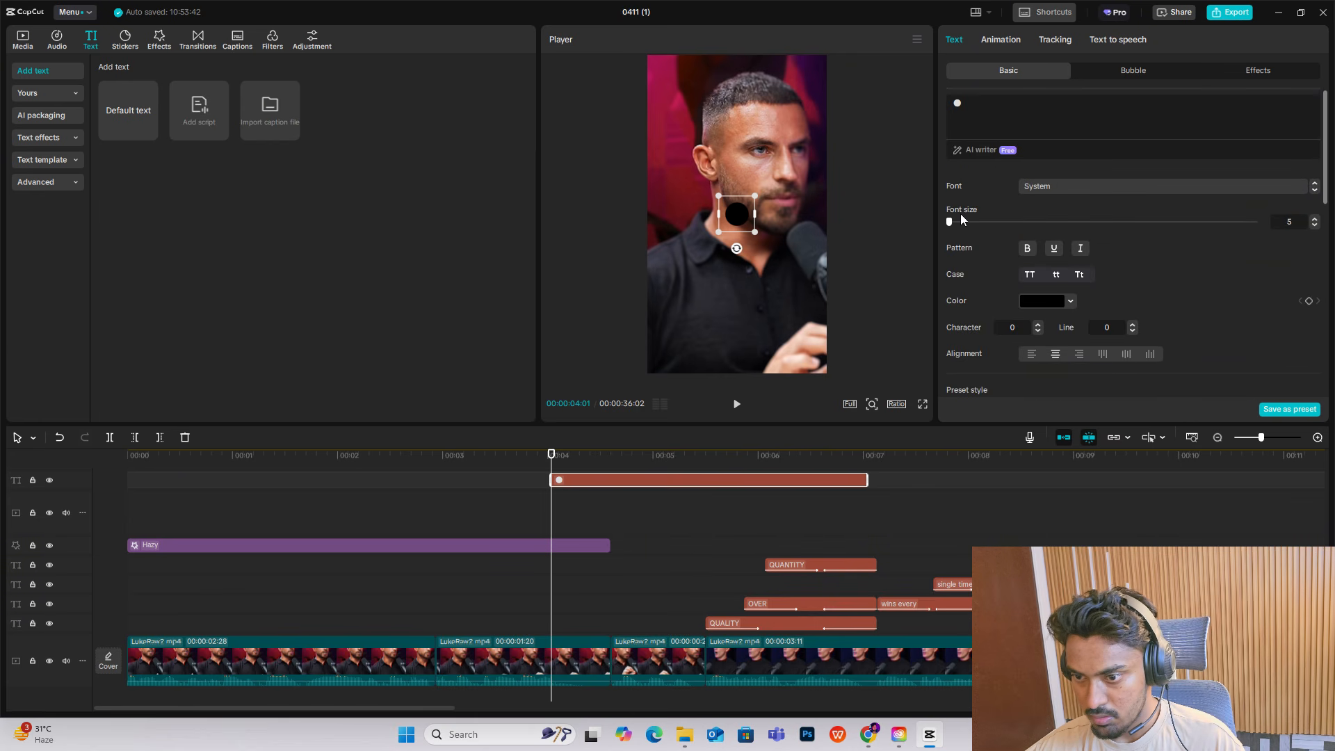
pyautogui.moveTo(950, 221); pyautogui.dragTo(1047, 222)
# Step: Animate the circle's scale from 1% at 00:00:04:01 to 500% at 00:00:04:18 with keyframes
pyautogui.scroll(-4, 1064, 257)
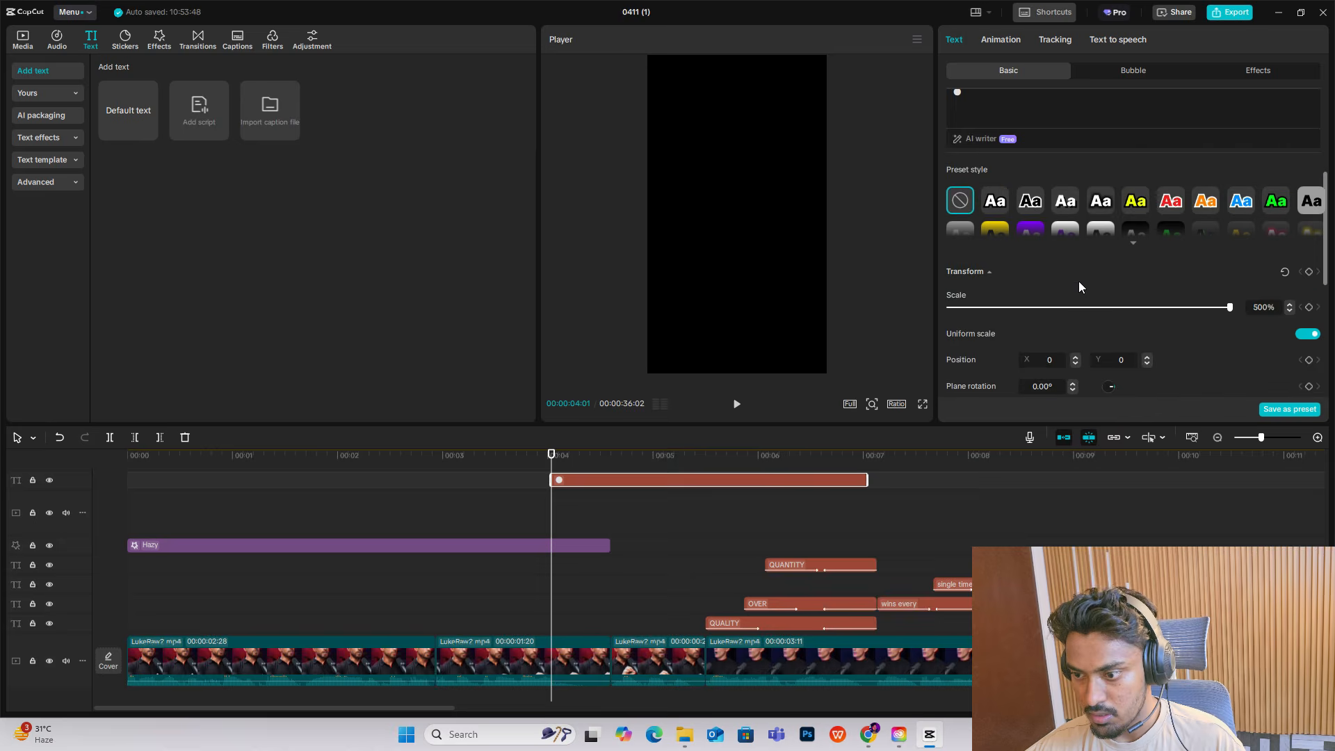
pyautogui.moveTo(1229, 307); pyautogui.dragTo(949, 306)
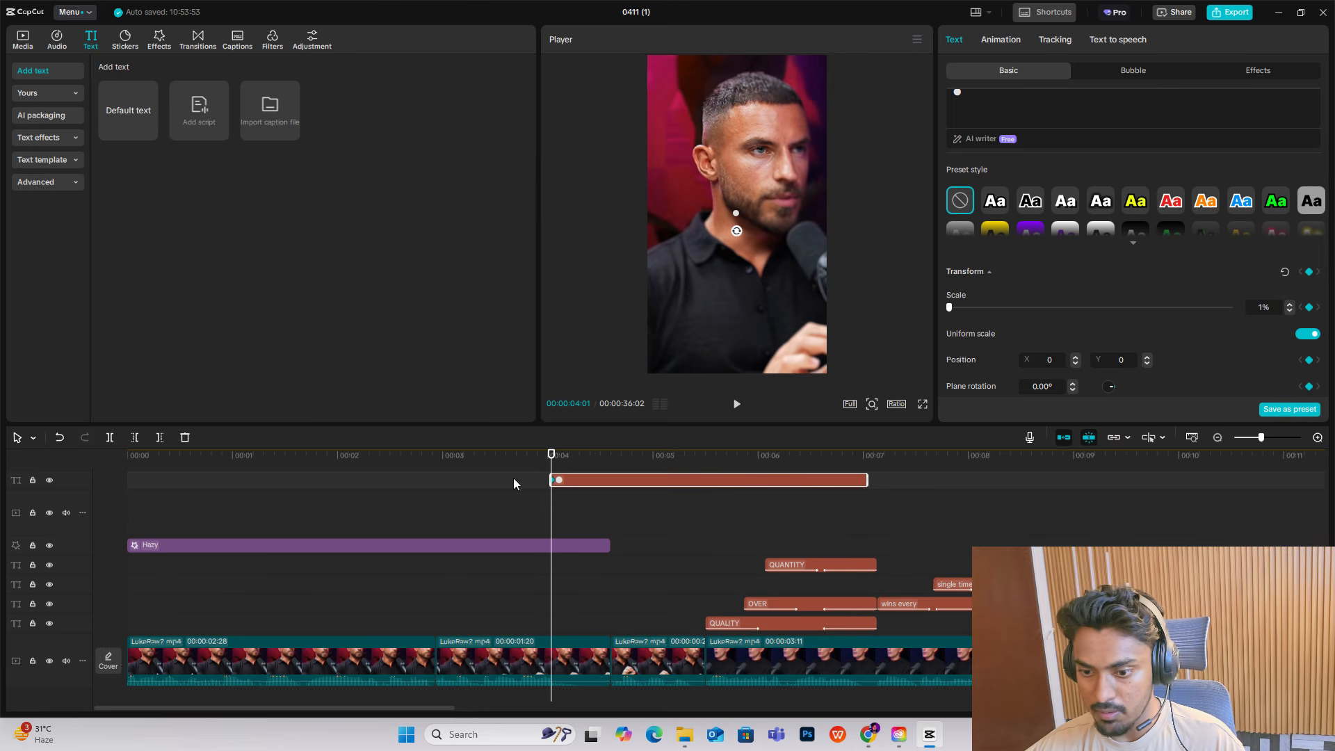
pyautogui.moveTo(549, 459); pyautogui.dragTo(610, 456)
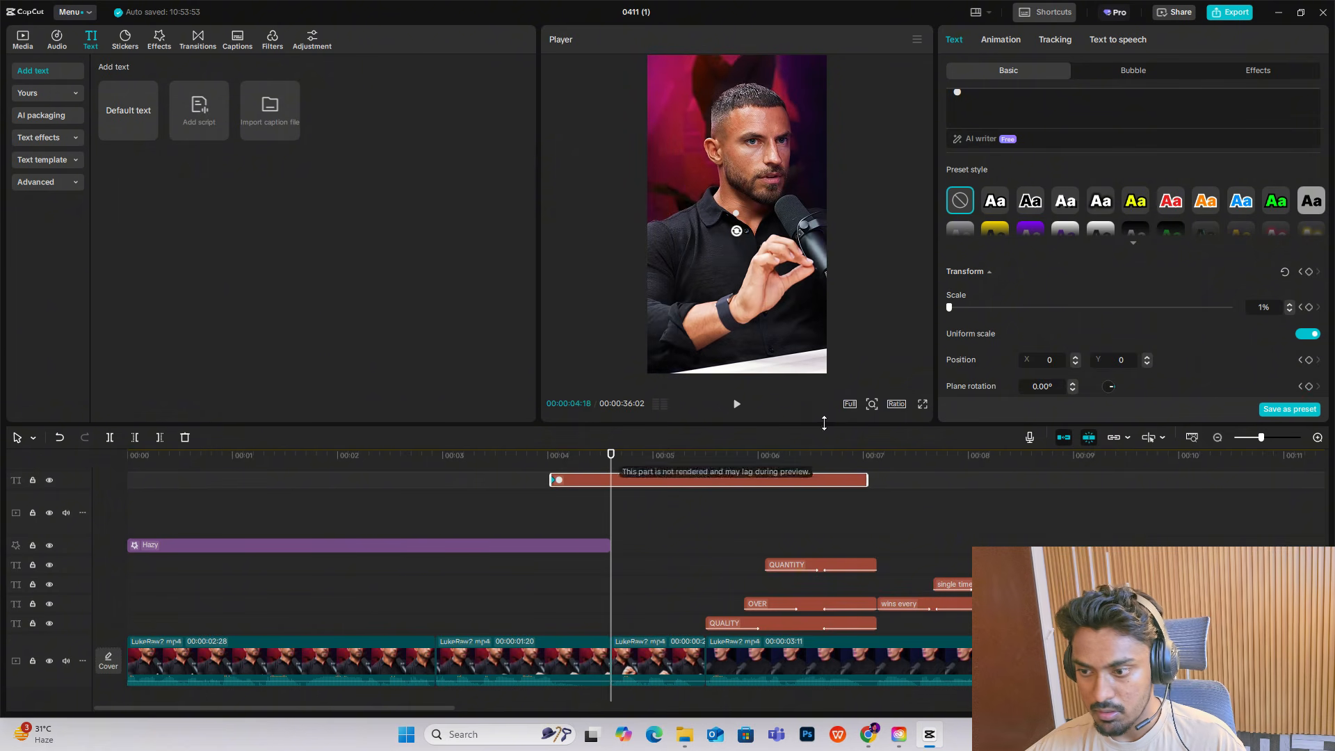
pyautogui.moveTo(951, 307); pyautogui.dragTo(1258, 356)
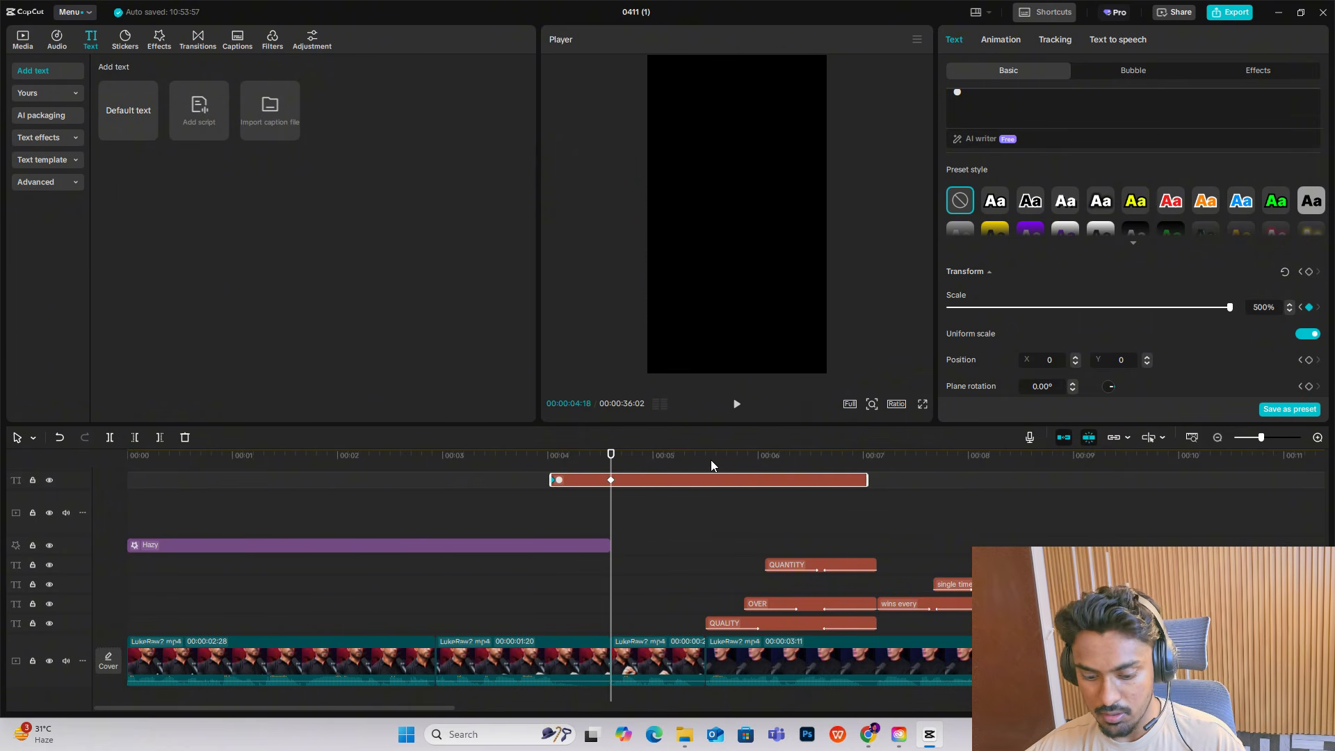
# Step: Apply the Cubic Out preset curve to the circle's scale animation and close the keyframe graph
pyautogui.hotkey('alt', 'k')
pyautogui.scroll(1, 587, 538)
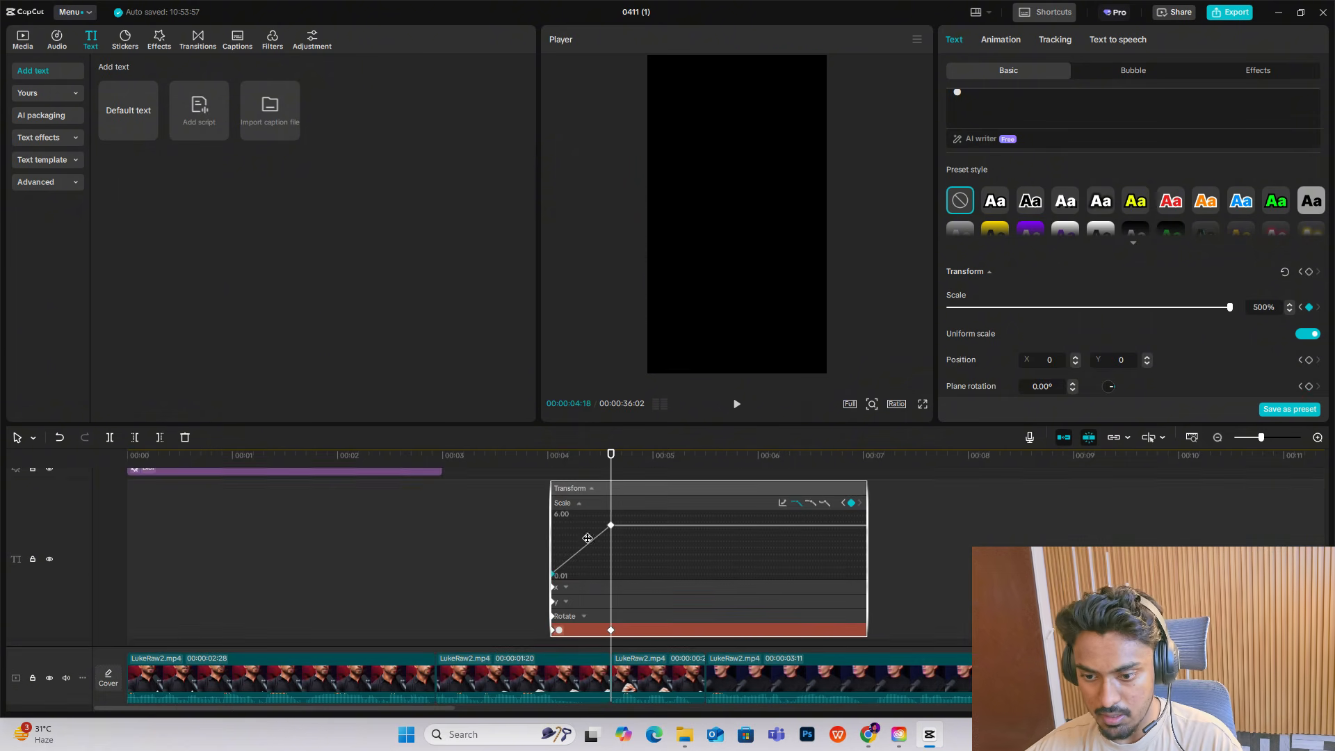
pyautogui.click(781, 503)
pyautogui.click(875, 603)
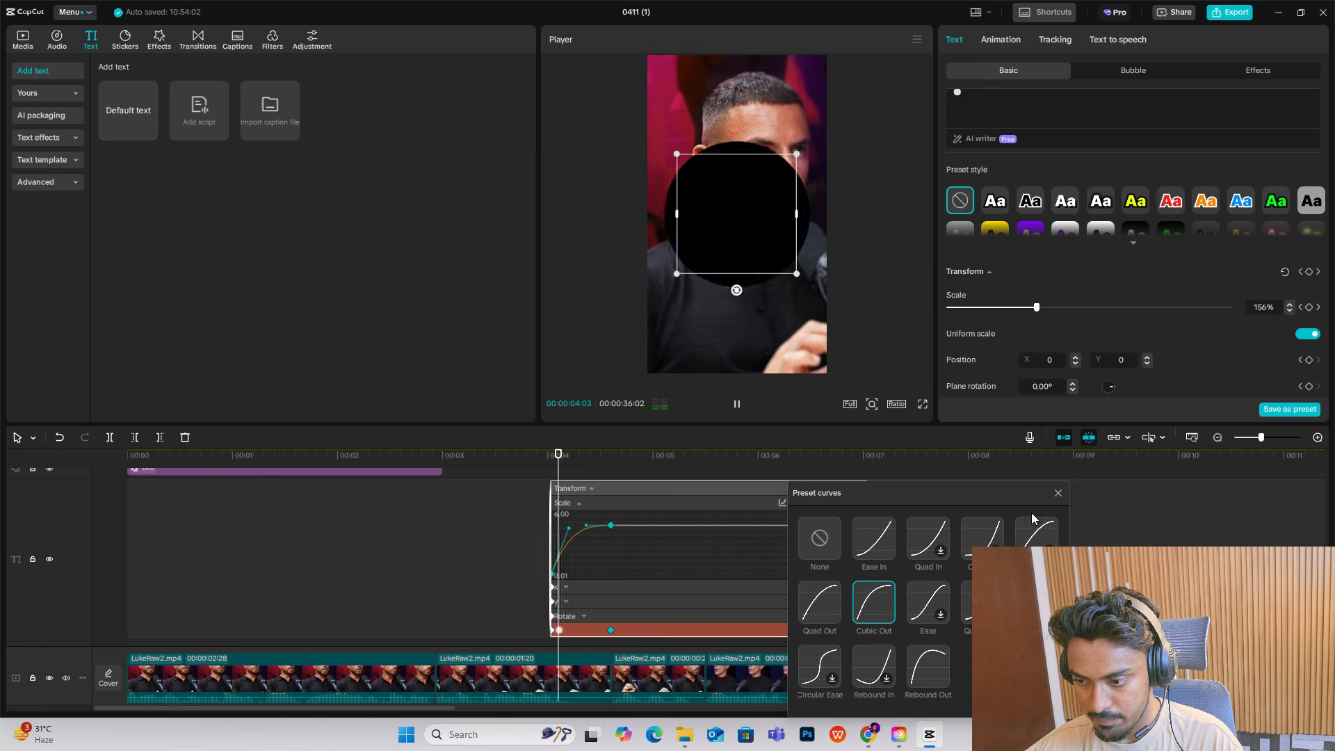
pyautogui.click(605, 600)
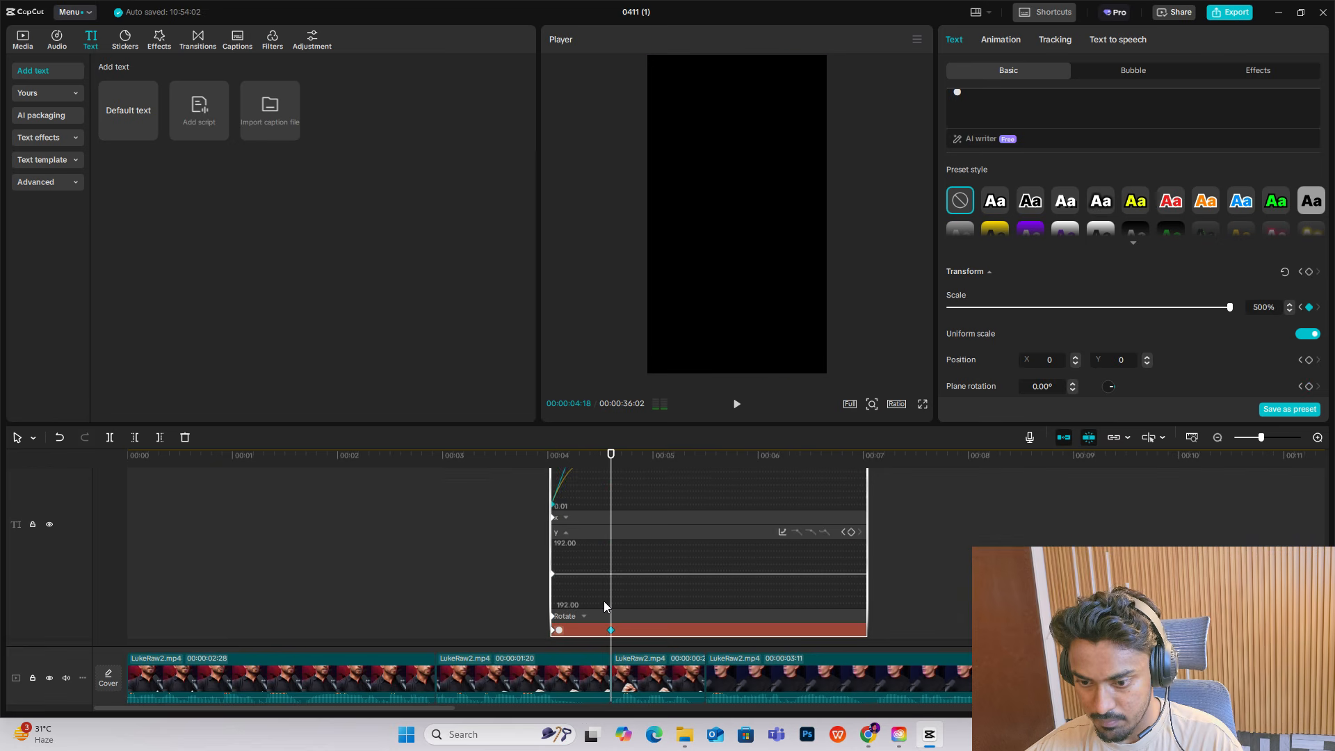
pyautogui.click(478, 516)
# Step: Play the short from the start and replay the section where the circle grows over the speaker
pyautogui.click(119, 543)
pyautogui.press('space')
pyautogui.scroll(-3, 415, 550)
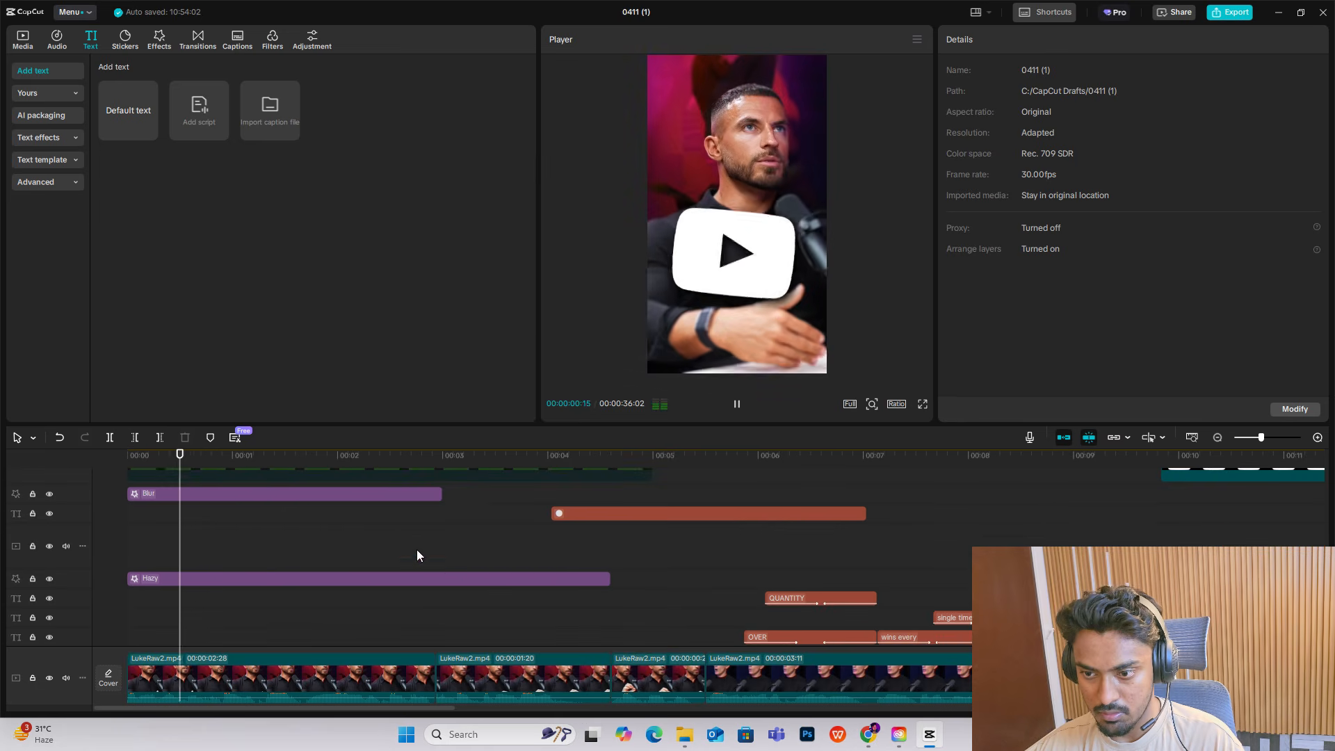
pyautogui.scroll(3, 458, 566)
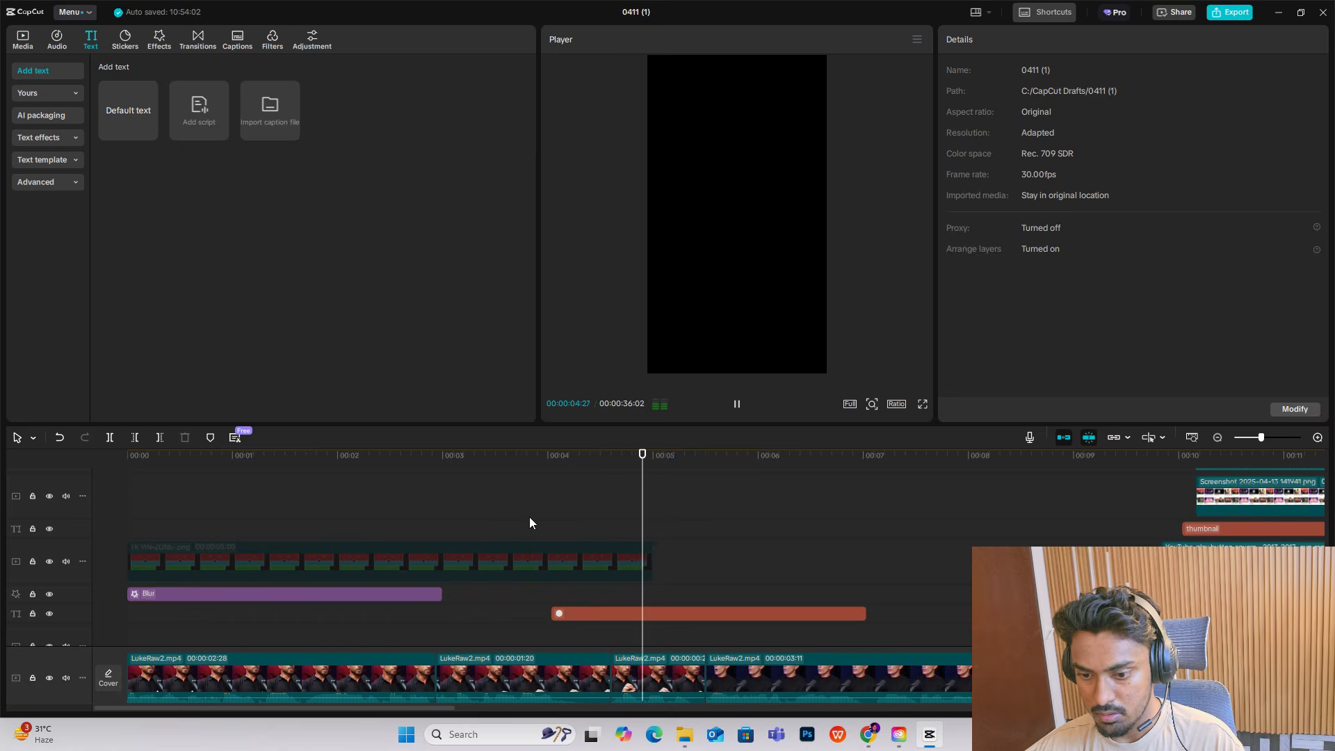
pyautogui.click(397, 513)
pyautogui.press('space')
pyautogui.scroll(-3, 517, 530)
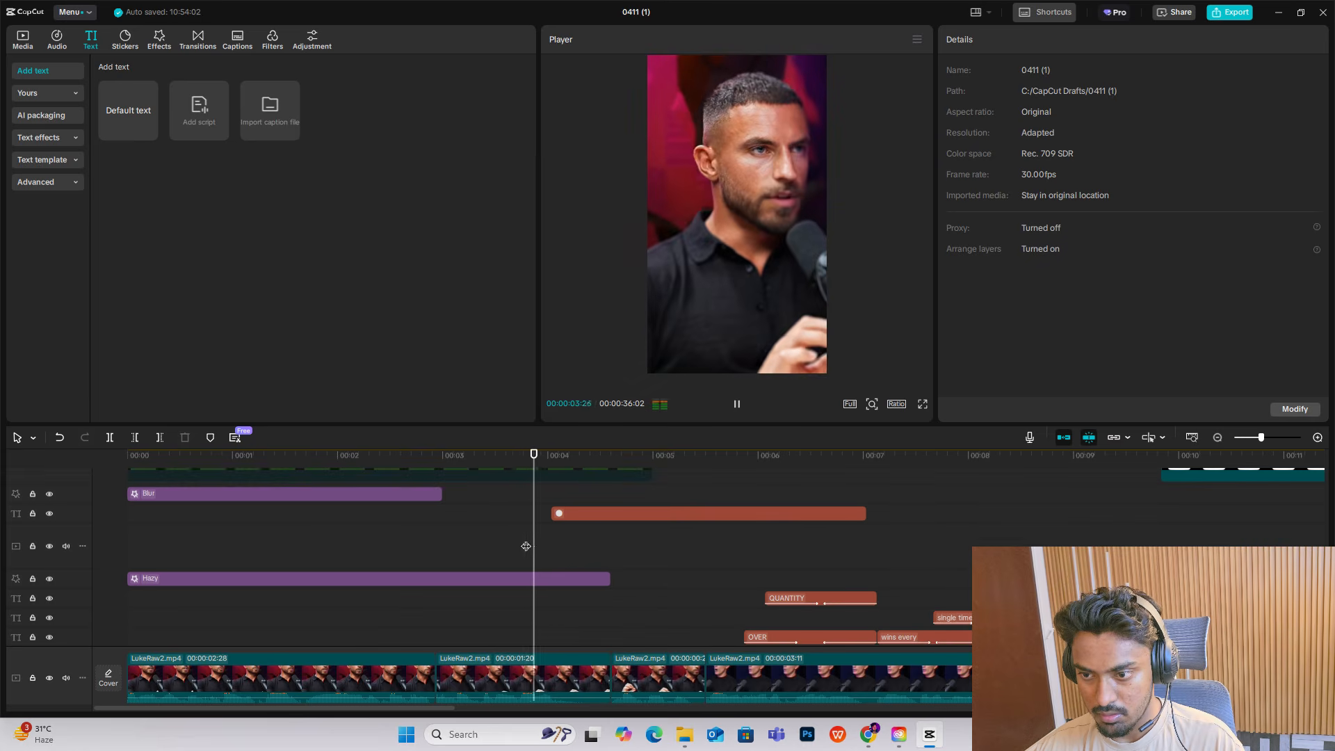
pyautogui.click(438, 532)
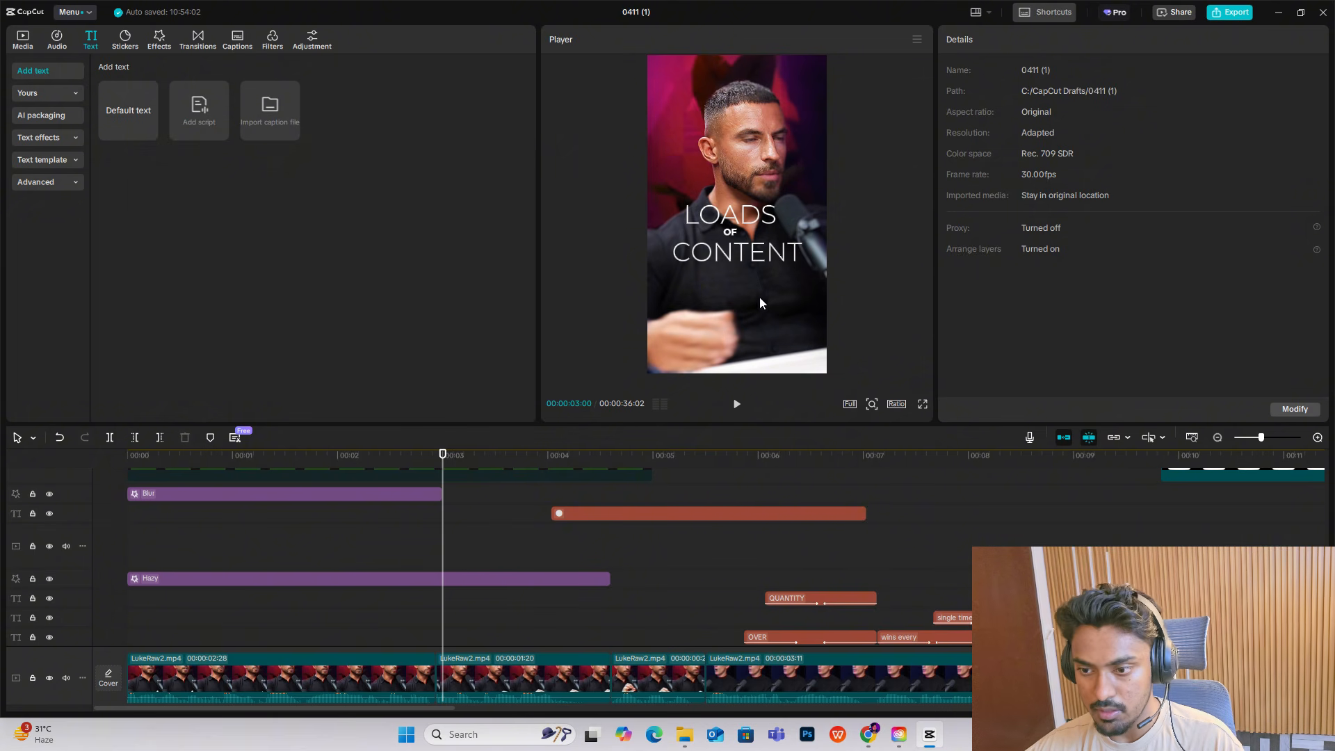
# Step: Copy the "wins every" and "single time" captions to 00:00:03:00 and place the copies on tracks above the Blur effect
pyautogui.scroll(2, 929, 579)
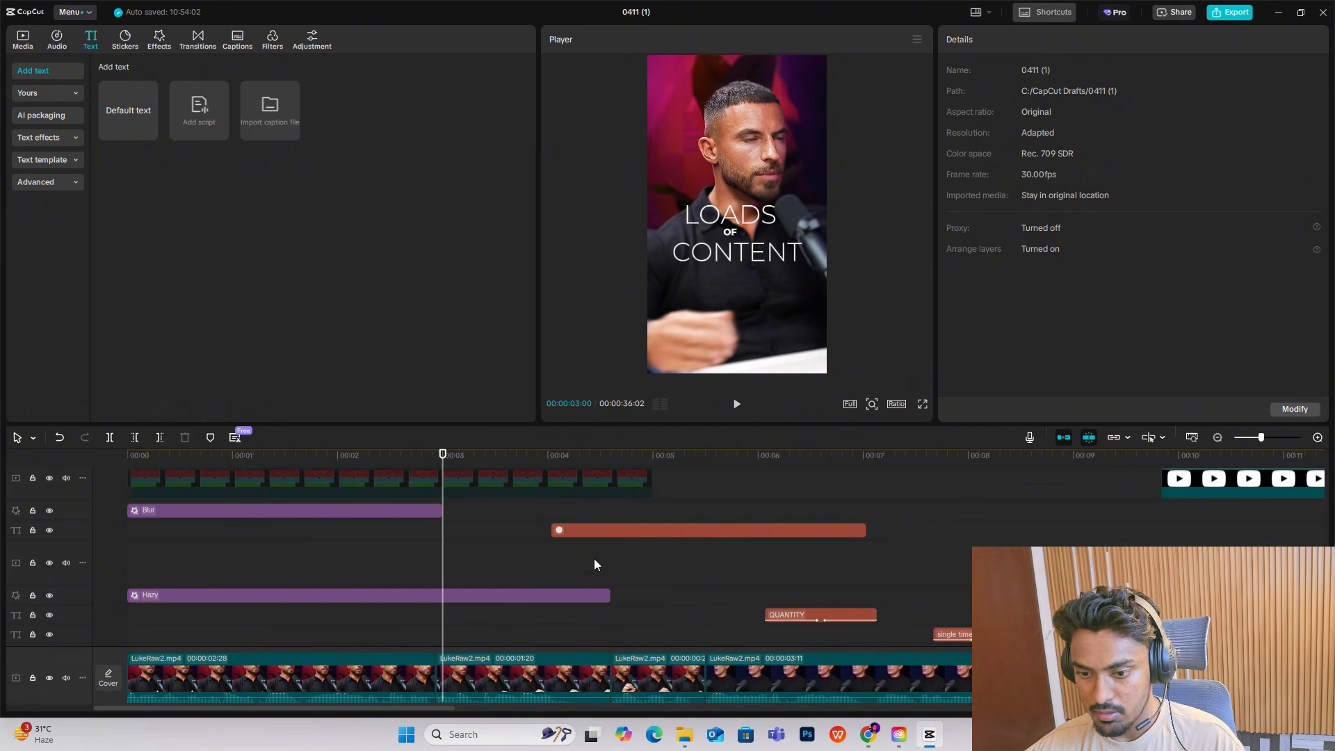
pyautogui.moveTo(959, 573); pyautogui.dragTo(918, 594)
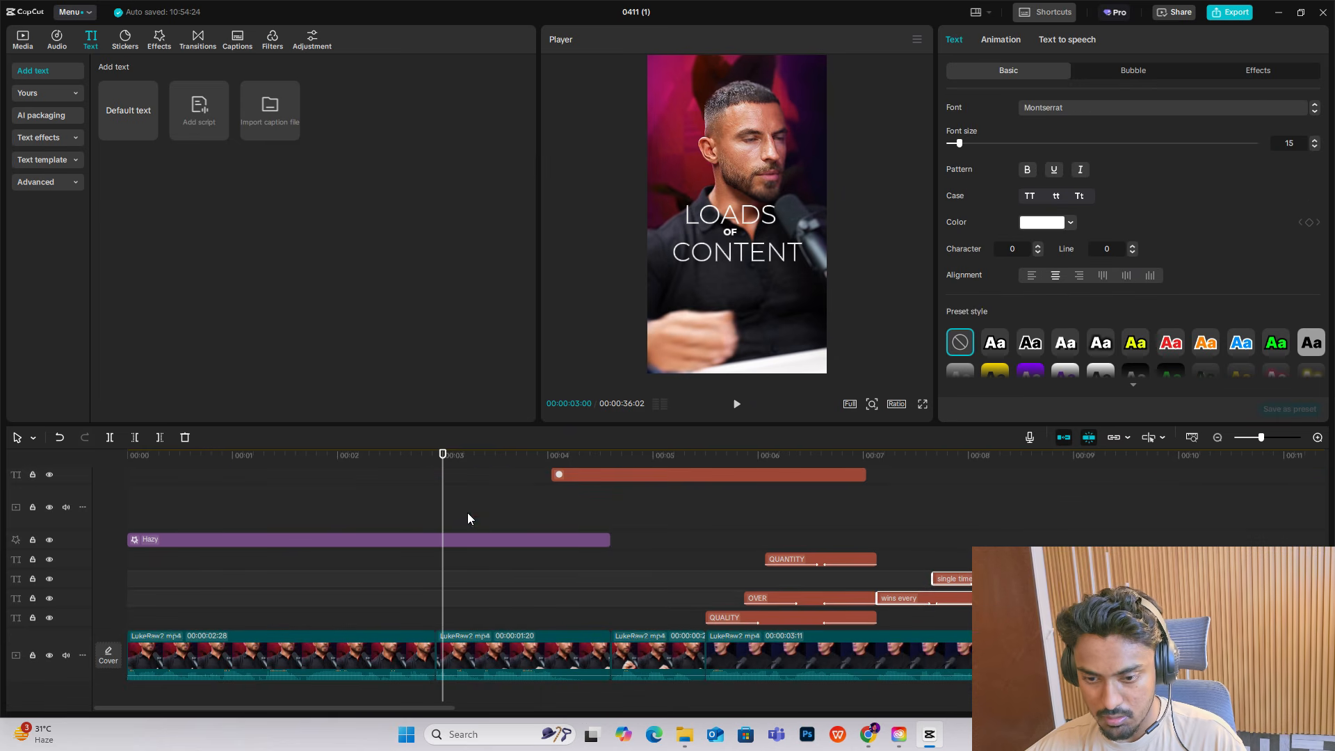
pyautogui.scroll(3, 471, 516)
pyautogui.hotkey('ctrl', 'v')
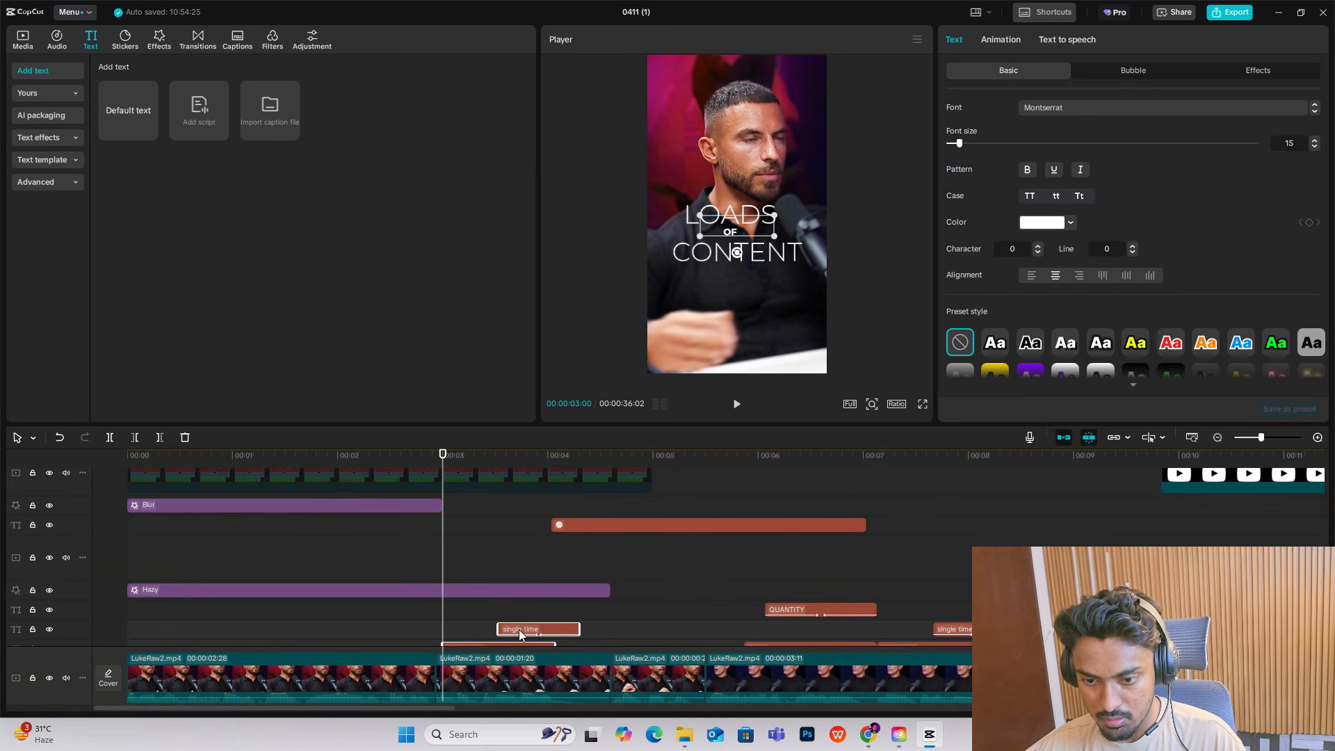
pyautogui.moveTo(520, 634); pyautogui.dragTo(523, 495)
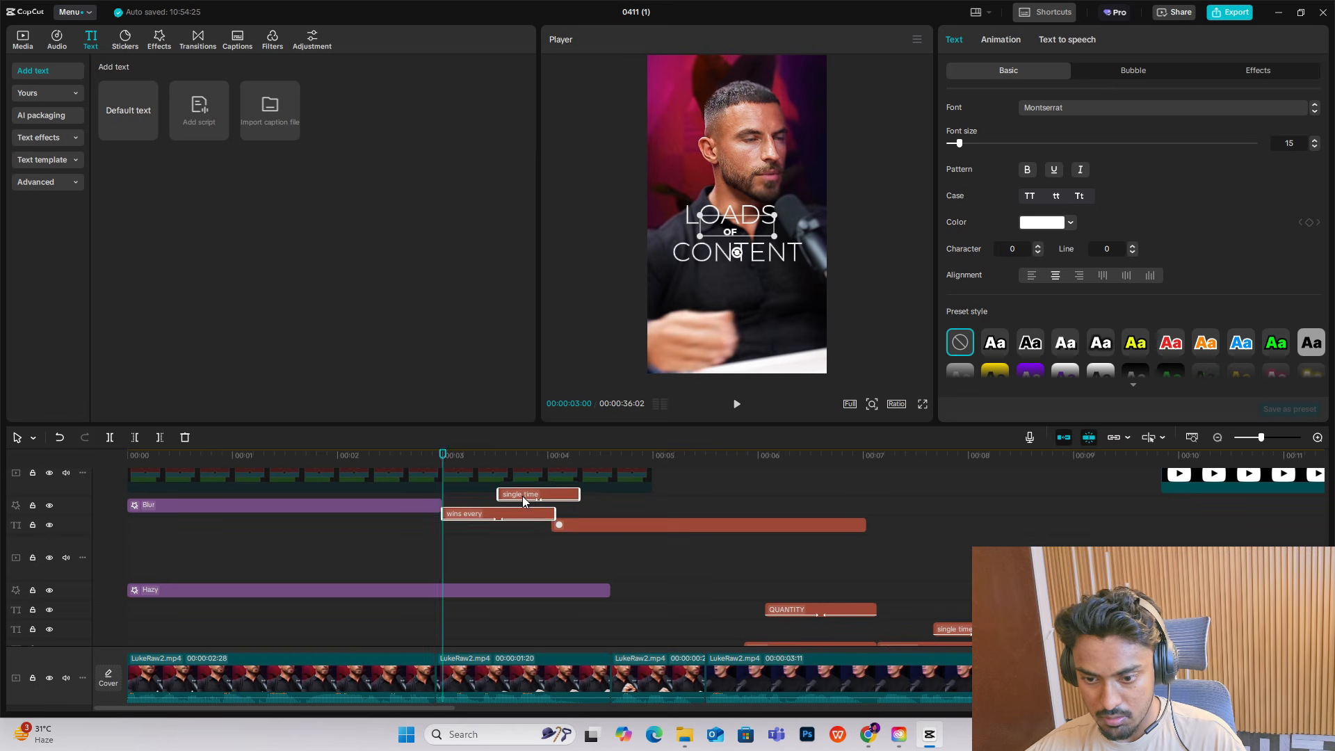
pyautogui.click(452, 505)
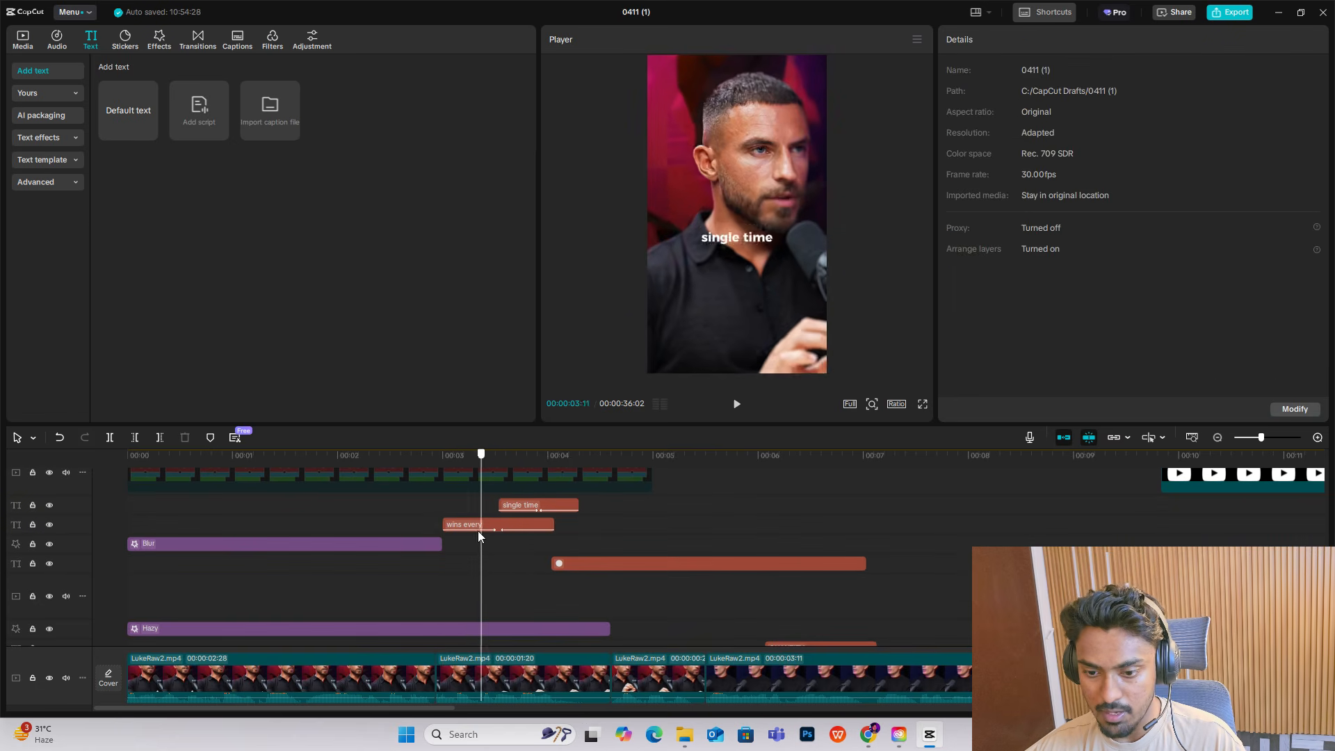
pyautogui.click(479, 528)
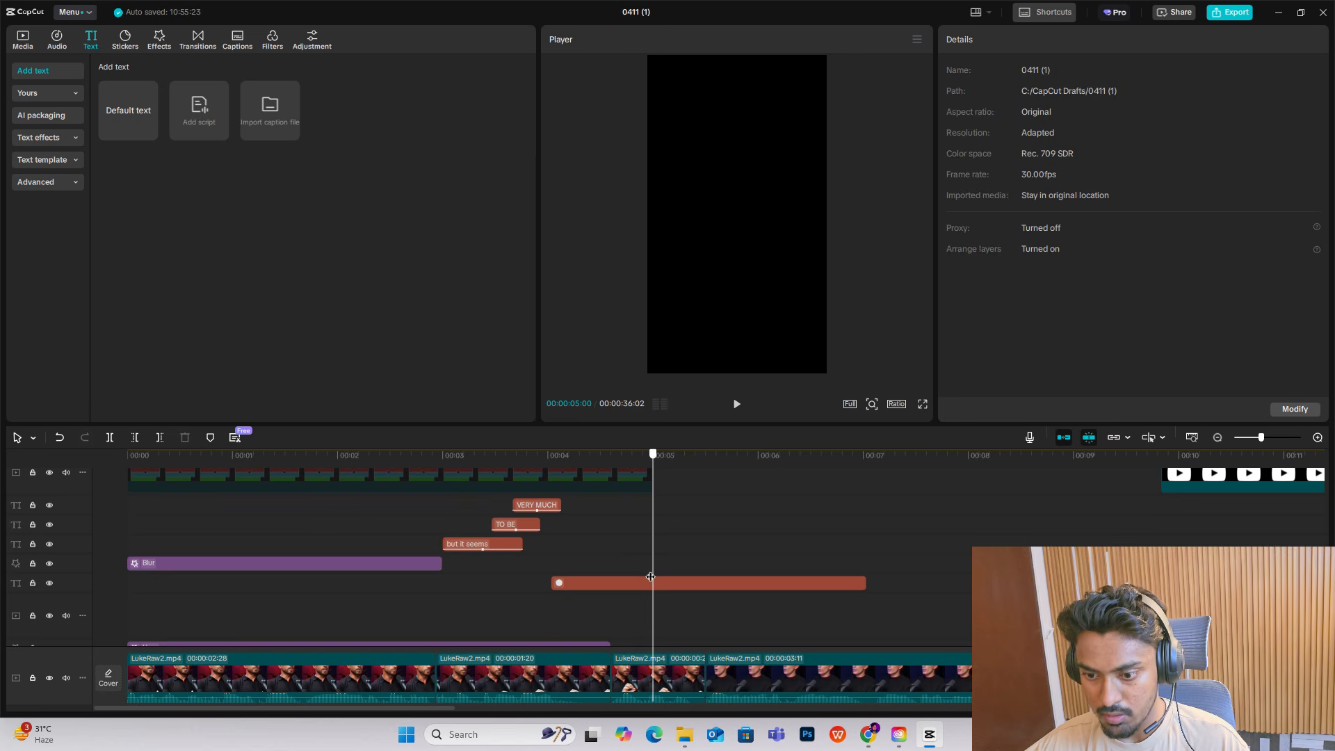
# Step: Split the circle clip at 00:00:05:00 and delete the part after the cut
pyautogui.click(676, 583)
pyautogui.hotkey('ctrl', 'b')
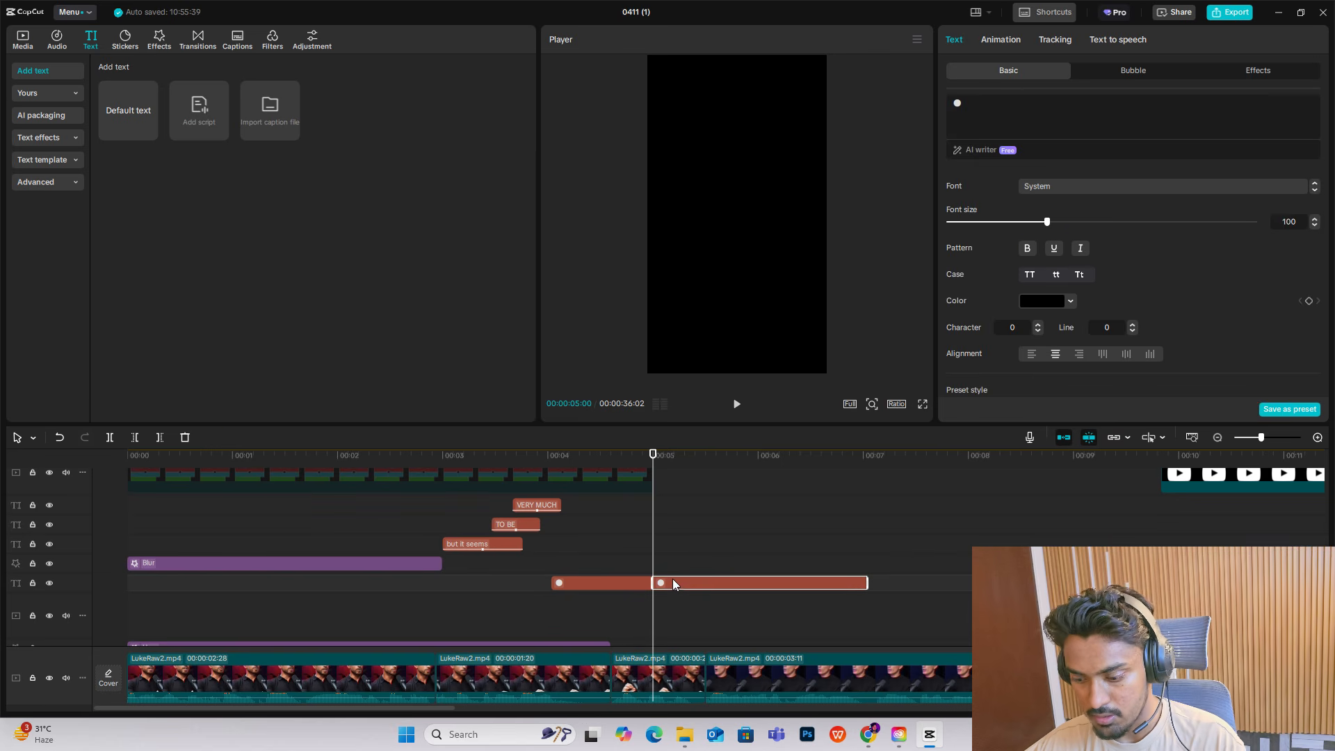
pyautogui.press('Delete')
# Step: Preview the circle transition and extend the circle clip to the end of the third LukeRaw2.mp4 clip
pyautogui.click(543, 561)
pyautogui.moveTo(543, 560); pyautogui.dragTo(446, 576)
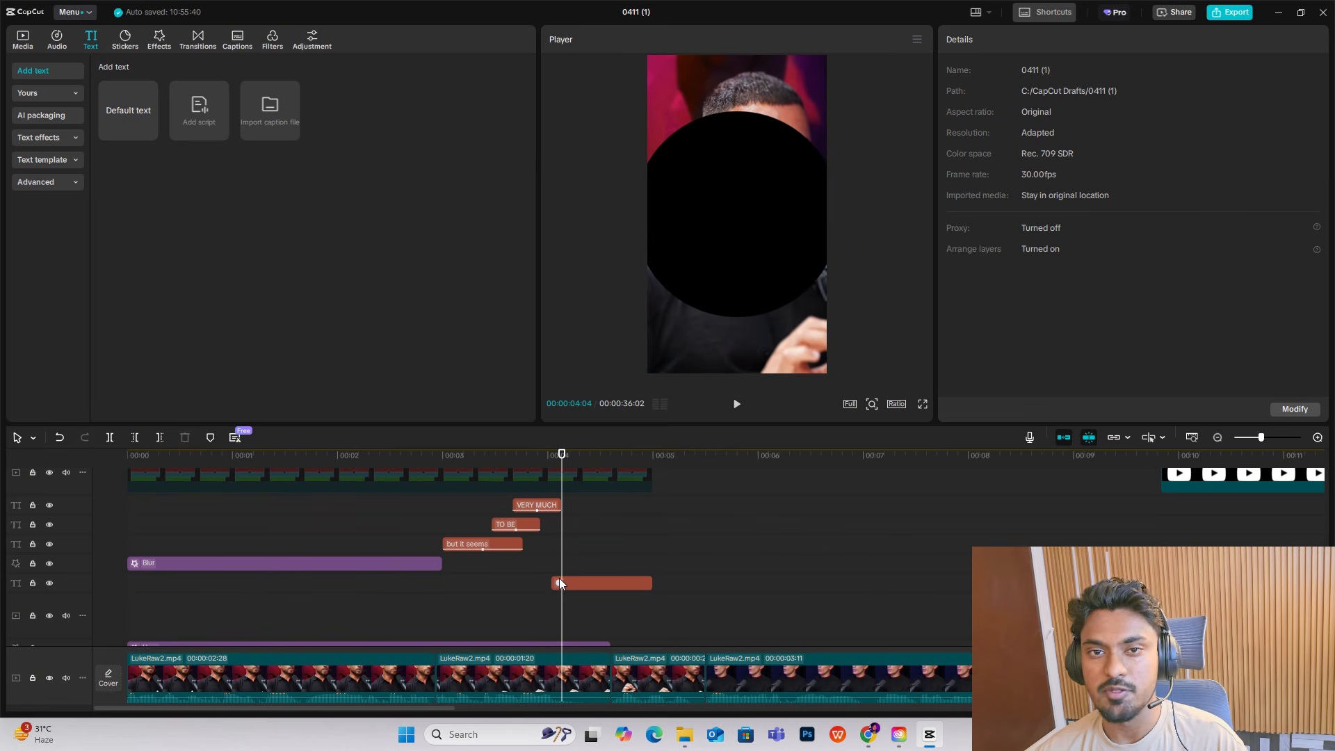
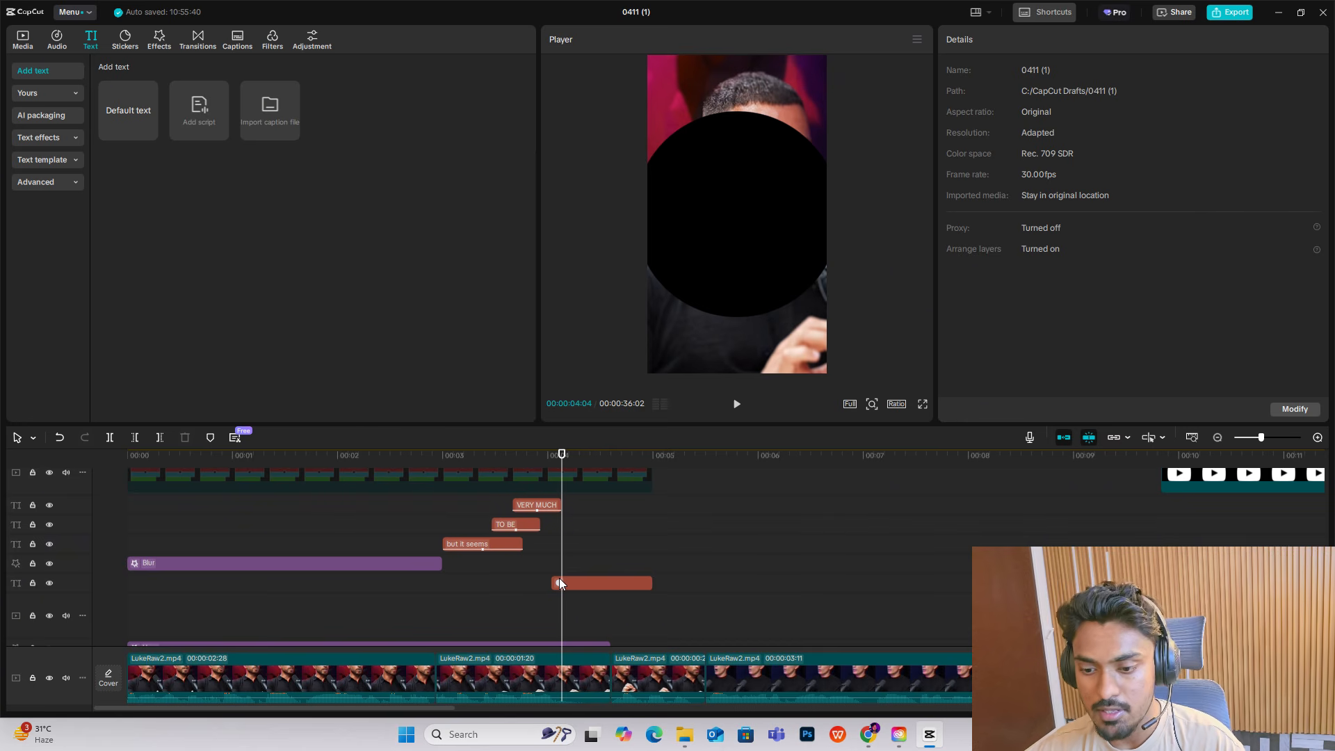
pyautogui.moveTo(560, 583); pyautogui.dragTo(566, 547)
pyautogui.press('space')
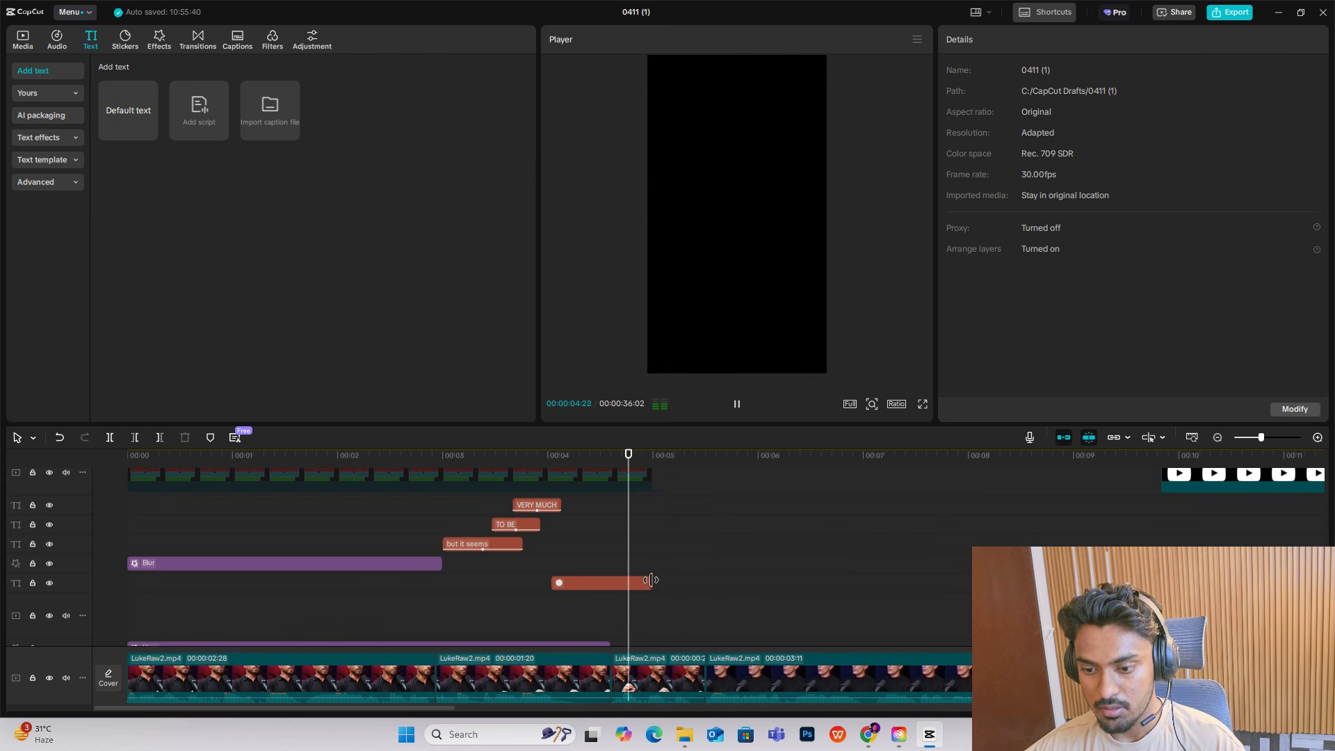
pyautogui.moveTo(652, 584); pyautogui.dragTo(918, 564)
# Step: Try deleting the transparent tv.mov overlay above the final LukeRaw2.mp4 clip and undo the deletion
pyautogui.click(1222, 439)
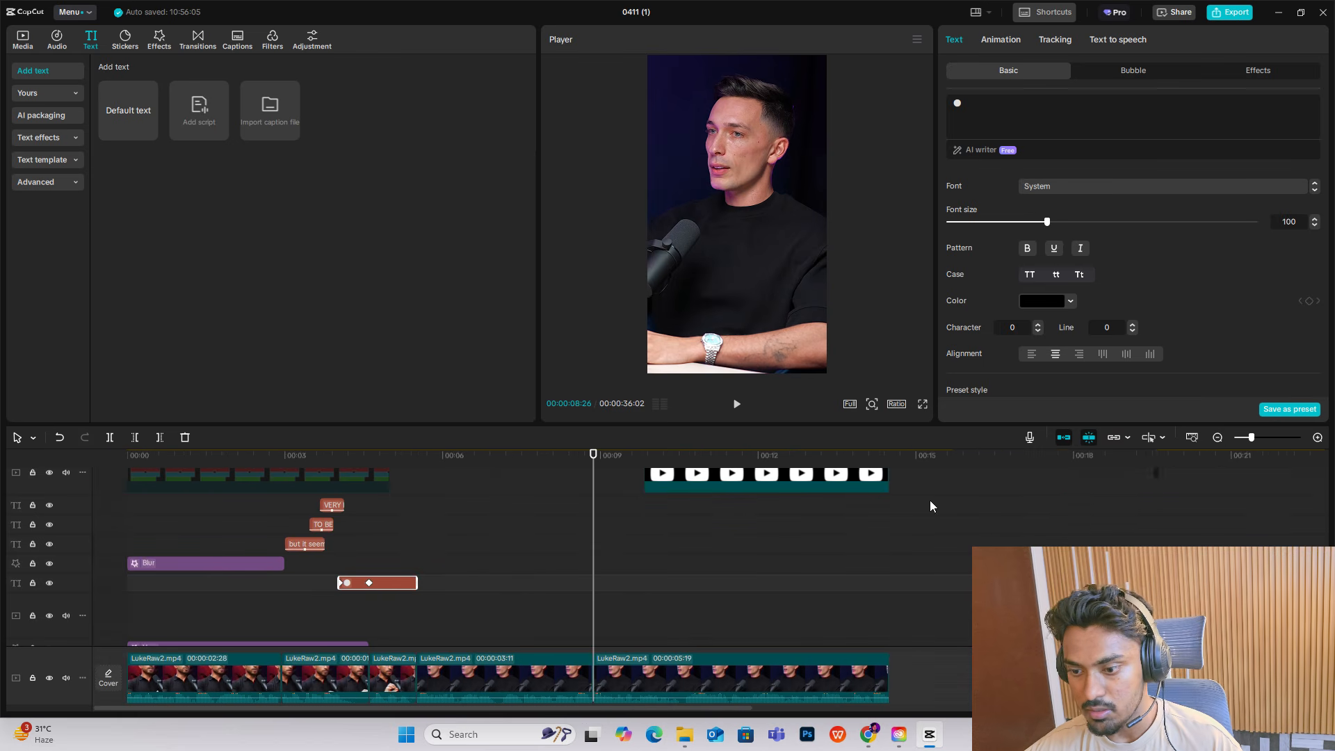
pyautogui.scroll(5, 679, 562)
pyautogui.click(779, 569)
pyautogui.moveTo(779, 569); pyautogui.dragTo(807, 606)
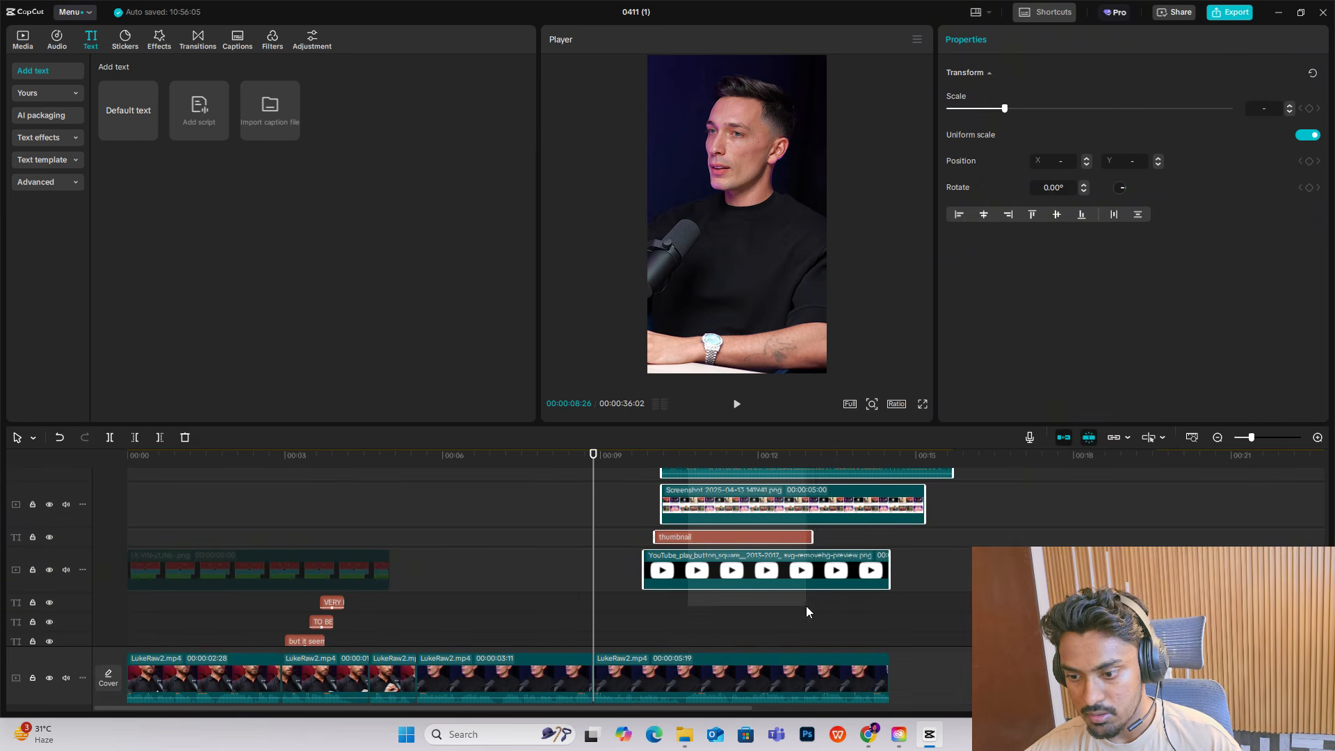
pyautogui.scroll(3, 807, 607)
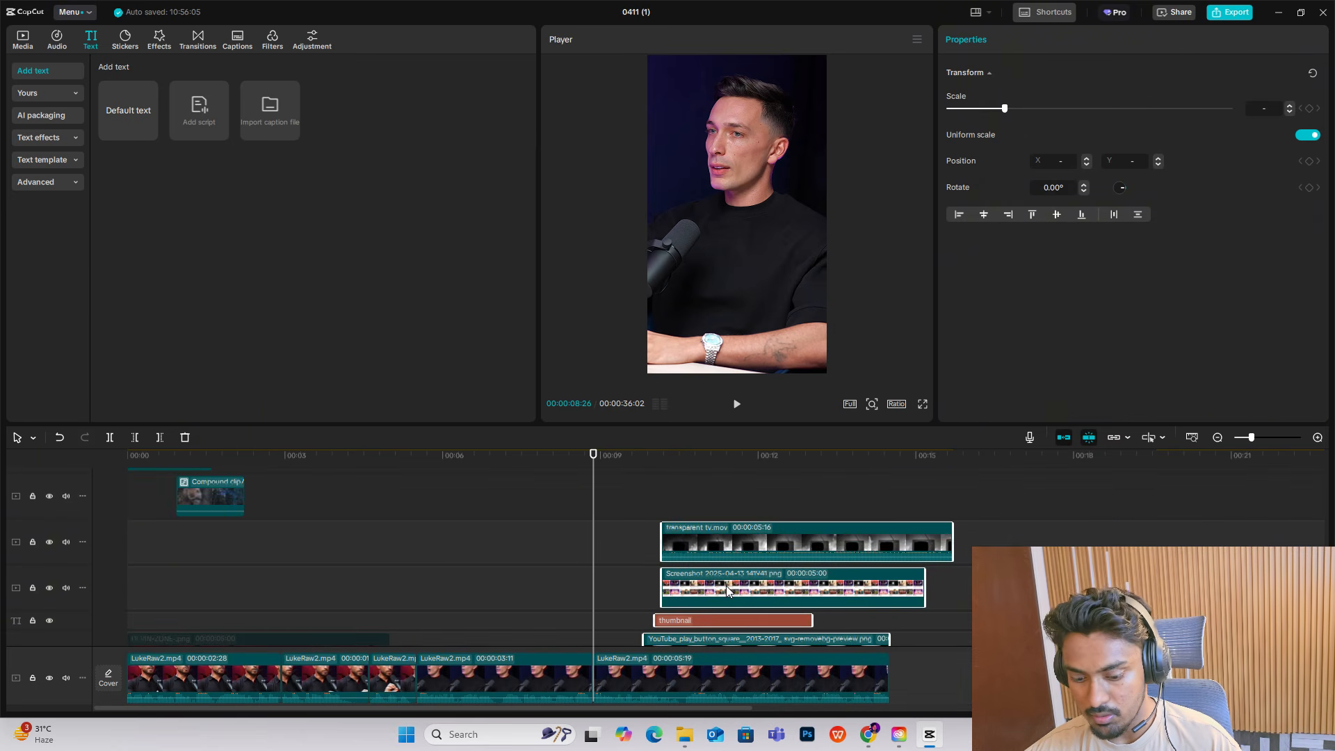
pyautogui.click(716, 543)
pyautogui.press('Delete')
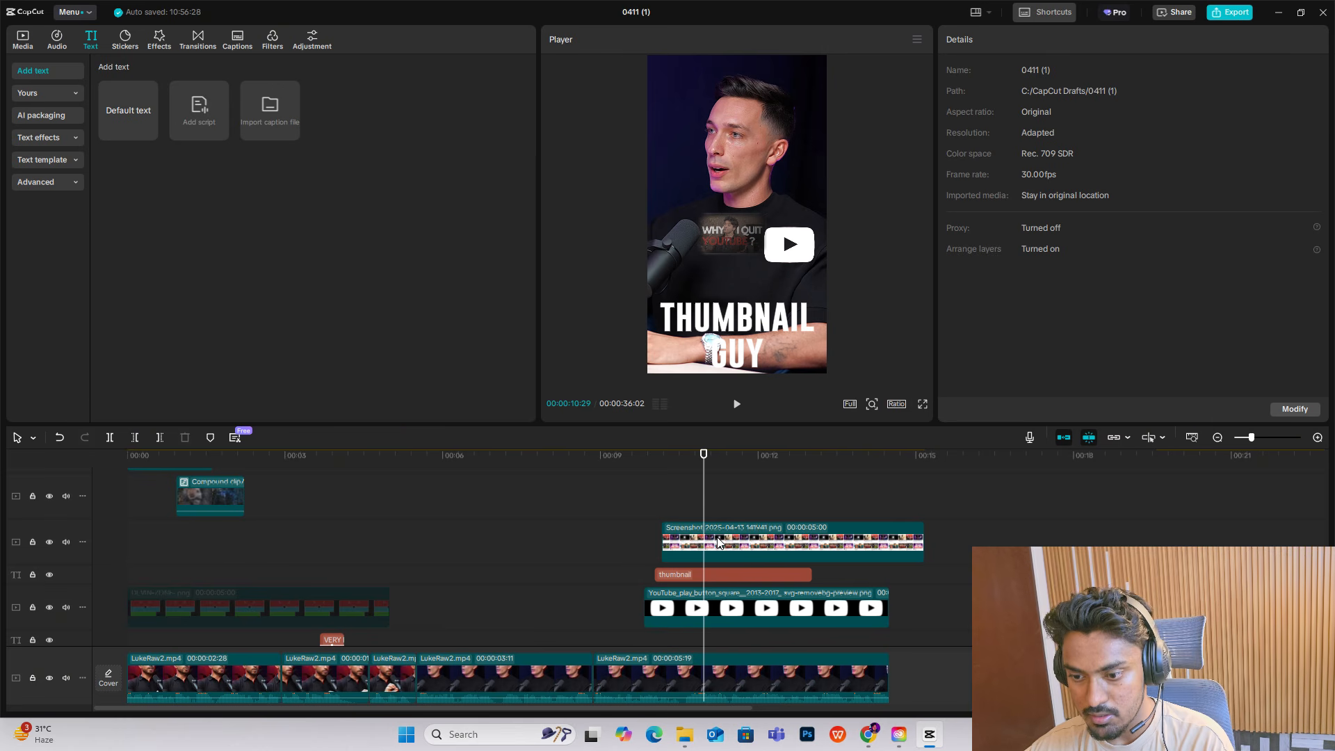
pyautogui.hotkey('ctrl', 'z')
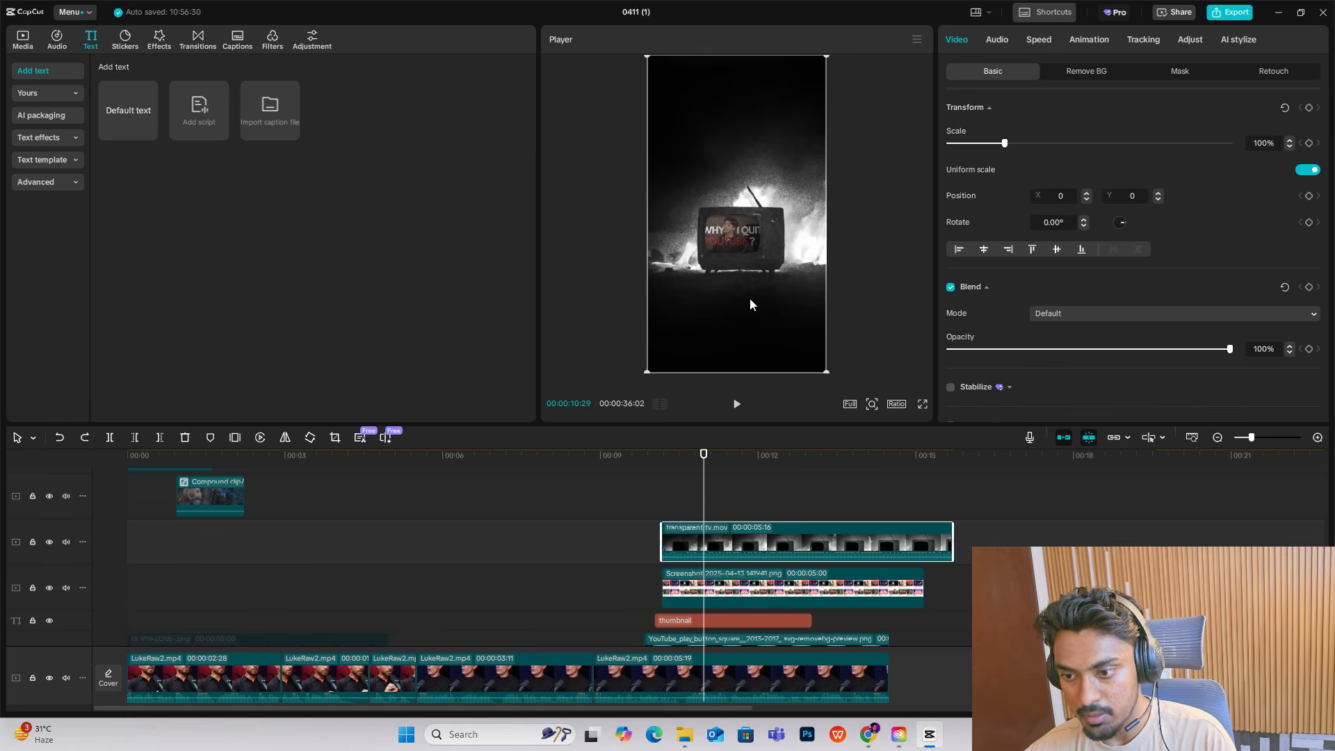
# Step: Delete the thumbnail screenshot PNG clip on the track below transparent tv.mov
pyautogui.scroll(-2, 739, 535)
pyautogui.click(740, 527)
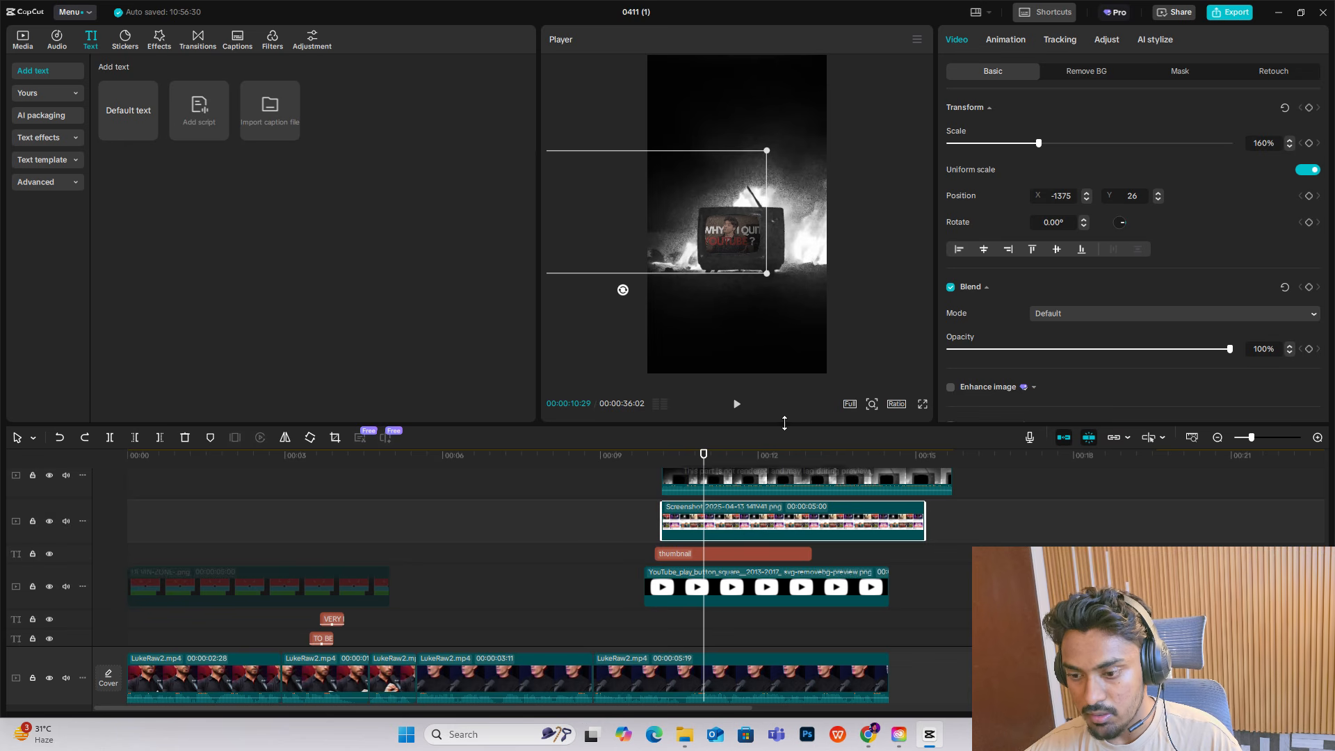
pyautogui.press('Delete')
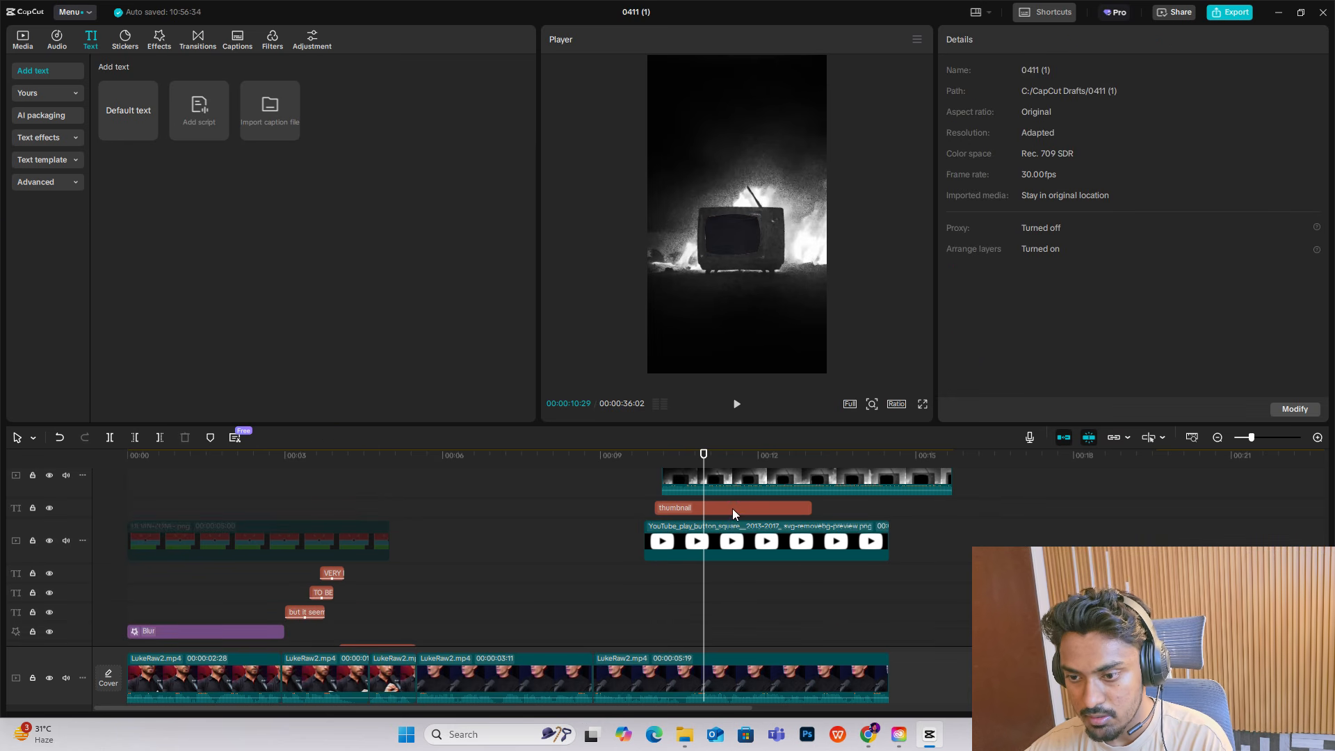
# Step: Move the THUMBNAIL GUY text clip above transparent tv.mov, align their starts and place the text below the TV
pyautogui.moveTo(700, 513); pyautogui.dragTo(716, 544)
pyautogui.moveTo(819, 300); pyautogui.dragTo(820, 307)
pyautogui.click(815, 282)
pyautogui.click(760, 341)
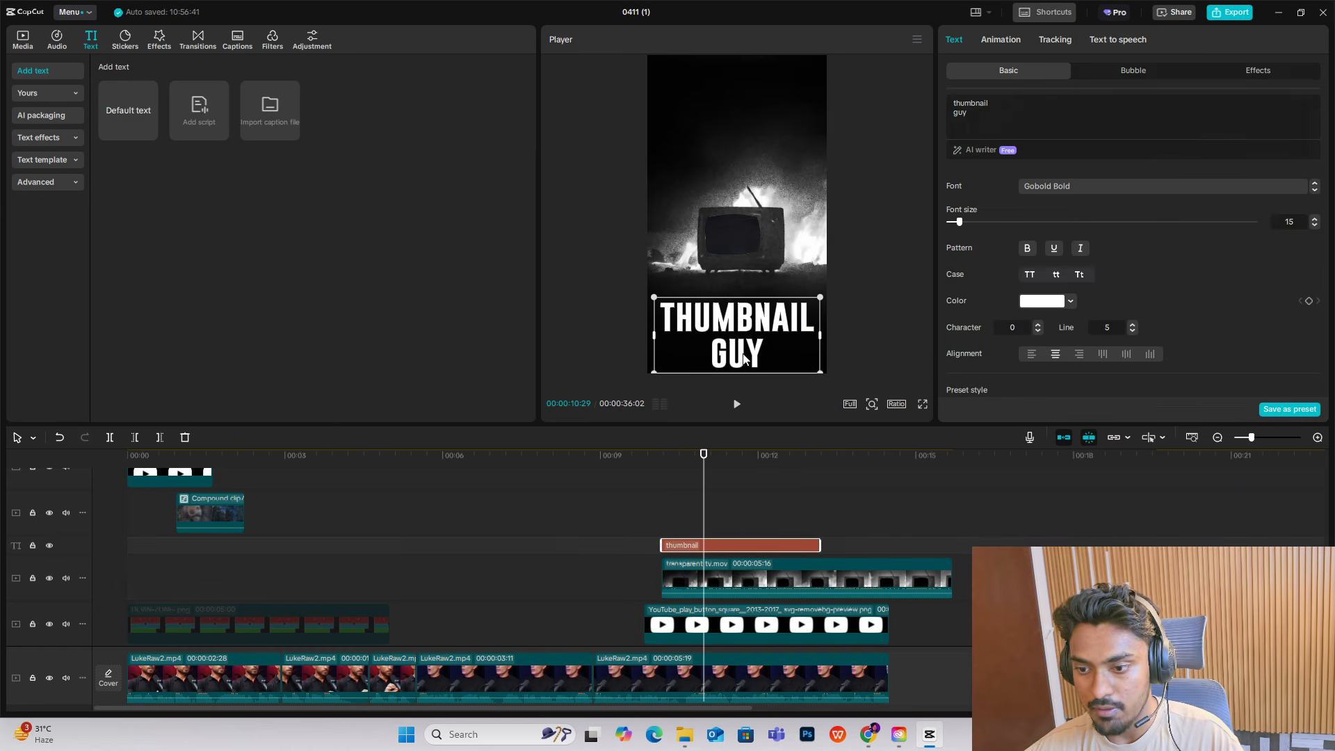
pyautogui.click(667, 526)
pyautogui.moveTo(667, 525); pyautogui.dragTo(672, 570)
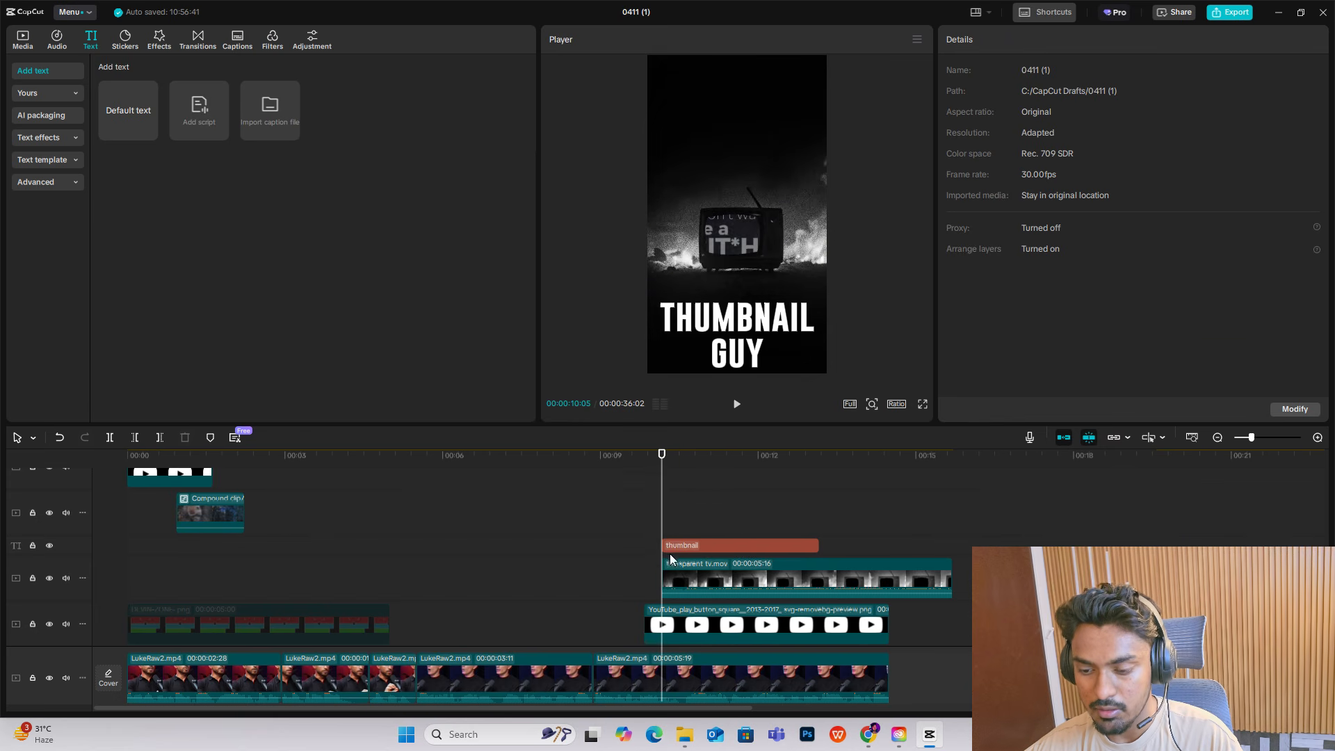
# Step: Preview the TV scene and extend the THUMBNAIL GUY text clip to the end of the last LukeRaw2.mp4 clip
pyautogui.scroll(-3, 670, 557)
pyautogui.press('space')
pyautogui.scroll(3, 799, 577)
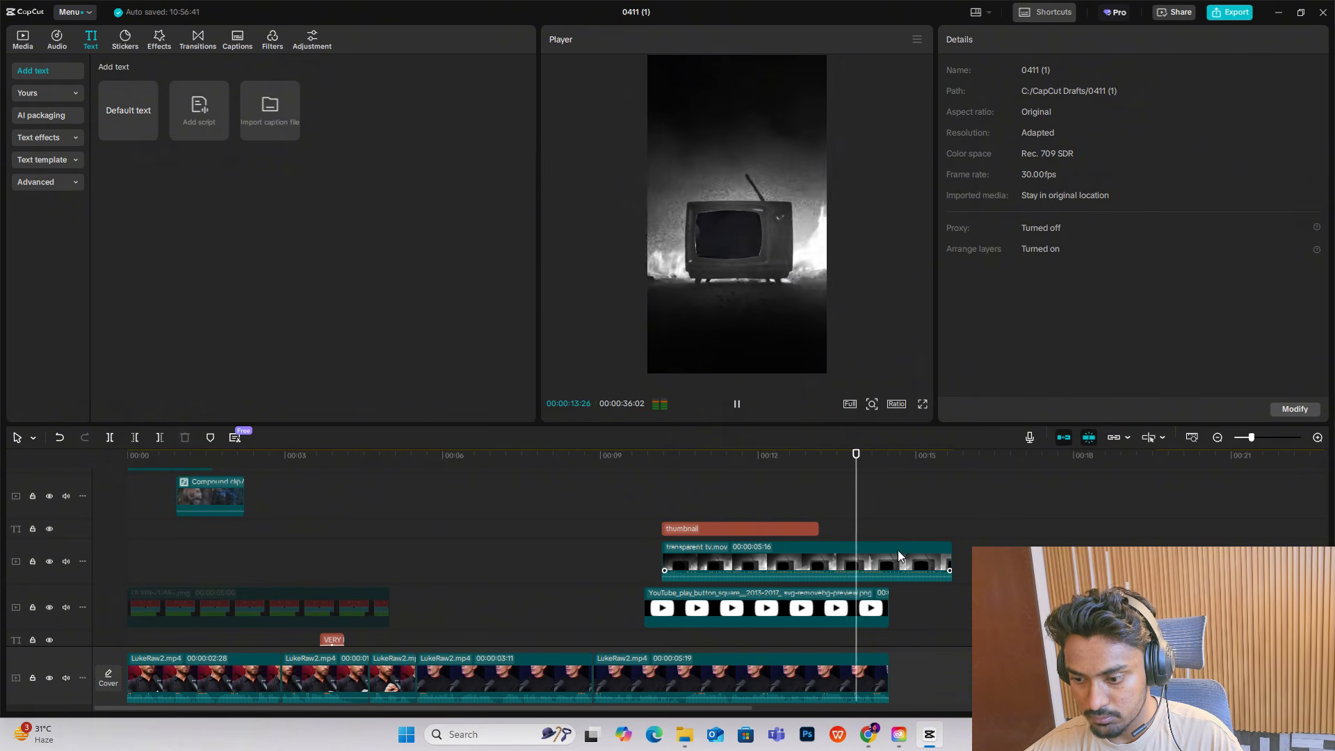
pyautogui.press('space')
pyautogui.moveTo(892, 513); pyautogui.dragTo(888, 529)
pyautogui.click(660, 494)
pyautogui.moveTo(660, 495); pyautogui.dragTo(686, 516)
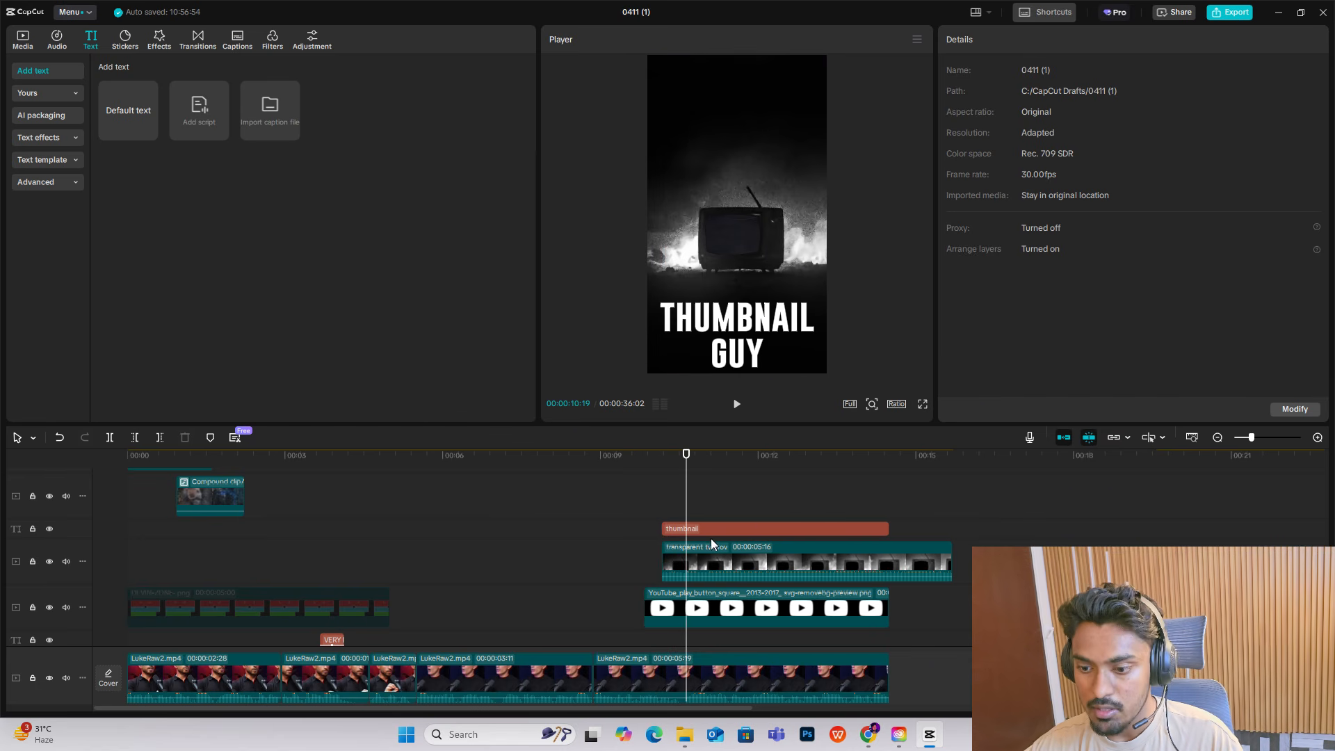
pyautogui.moveTo(711, 545); pyautogui.dragTo(824, 543)
# Step: Shrink the THUMBNAIL GUY text so it sits narrower beneath the TV
pyautogui.click(885, 529)
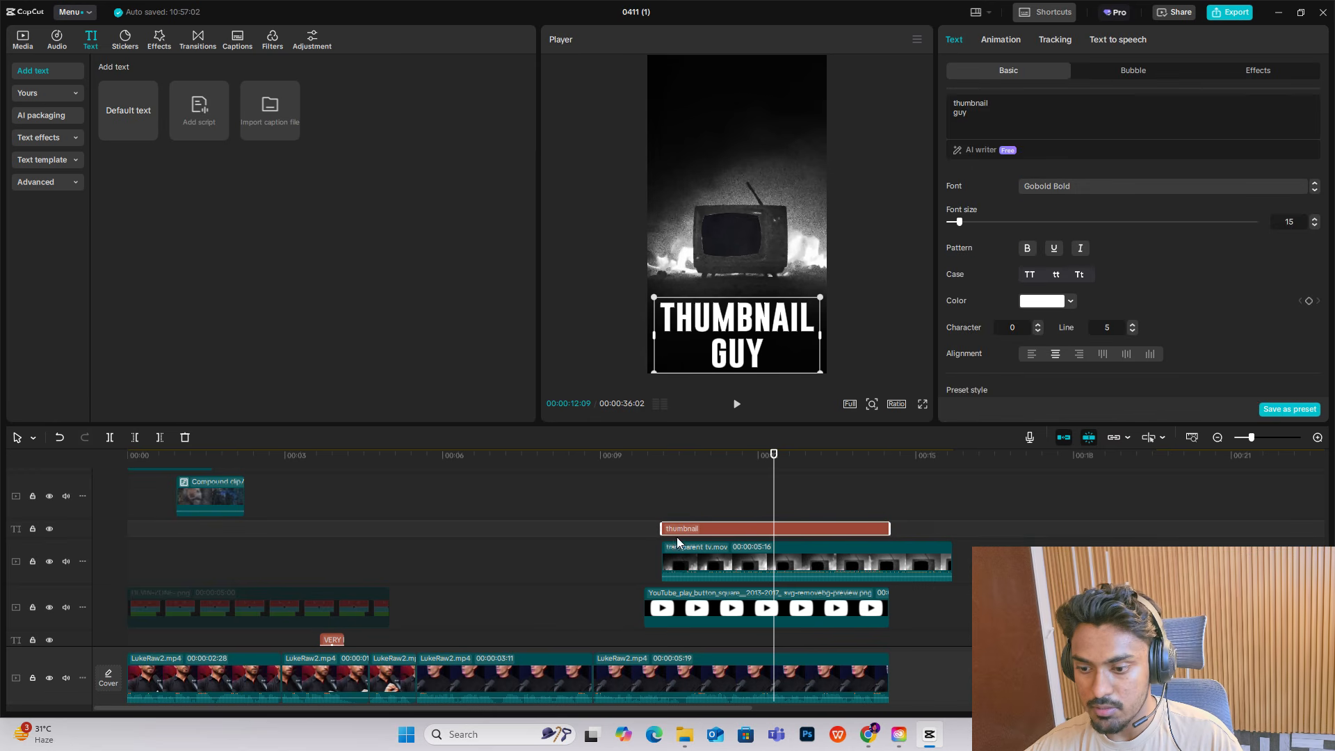
pyautogui.moveTo(654, 491); pyautogui.dragTo(699, 523)
pyautogui.click(699, 525)
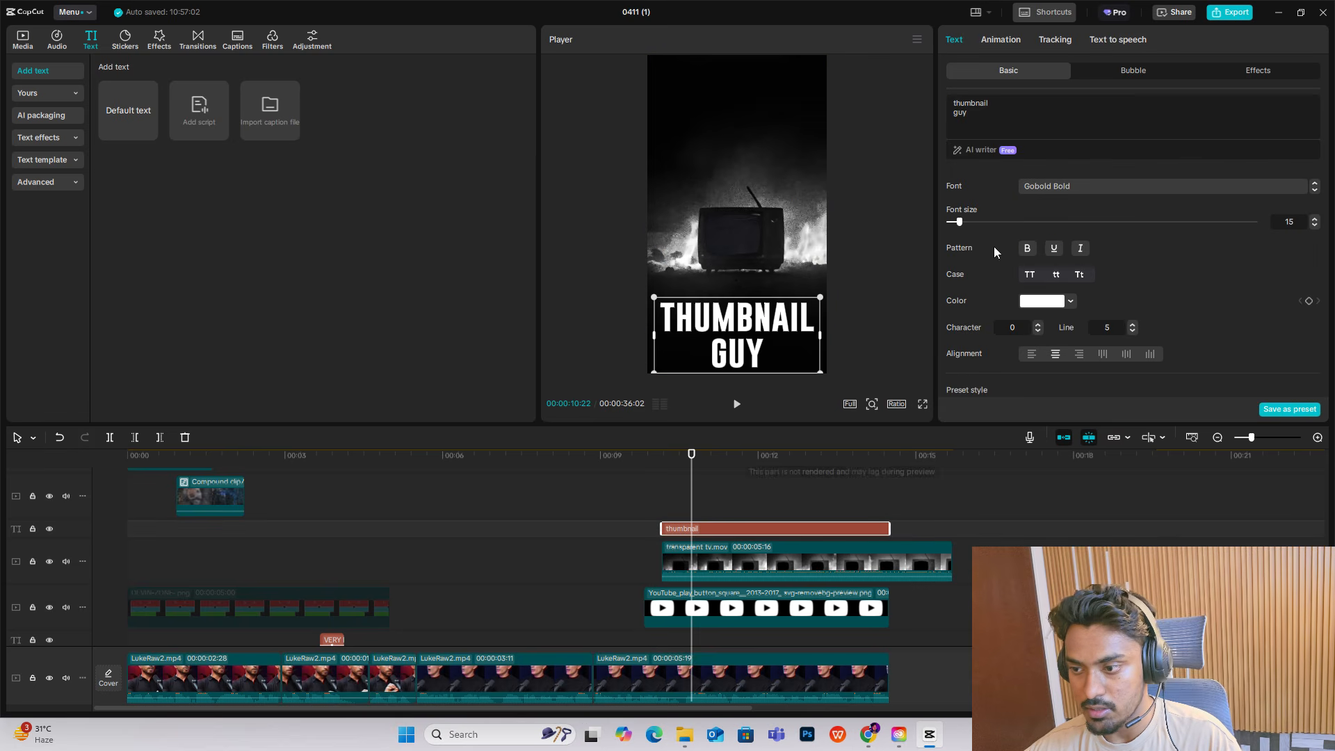
pyautogui.click(1060, 187)
pyautogui.click(1085, 165)
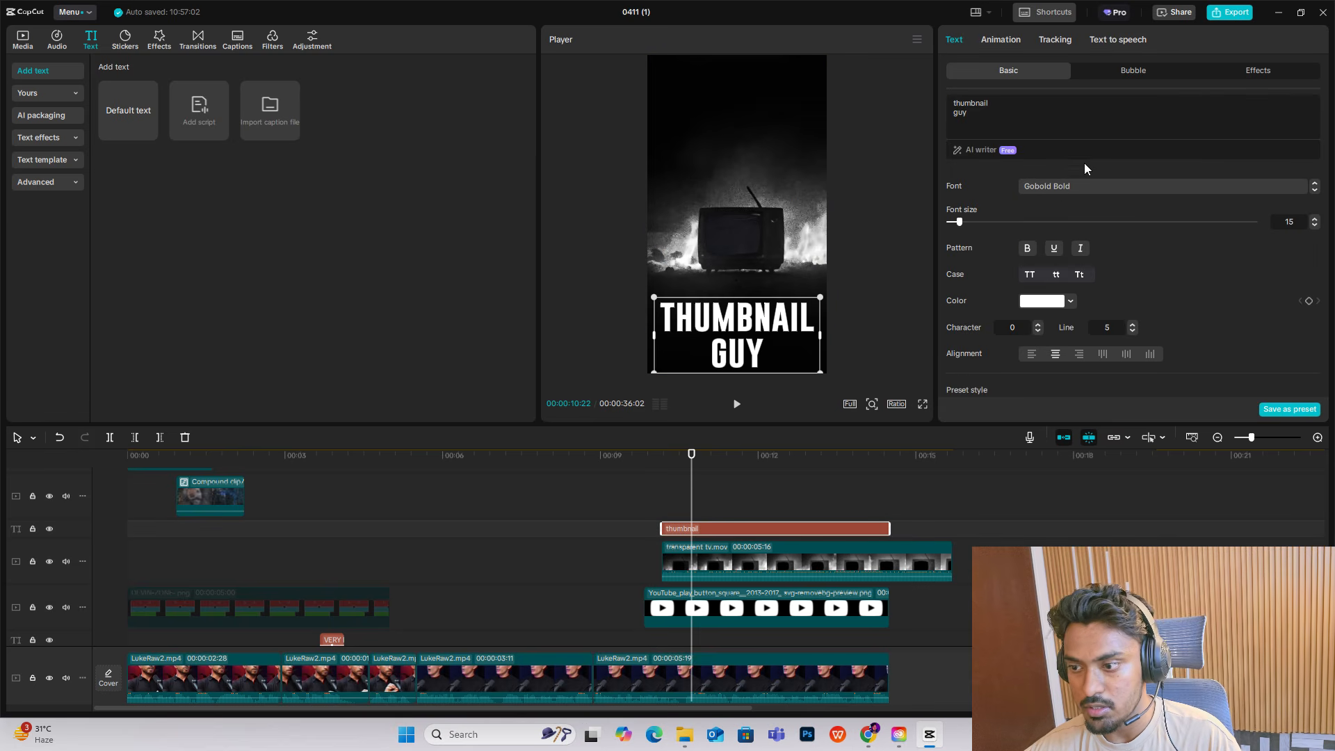
pyautogui.moveTo(820, 297); pyautogui.dragTo(780, 315)
pyautogui.click(828, 278)
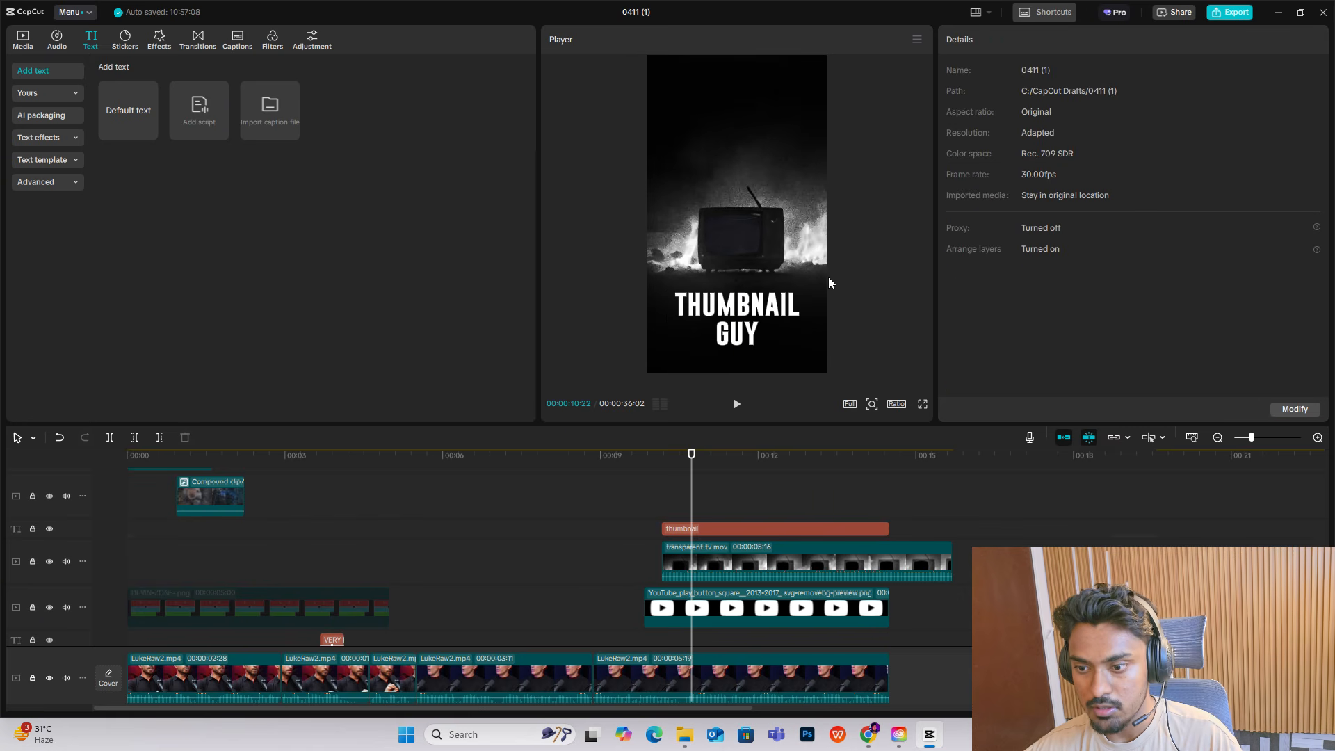
# Step: Add the thumbnail screenshot PNG at 00:00:10:05 on a track between the THUMBNAIL GUY text and transparent tv.mov
pyautogui.click(650, 533)
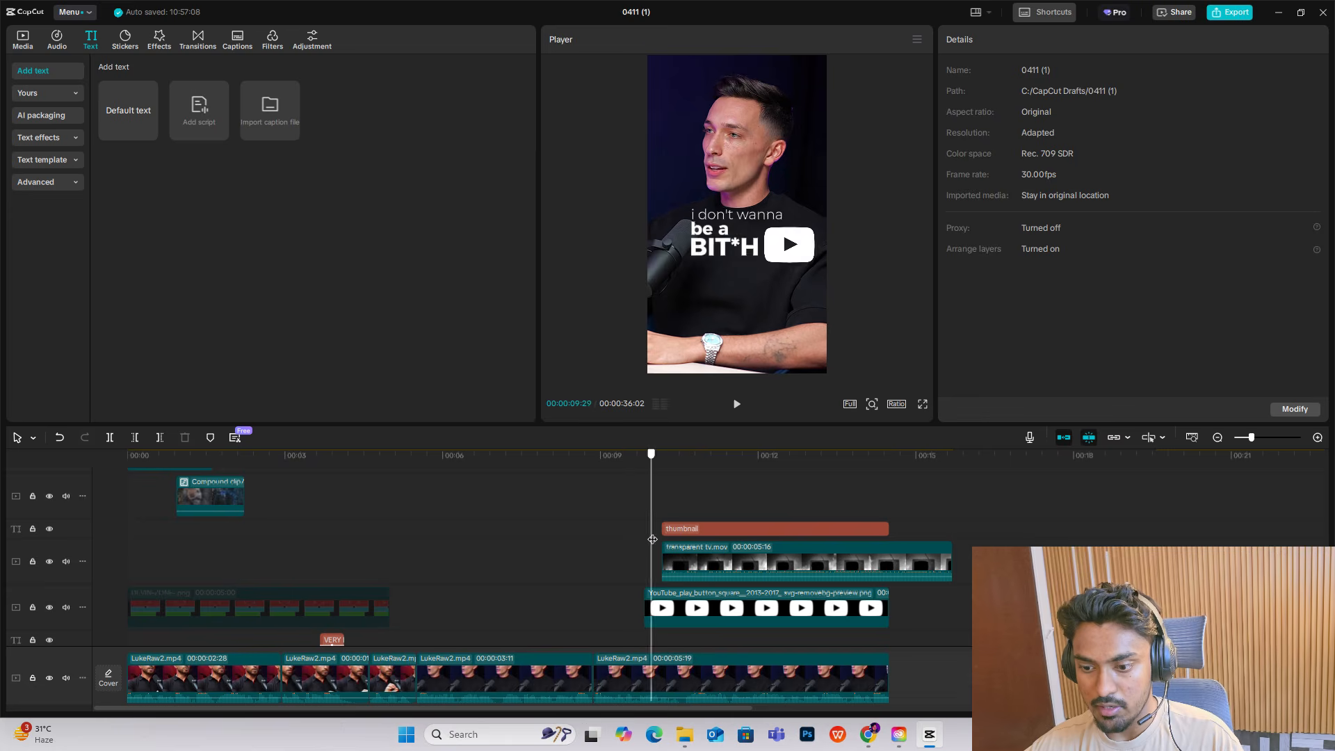
pyautogui.moveTo(651, 537)
pyautogui.mouseDown()
pyautogui.moveTo(676, 545)
pyautogui.moveTo(664, 539)
pyautogui.mouseUp()
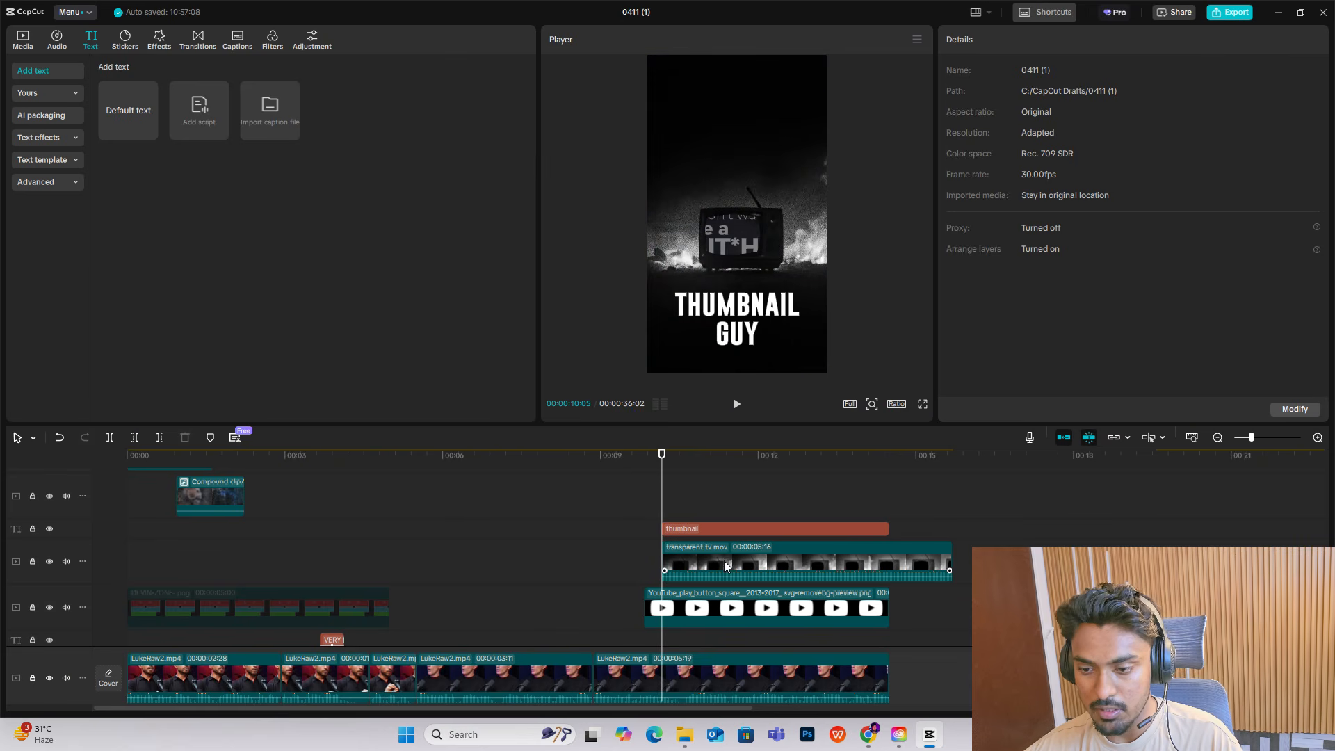
pyautogui.click(23, 40)
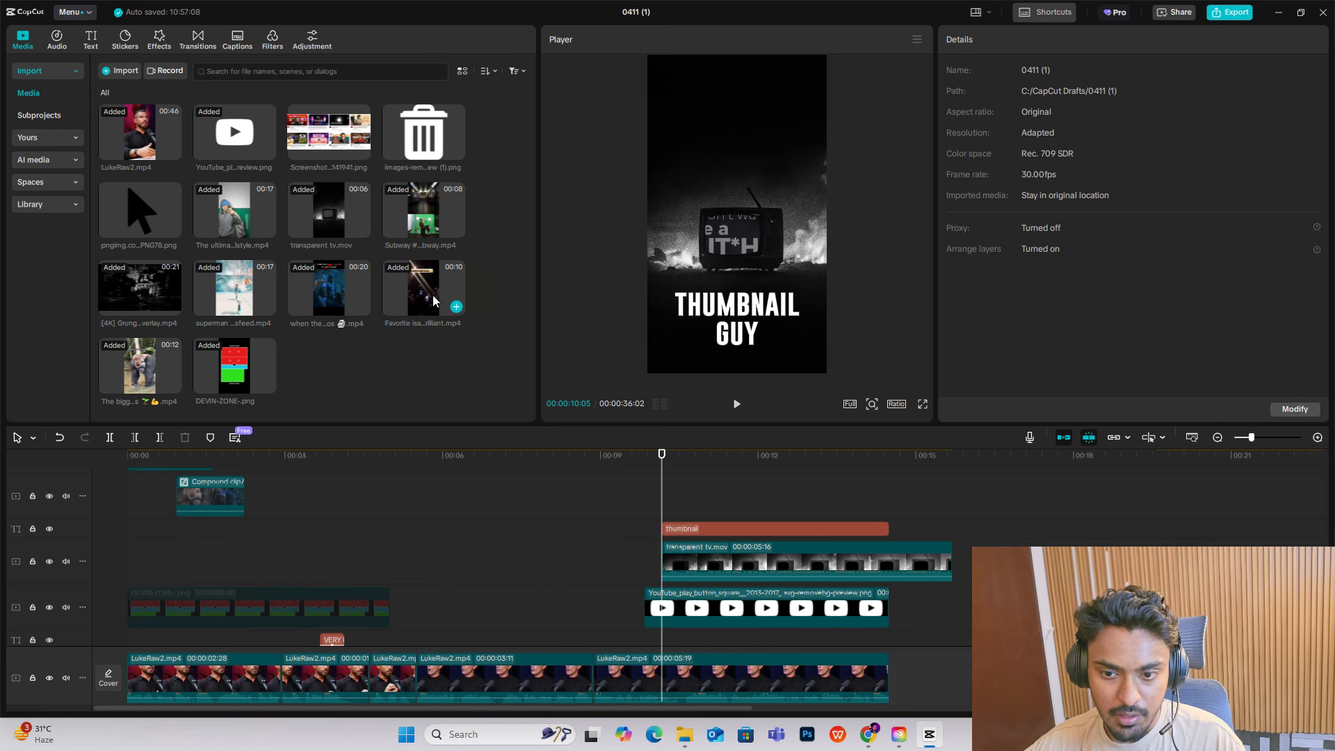
pyautogui.moveTo(334, 148); pyautogui.dragTo(695, 560)
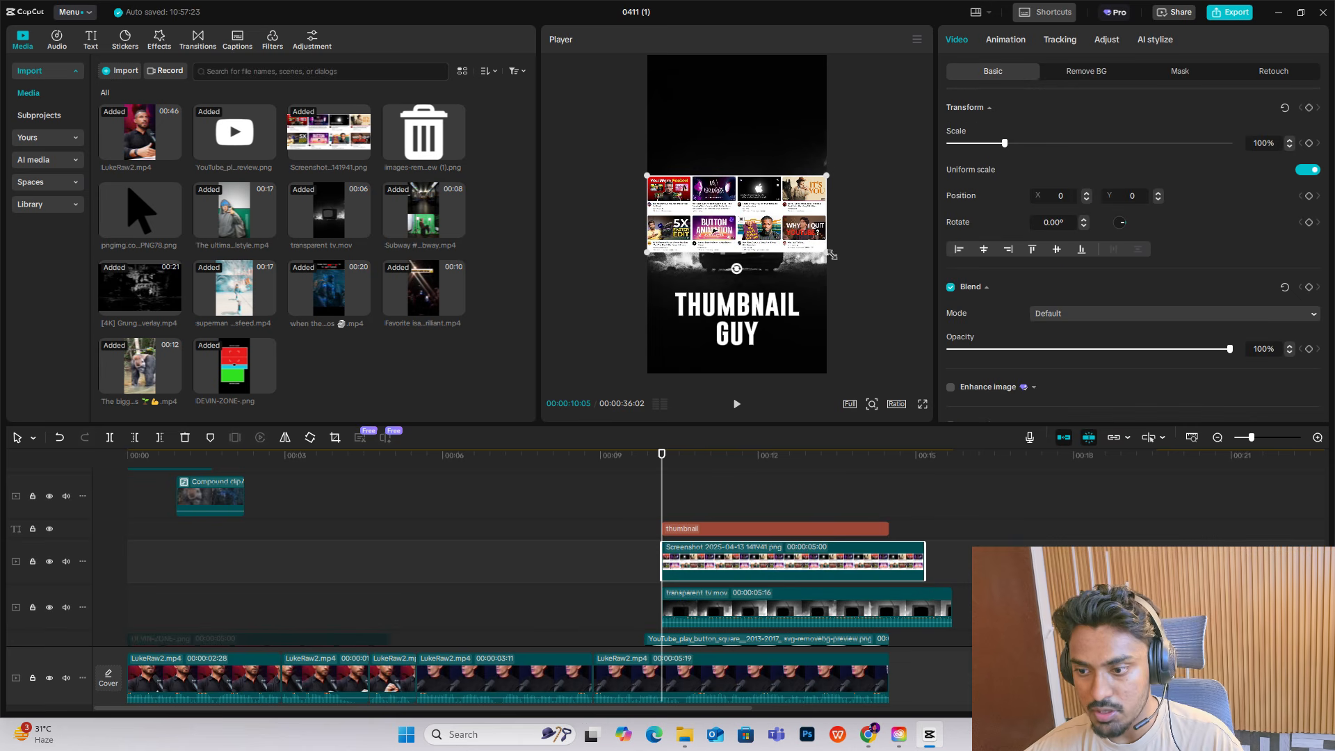
# Step: Mask the screenshot with a Rectangle of about 381 by 197 around the "Why I Quit YouTube" thumbnail and round its corners
pyautogui.click(922, 404)
pyautogui.press('Escape')
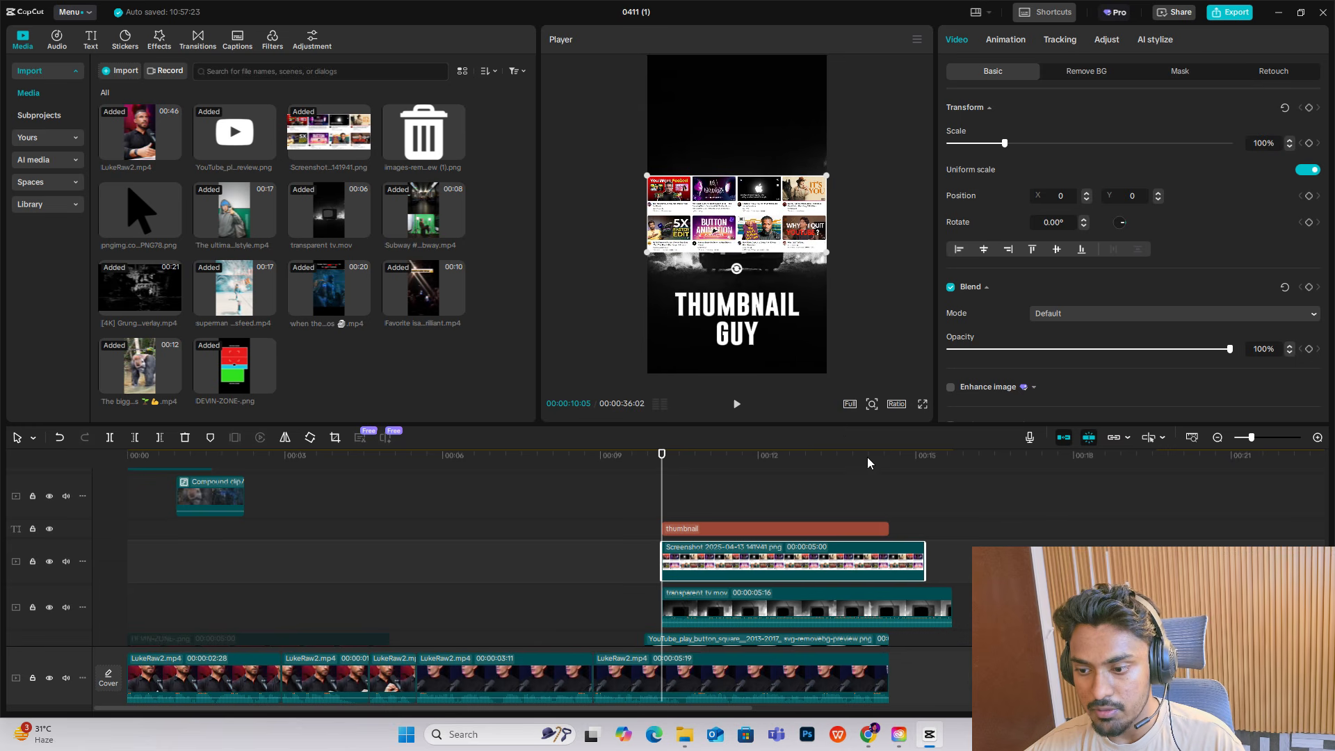
pyautogui.click(873, 405)
pyautogui.moveTo(851, 428); pyautogui.dragTo(926, 457)
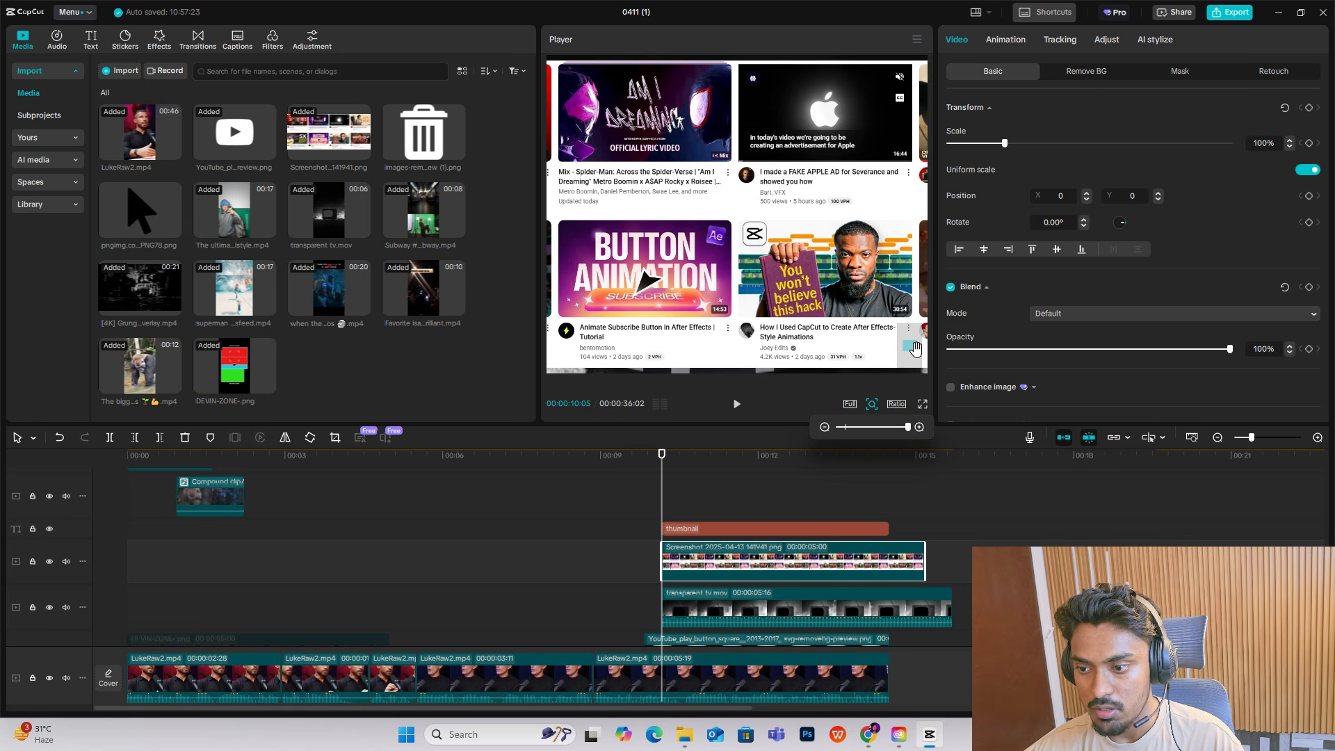
pyautogui.moveTo(914, 350); pyautogui.dragTo(928, 361)
pyautogui.click(1171, 72)
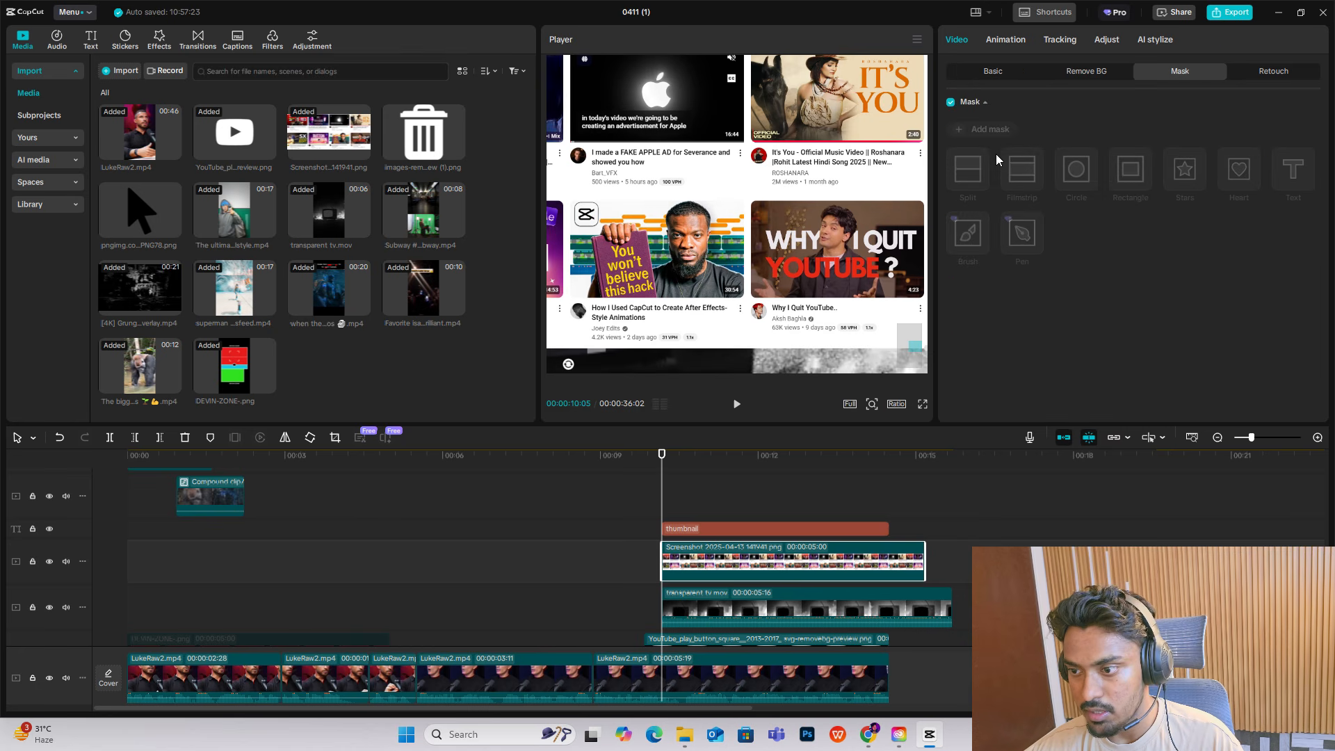
pyautogui.click(1130, 169)
pyautogui.moveTo(619, 191); pyautogui.dragTo(821, 233)
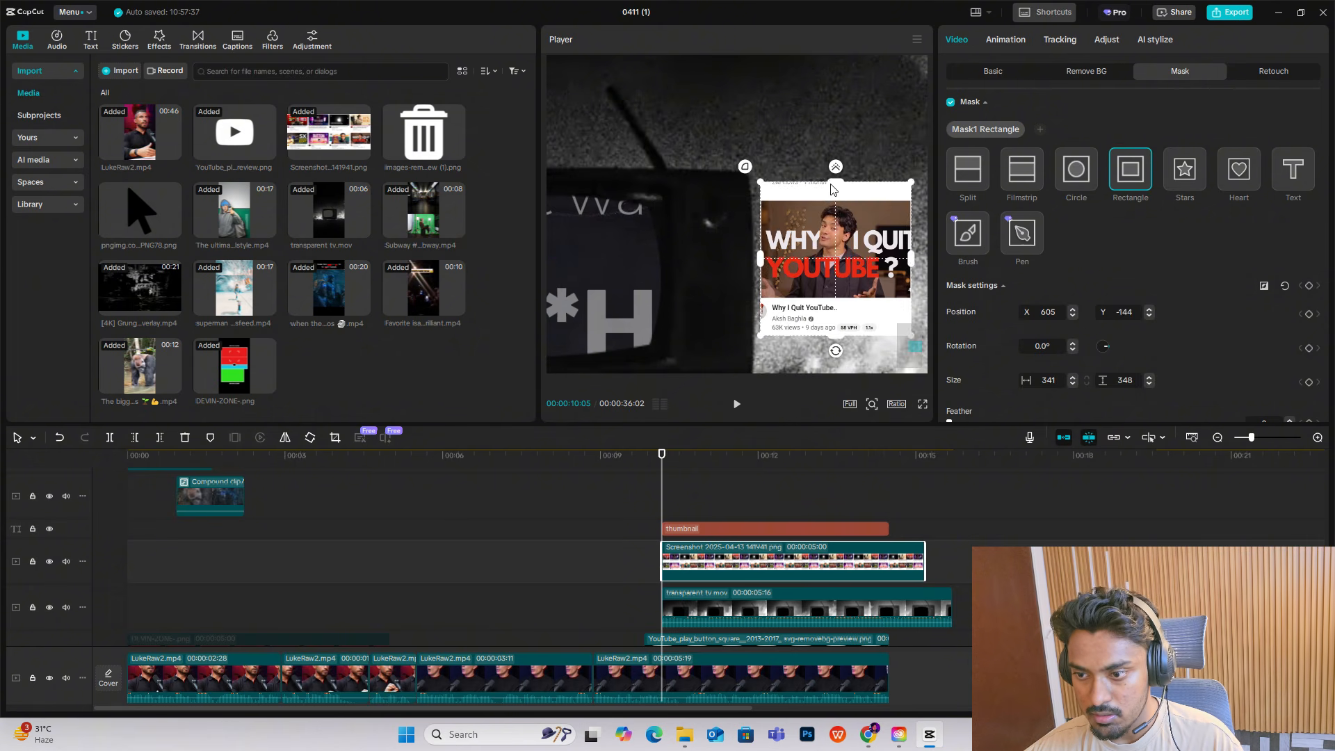
pyautogui.moveTo(835, 182); pyautogui.dragTo(836, 189)
pyautogui.scroll(-3, 1035, 345)
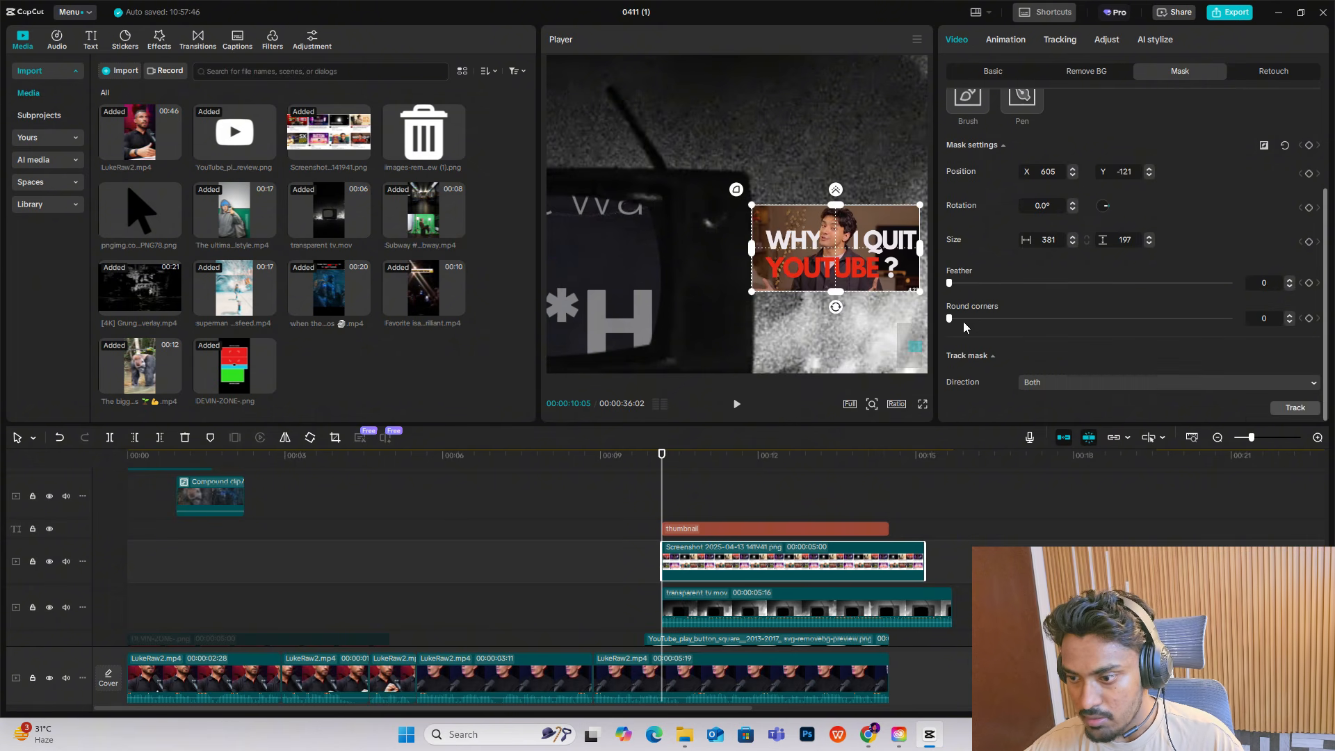
pyautogui.moveTo(950, 319); pyautogui.dragTo(953, 320)
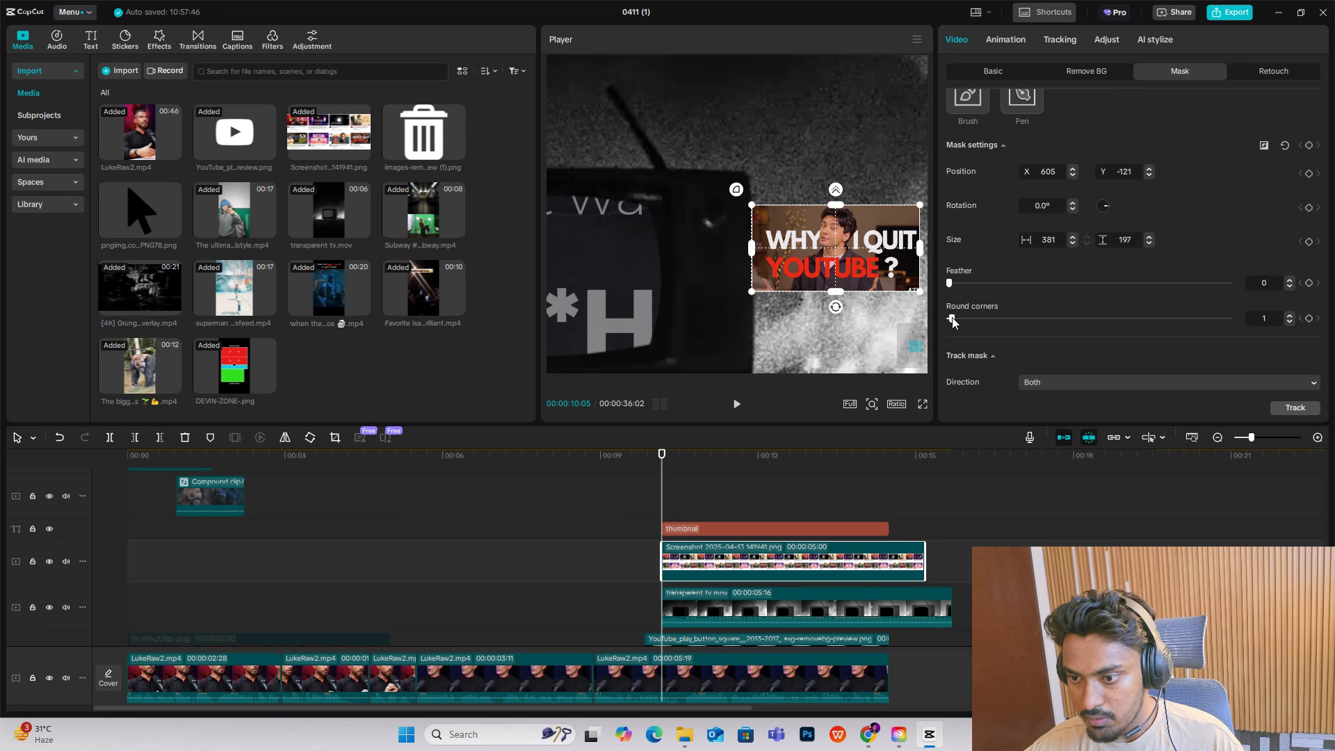
# Step: Move the screenshot clip below transparent tv.mov, scale it to 211% and position it at X -1721, Y 96 to fill the TV screen
pyautogui.click(993, 73)
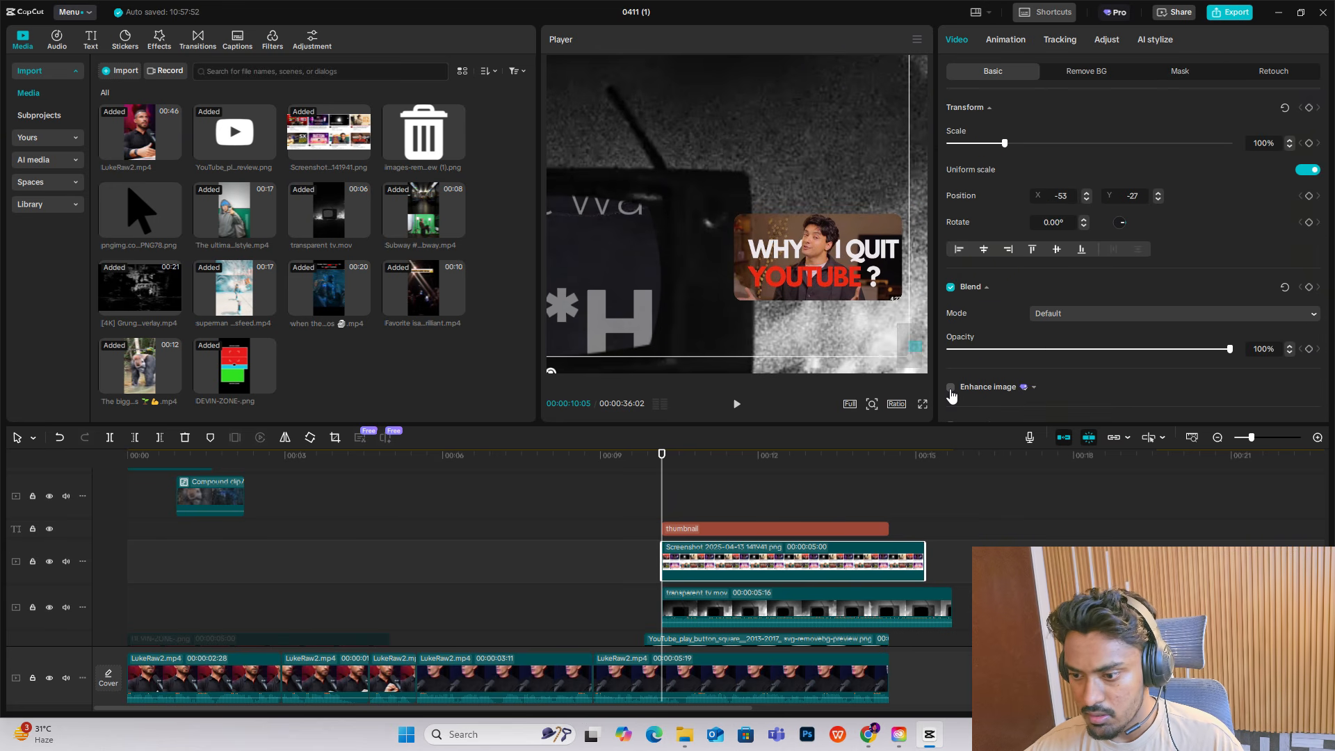
pyautogui.click(871, 404)
pyautogui.click(848, 427)
pyautogui.moveTo(800, 230); pyautogui.dragTo(727, 236)
pyautogui.moveTo(730, 560); pyautogui.dragTo(730, 612)
pyautogui.moveTo(734, 235); pyautogui.dragTo(758, 273)
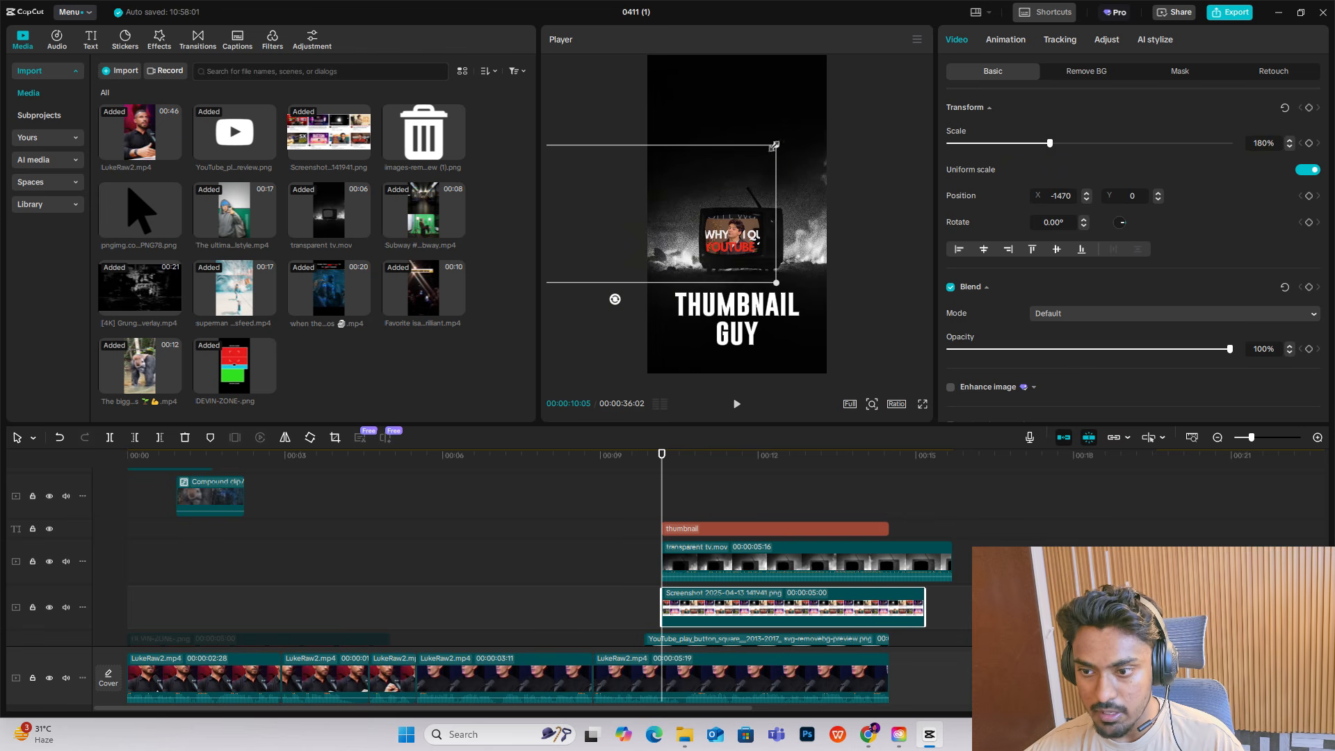
pyautogui.moveTo(775, 144)
pyautogui.mouseDown()
pyautogui.moveTo(827, 133)
pyautogui.moveTo(795, 108)
pyautogui.moveTo(772, 118)
pyautogui.moveTo(783, 125)
pyautogui.mouseUp()
# Step: Give the screenshot an aged look with Particles 89, Fade 39 and Vignette 43
pyautogui.click(1108, 40)
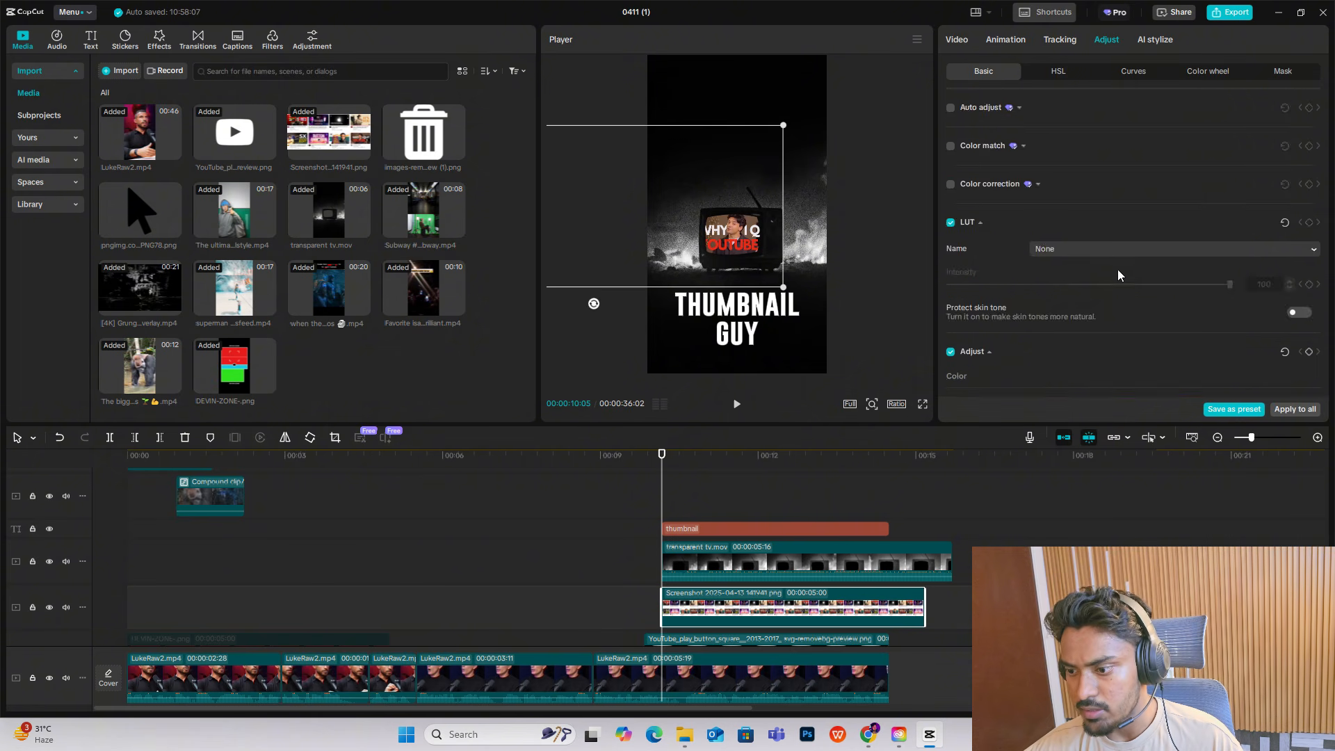
pyautogui.scroll(-5, 1116, 278)
pyautogui.moveTo(1147, 394); pyautogui.dragTo(1144, 399)
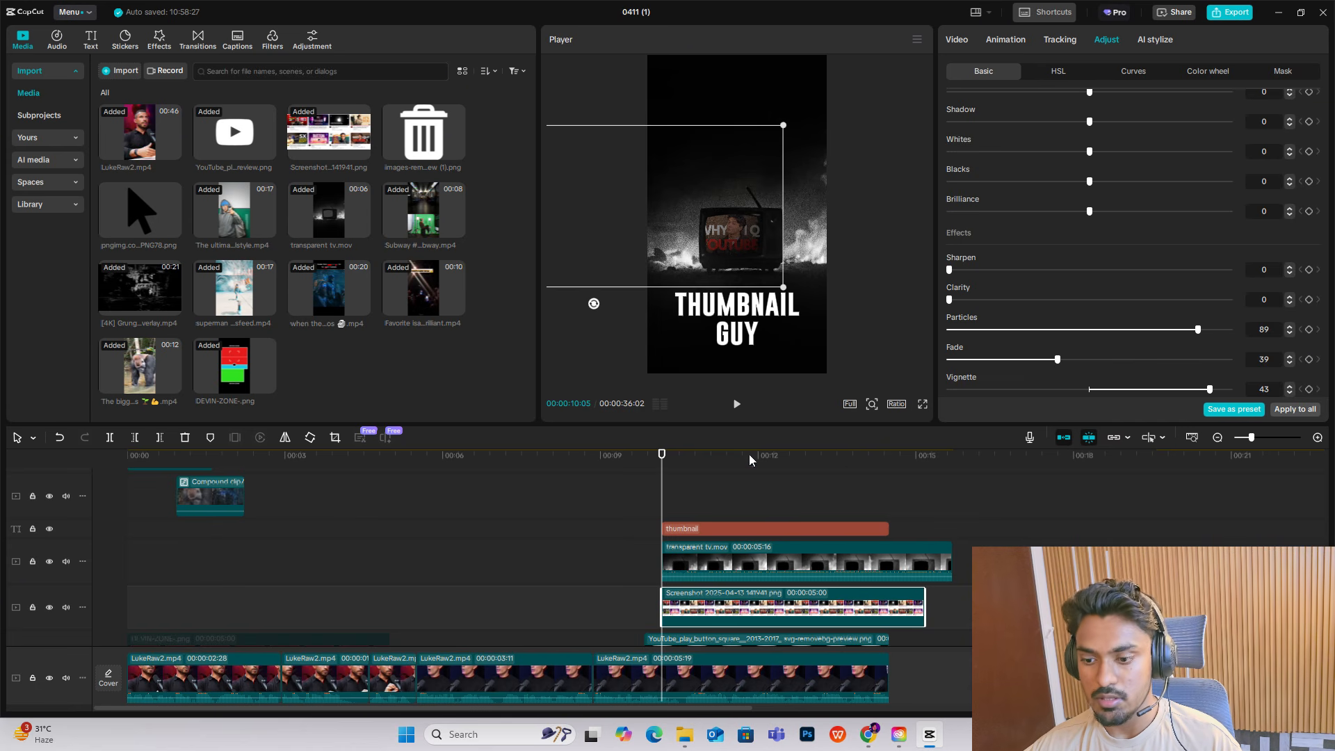
pyautogui.scroll(-2, 749, 569)
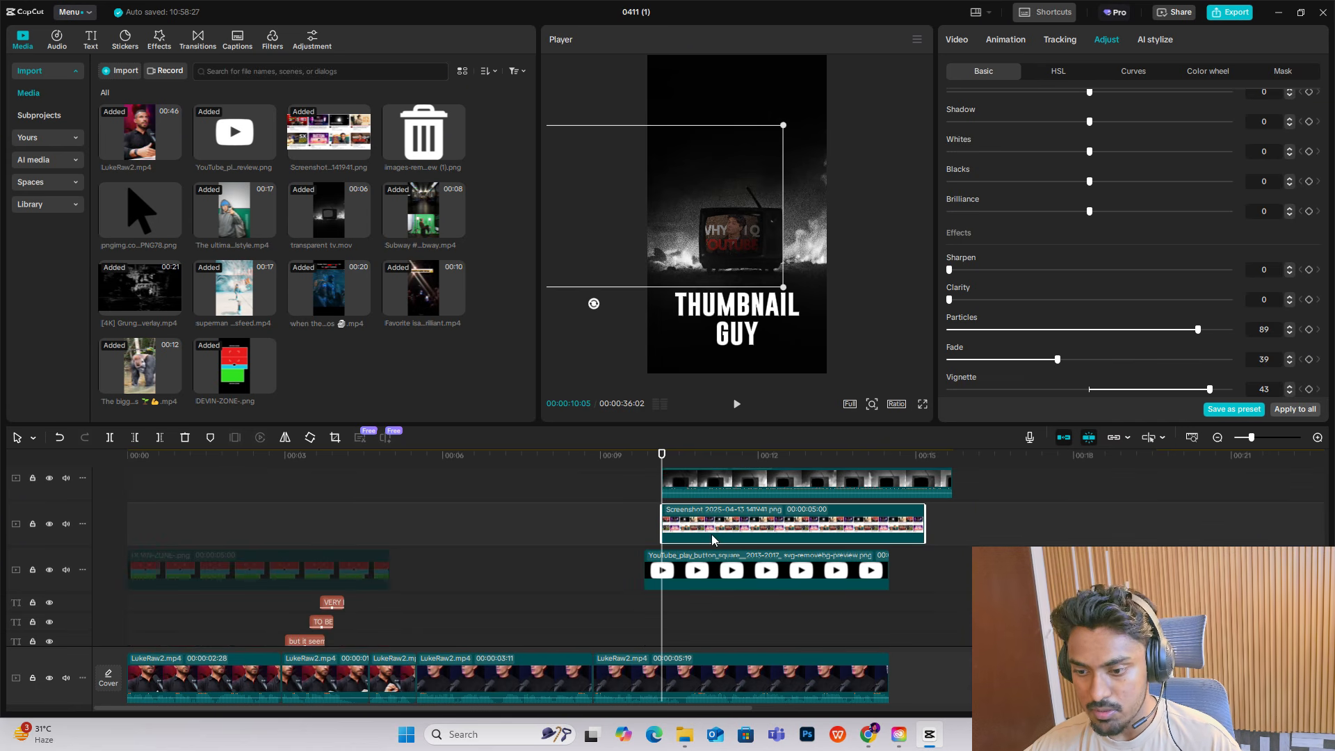
# Step: Play the TV scene to check the thumbnail's fit and set the screenshot's scale to 212%
pyautogui.click(952, 39)
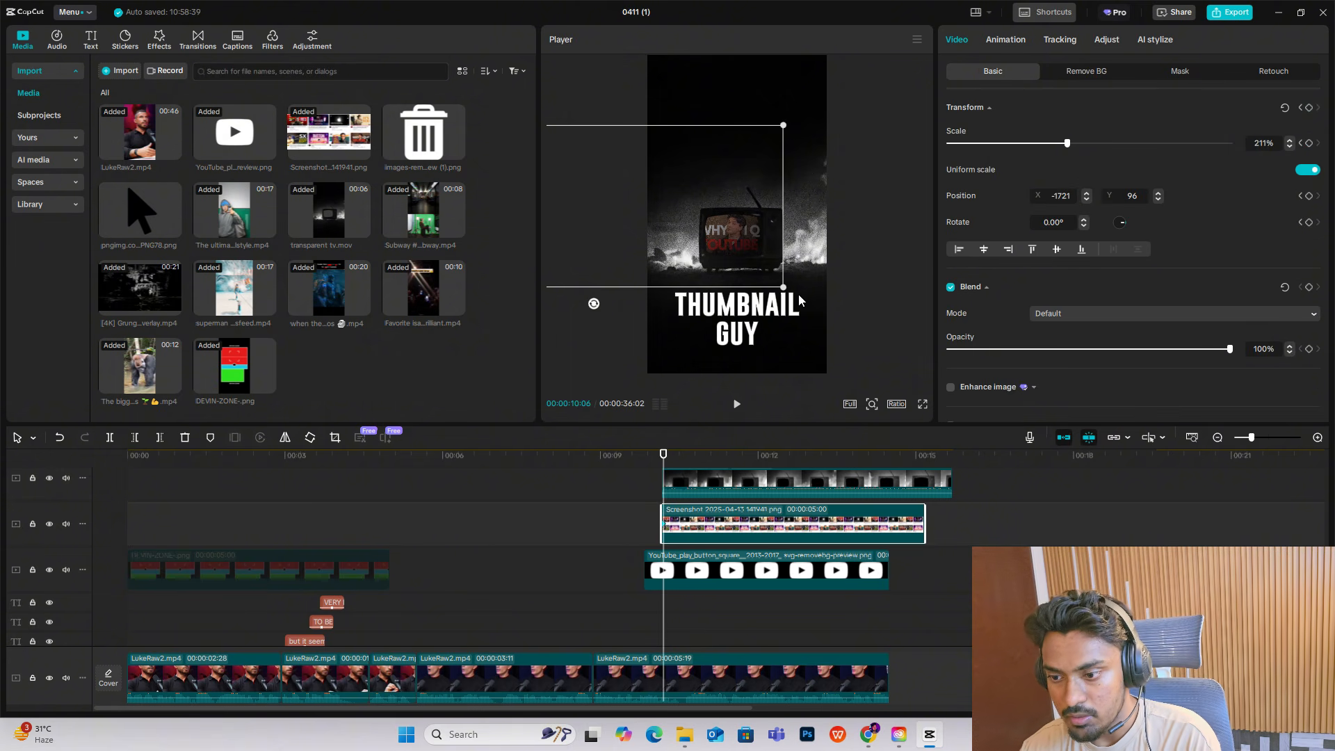
pyautogui.press('space')
pyautogui.press('space')
pyautogui.moveTo(857, 428); pyautogui.dragTo(874, 429)
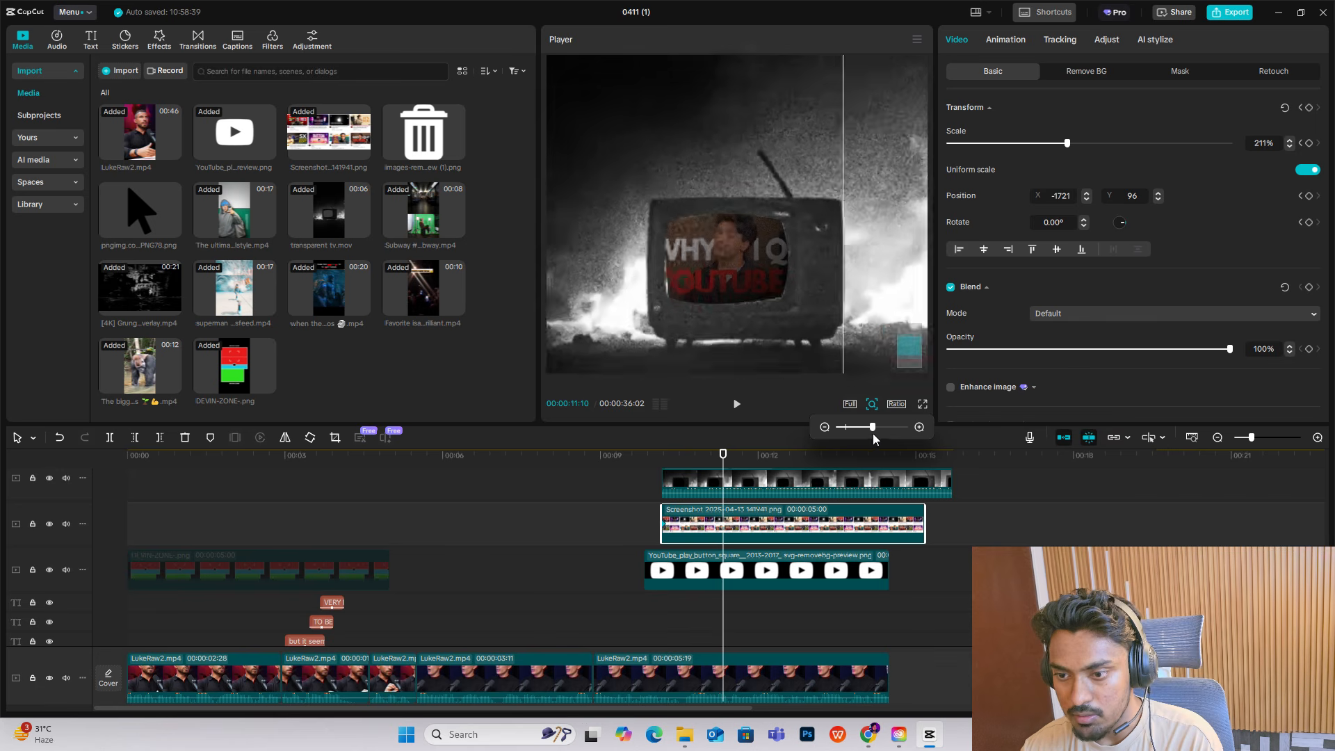
pyautogui.click(1290, 141)
pyautogui.click(1290, 141)
pyautogui.click(1290, 141)
pyautogui.click(1290, 147)
pyautogui.click(1290, 146)
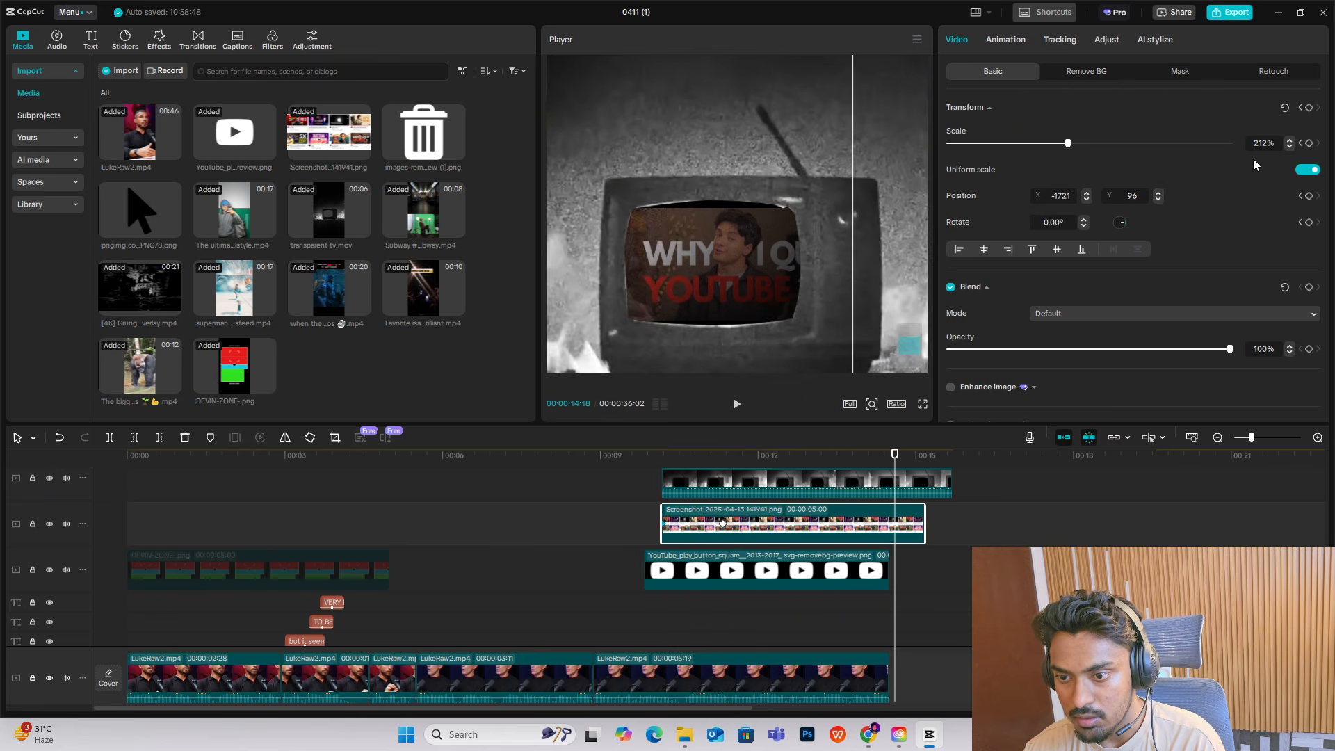
# Step: Trim the screenshot clip to run from about 00:00:11:10 to about 00:00:12:11
pyautogui.press('Left')
pyautogui.press('Left')
pyautogui.press('Left')
pyautogui.press('Left')
pyautogui.press('Left')
pyautogui.press('Left')
pyautogui.press('Left')
pyautogui.press('Left')
pyautogui.press('Left')
pyautogui.press('Left')
pyautogui.press('Left')
pyautogui.press('Left')
pyautogui.press('Left')
pyautogui.press('Left')
pyautogui.press('Left')
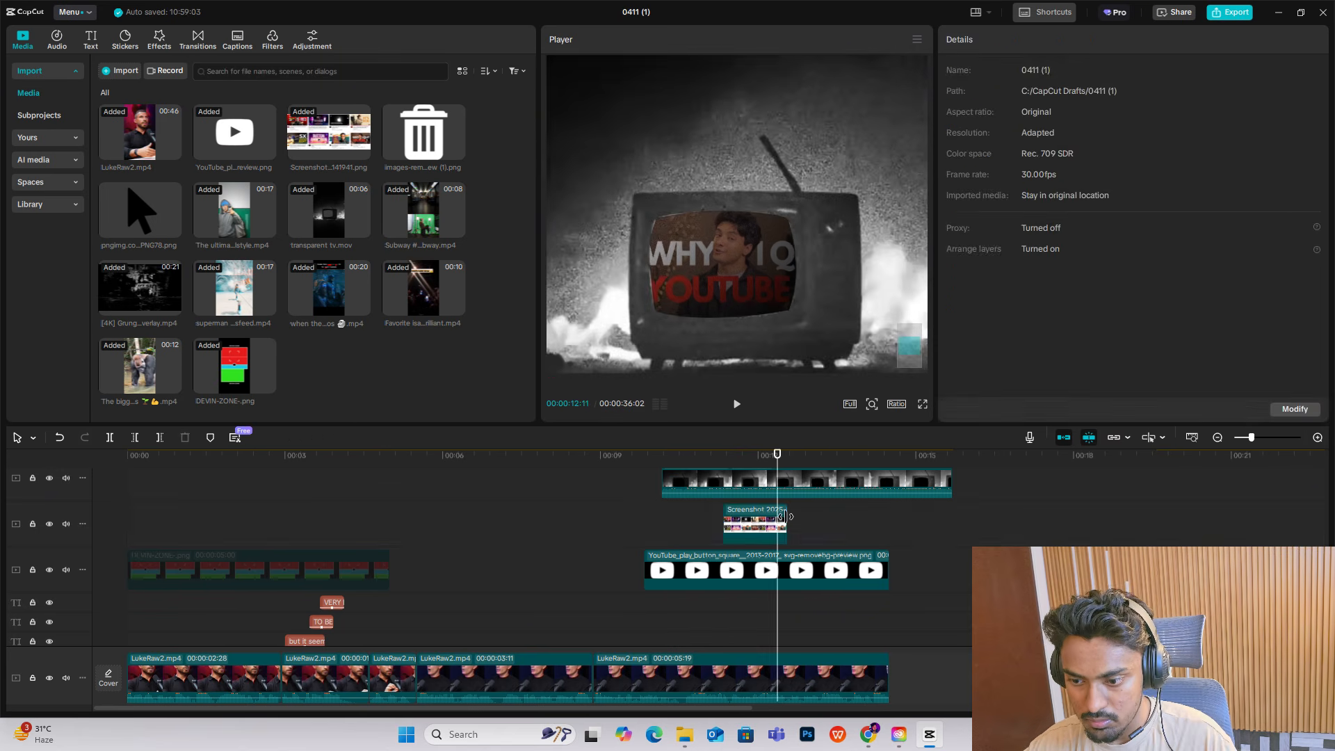
pyautogui.click(739, 534)
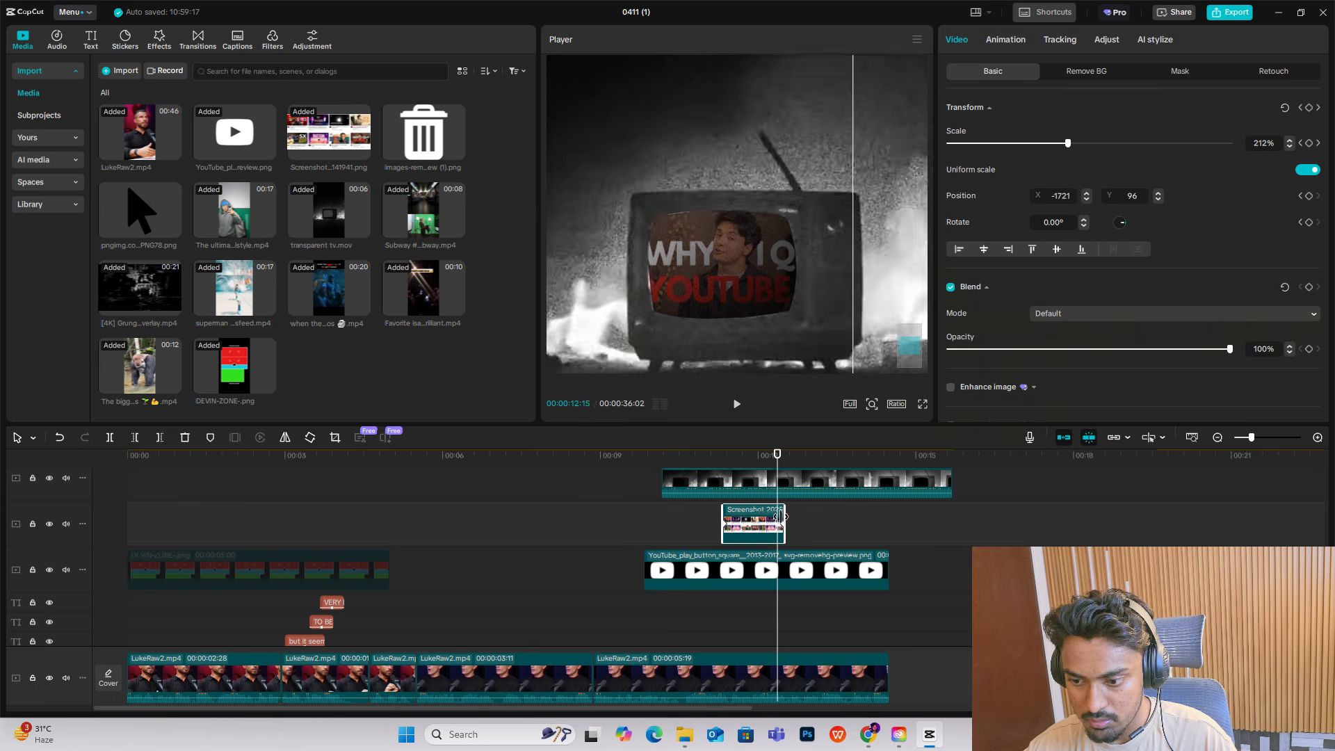
pyautogui.press('w')
# Step: Play the TV scene from 00:00:10:05 to check when the trimmed thumbnail appears on the TV screen
pyautogui.click(661, 523)
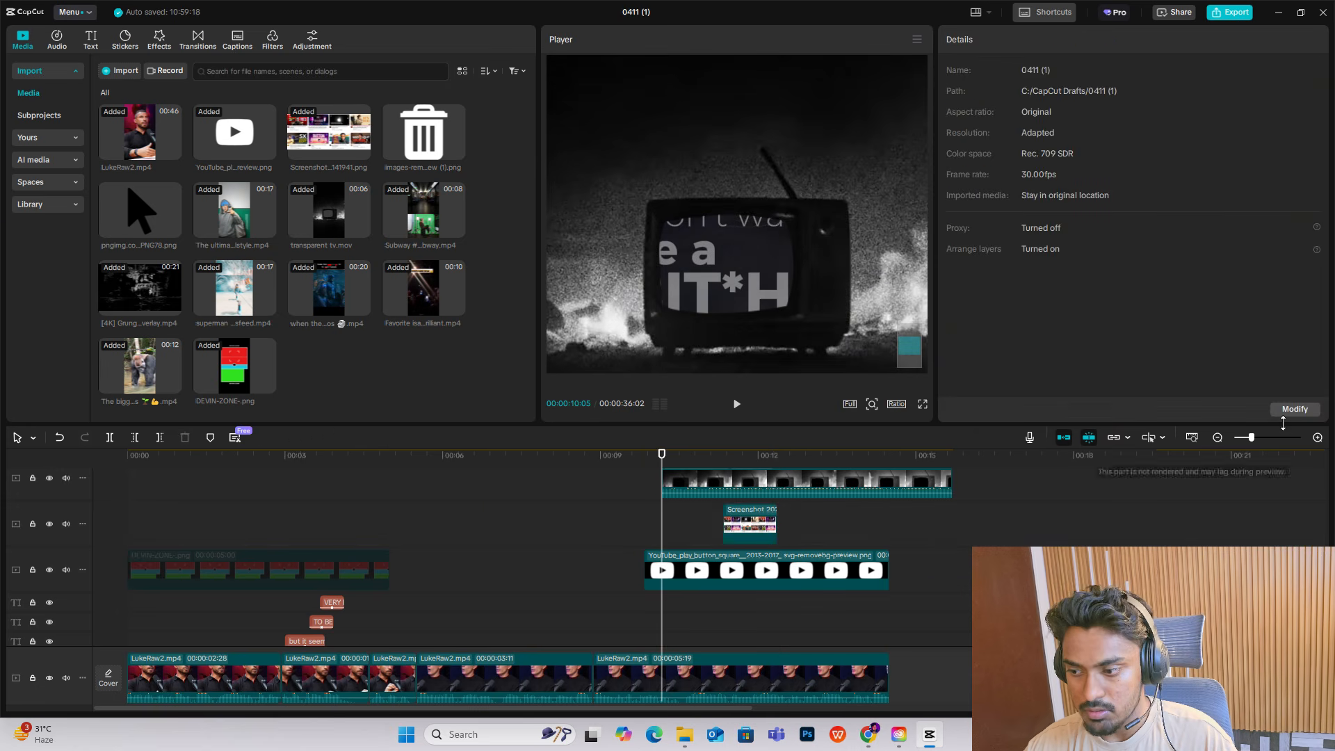
pyautogui.click(1217, 437)
pyautogui.press('space')
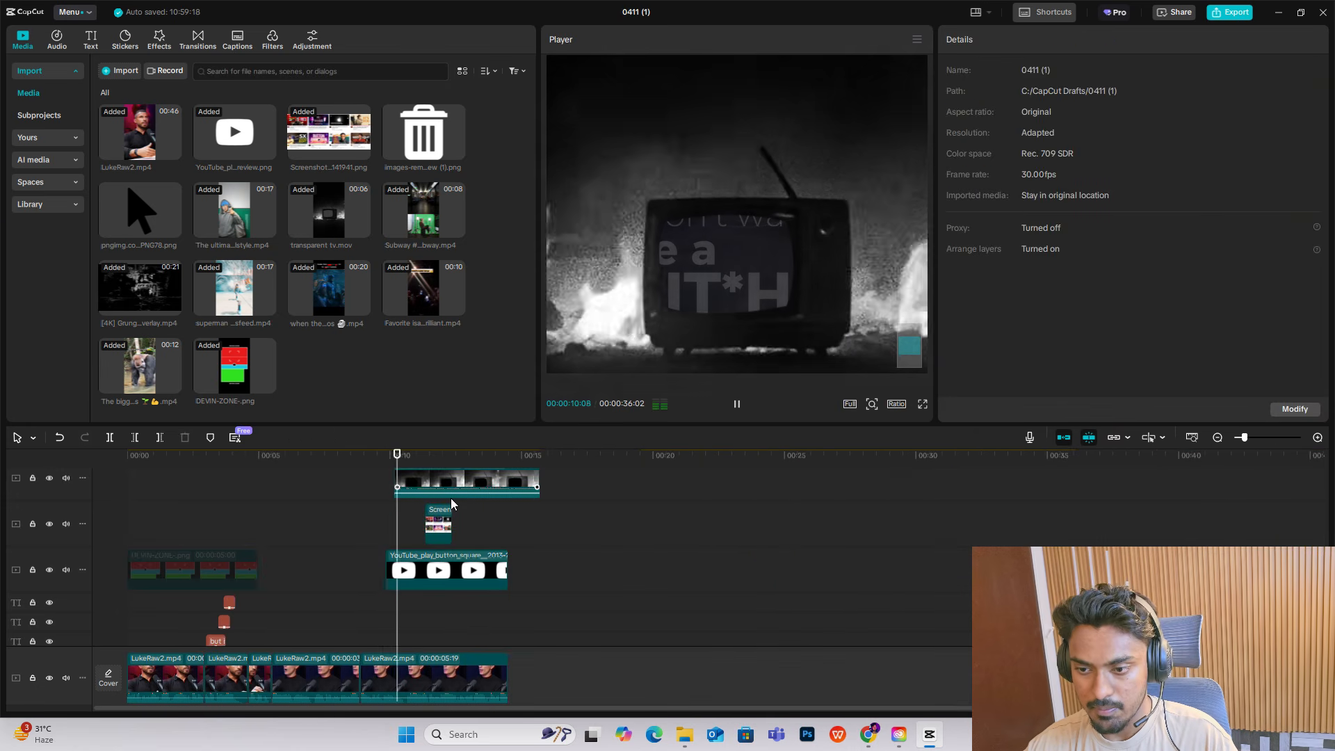
pyautogui.click(1318, 436)
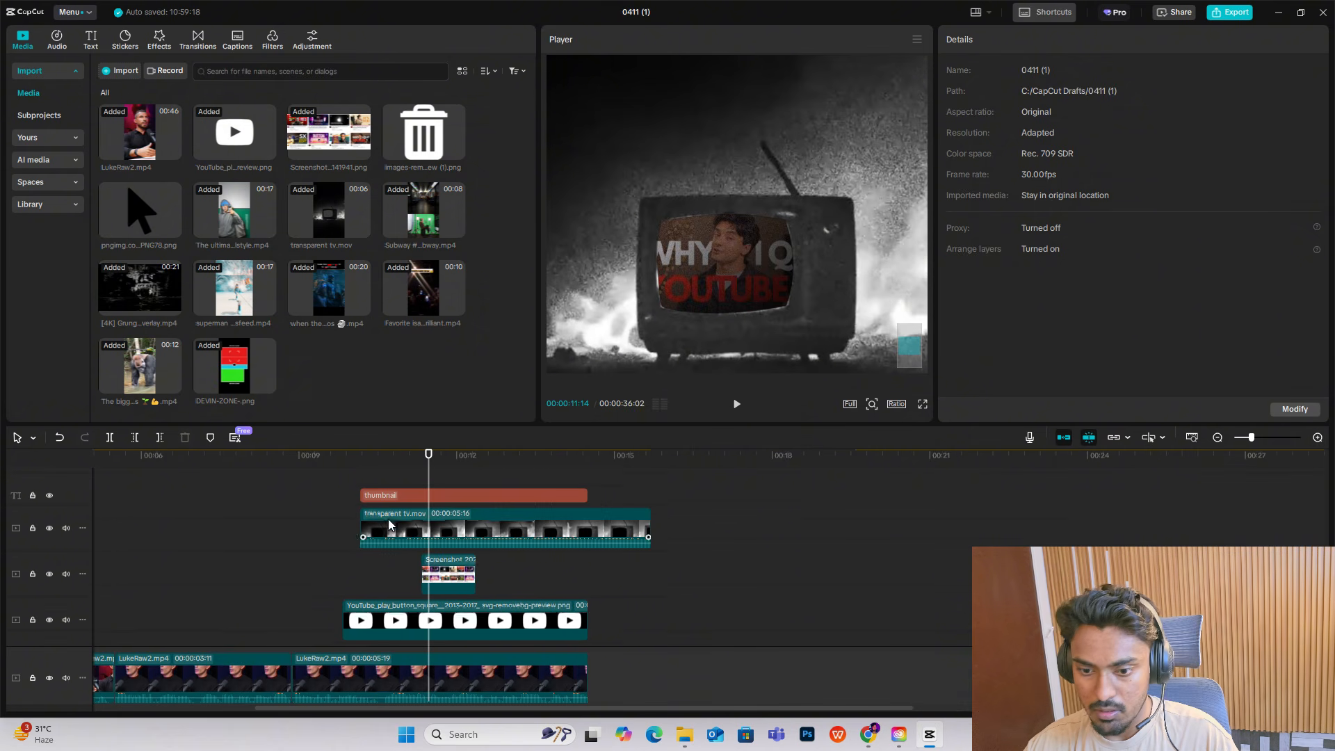
pyautogui.click(1218, 436)
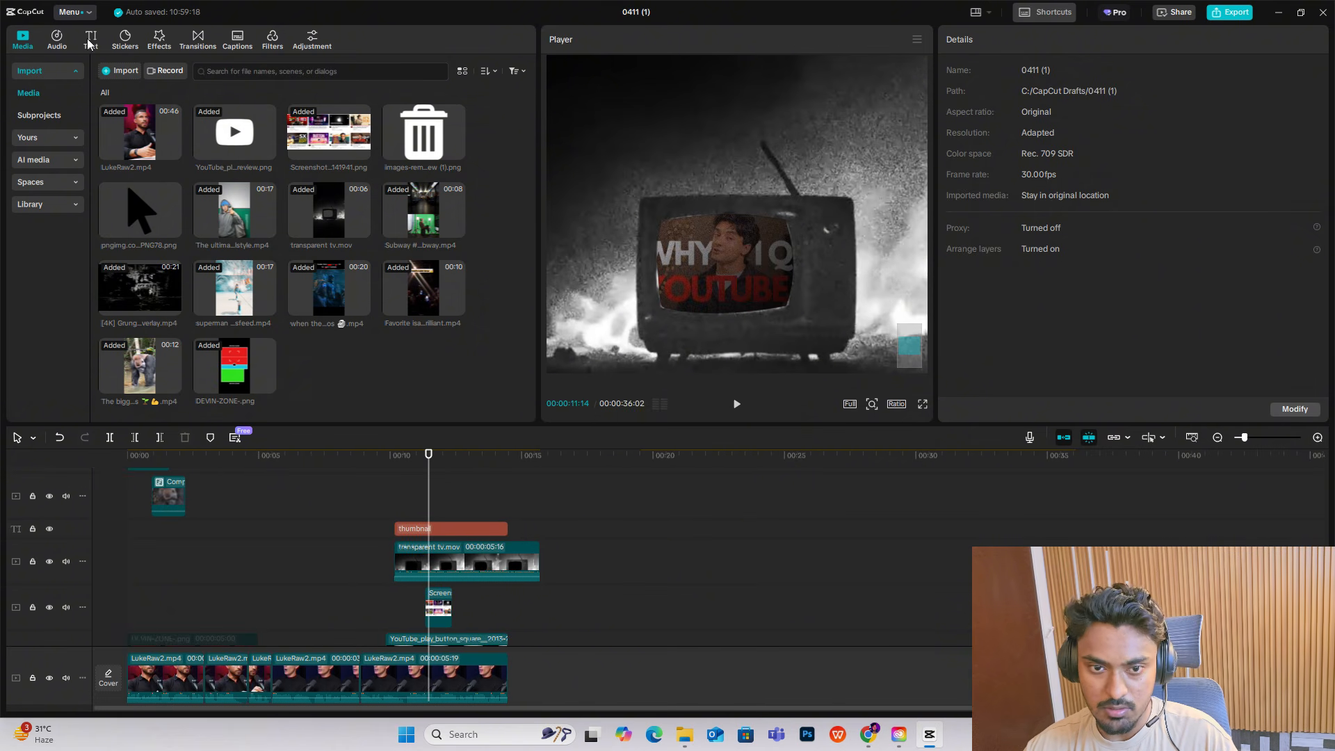
# Step: Copy the "but it seems" caption and paste it at 00:00:10:05, on a track below transparent tv.mov
pyautogui.click(90, 40)
pyautogui.click(1218, 437)
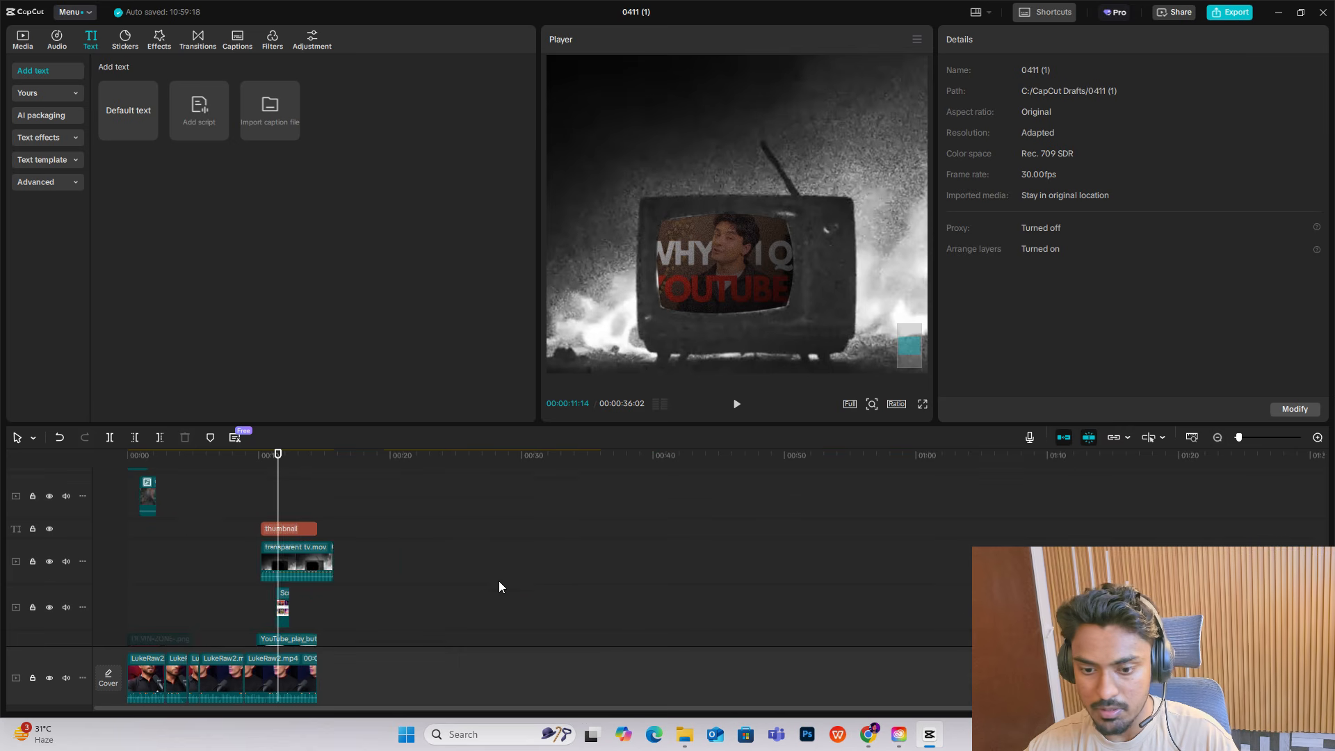
pyautogui.scroll(-6, 499, 583)
pyautogui.click(1317, 438)
pyautogui.click(541, 535)
pyautogui.scroll(3, 557, 556)
pyautogui.click(512, 625)
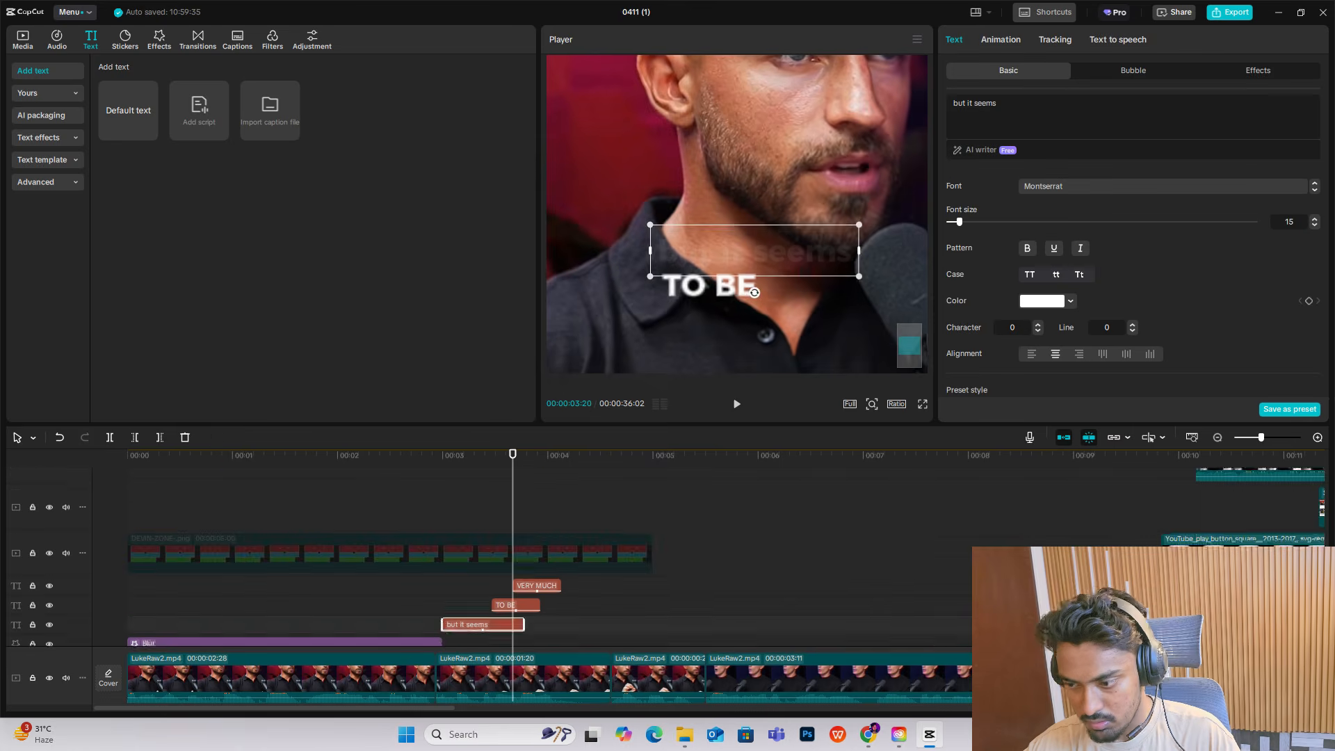
pyautogui.click(1196, 457)
pyautogui.scroll(2, 1224, 543)
pyautogui.hscroll(6, 1043, 542)
pyautogui.hotkey('ctrl', 'v')
# Step: Change the pasted caption's text to "I DON'T WANNA", then shrink and move it to fit inside the TV screen
pyautogui.doubleClick(755, 251)
pyautogui.write("I DON'T WANNA")
pyautogui.moveTo(632, 224); pyautogui.dragTo(694, 237)
pyautogui.moveTo(755, 249); pyautogui.dragTo(786, 266)
# Step: Paste another caption copy shortly after the start of "I DON'T WANNA", change it to "BE THE", place it in the TV screen and preview
pyautogui.click(602, 605)
pyautogui.hotkey('ctrl', 'v')
pyautogui.doubleClick(728, 245)
pyautogui.write('BE THE')
pyautogui.moveTo(757, 240); pyautogui.dragTo(757, 263)
pyautogui.click(564, 502)
pyautogui.press('space')
pyautogui.press('space')
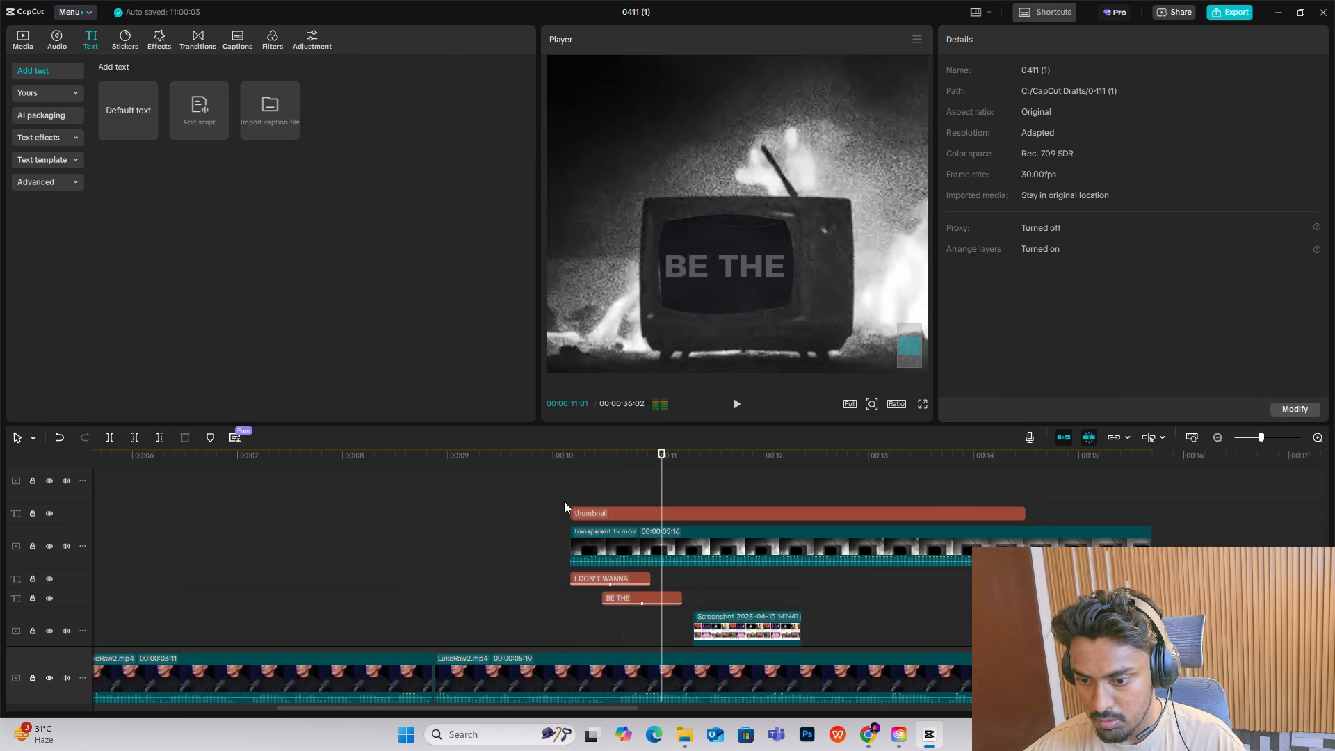
# Step: Move the "I DON'T WANNA" and "BE THE" captions to about 00:00:11 and trim them to end where the thumbnail screenshot starts
pyautogui.click(591, 596)
pyautogui.moveTo(596, 578); pyautogui.dragTo(687, 598)
pyautogui.click(633, 591)
pyautogui.press('space')
pyautogui.press('space')
pyautogui.moveTo(640, 578); pyautogui.dragTo(721, 617)
pyautogui.moveTo(746, 584); pyautogui.dragTo(714, 585)
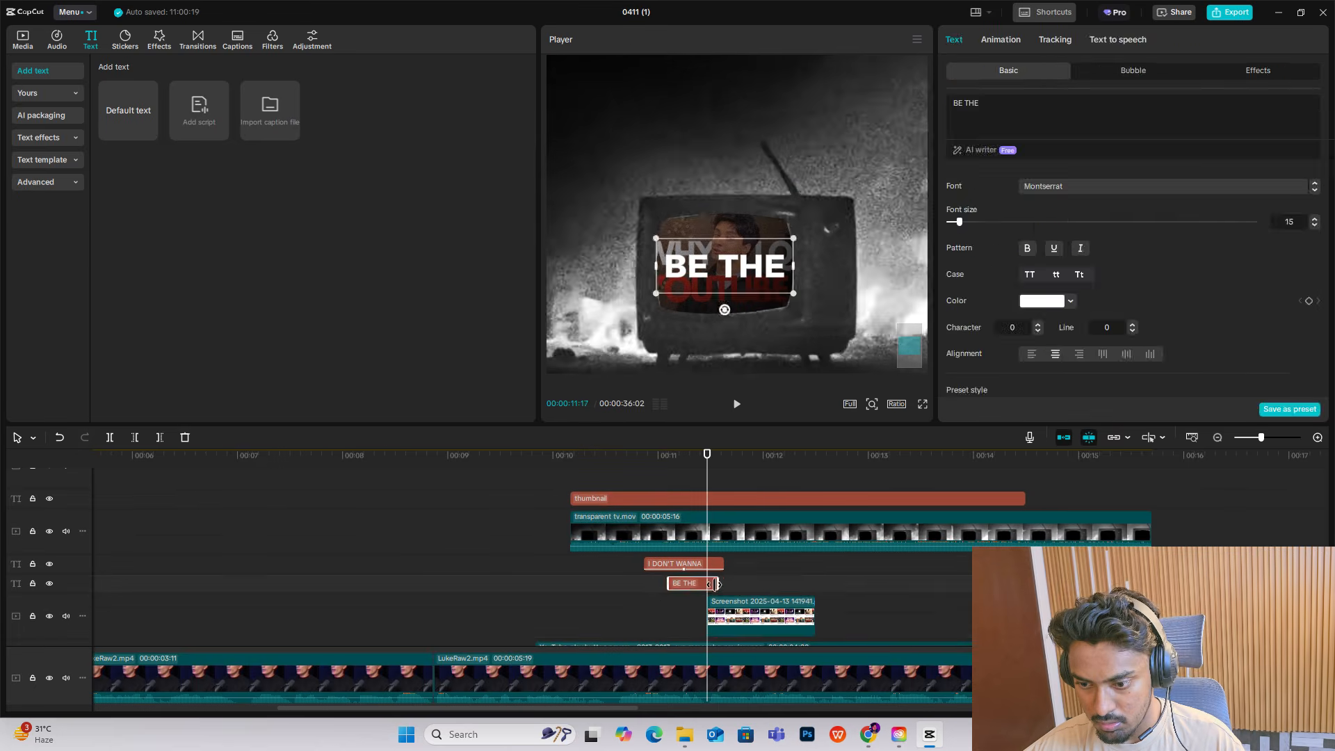
# Step: Apply a 0.5 s Fade In animation to the thumbnail screenshot clip inside the TV and preview it from the scene's start
pyautogui.click(772, 616)
pyautogui.click(1218, 437)
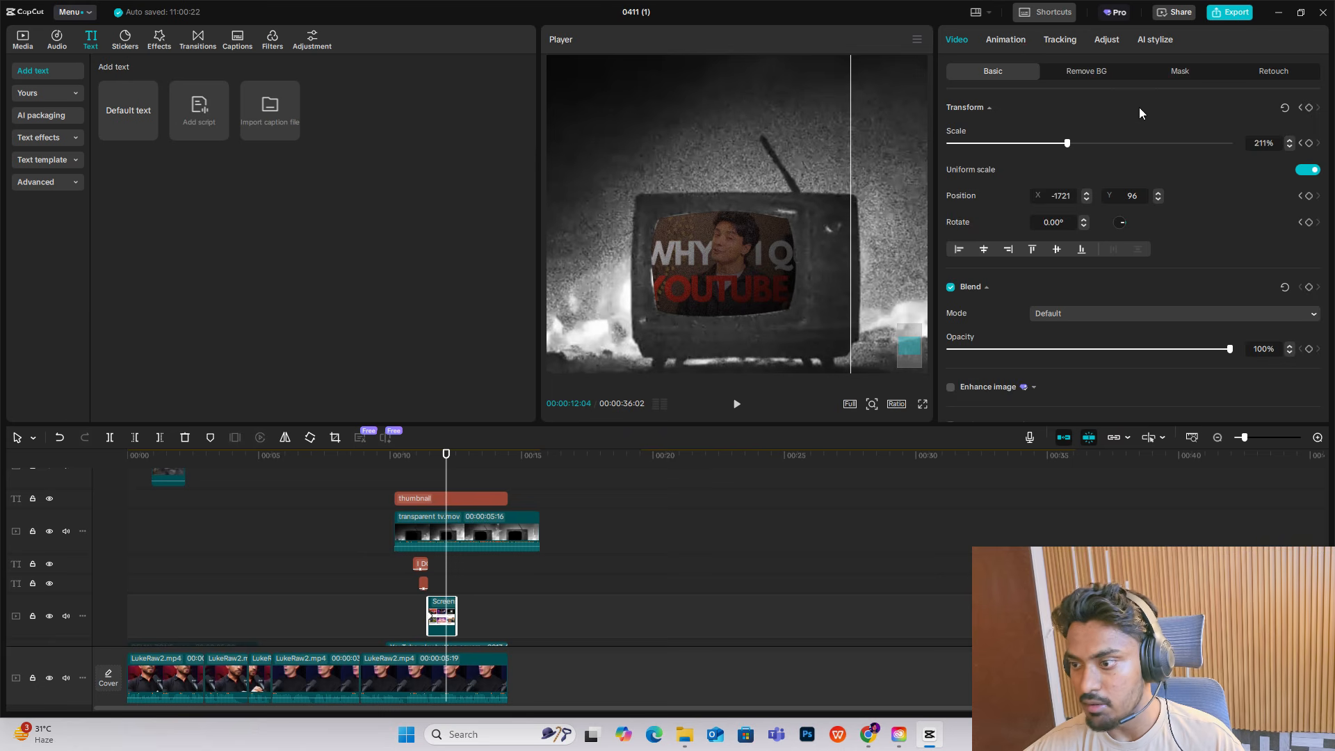
pyautogui.click(1079, 187)
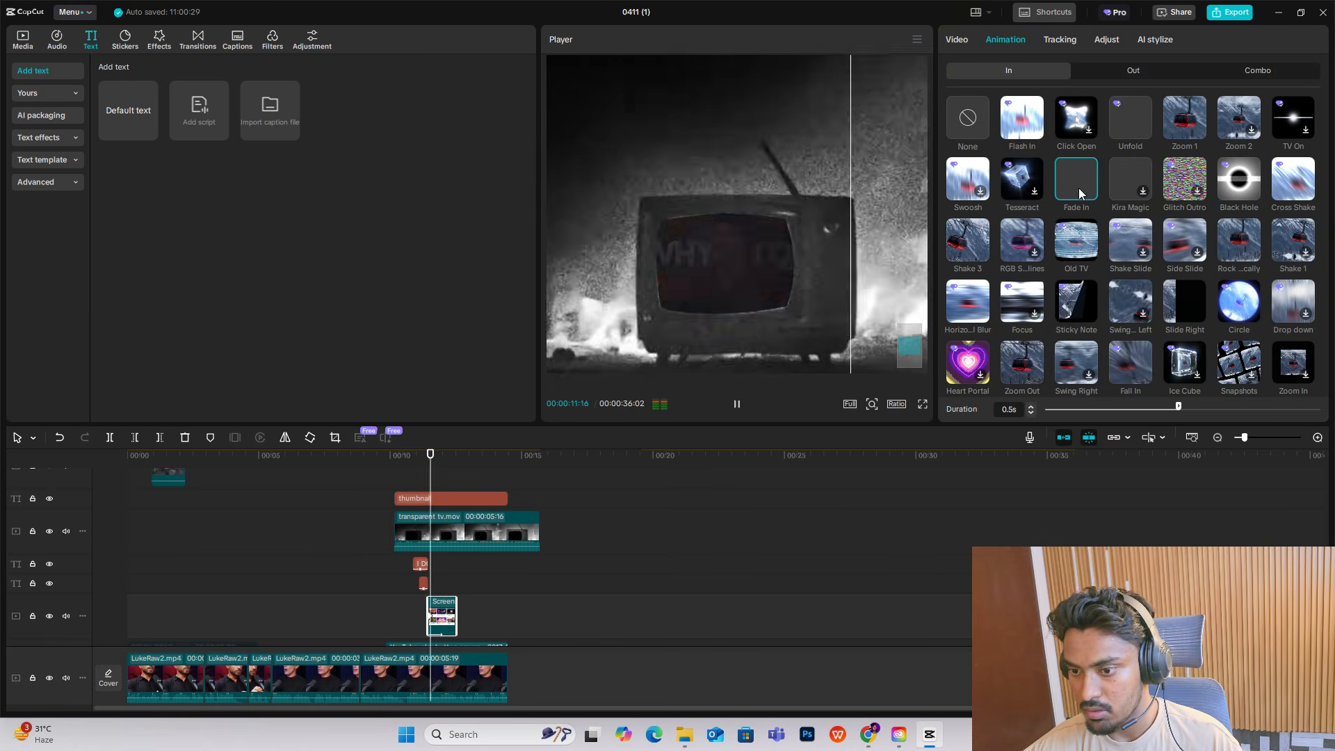
pyautogui.click(391, 560)
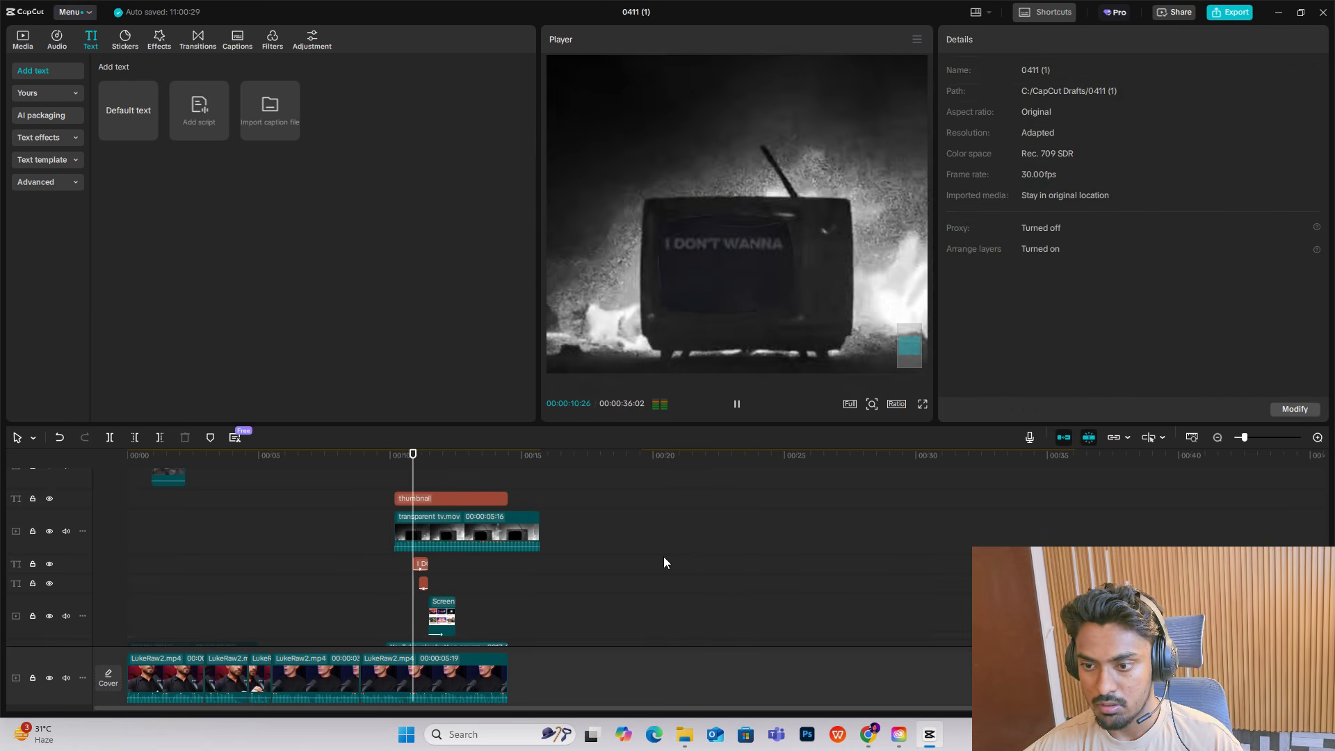
pyautogui.press('space')
# Step: Show the whole vertical frame in the preview and move the "thumbnail guy" text clip to start together with the screenshot clip
pyautogui.click(1218, 437)
pyautogui.click(1218, 437)
pyautogui.scroll(-1, 282, 543)
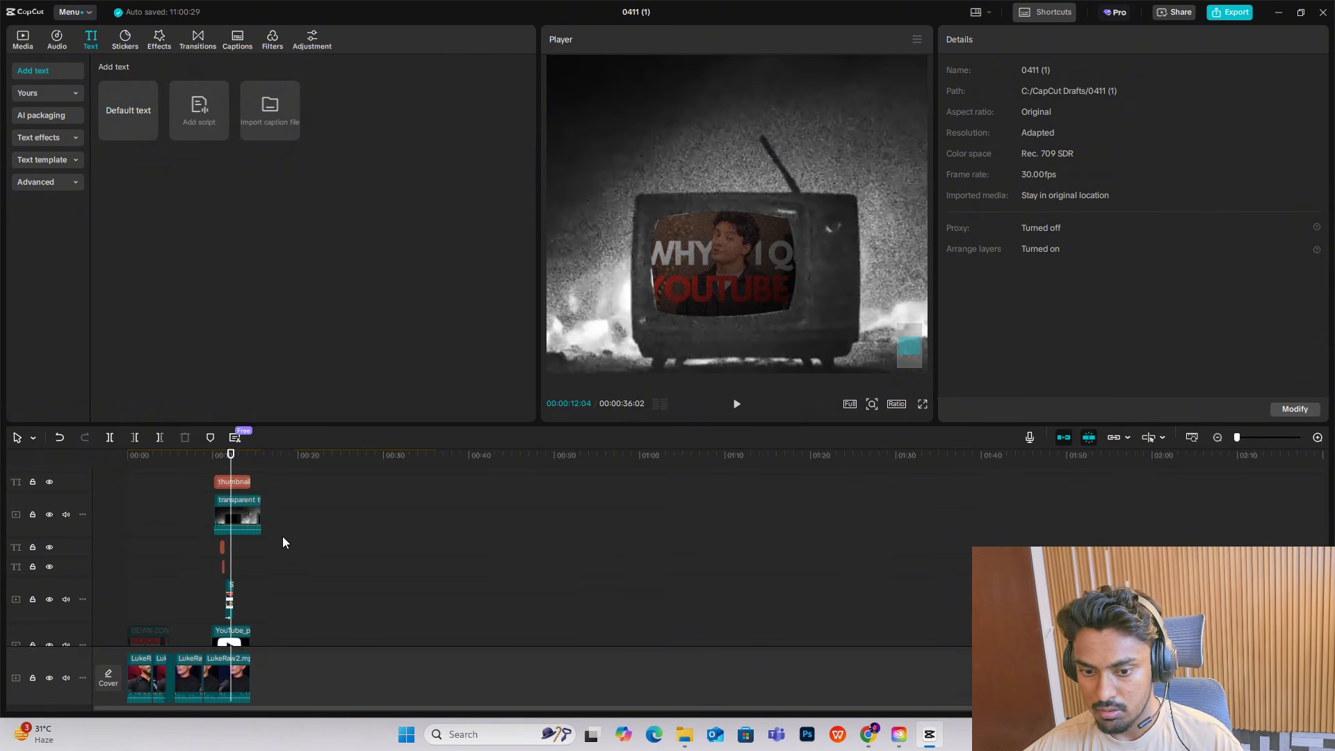
pyautogui.scroll(-2, 283, 541)
pyautogui.click(1318, 438)
pyautogui.scroll(4, 382, 567)
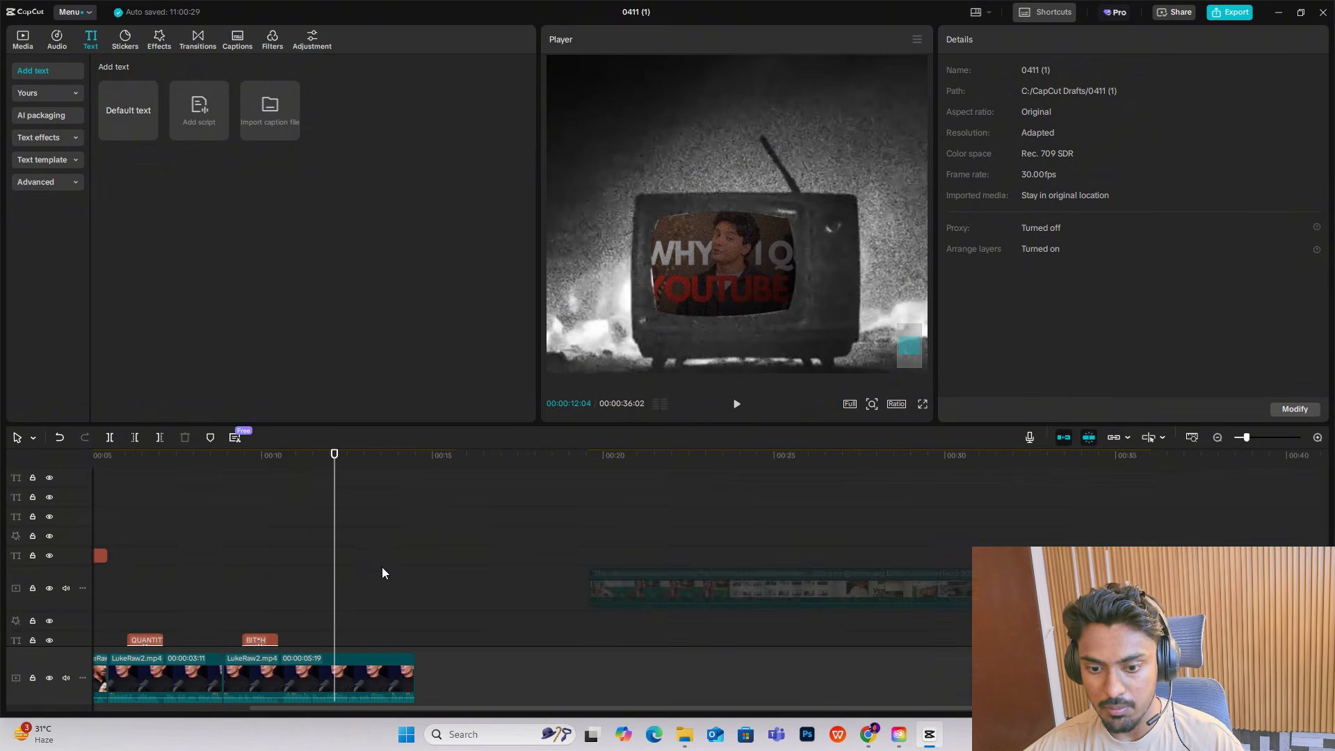
pyautogui.scroll(3, 331, 586)
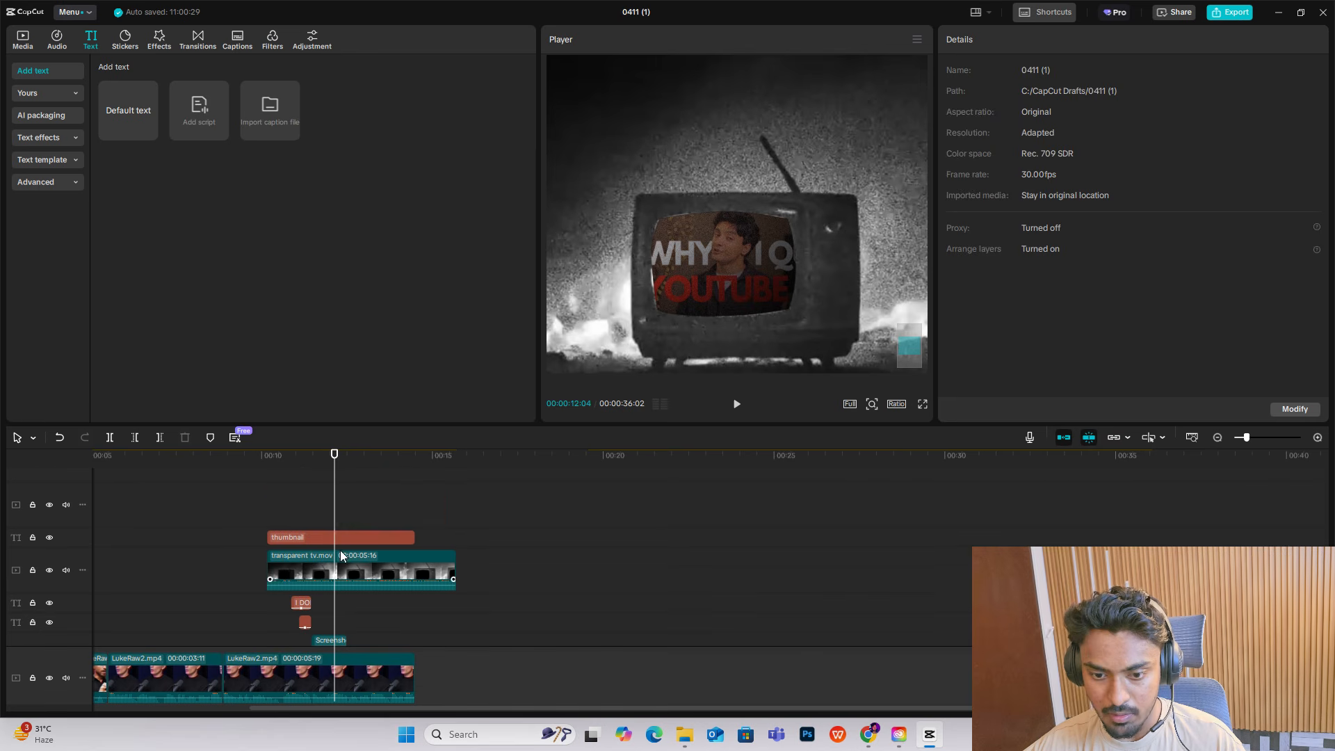
pyautogui.click(403, 537)
pyautogui.click(872, 404)
pyautogui.click(846, 427)
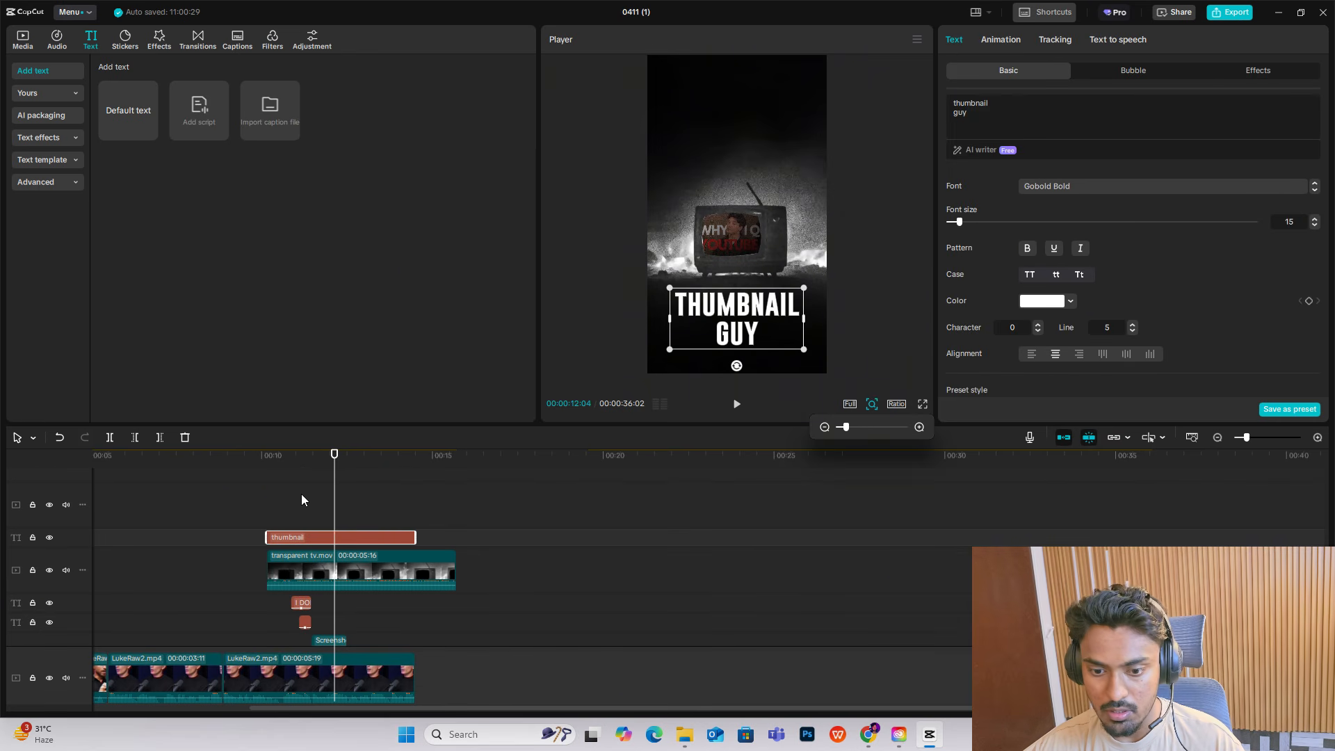
pyautogui.moveTo(304, 539); pyautogui.dragTo(349, 539)
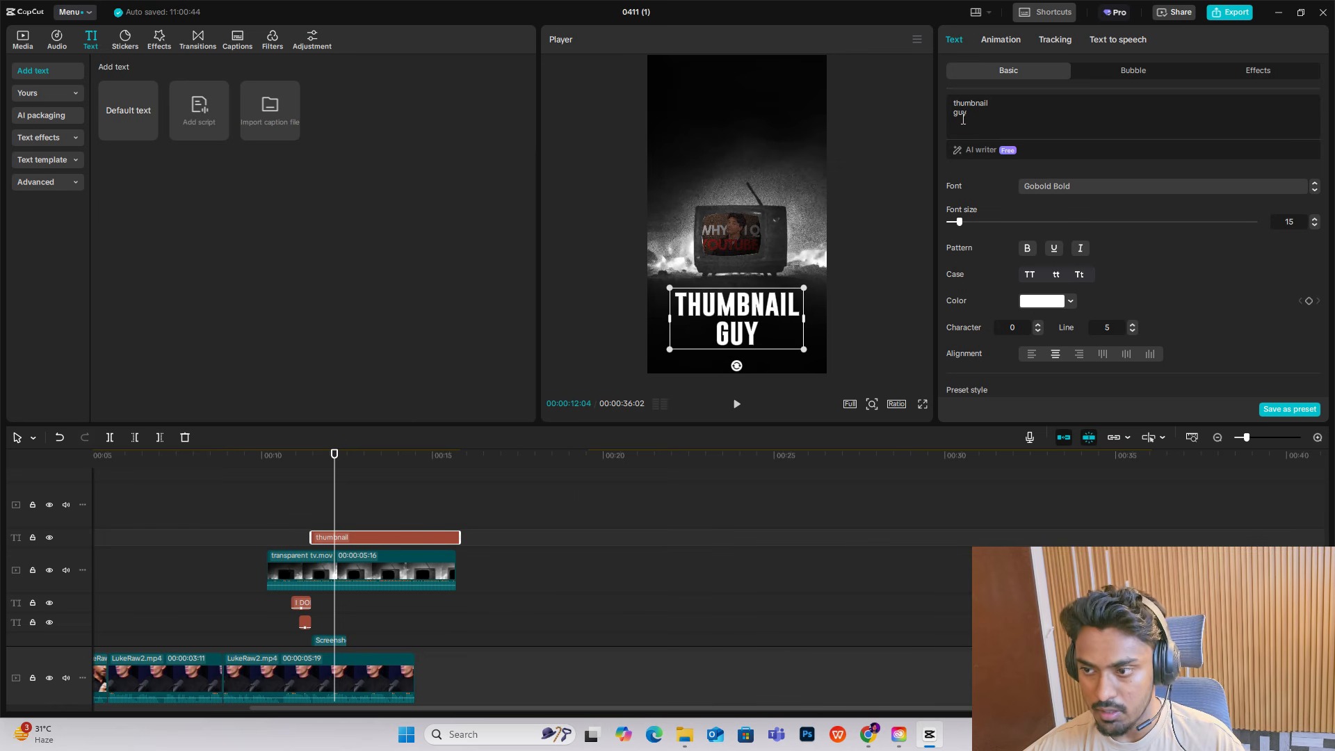
# Step: Give the "thumbnail guy" text a Fade In entrance animation and preview the TV scene from its start
pyautogui.click(1002, 40)
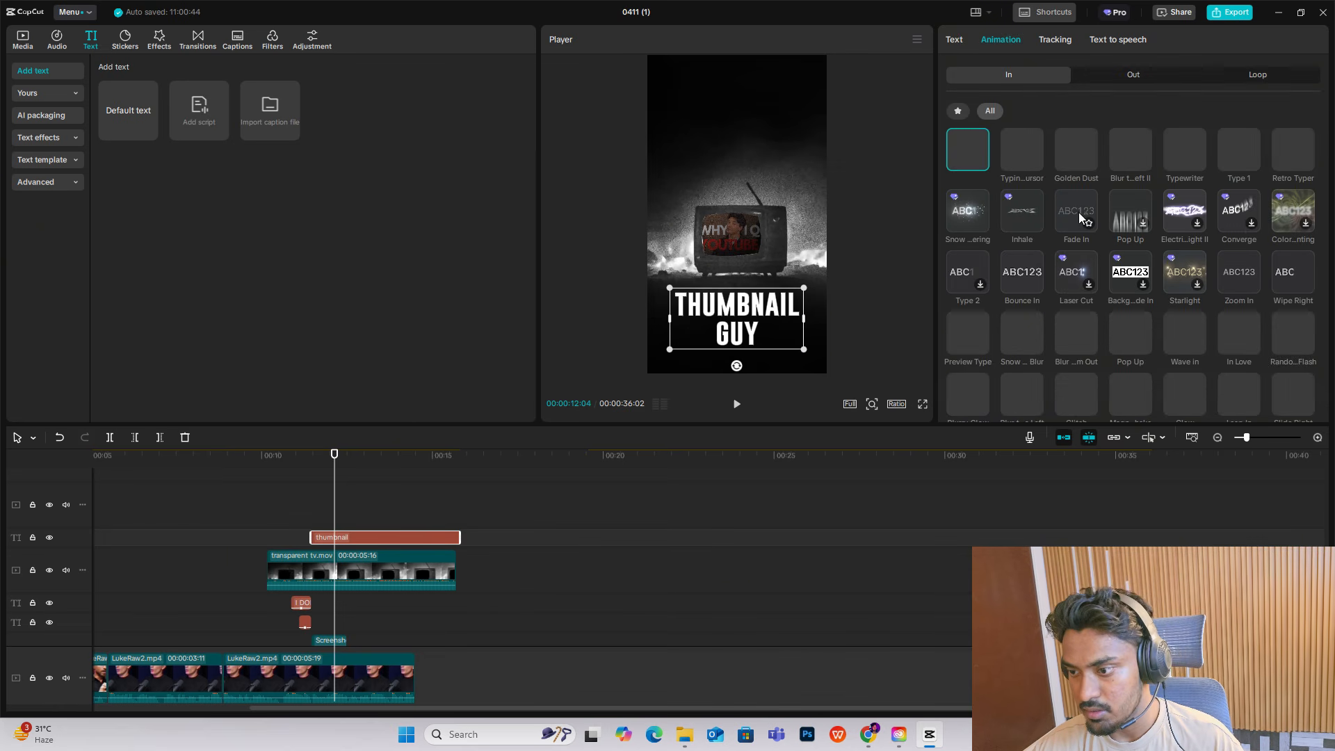
pyautogui.click(1076, 211)
pyautogui.click(257, 532)
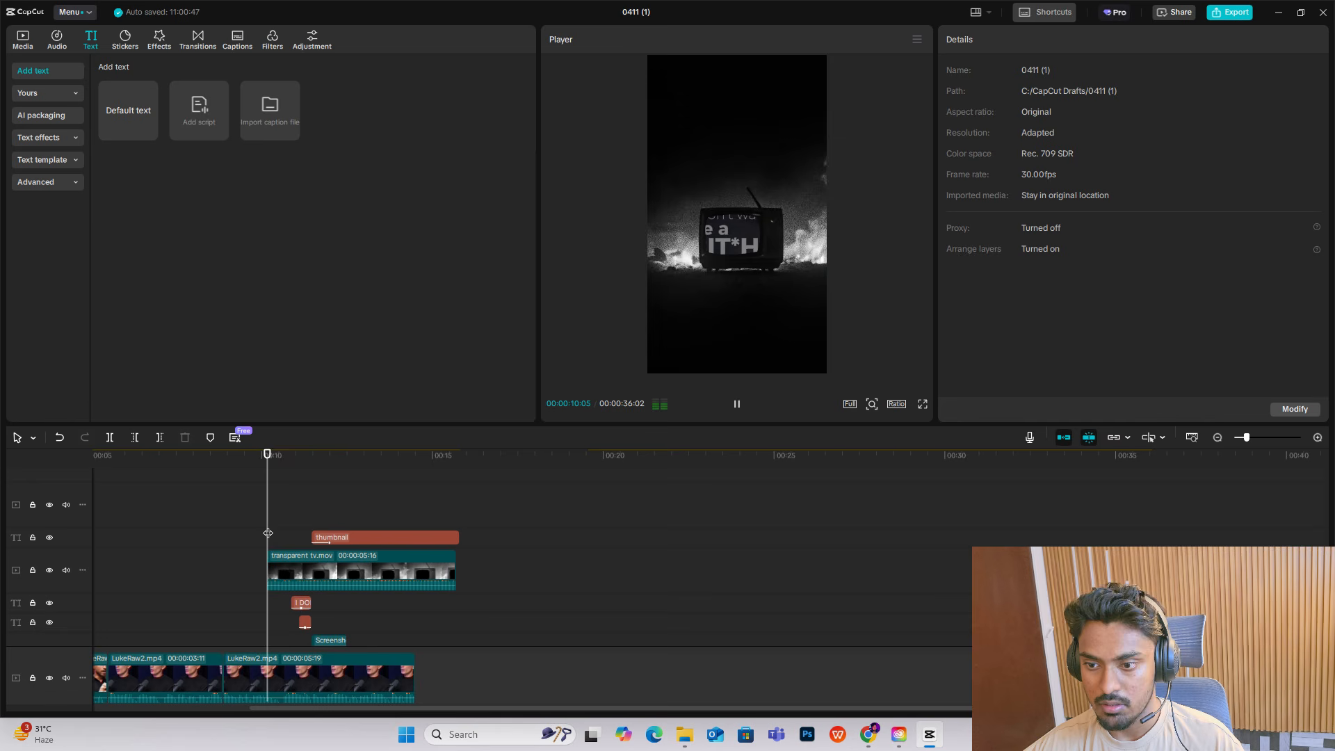
pyautogui.press('space')
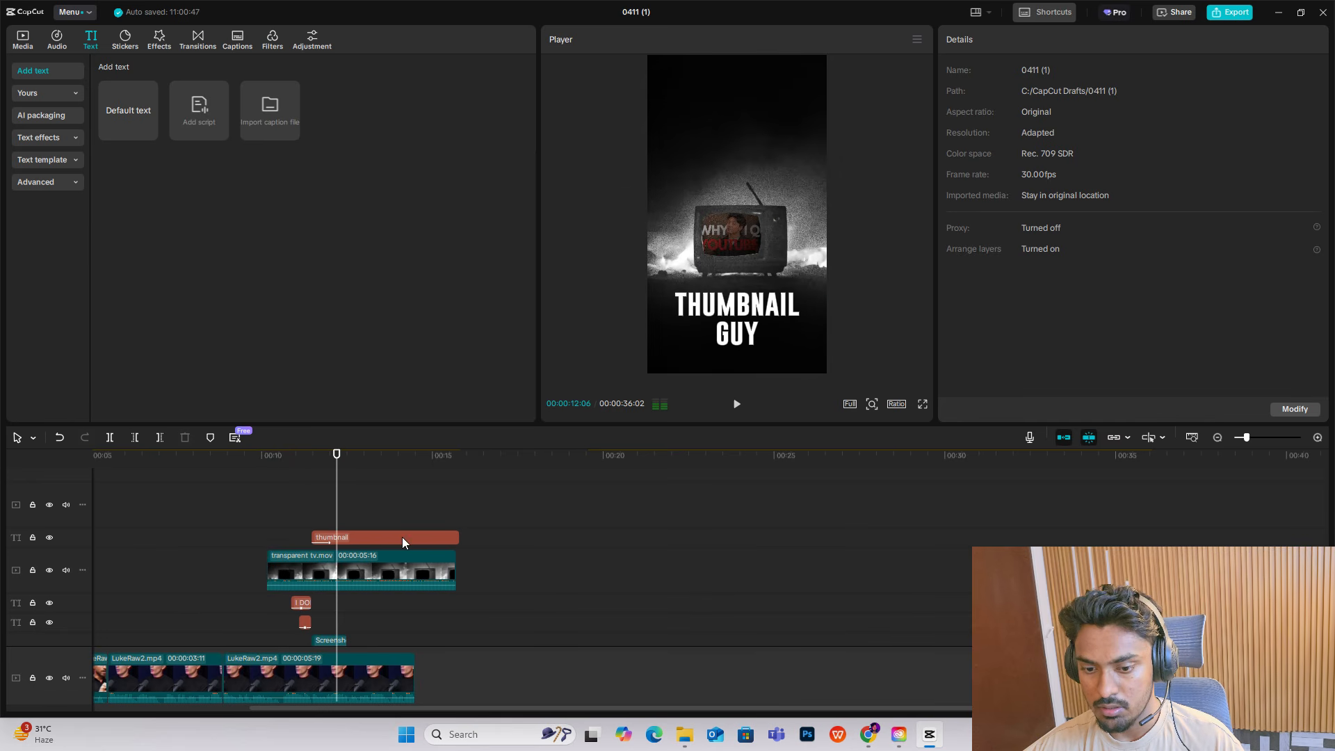
# Step: Trim the end of the "thumbnail guy" text to 00:00:12:14, matching the screenshot clip's end, and play the rest of the scene
pyautogui.scroll(-2, 398, 544)
pyautogui.scroll(2, 391, 510)
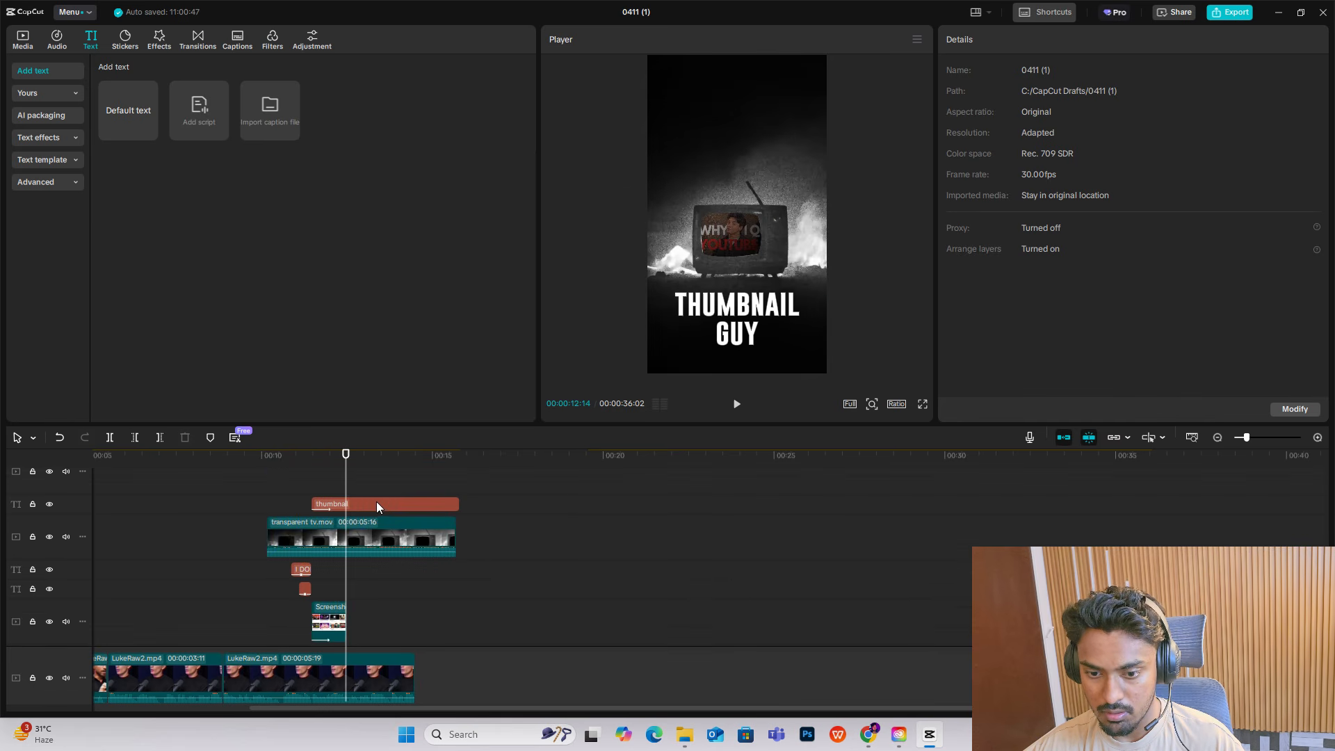
pyautogui.click(377, 502)
pyautogui.press('w')
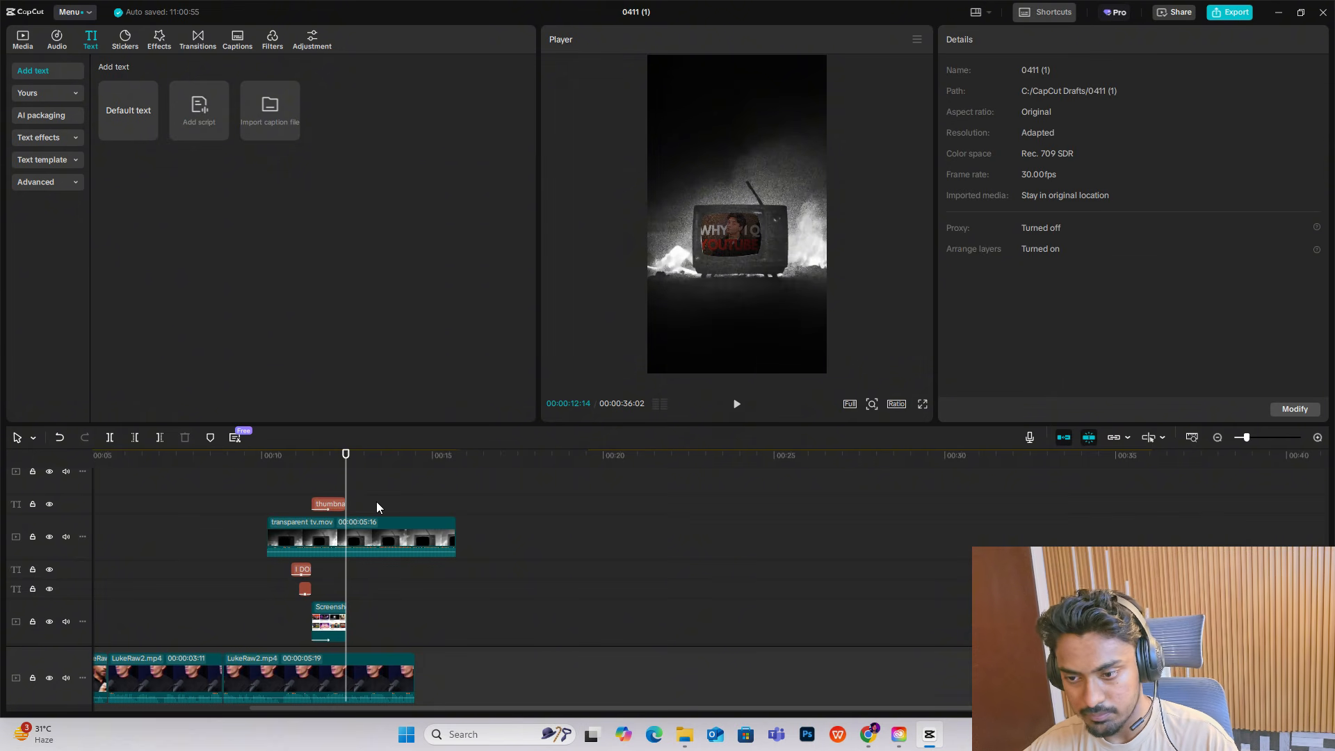
pyautogui.press('space')
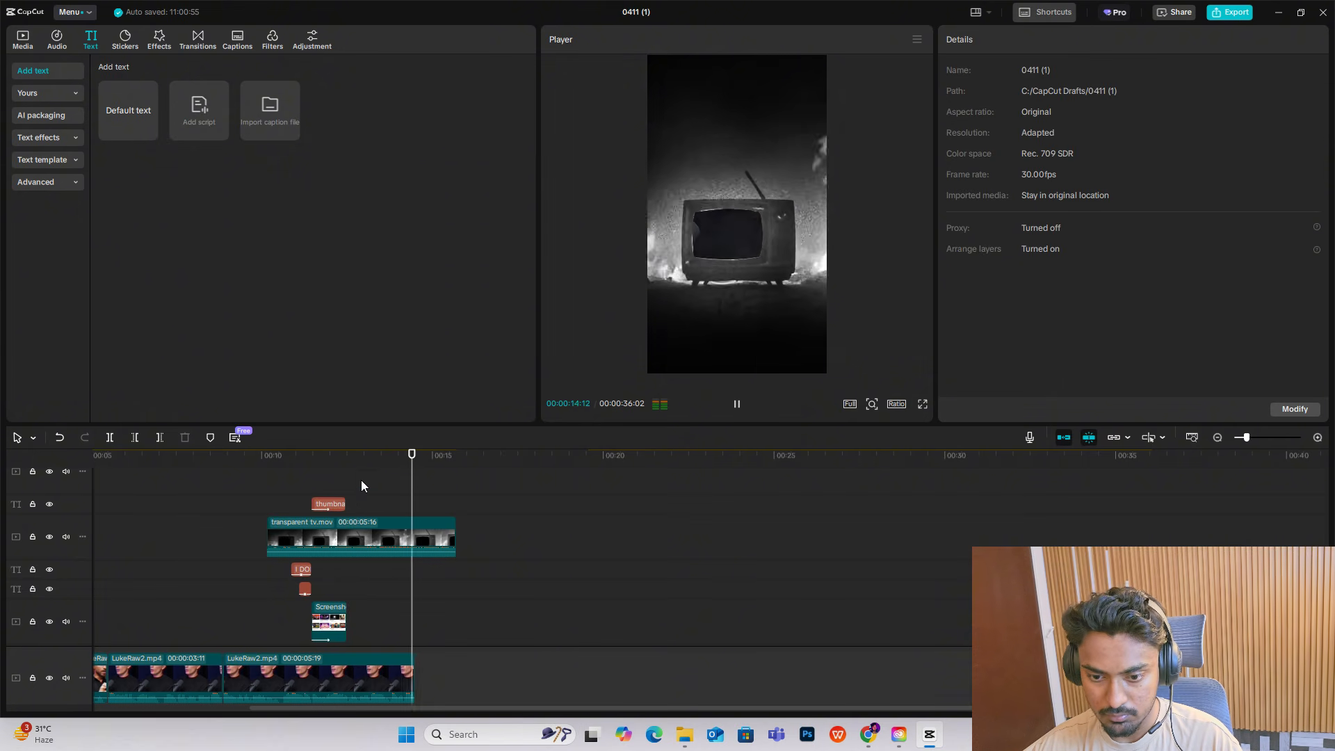
pyautogui.moveTo(361, 486); pyautogui.dragTo(346, 489)
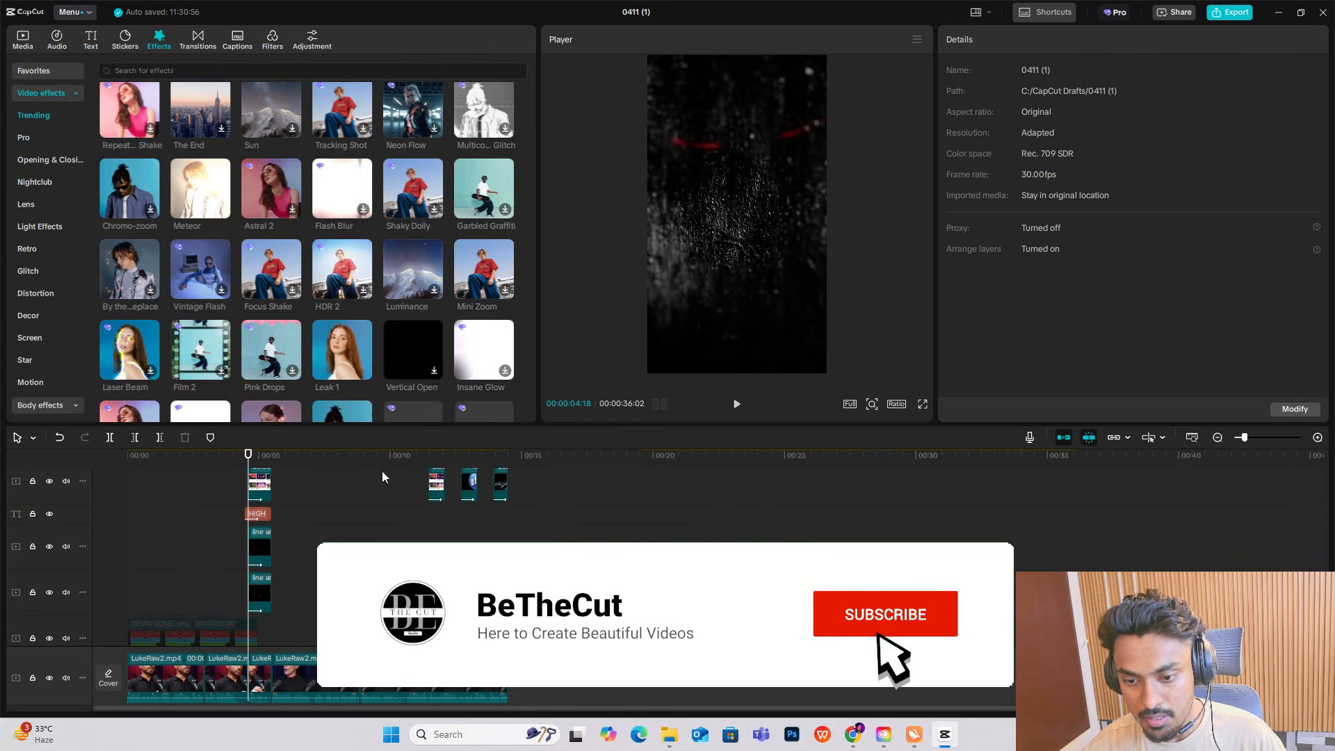
# Step: Examine the TV scene's repeated captions and on-screen images, then the colour adjustment settings of transparent tv.mov
pyautogui.scroll(3, 418, 487)
pyautogui.click(431, 530)
pyautogui.moveTo(432, 530); pyautogui.dragTo(499, 546)
pyautogui.click(434, 550)
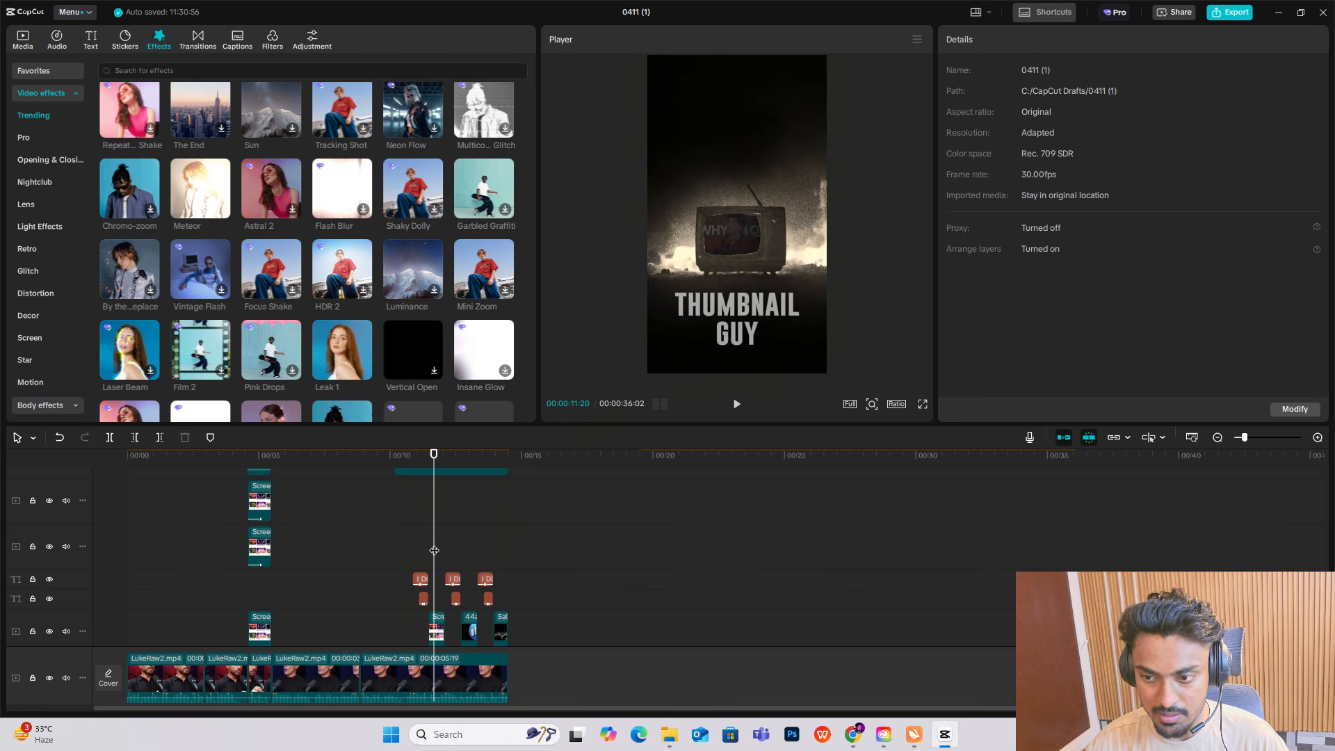
pyautogui.scroll(5, 487, 539)
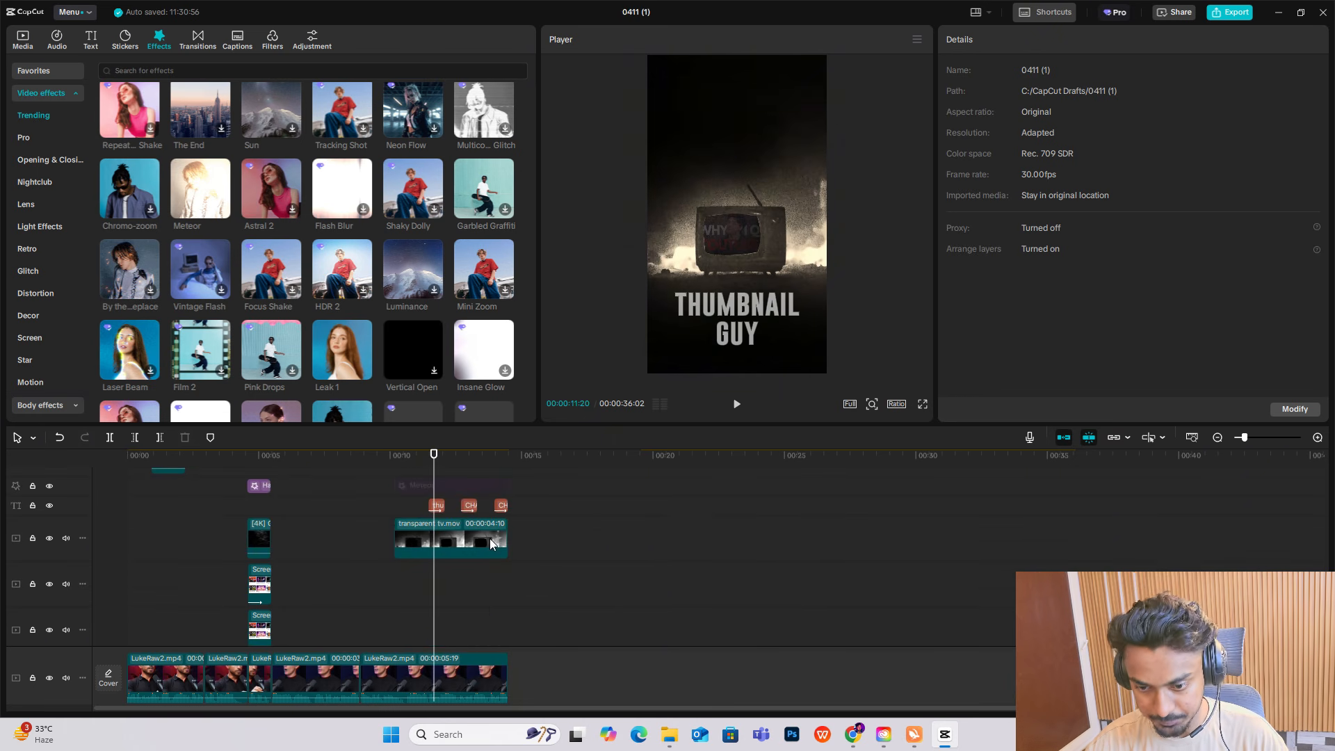
pyautogui.scroll(-1, 483, 552)
pyautogui.scroll(1, 479, 547)
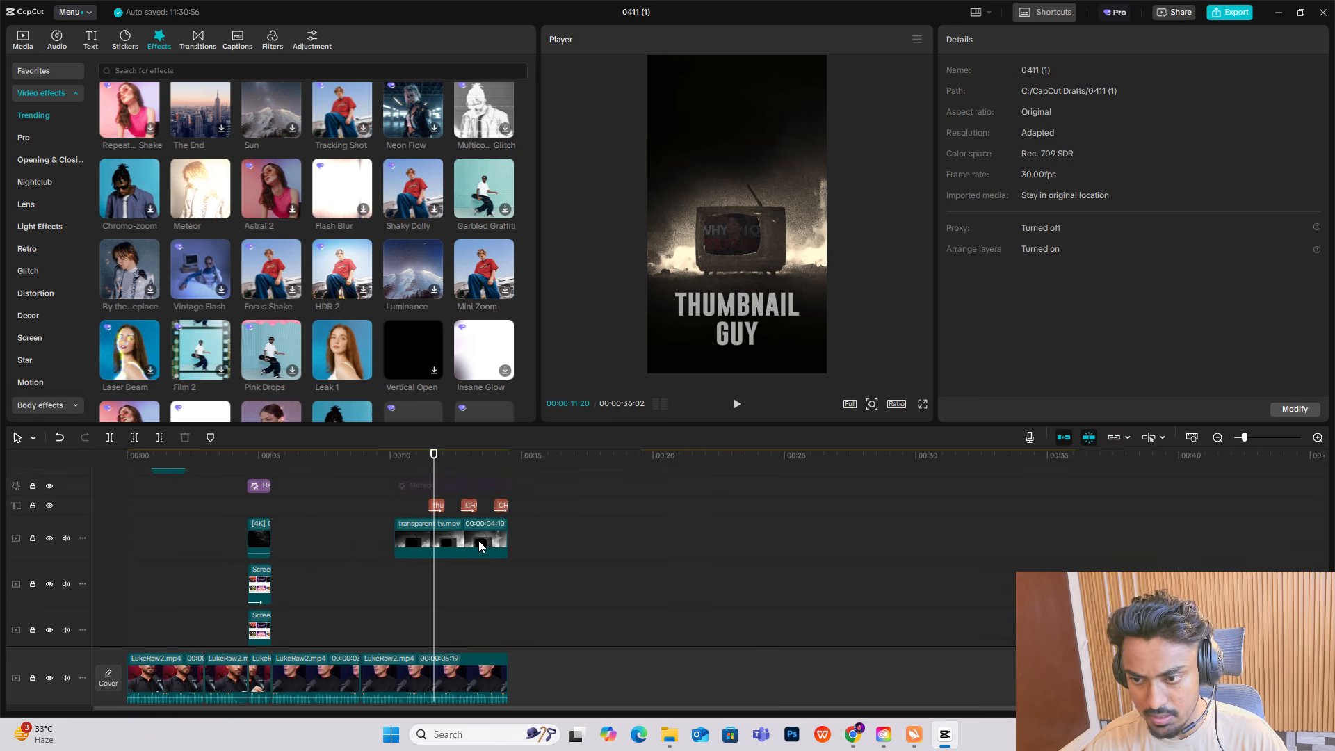
pyautogui.scroll(-1, 479, 553)
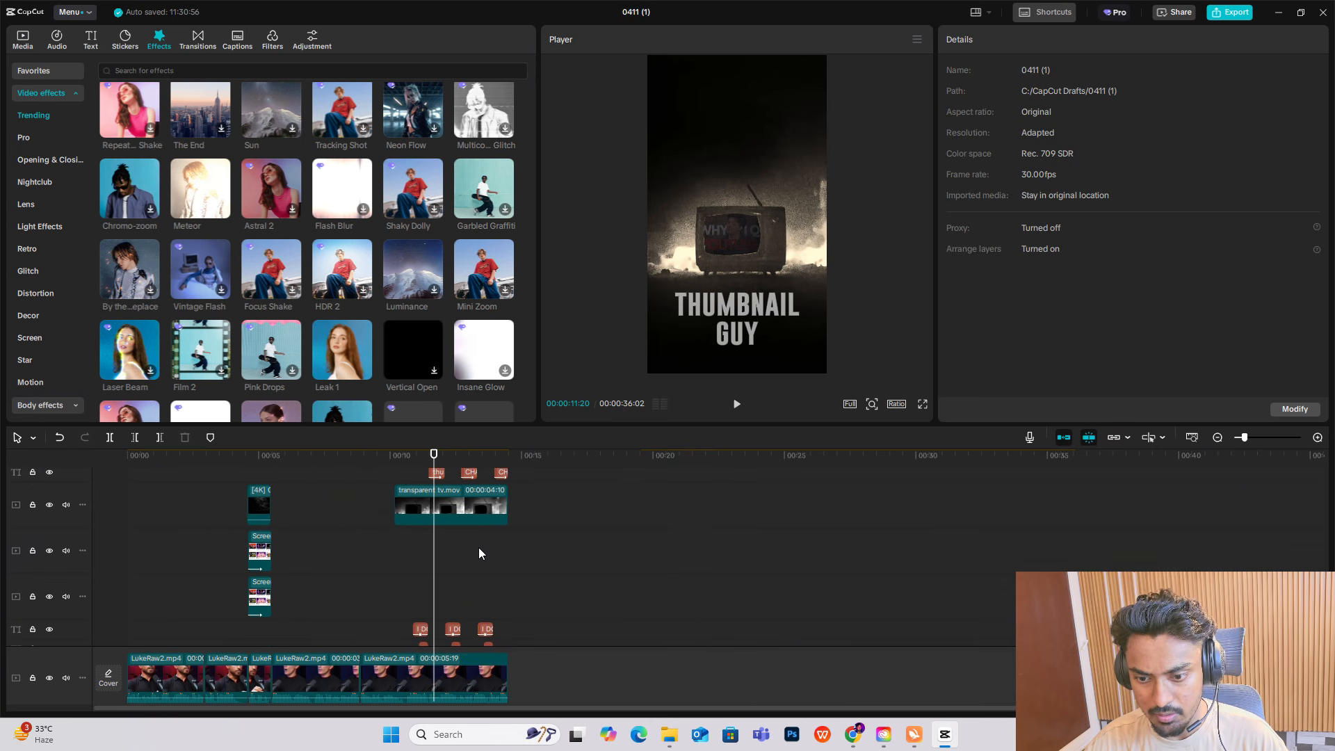
pyautogui.click(455, 518)
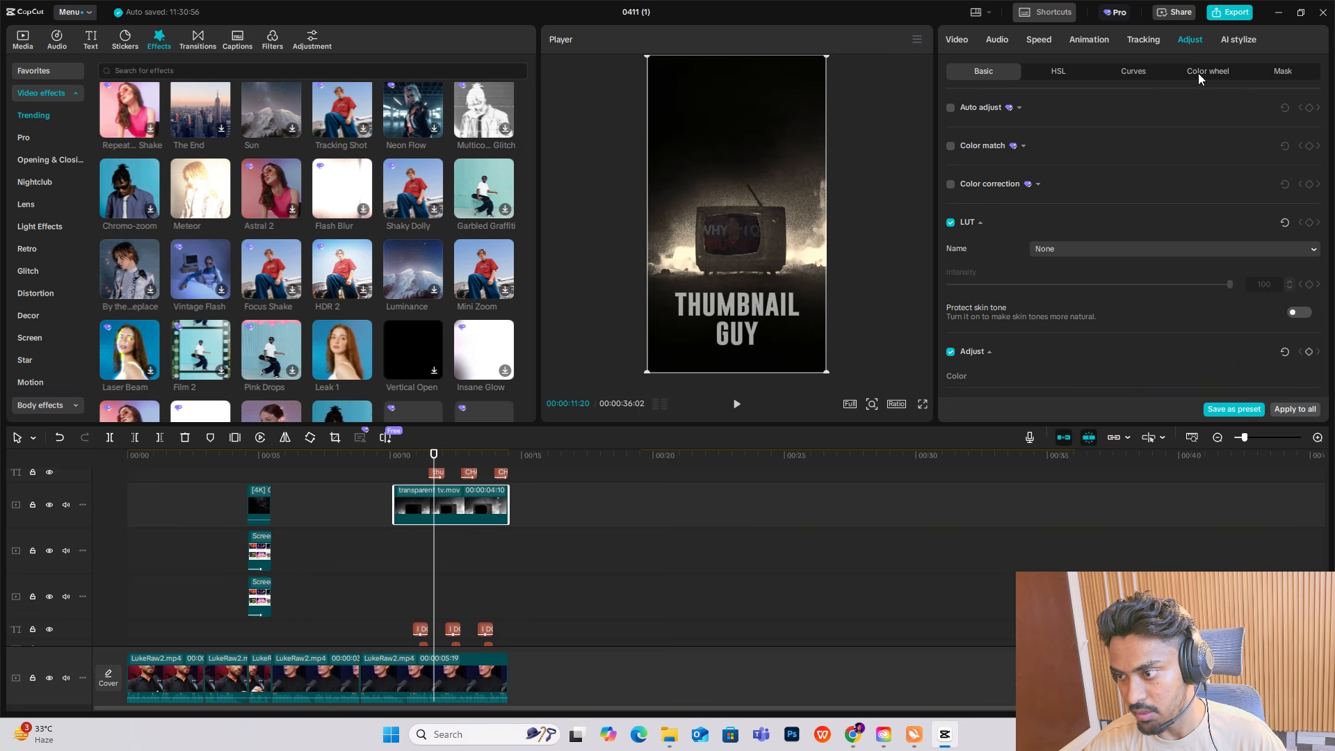
pyautogui.scroll(-4, 1134, 201)
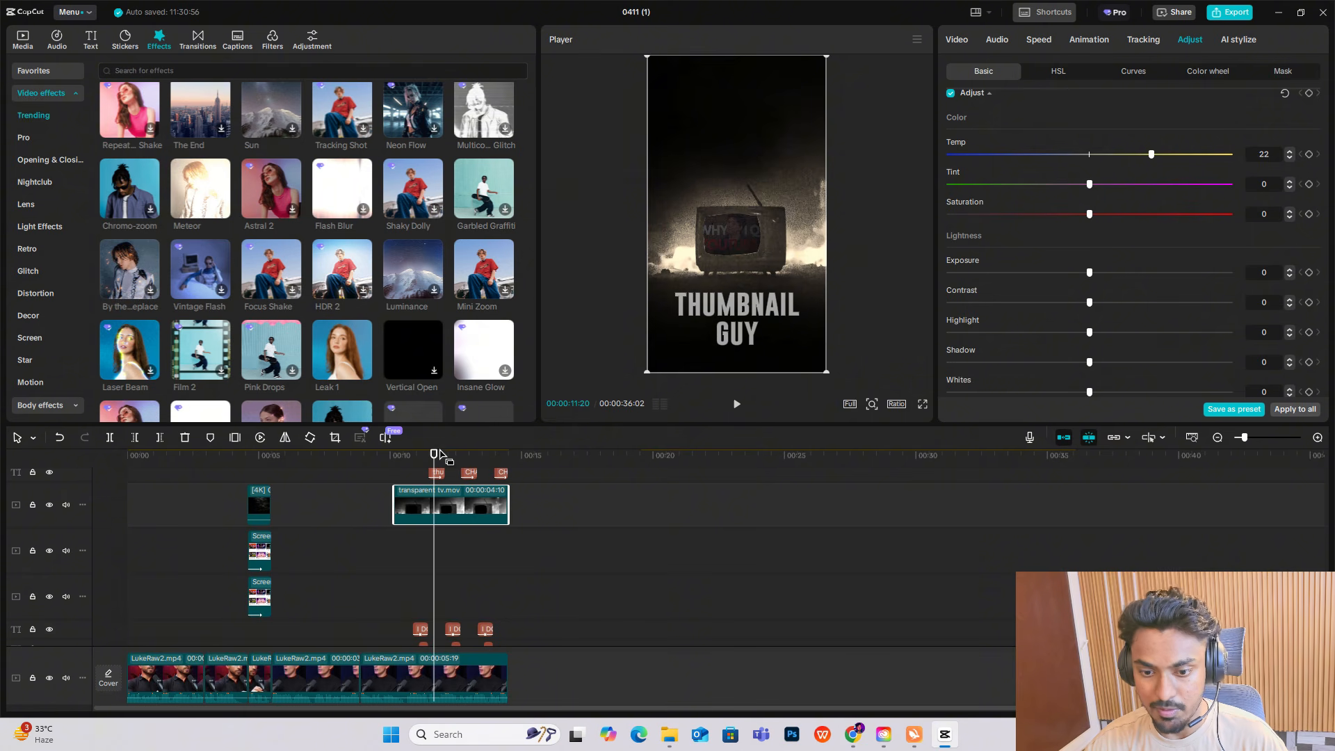
# Step: Examine the layers that make up the "HIGH QUALITY" thumbnail scene around 00:00:05:02
pyautogui.click(353, 495)
pyautogui.moveTo(353, 495); pyautogui.dragTo(262, 524)
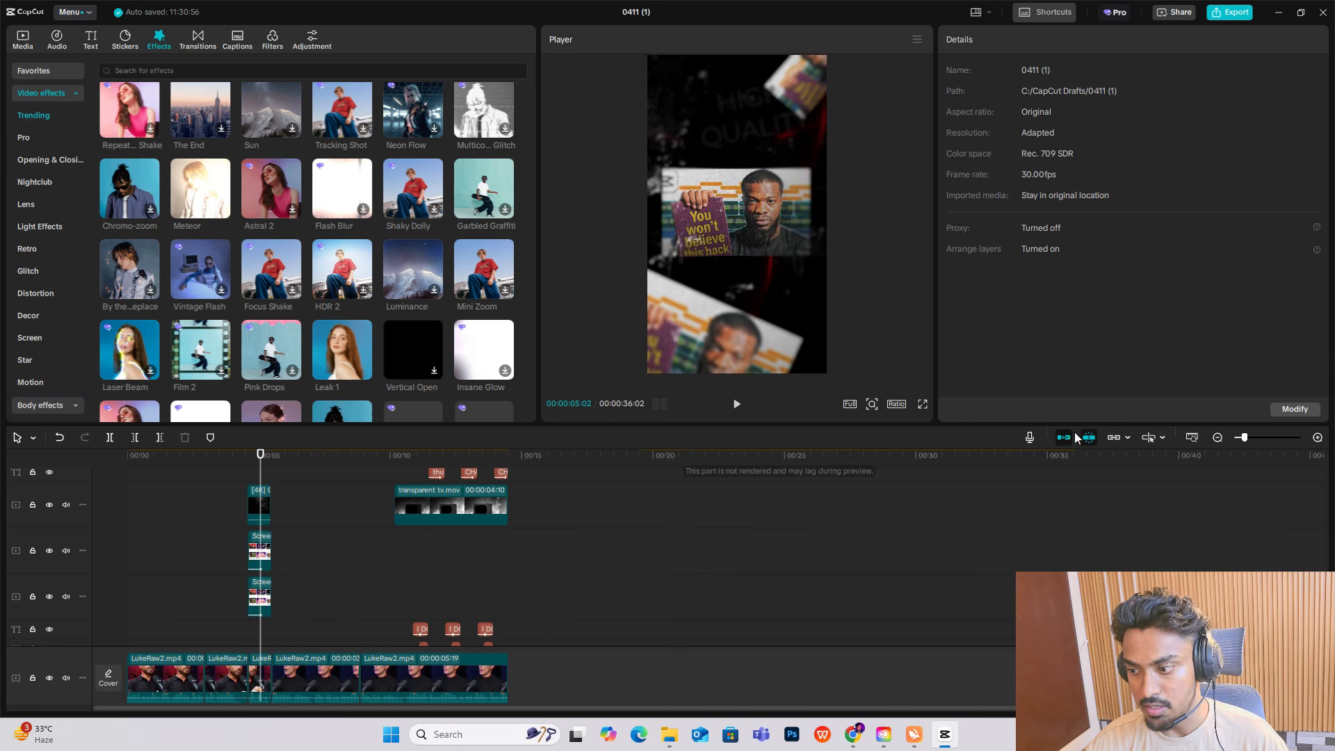
pyautogui.scroll(3, 306, 540)
pyautogui.scroll(-5, 306, 540)
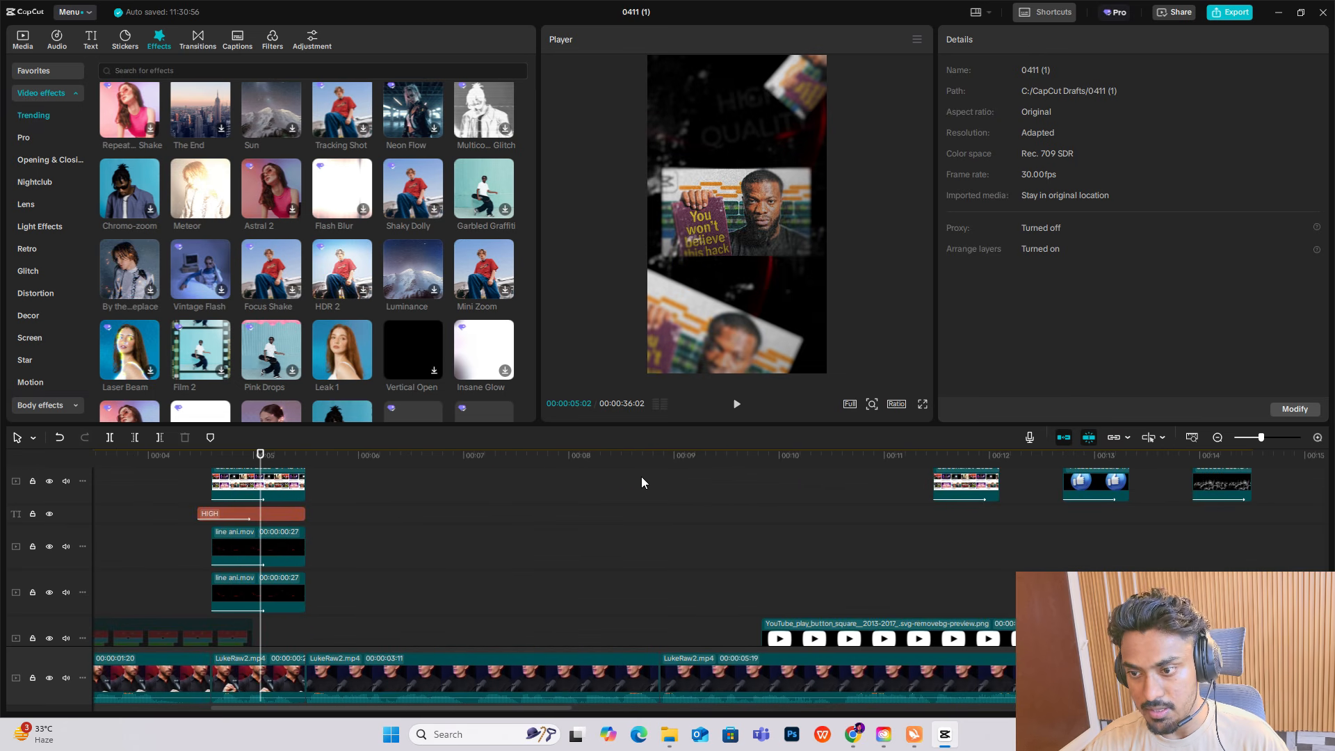
# Step: Add the [4K] Grunge Loop Overlay clip on its own track at about 00:00:06, split it at 00:00:07:01 and delete the remainder
pyautogui.click(23, 40)
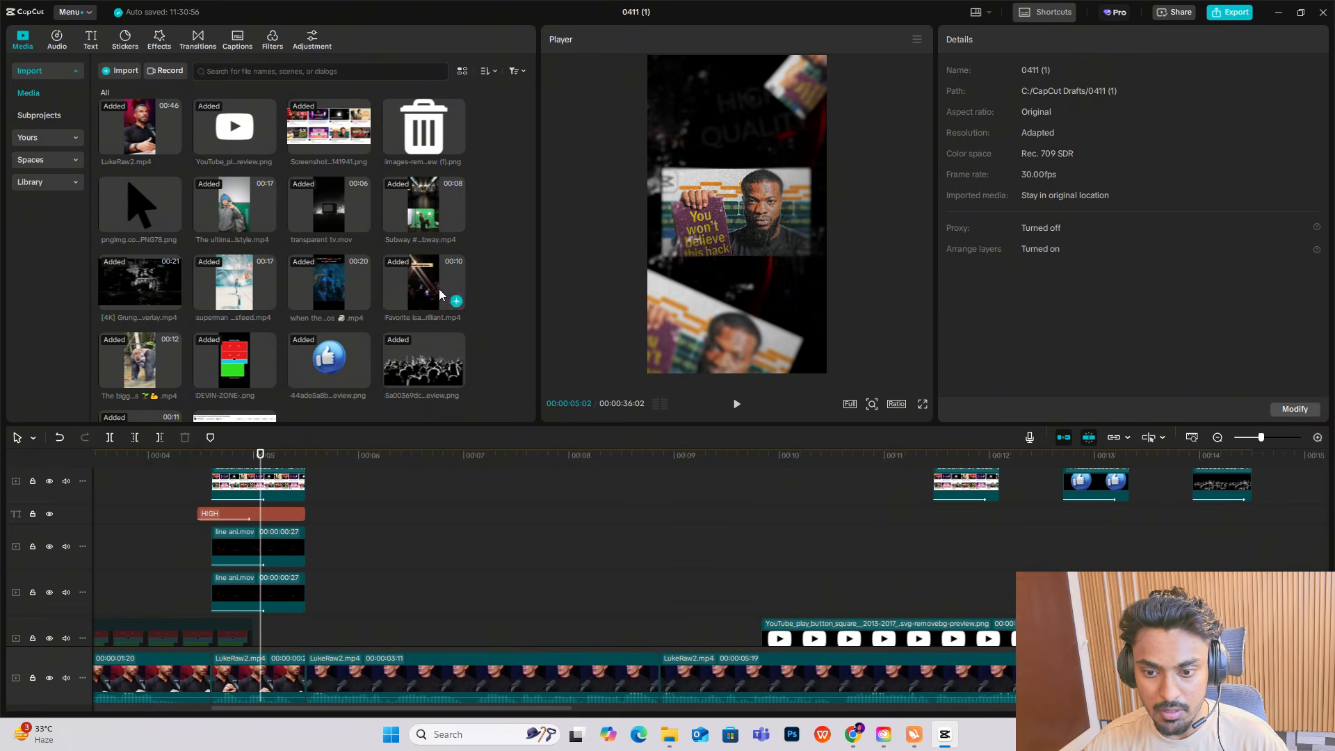
pyautogui.moveTo(329, 366); pyautogui.dragTo(468, 523)
pyautogui.scroll(1, 367, 536)
pyautogui.click(477, 530)
pyautogui.hotkey('ctrl', 'b')
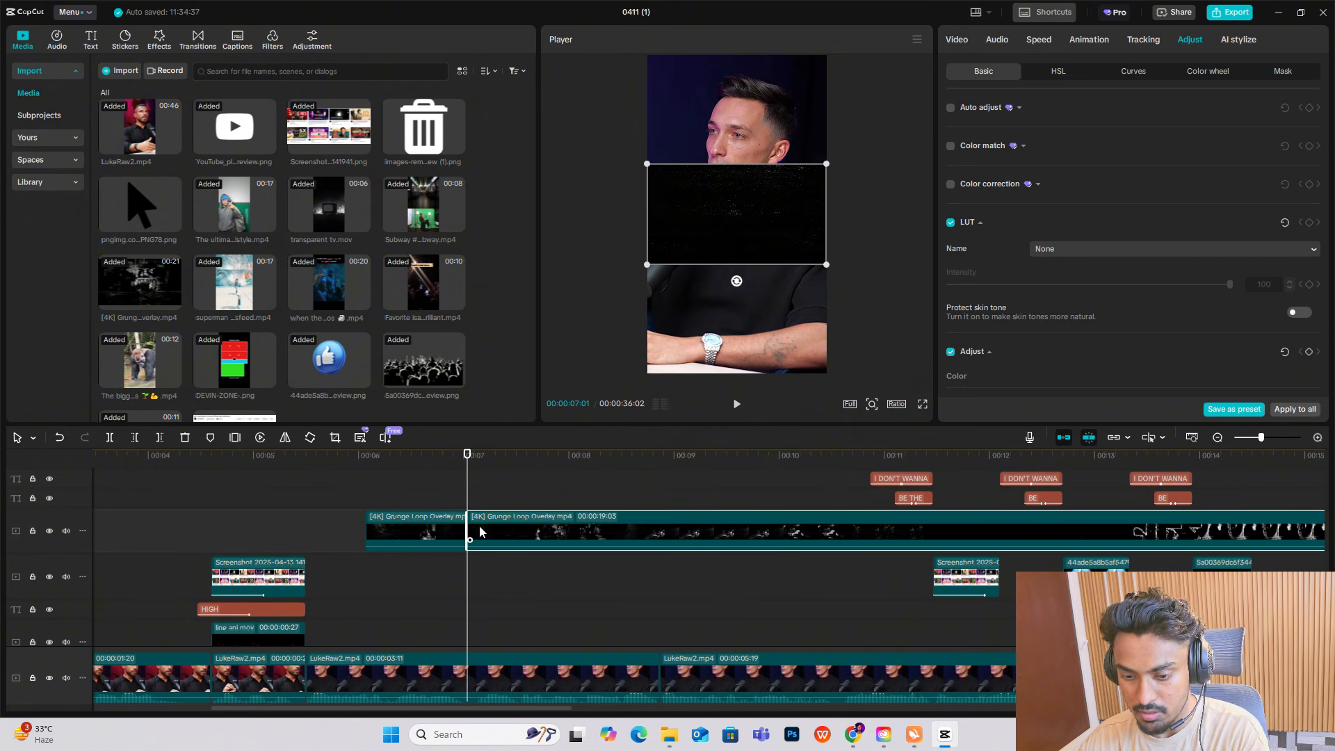
pyautogui.press('Delete')
# Step: Rotate the grunge overlay a quarter turn to vertical and enlarge it to fill the whole frame
pyautogui.click(432, 523)
pyautogui.click(401, 498)
pyautogui.click(410, 517)
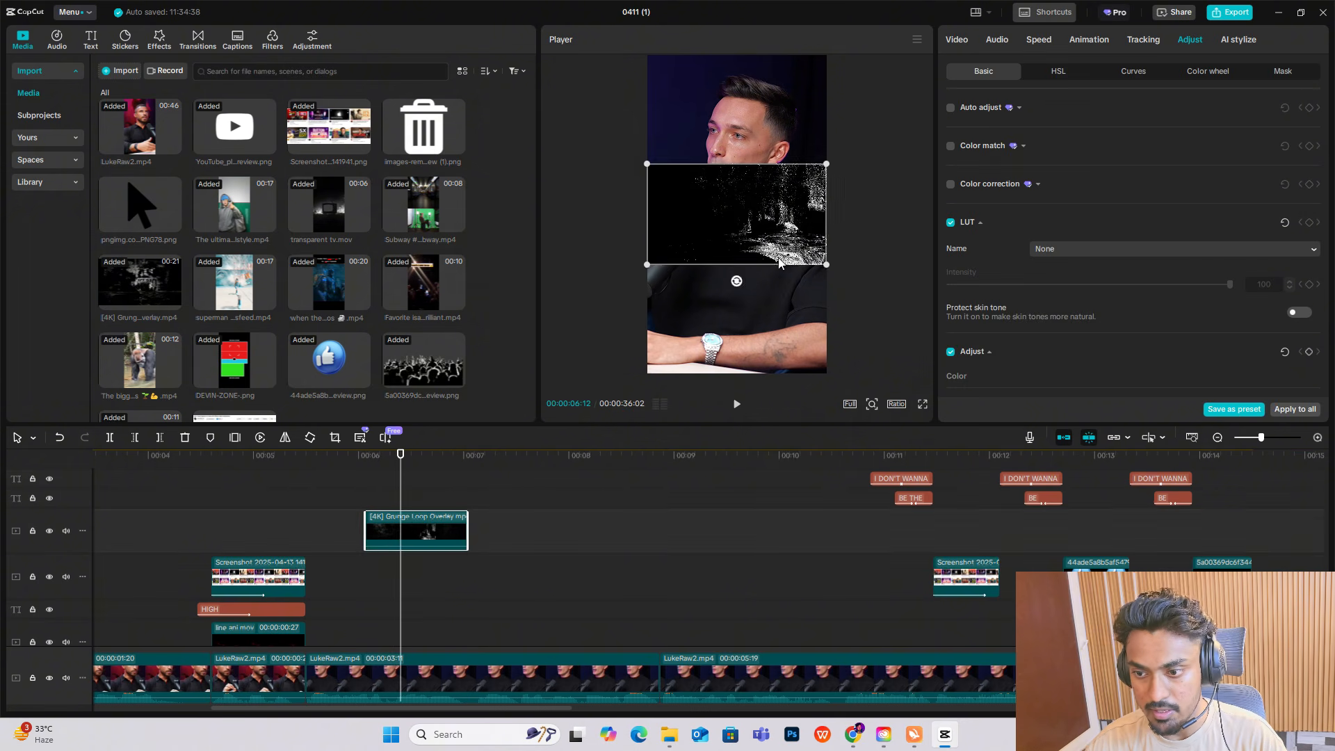
pyautogui.moveTo(735, 276); pyautogui.dragTo(669, 214)
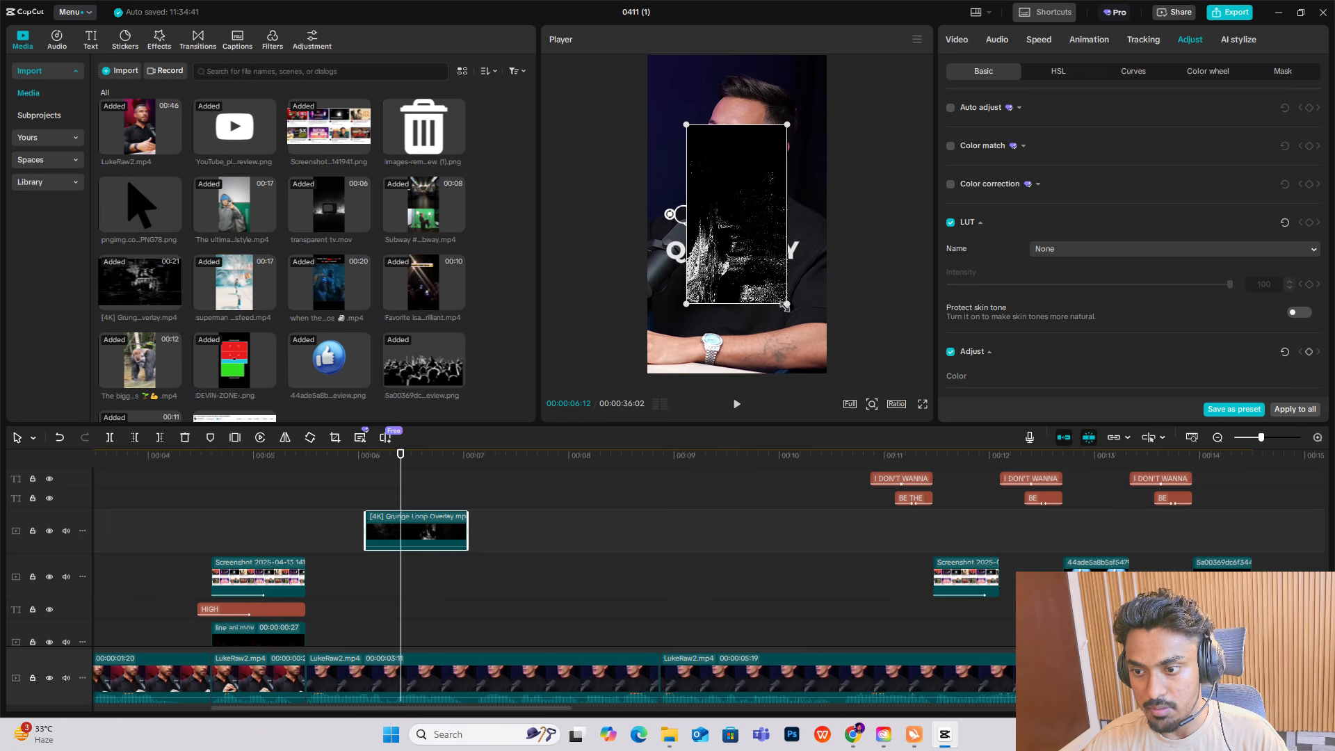
pyautogui.moveTo(785, 306); pyautogui.dragTo(875, 387)
# Step: Place the tilted thumbnail screenshot clip from the "HIGH QUALITY" scene at about 00:00:06, aligned with the grunge overlay's start
pyautogui.scroll(-2, 428, 490)
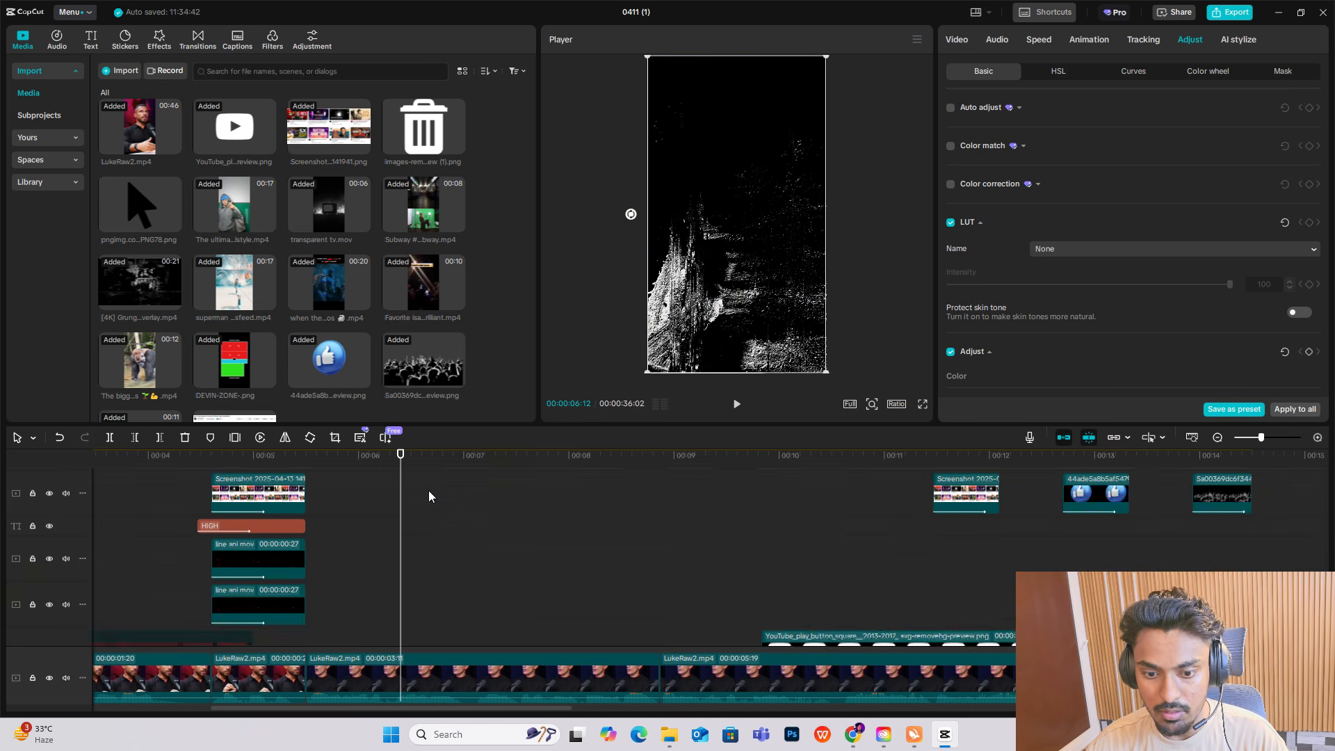
pyautogui.scroll(5, 428, 490)
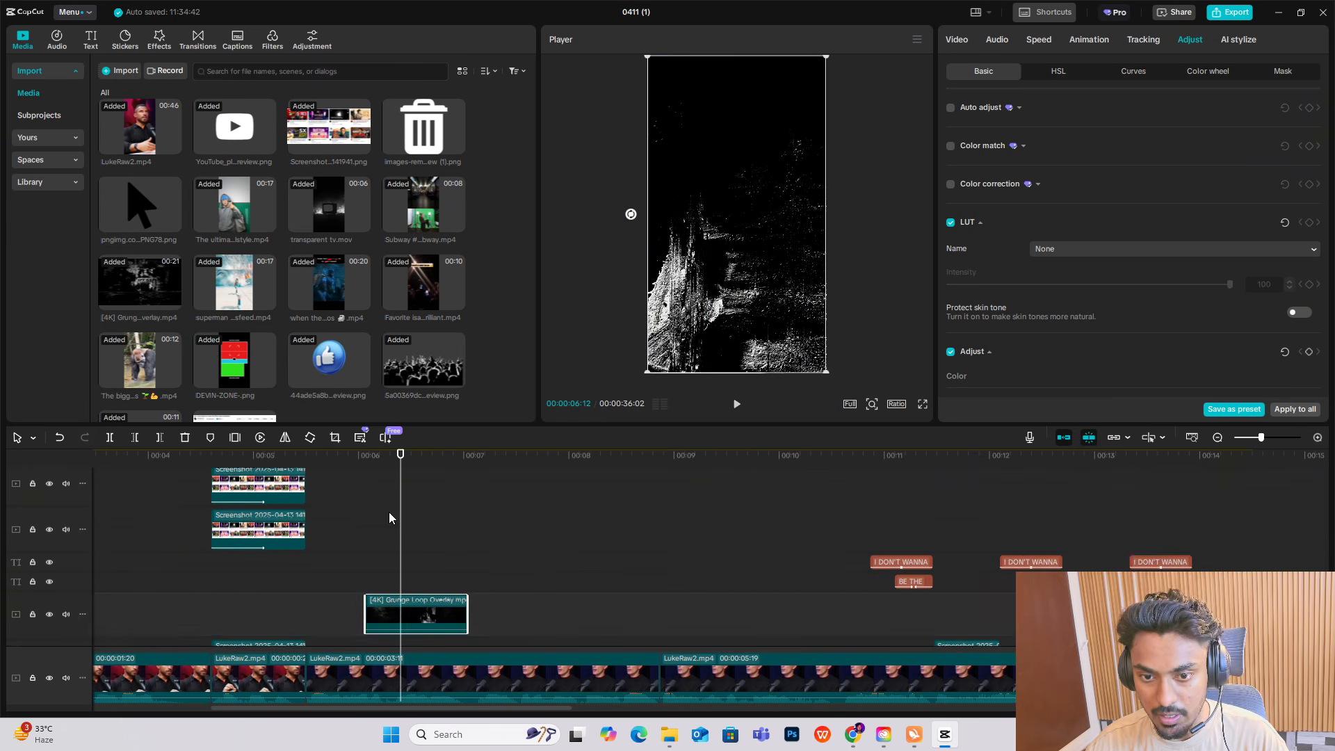
pyautogui.scroll(-3, 389, 517)
pyautogui.scroll(4, 271, 518)
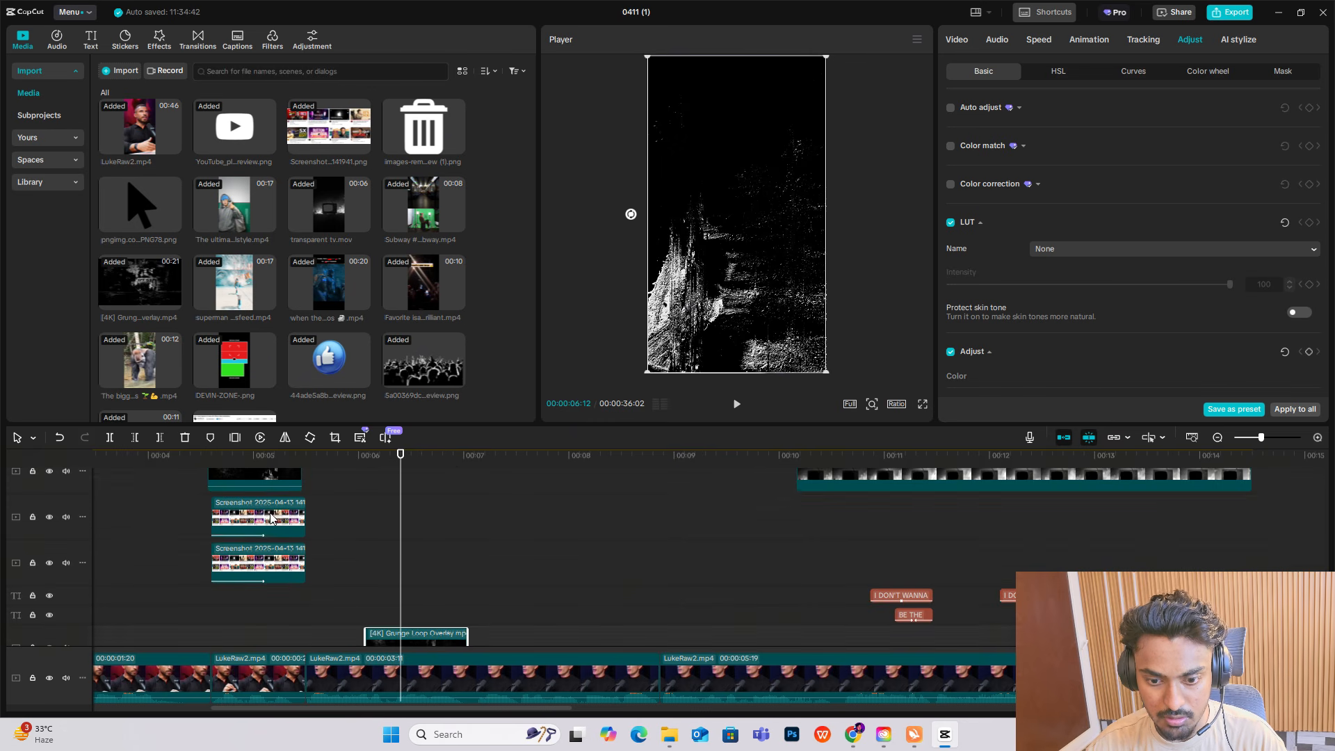
pyautogui.click(271, 519)
pyautogui.moveTo(269, 522); pyautogui.dragTo(420, 598)
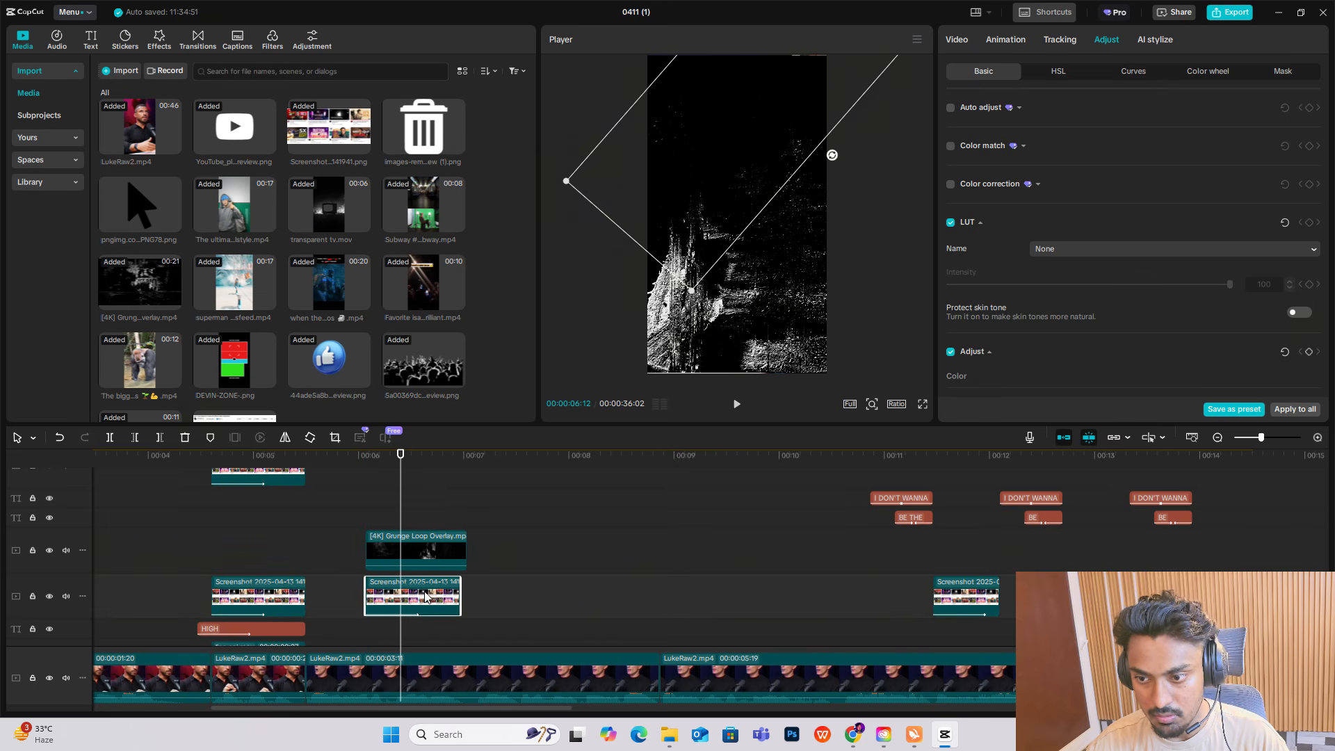
# Step: Put the screenshot clip on the track above the grunge overlay, then bring its image near the frame's centre and reduce its tilt
pyautogui.moveTo(763, 313); pyautogui.dragTo(763, 308)
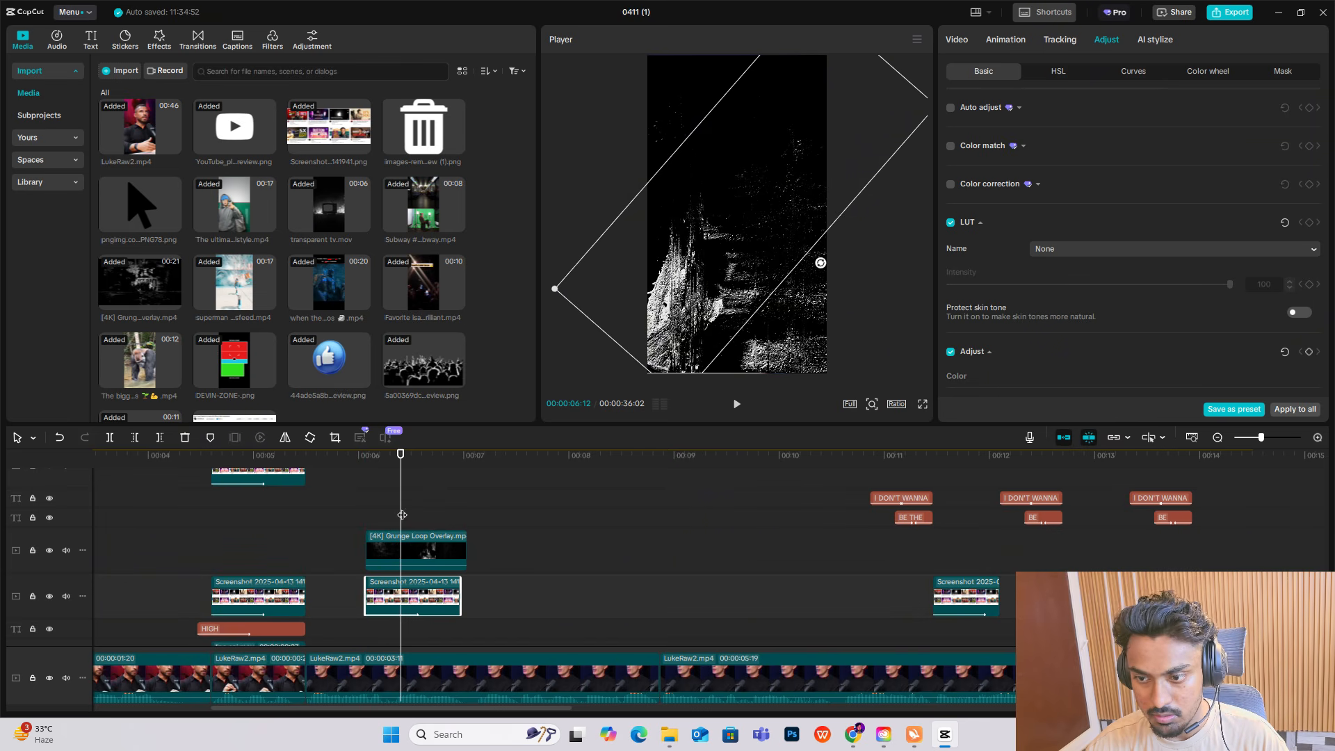
pyautogui.moveTo(416, 602); pyautogui.dragTo(416, 554)
pyautogui.moveTo(886, 135); pyautogui.dragTo(841, 122)
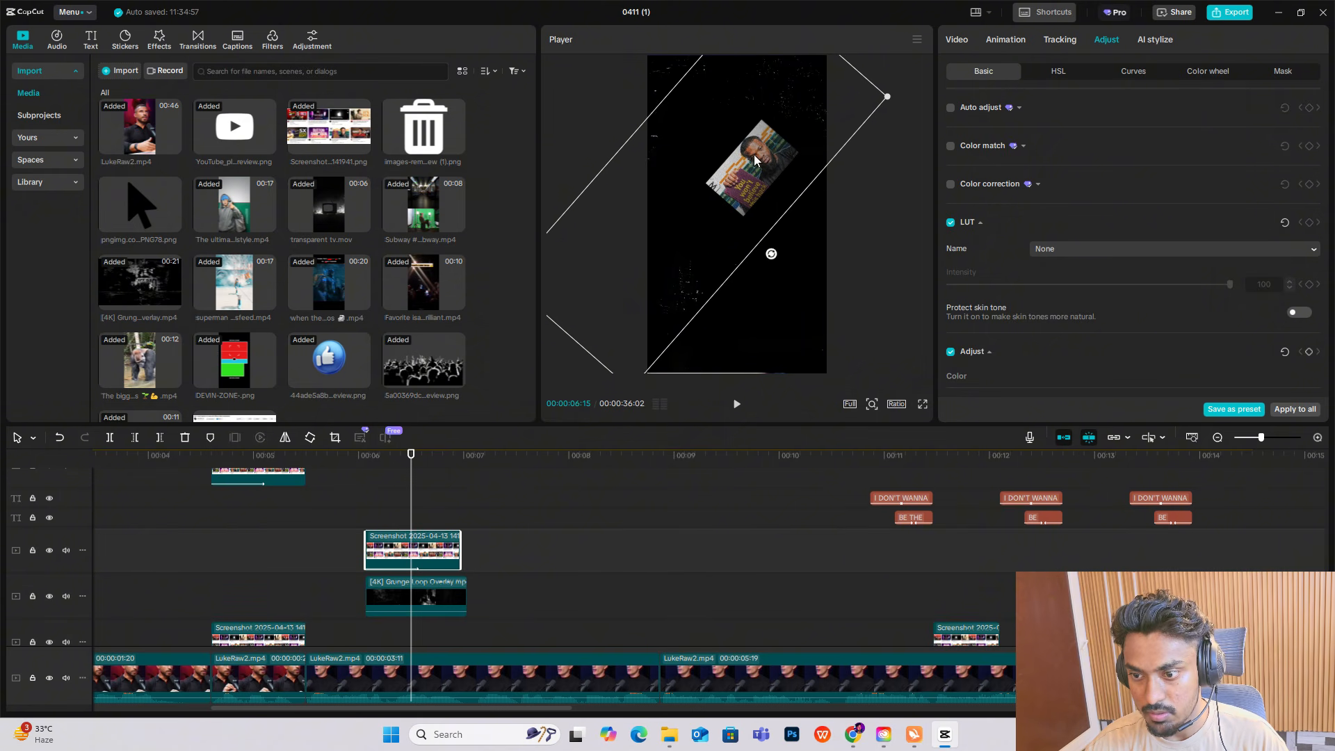
pyautogui.moveTo(770, 253); pyautogui.dragTo(748, 270)
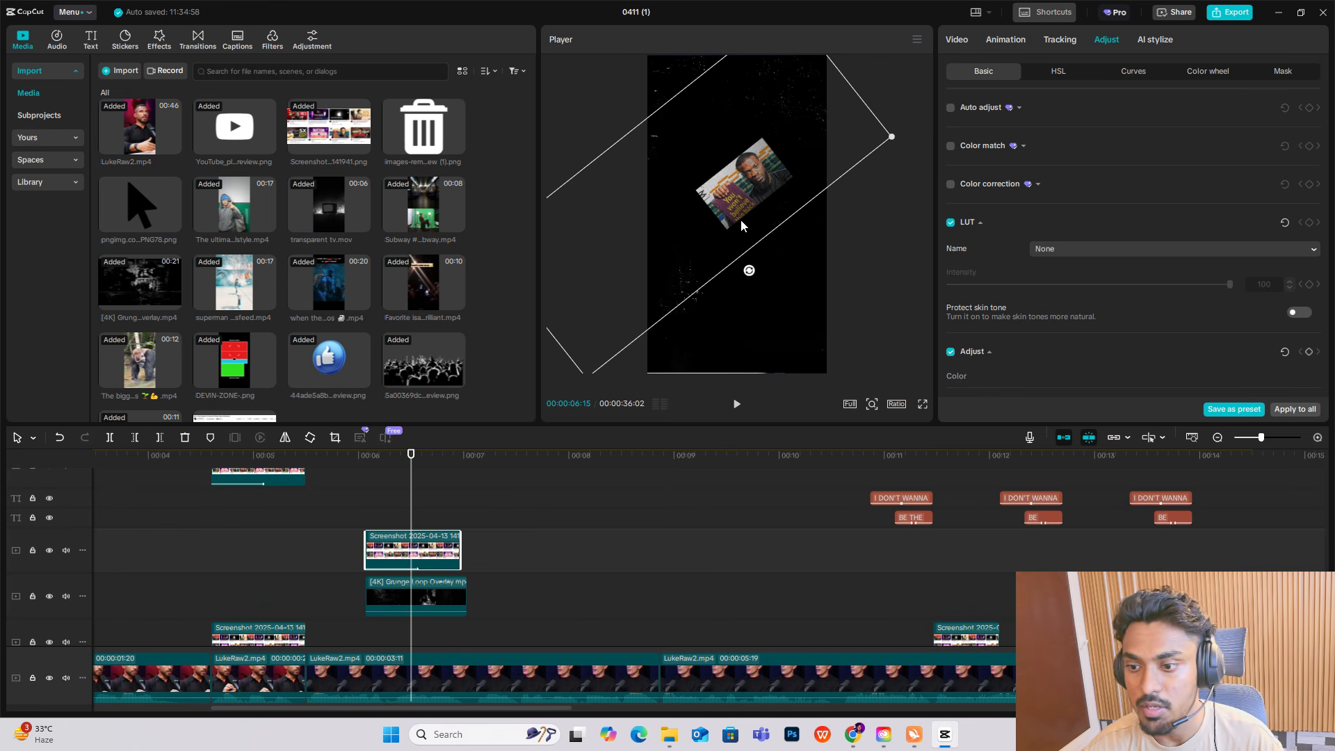
# Step: Tilt the thumbnail of the screenshot clip at 00:00:06 more steeply and move it to the frame's upper-right corner
pyautogui.moveTo(750, 264); pyautogui.dragTo(799, 144)
pyautogui.scroll(-10, 1154, 163)
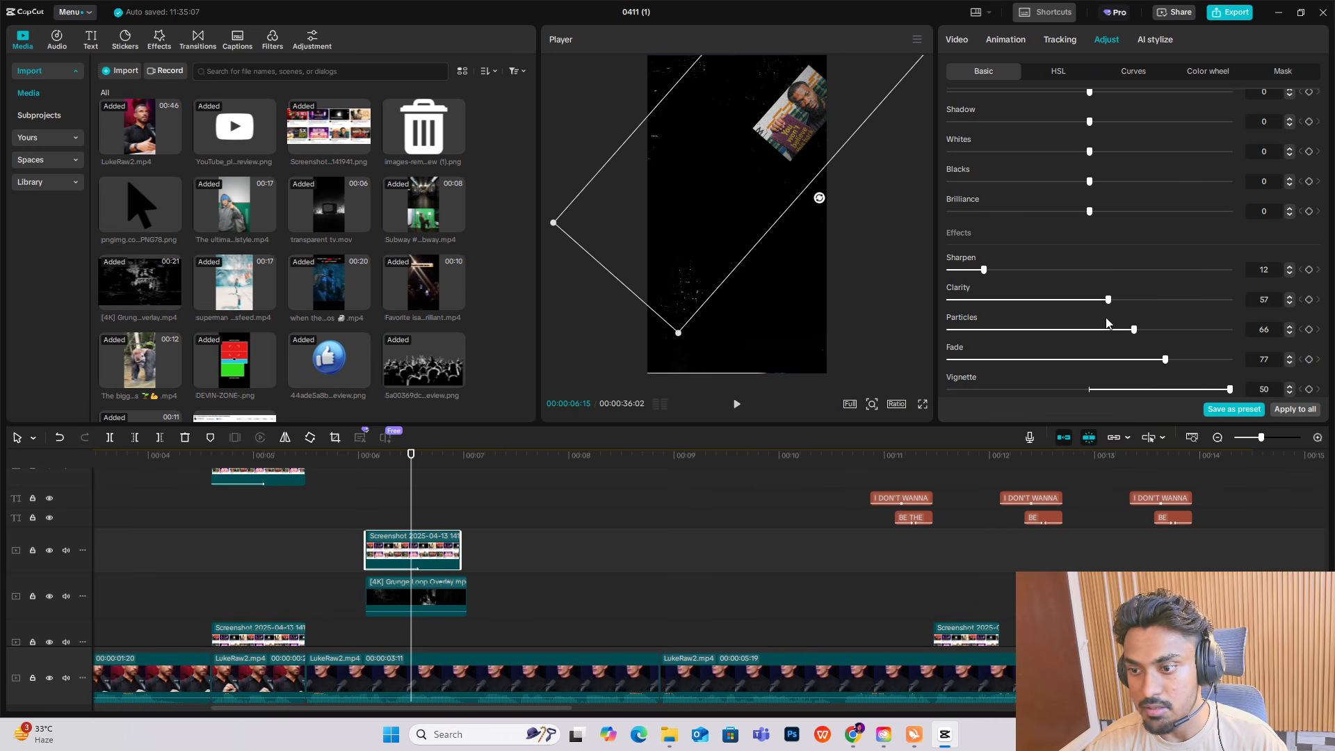
pyautogui.click(433, 562)
pyautogui.click(173, 514)
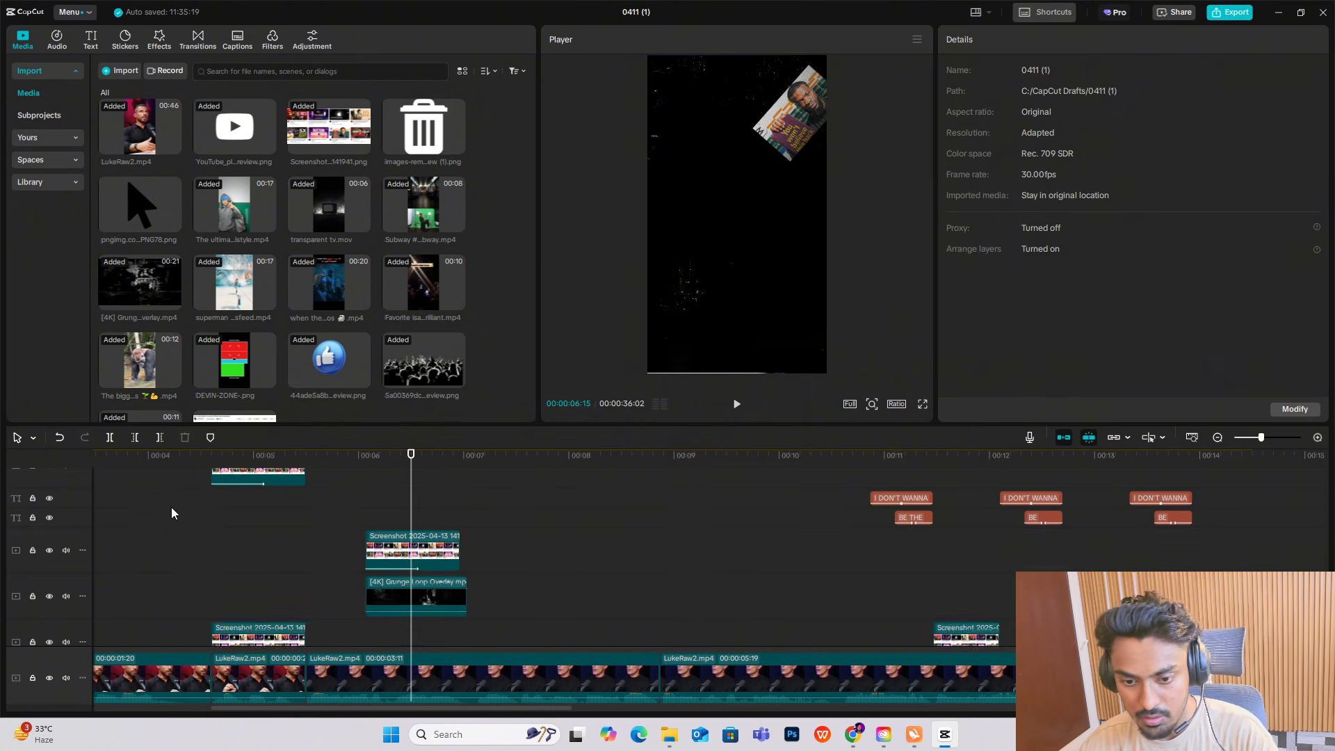
# Step: Copy the lower tilted thumbnail and the straight centre thumbnail clips from the "HIGH QUALITY" scene to 00:00:06, each on its own track
pyautogui.scroll(3, 209, 518)
pyautogui.moveTo(257, 556); pyautogui.dragTo(411, 612)
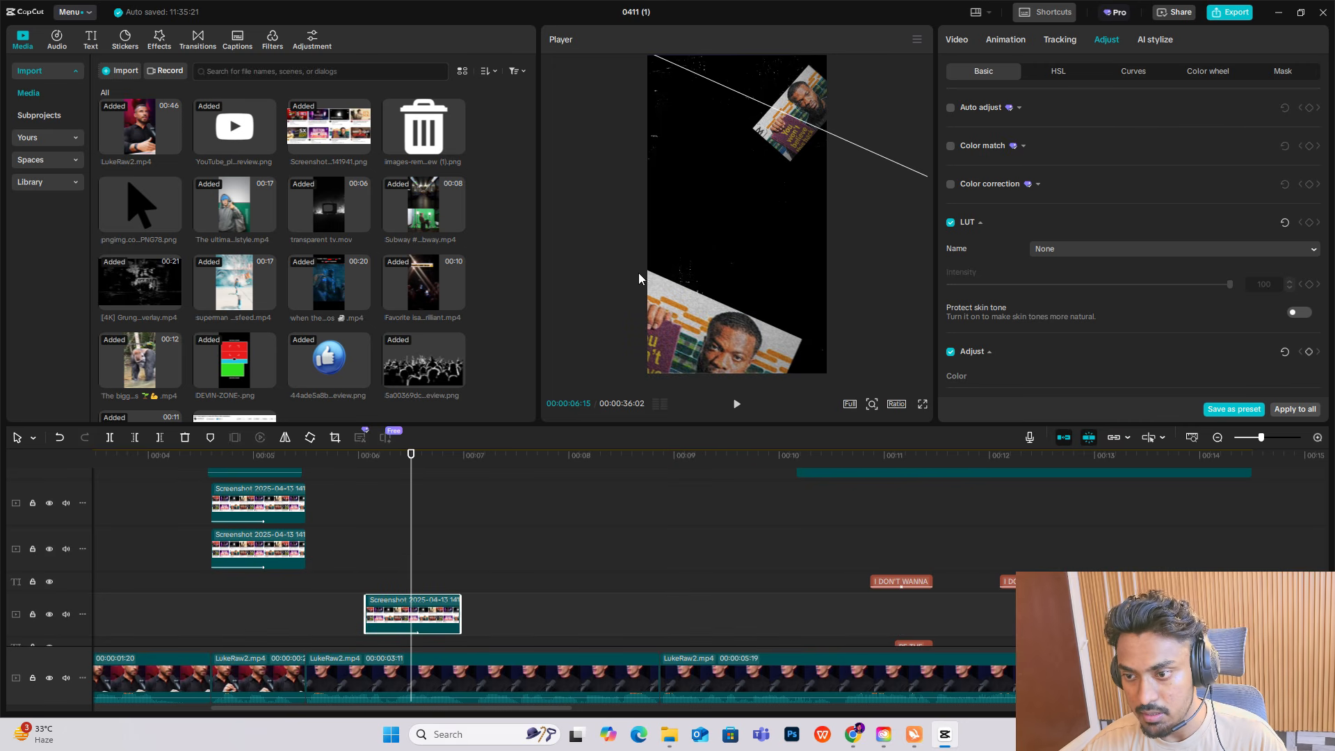
pyautogui.scroll(-4, 324, 594)
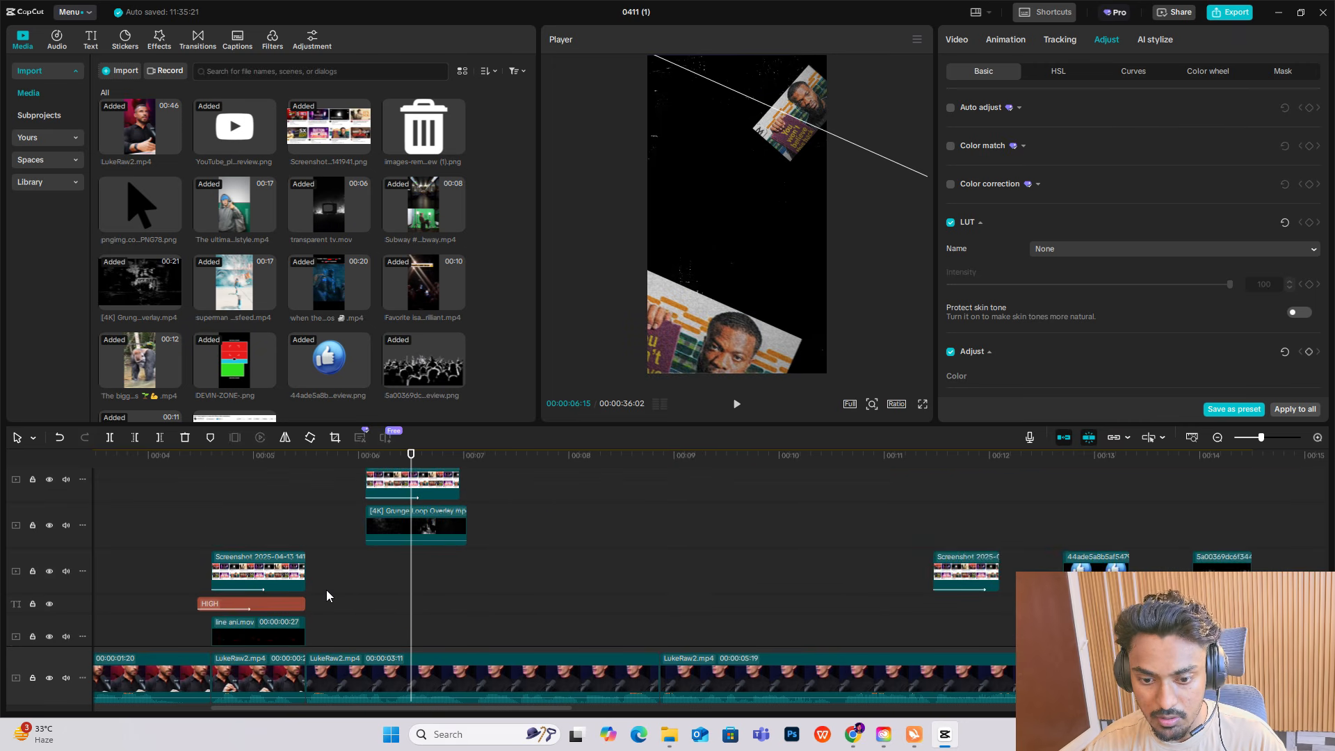
pyautogui.moveTo(413, 449); pyautogui.dragTo(379, 542)
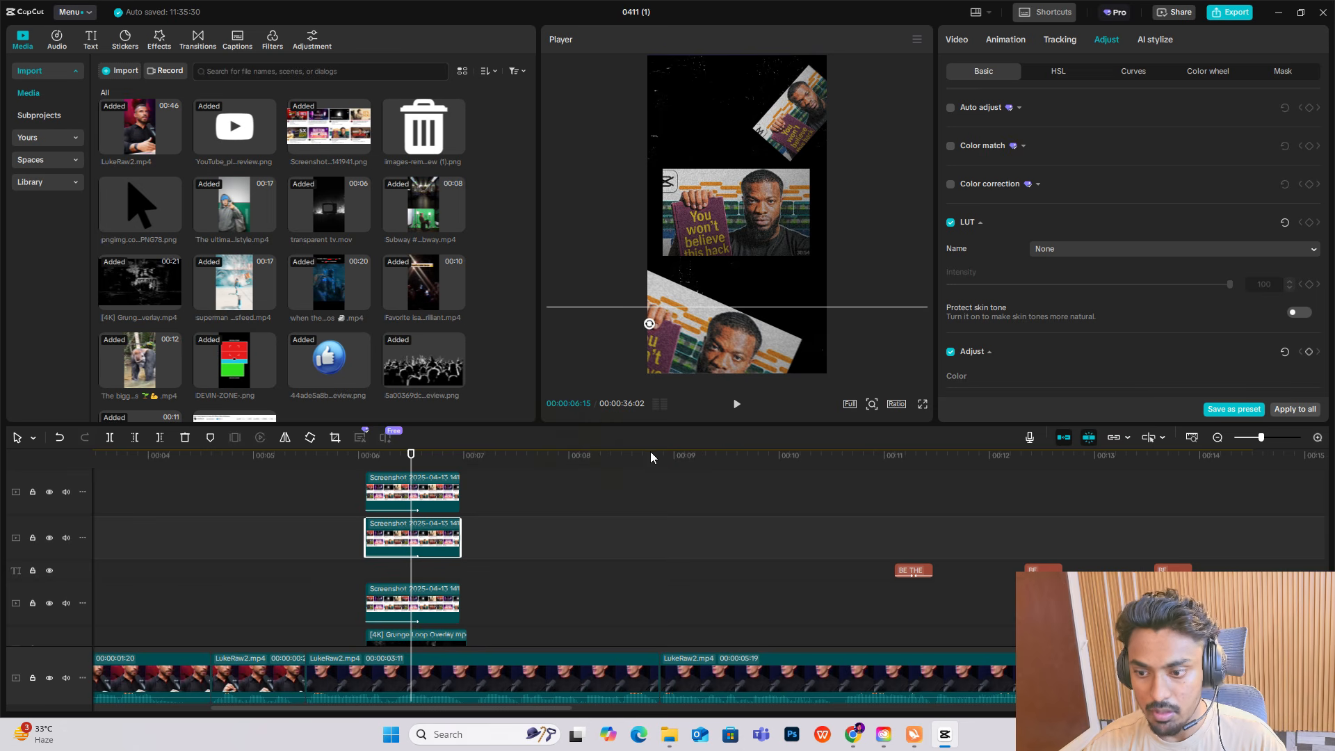
# Step: Copy both line ani.mov clips from the "HIGH QUALITY" scene to 00:00:06, aligned with the screenshot clips, and scrub through the scene
pyautogui.scroll(-3, 379, 561)
pyautogui.scroll(-5, 381, 561)
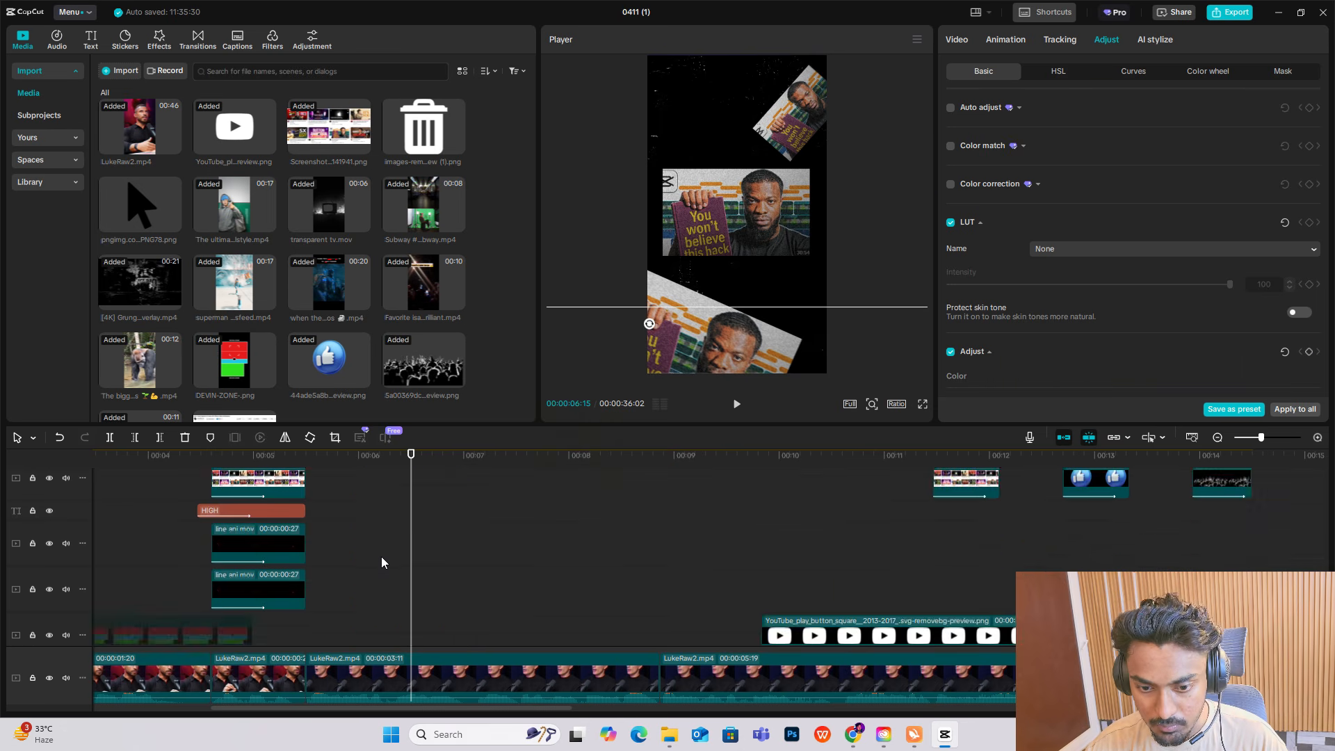
pyautogui.click(279, 523)
pyautogui.keyDown('ctrl'); pyautogui.click(283, 567); pyautogui.keyUp('ctrl')
pyautogui.moveTo(287, 546); pyautogui.dragTo(410, 494)
pyautogui.scroll(-4, 418, 573)
pyautogui.scroll(3, 418, 573)
pyautogui.scroll(3, 418, 569)
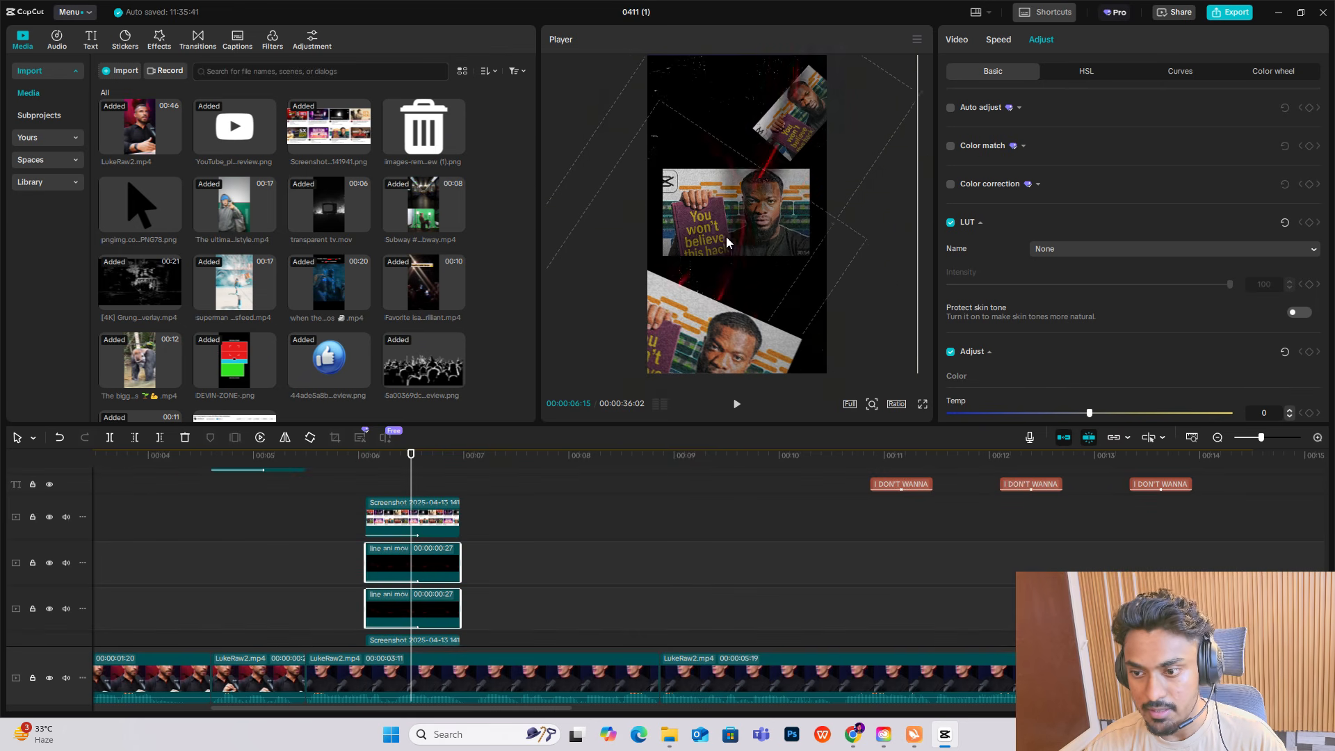
pyautogui.scroll(1, 423, 567)
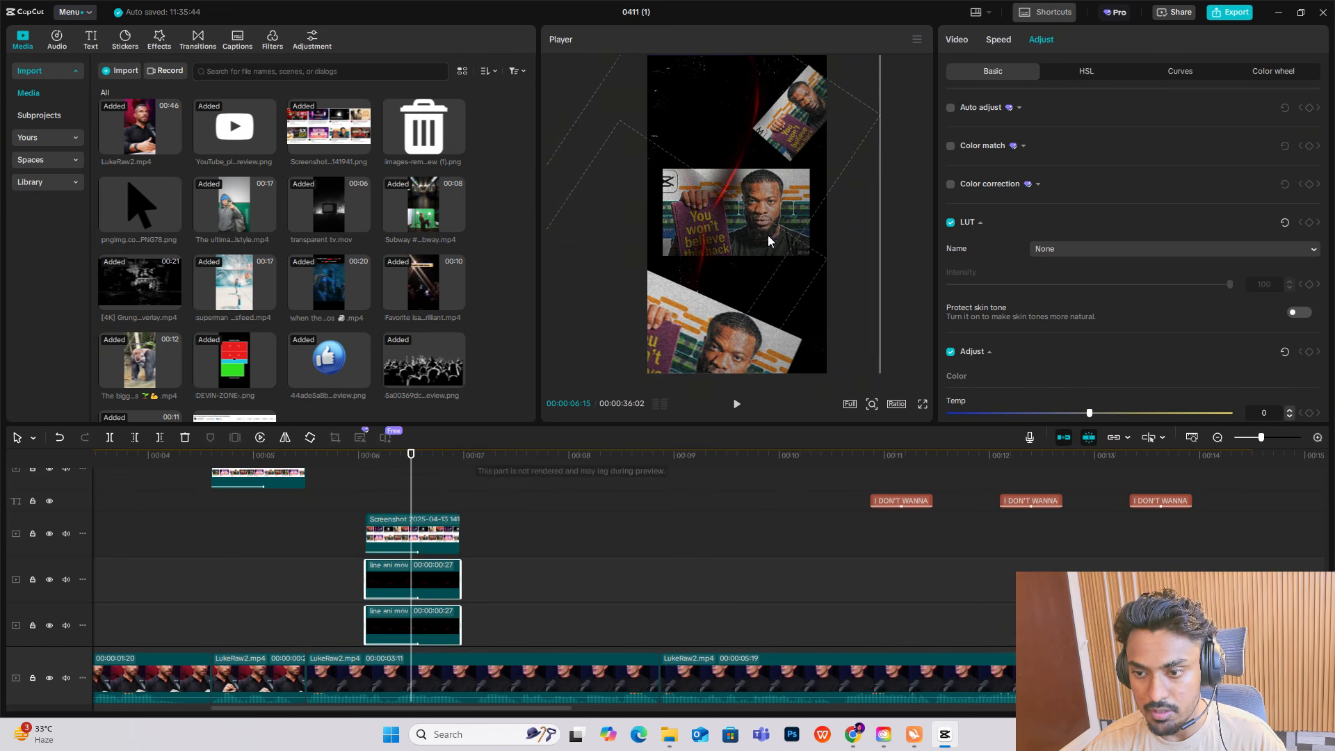
pyautogui.click(387, 487)
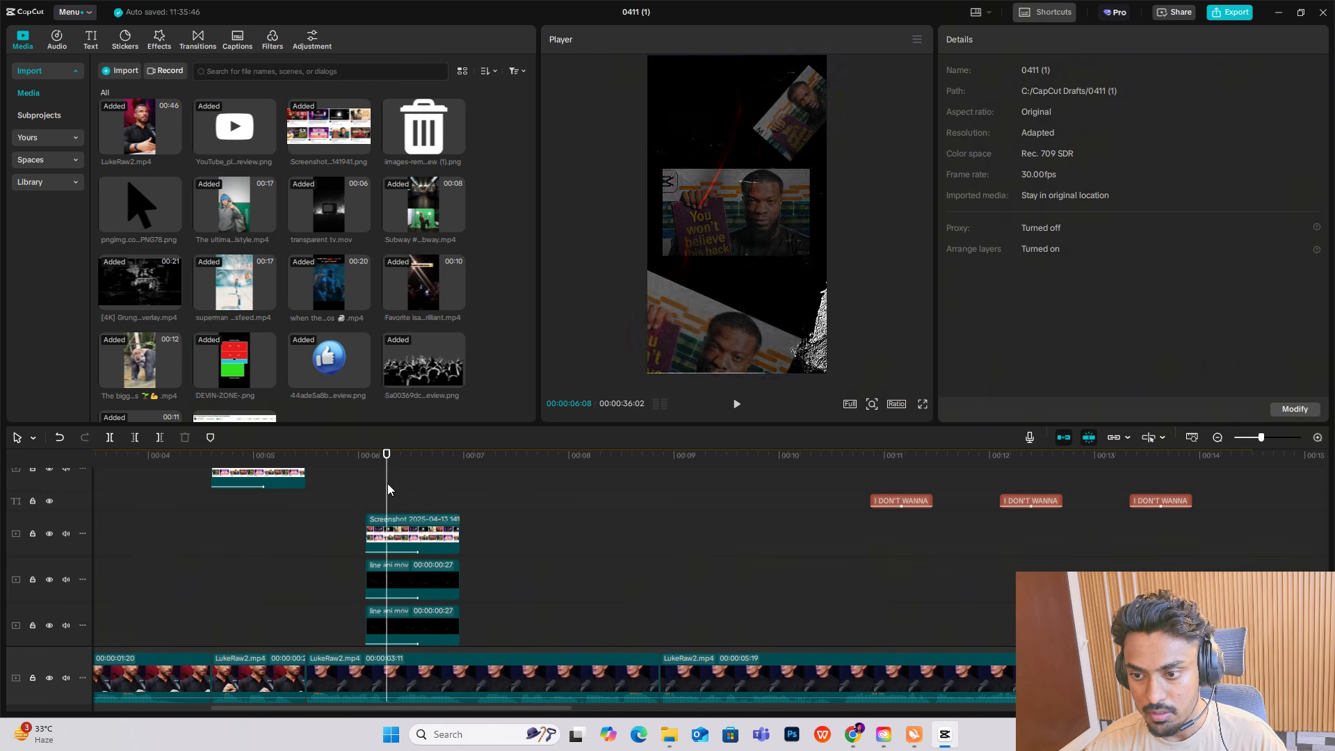
pyautogui.moveTo(387, 489); pyautogui.dragTo(436, 510)
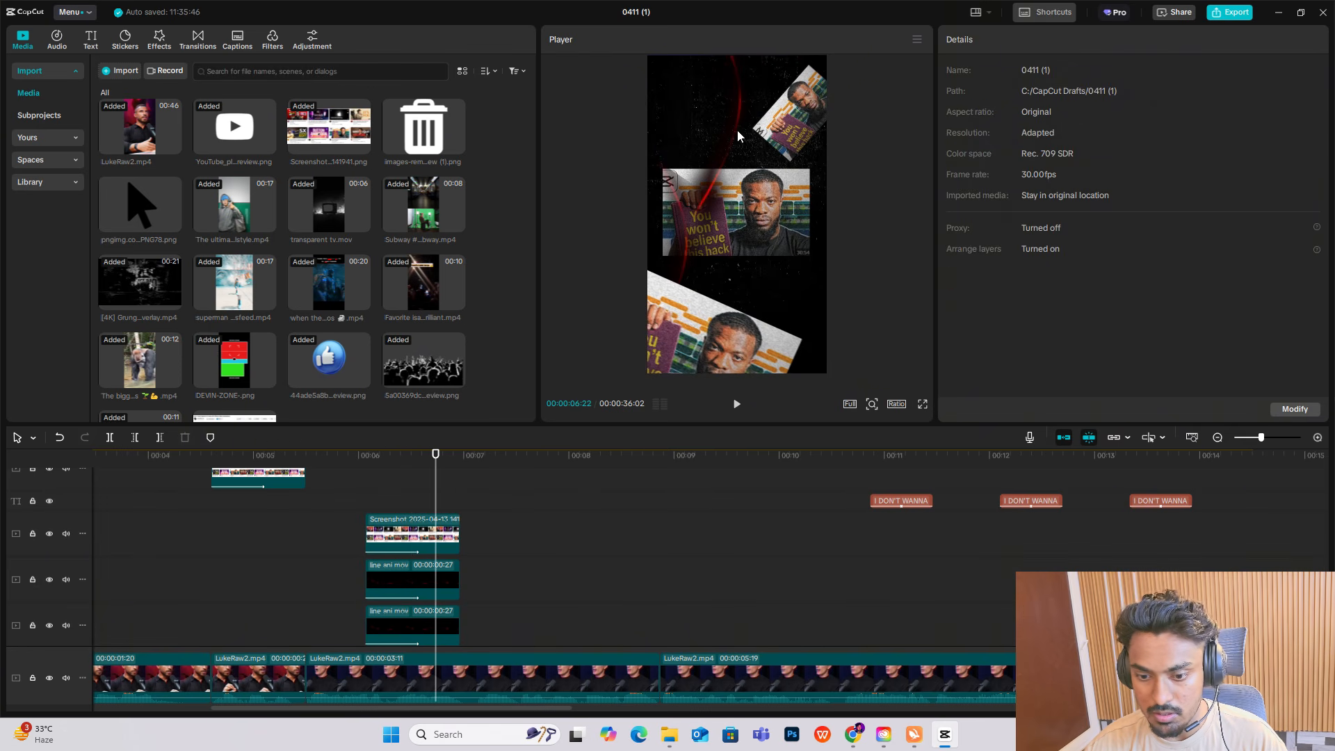
# Step: Move both copied line ani.mov clips to the tracks directly above the grunge overlay and beneath the screenshot clips
pyautogui.click(403, 567)
pyautogui.scroll(-3, 468, 552)
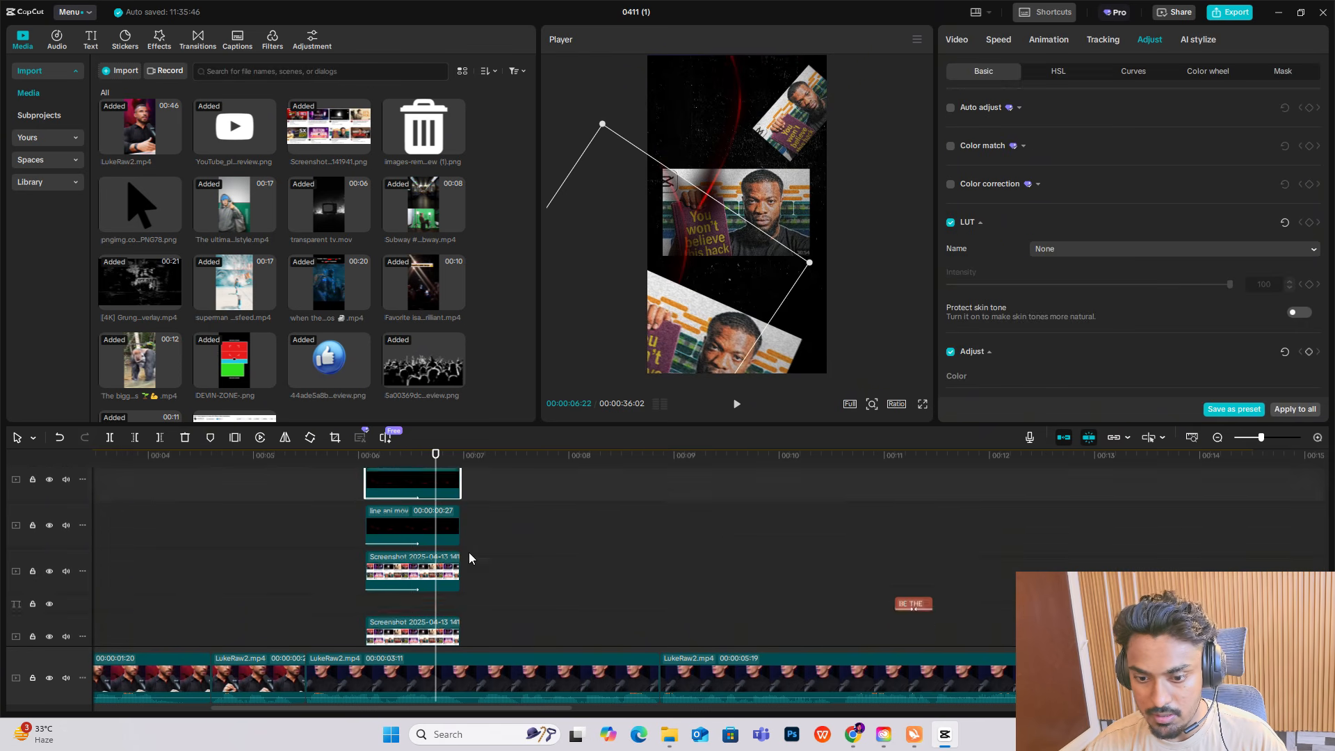
pyautogui.click(445, 526)
pyautogui.moveTo(402, 524); pyautogui.dragTo(404, 618)
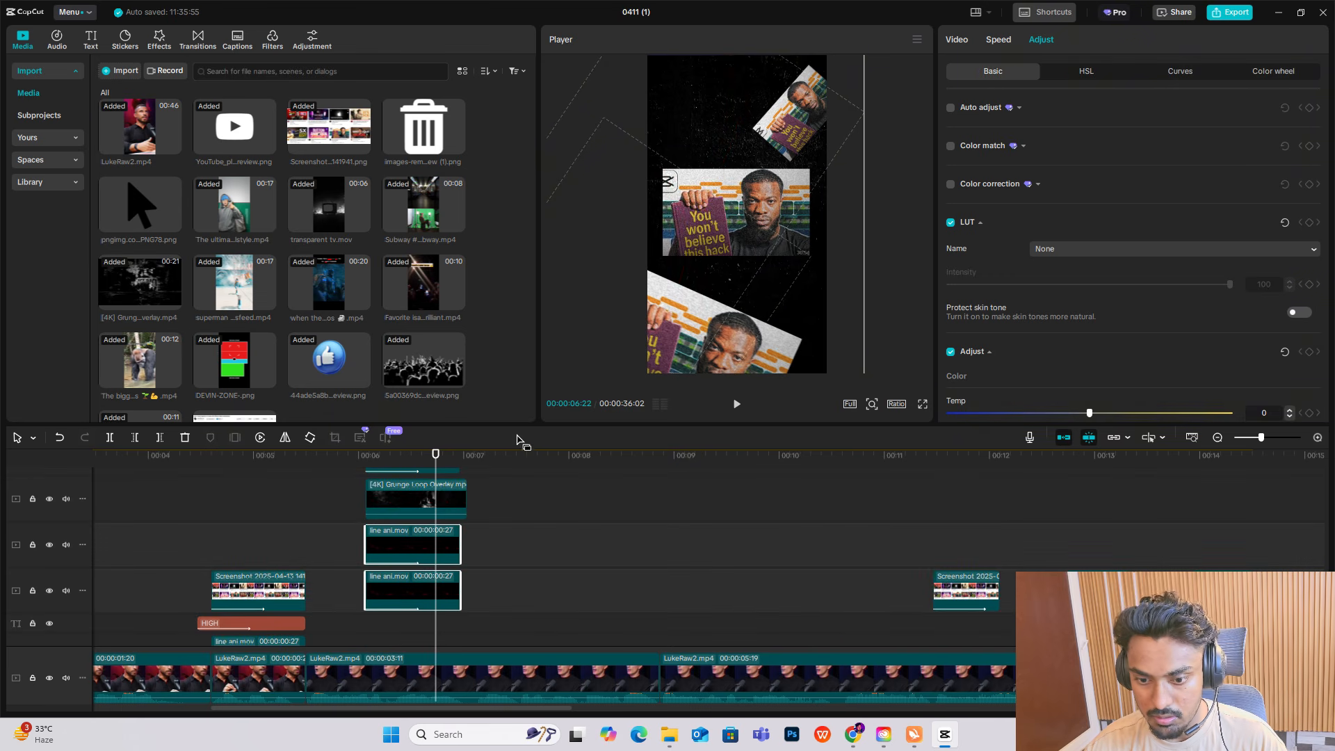
pyautogui.moveTo(426, 551); pyautogui.dragTo(436, 512)
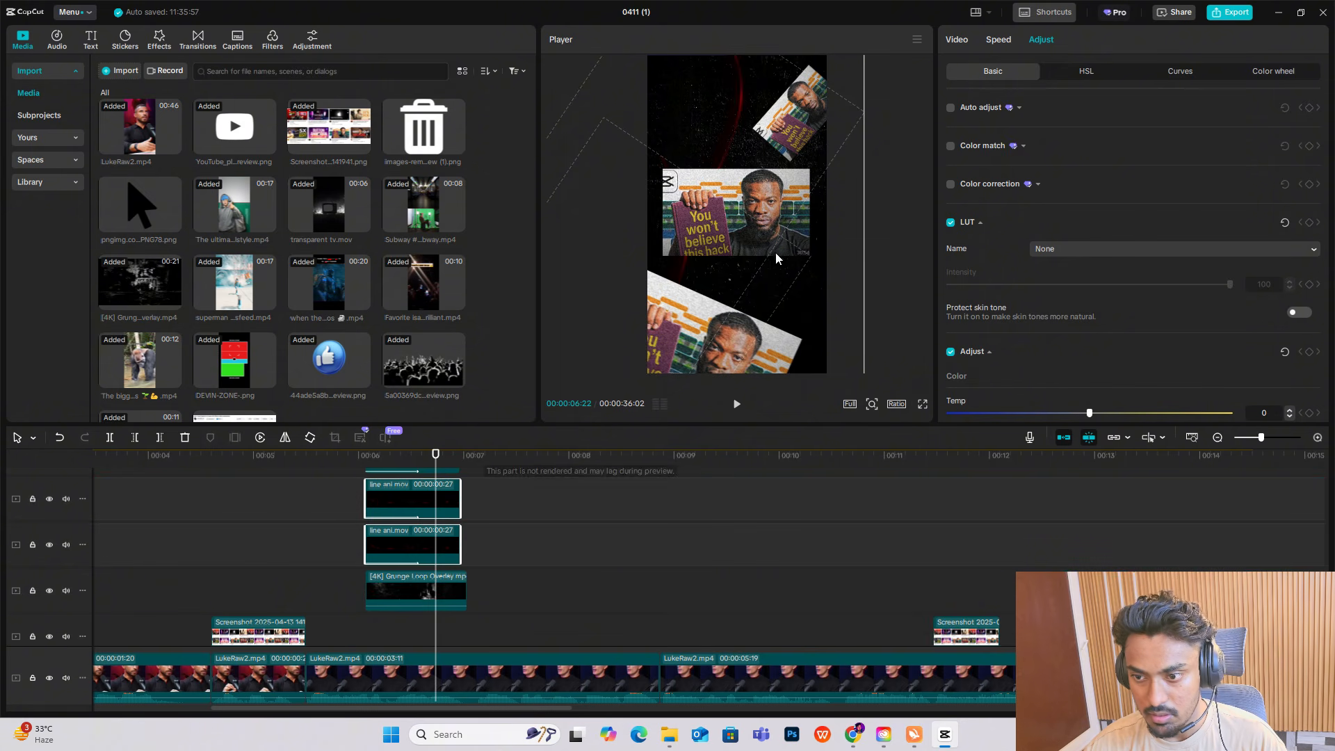
# Step: Shift the two line animations in the frame and rotate the upper one so its red line crosses between the centre and lower thumbnails
pyautogui.moveTo(747, 214); pyautogui.dragTo(771, 229)
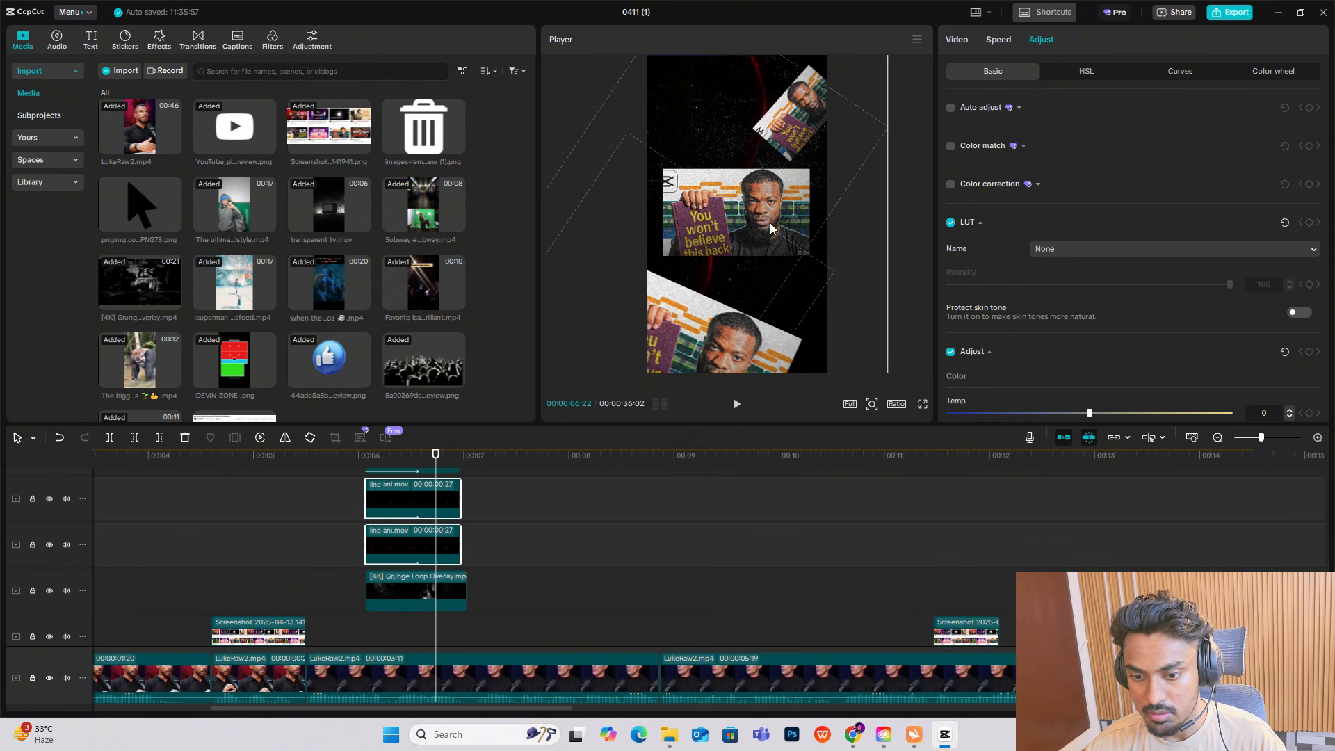
pyautogui.click(437, 502)
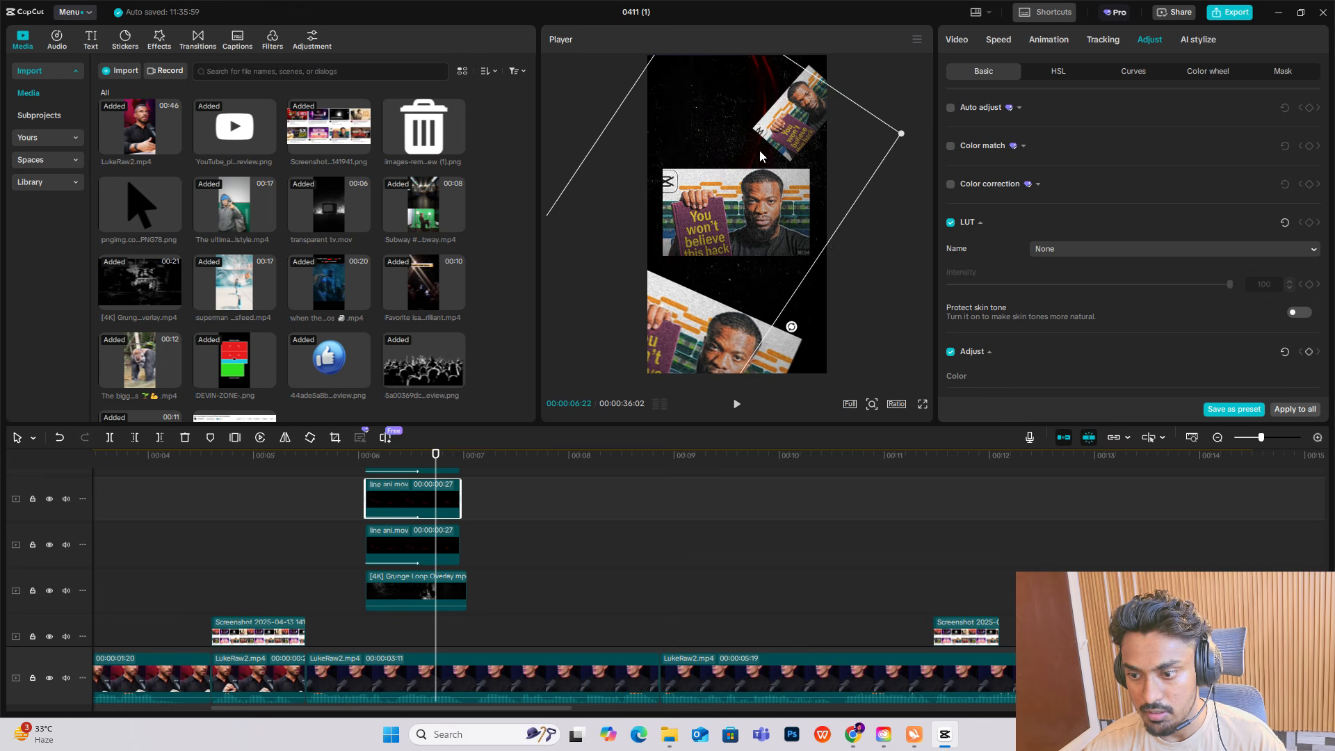
pyautogui.moveTo(790, 327); pyautogui.dragTo(762, 310)
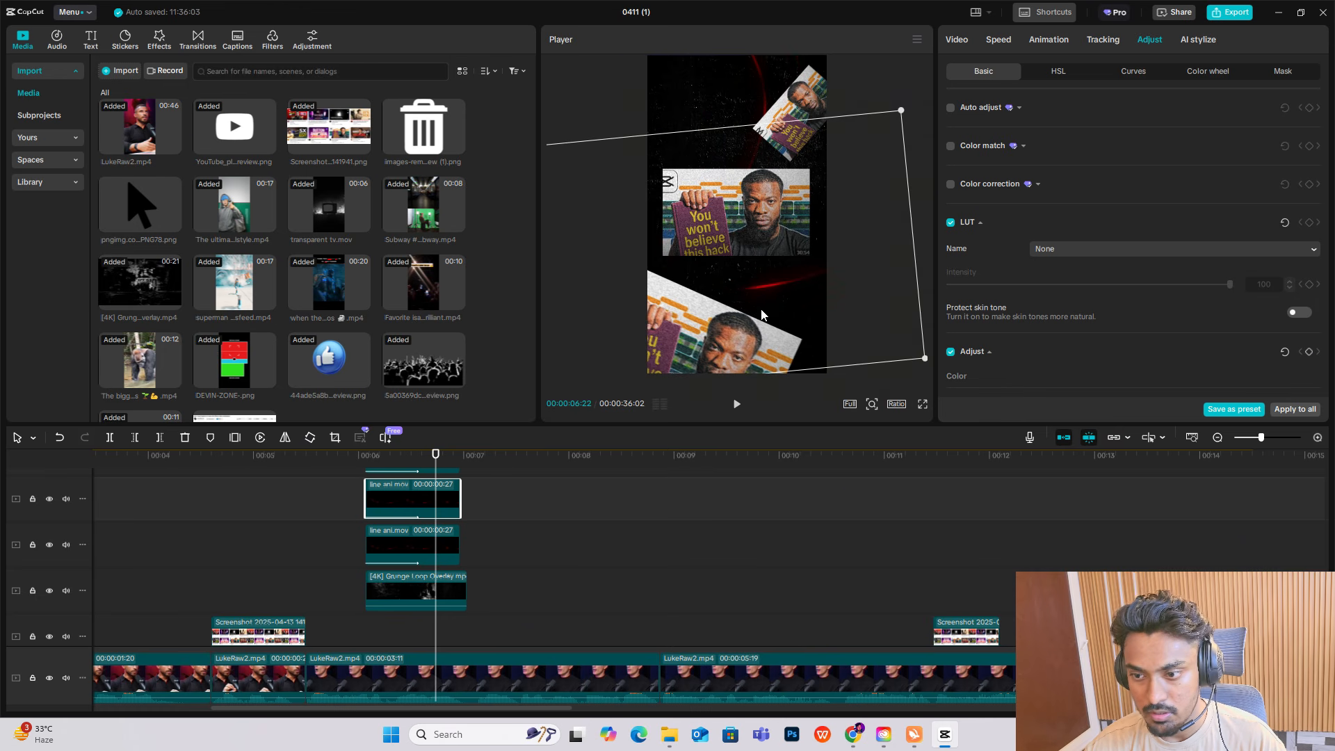
pyautogui.click(354, 501)
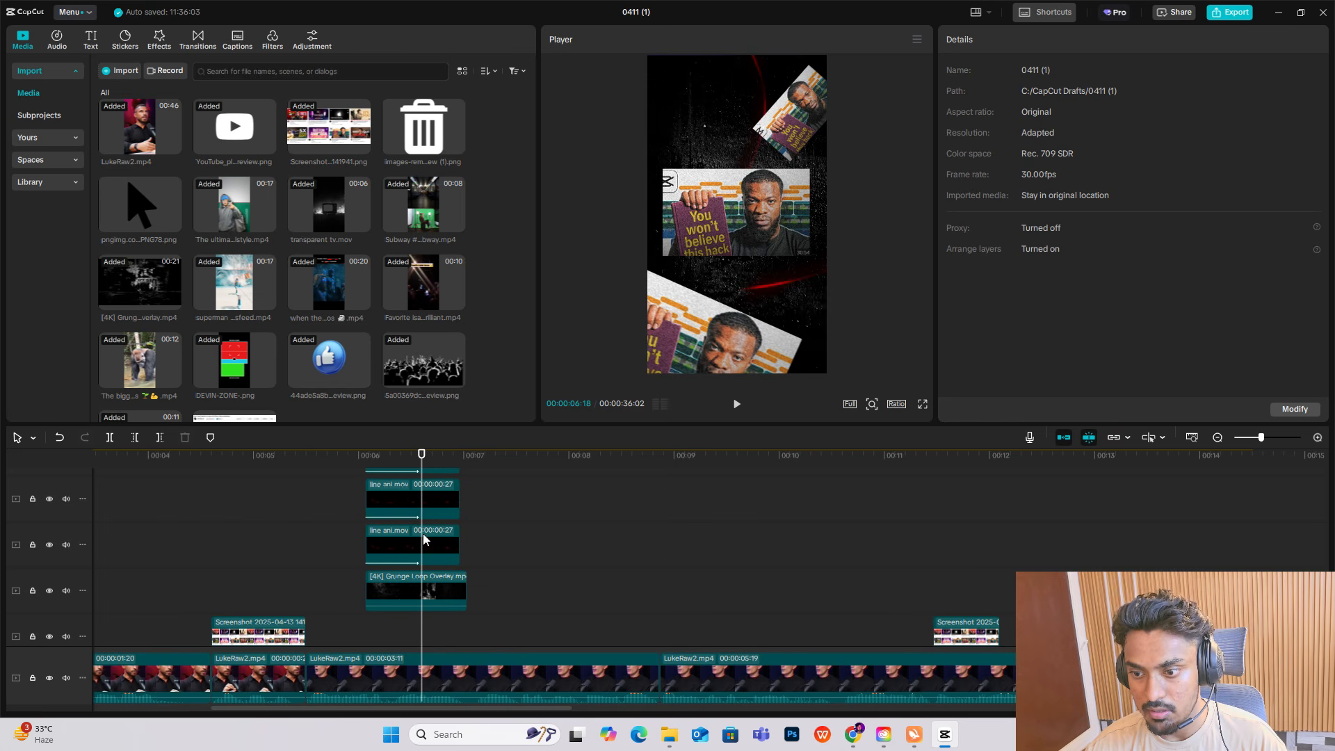
# Step: Copy the Hazy effect from the "HIGH QUALITY" scene to about 00:00:06 so that it covers the new thumbnail scene
pyautogui.scroll(-3, 329, 597)
pyautogui.scroll(10, 378, 587)
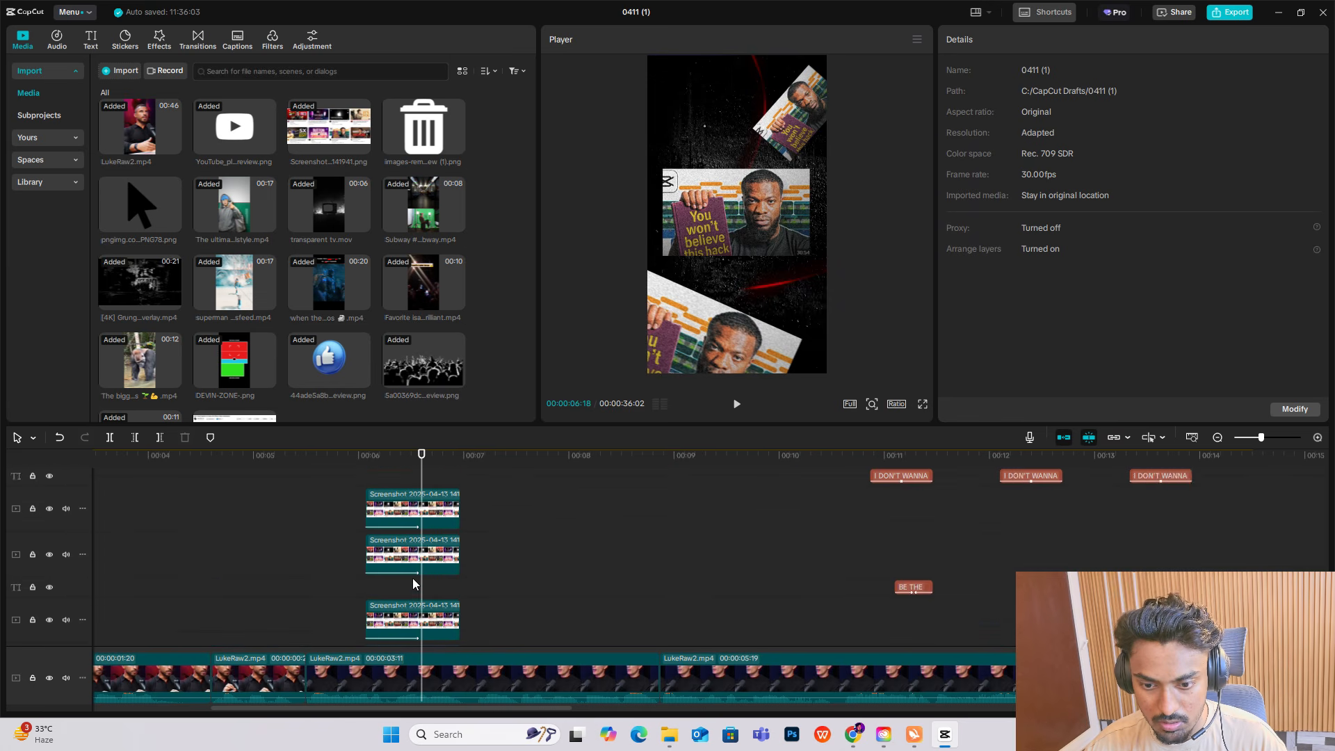
pyautogui.scroll(3, 413, 582)
pyautogui.moveTo(273, 486); pyautogui.dragTo(412, 520)
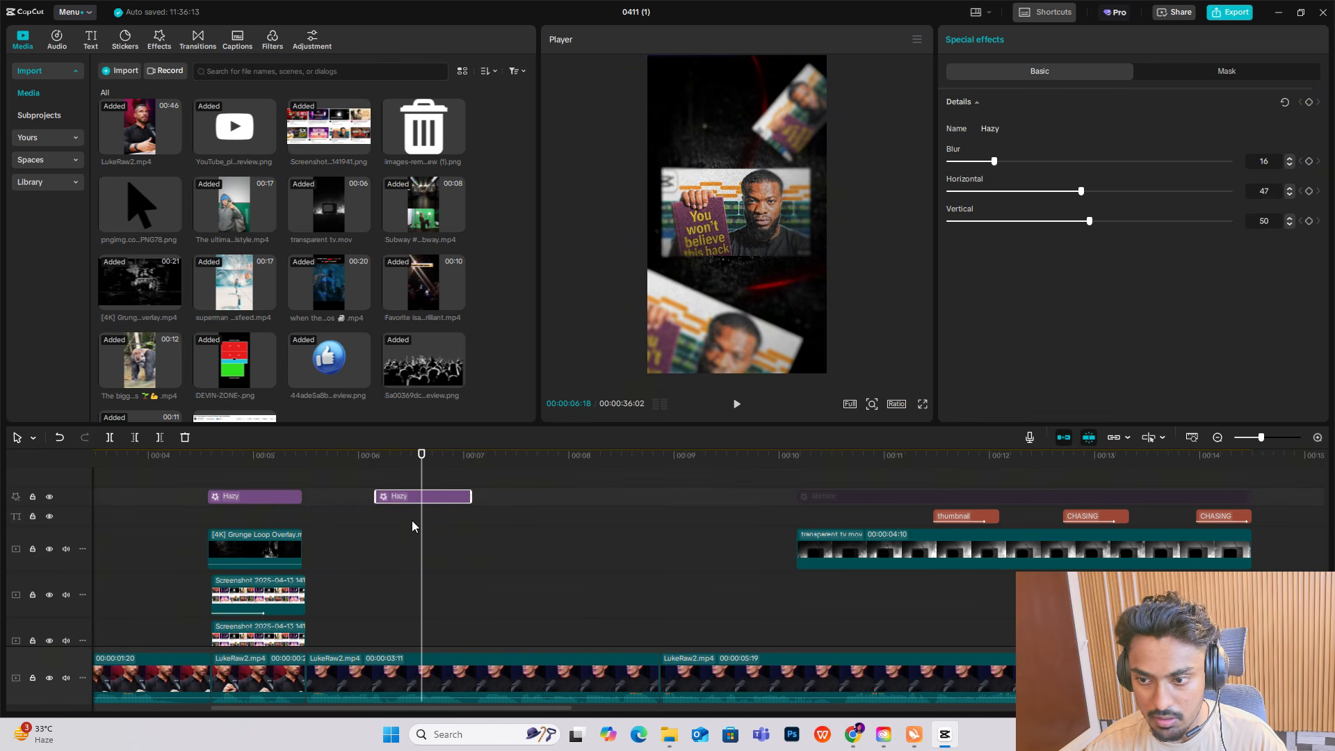
pyautogui.scroll(-2, 412, 521)
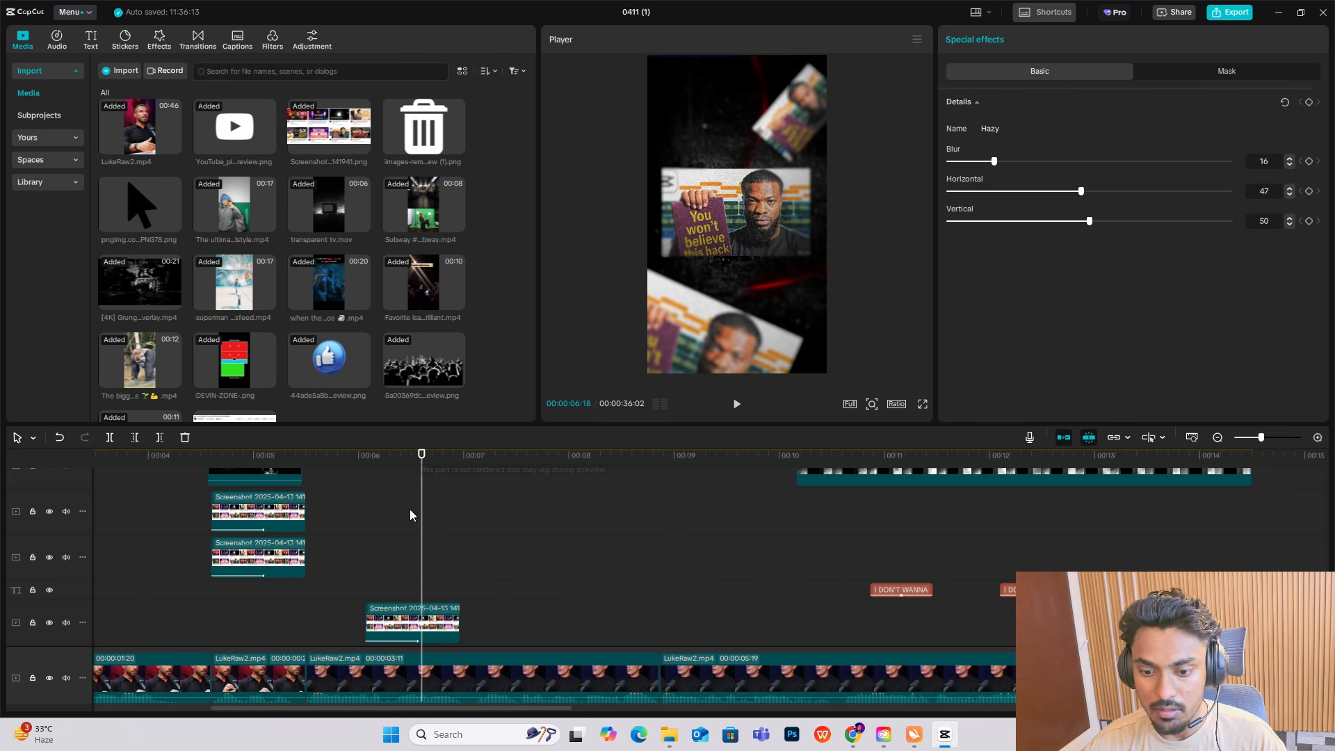
pyautogui.moveTo(361, 553); pyautogui.dragTo(436, 579)
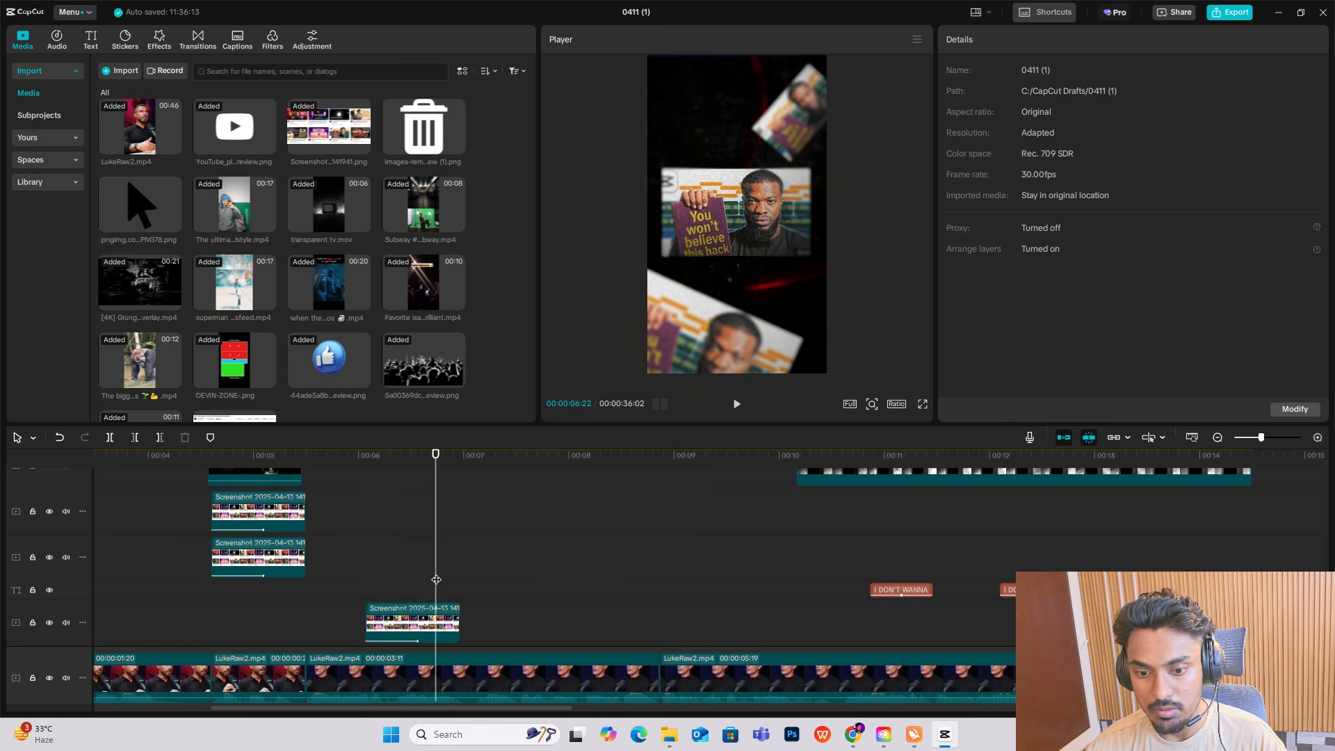
pyautogui.moveTo(222, 606); pyautogui.dragTo(436, 629)
pyautogui.scroll(5, 470, 621)
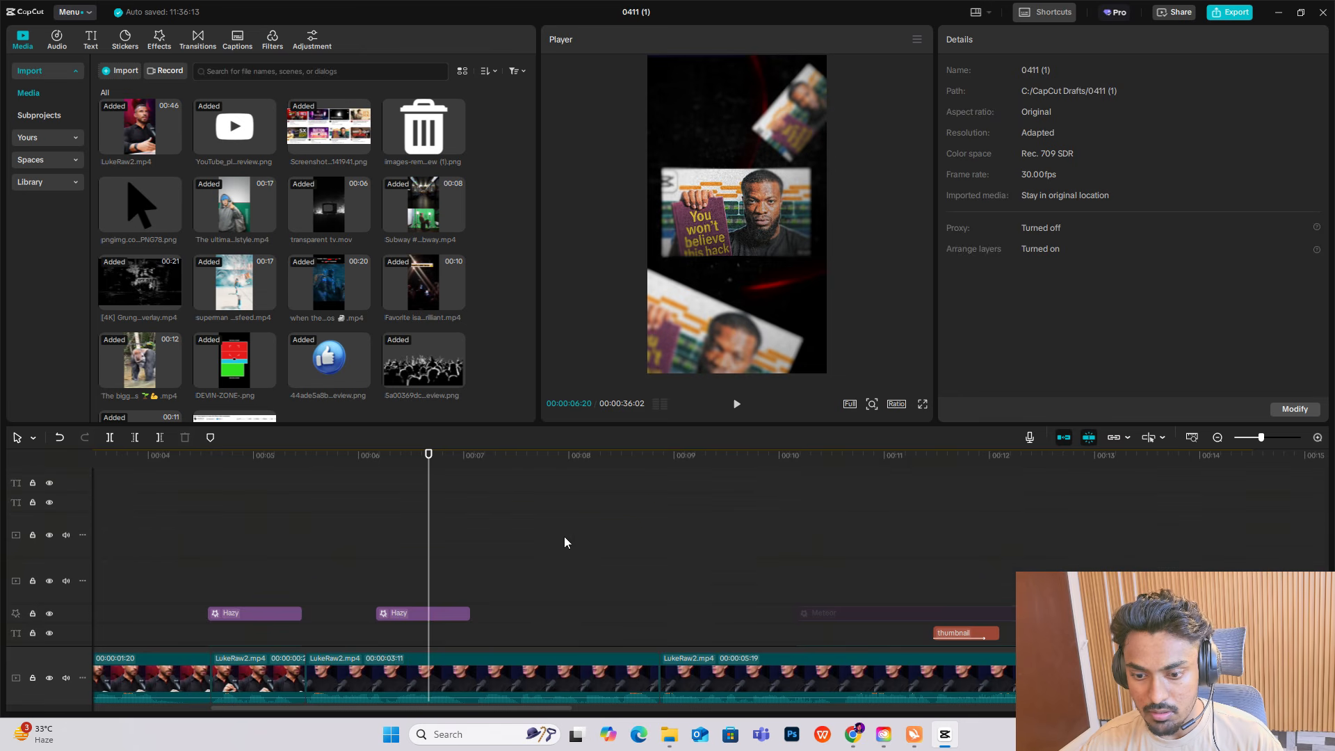
pyautogui.moveTo(562, 537); pyautogui.dragTo(397, 702)
pyautogui.moveTo(397, 750); pyautogui.dragTo(375, 614)
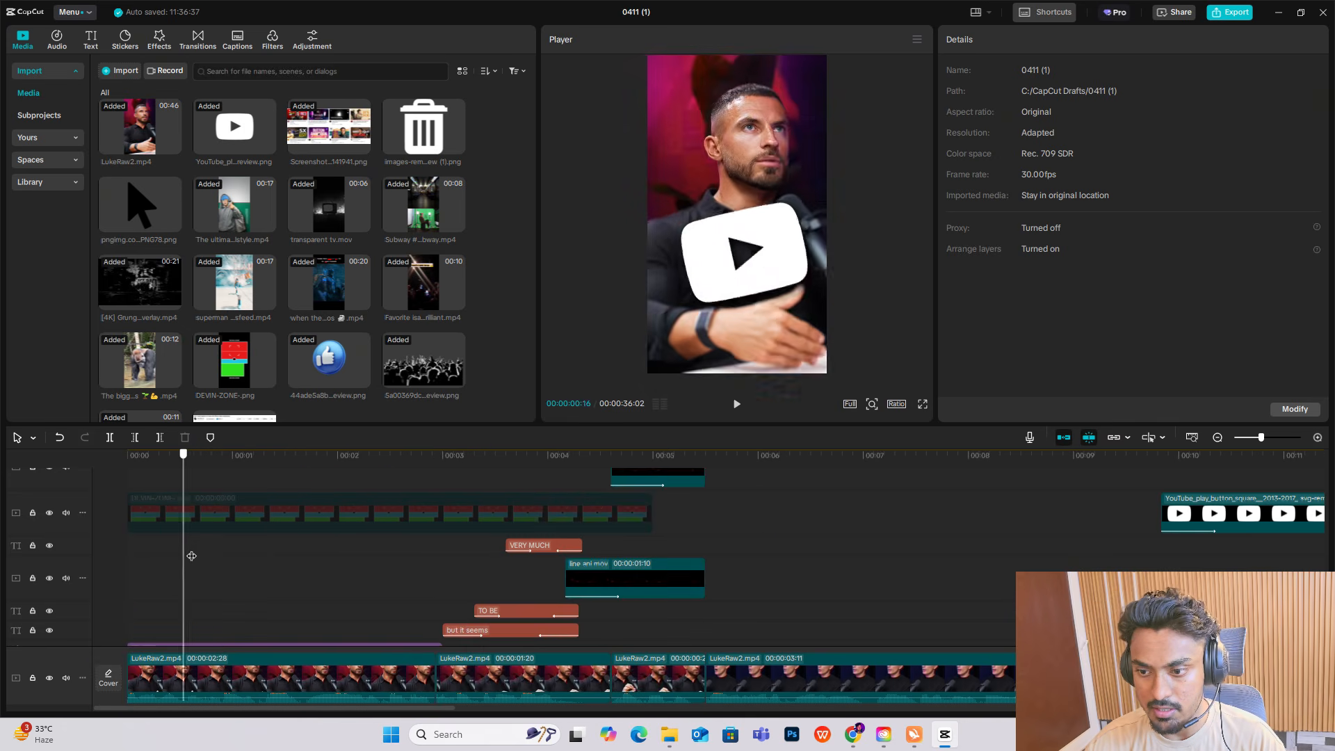
# Step: Turn on the disabled Leak 1 effect above the "HIGH QUALITY" scene at about 00:00:05
pyautogui.moveTo(191, 557); pyautogui.dragTo(672, 731)
pyautogui.scroll(5, 669, 707)
pyautogui.scroll(1, 685, 577)
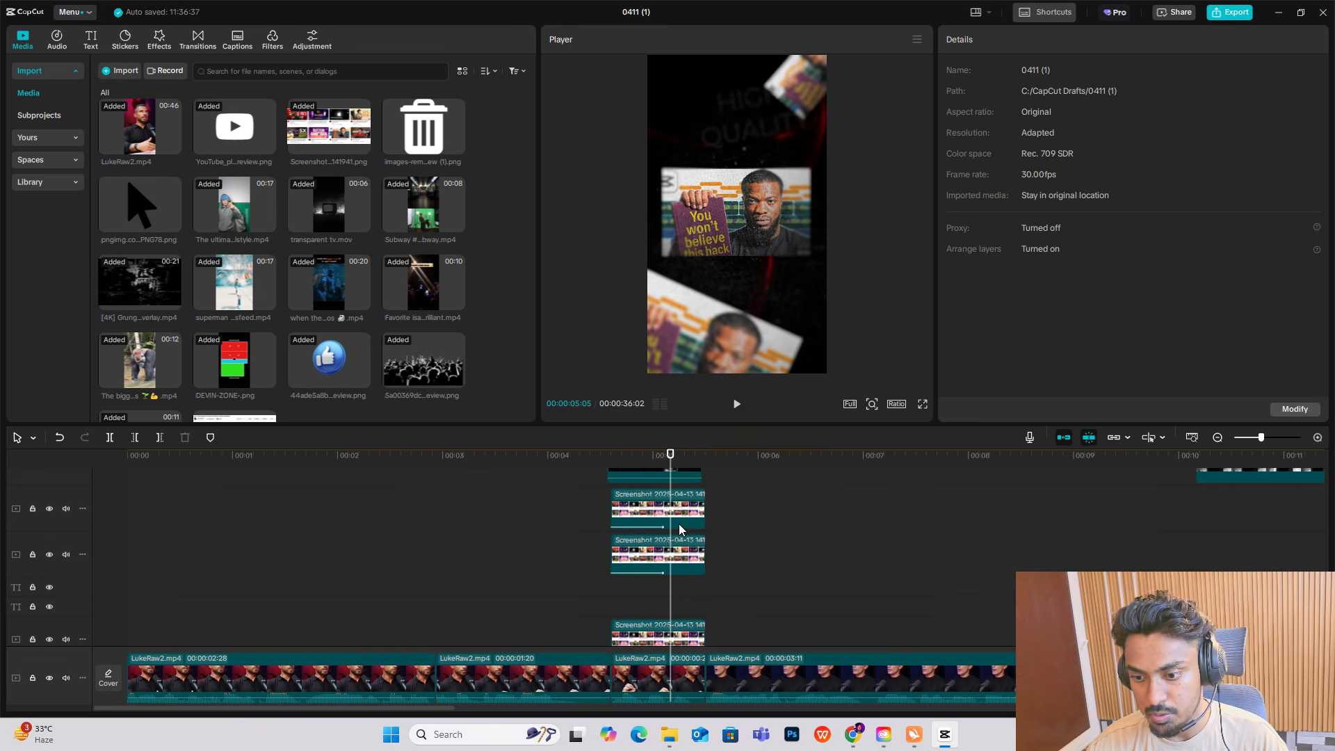
pyautogui.scroll(4, 679, 524)
pyautogui.scroll(5, 679, 523)
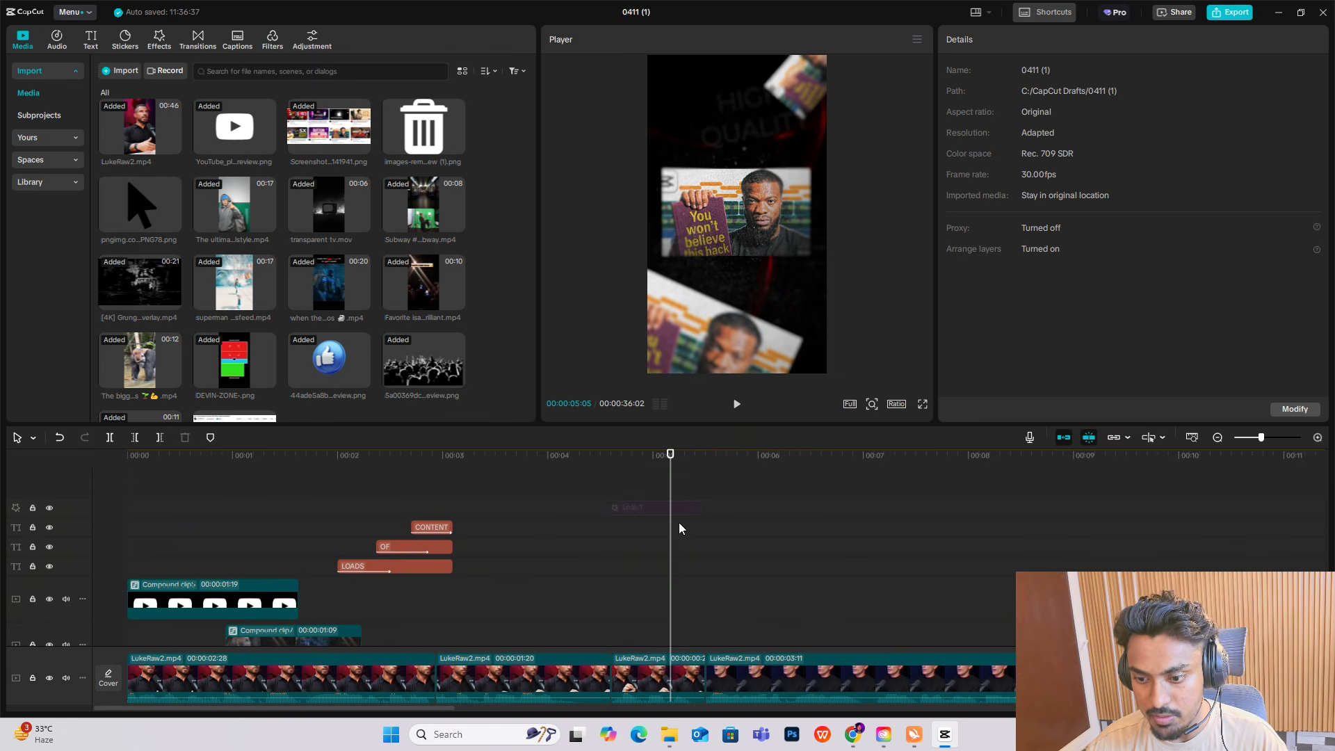
pyautogui.click(667, 507)
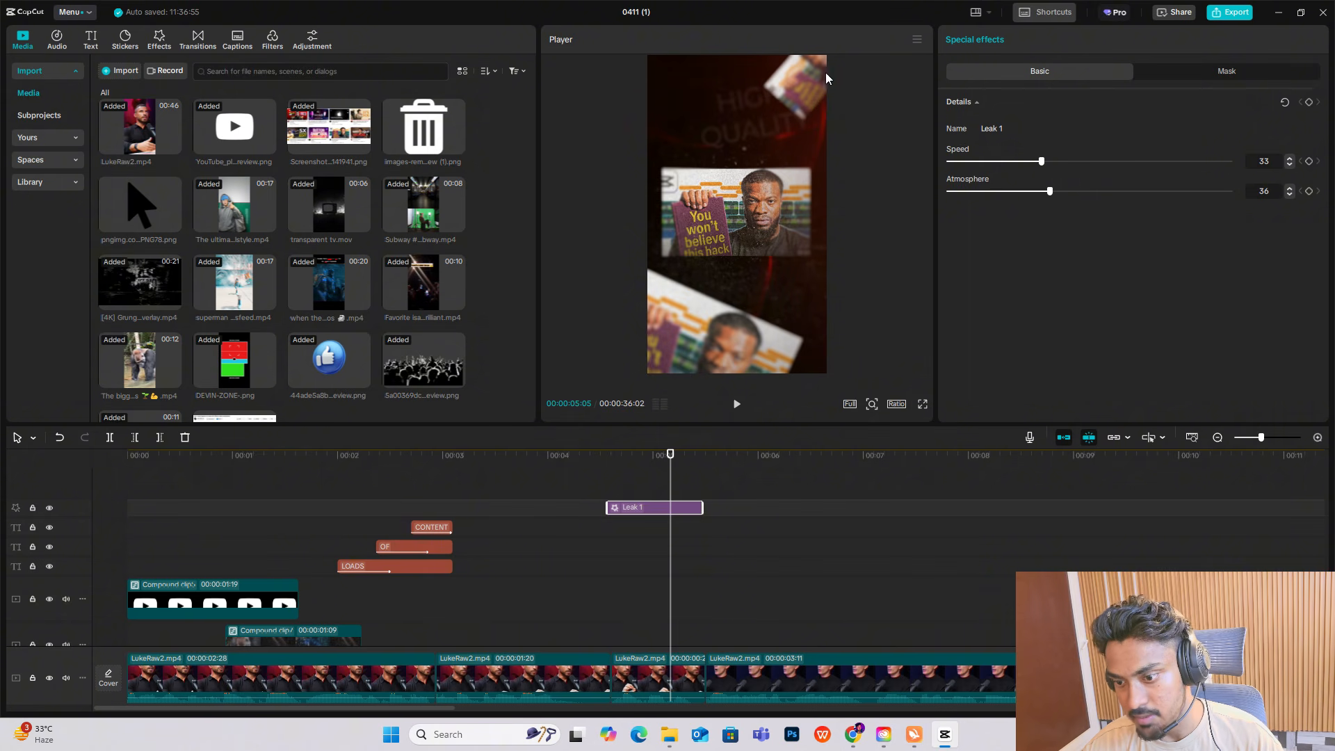
pyautogui.click(637, 480)
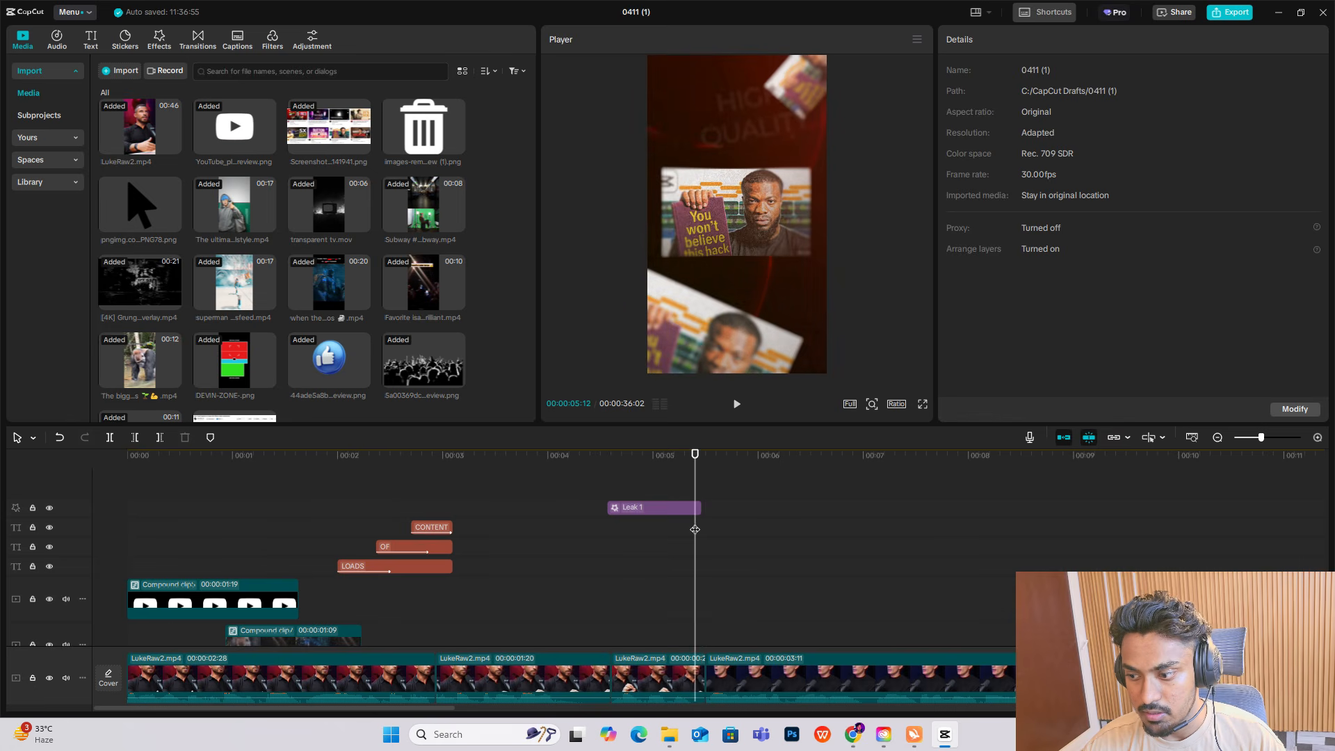
# Step: Turn on the disabled Meteor effect above the transparent tv.mov scene
pyautogui.click(1221, 440)
pyautogui.click(1222, 439)
pyautogui.scroll(-3, 530, 542)
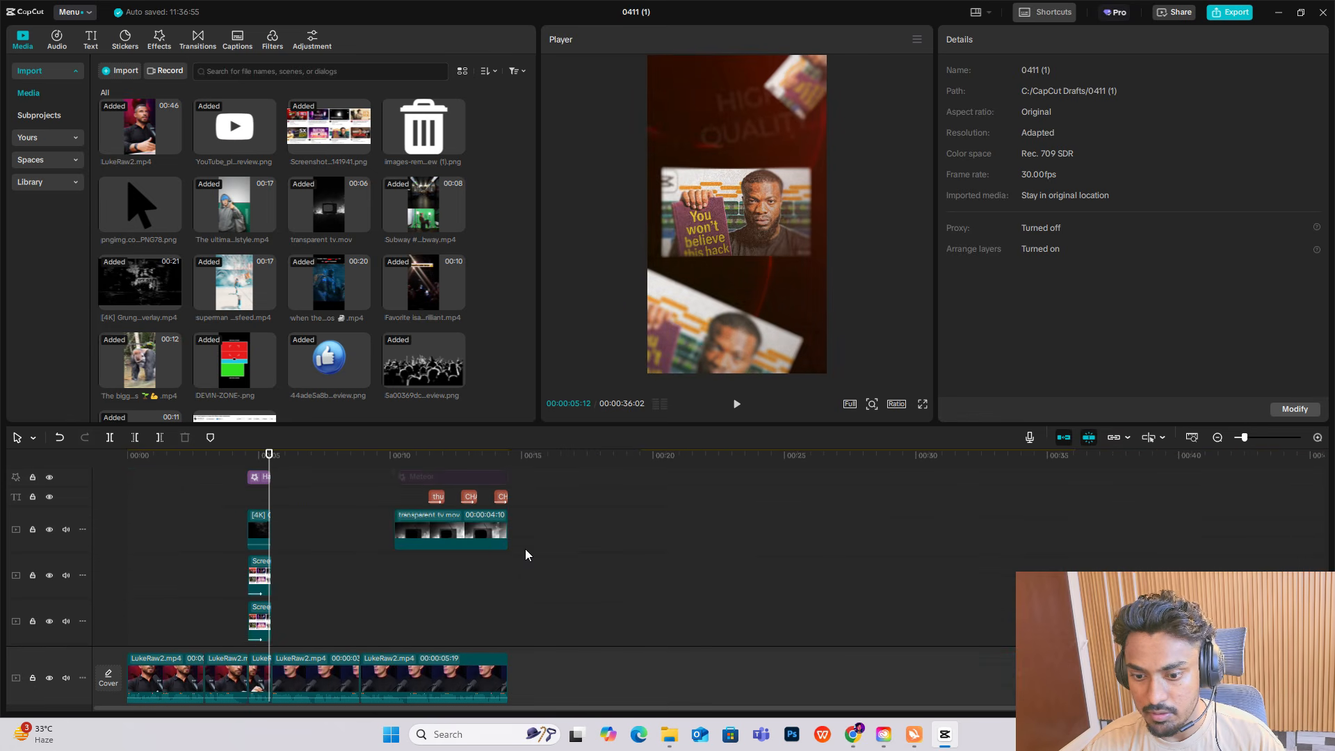
pyautogui.scroll(1, 486, 538)
pyautogui.click(438, 543)
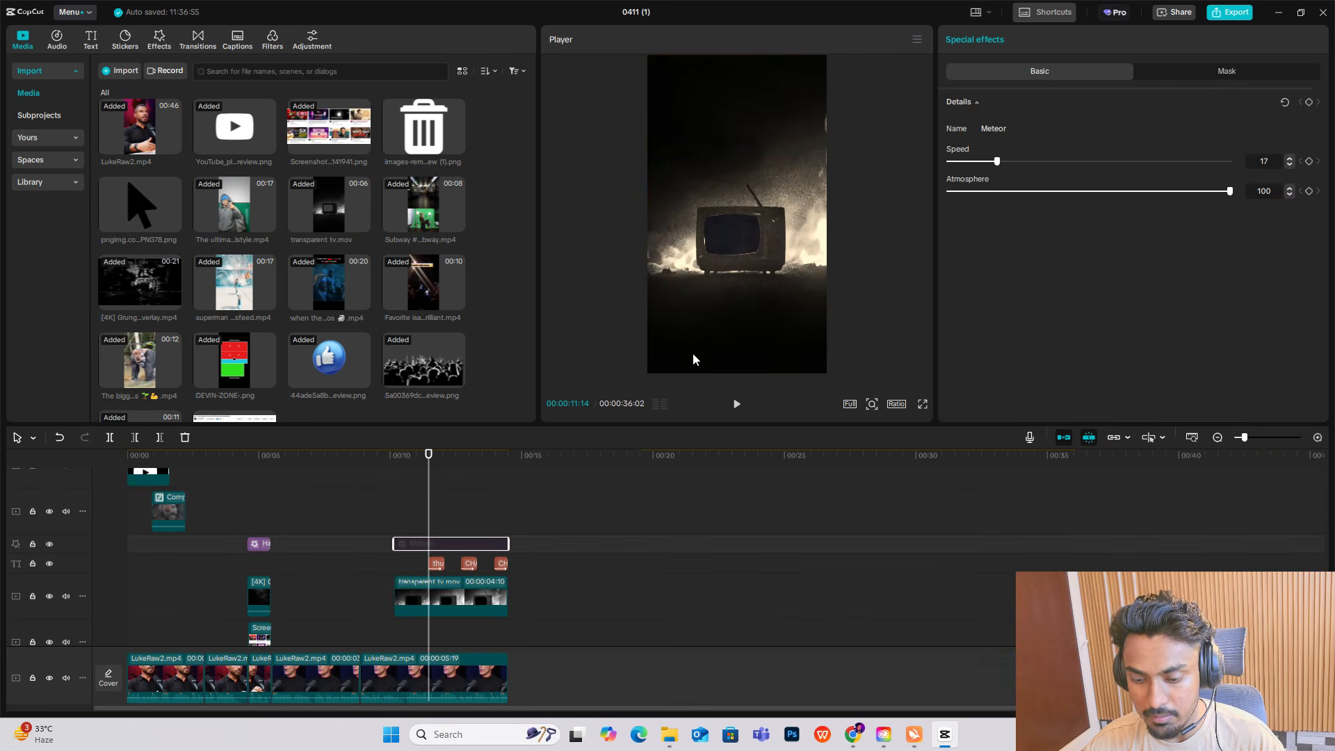
pyautogui.click(409, 525)
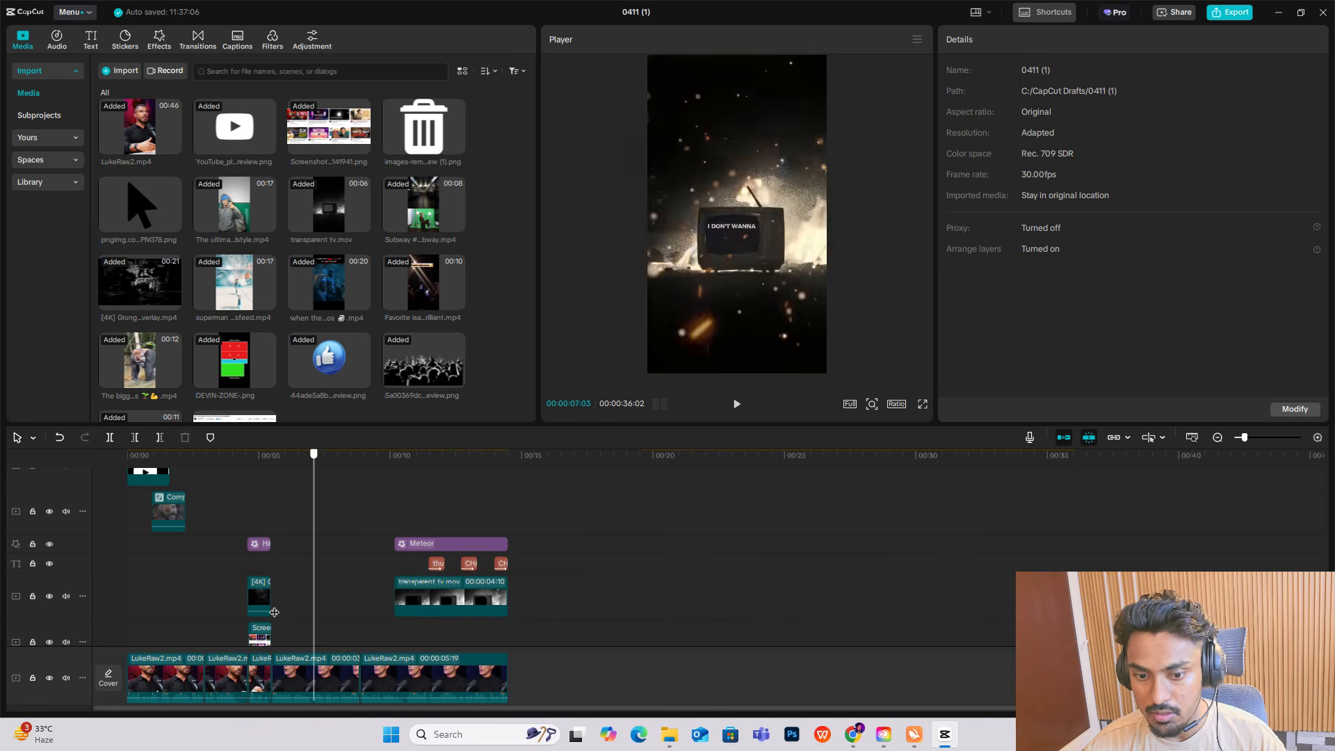
# Step: Play the edit from 00:00:00 through the TV scene to review it
pyautogui.scroll(-2, 265, 565)
pyautogui.scroll(-2, 176, 569)
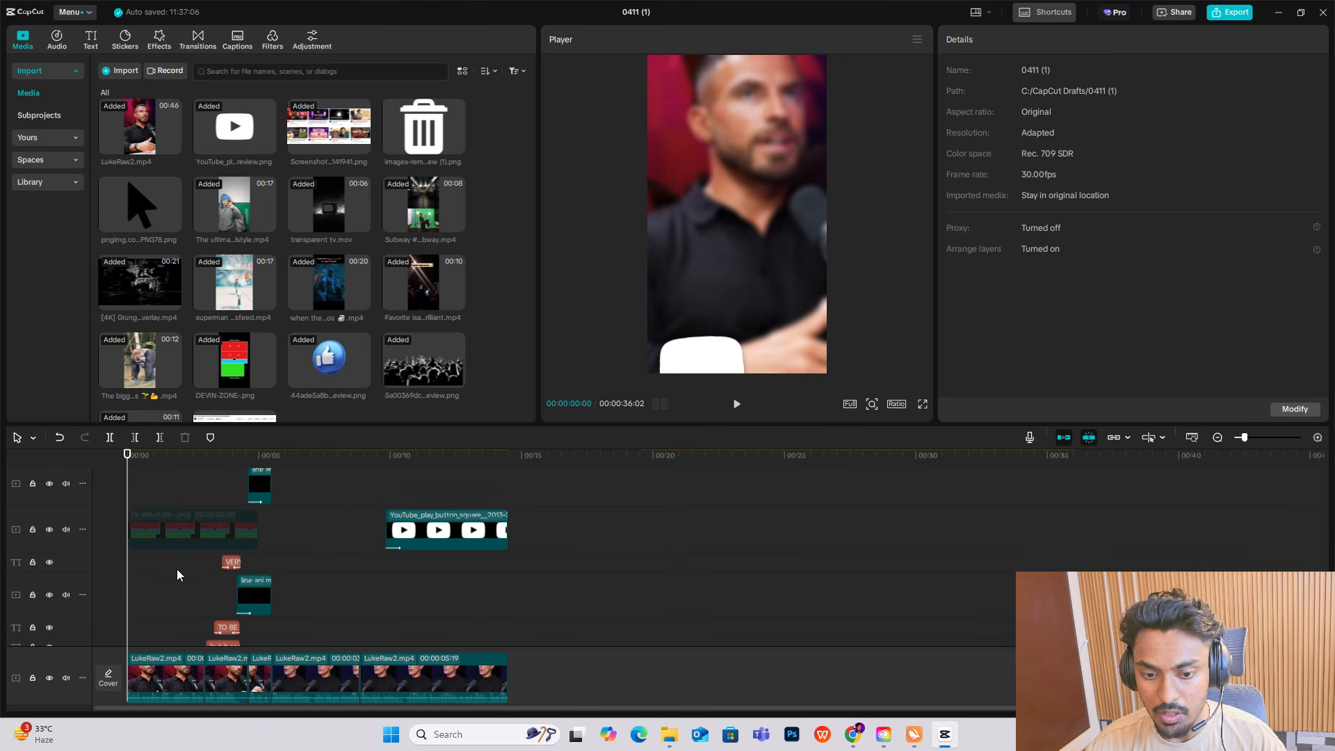
pyautogui.scroll(-3, 194, 570)
pyautogui.press('space')
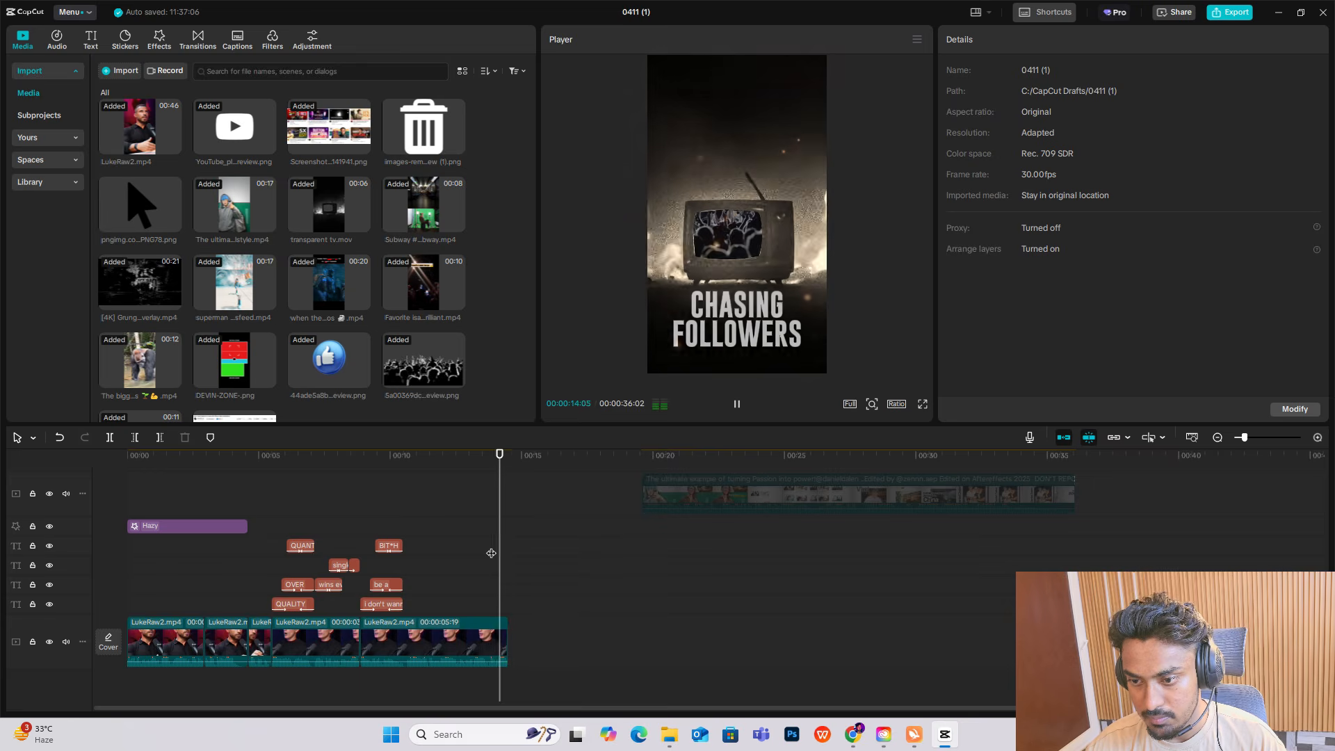
# Step: Keyframe a zoom on the speaker clip starting at 00:00:05:15, from 100% scale at its start to 113% at its last frame
pyautogui.moveTo(493, 552); pyautogui.dragTo(271, 551)
pyautogui.click(303, 629)
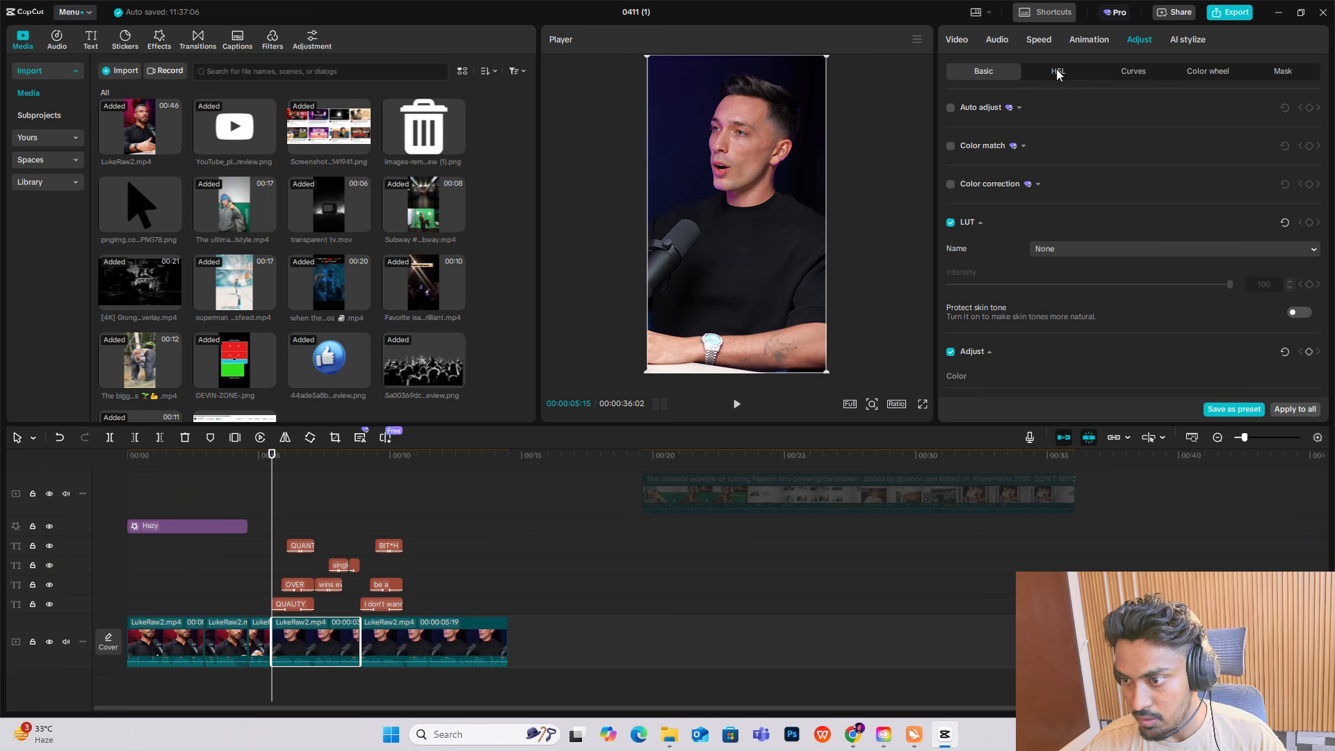
pyautogui.click(957, 39)
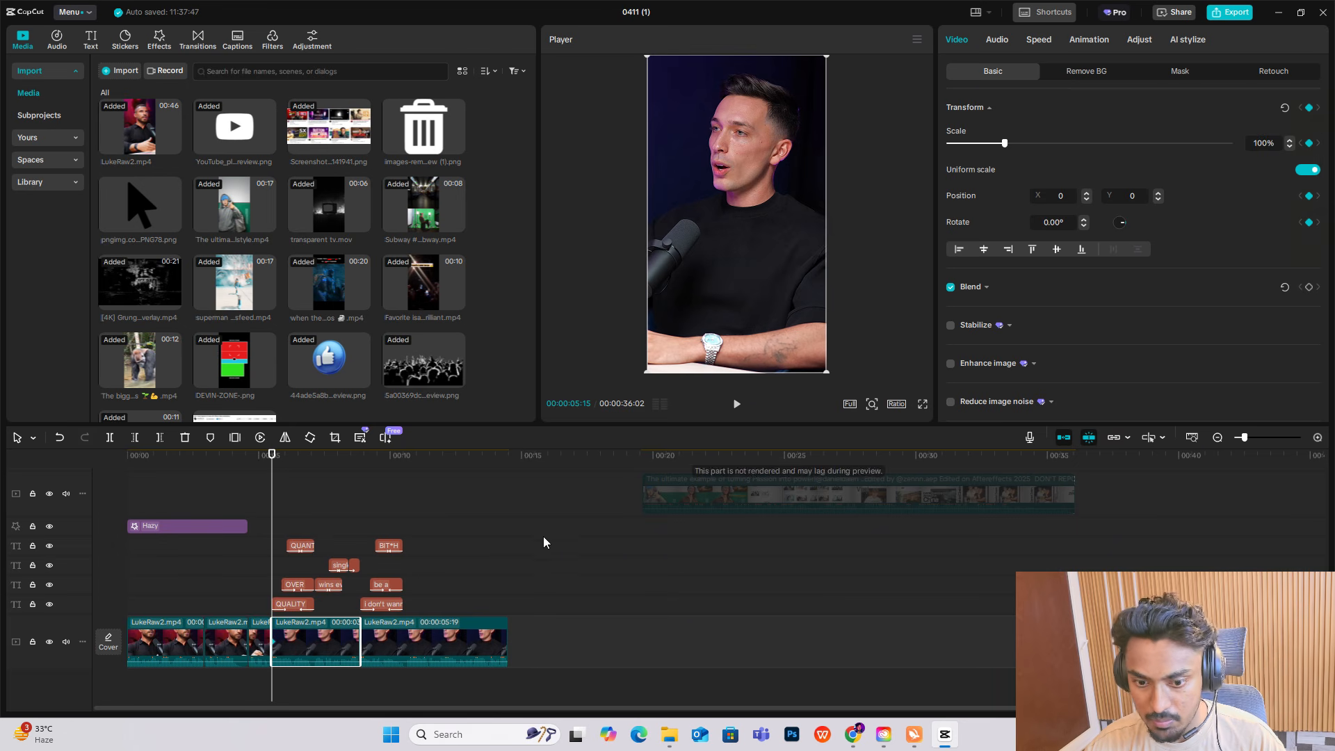
pyautogui.moveTo(279, 499); pyautogui.dragTo(363, 519)
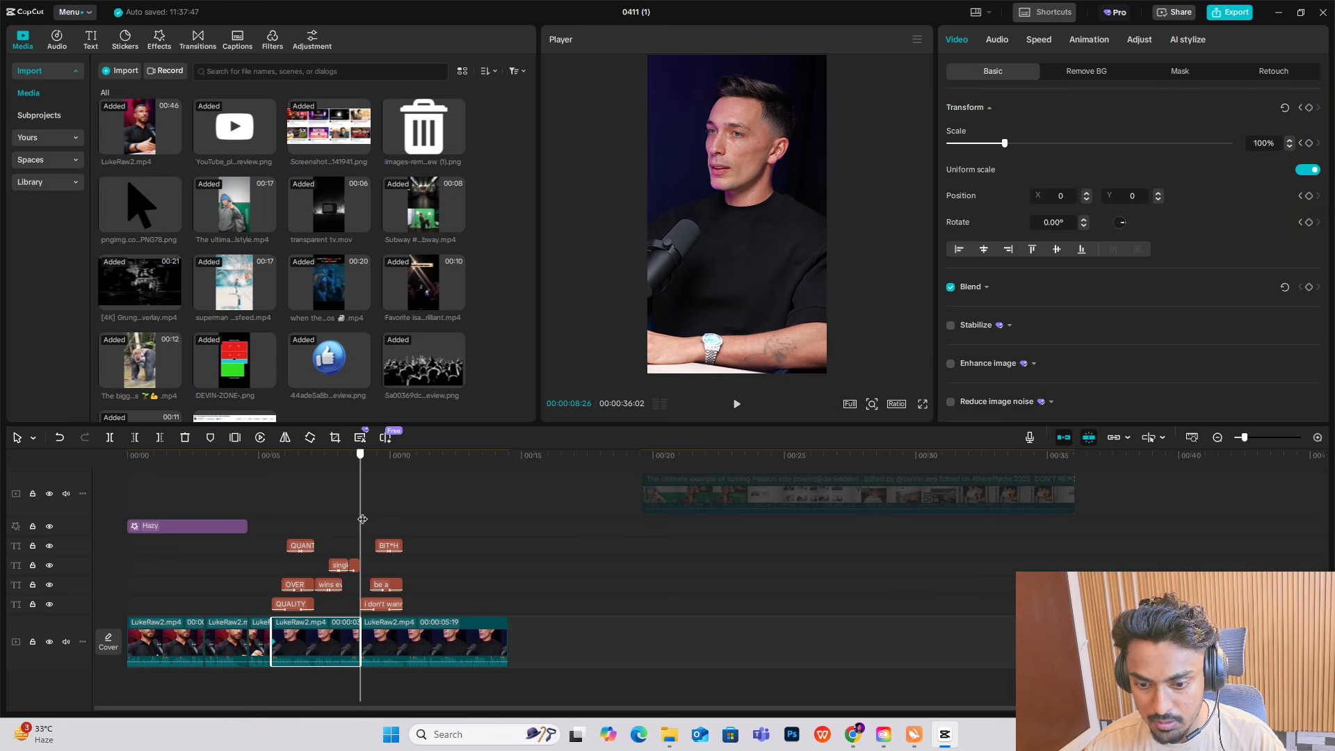
pyautogui.press('Left')
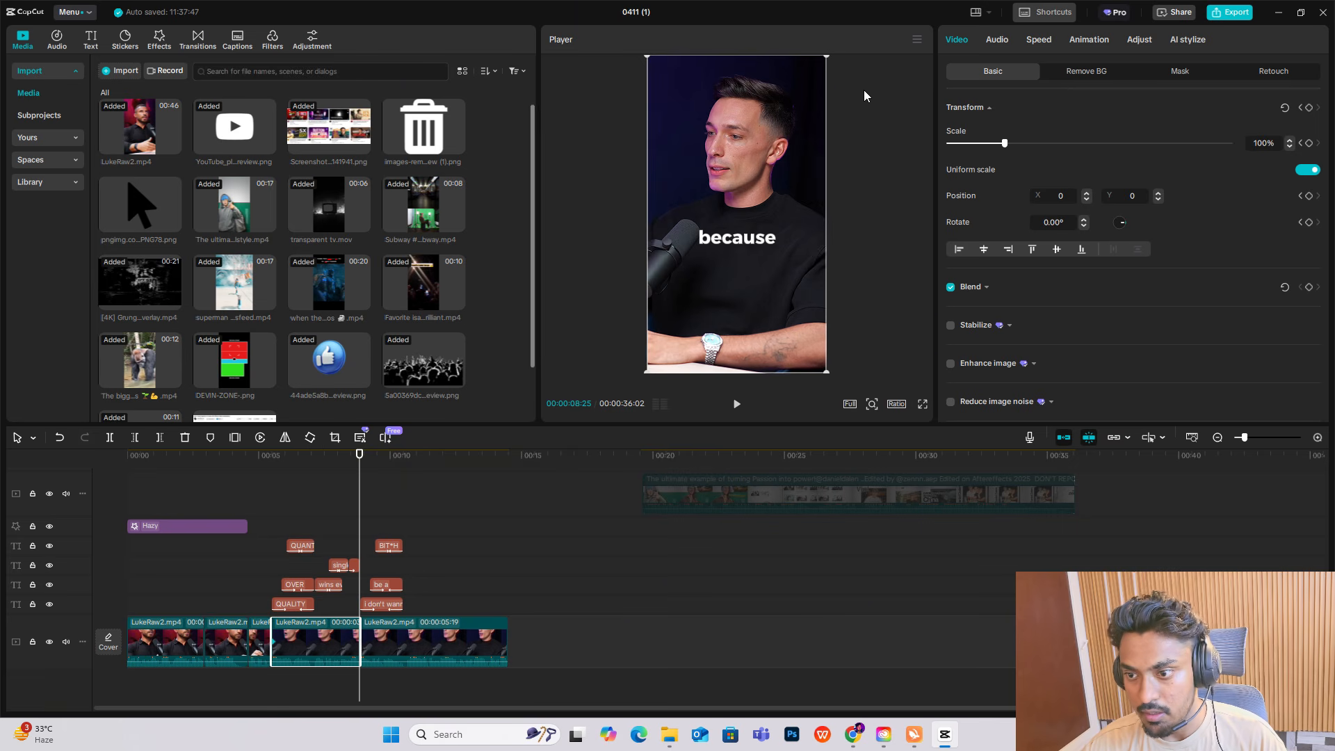
pyautogui.scroll(4, 871, 45)
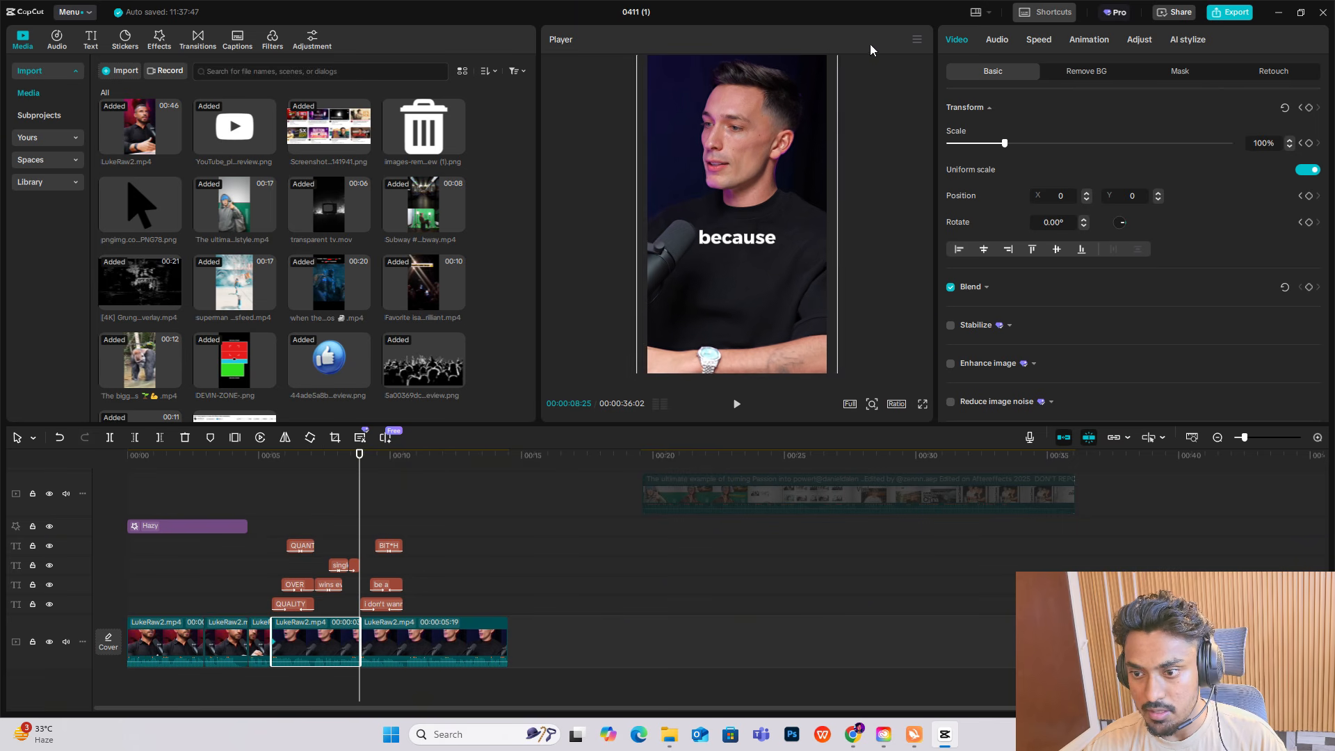
# Step: Play the speaker clip from 00:00:05:15 past its end to check the keyframed zoom
pyautogui.click(290, 494)
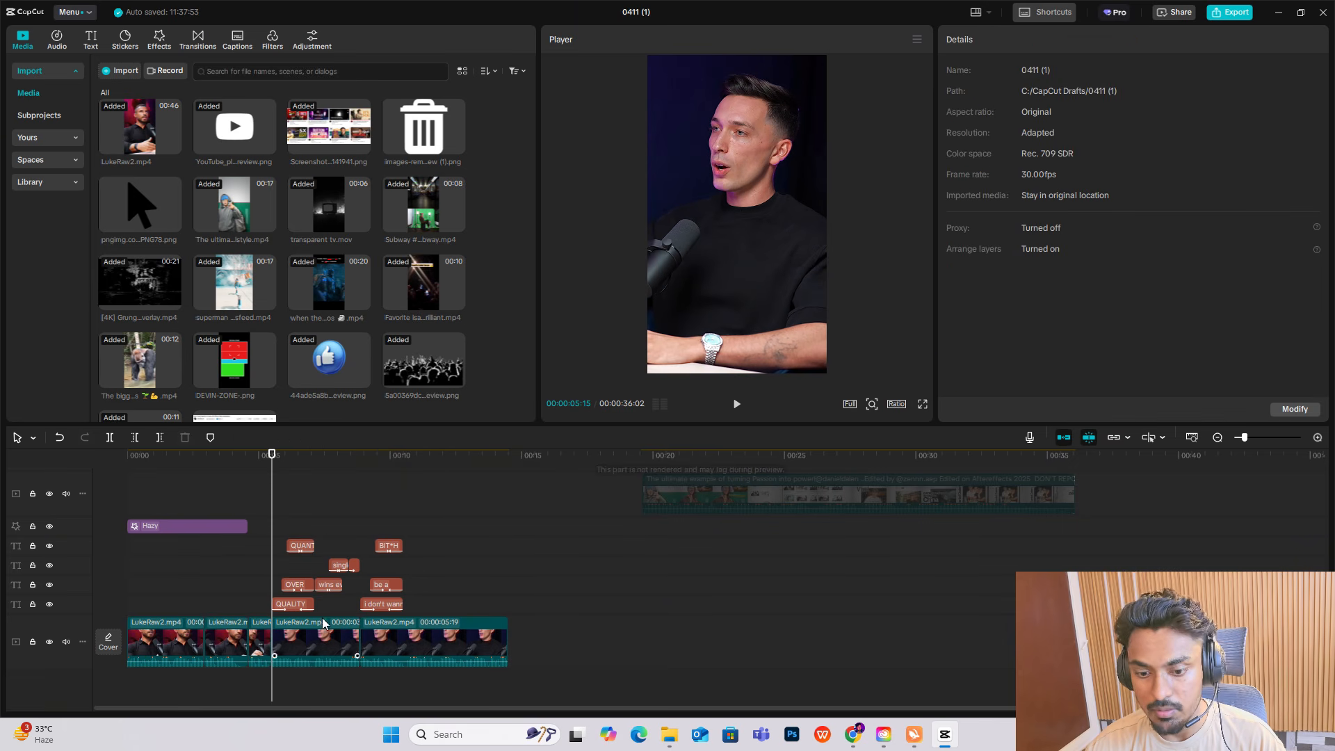
pyautogui.press('space')
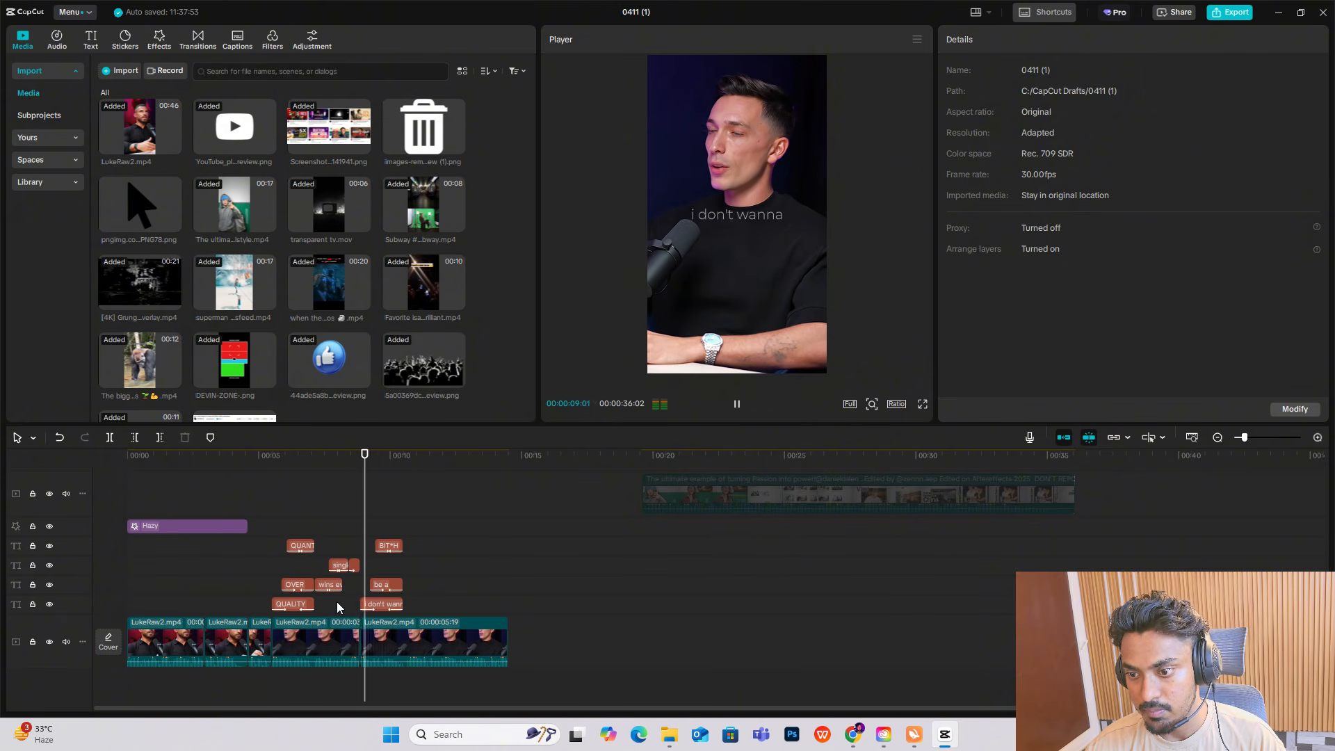
pyautogui.press('space')
# Step: Scale up the last speaker clip from 00:00:08:26 to match the preceding clip's 113% end scale, and play across the cut
pyautogui.click(360, 553)
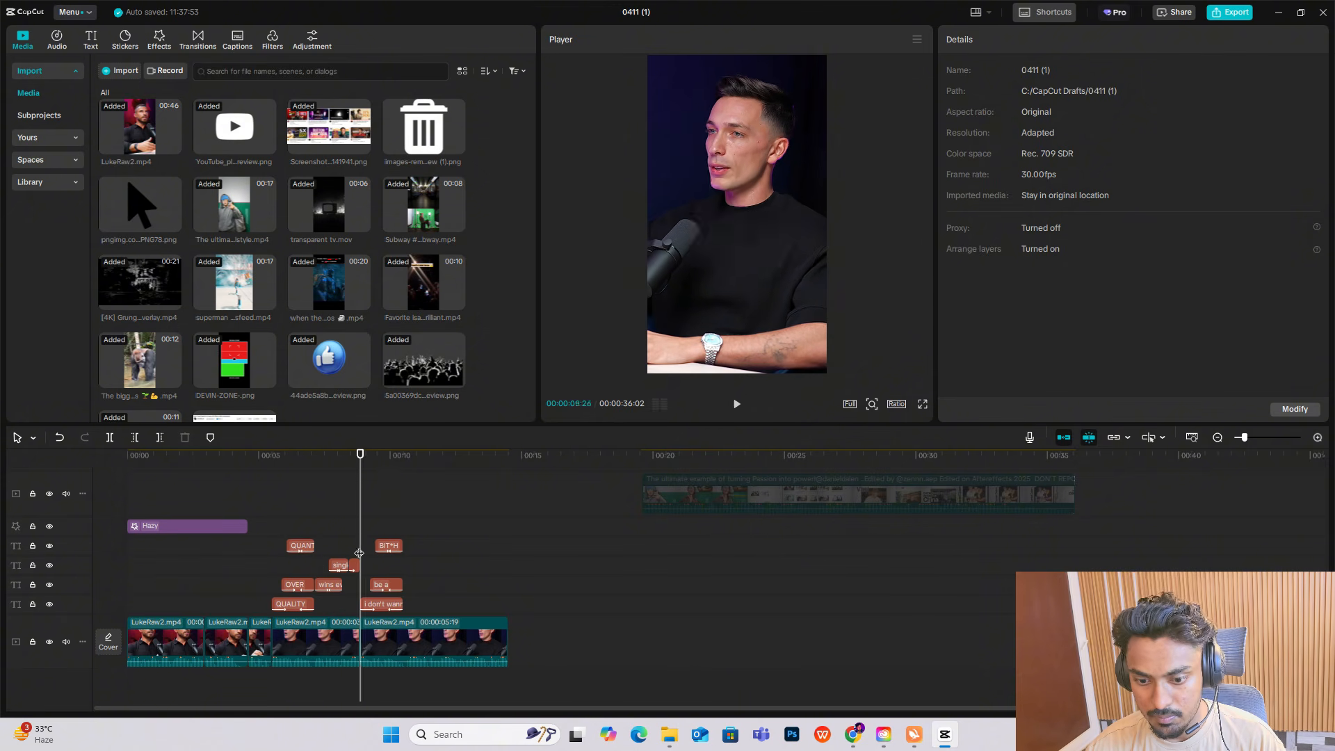
pyautogui.click(381, 641)
pyautogui.click(355, 651)
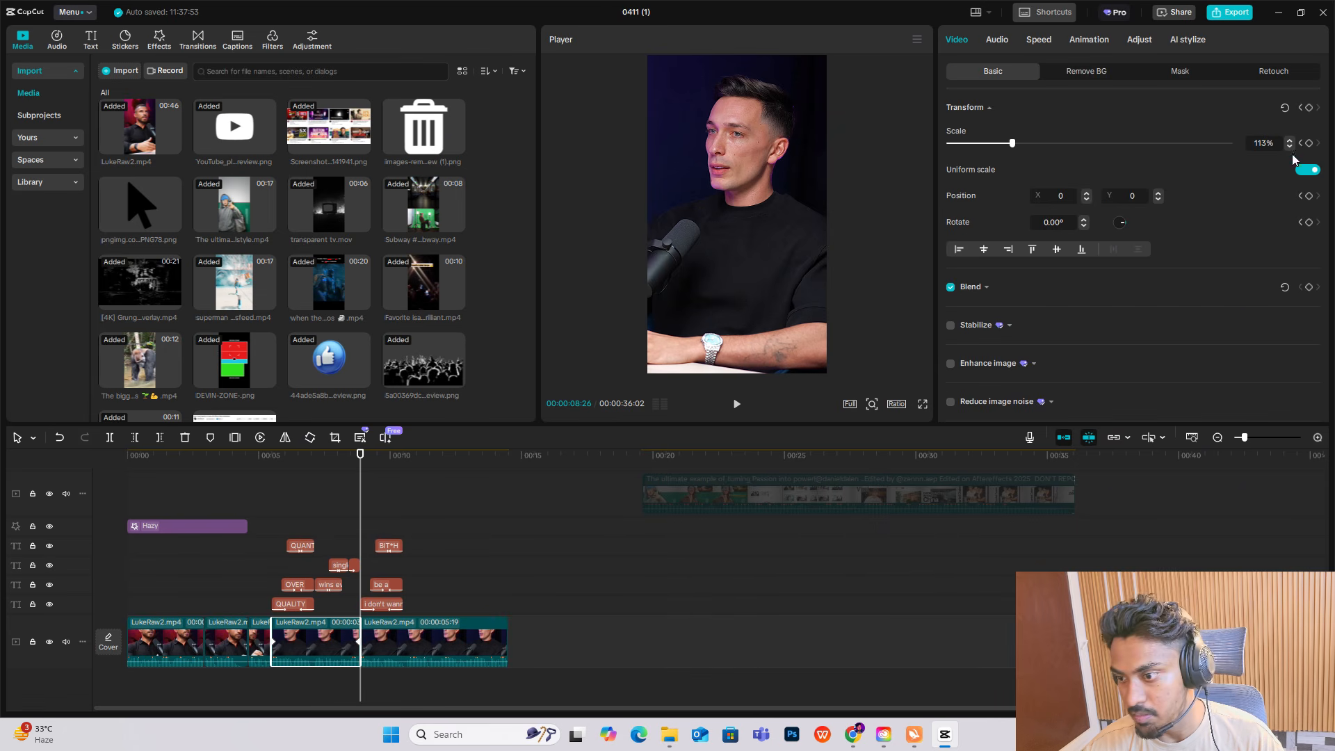
pyautogui.click(400, 660)
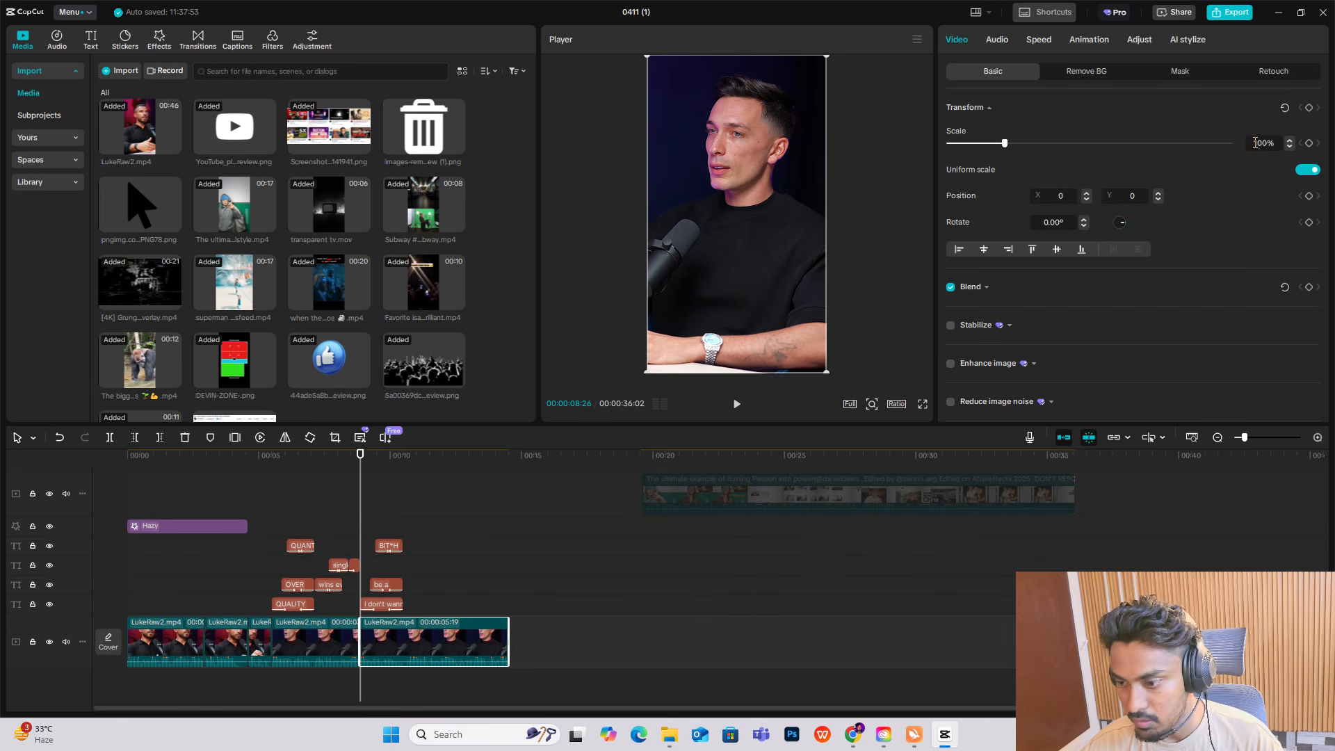
pyautogui.click(345, 521)
pyautogui.press('space')
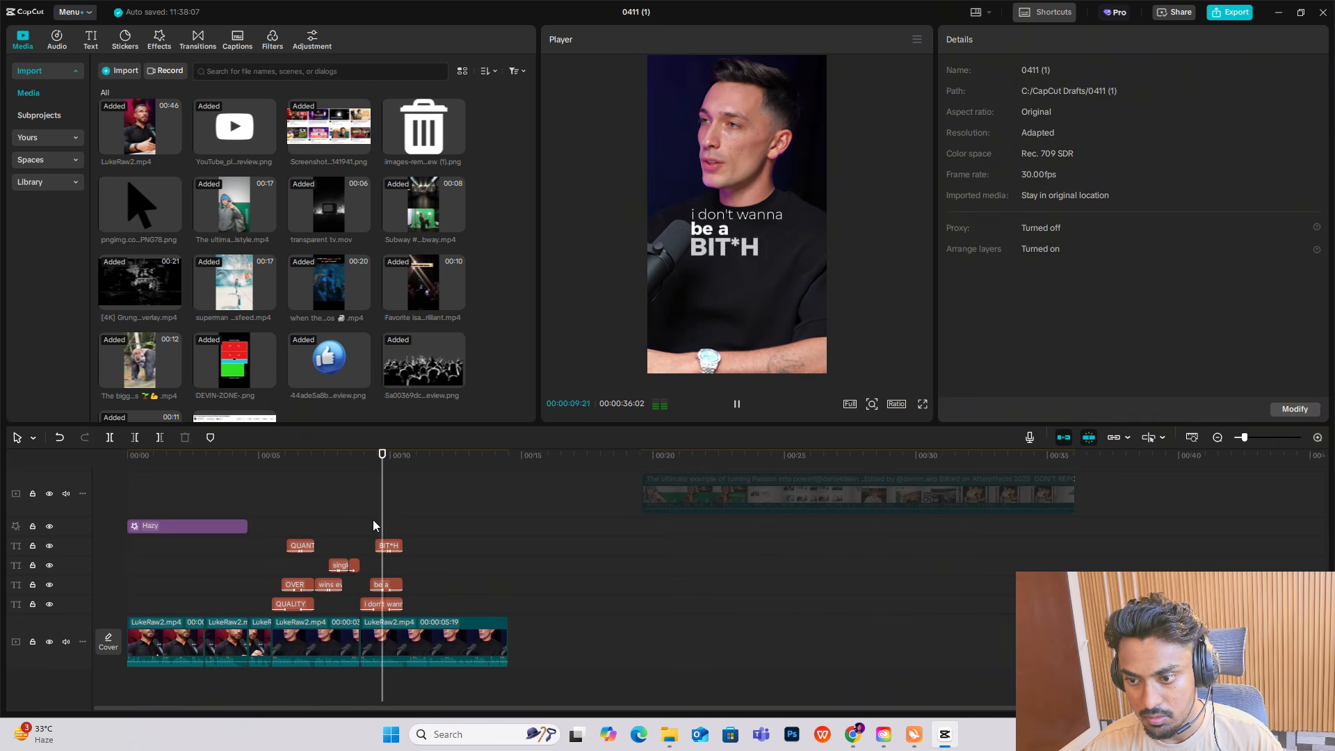
pyautogui.moveTo(426, 513); pyautogui.dragTo(3, 527)
# Step: Examine the music and sound effect clips on the audio tracks below the speaker video
pyautogui.moveTo(128, 526); pyautogui.dragTo(403, 625)
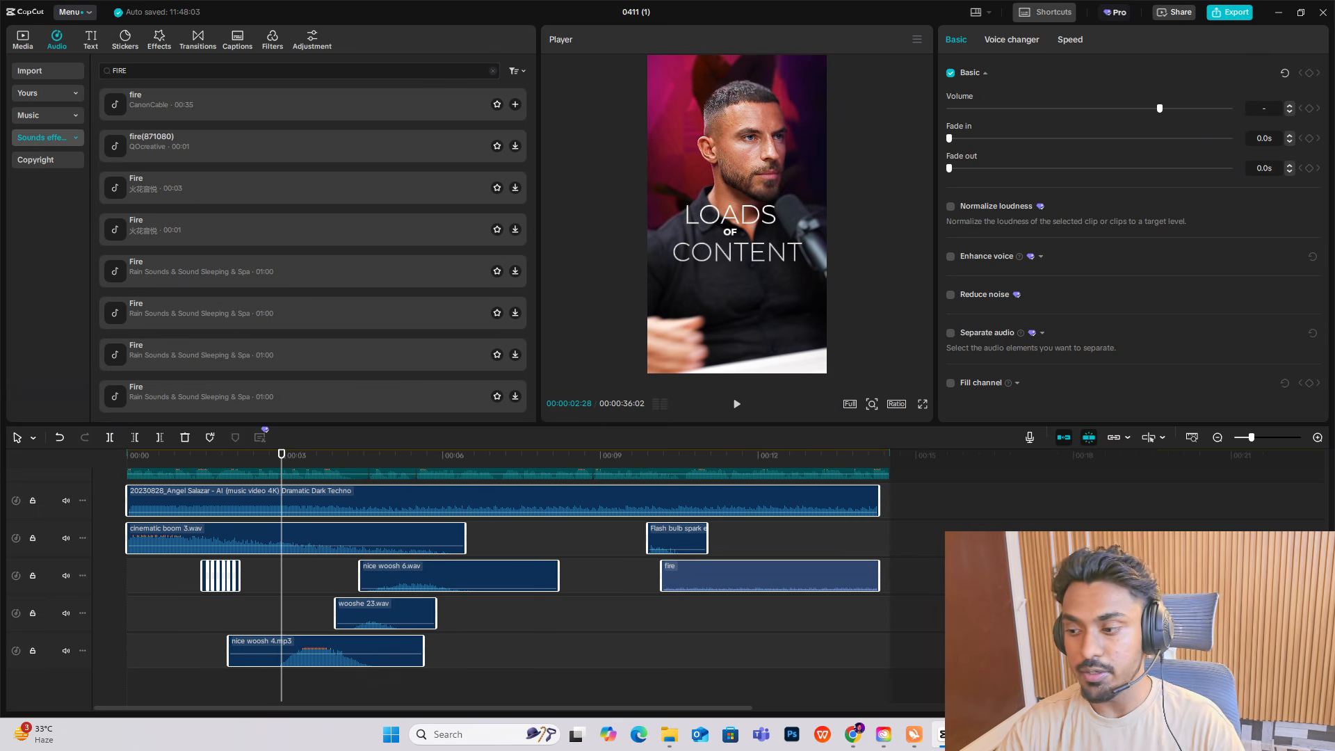
pyautogui.scroll(2, 273, 654)
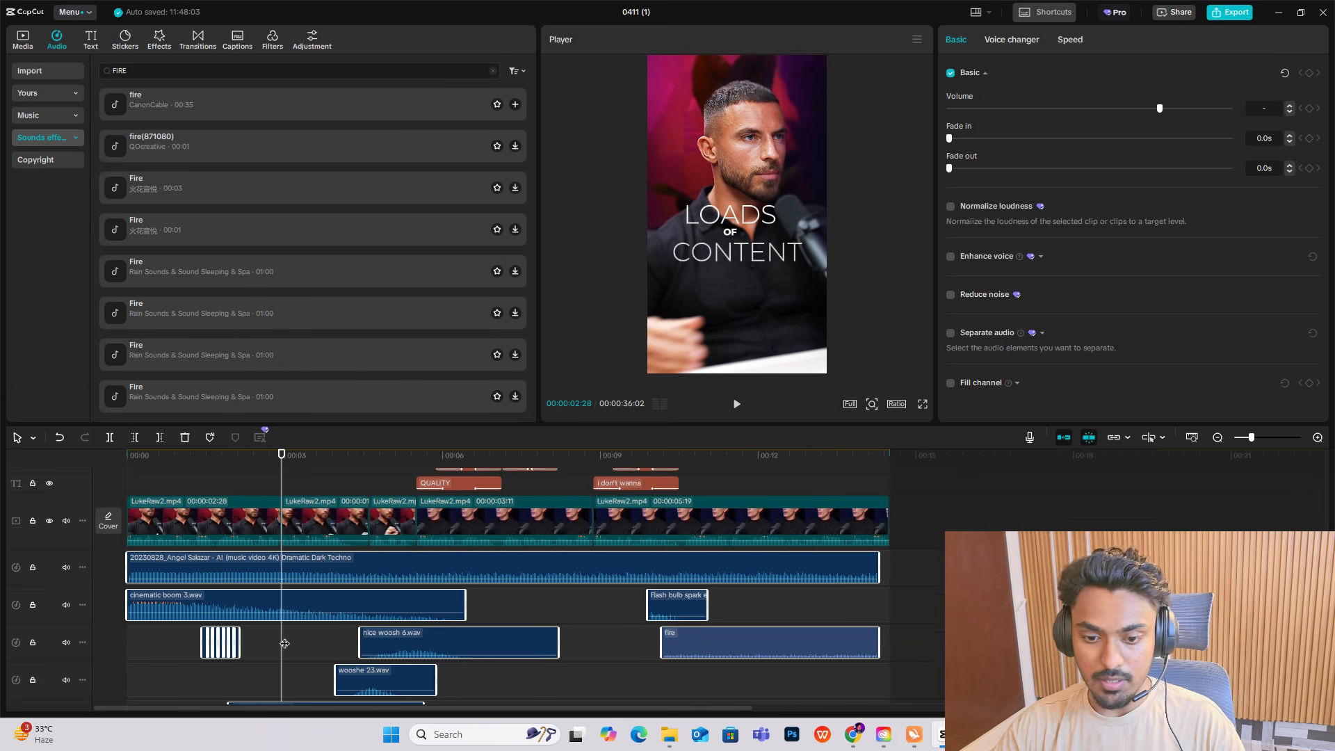
pyautogui.scroll(-2, 576, 623)
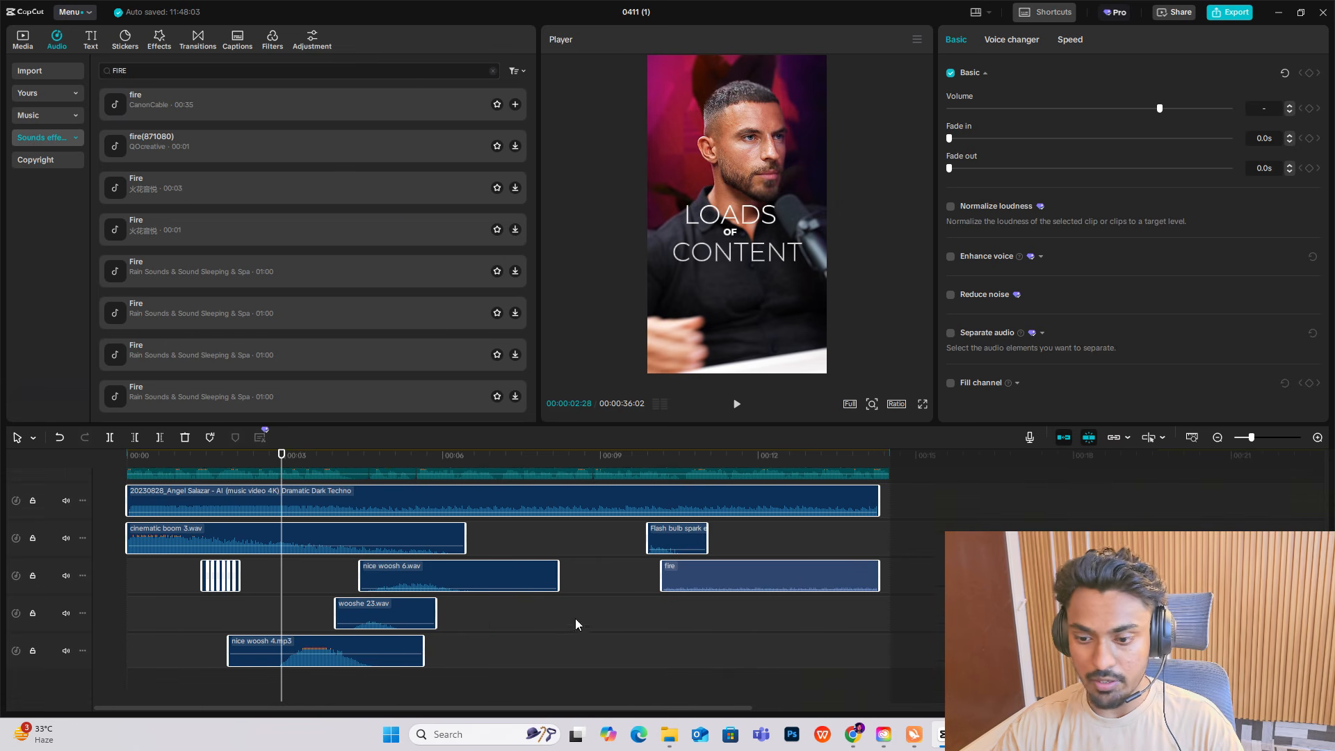
pyautogui.click(1318, 437)
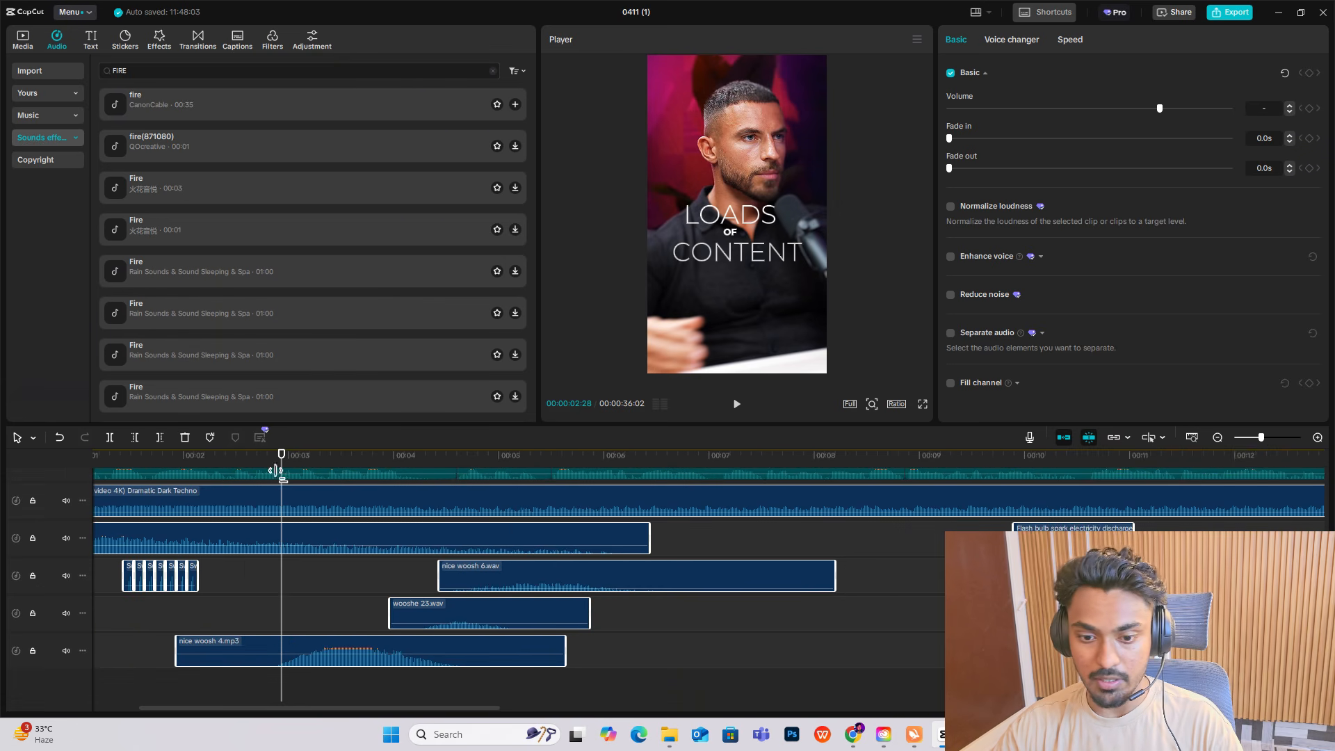
# Step: Turn off all sound effect clips below the Dramatic Dark Techno music, leaving only the music enabled
pyautogui.moveTo(280, 457); pyautogui.dragTo(2, 495)
pyautogui.click(166, 594)
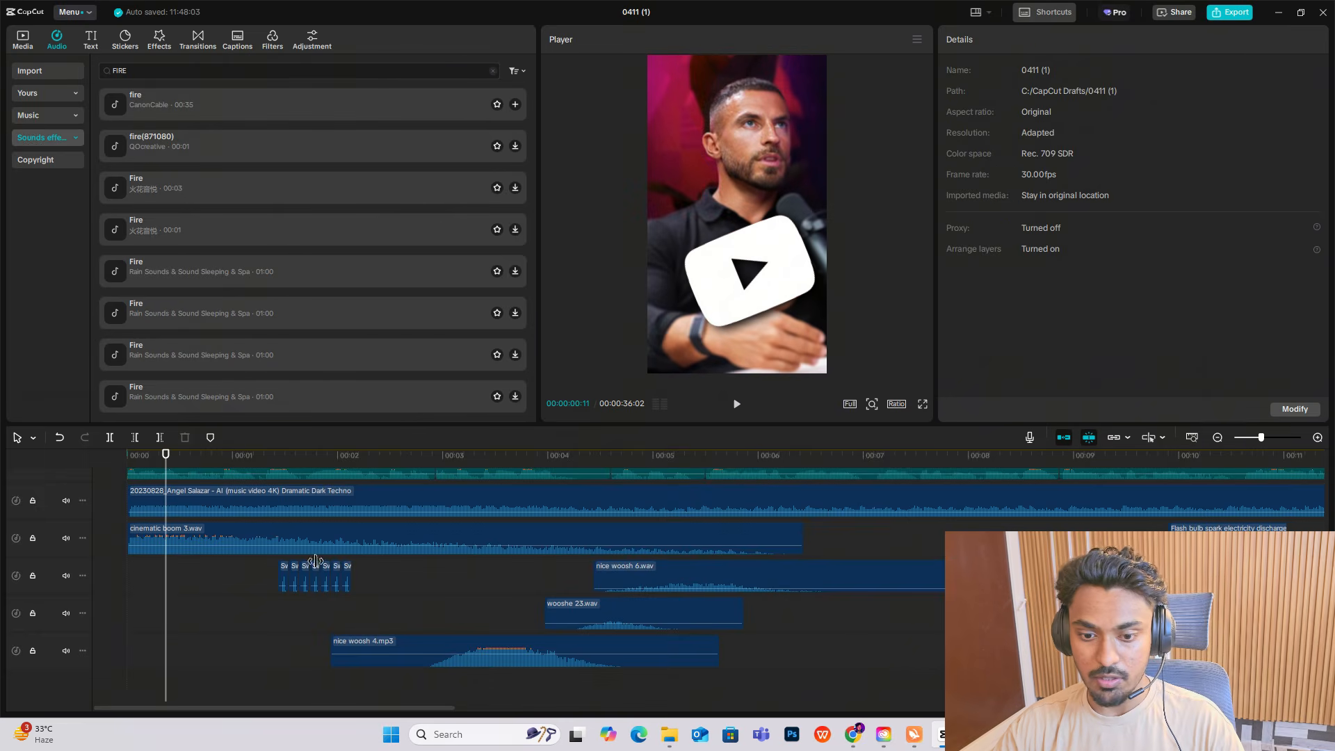
pyautogui.click(1216, 442)
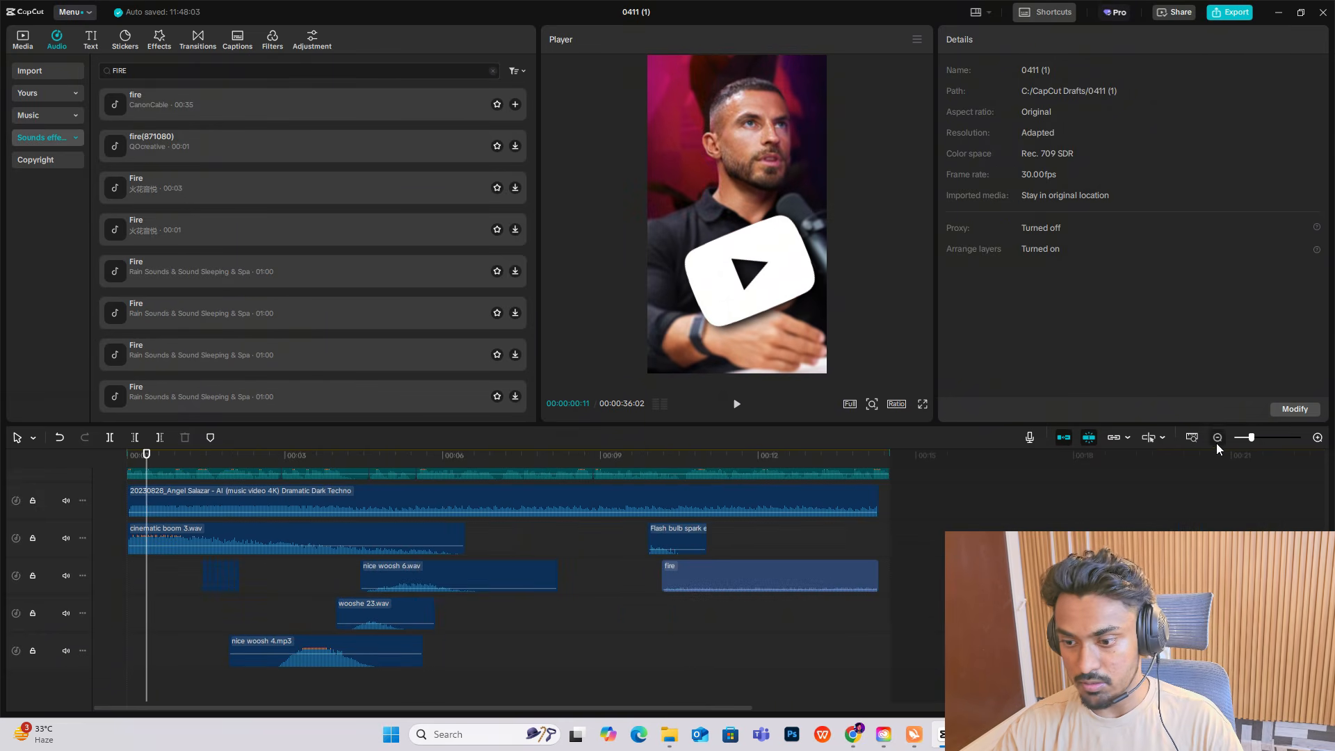
pyautogui.moveTo(920, 547); pyautogui.dragTo(110, 669)
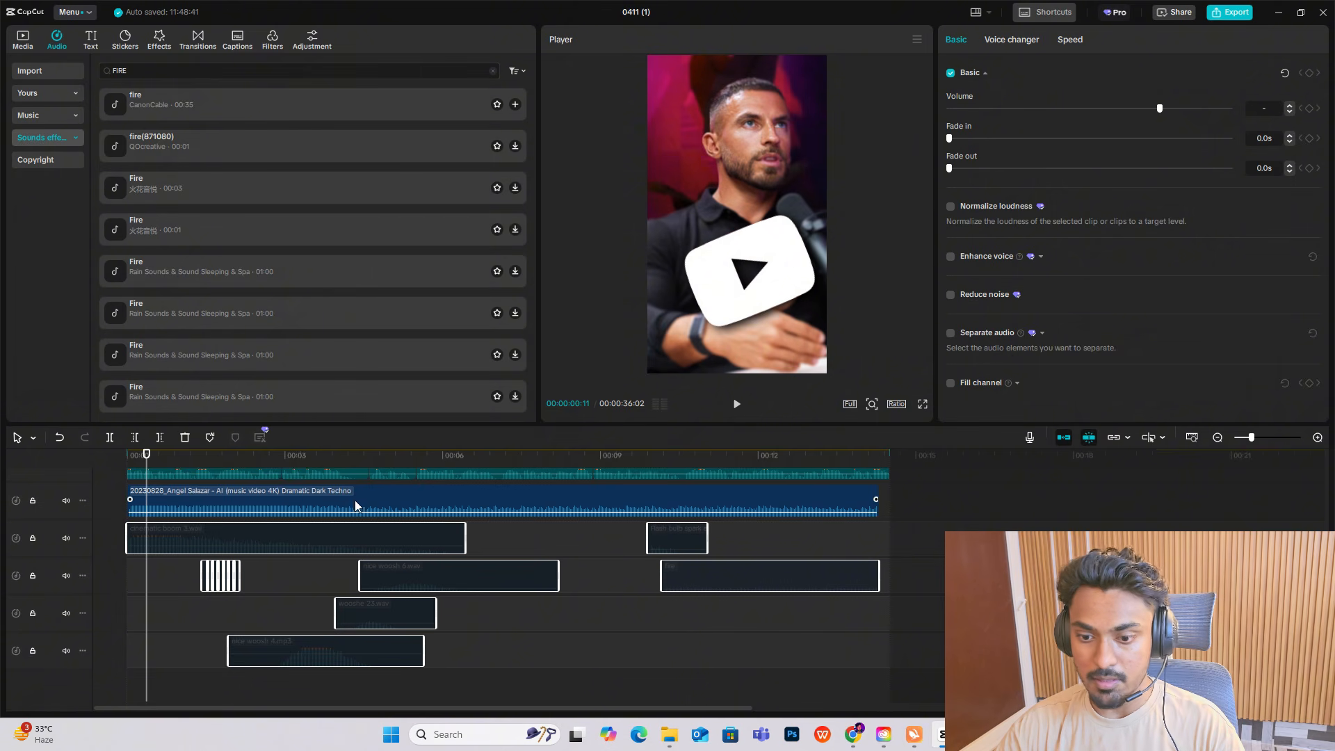
# Step: Open the Faster paced music folder inside SCI-FI of the imported drive-download-20250 folder
pyautogui.click(28, 40)
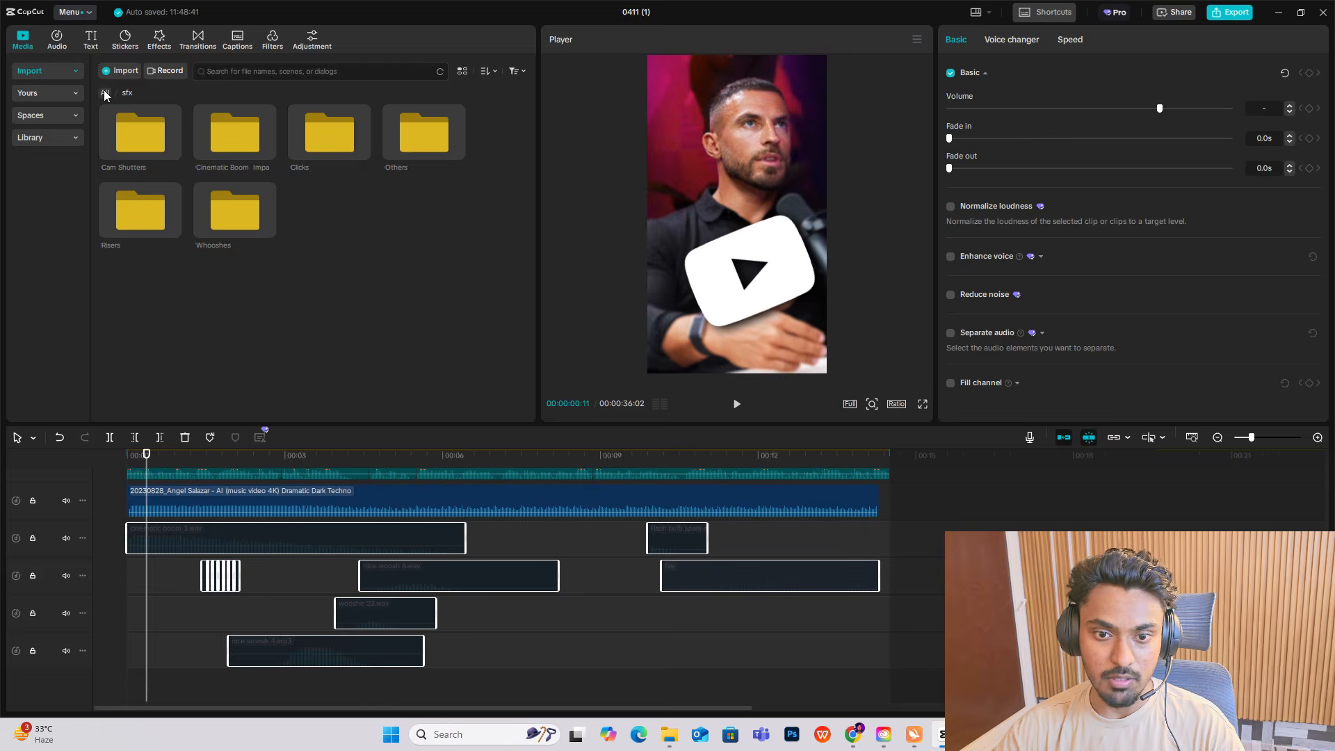
pyautogui.click(105, 93)
pyautogui.scroll(-2, 292, 313)
pyautogui.doubleClick(325, 369)
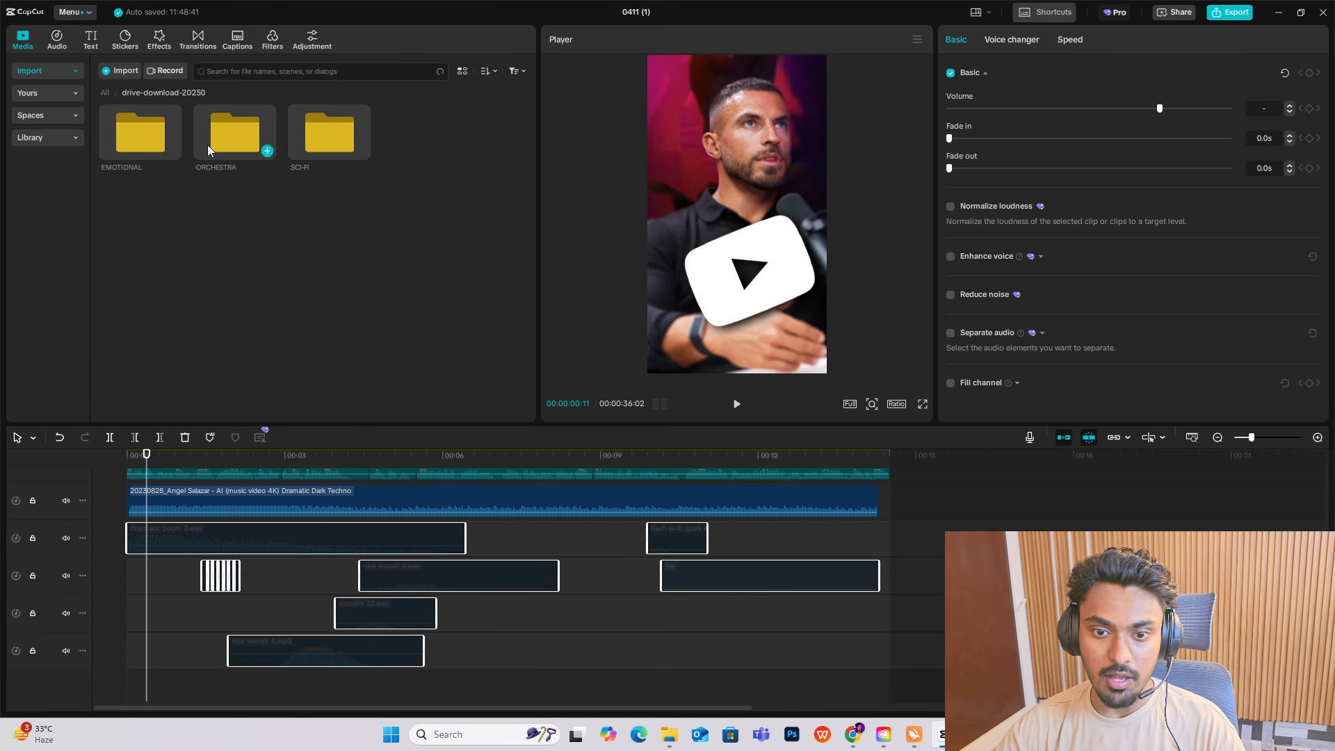
pyautogui.doubleClick(305, 155)
pyautogui.doubleClick(142, 135)
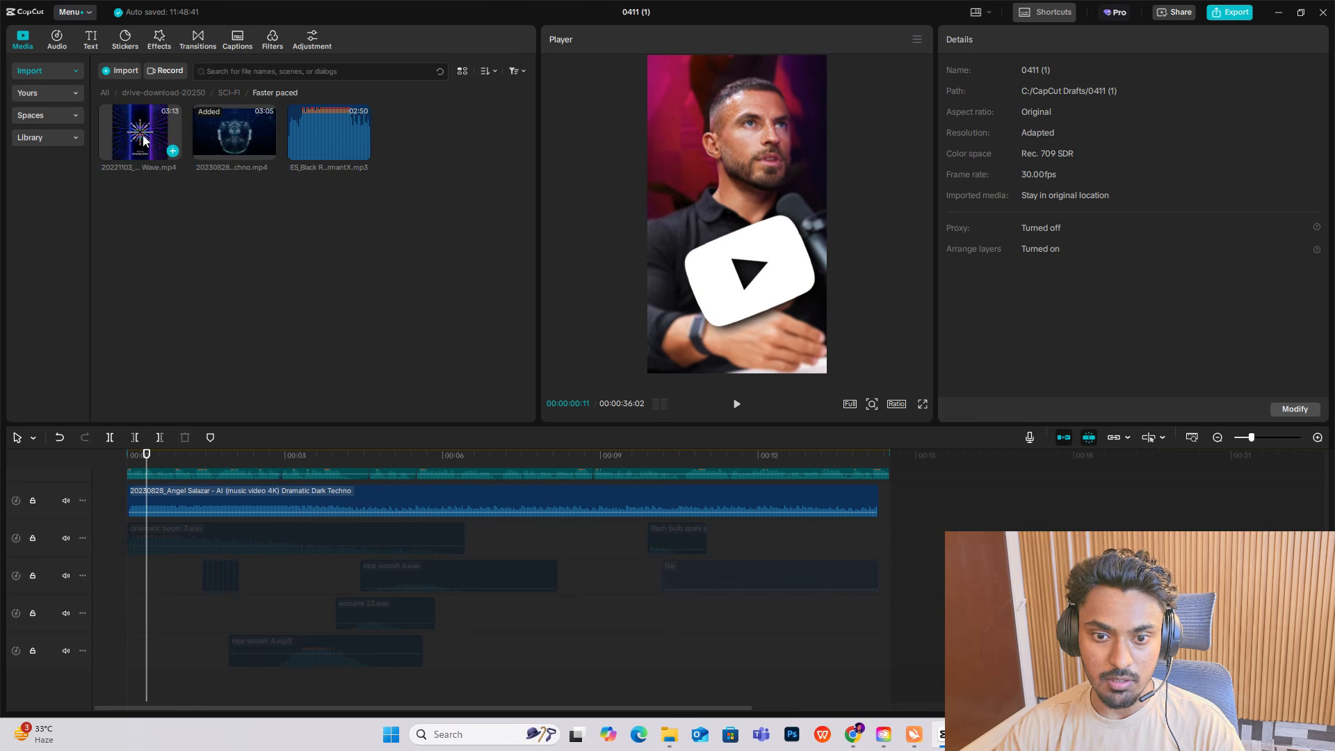
# Step: Look through the Slower paced and Faster paced SCI-FI music folders and return to the full media list
pyautogui.click(171, 93)
pyautogui.doubleClick(305, 145)
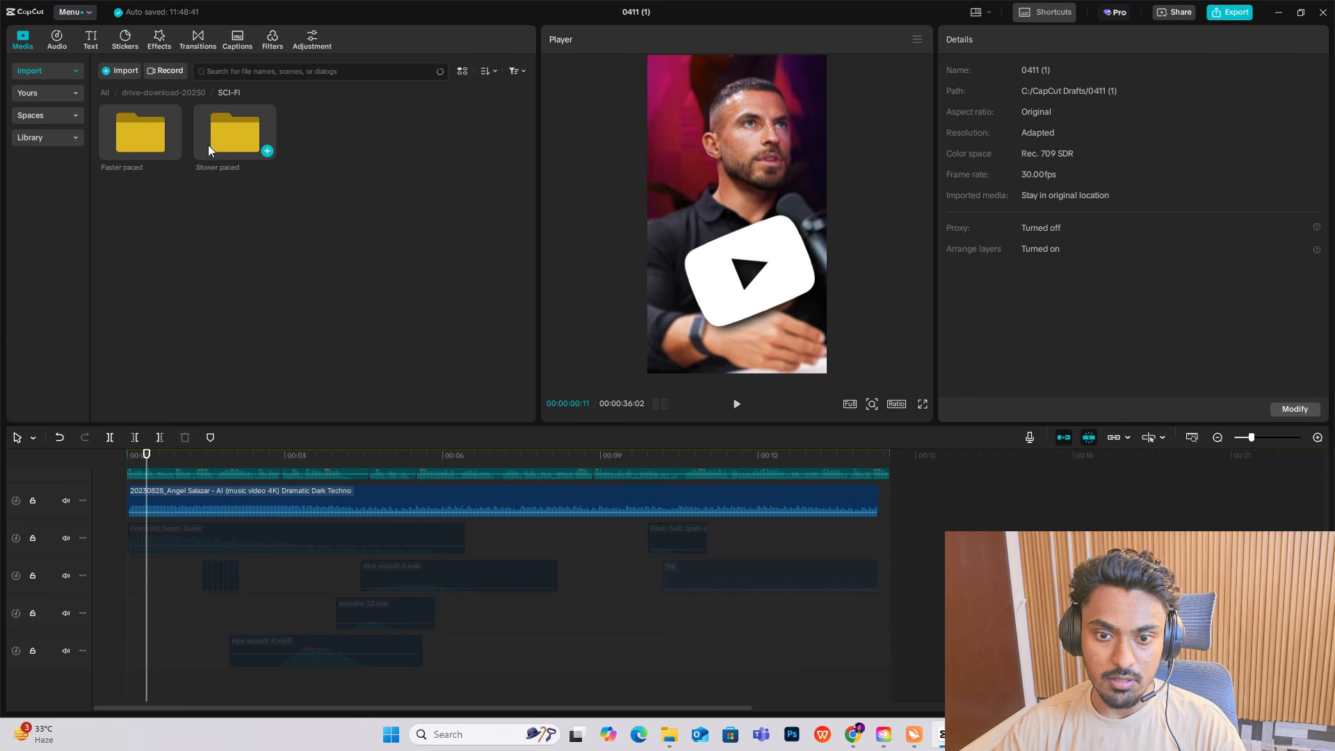
pyautogui.doubleClick(207, 144)
pyautogui.click(154, 97)
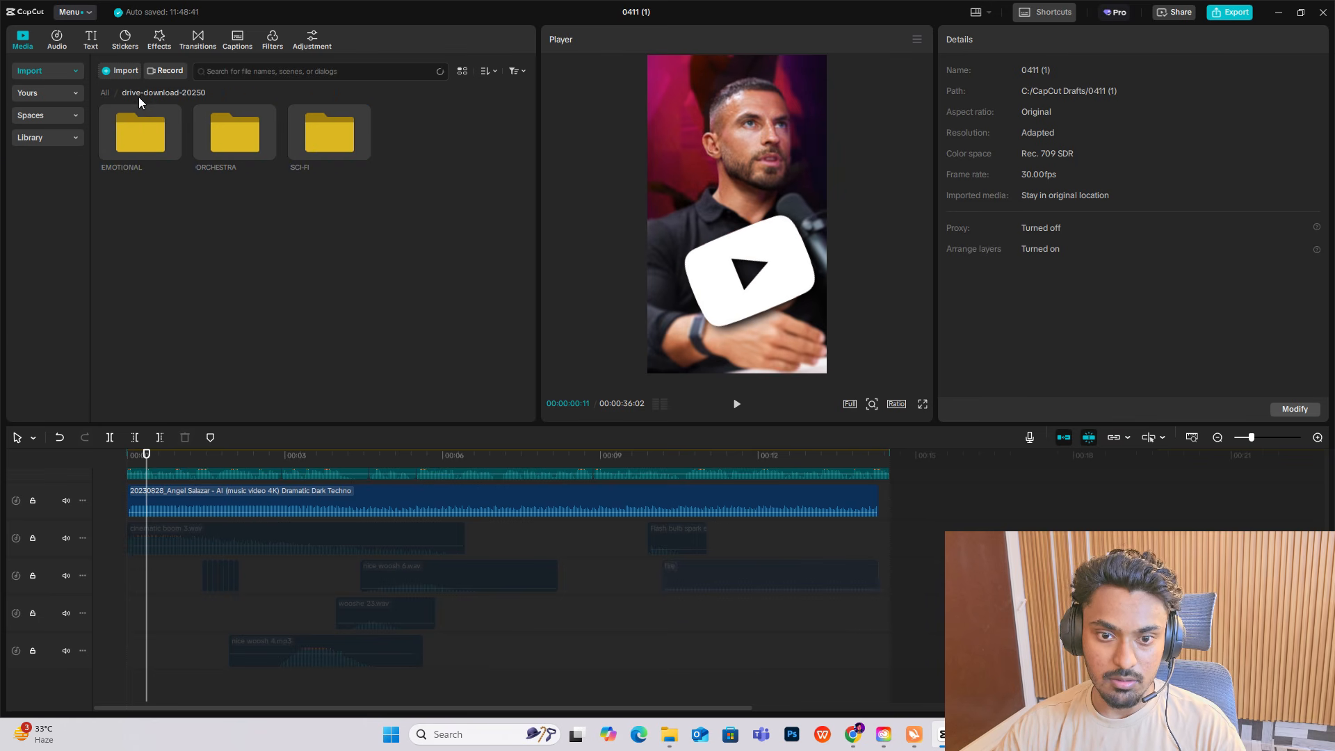
pyautogui.doubleClick(328, 143)
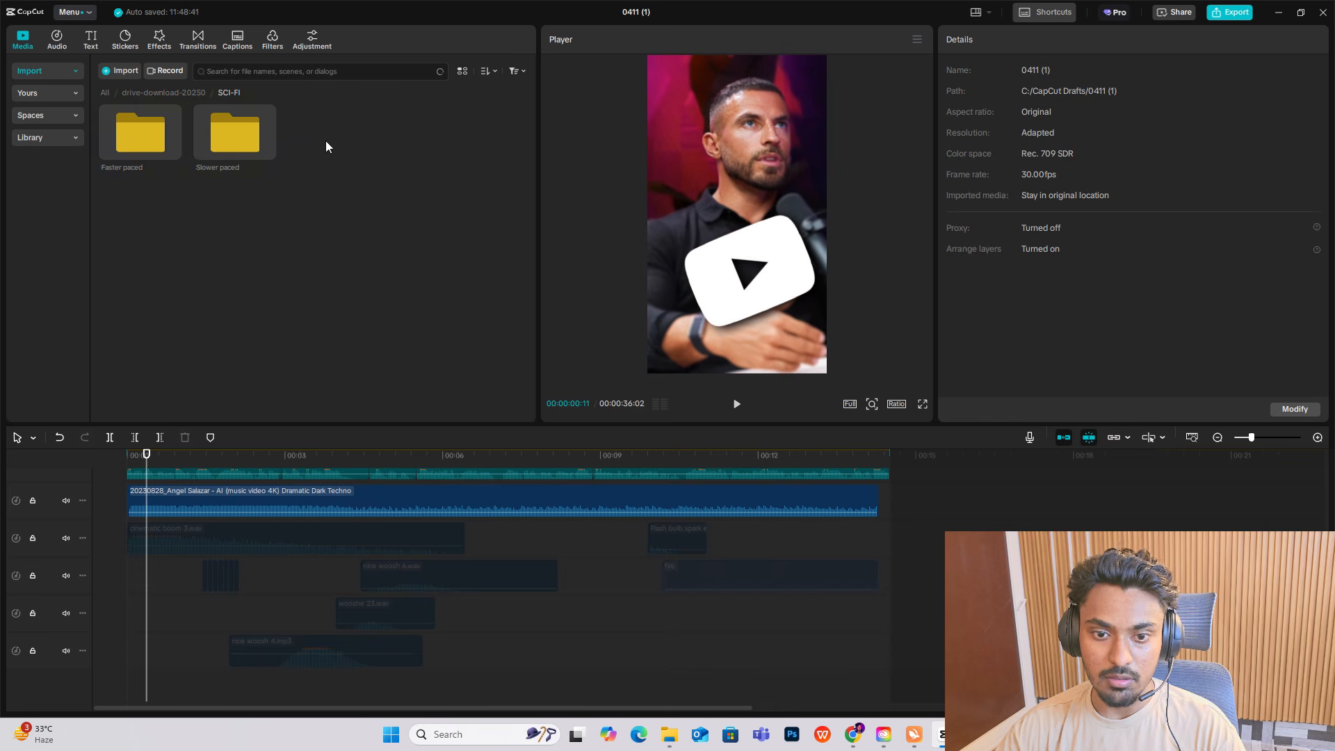
pyautogui.doubleClick(129, 155)
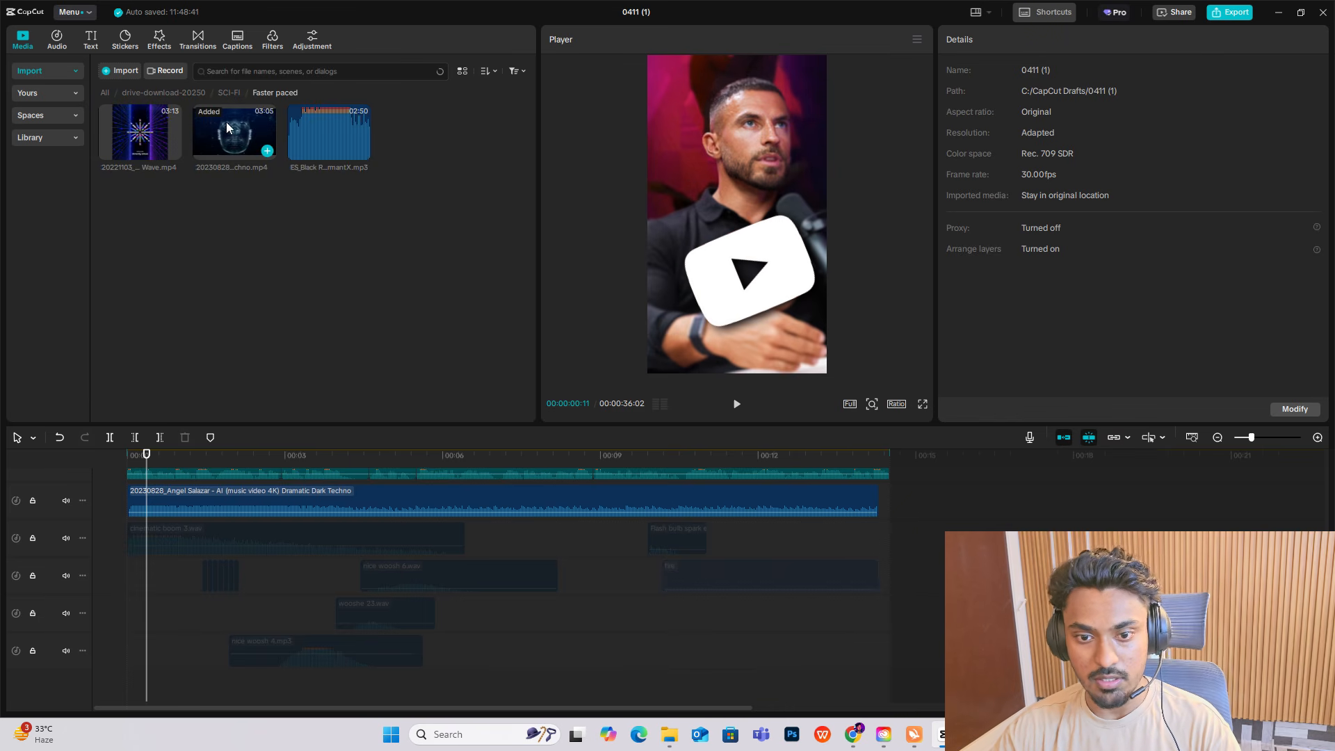
pyautogui.click(101, 93)
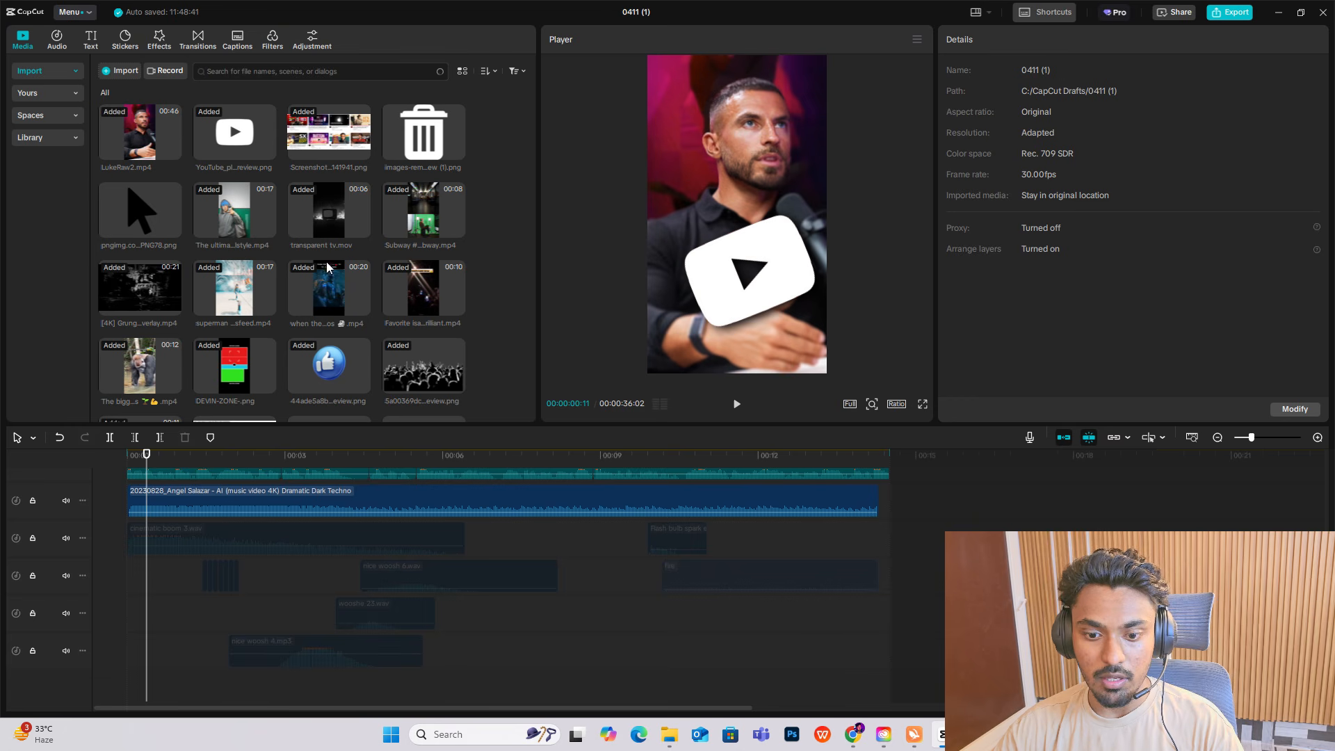
# Step: Turn all sound effect clips back on and play the edit with its audio from 00:00:00
pyautogui.moveTo(953, 552); pyautogui.dragTo(198, 691)
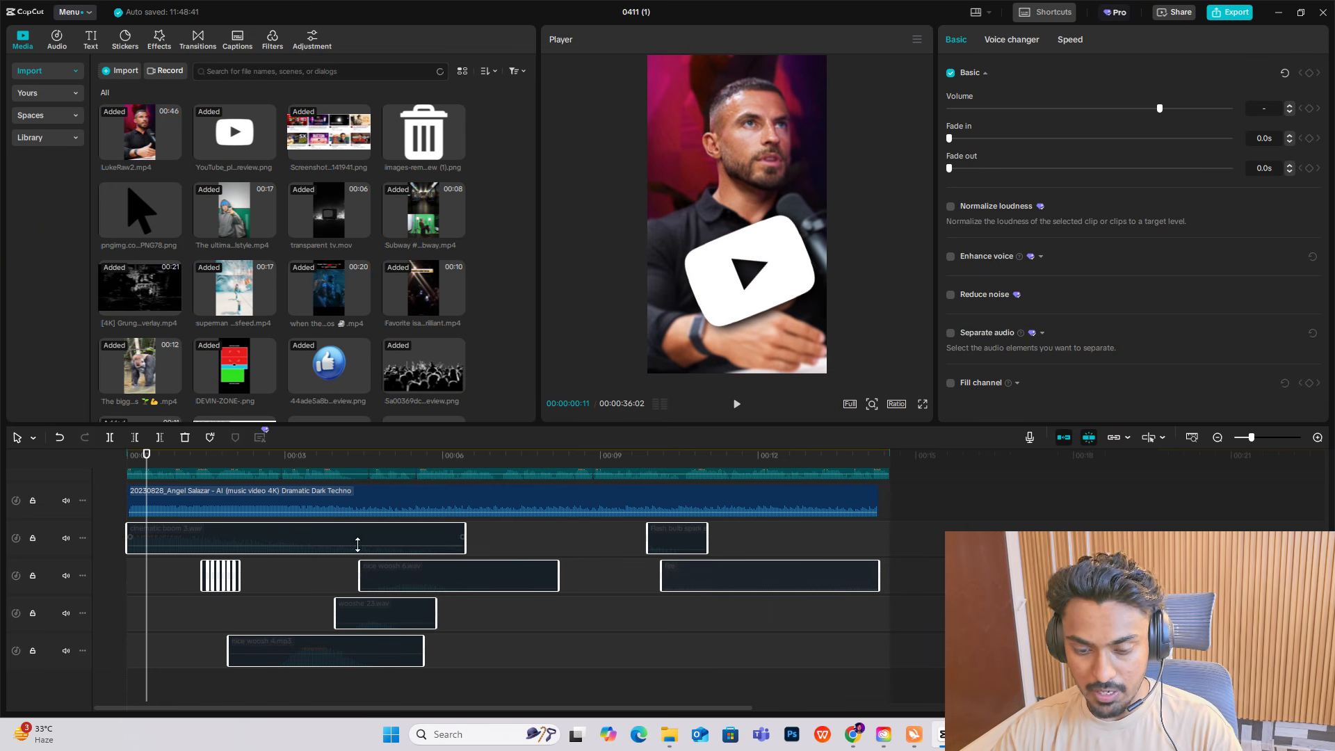
pyautogui.press('v')
pyautogui.click(164, 602)
pyautogui.click(126, 596)
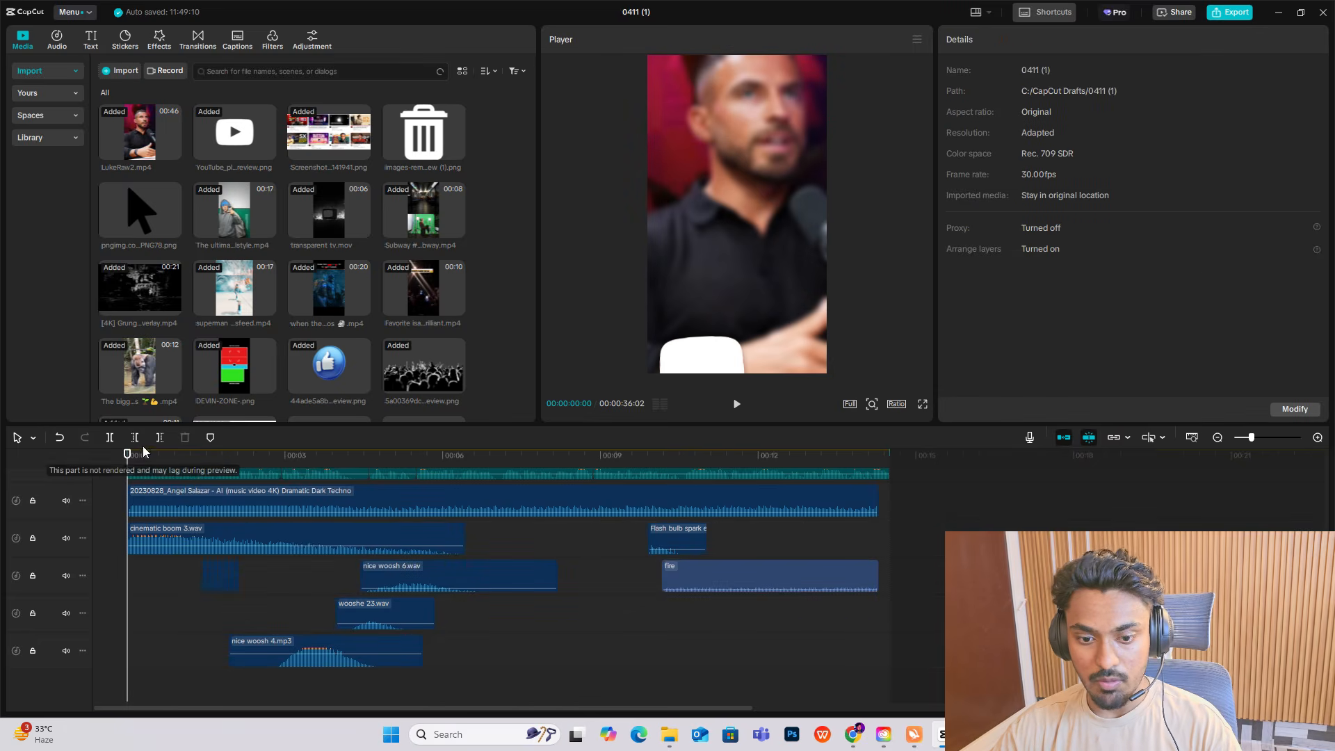
pyautogui.press('space')
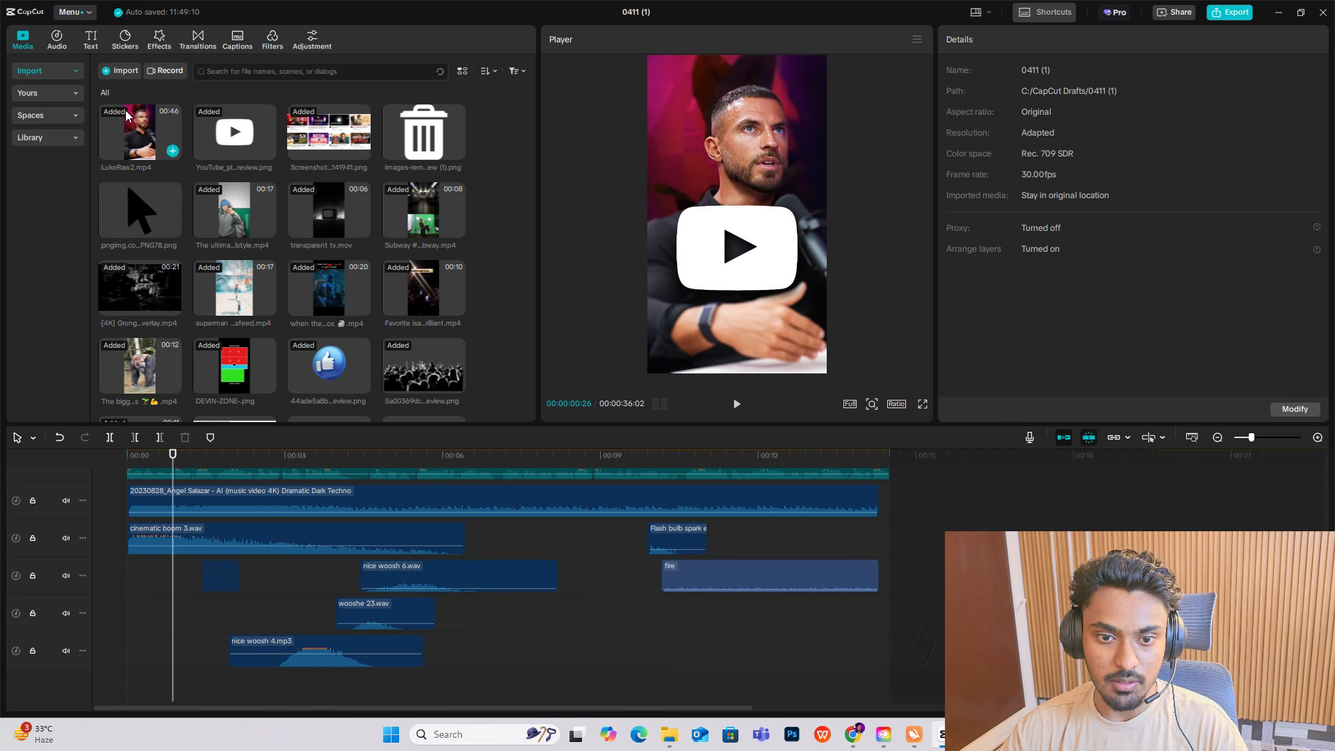
# Step: Open the Cinematic Boom Impa folder inside the imported sfx folder to find the source of the opening cinematic boom 3.wav clip
pyautogui.scroll(-1, 411, 373)
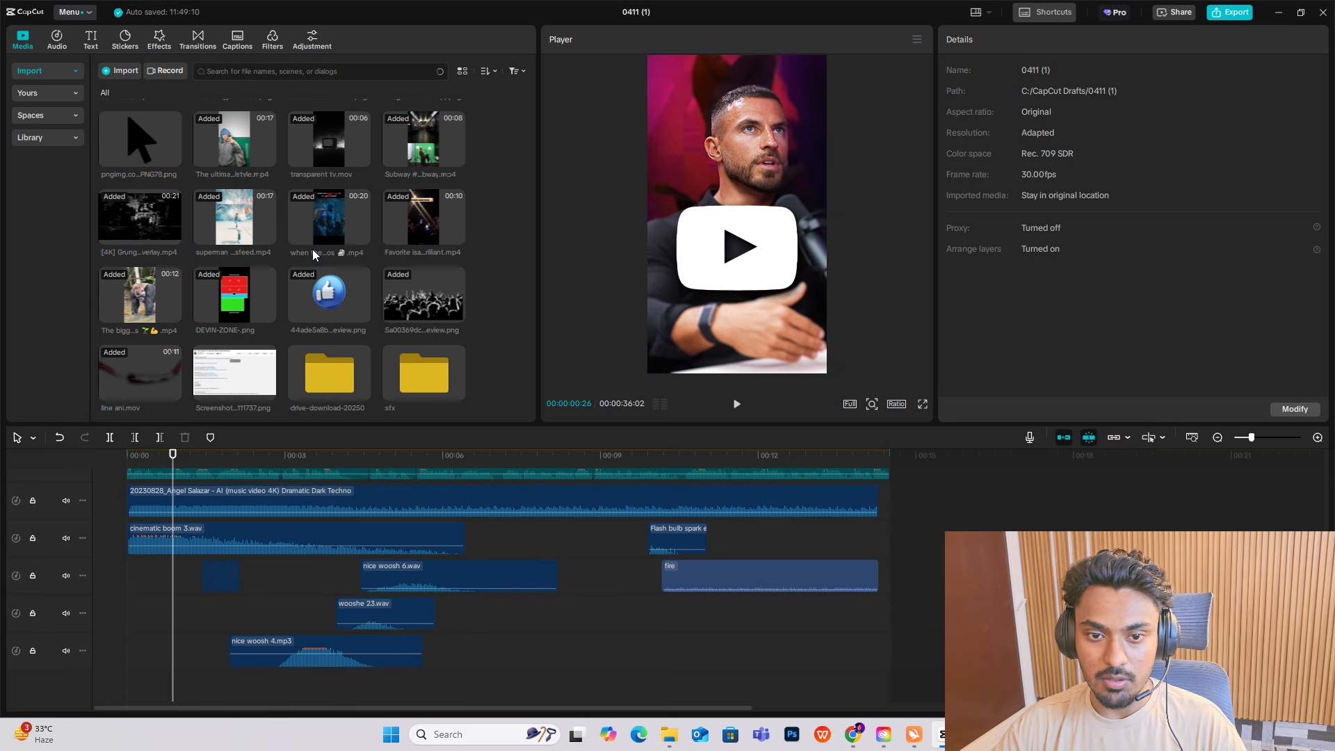
pyautogui.click(58, 40)
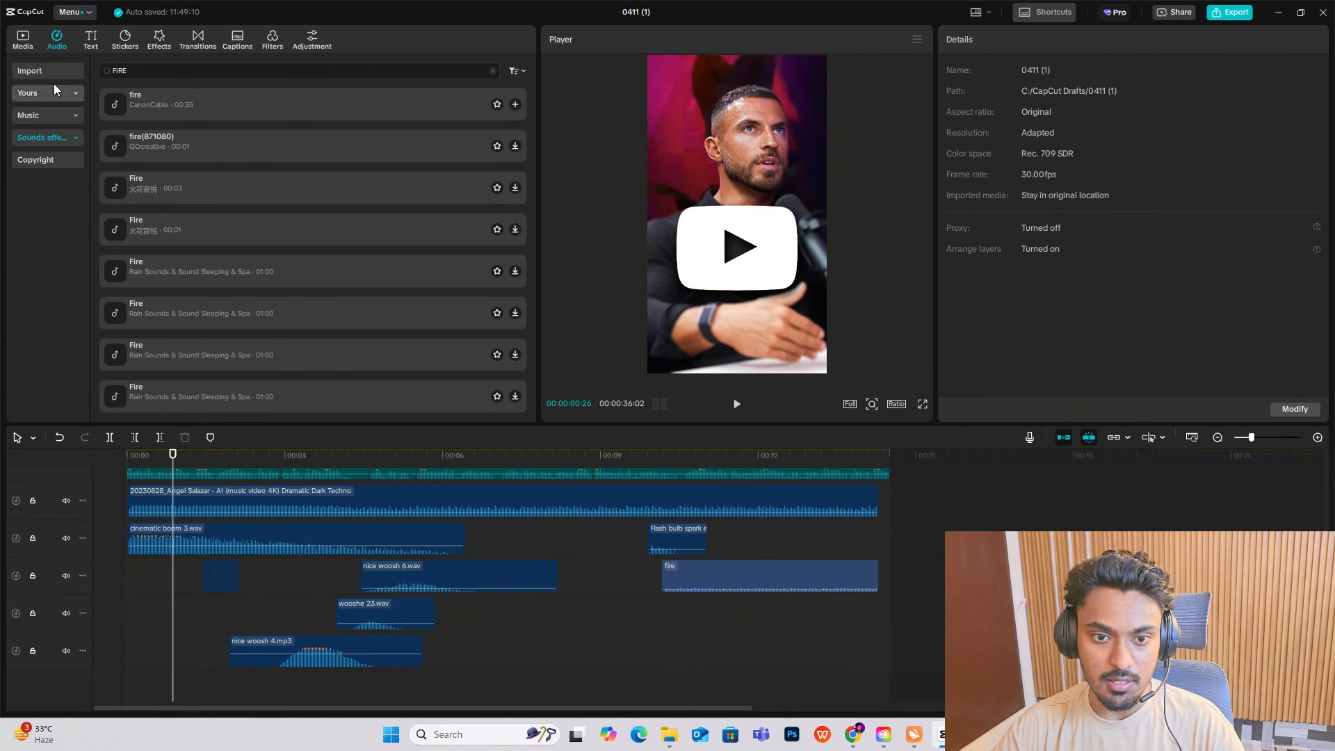
pyautogui.click(25, 42)
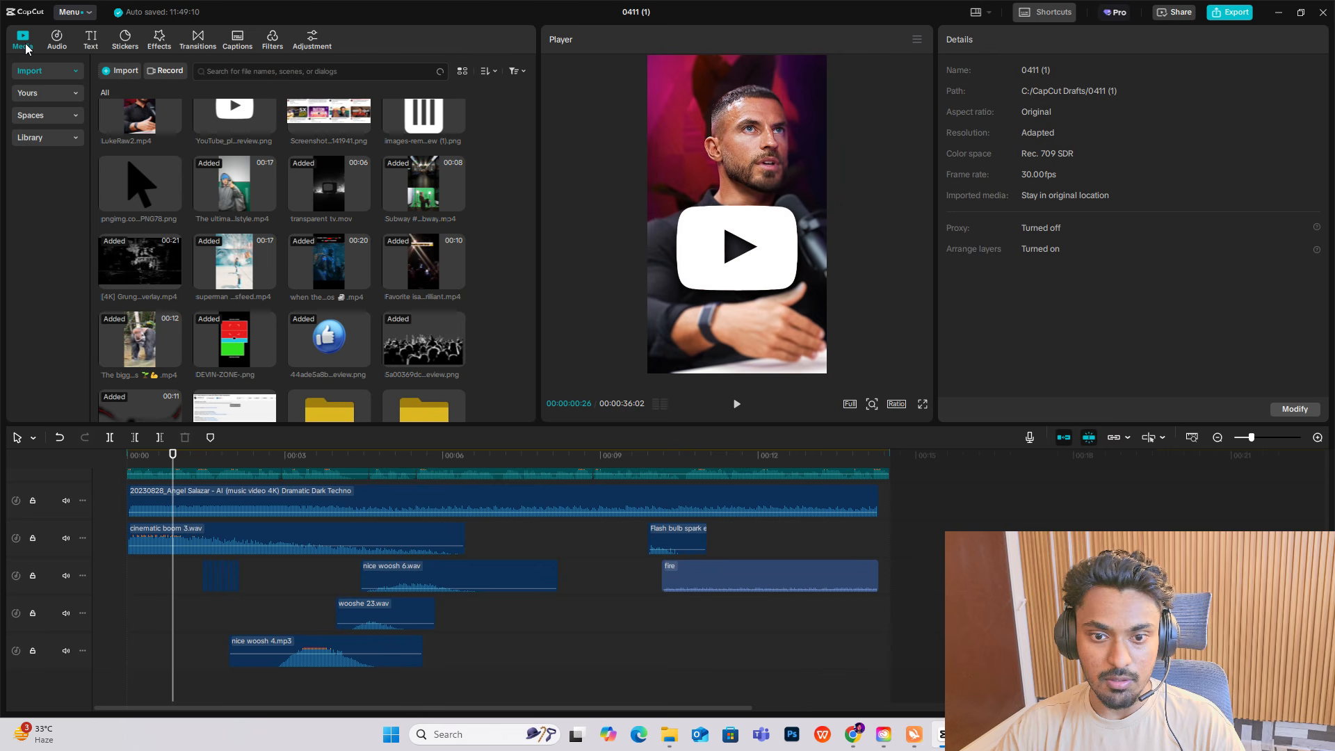
pyautogui.scroll(-1, 411, 353)
pyautogui.doubleClick(412, 361)
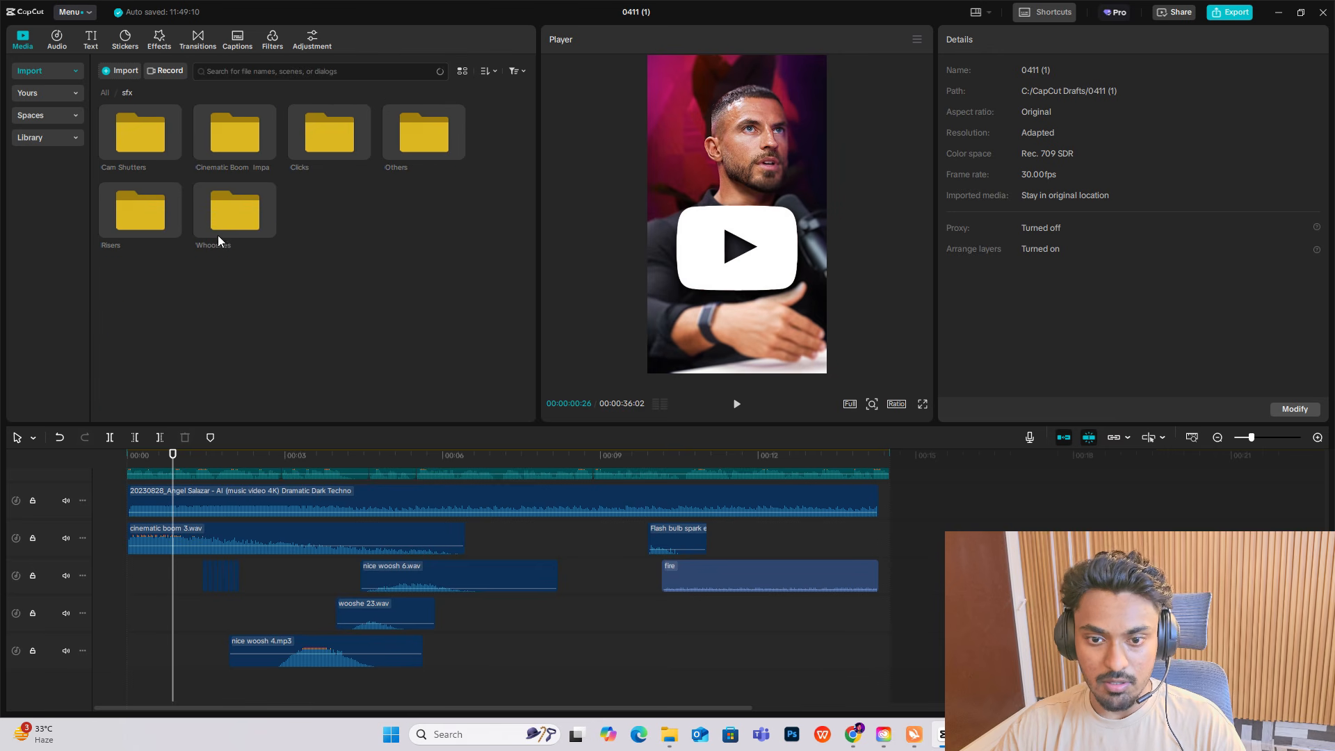
pyautogui.doubleClick(227, 142)
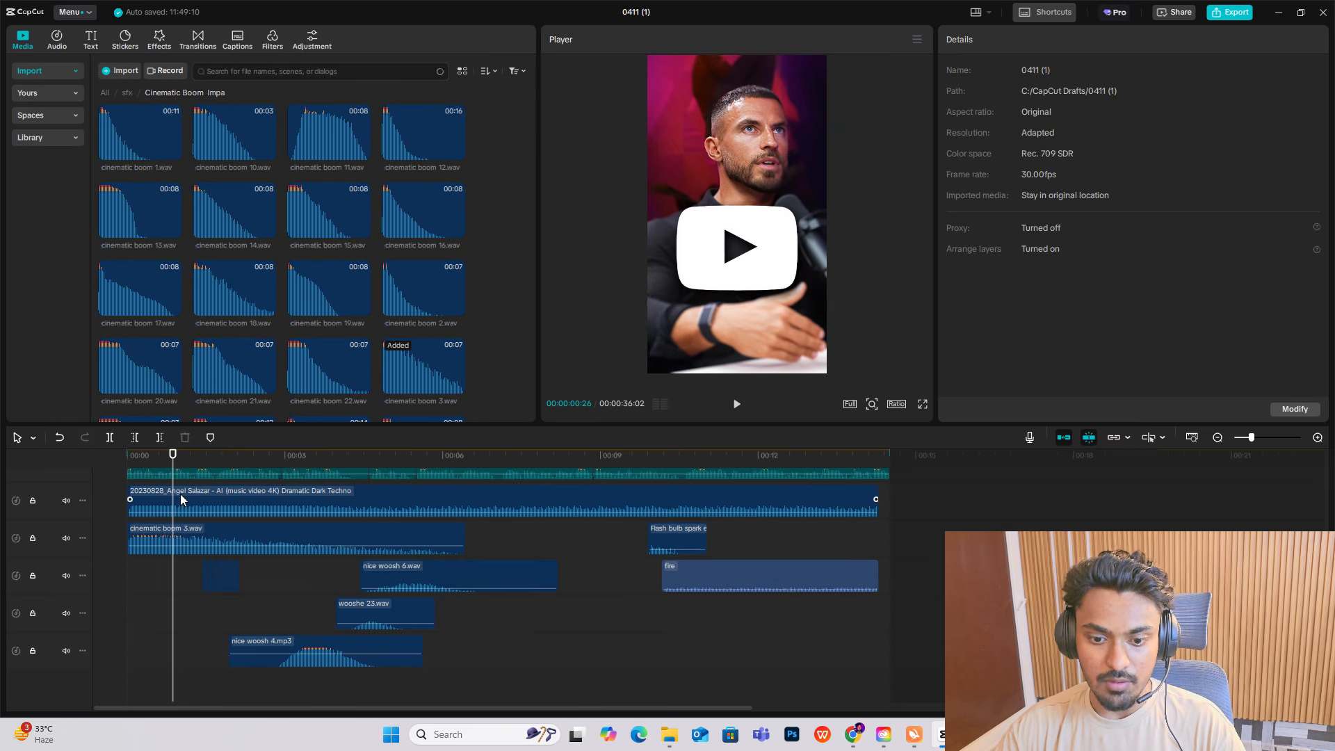
pyautogui.click(189, 541)
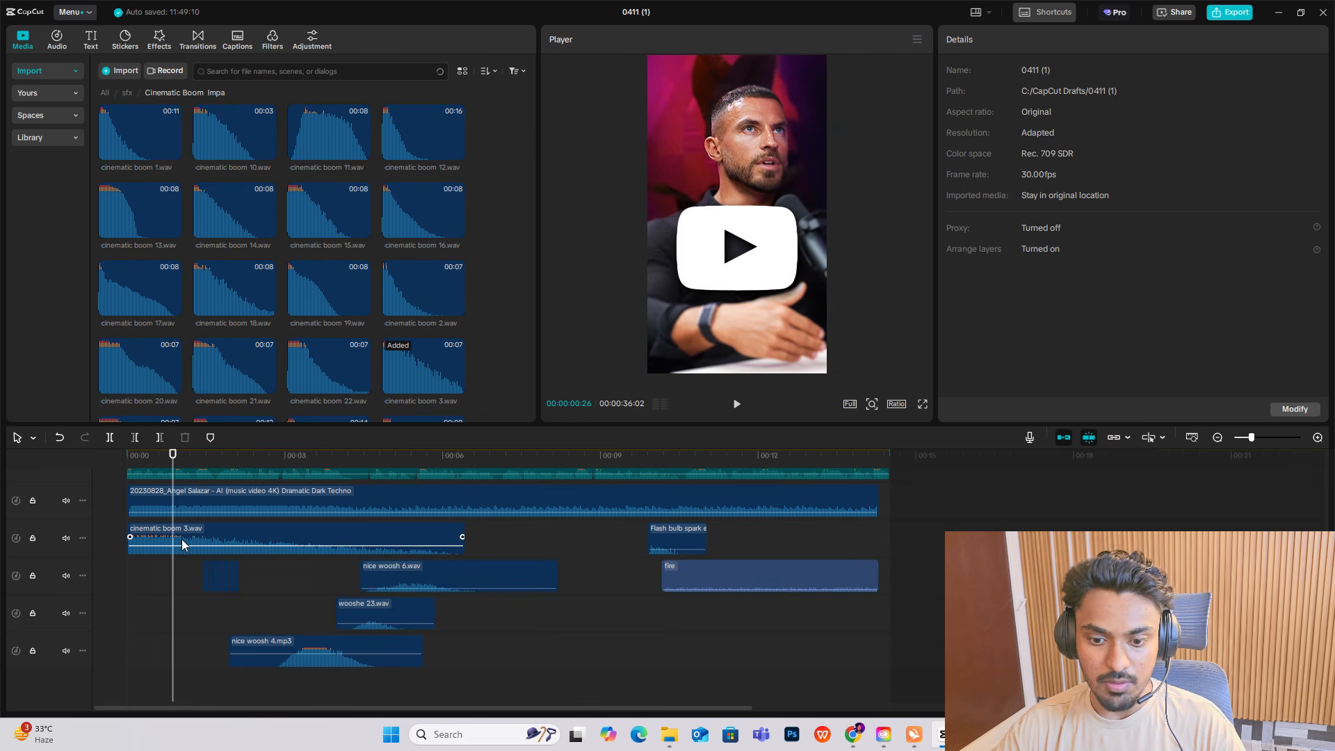
# Step: Open the Clicks folder inside the imported sfx folder to find the source of the repeated Switch Click clips after 00:01
pyautogui.click(1317, 439)
pyautogui.click(257, 605)
pyautogui.moveTo(257, 605); pyautogui.dragTo(333, 622)
pyautogui.click(56, 40)
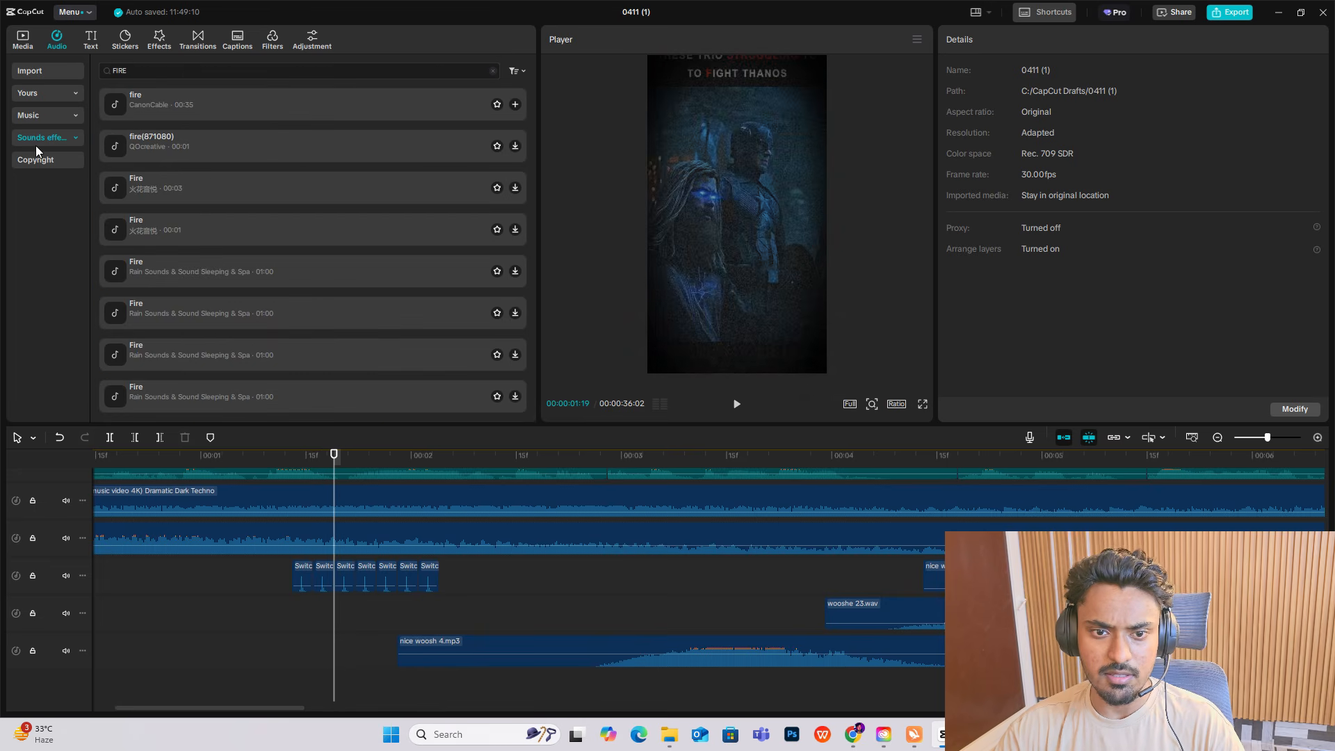
pyautogui.click(35, 42)
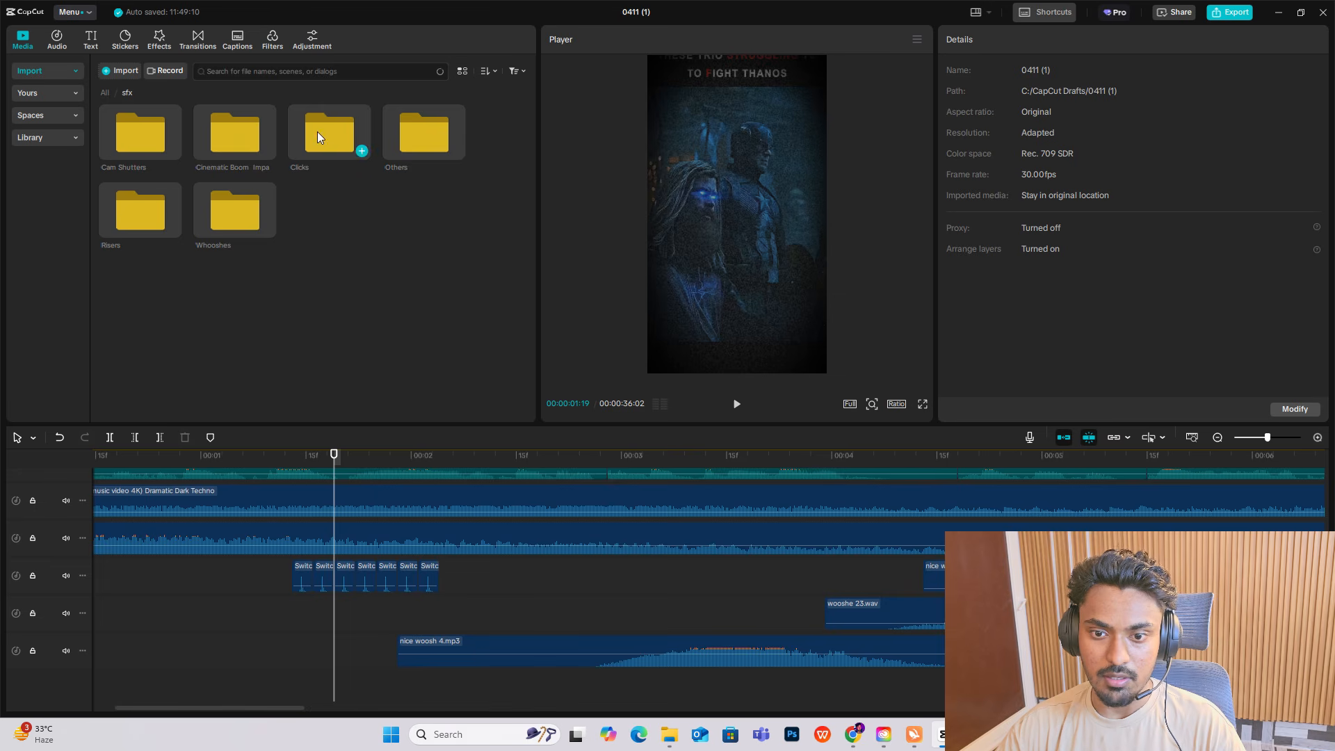
pyautogui.doubleClick(317, 131)
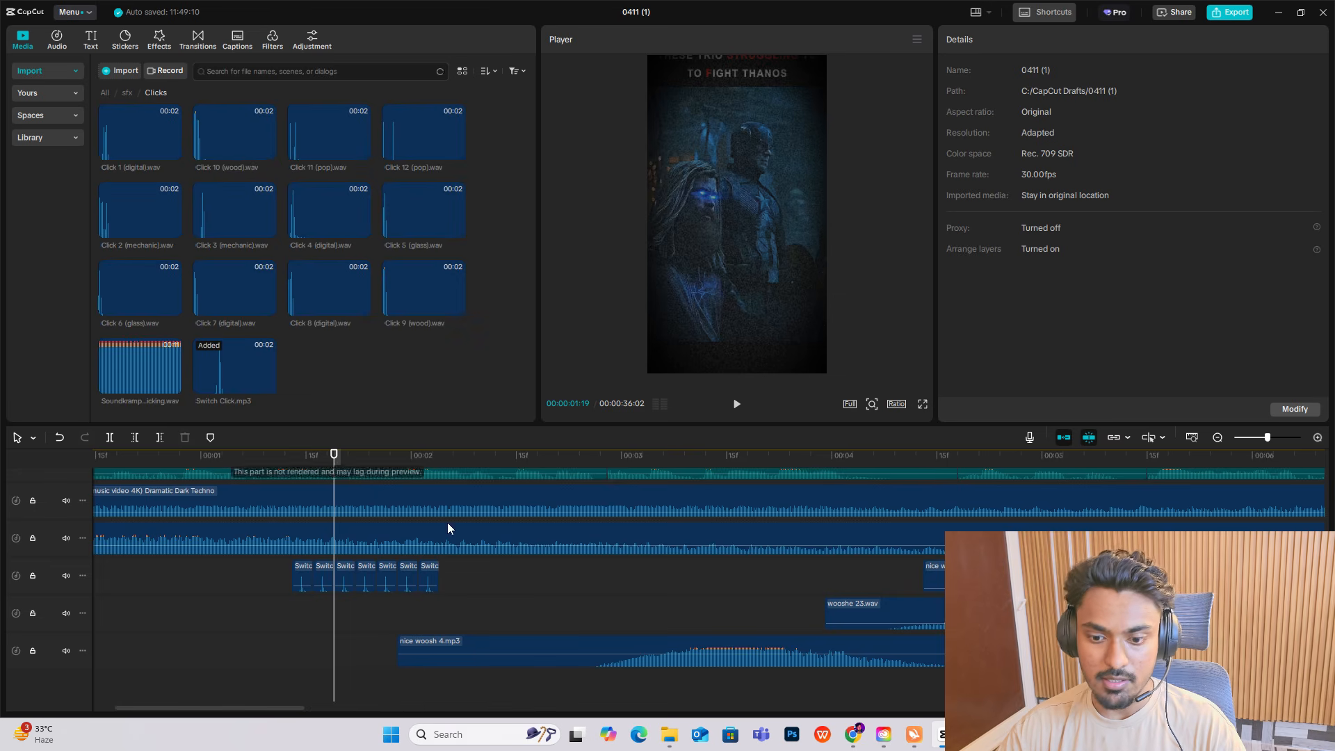
# Step: Scrub past the nice woosh 4.mp3 and wooshe 23.wav clips to the flash bulb spark sound at 00:00:10:00
pyautogui.click(527, 600)
pyautogui.moveTo(527, 601); pyautogui.dragTo(637, 658)
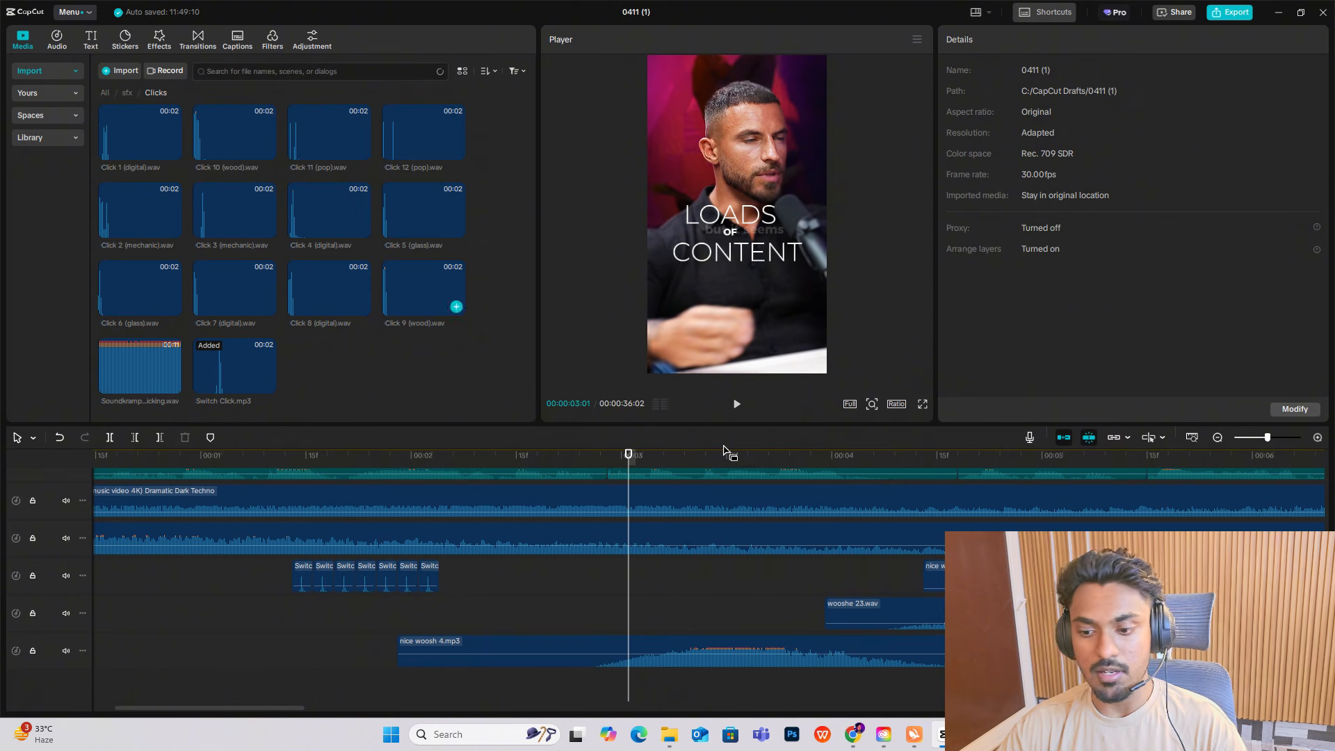
pyautogui.click(860, 596)
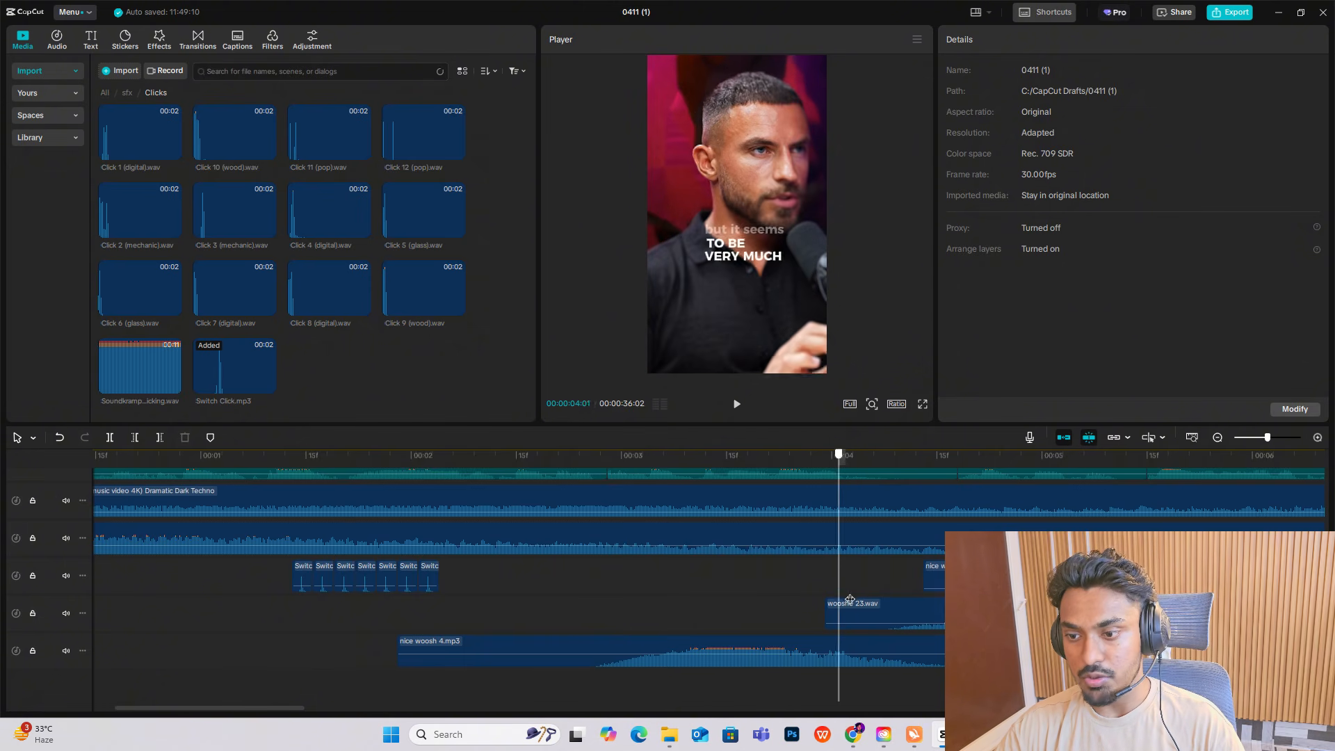
pyautogui.click(846, 602)
pyautogui.moveTo(850, 601); pyautogui.dragTo(824, 568)
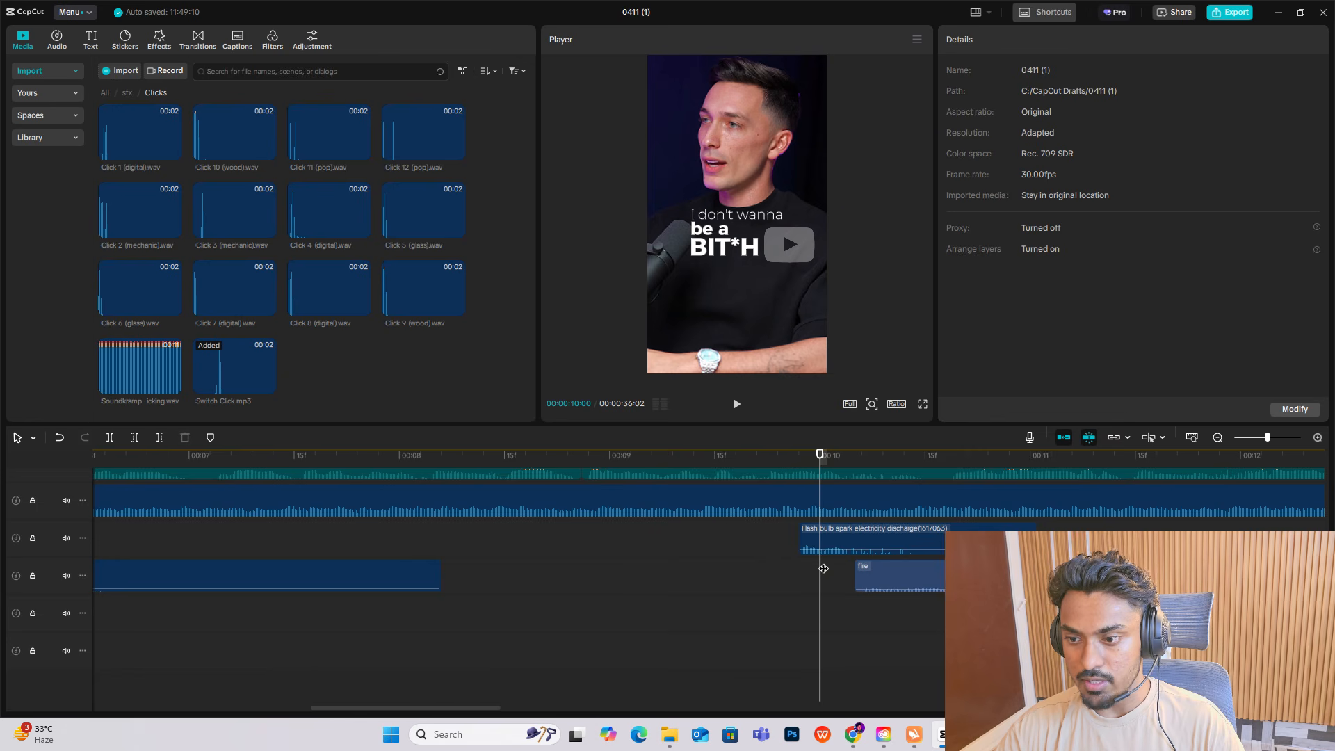
# Step: Search the music library for SPARK to find the source of the flash bulb spark electricity discharge clip
pyautogui.click(61, 40)
pyautogui.click(69, 115)
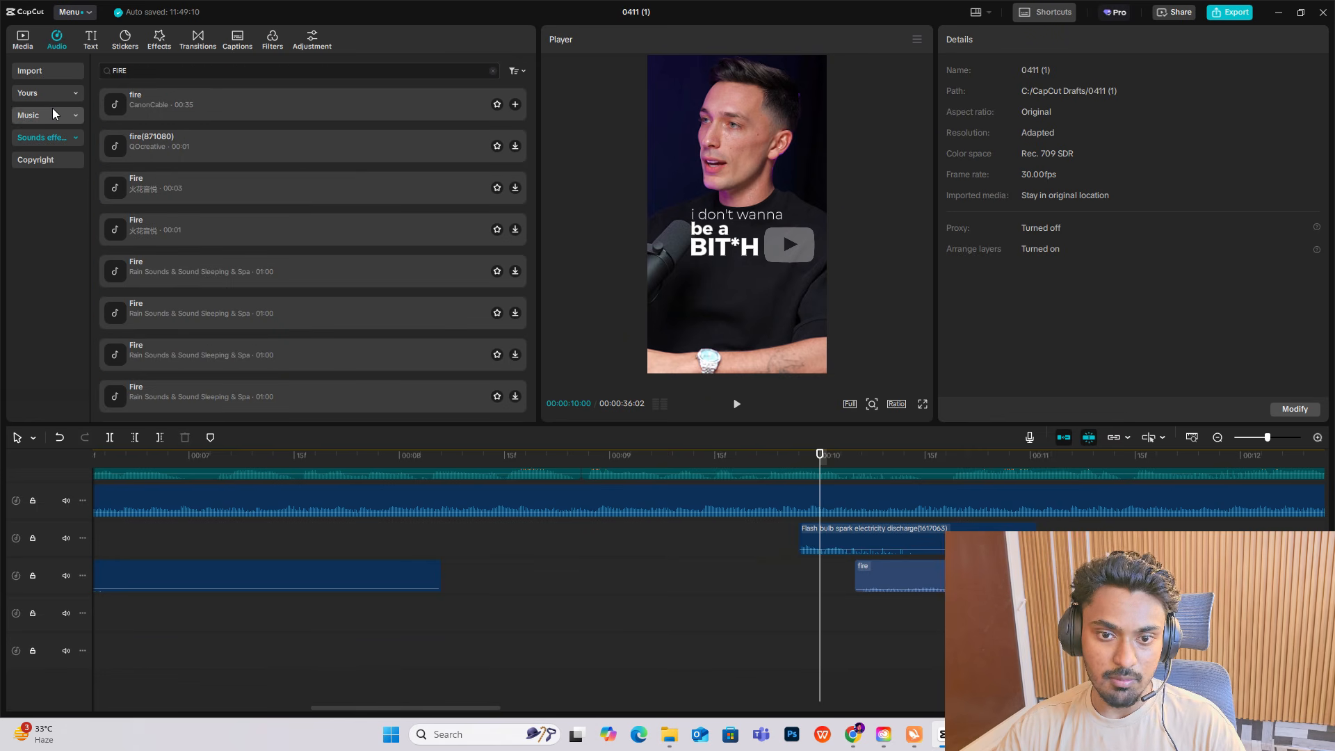
pyautogui.click(181, 72)
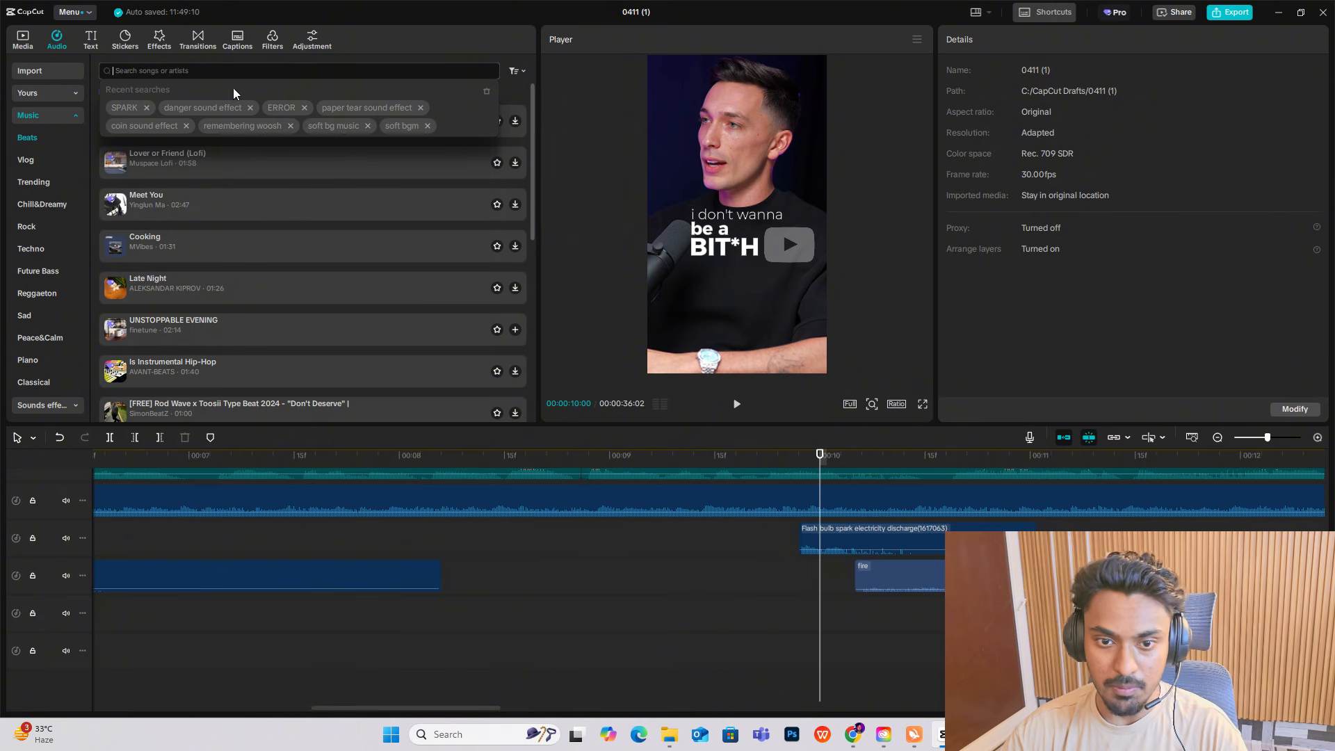
pyautogui.click(129, 108)
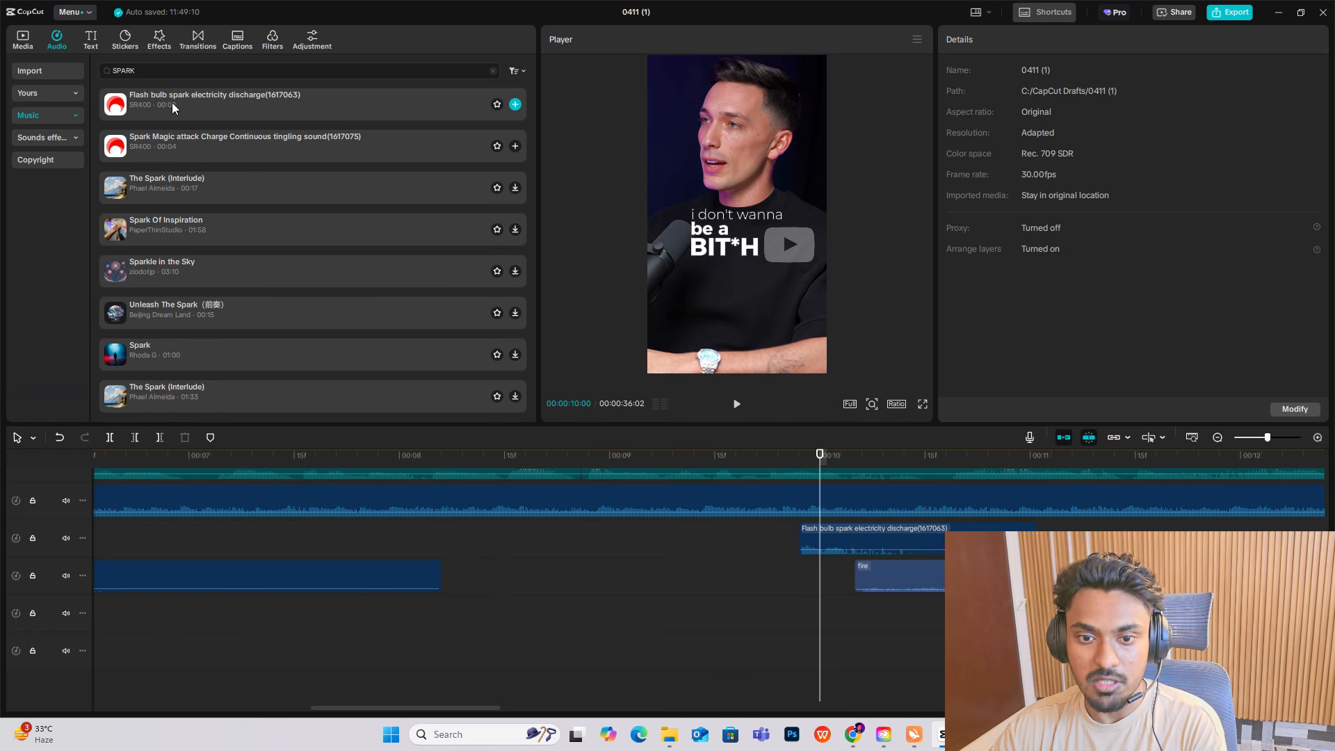
# Step: Move the playhead into the TV scene at 00:00:10:23 and search the sound effects library for FIRE
pyautogui.moveTo(824, 455); pyautogui.dragTo(983, 470)
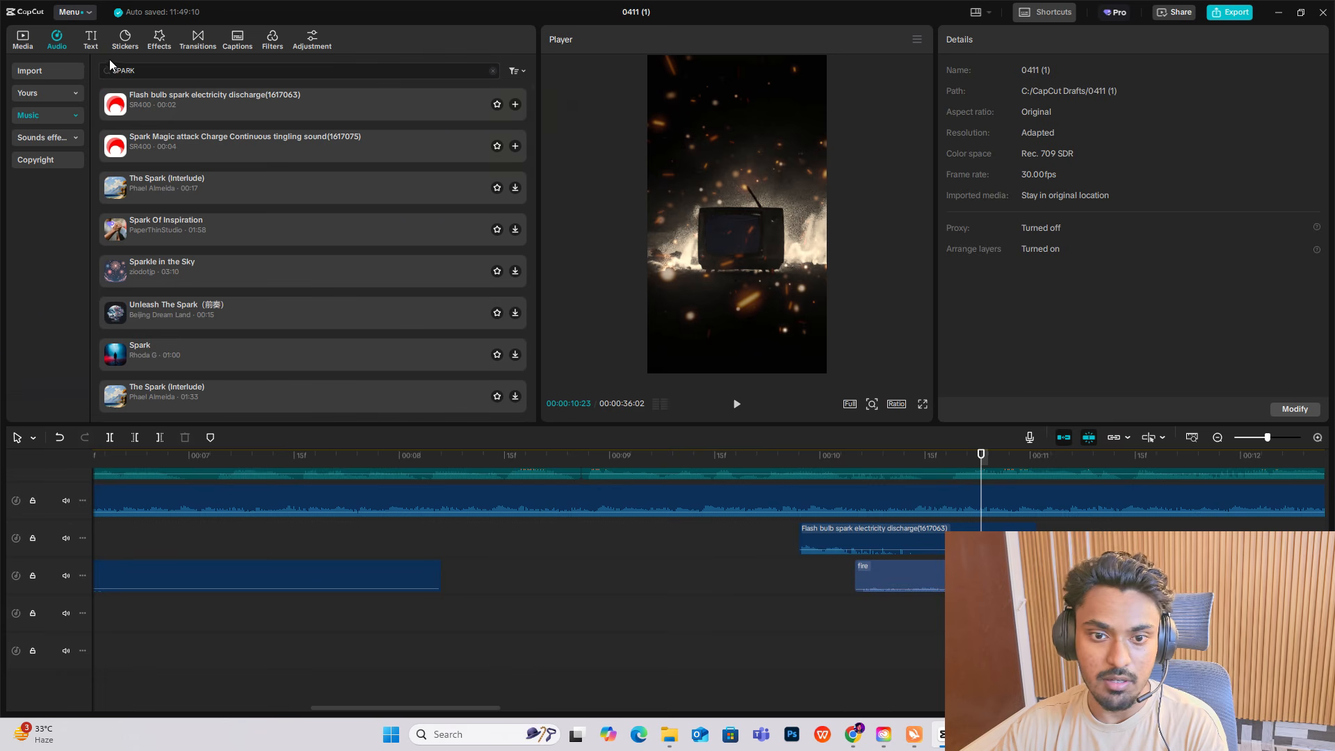
pyautogui.click(40, 136)
pyautogui.click(188, 69)
pyautogui.click(120, 107)
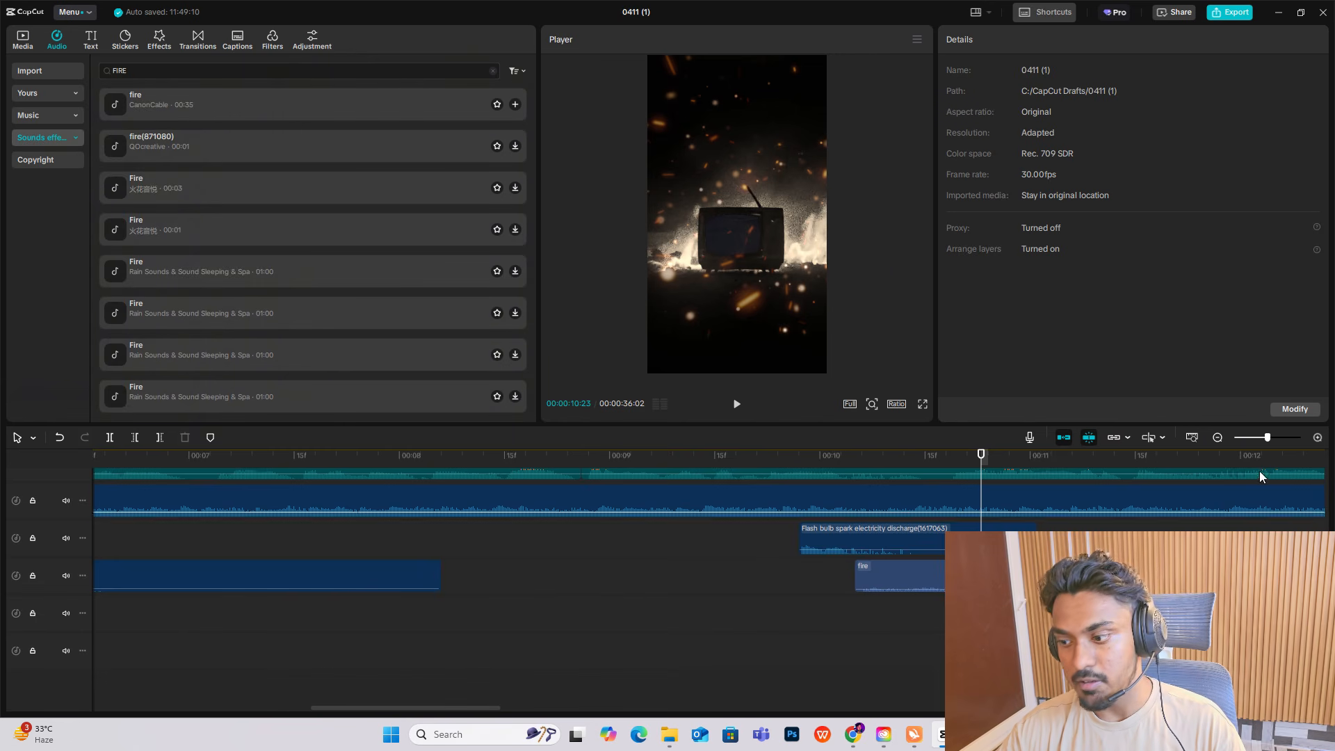
# Step: Play the whole edit with its music and sound effects from 00:00:00
pyautogui.click(1219, 438)
pyautogui.click(1218, 438)
pyautogui.moveTo(693, 547); pyautogui.dragTo(44, 553)
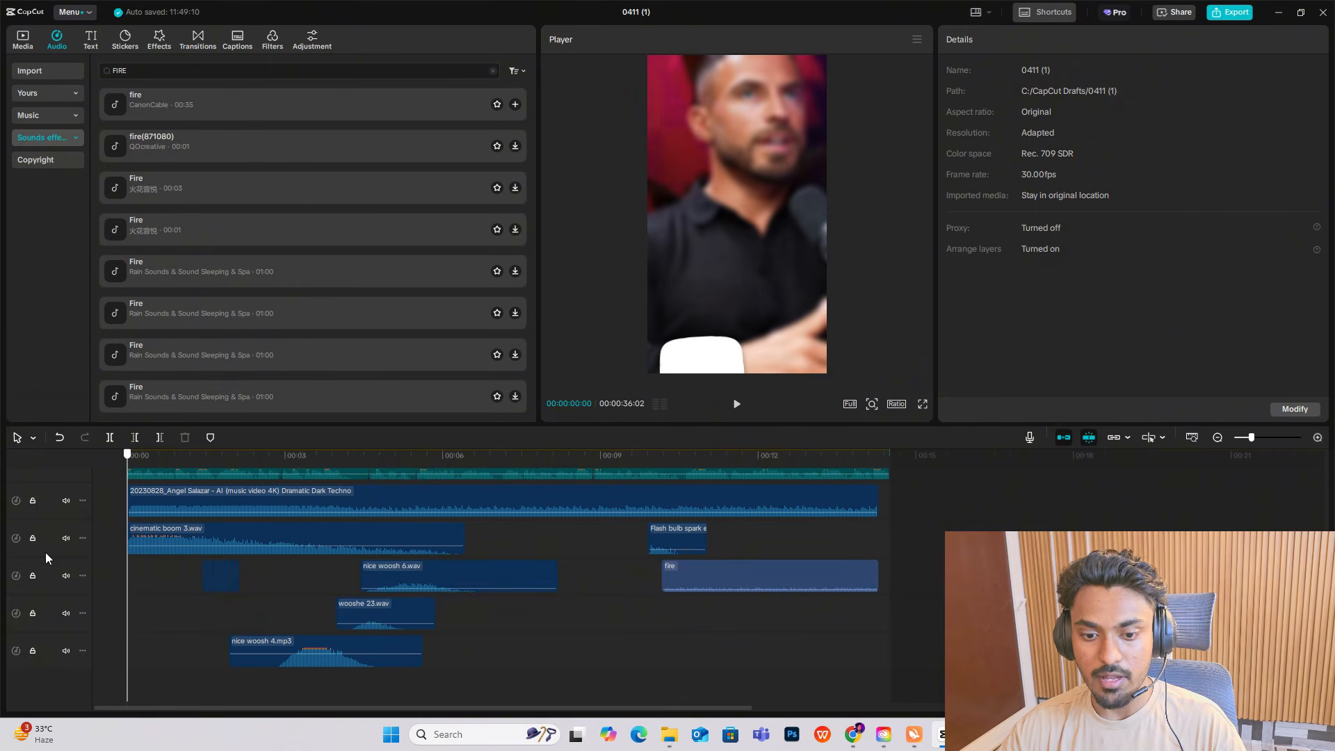
pyautogui.press('space')
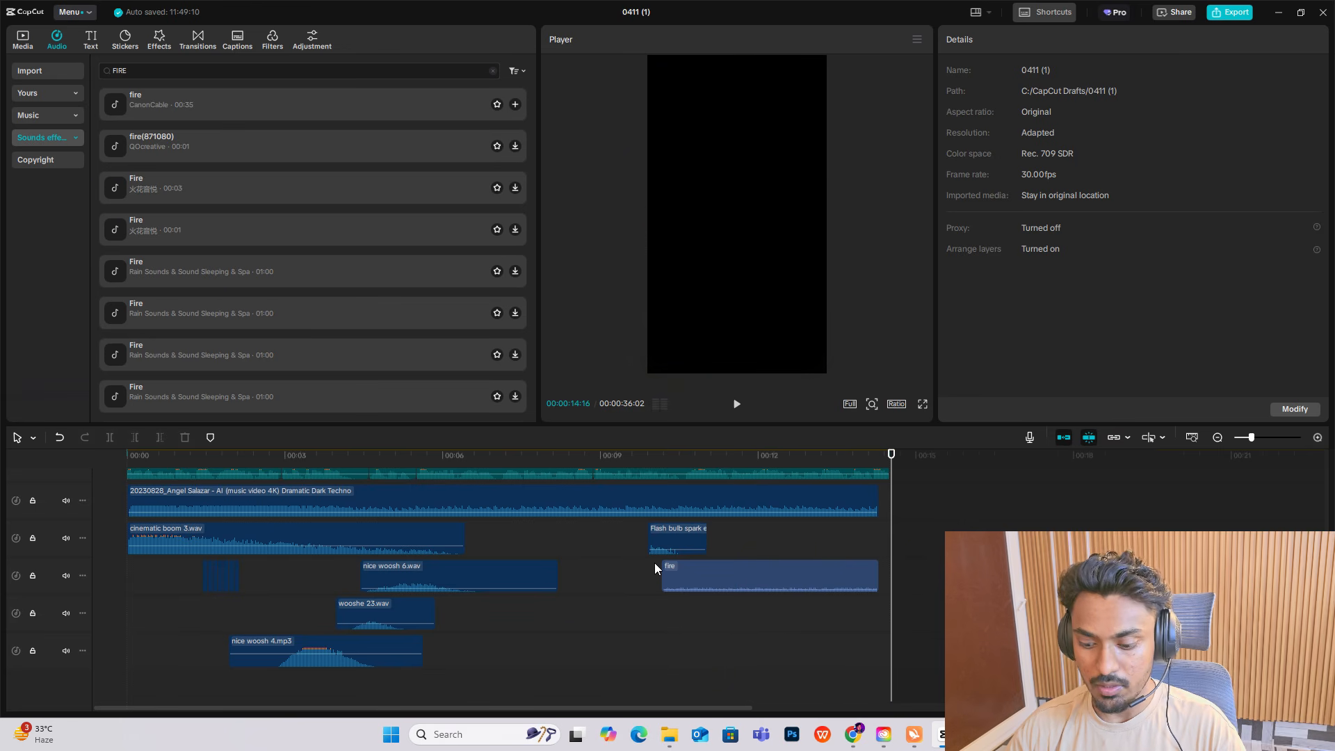
# Step: Return the playhead to 00:00:00 and review the caption, overlay and effect tracks above the main video
pyautogui.scroll(3, 487, 536)
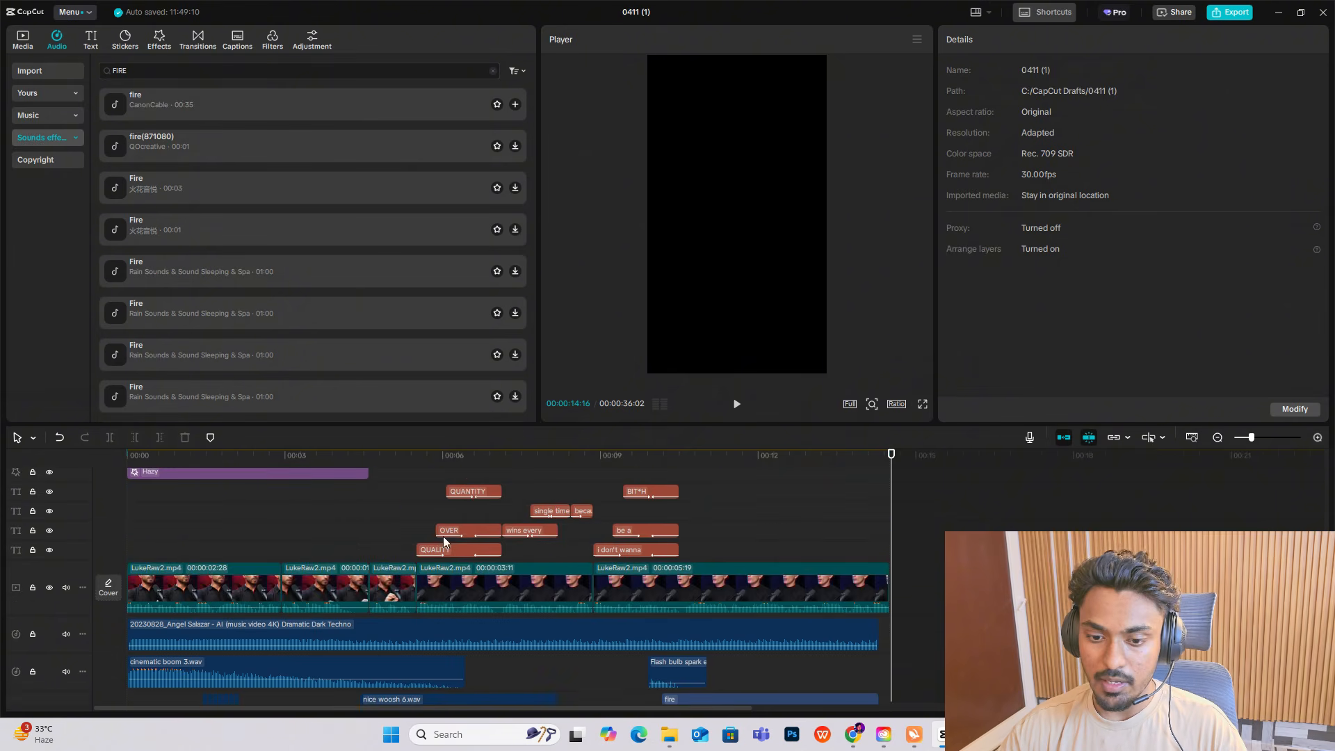
pyautogui.click(268, 529)
pyautogui.moveTo(235, 516); pyautogui.dragTo(125, 563)
pyautogui.scroll(3, 320, 593)
pyautogui.scroll(6, 323, 591)
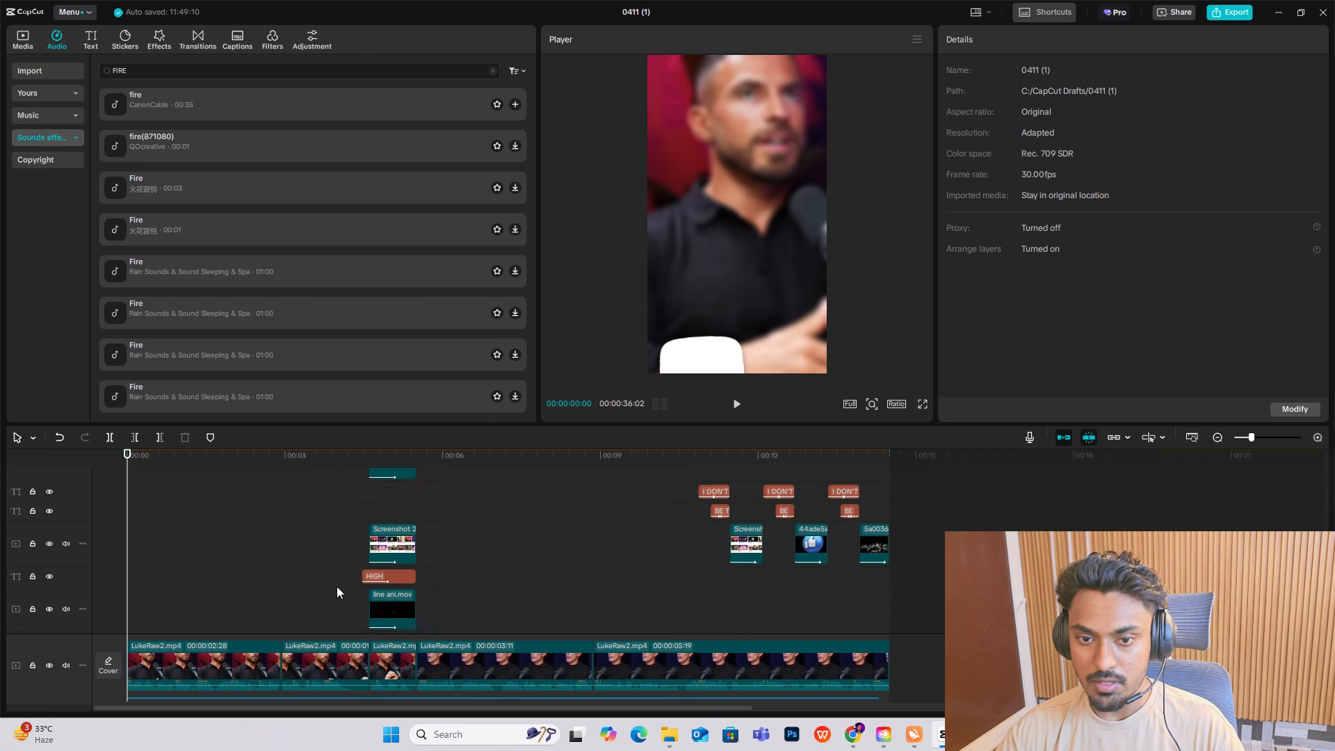
pyautogui.scroll(5, 386, 508)
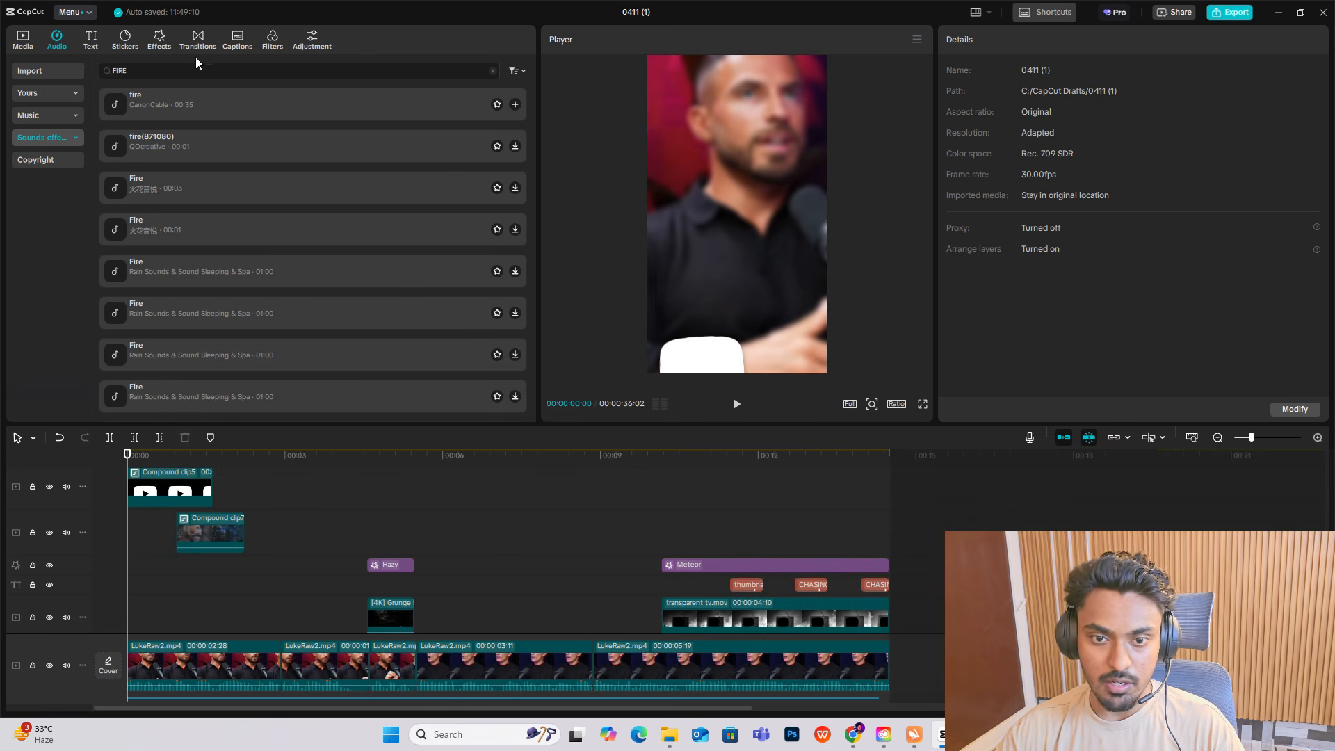
# Step: Look through the Trending video effects and move the playhead to 00:00:12:21 in the TV scene under the Meteor effect
pyautogui.click(156, 40)
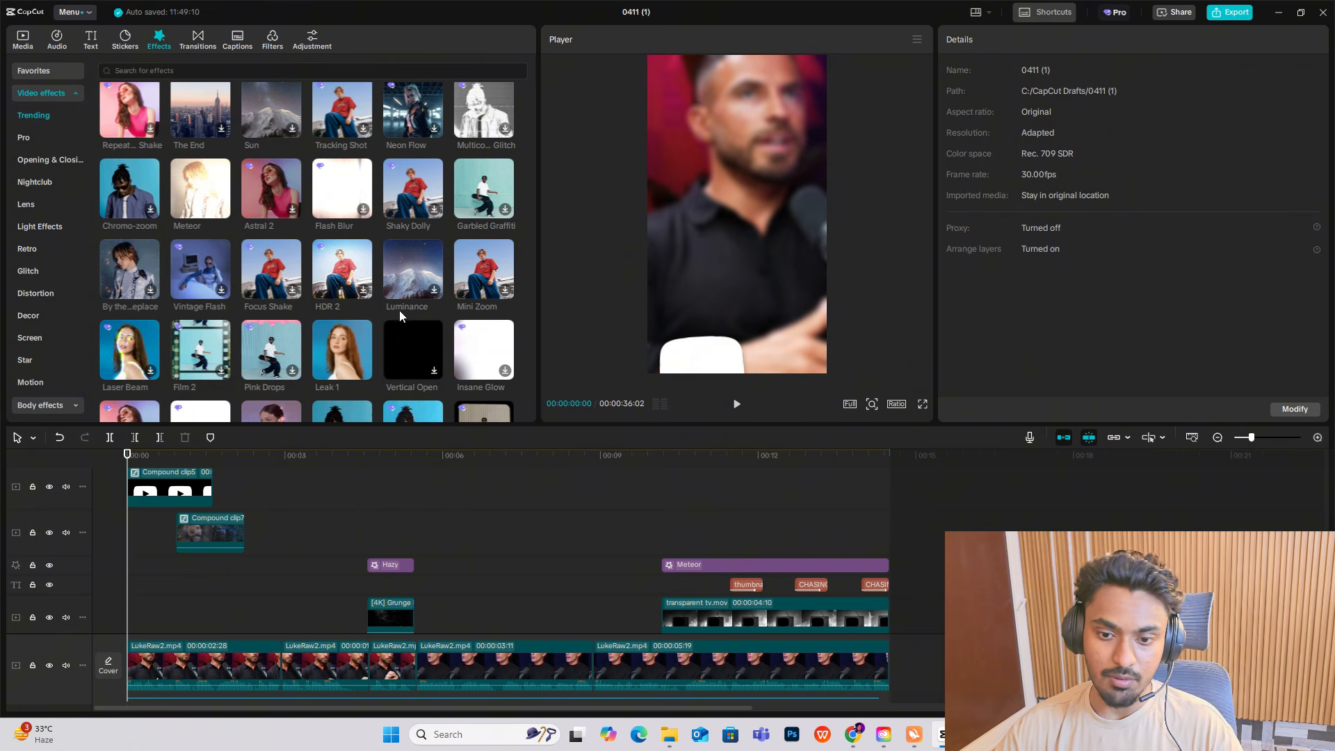
pyautogui.scroll(-3, 345, 323)
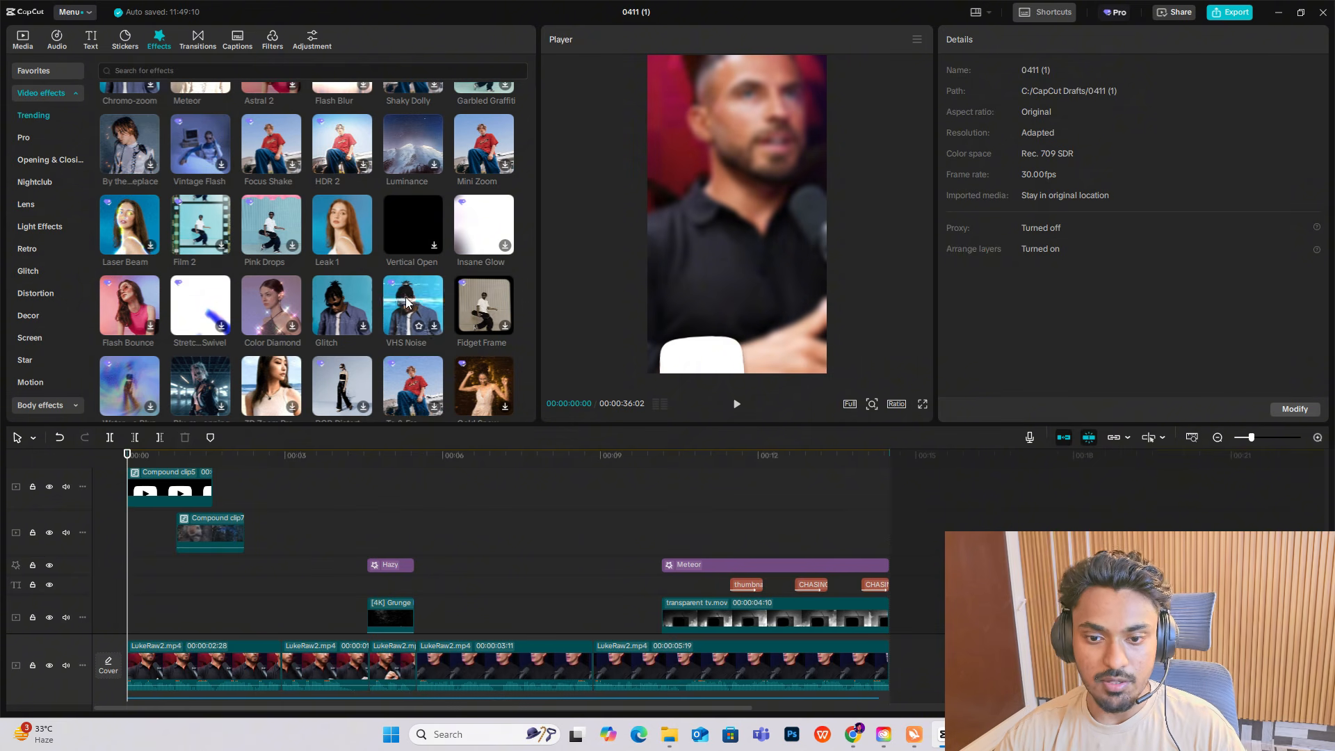
pyautogui.scroll(-1, 348, 237)
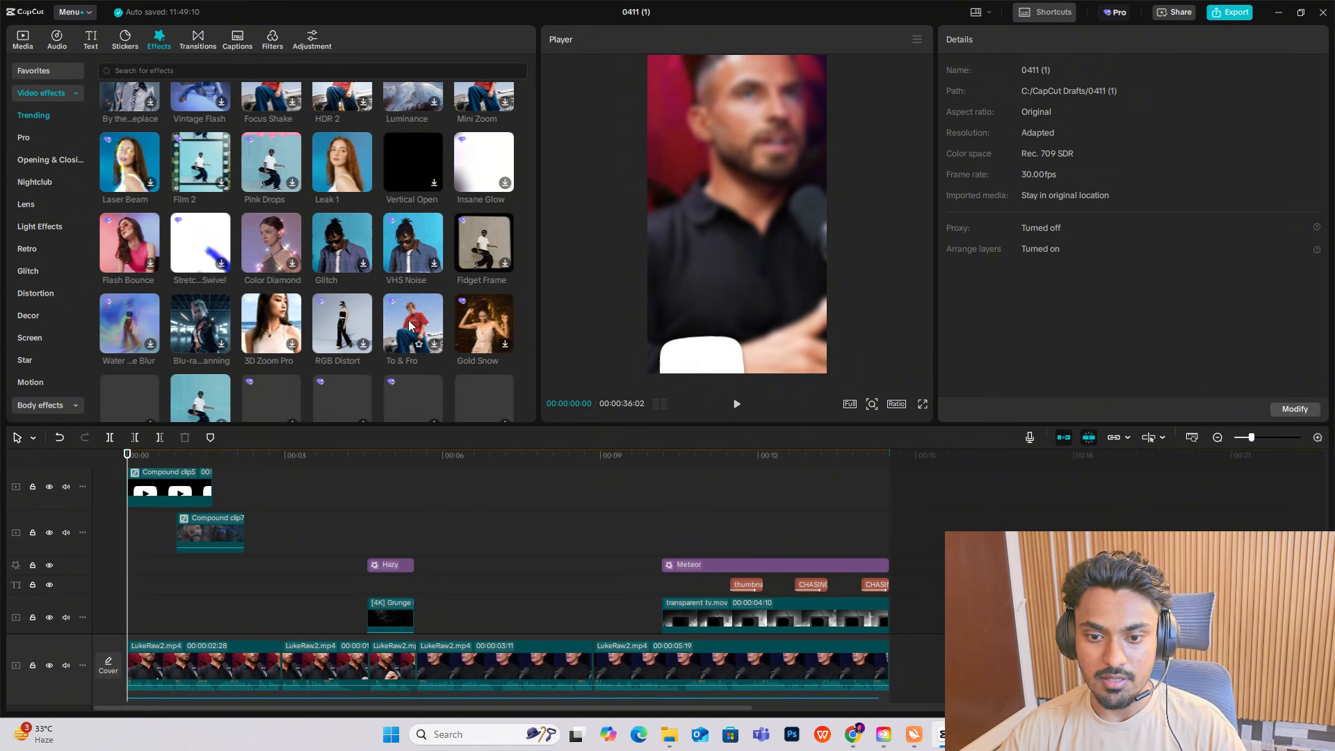
pyautogui.scroll(-1, 416, 286)
pyautogui.scroll(-2, 415, 286)
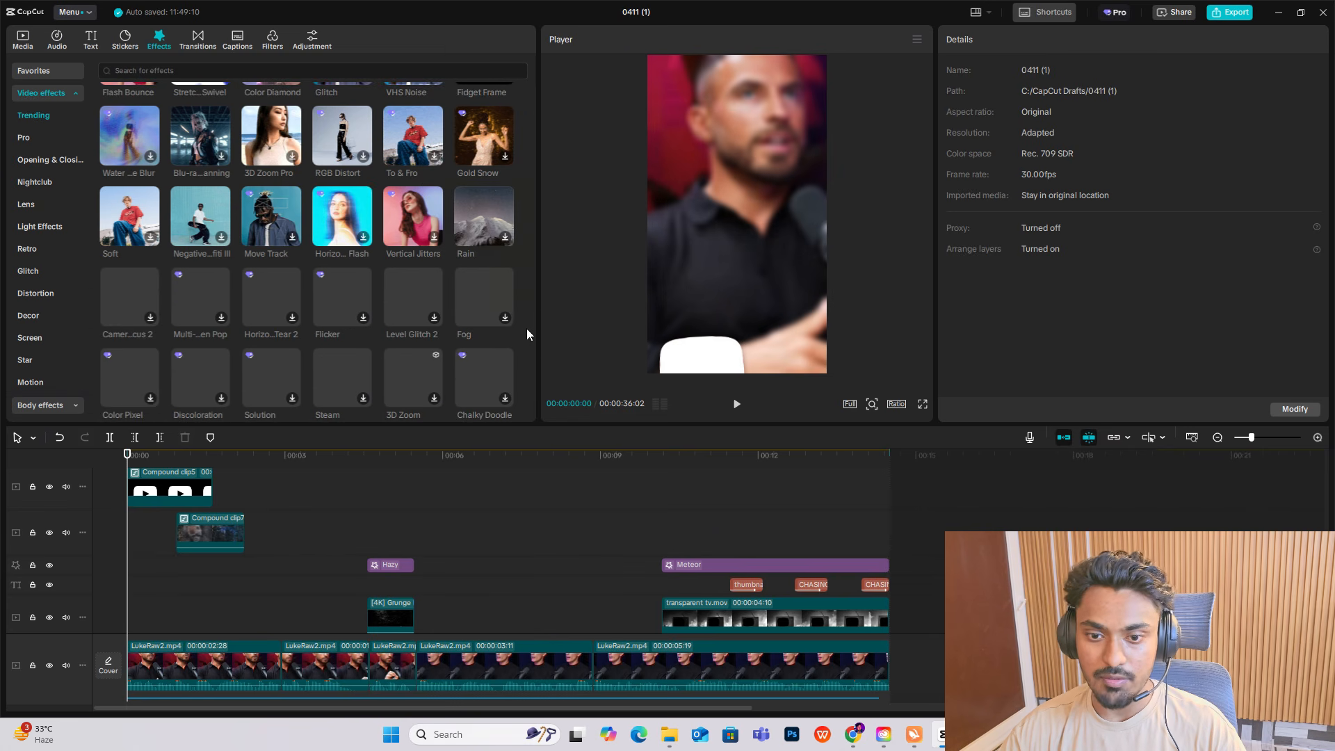
pyautogui.scroll(1, 677, 525)
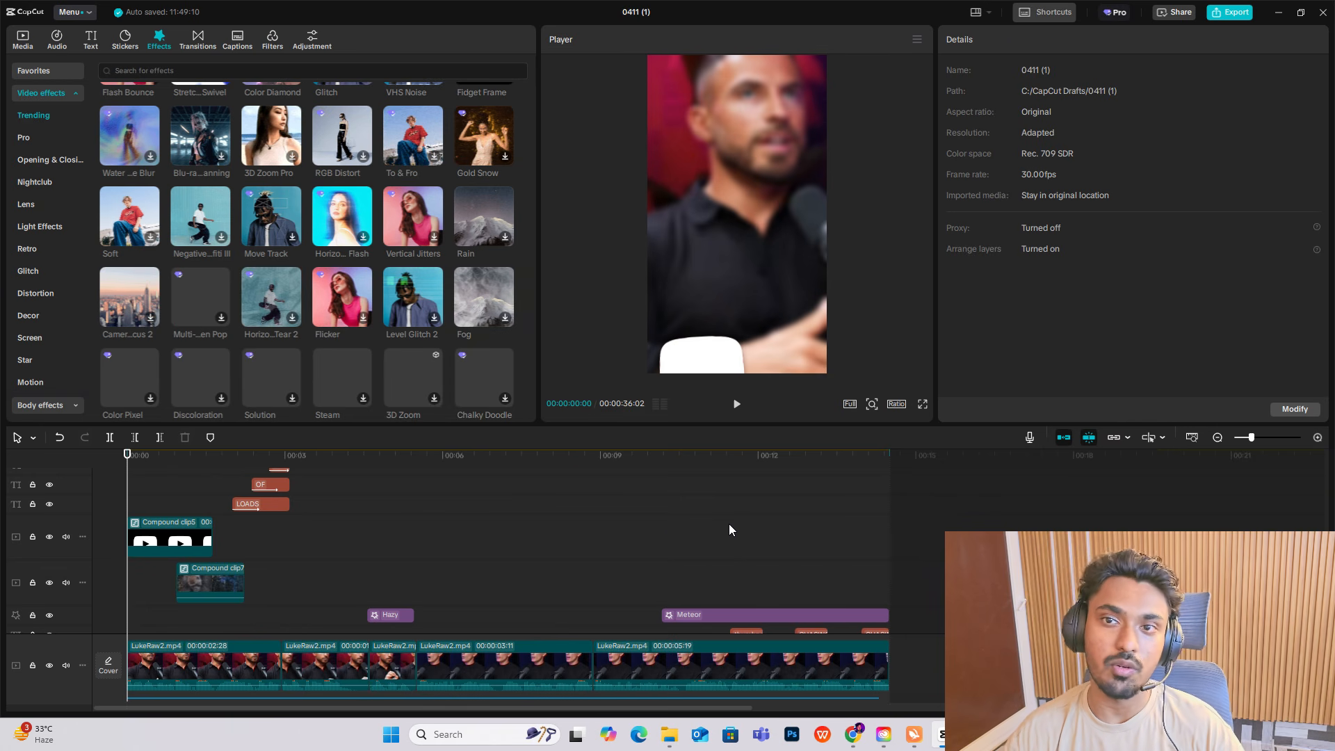
pyautogui.moveTo(697, 547); pyautogui.dragTo(798, 668)
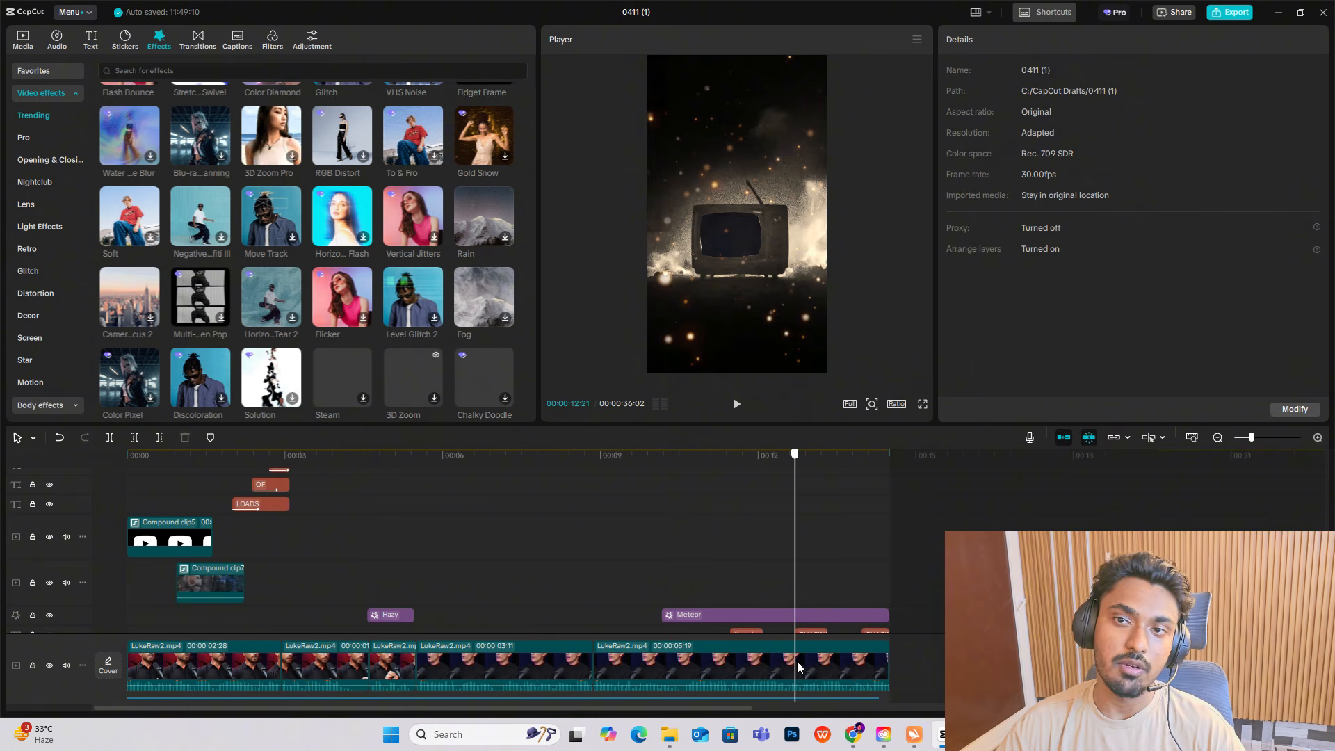